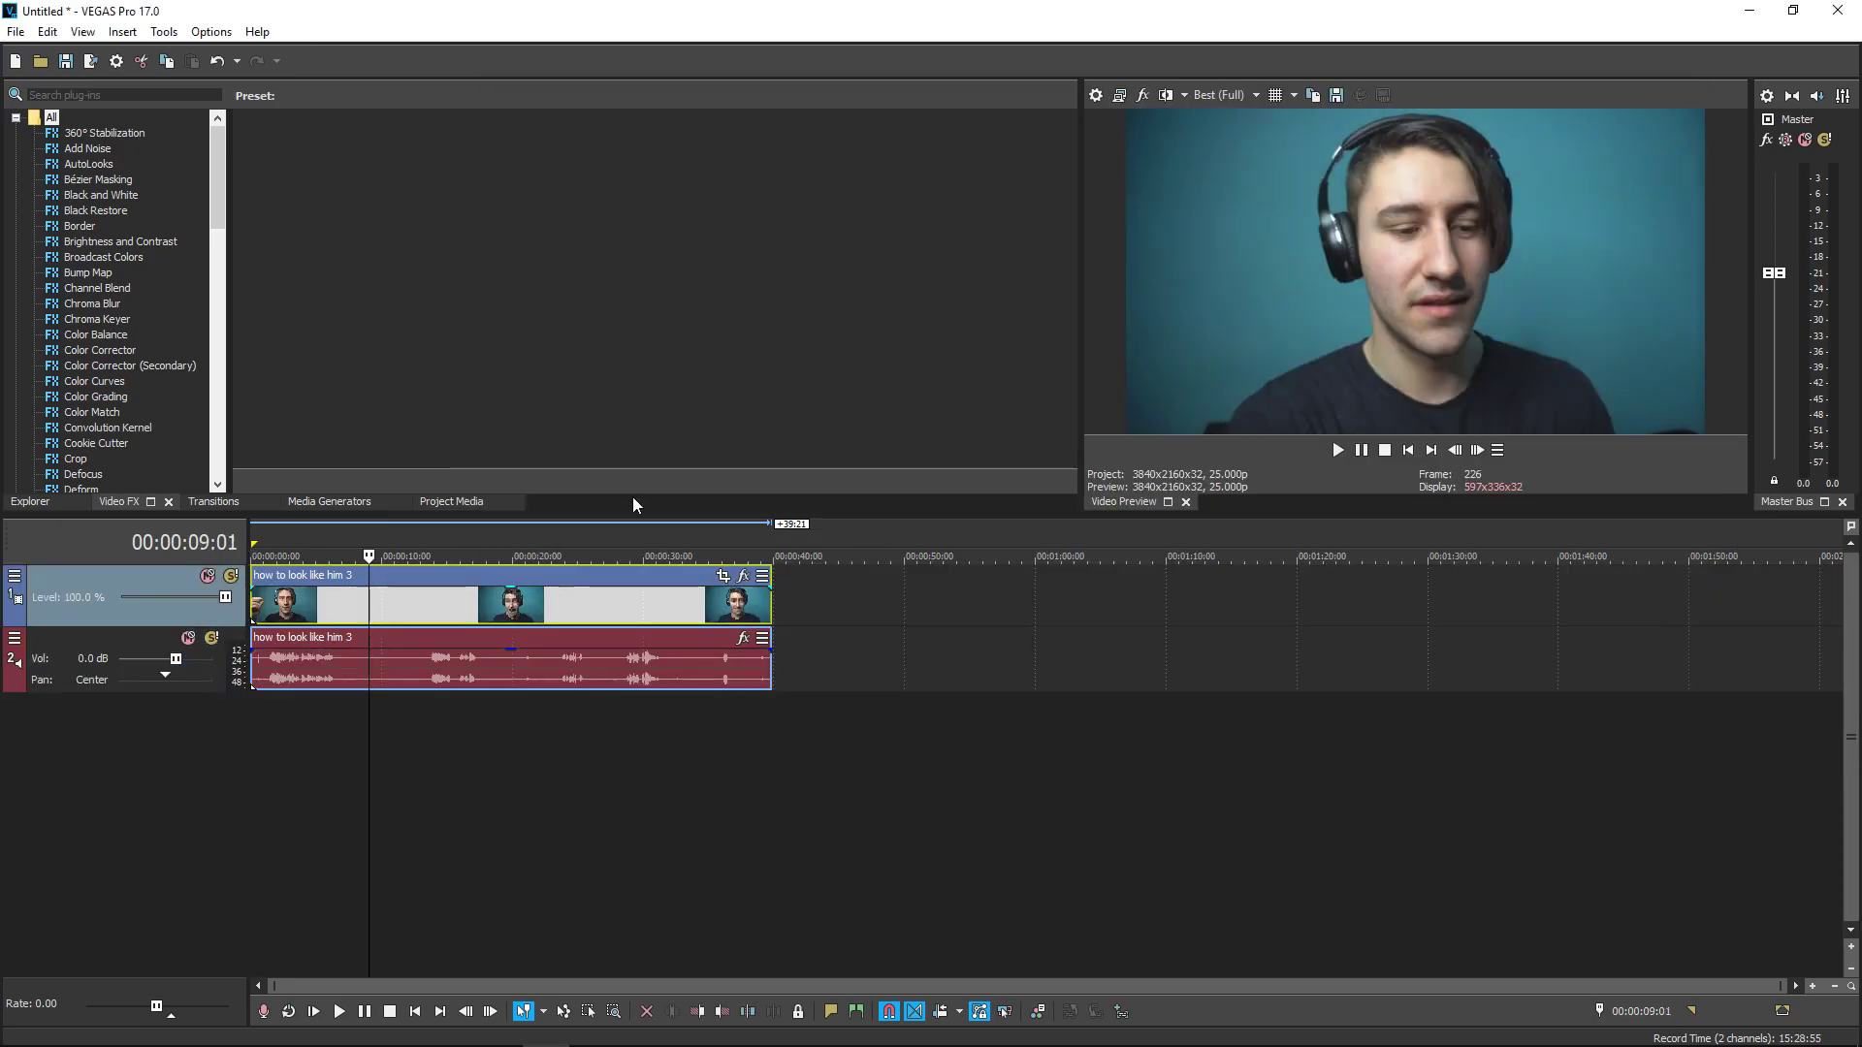
Play the timeline clip and stop at the shocked, open-mouthed reaction frame at 00:00:37:11
click(535, 611)
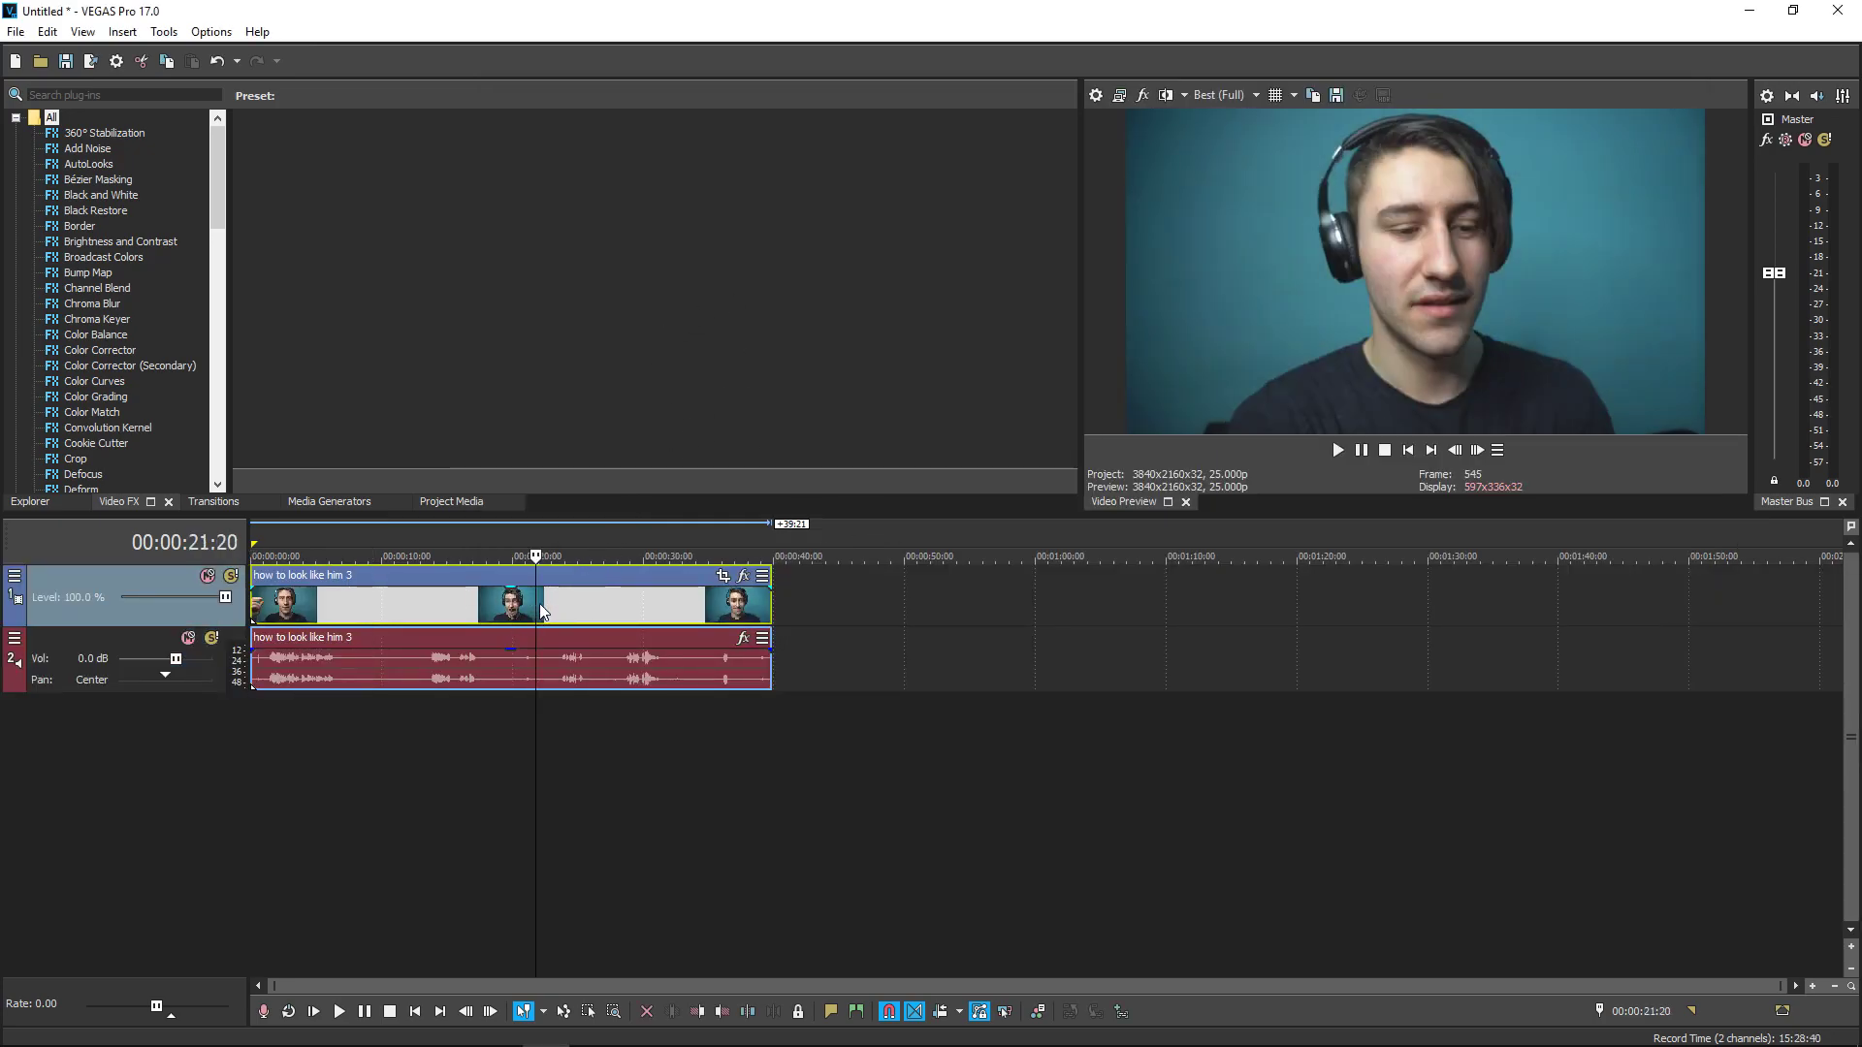
click(676, 610)
click(723, 612)
scroll(1058, 636, up, 5)
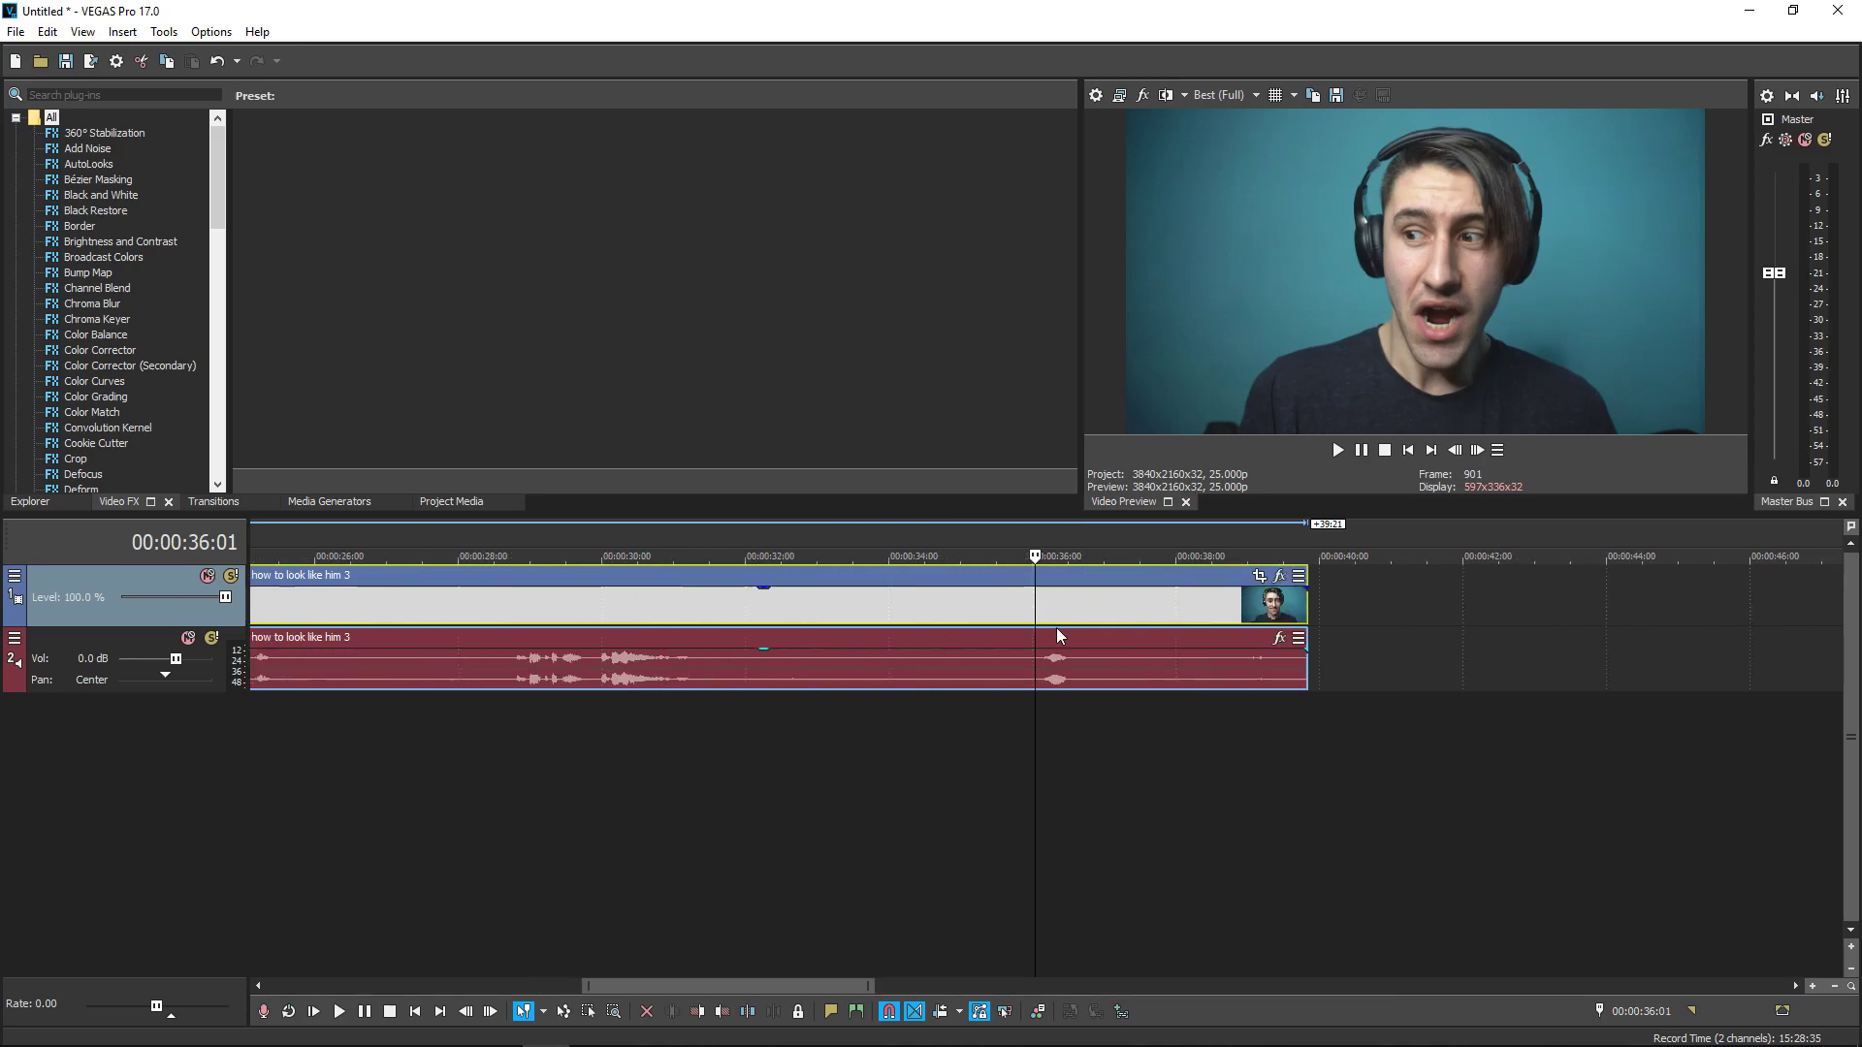
click(1084, 611)
click(1058, 621)
key(space)
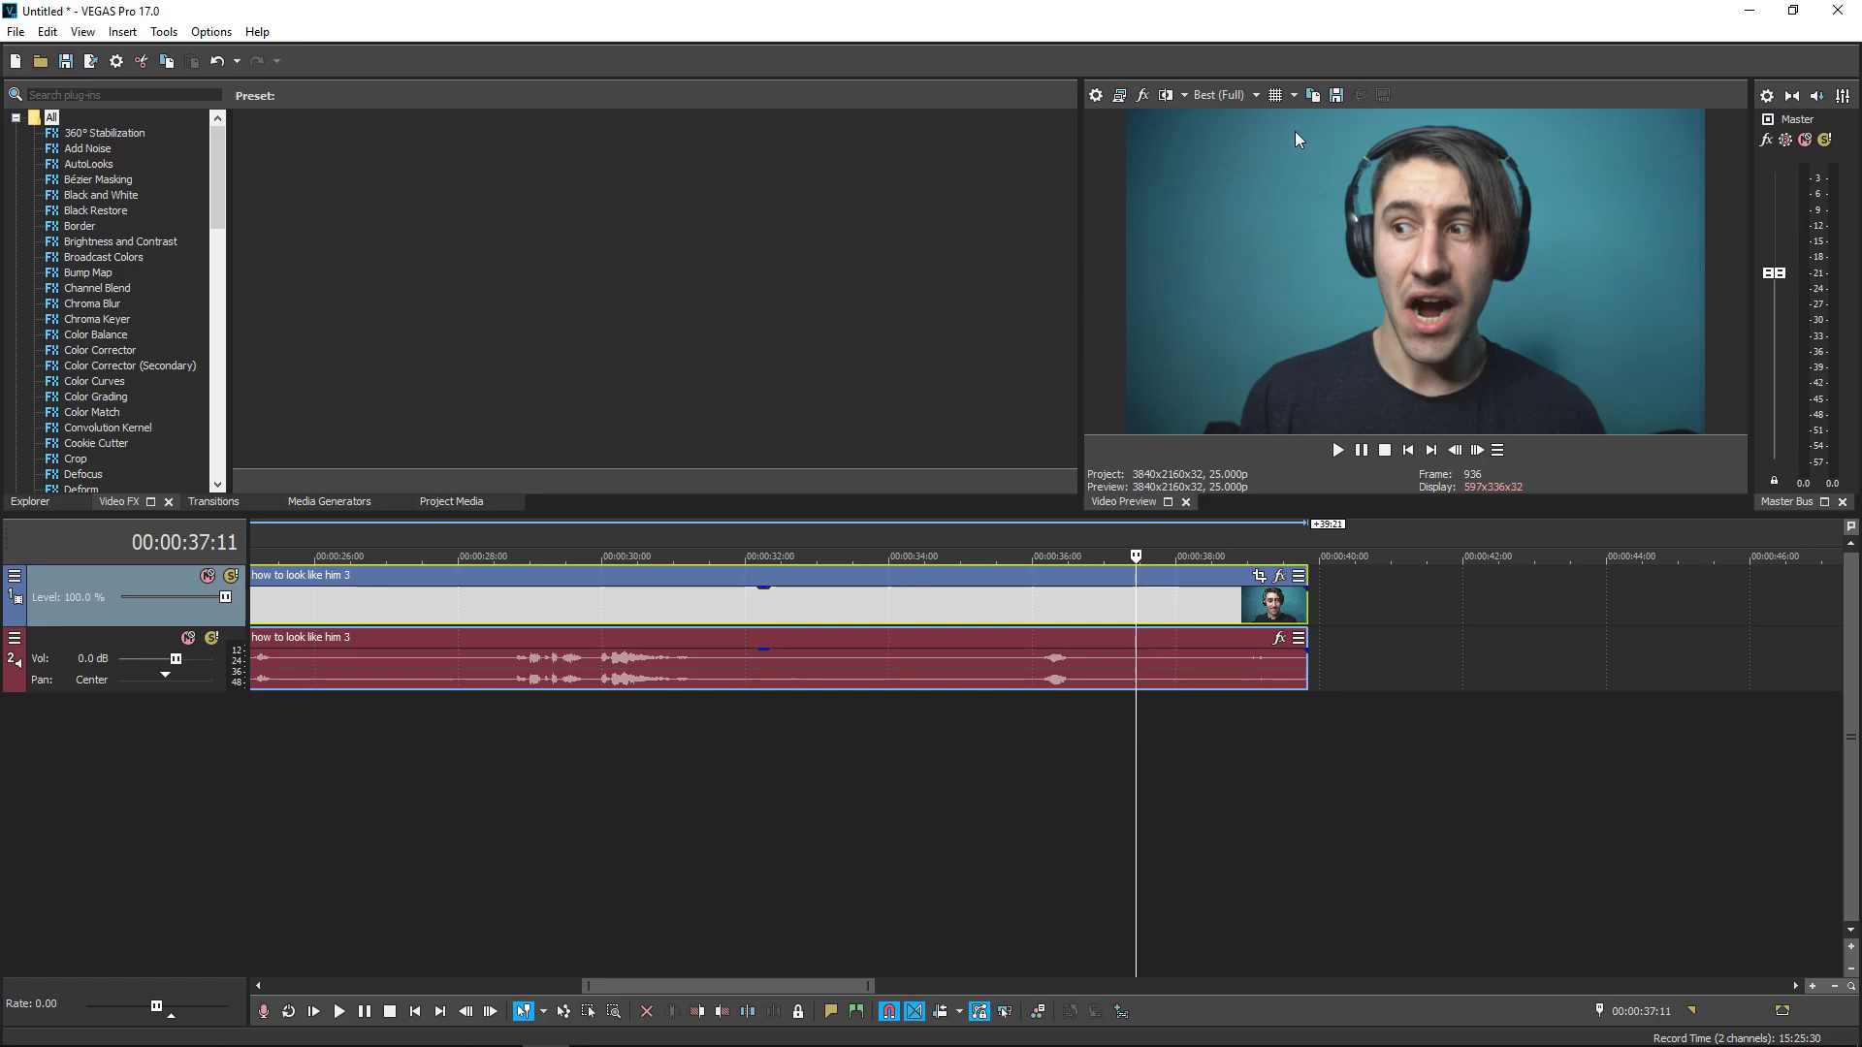
Save a snapshot of the current preview frame to the Desktop as a PNG named reaction horror
click(1337, 97)
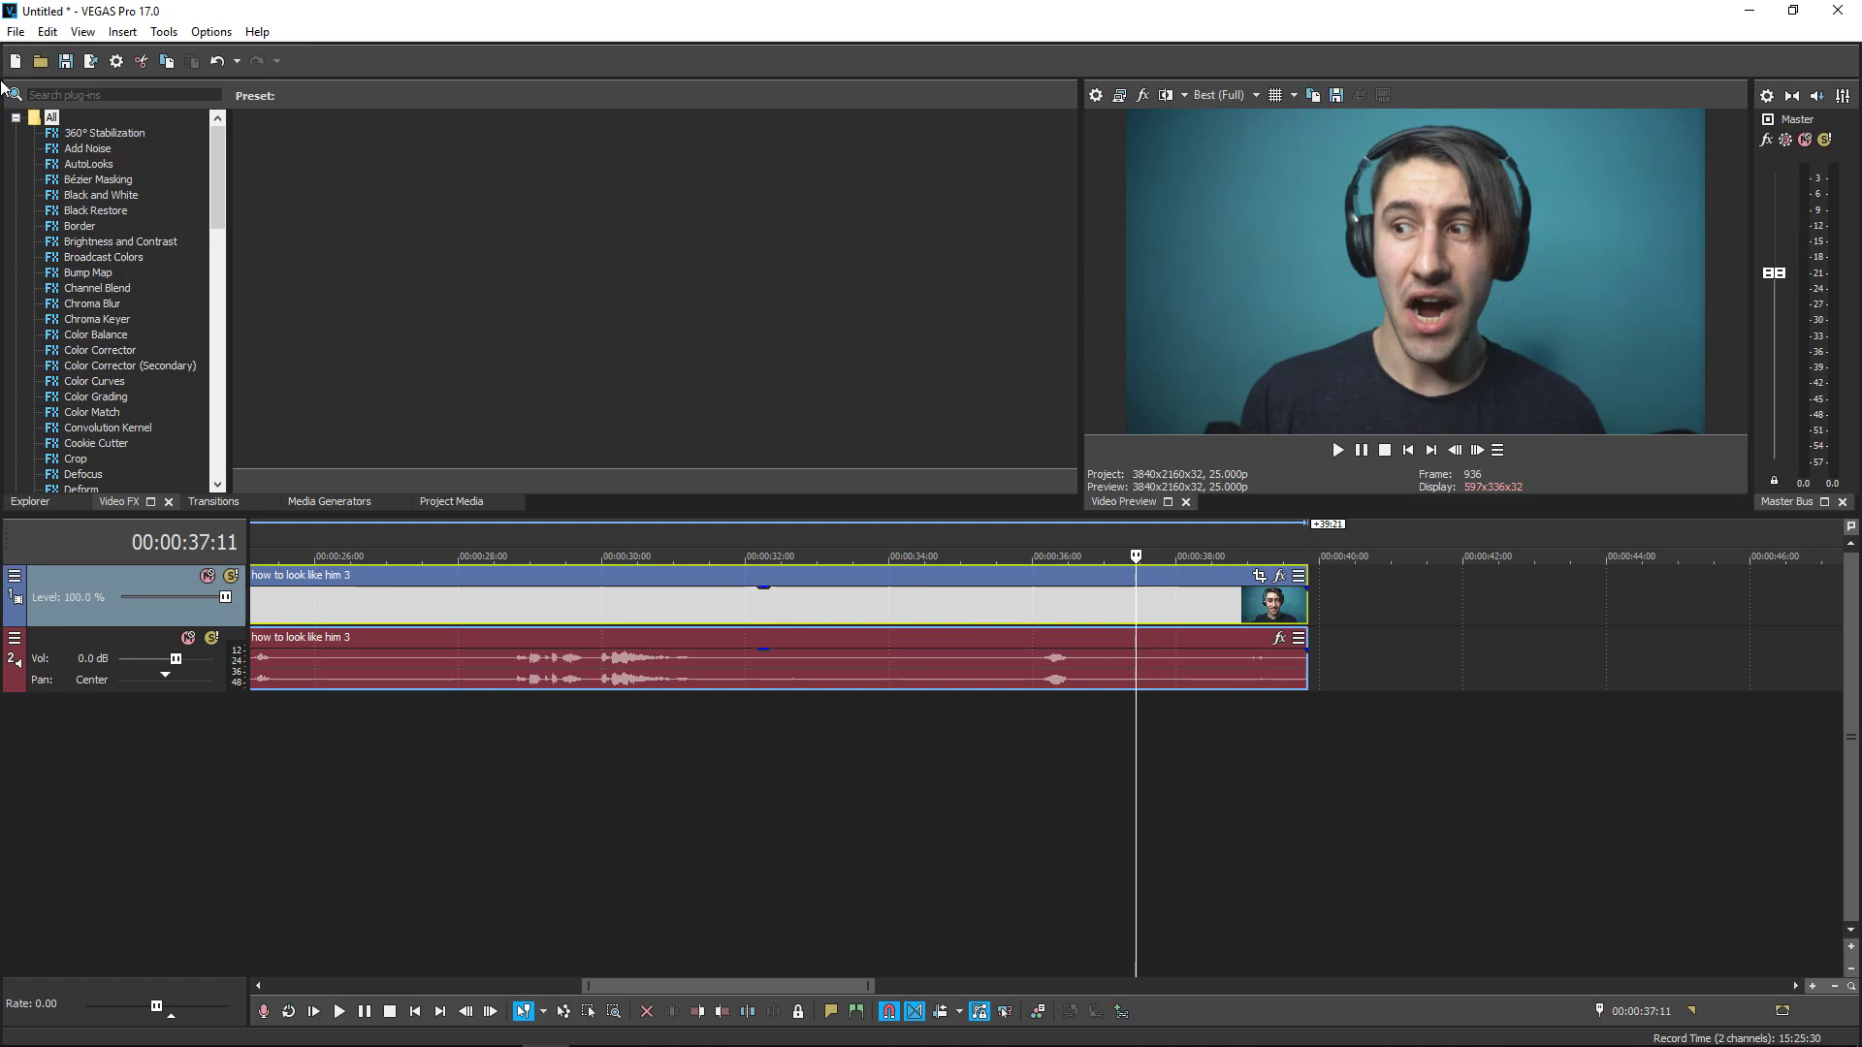
click(1338, 95)
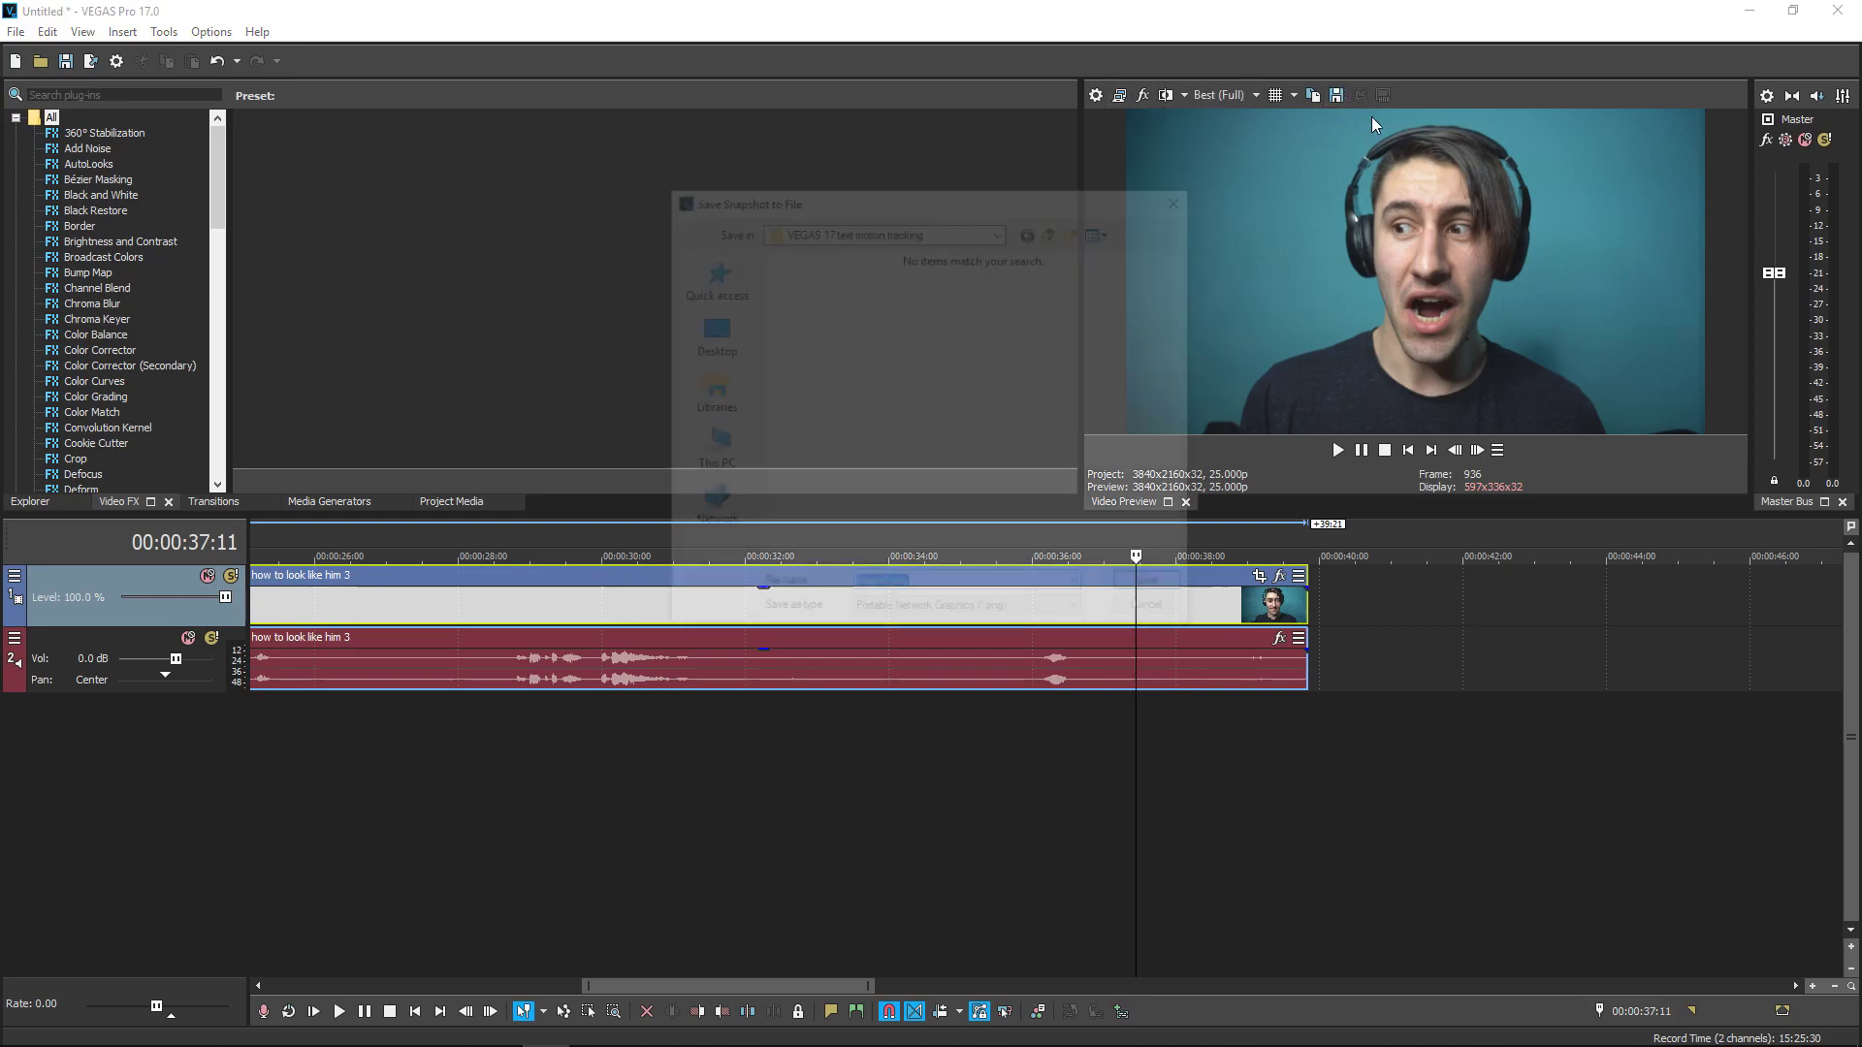
click(709, 335)
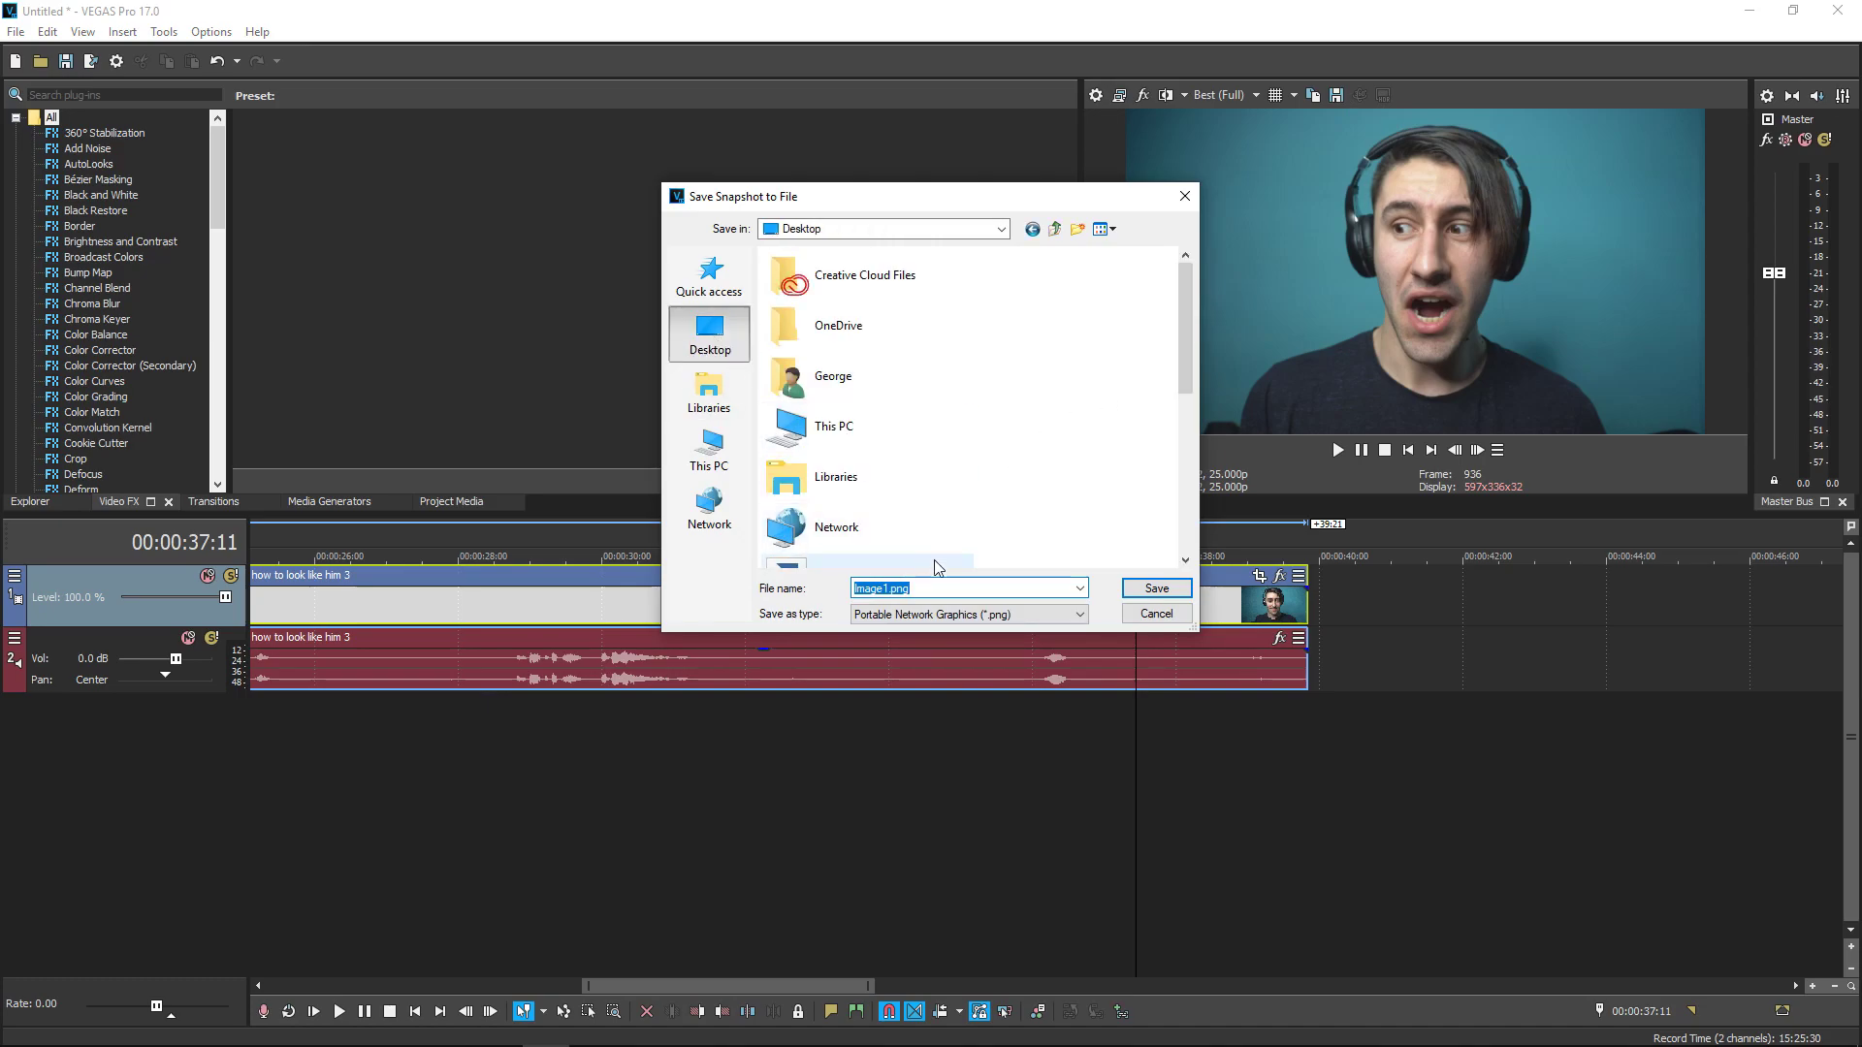
text(reaction horror)
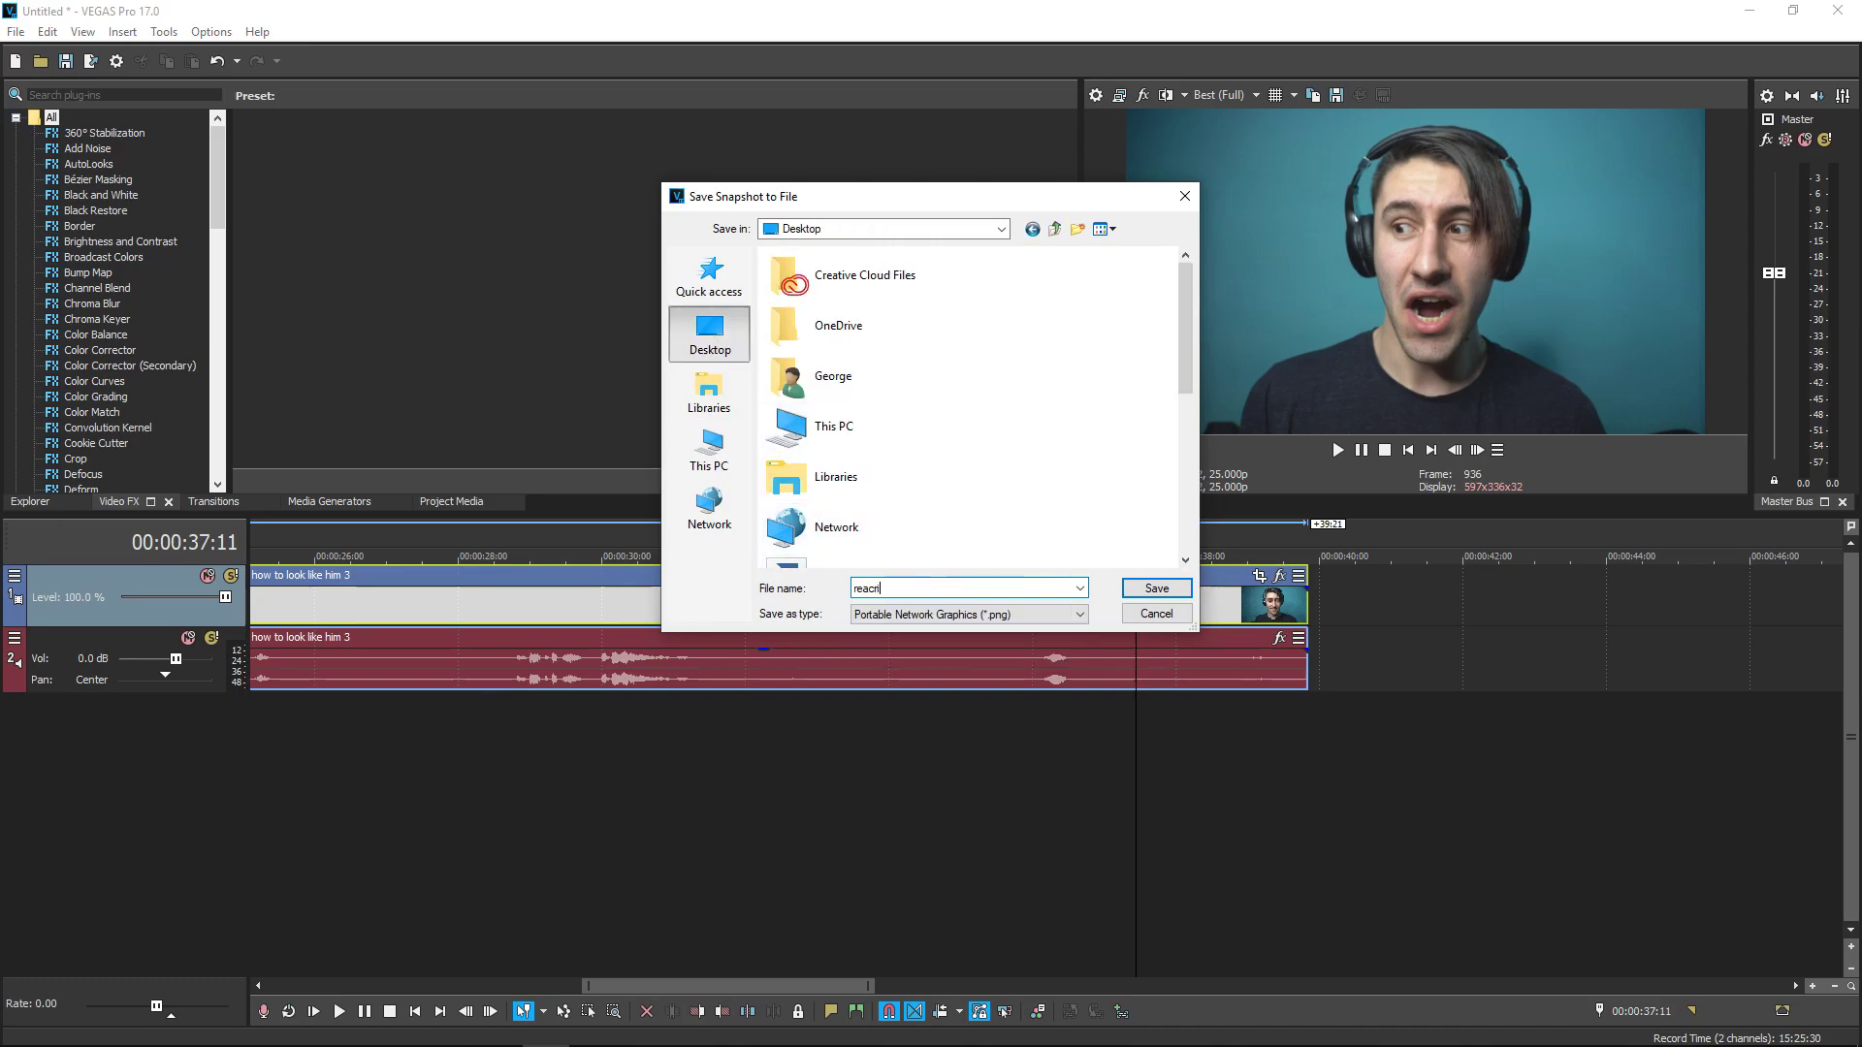
click(1158, 588)
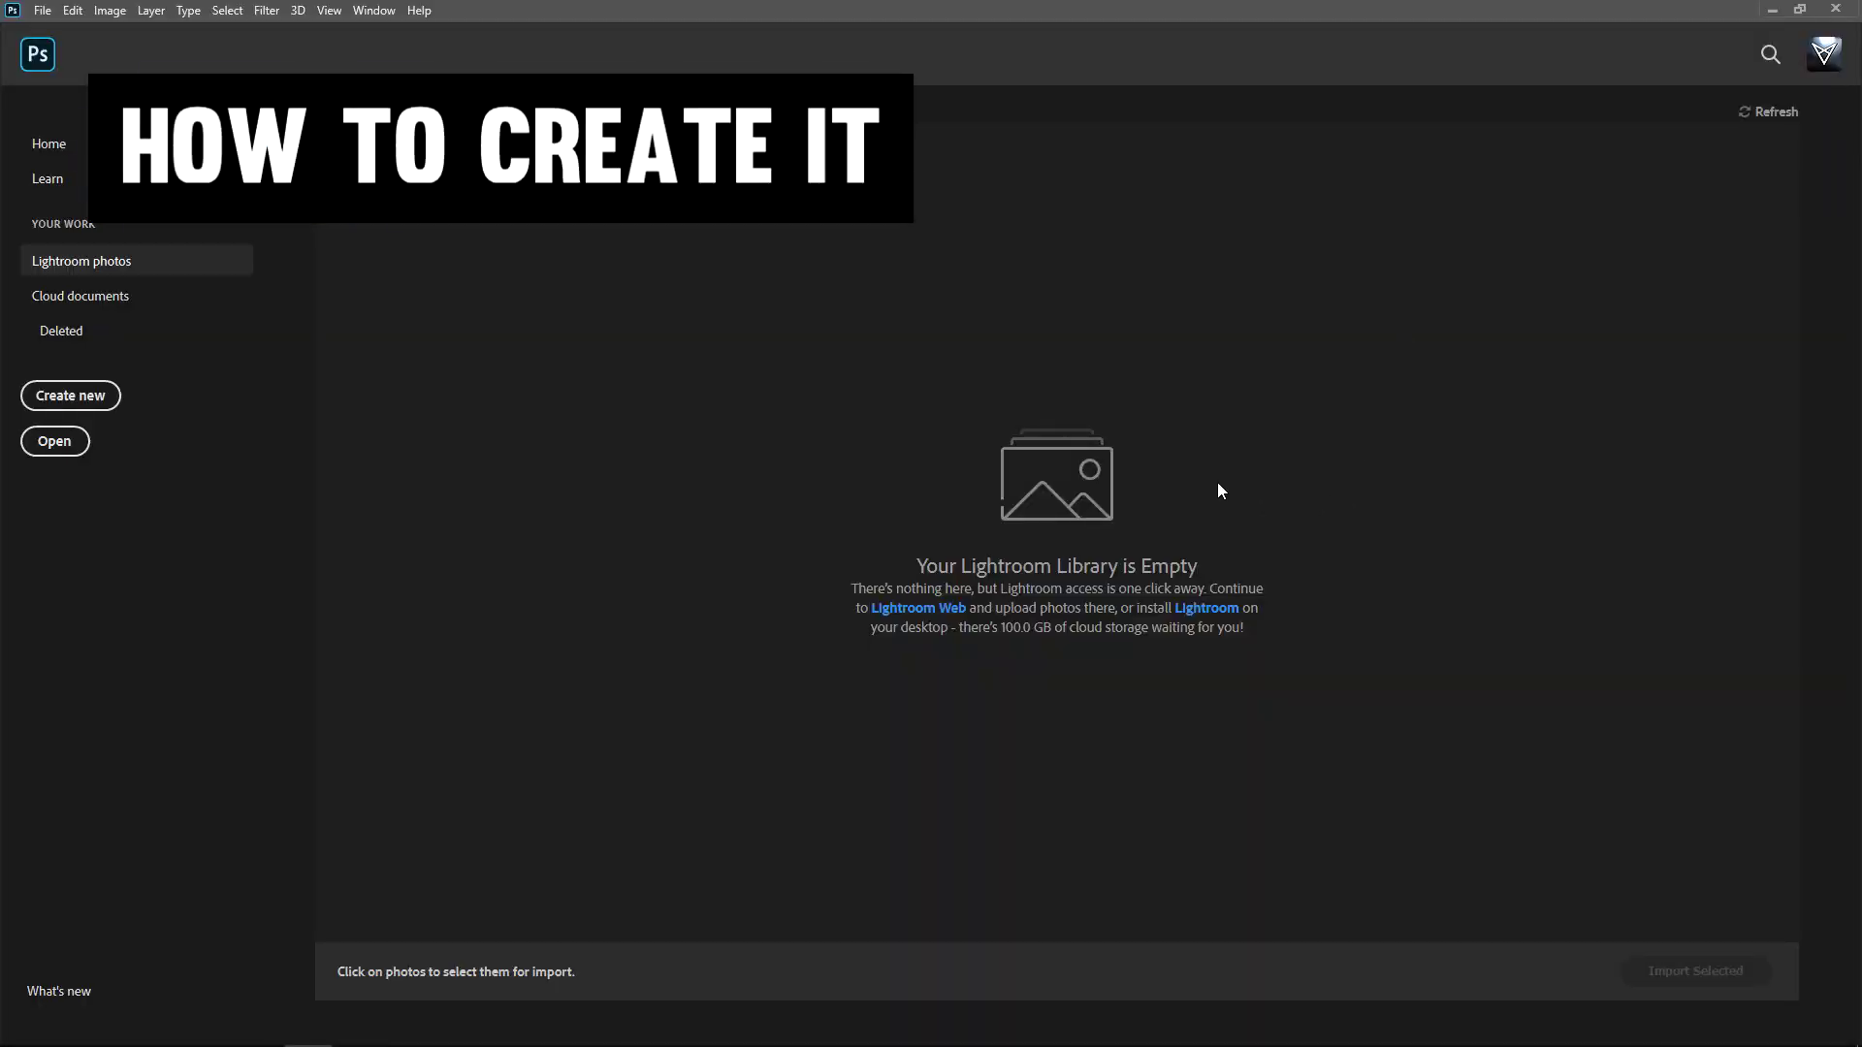
In Photoshop, create a new 1280 x 720 pixel document at 75 pixels/inch with a transparent background
click(42, 10)
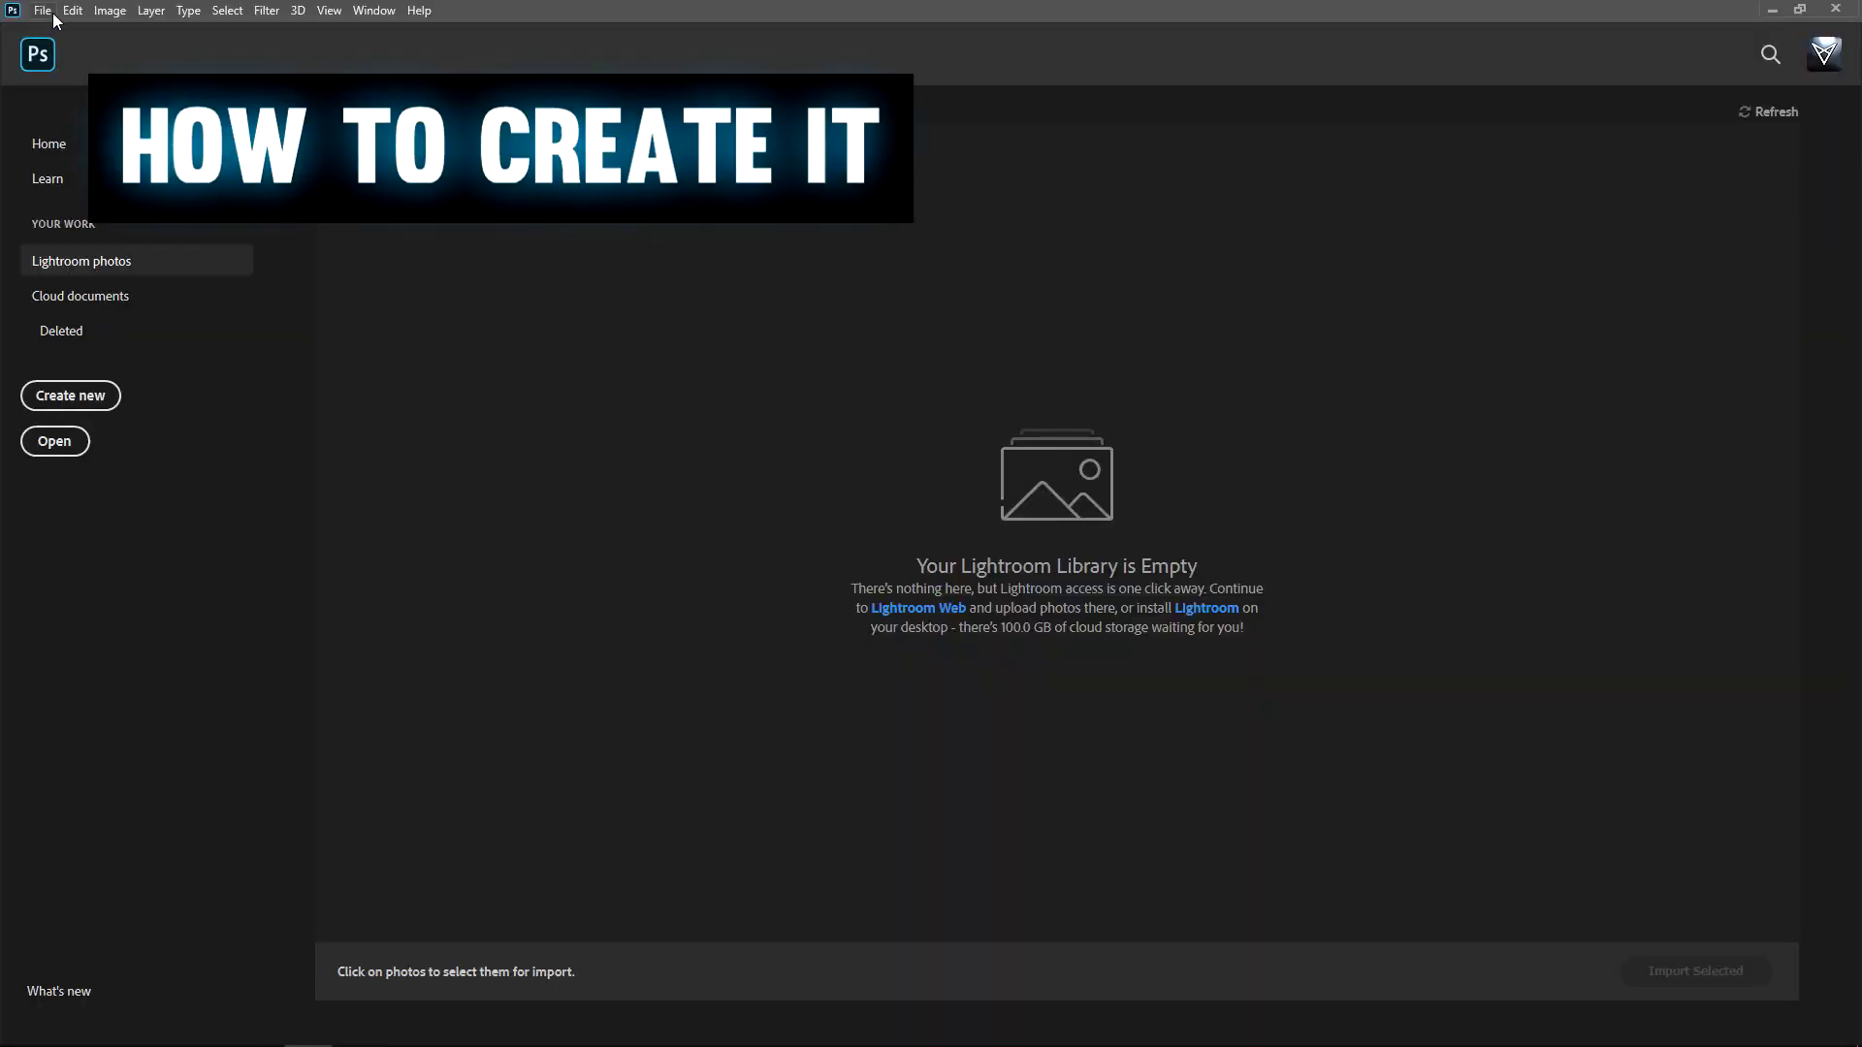
click(50, 32)
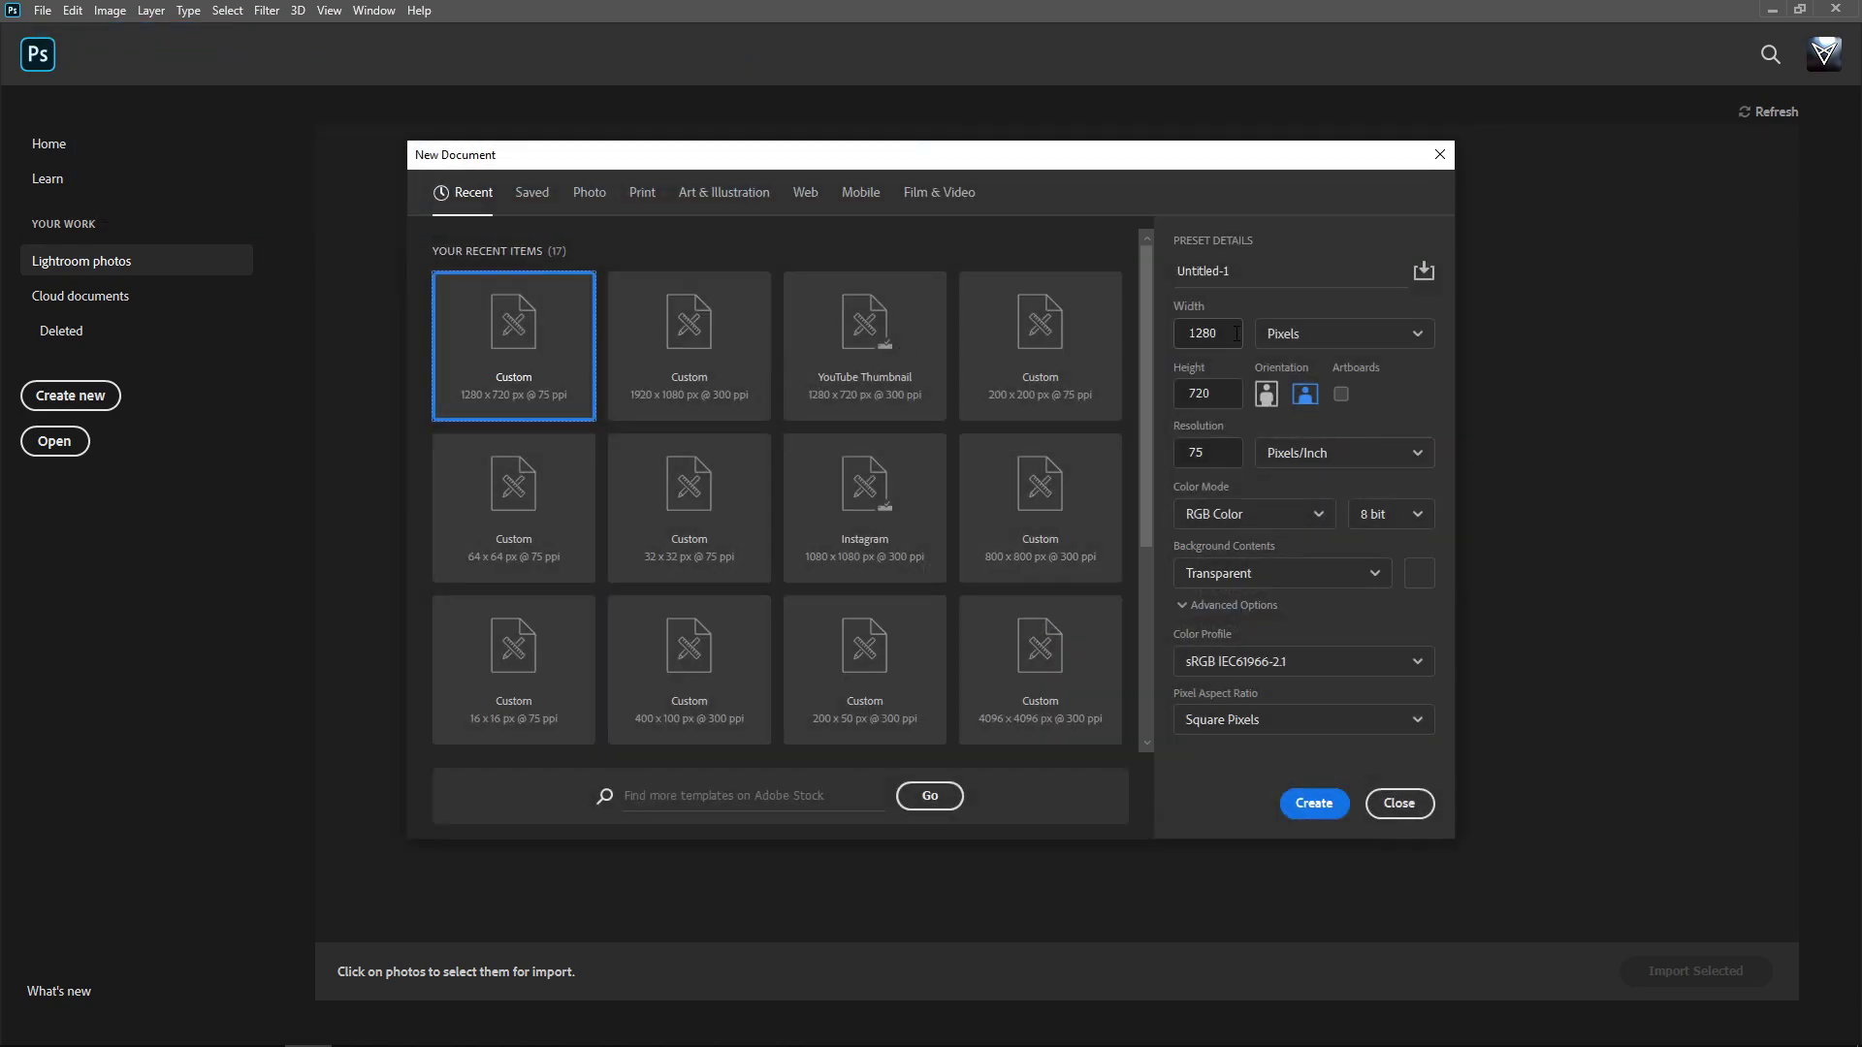
double_click(1221, 333)
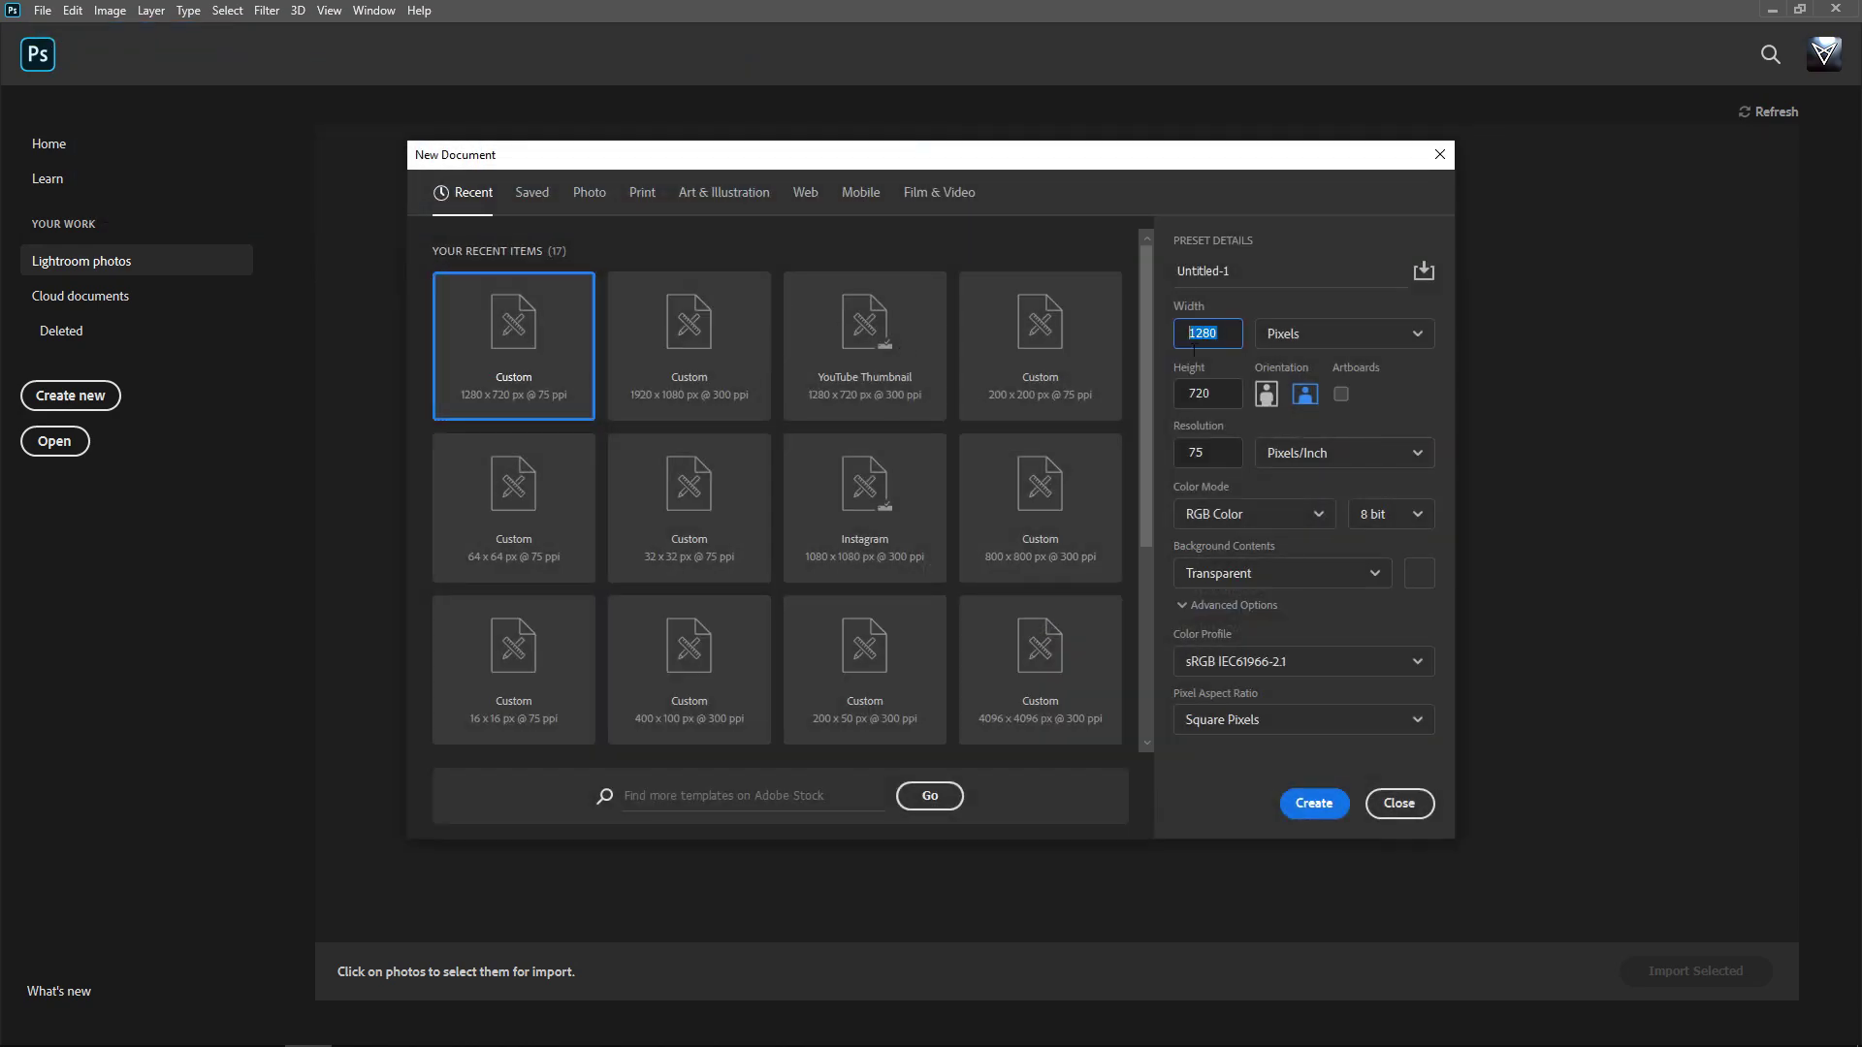
double_click(1224, 390)
double_click(1176, 453)
click(1314, 803)
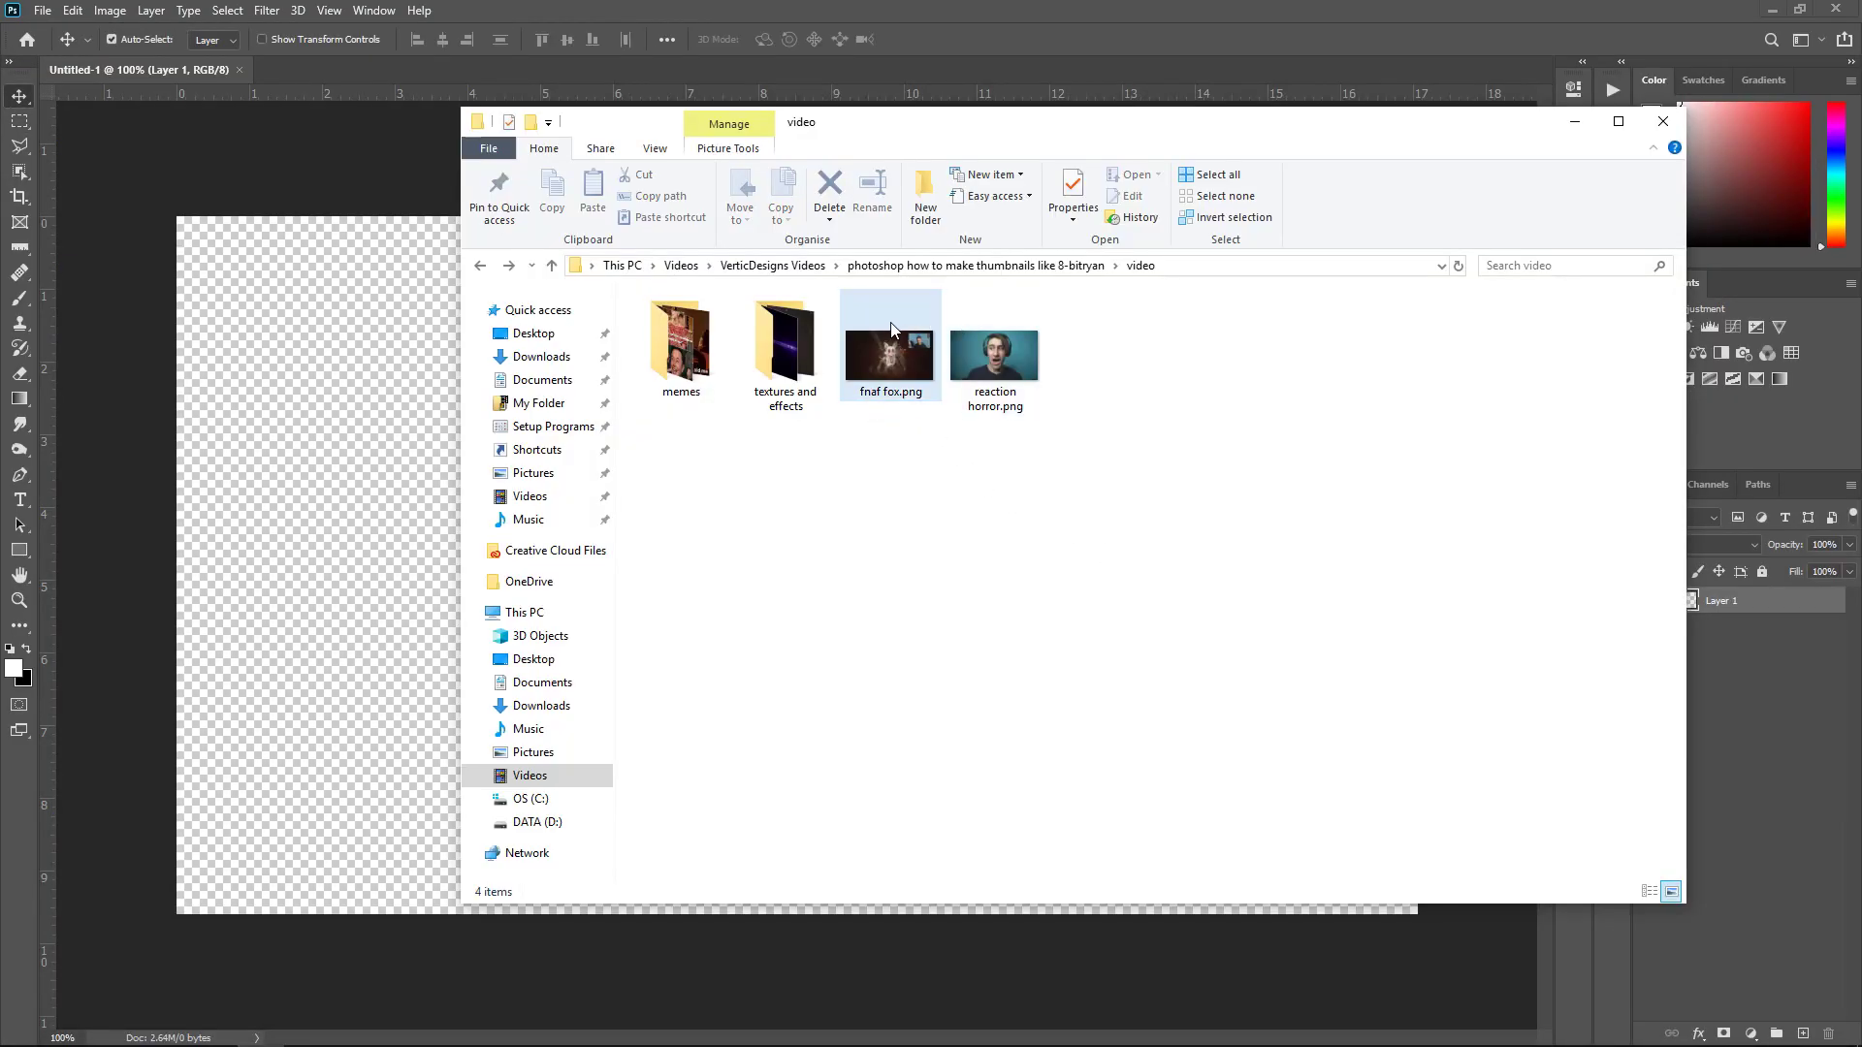
Open fnaf fox.png as its own document and copy the dark lower-right corner of the image to a new layer
drag(893, 329, 562, 112)
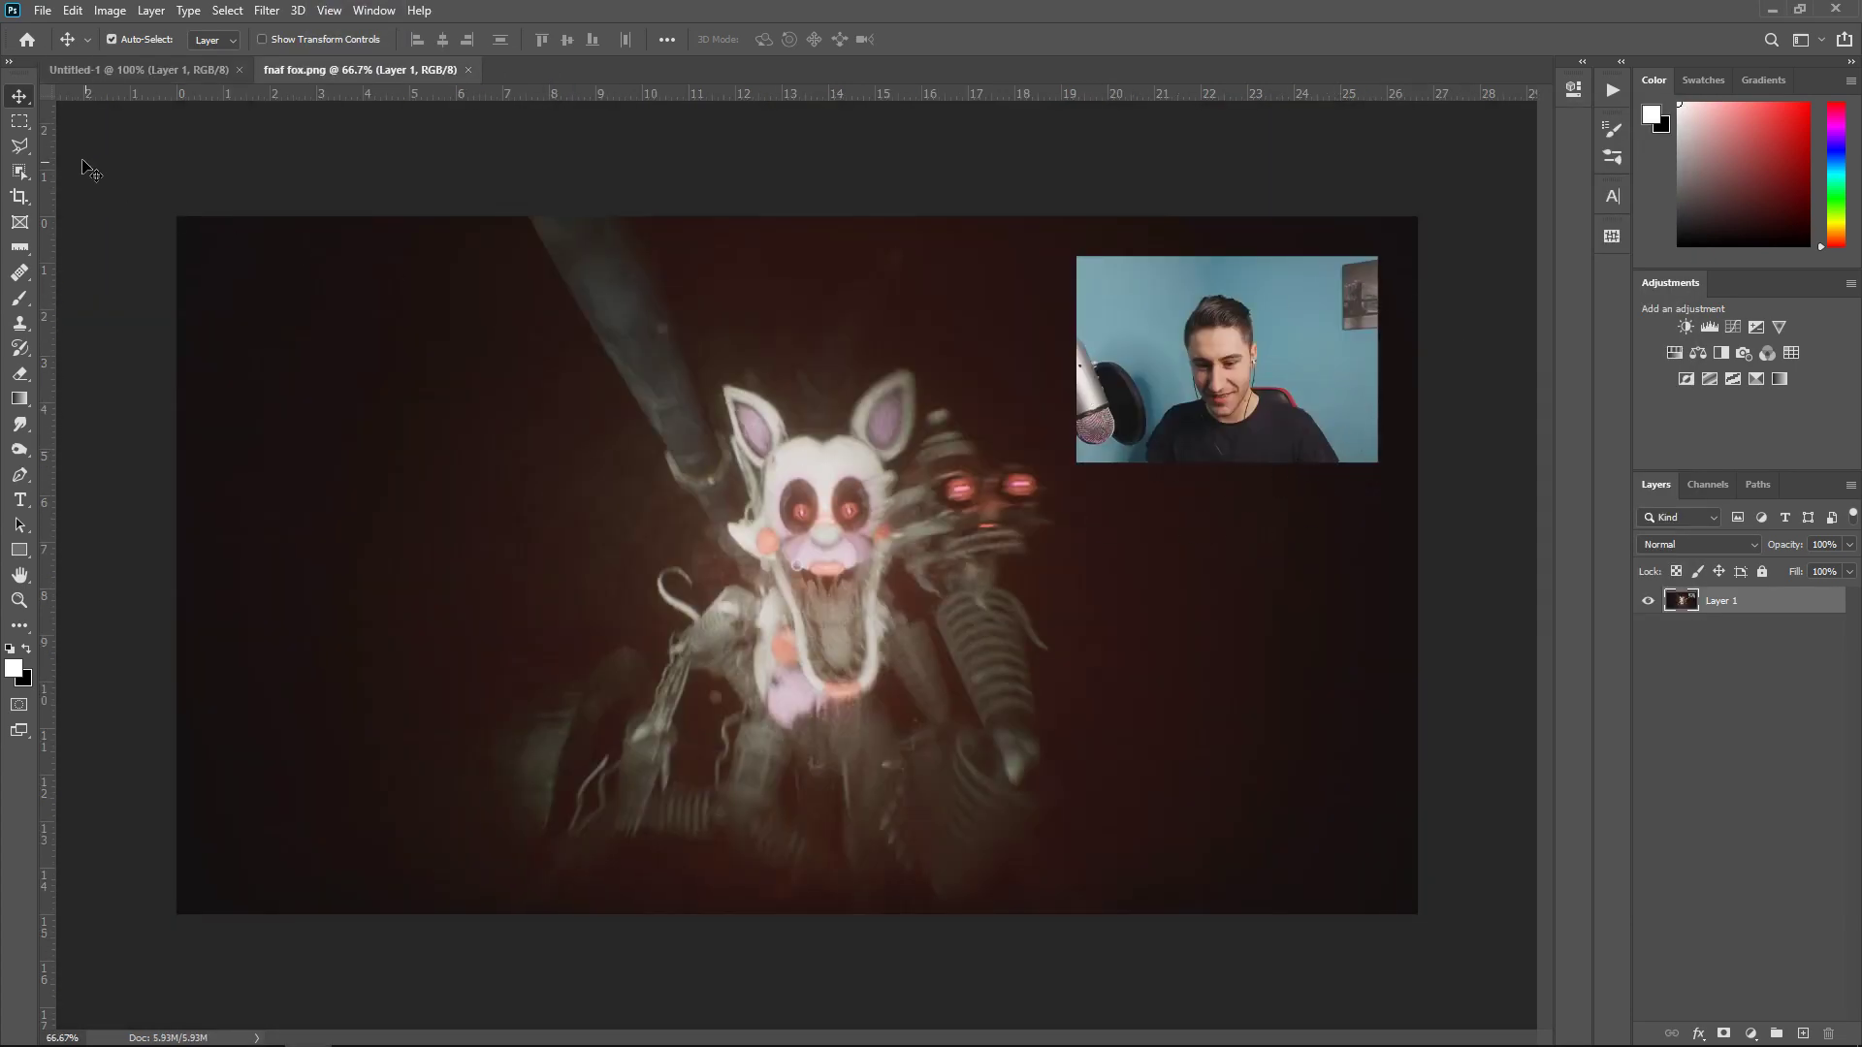
click(19, 120)
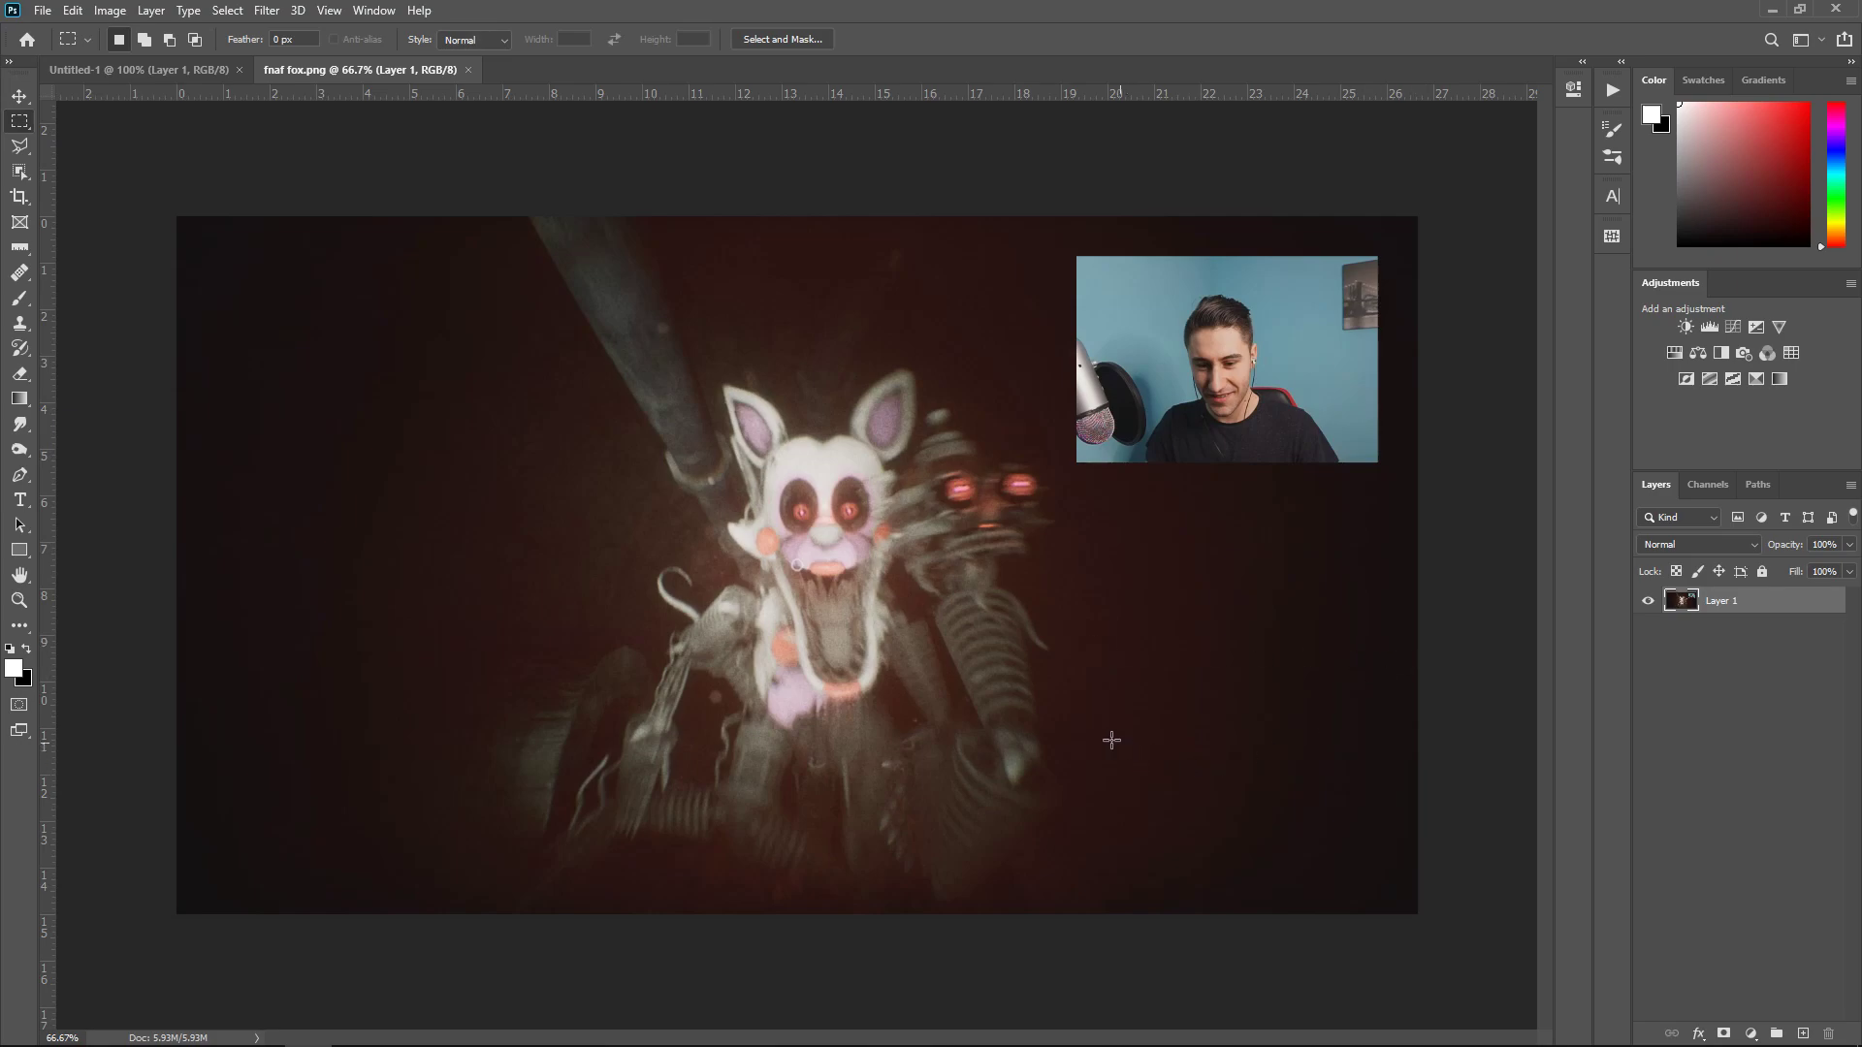
drag(1091, 732, 1437, 920)
key(ctrl+j)
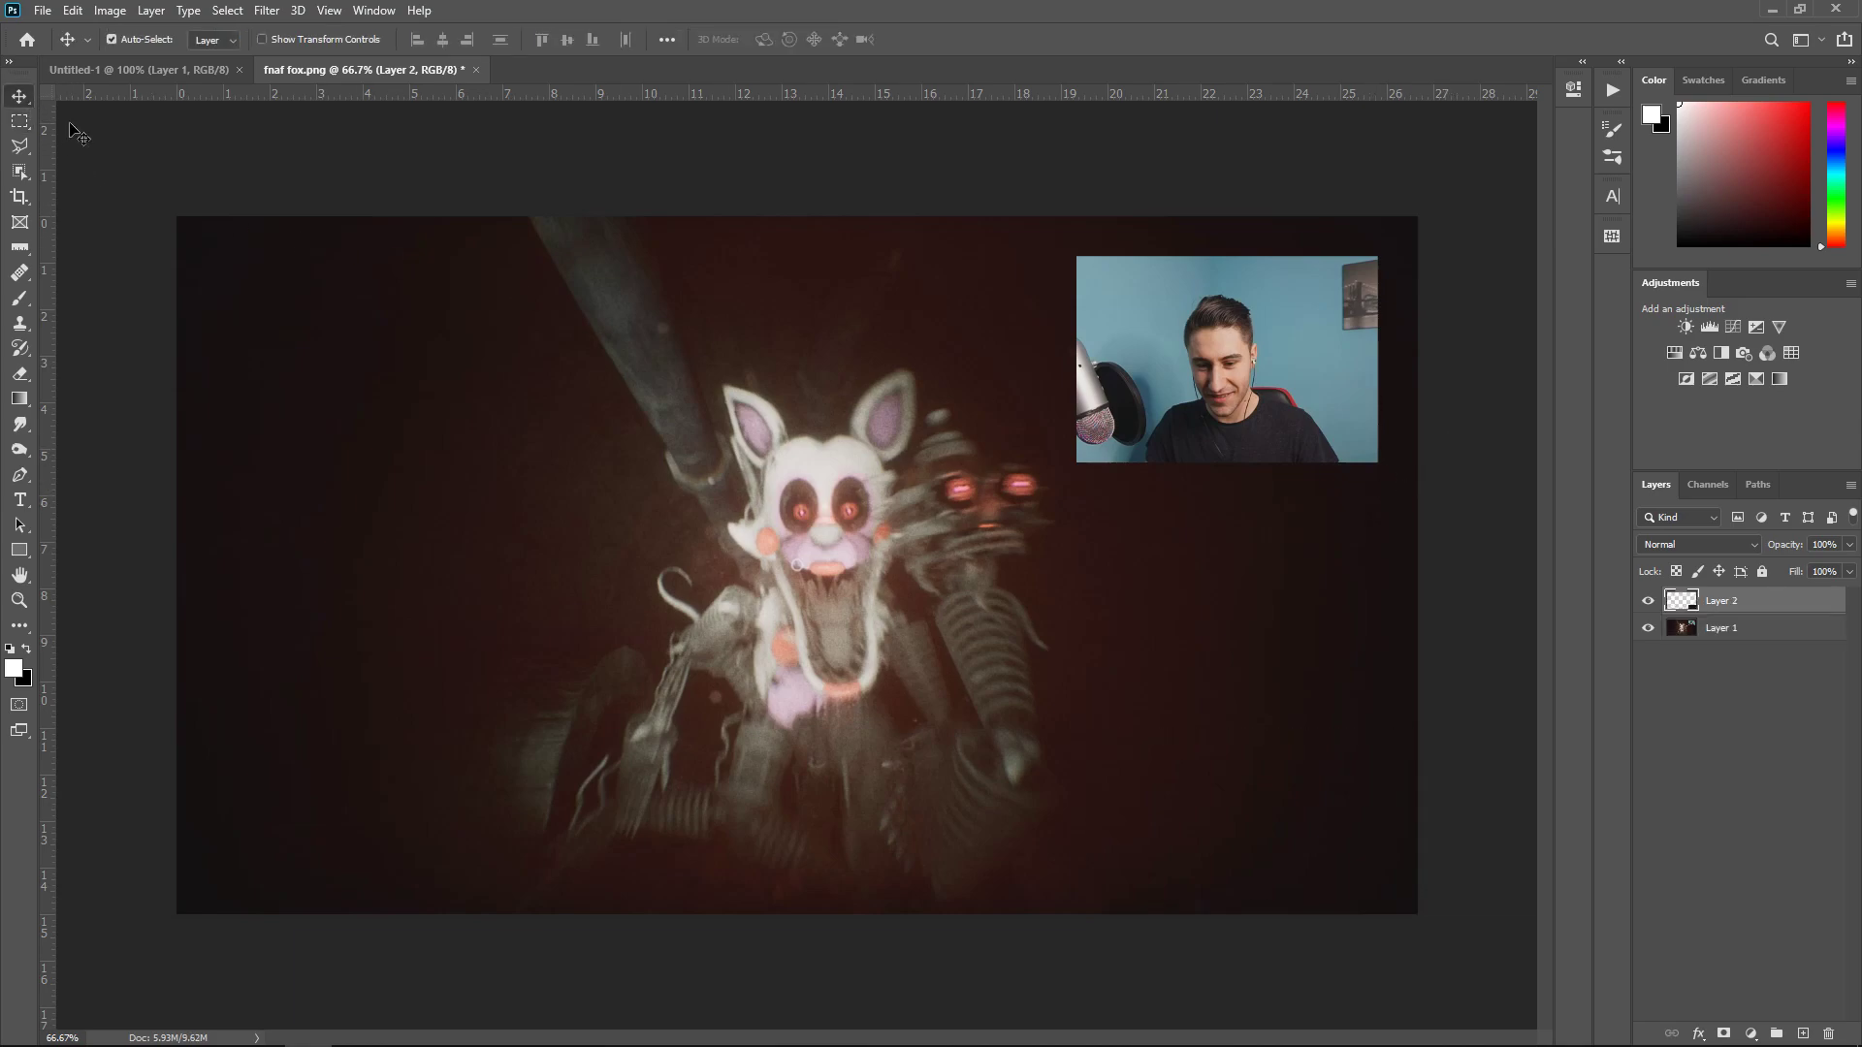
Place the copied dark patch over the webcam inset in the fox image and flip it vertically
key(ctrl+t)
drag(1276, 868, 1258, 393)
right_click(1296, 342)
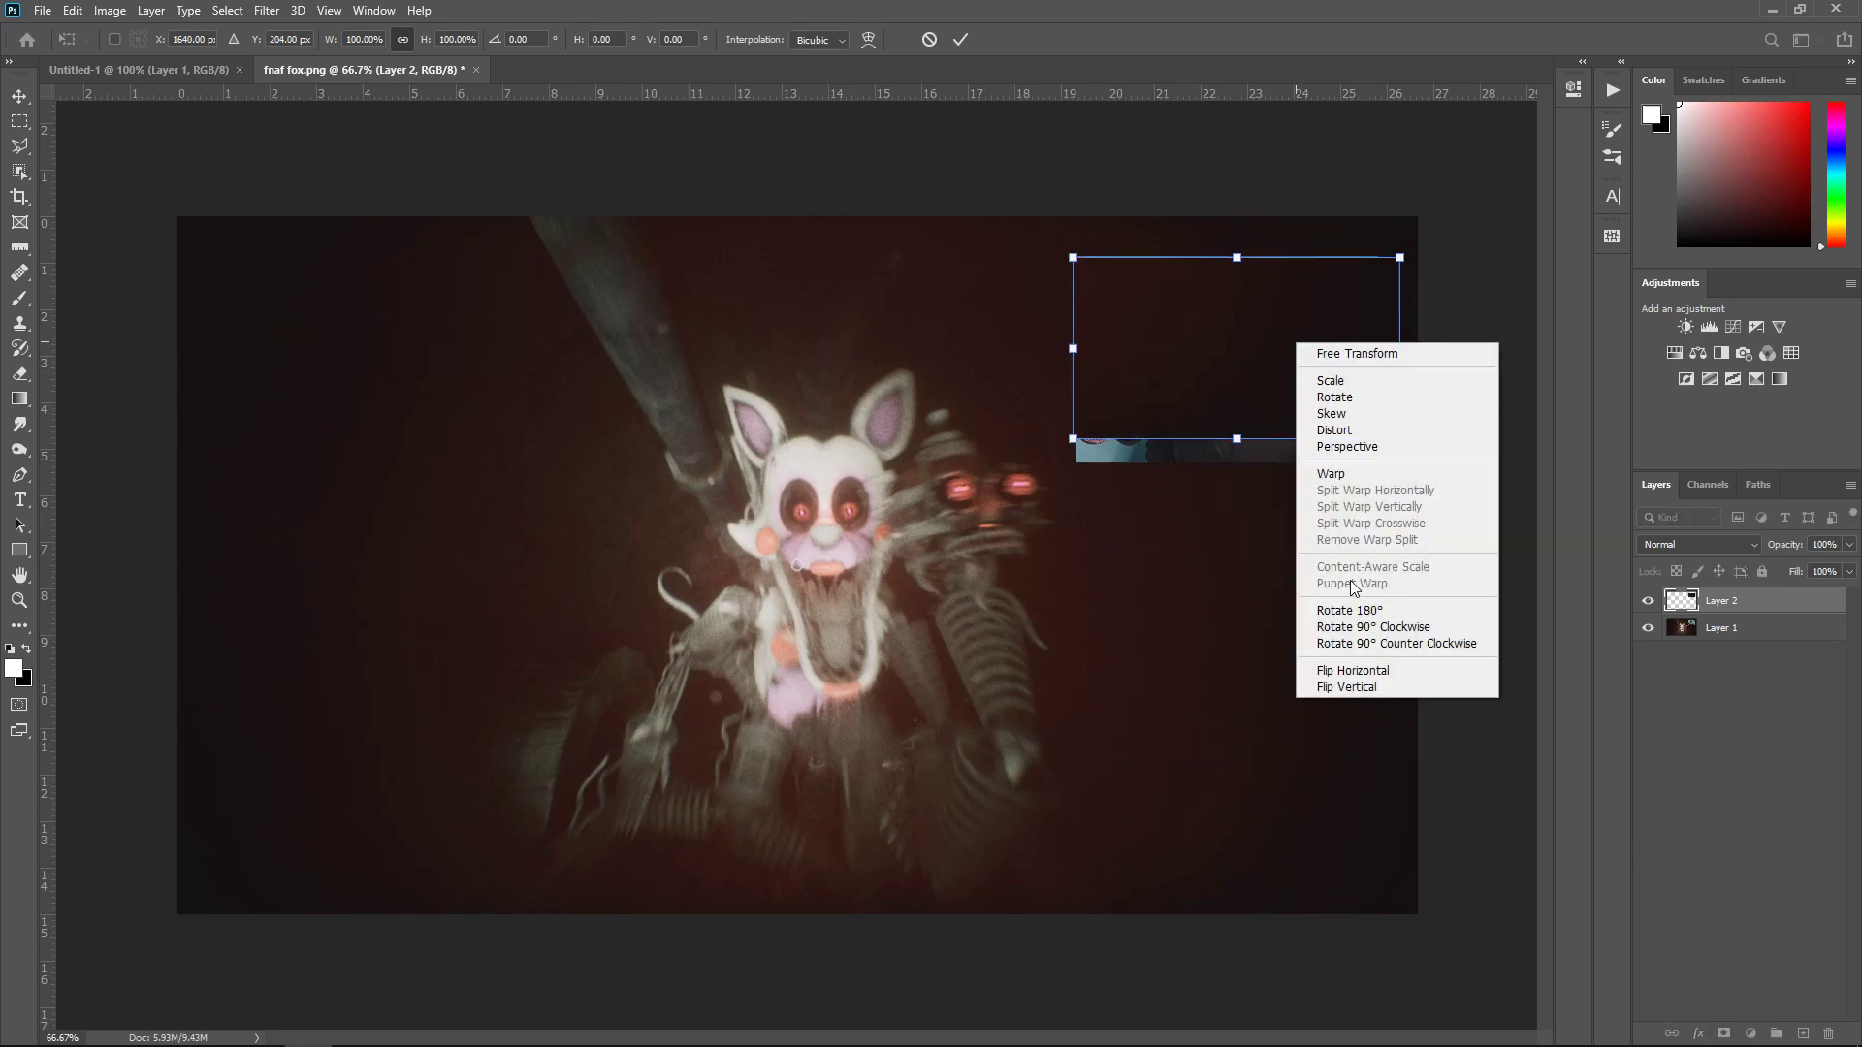
click(1366, 688)
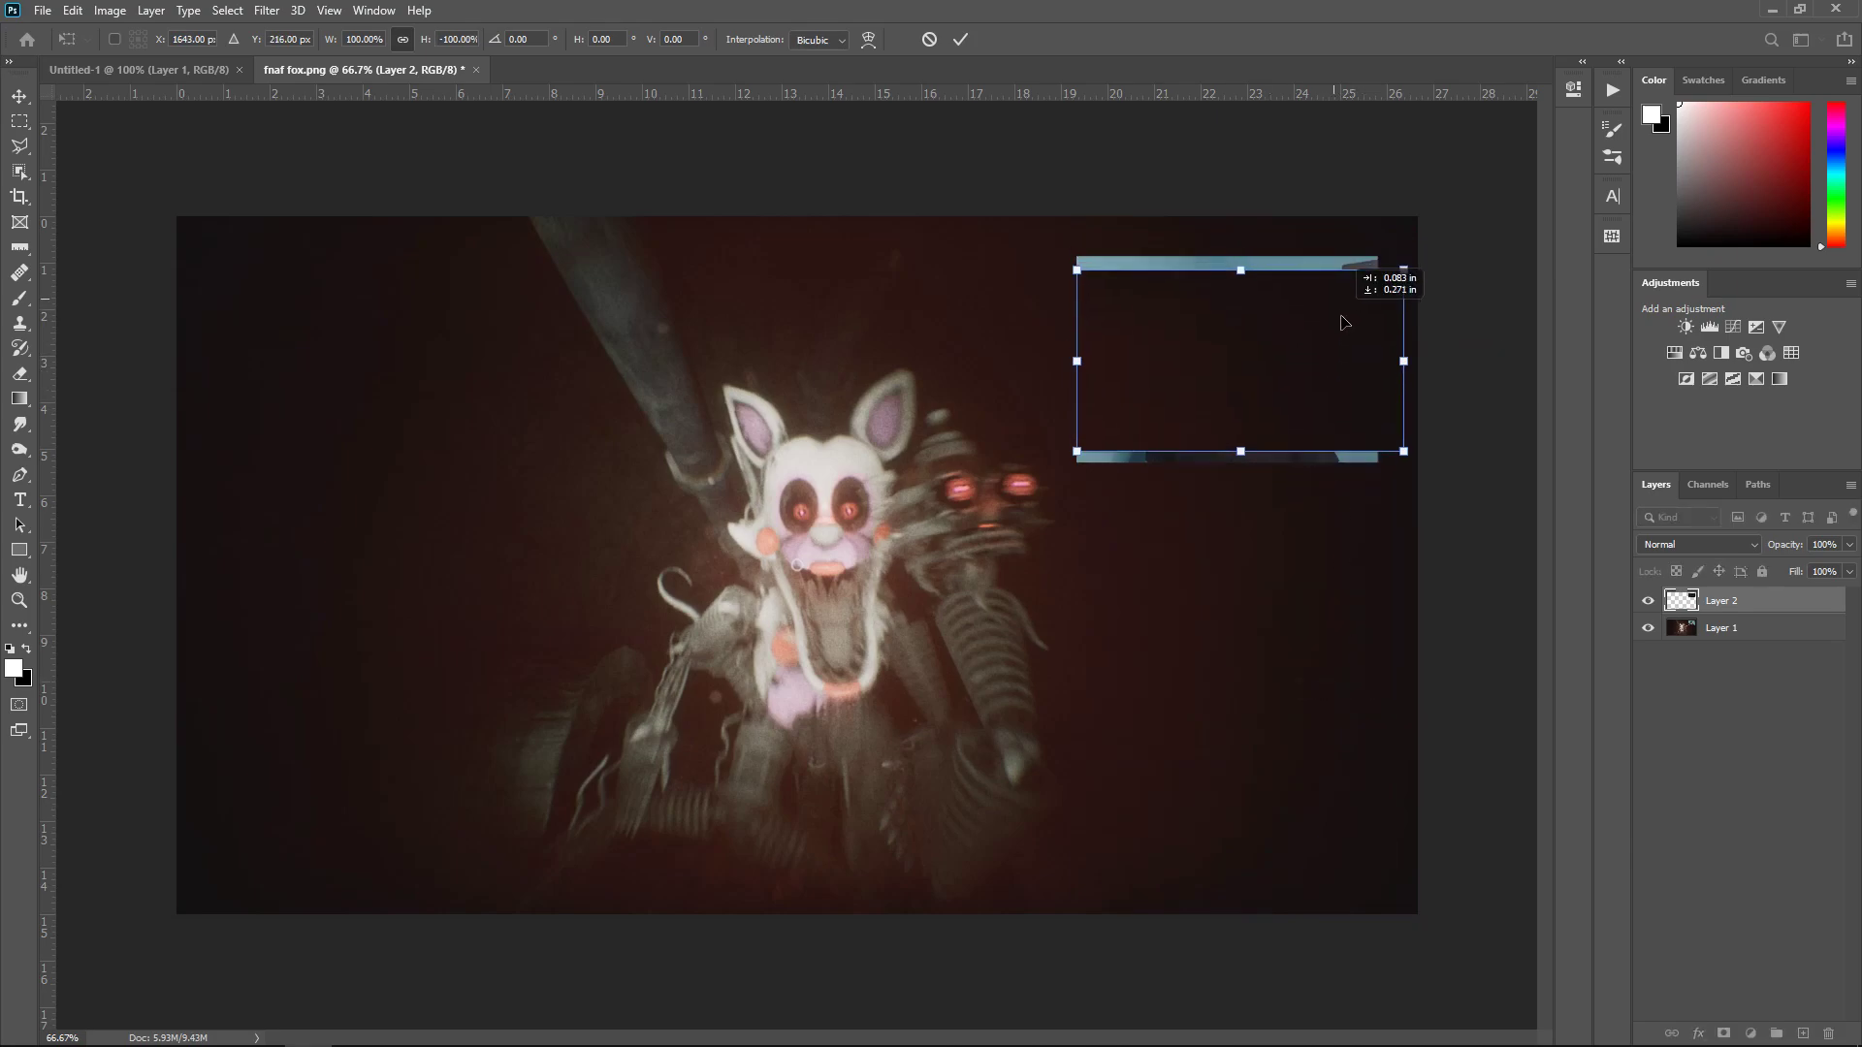
key(Return)
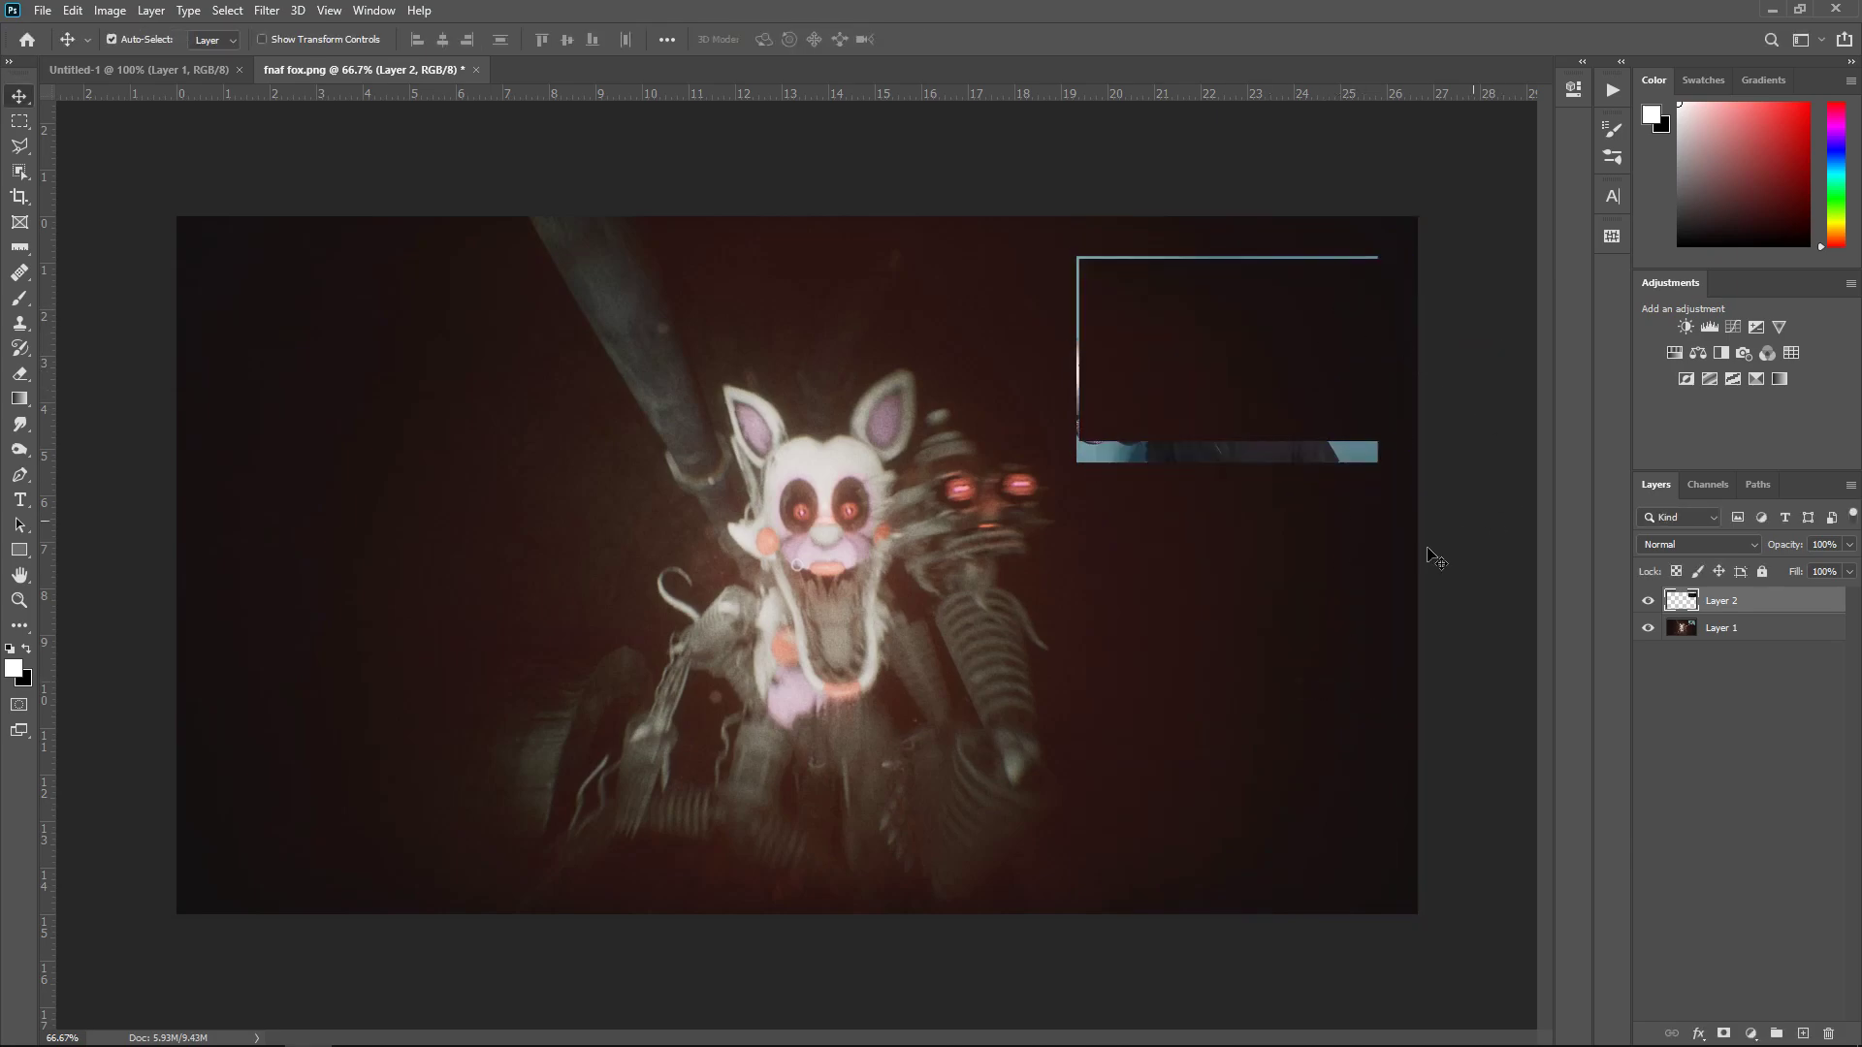
Combine the patch and the fox image into one smart object and rasterize it
shift+click(1736, 630)
right_click(1749, 607)
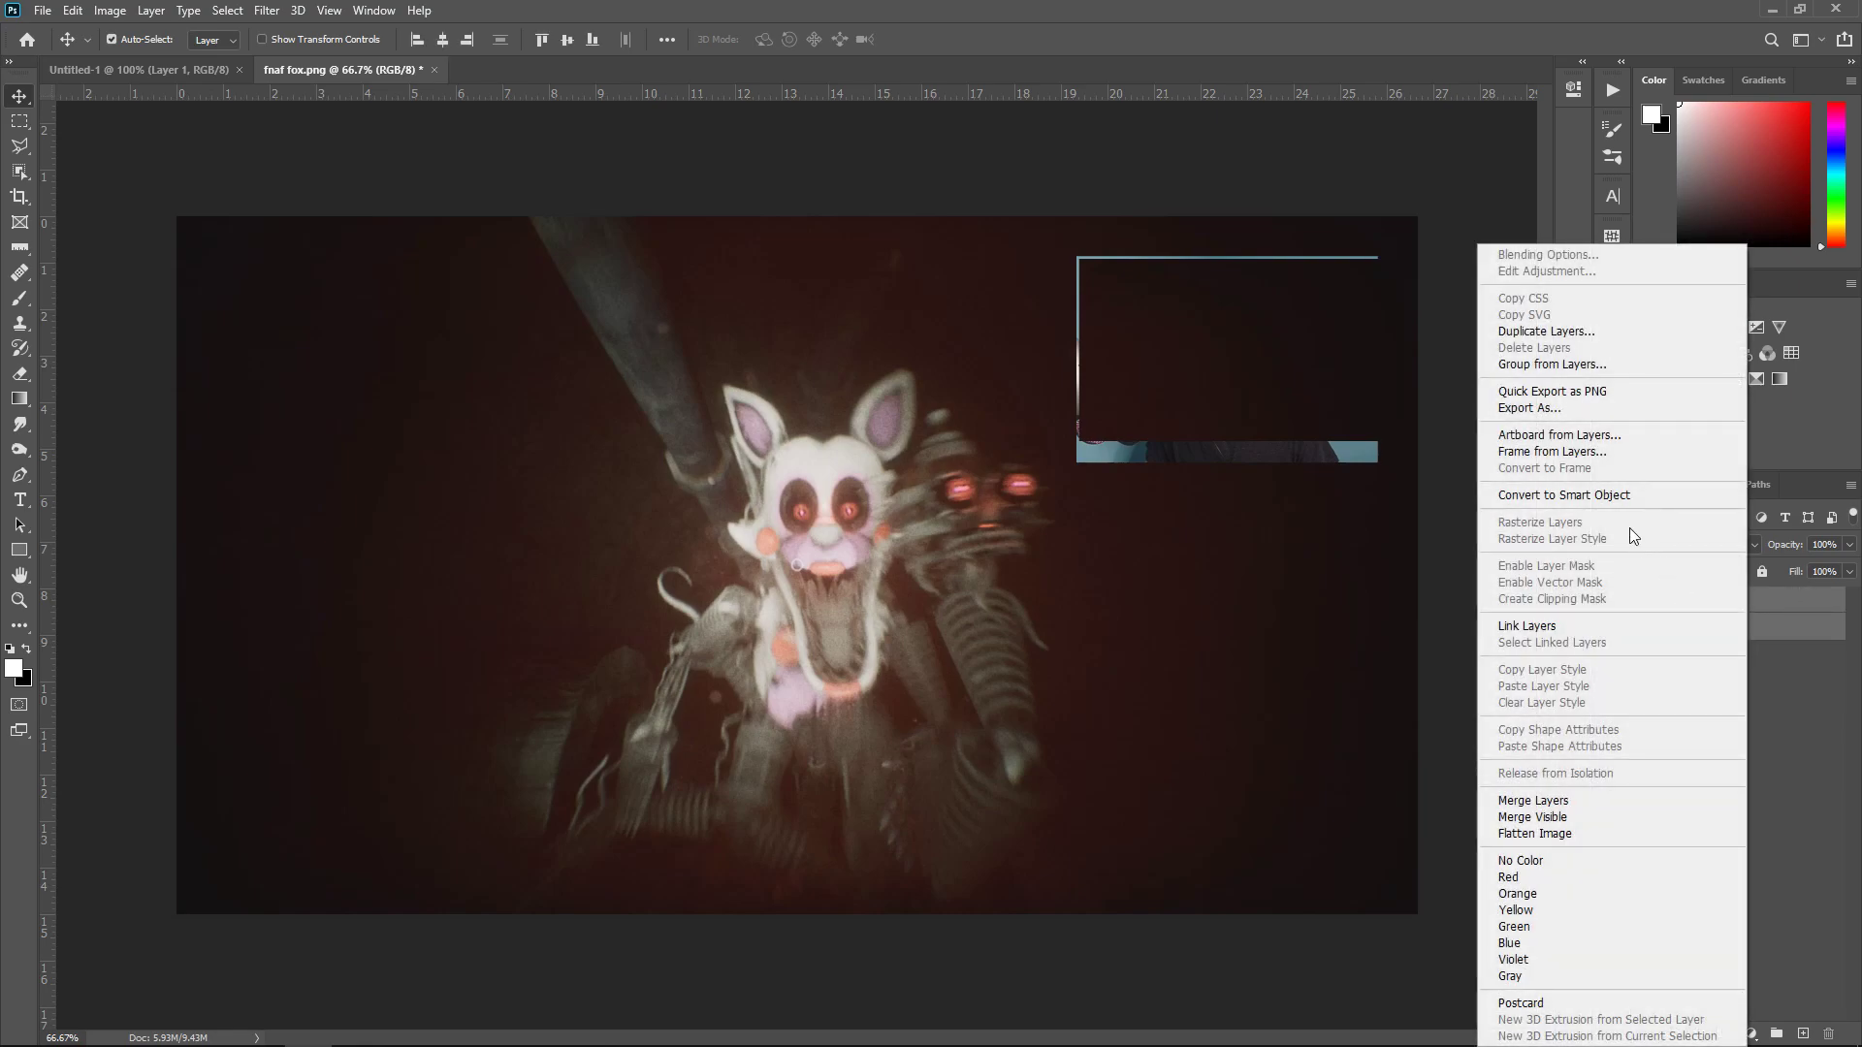
click(1610, 498)
right_click(1737, 602)
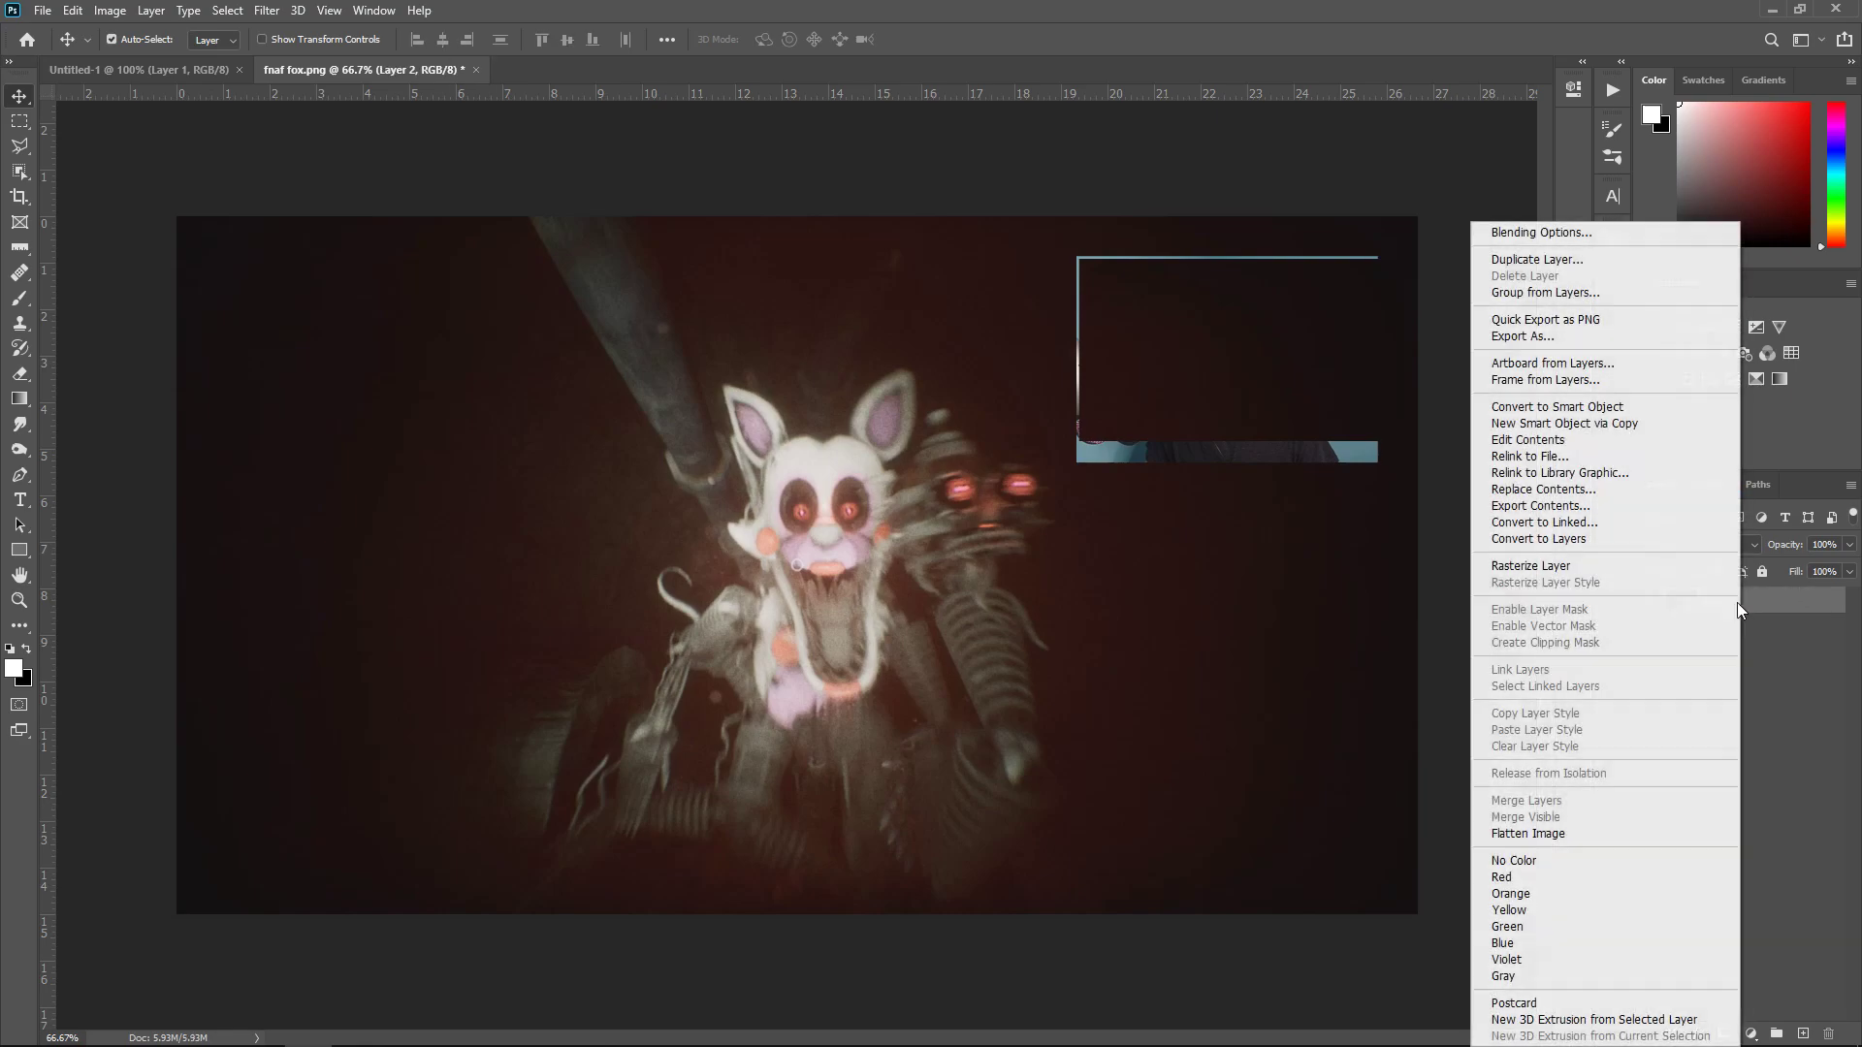
click(1575, 565)
Remove the leftover webcam border with the Healing Brush, sampling dark background, and move the cleaned fox image into the Untitled-1 document
click(20, 274)
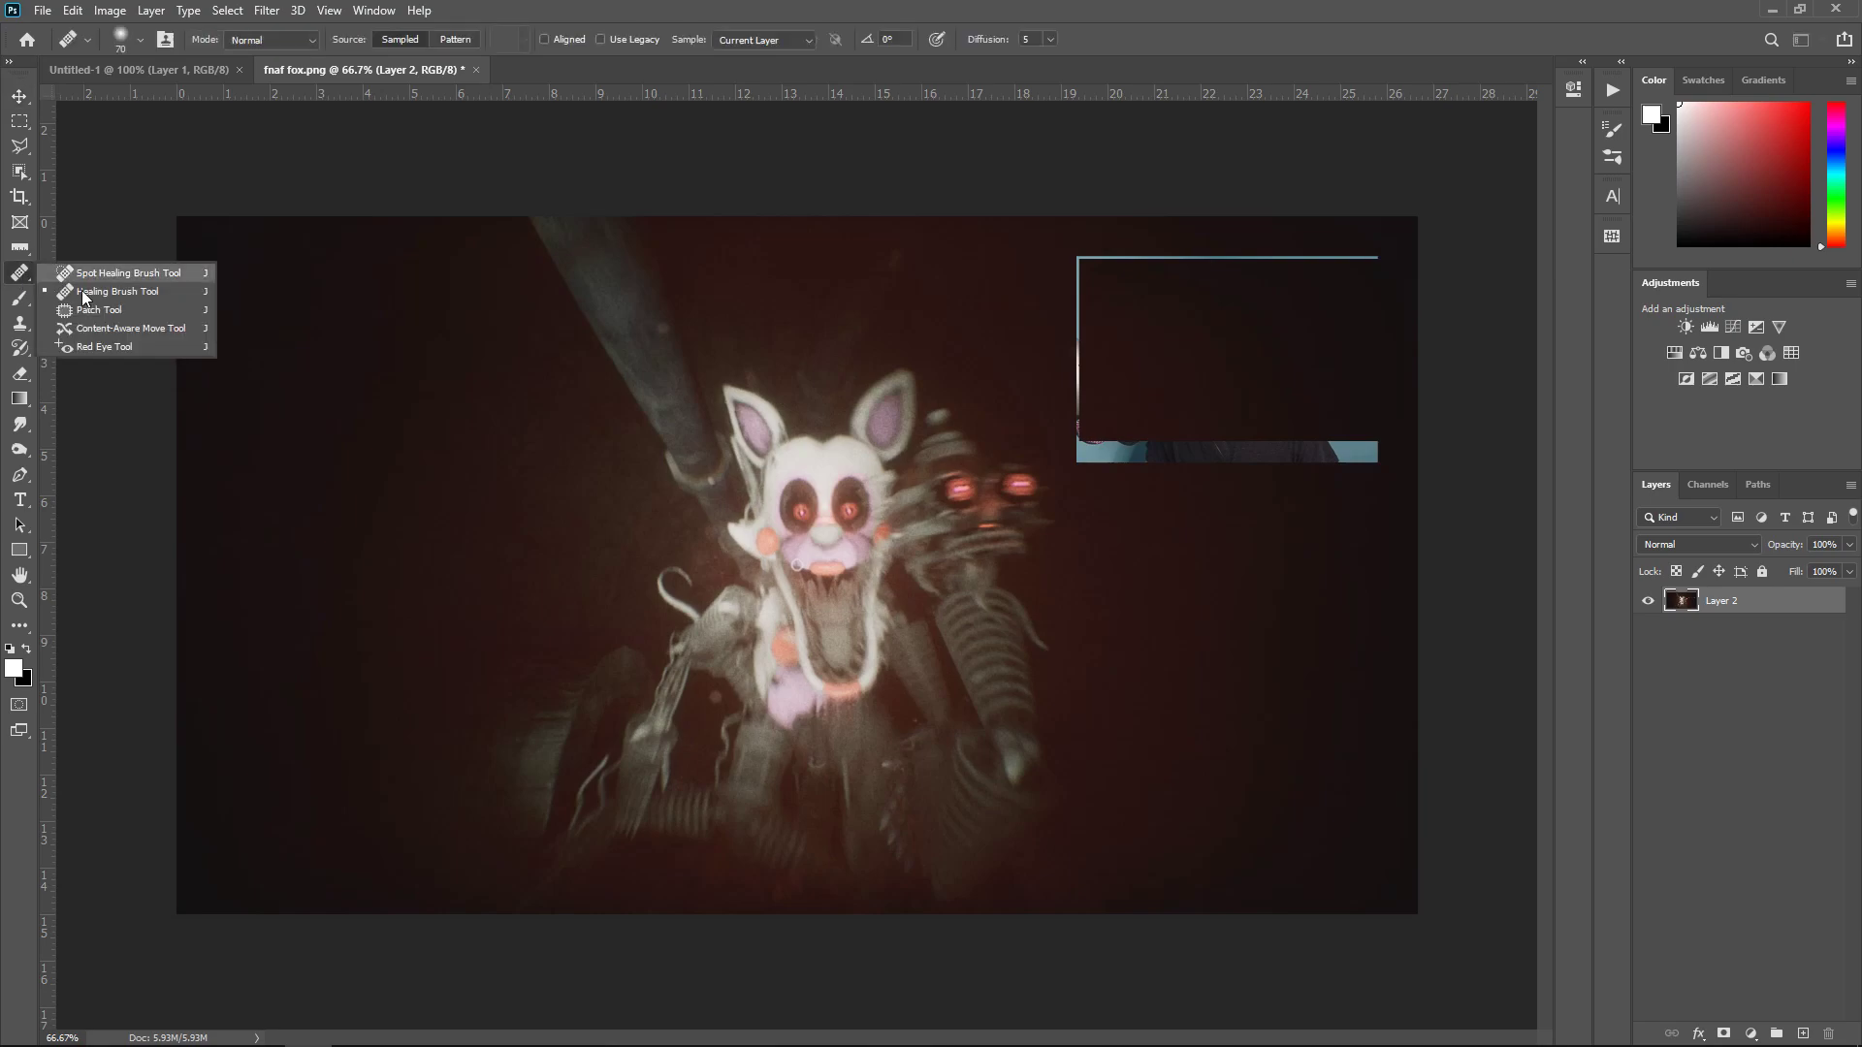
click(85, 293)
alt+click(1293, 602)
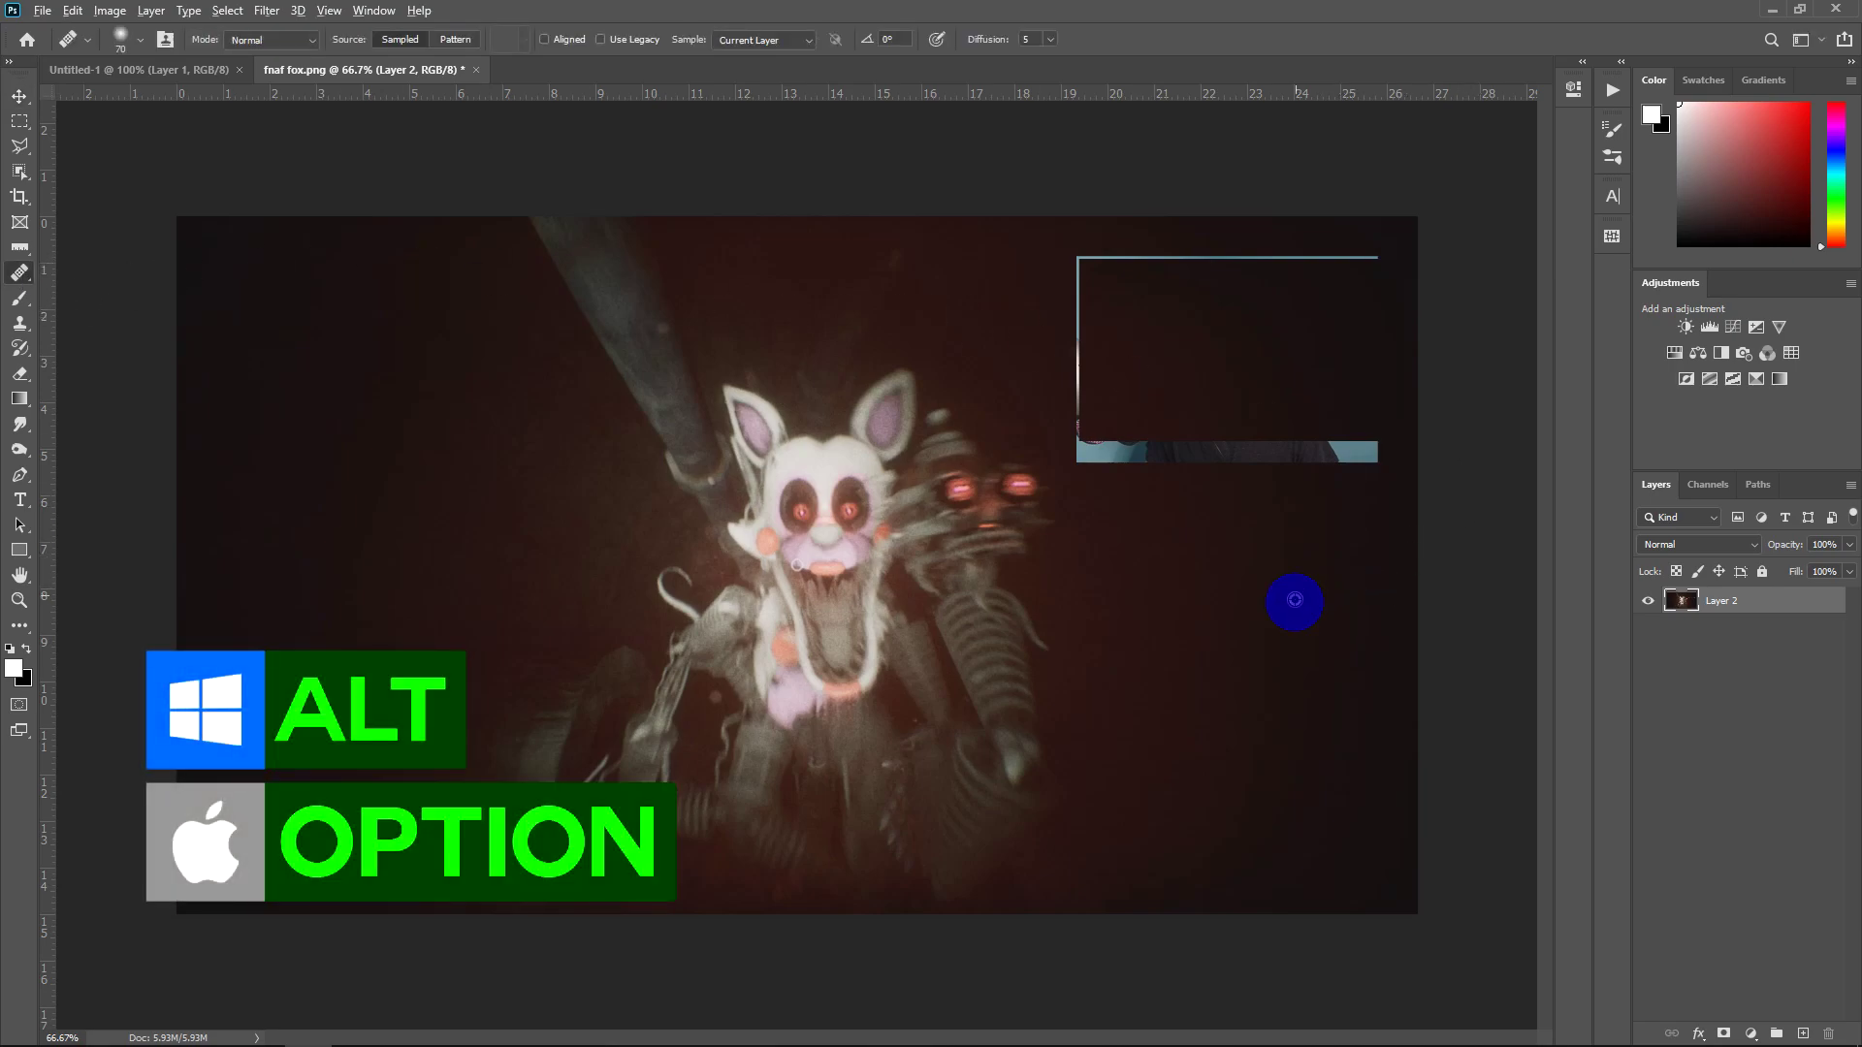
mouse_move(1346, 524)
mouse_down()
mouse_move(1364, 456)
mouse_move(1326, 462)
mouse_move(1366, 442)
mouse_move(1235, 457)
mouse_move(1285, 514)
mouse_up()
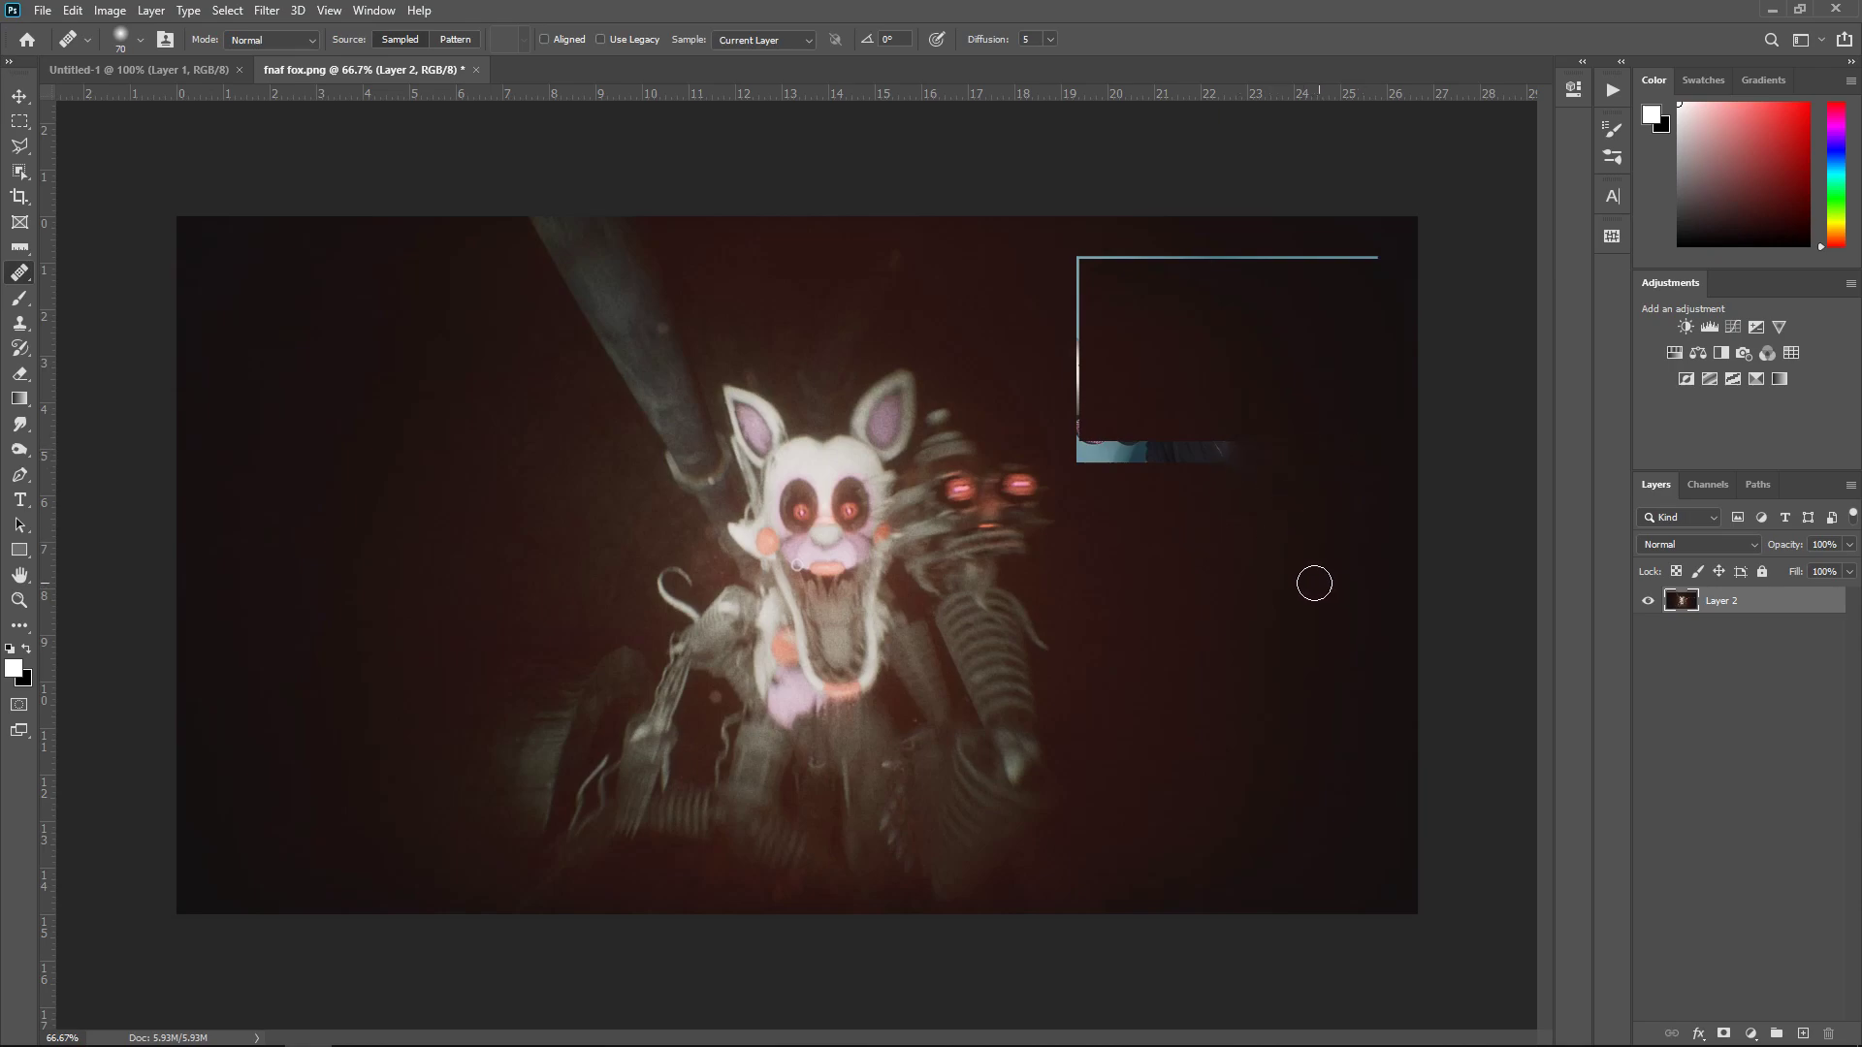
key(v)
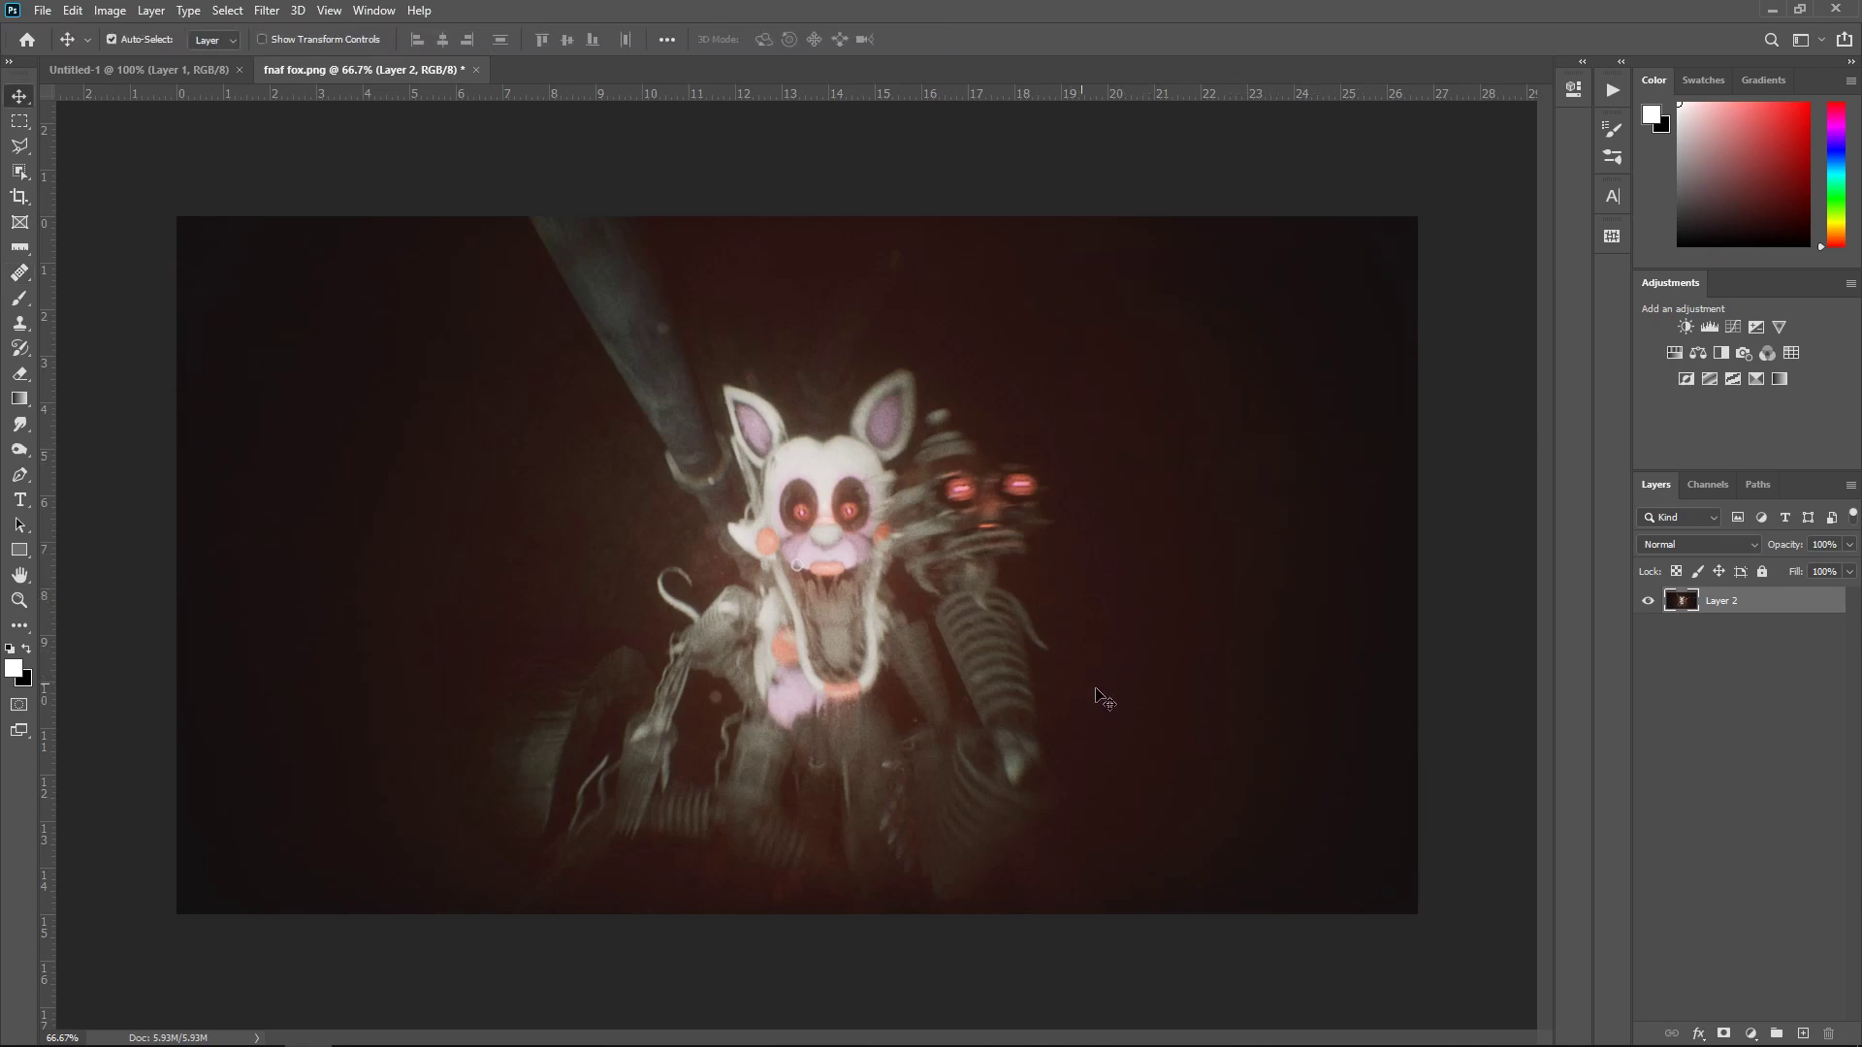
drag(1037, 590, 845, 572)
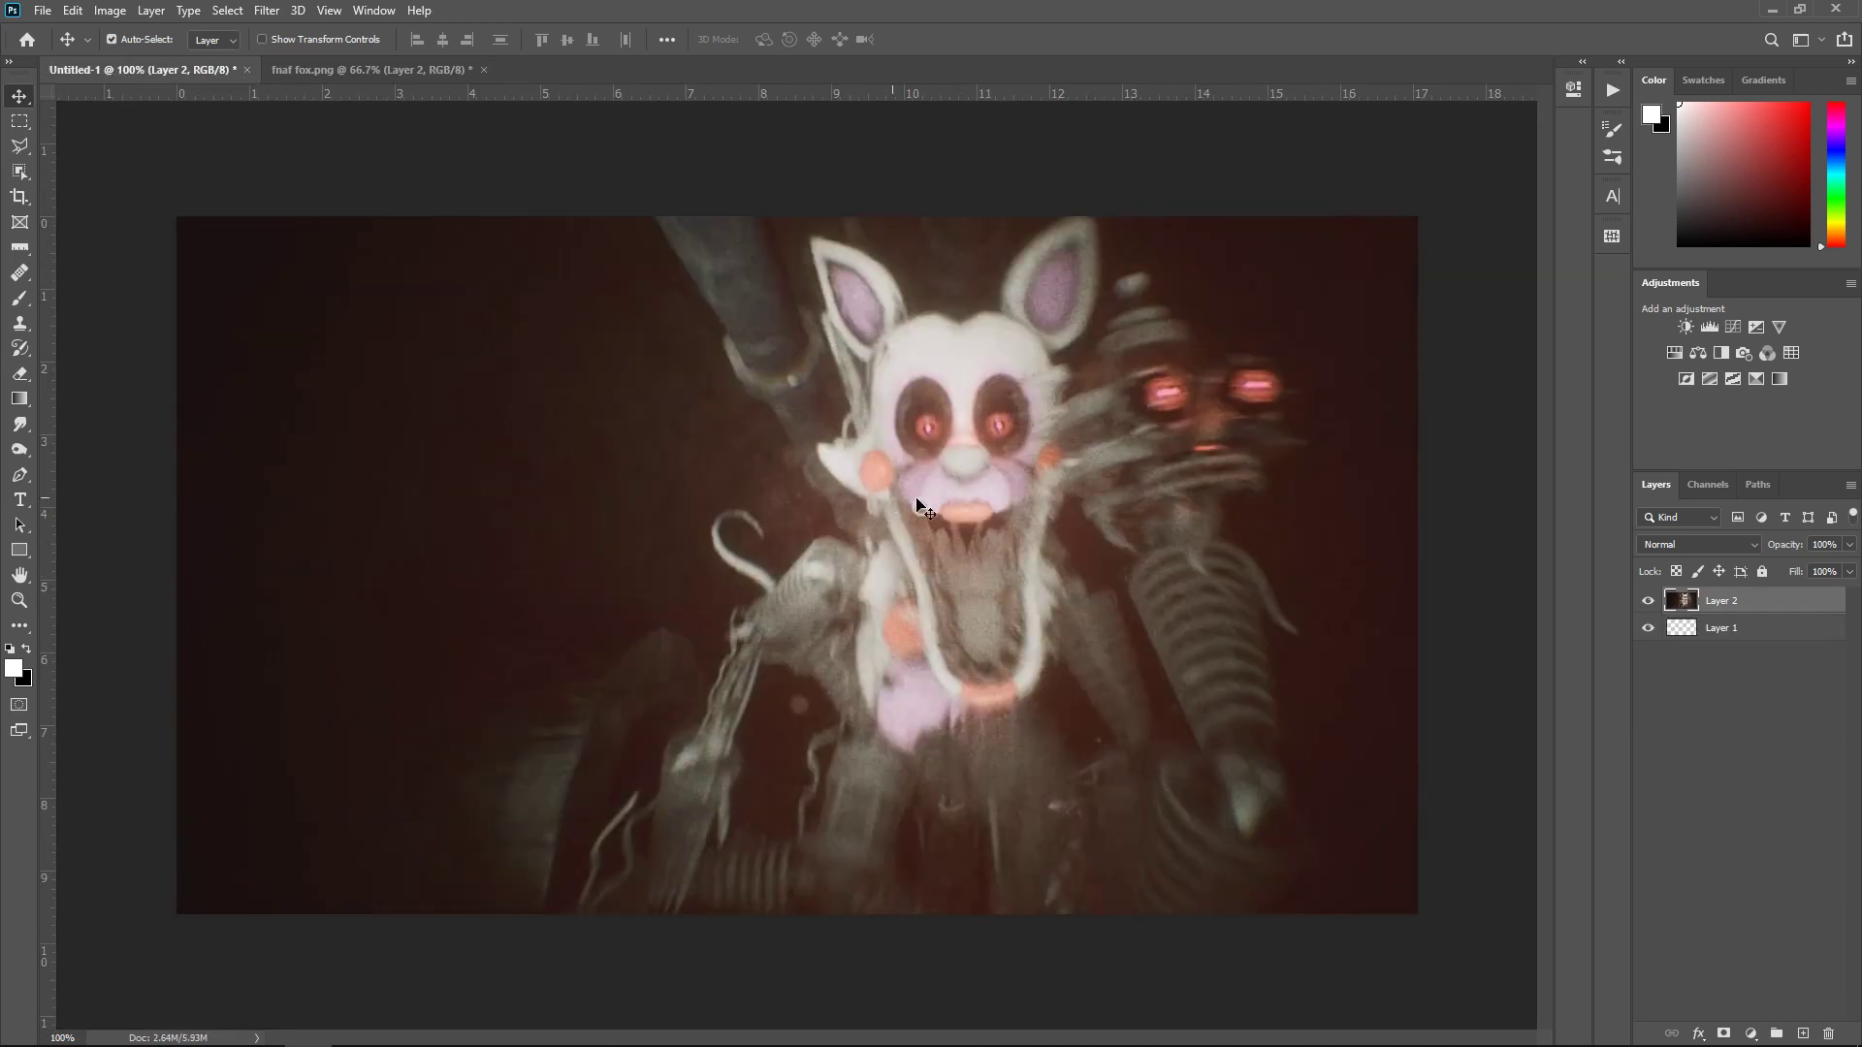
Remove the white cursor ring beside the fox's mouth with a much smaller Healing Brush, sampling the nearby fur and the dark area below
scroll(960, 458, up, 3)
scroll(920, 538, up, 7)
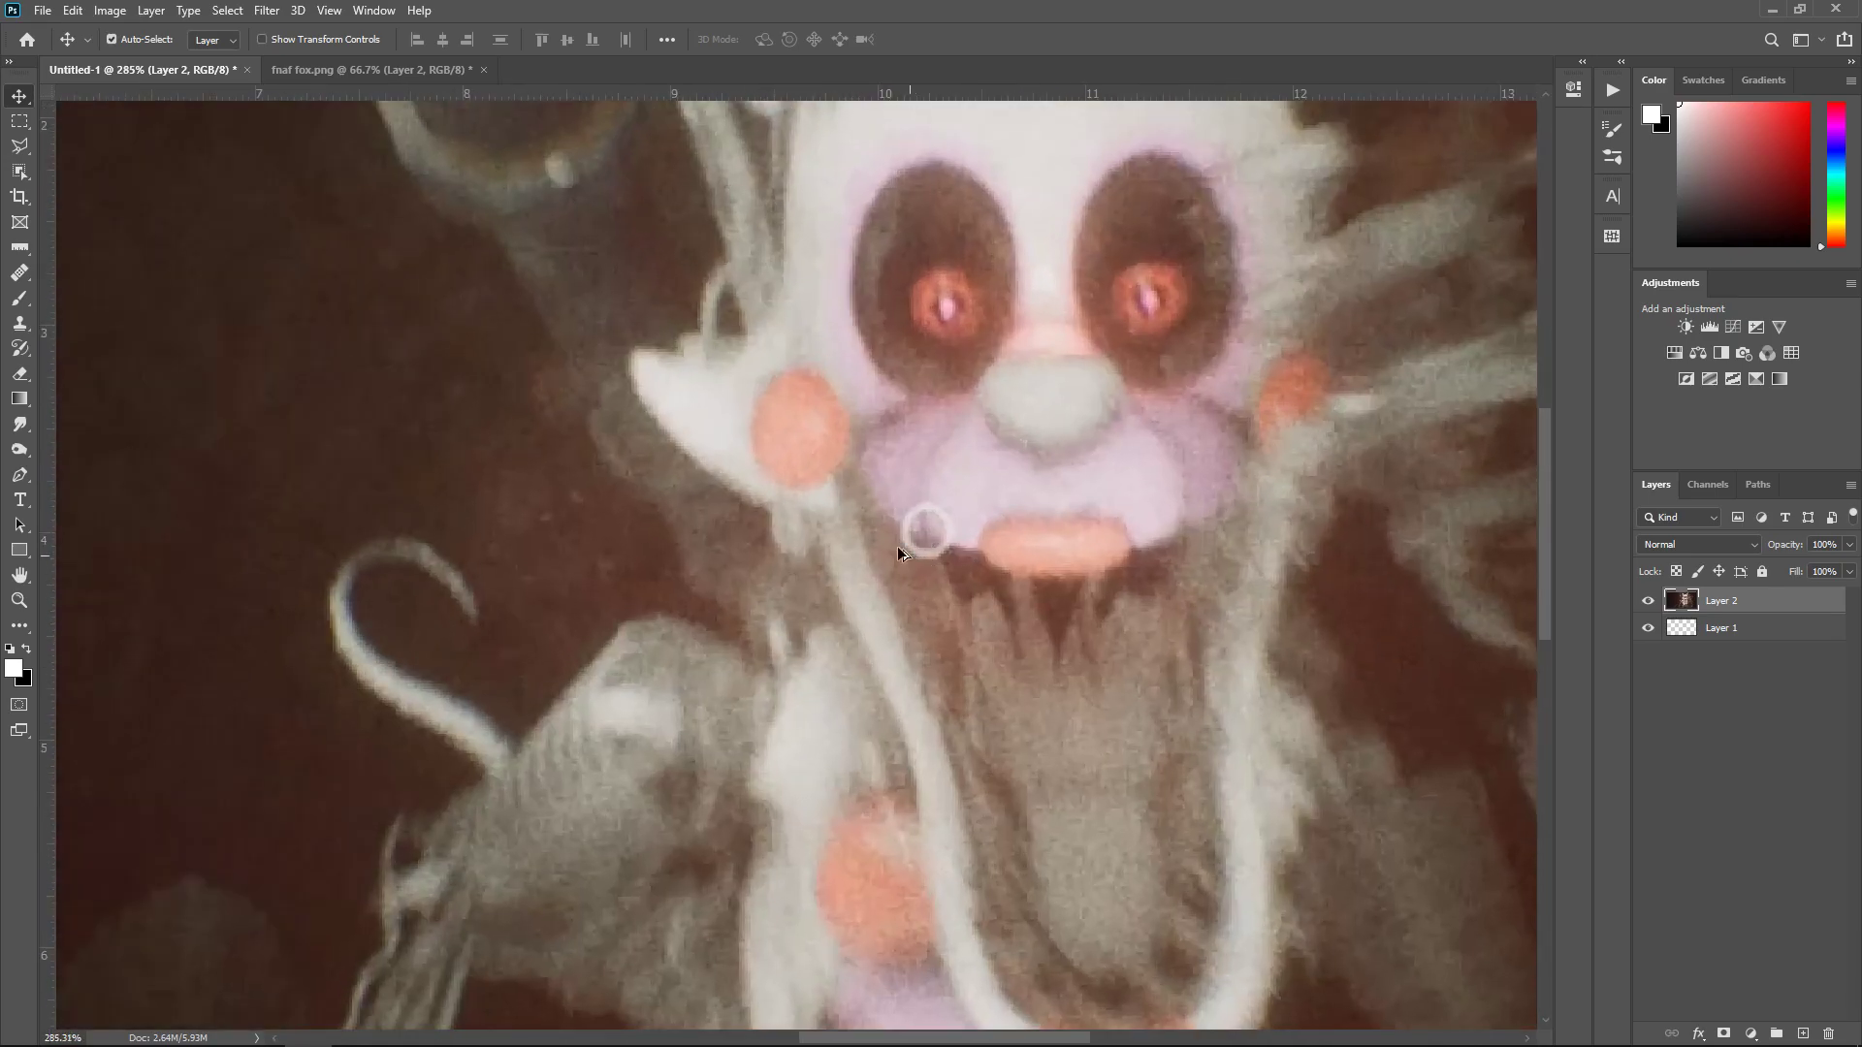
scroll(956, 529, down, 4)
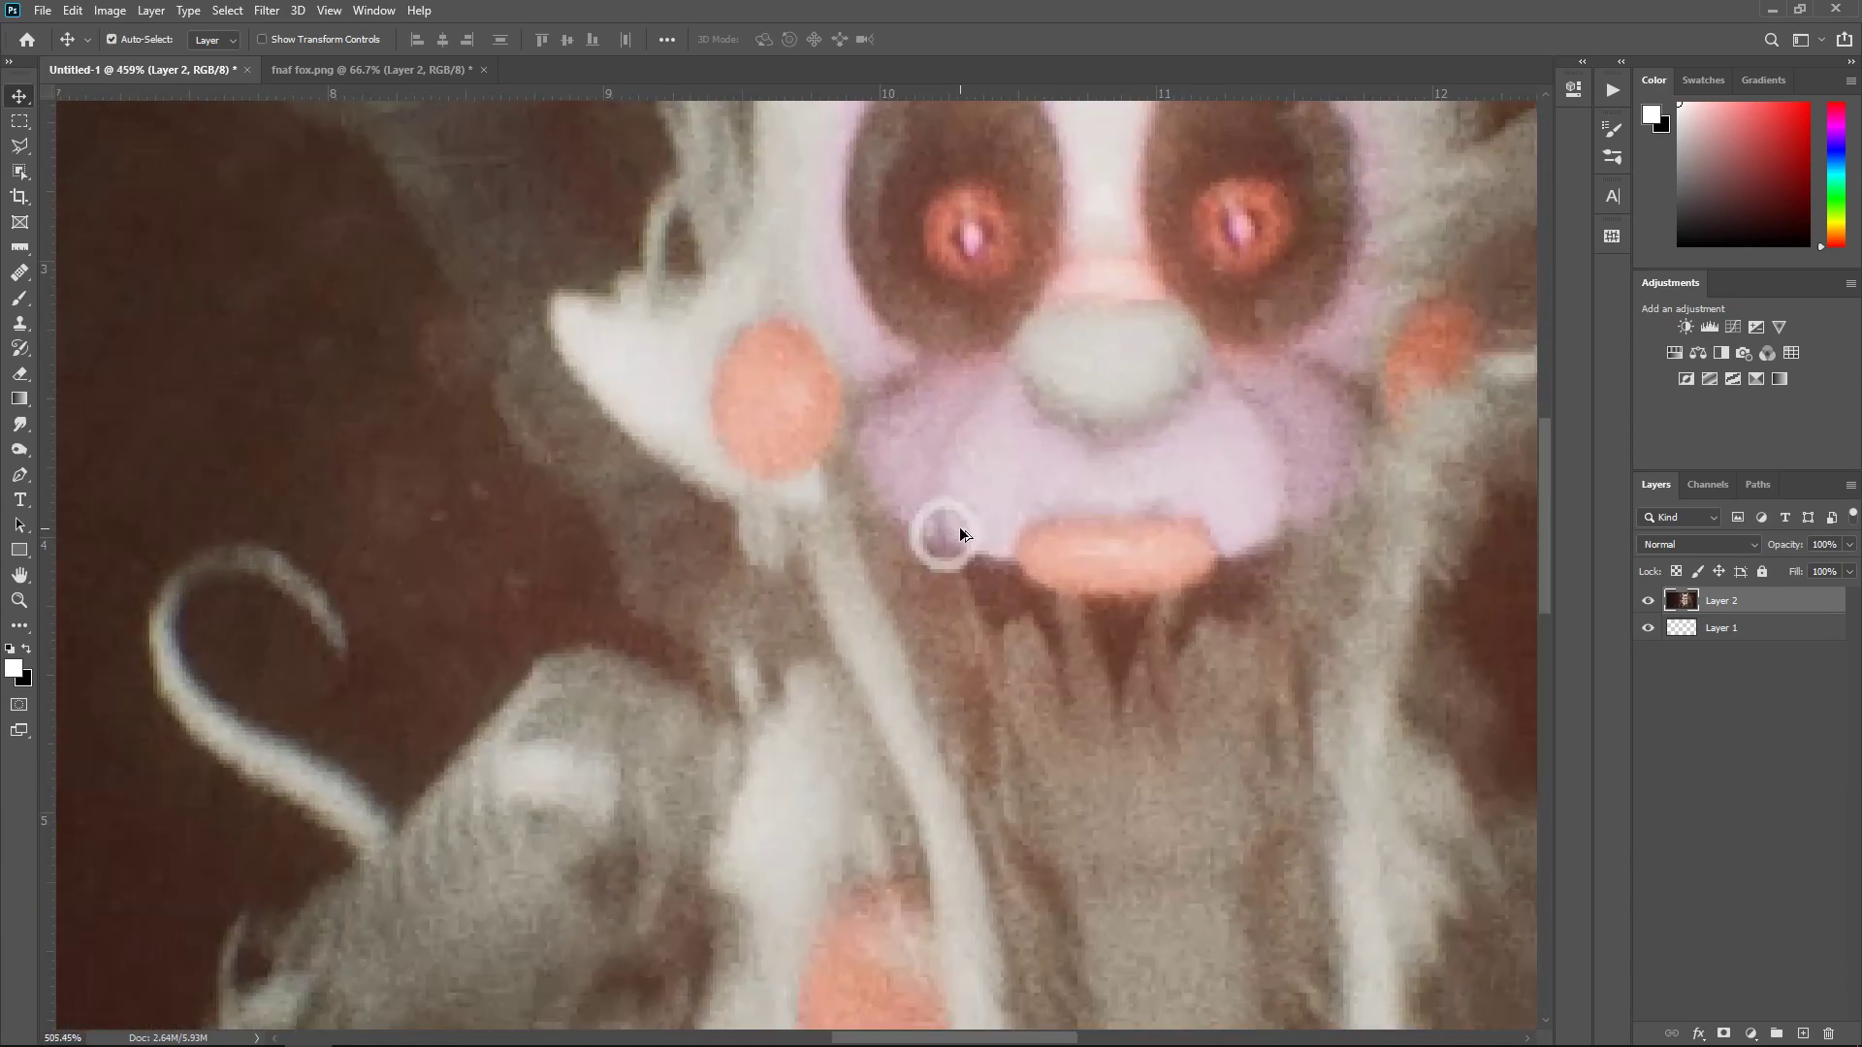
scroll(958, 532, up, 3)
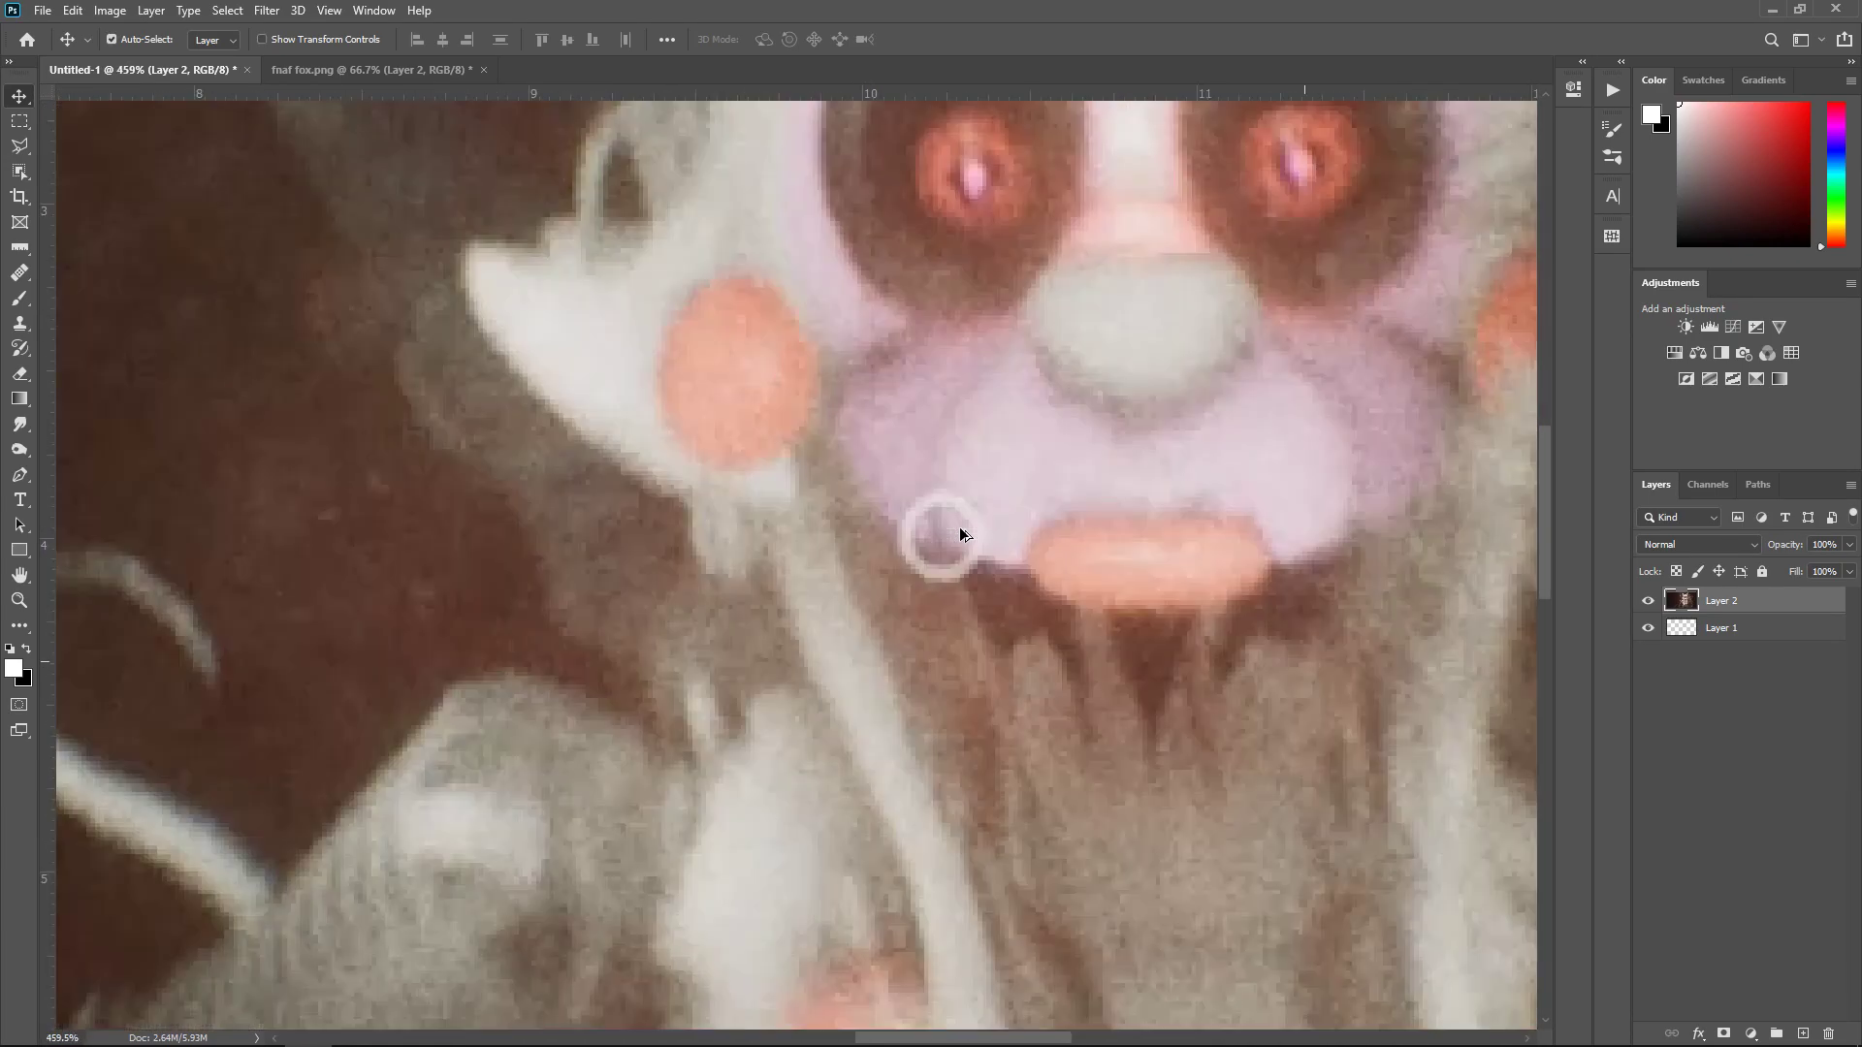
right_click(32, 276)
click(107, 294)
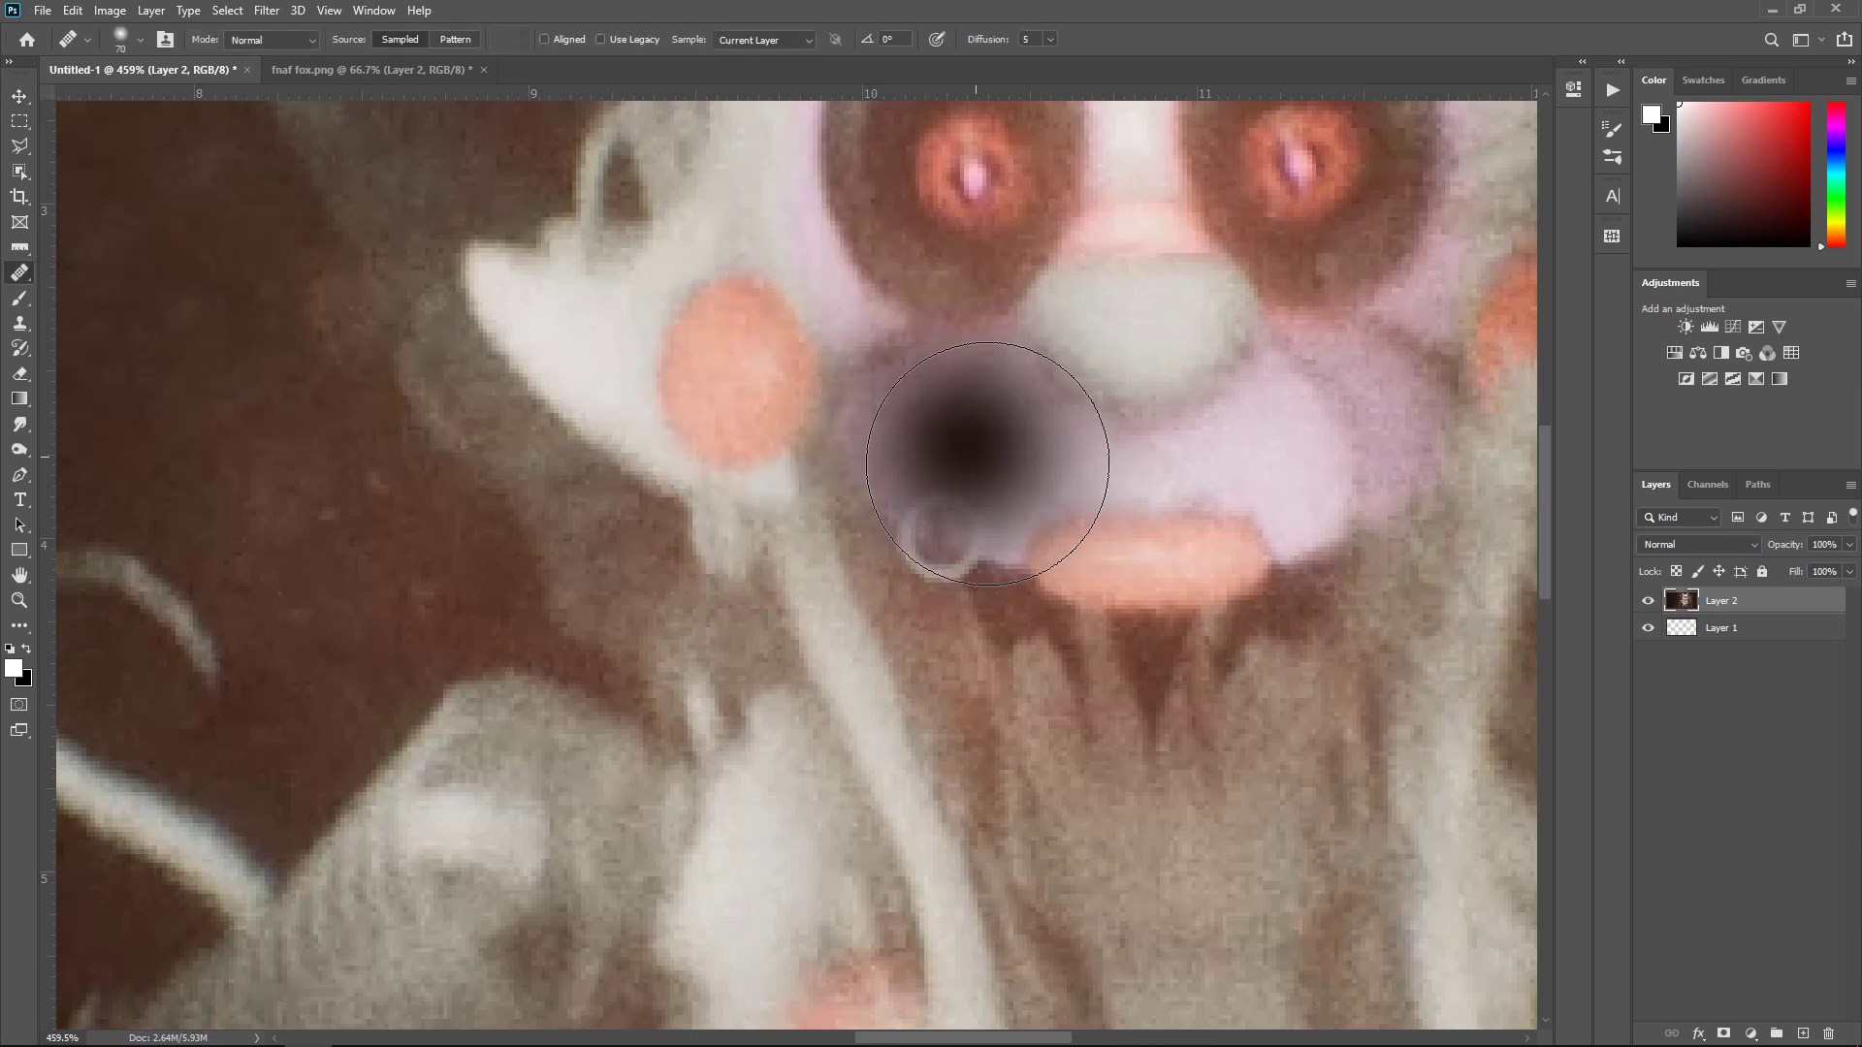
key(bracketleft)
key(bracketleft)
key(bracketleft)
key(bracketleft)
key(bracketleft)
key(bracketleft)
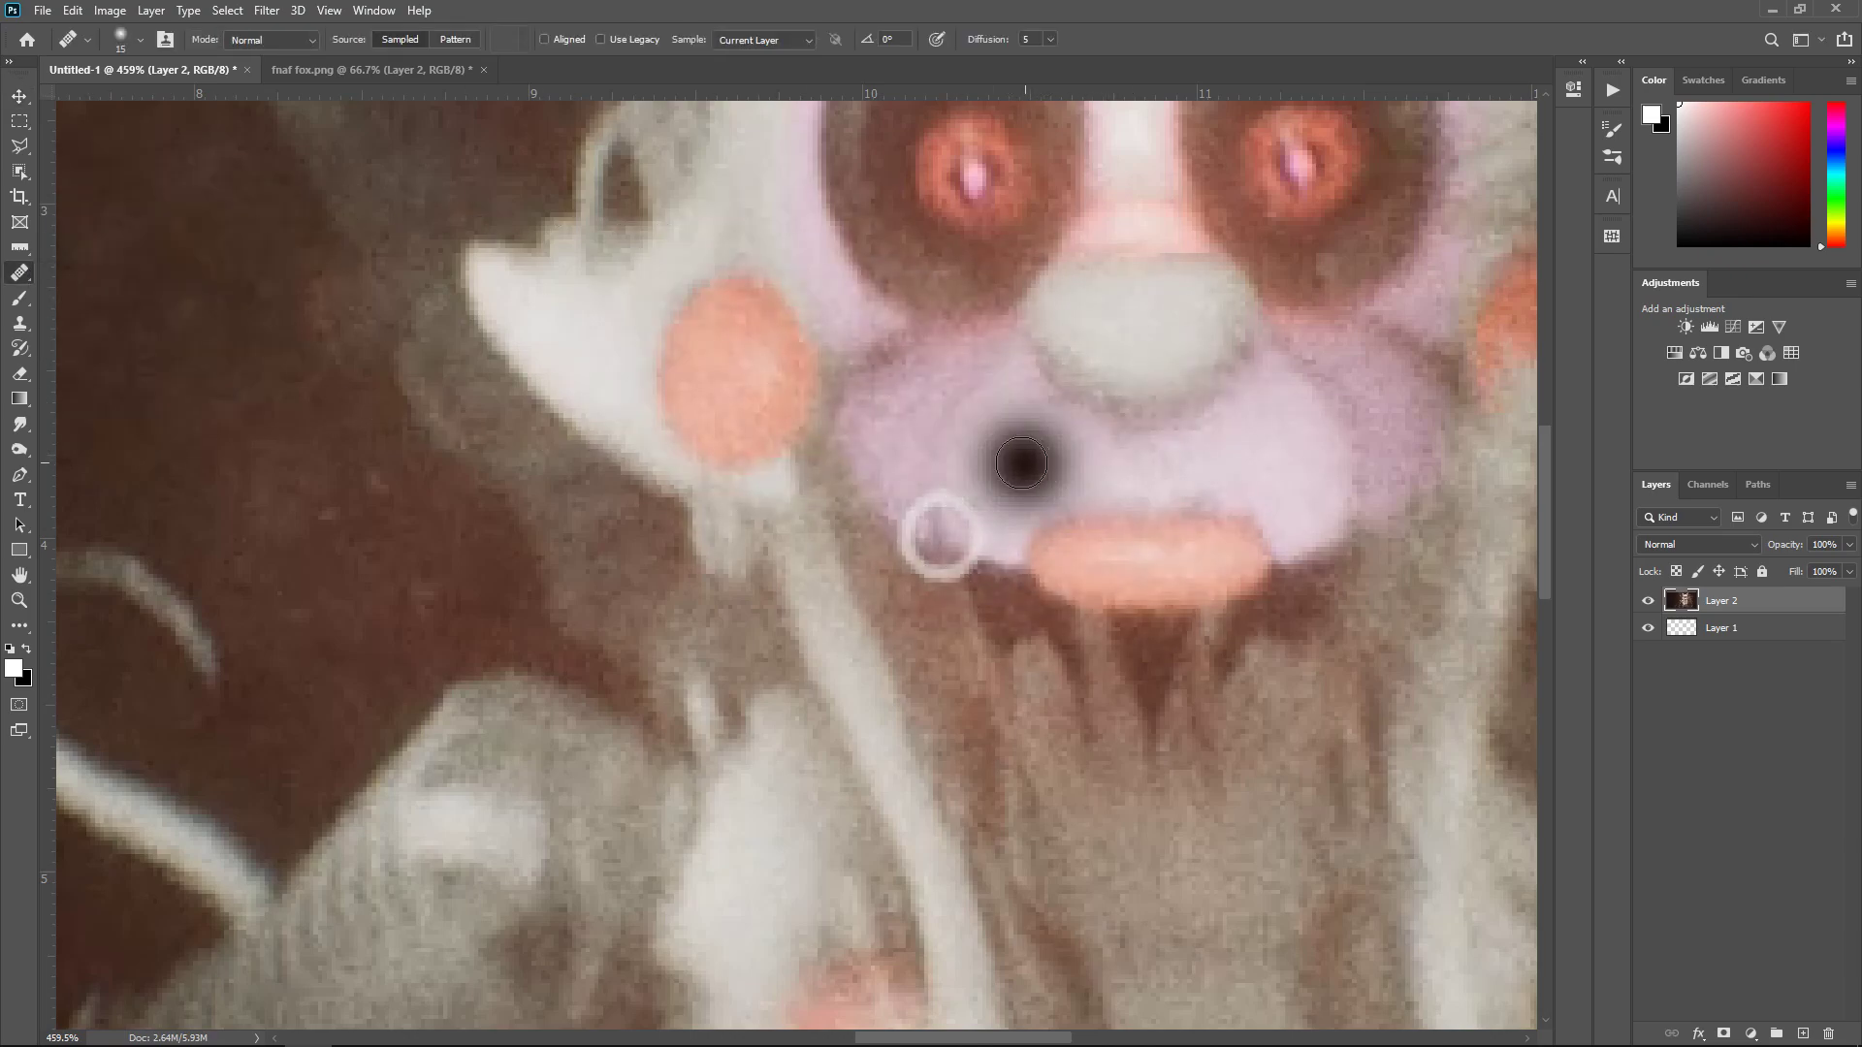
key(bracketleft)
key(bracketleft)
click(1022, 463)
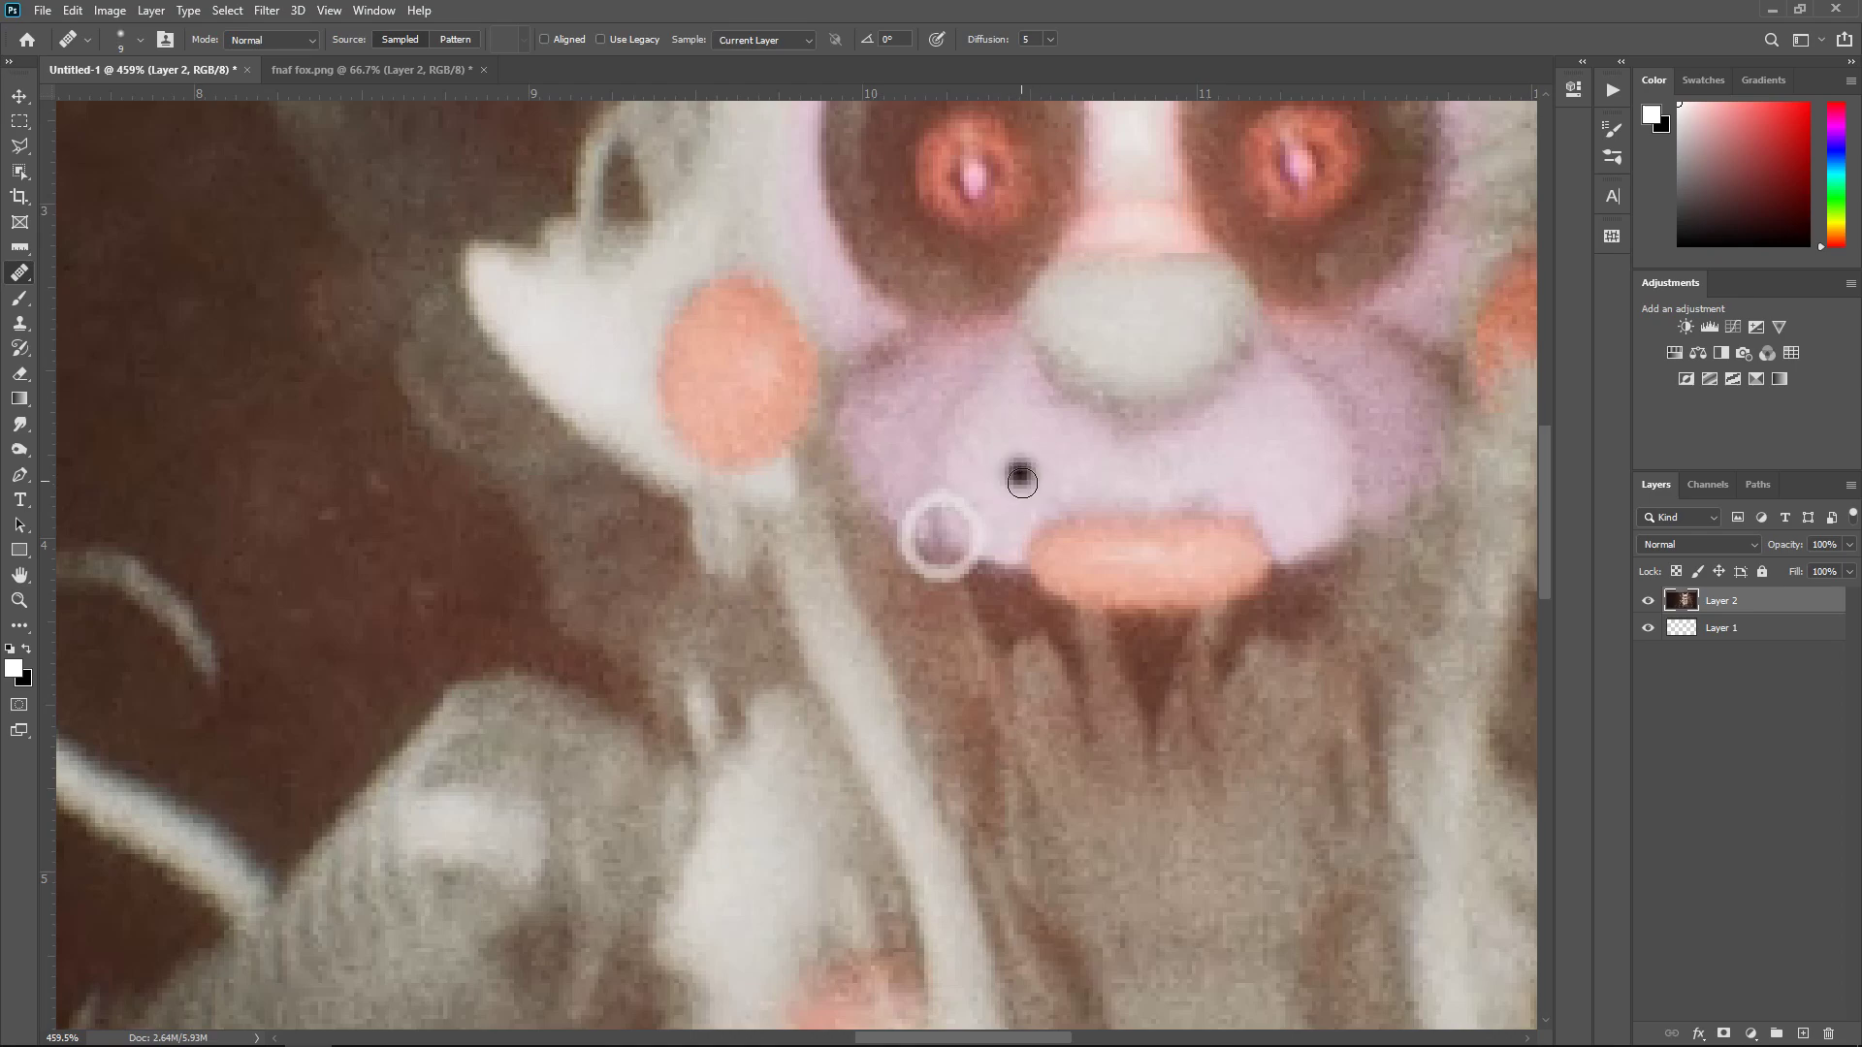
click(1021, 478)
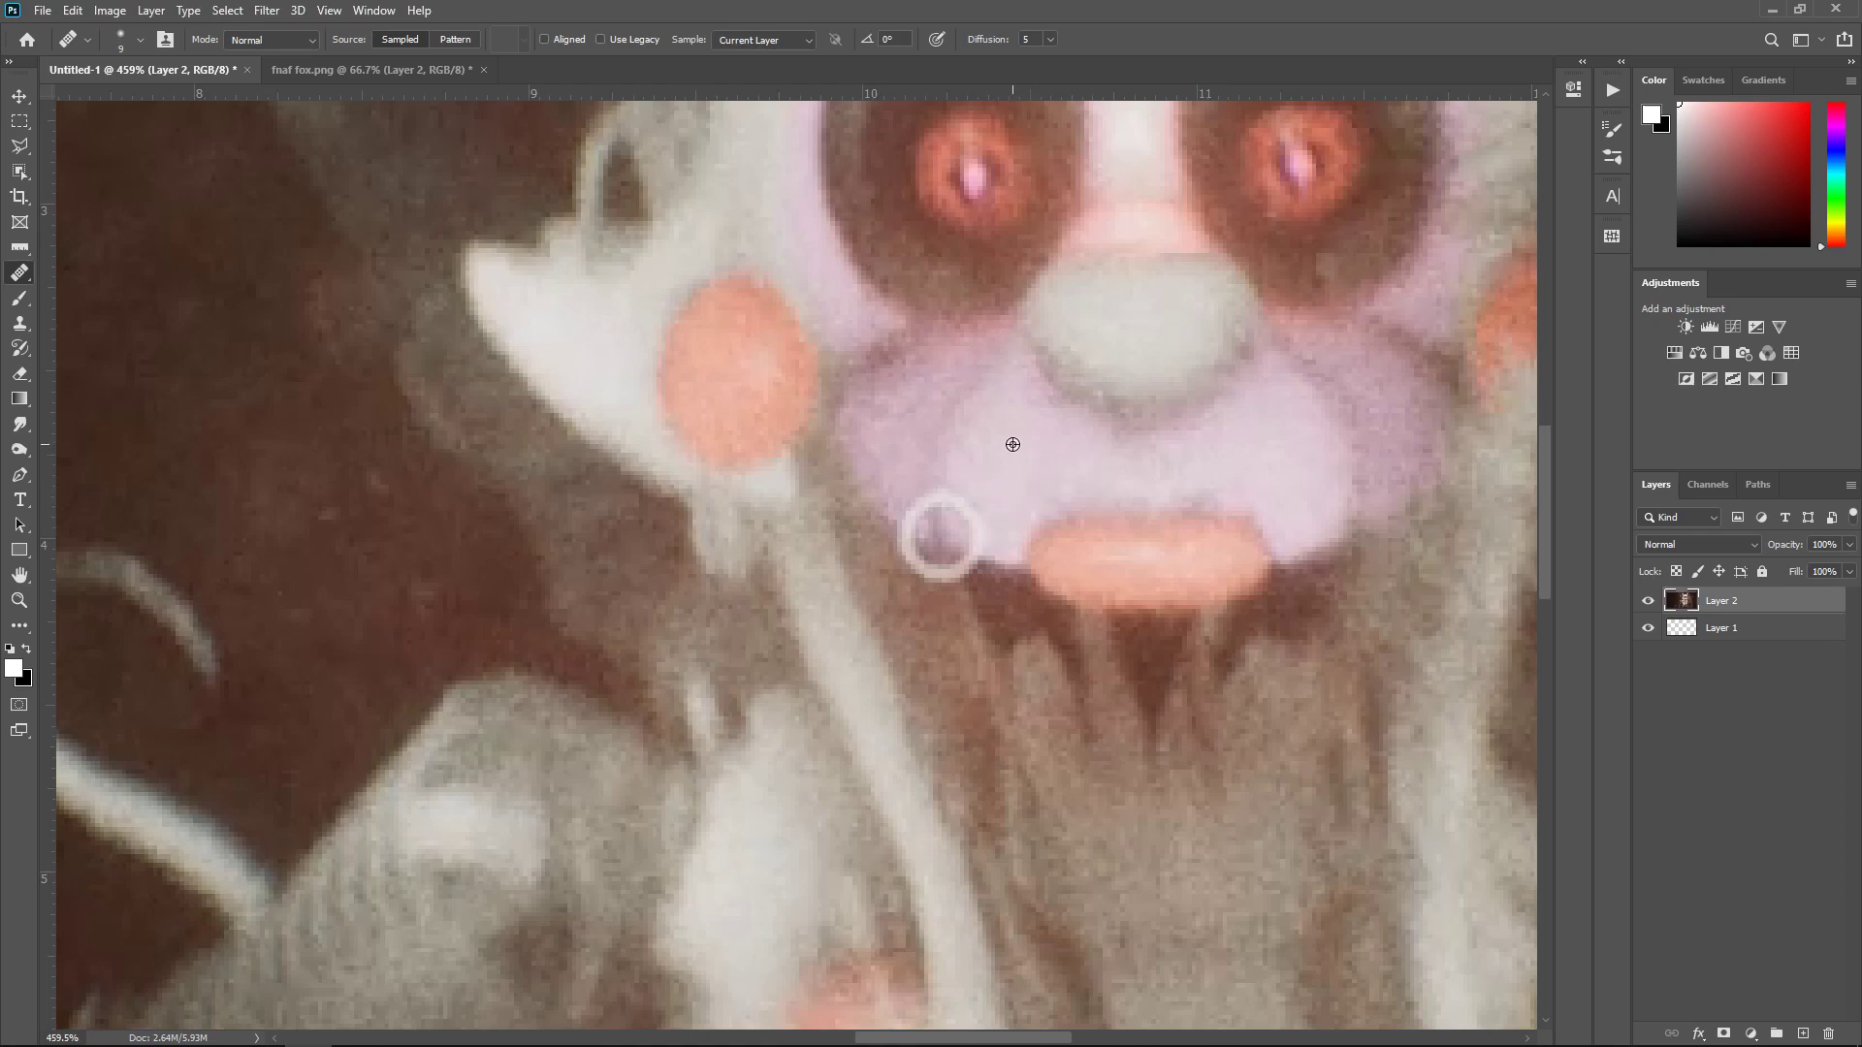
mouse_move(981, 513)
mouse_down()
mouse_move(964, 504)
mouse_move(974, 536)
mouse_move(922, 514)
mouse_up()
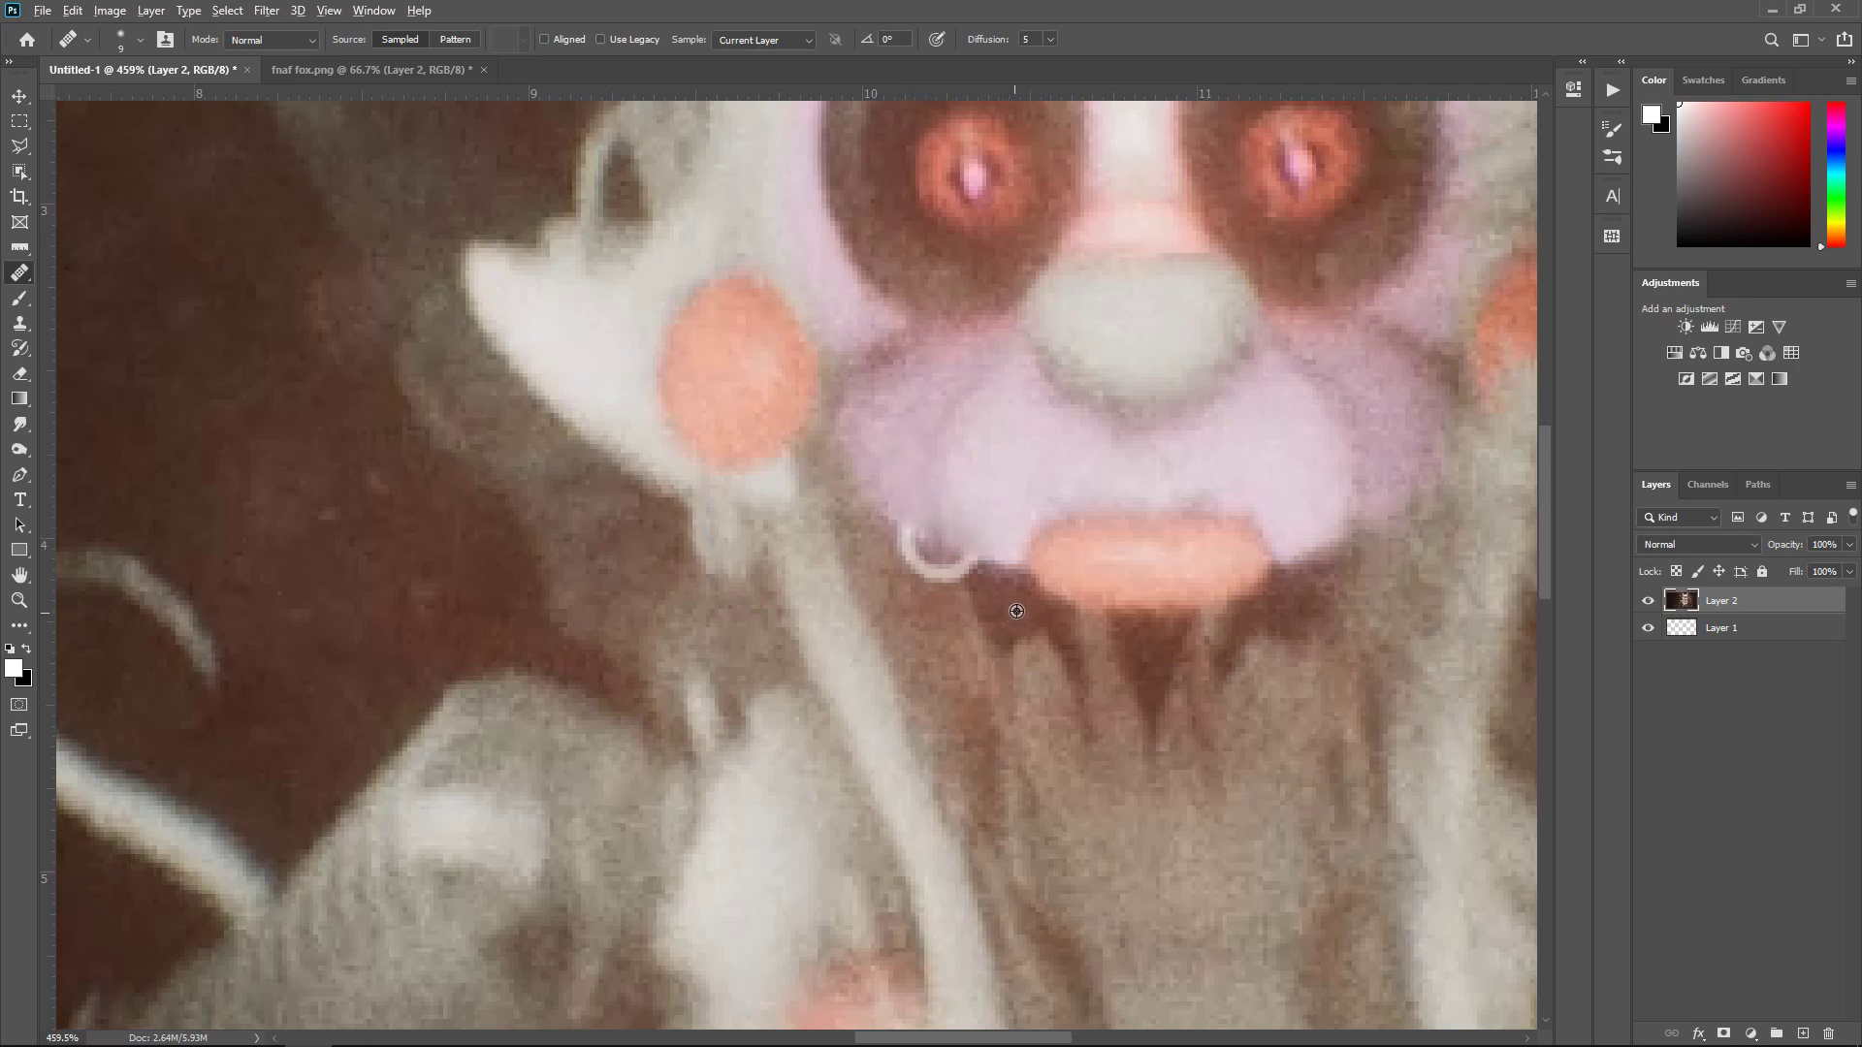
drag(933, 578, 893, 543)
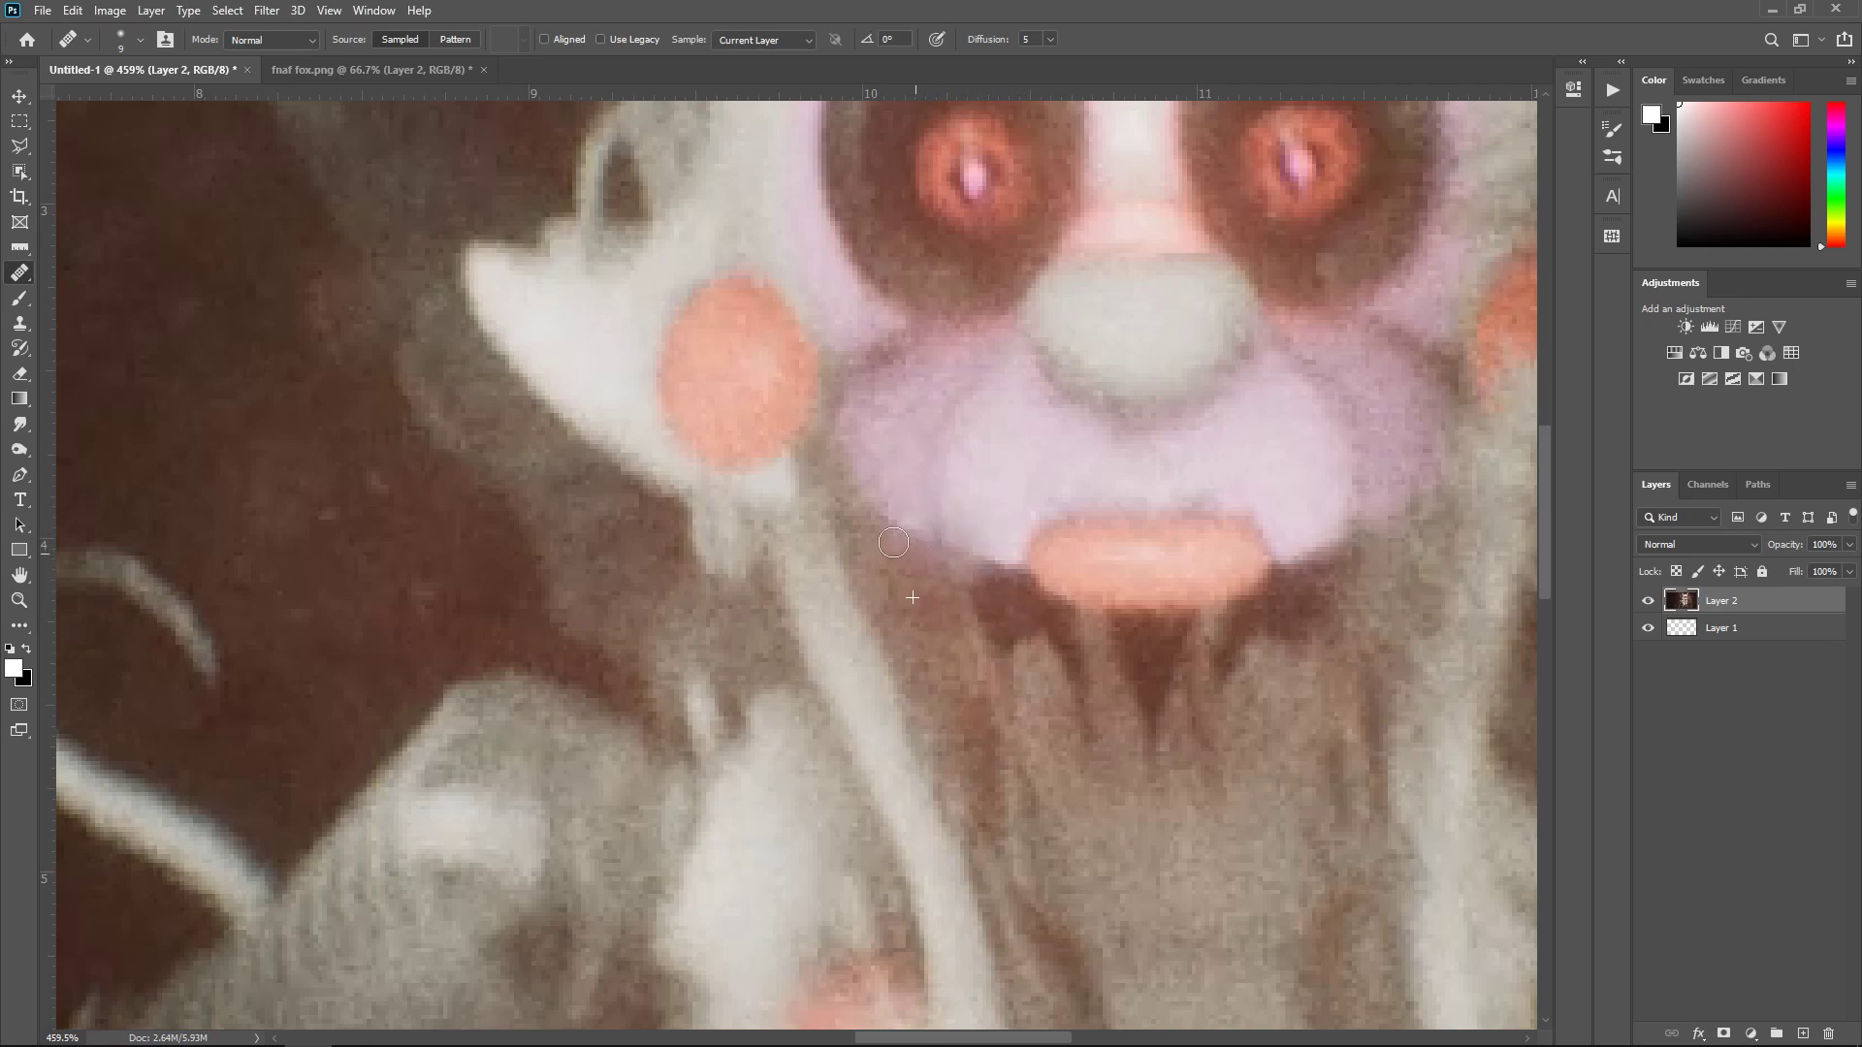
Switch to the Clone Stamp and shrink its brush for touching up the fur beneath the fox's muzzle
key(bracketleft)
key(bracketleft)
key(bracketleft)
click(20, 323)
key(bracketleft)
key(bracketleft)
key(bracketleft)
key(bracketleft)
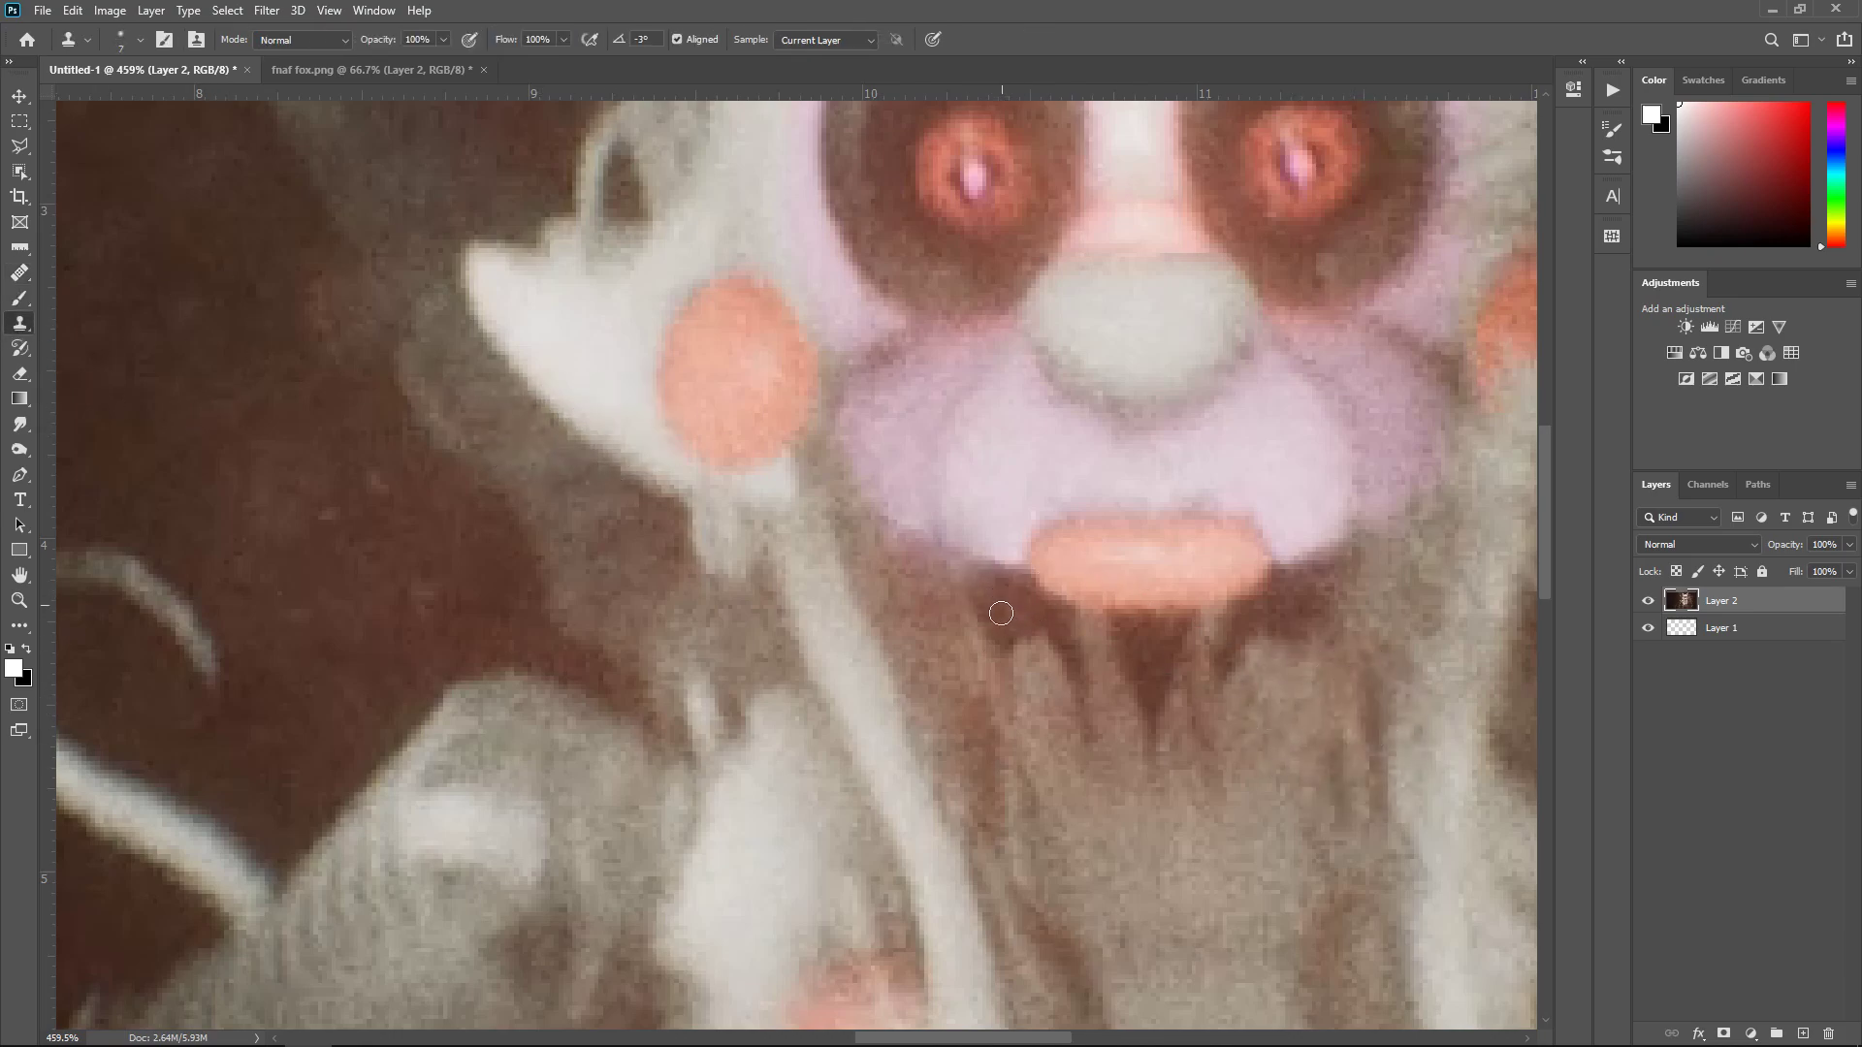
scroll(1011, 586, up, 4)
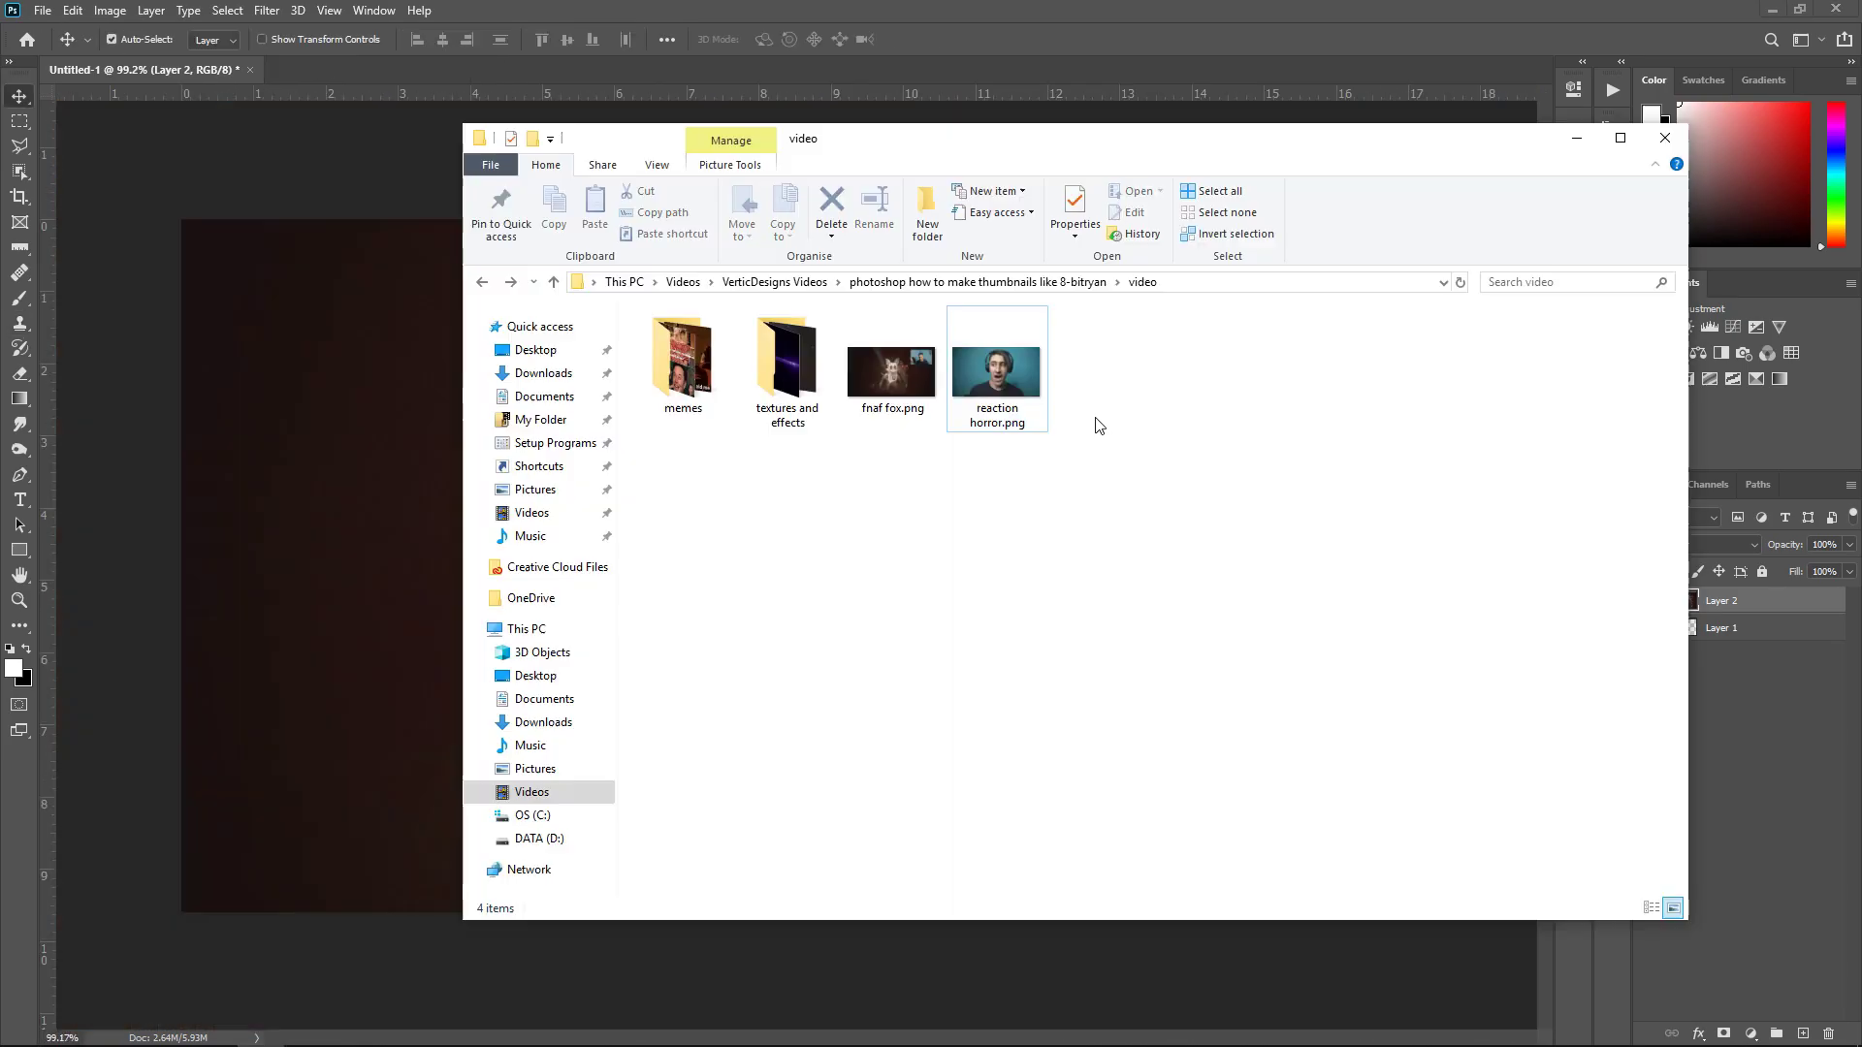
Open reaction horror.png as a separate document and set the Pen tool to Path mode
click(969, 351)
drag(970, 354, 335, 73)
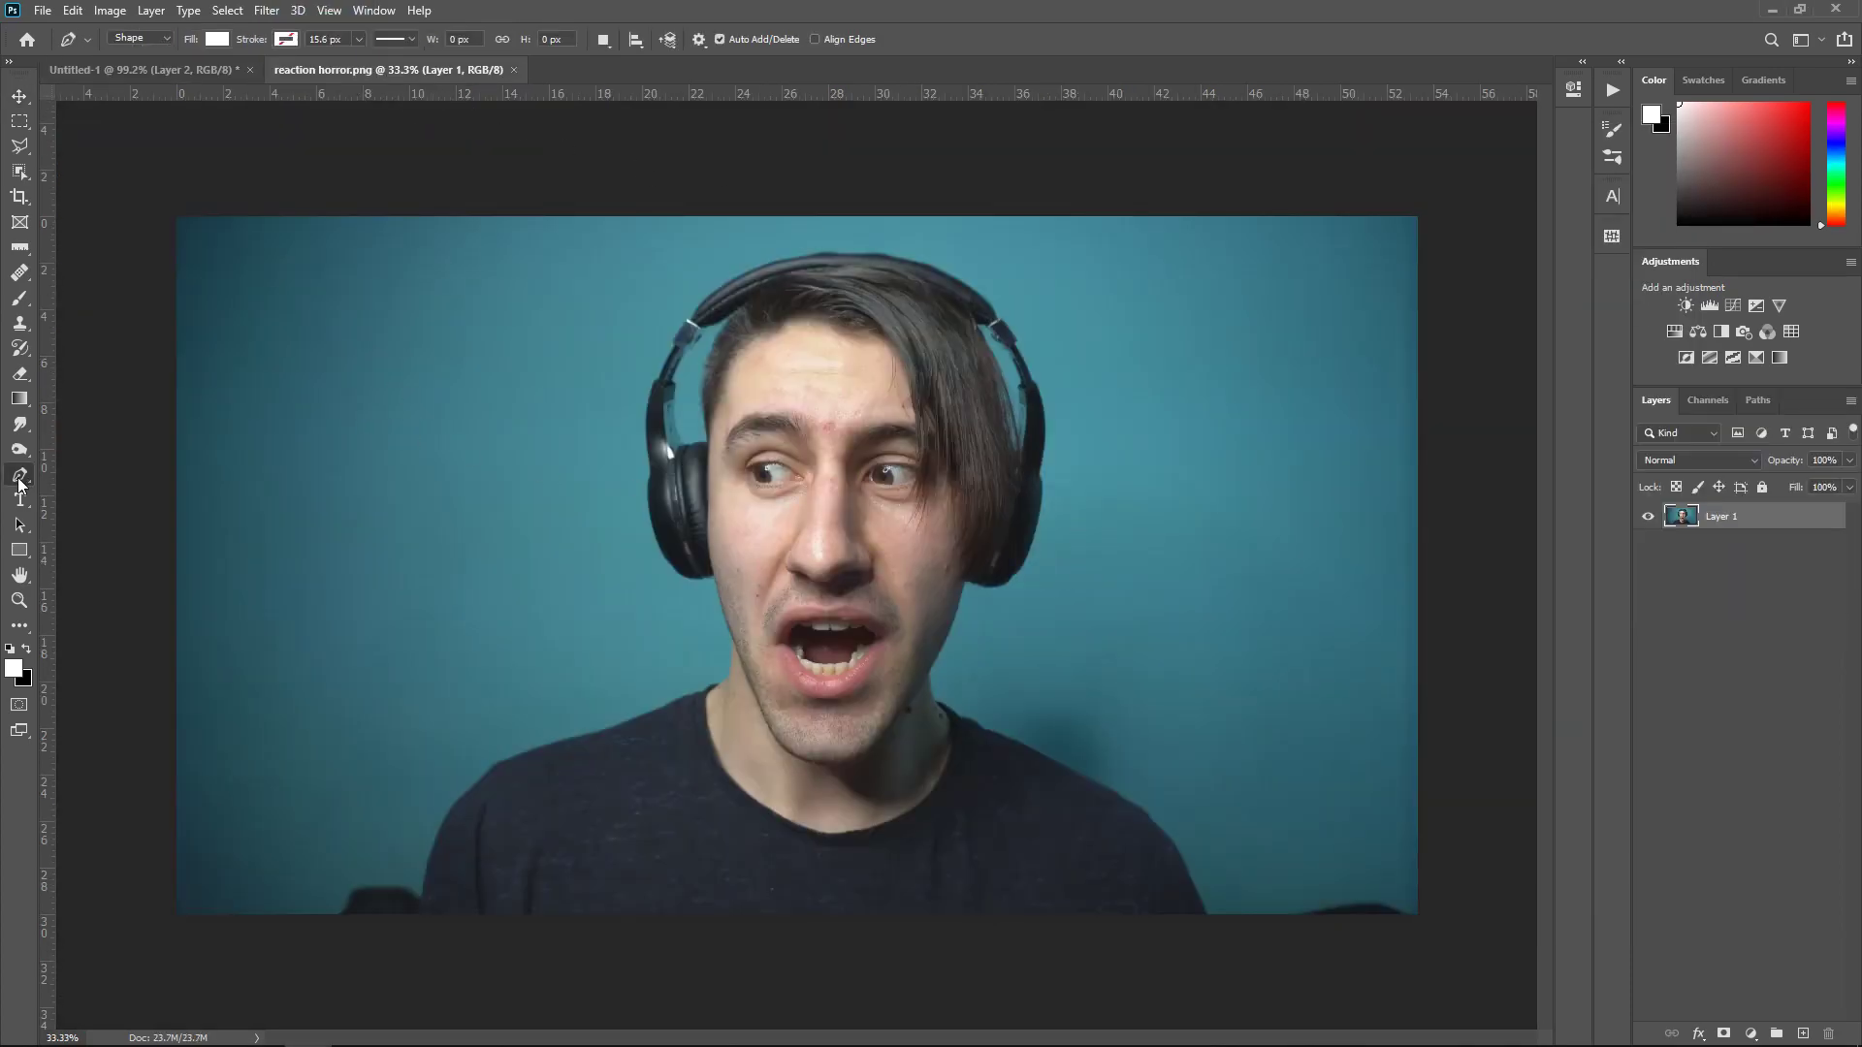
click(19, 476)
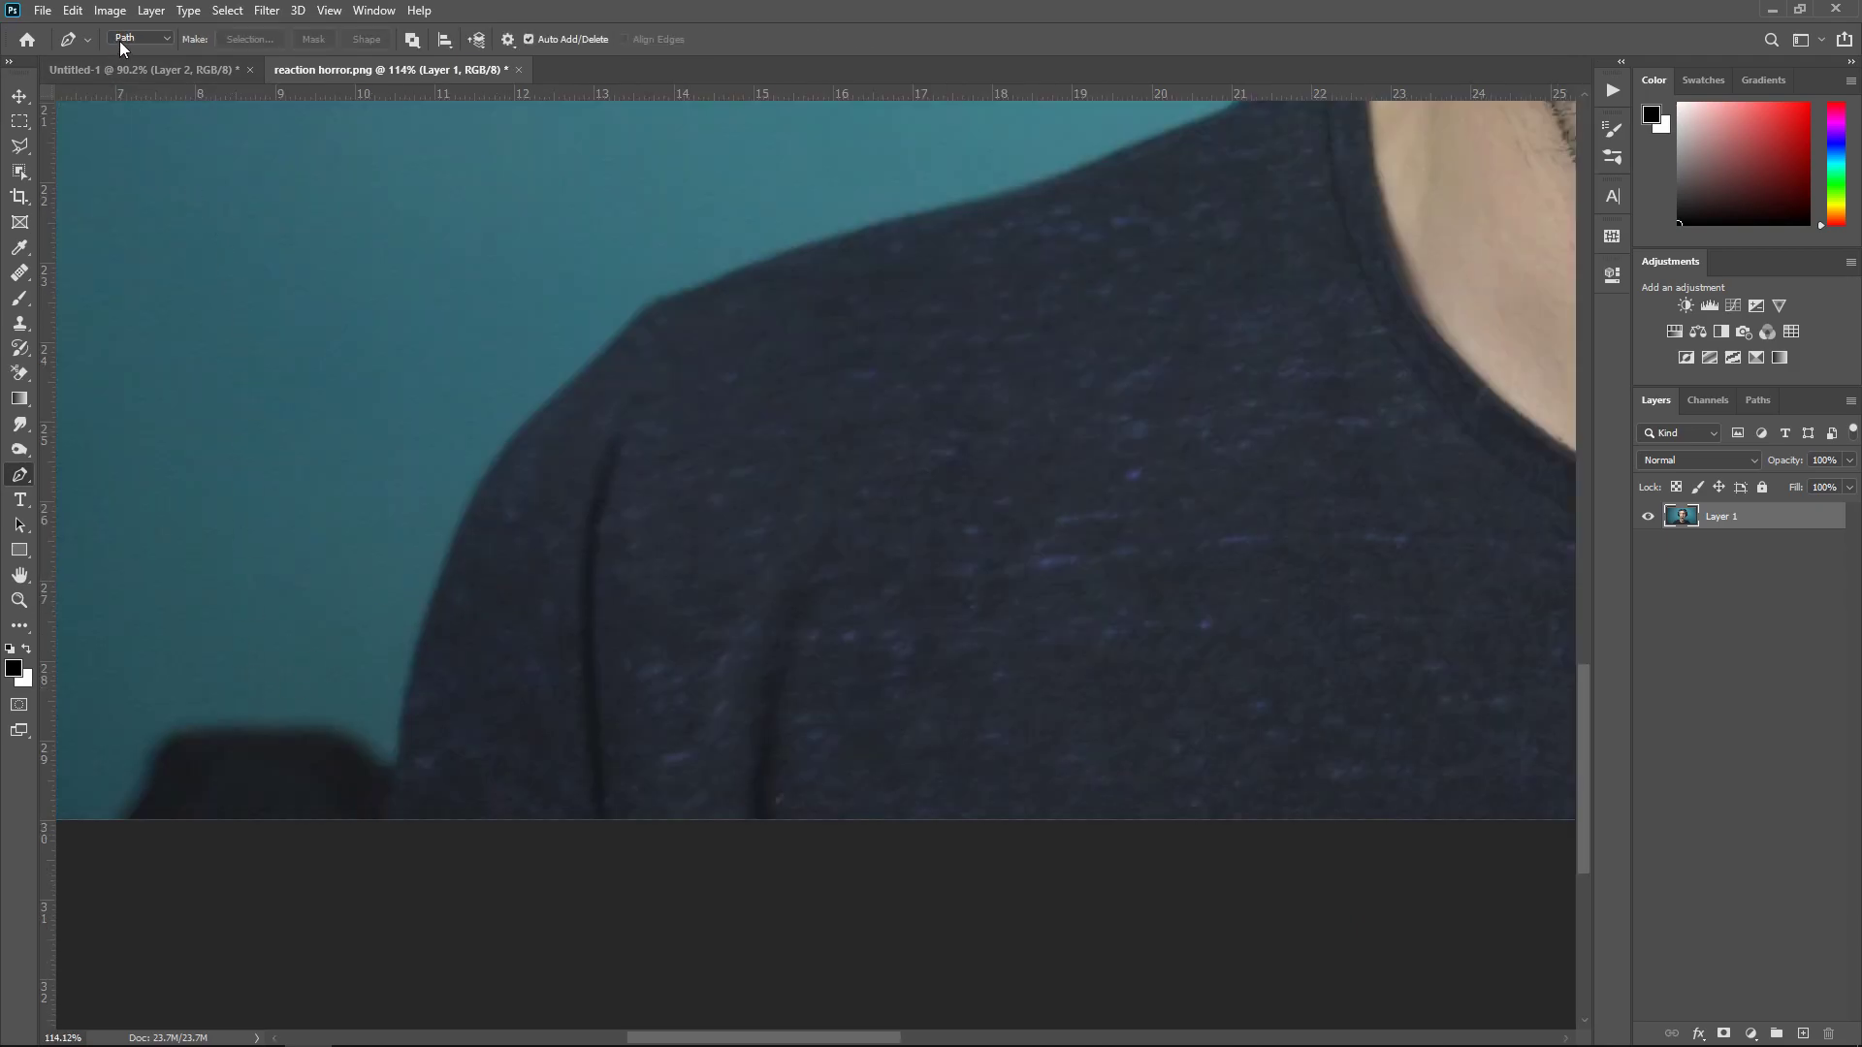
click(122, 43)
click(148, 70)
Start a path where the left sleeve meets the image's lower edge and curve it up along the sleeve
click(389, 824)
click(415, 651)
key(ctrl+z)
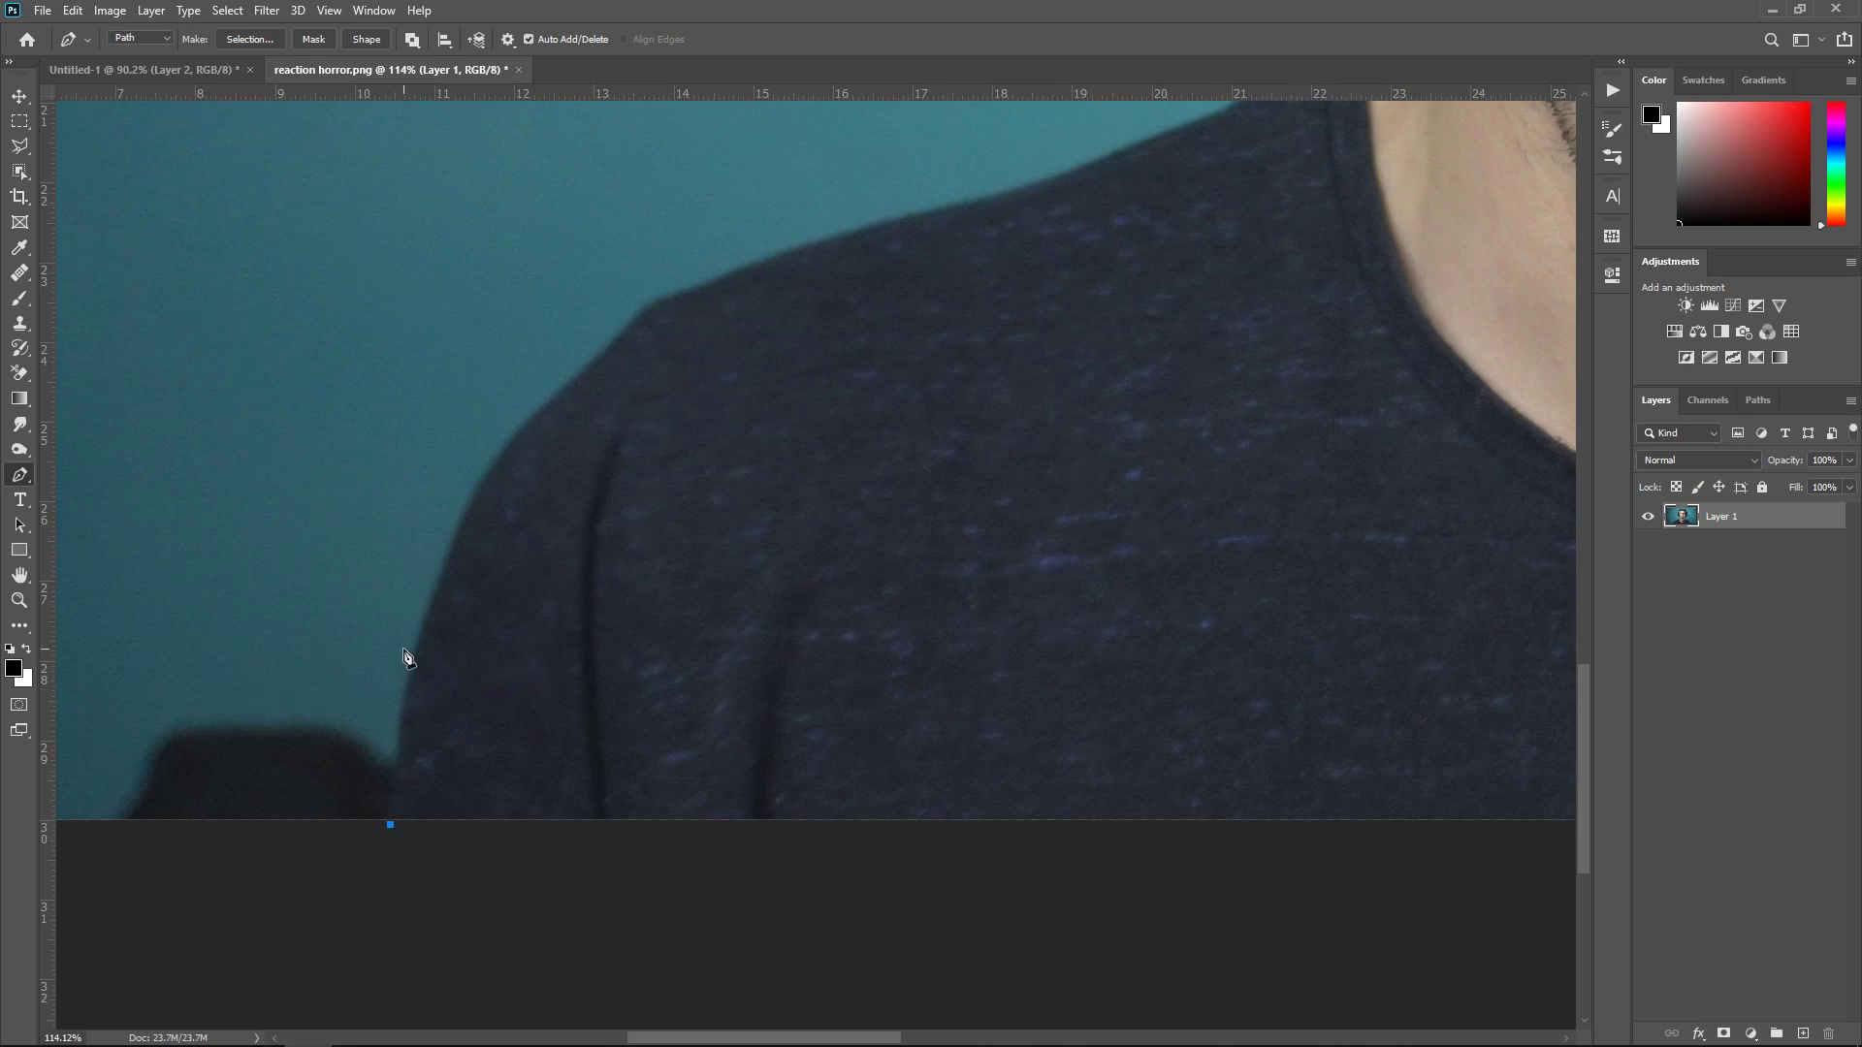
drag(417, 652, 442, 598)
scroll(197, 694, up, 3)
scroll(740, 549, up, 2)
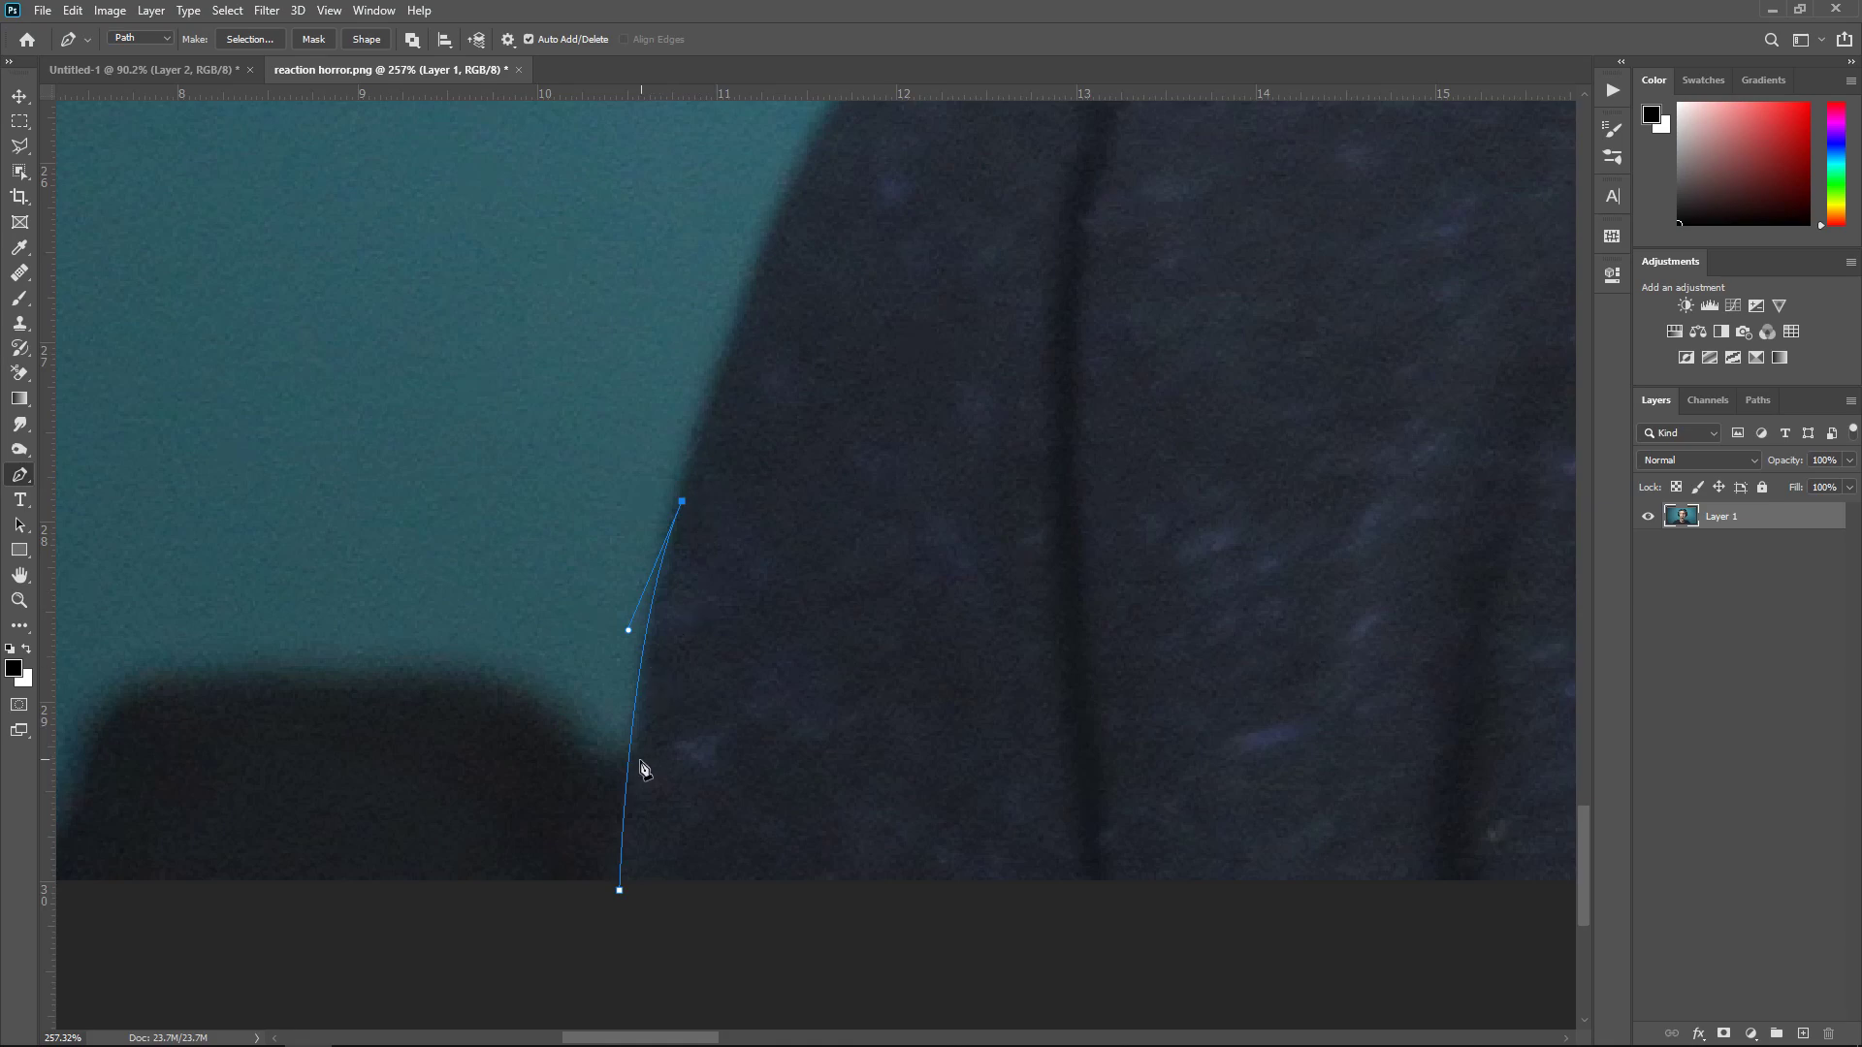
click(737, 372)
click(759, 296)
key(ctrl+z)
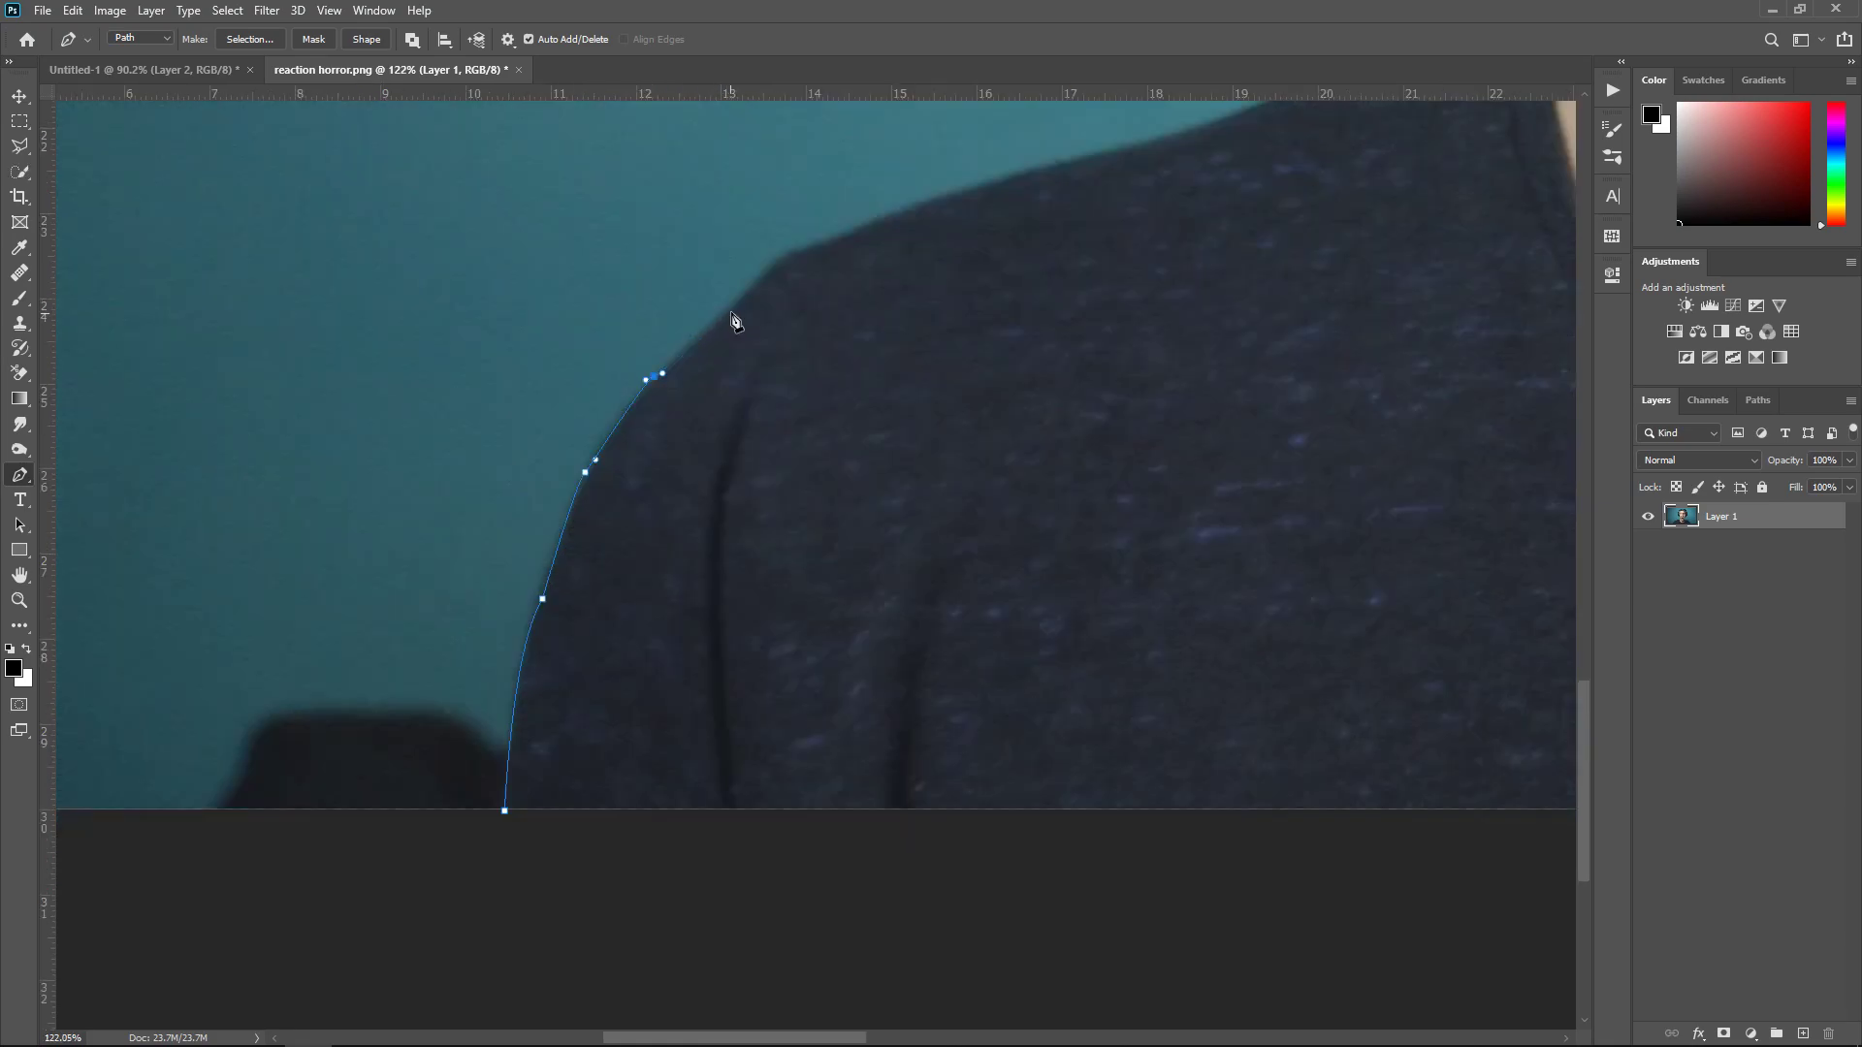
Continue the path around the rounded corner of the left shoulder onto its upper edge
drag(737, 307, 743, 302)
key(ctrl+z)
key(ctrl+z)
scroll(819, 282, down, 2)
click(644, 523)
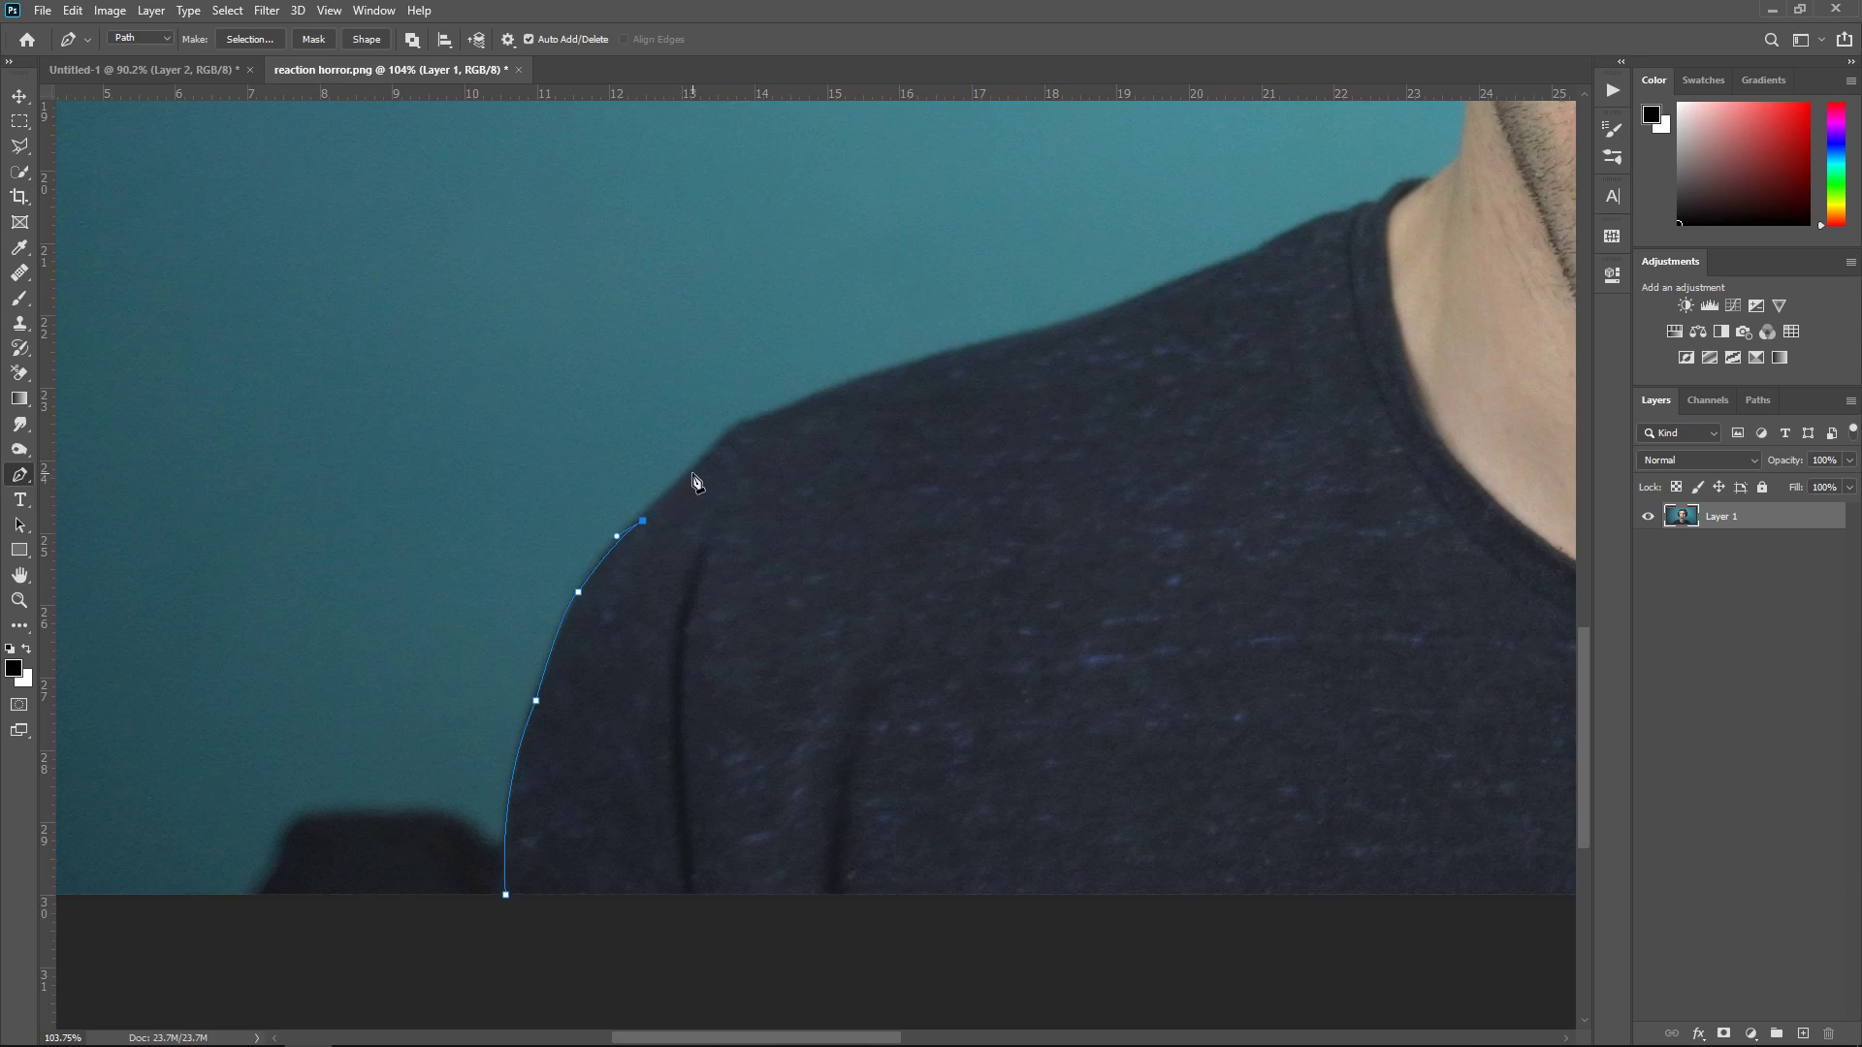
click(721, 447)
scroll(915, 475, up, 2)
click(851, 477)
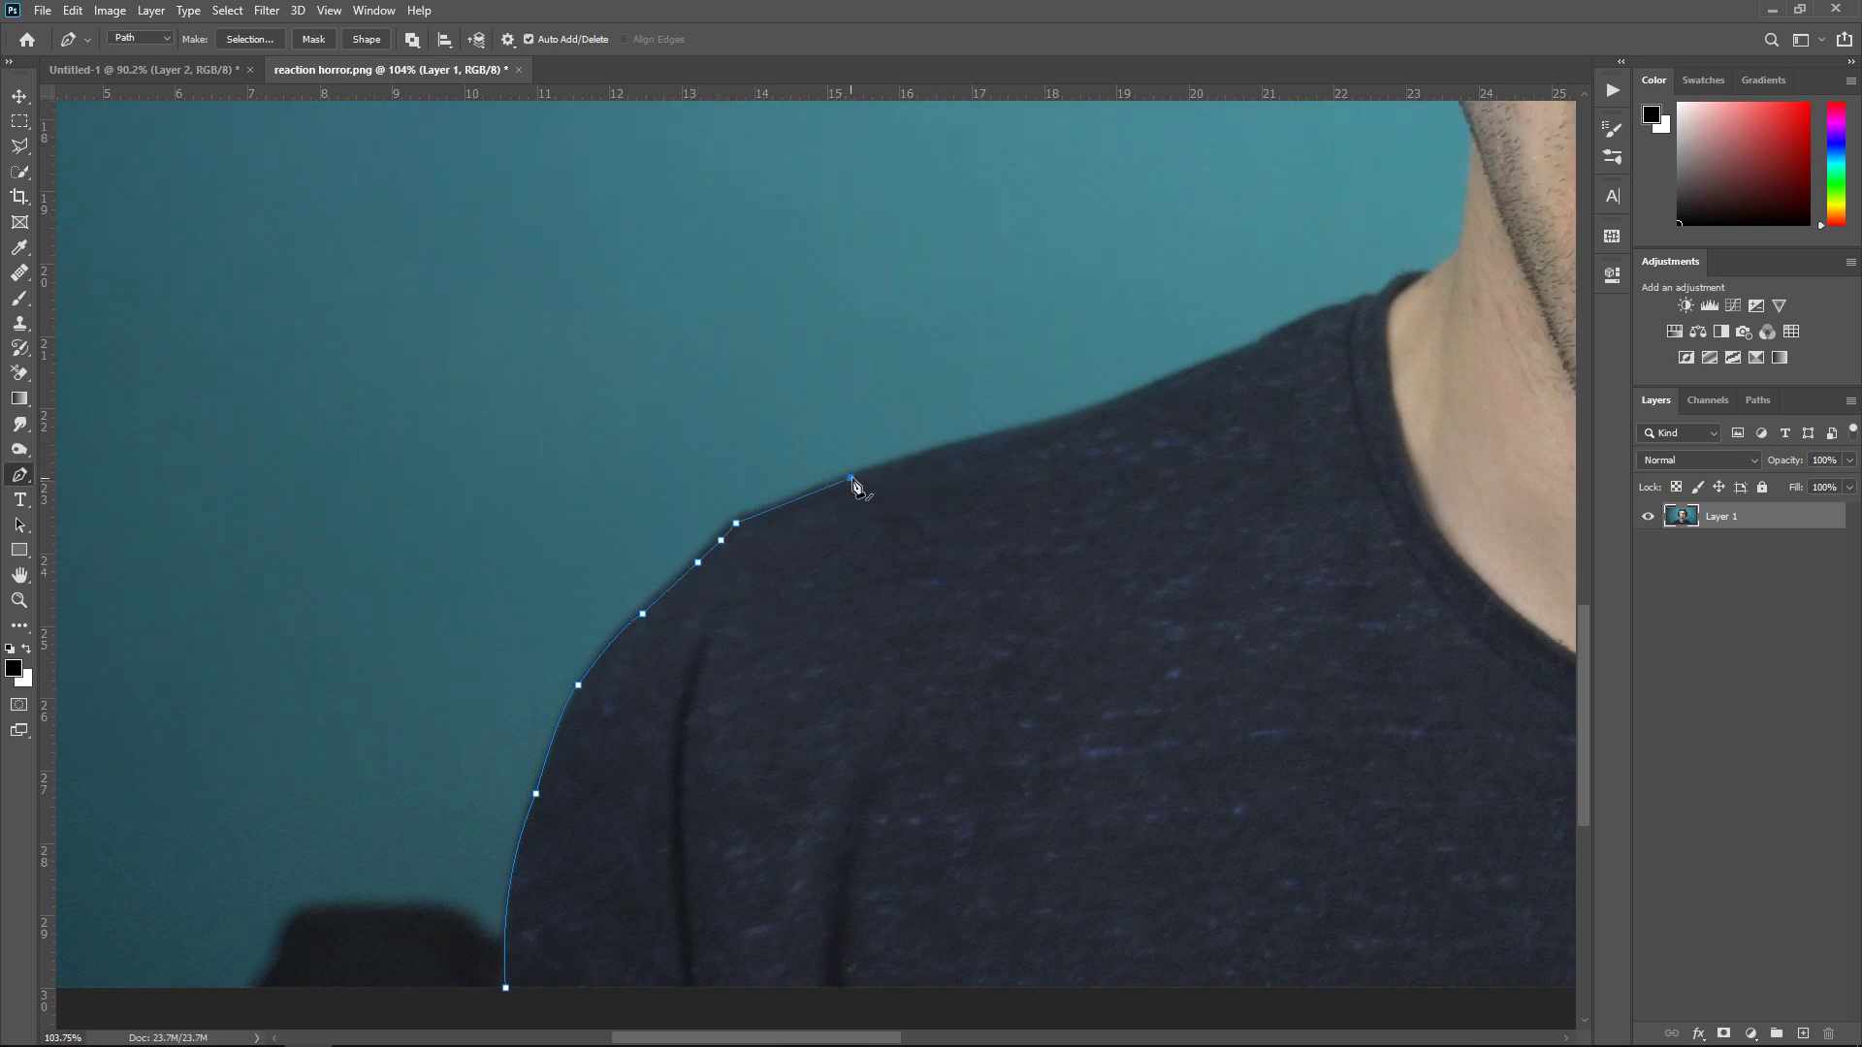
Trace the upper edge of the left shoulder up to the shirt collar
click(956, 446)
click(1011, 433)
click(1069, 417)
click(1191, 371)
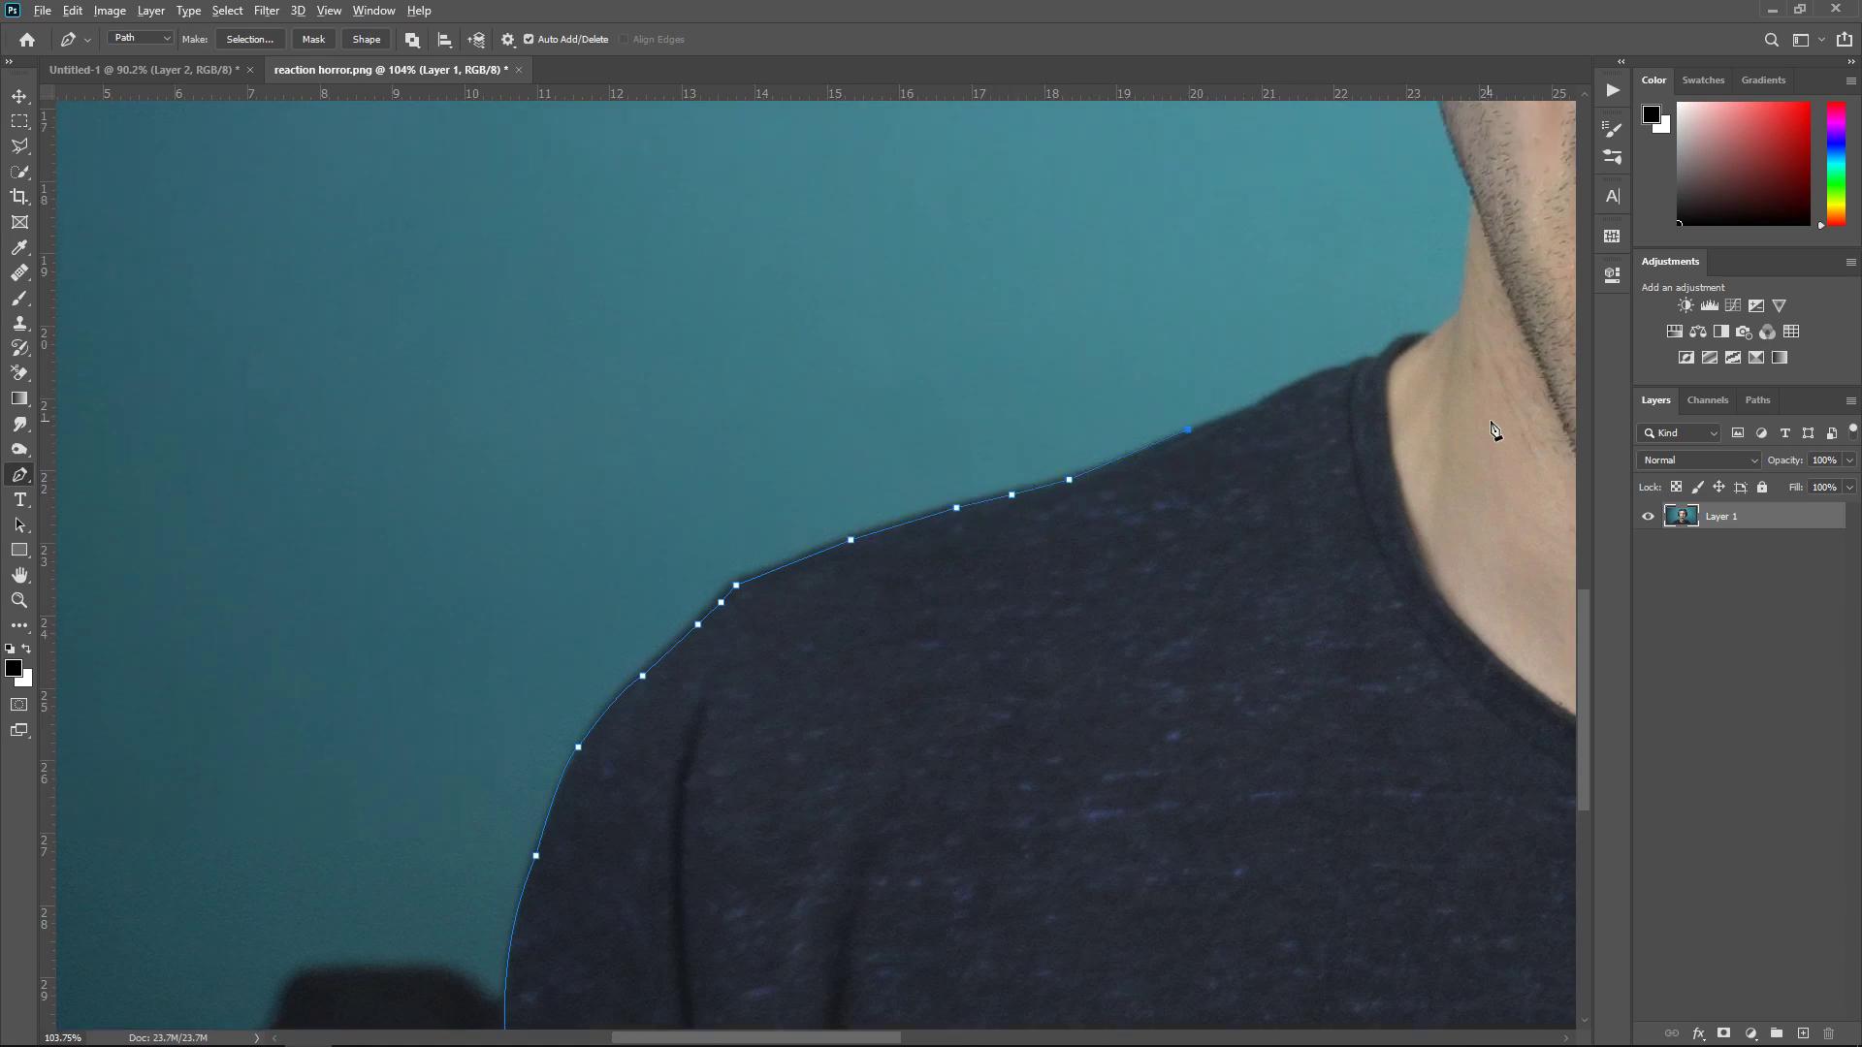
scroll(1494, 291, up, 3)
scroll(1261, 437, up, 1)
click(1159, 545)
drag(1276, 500, 1347, 488)
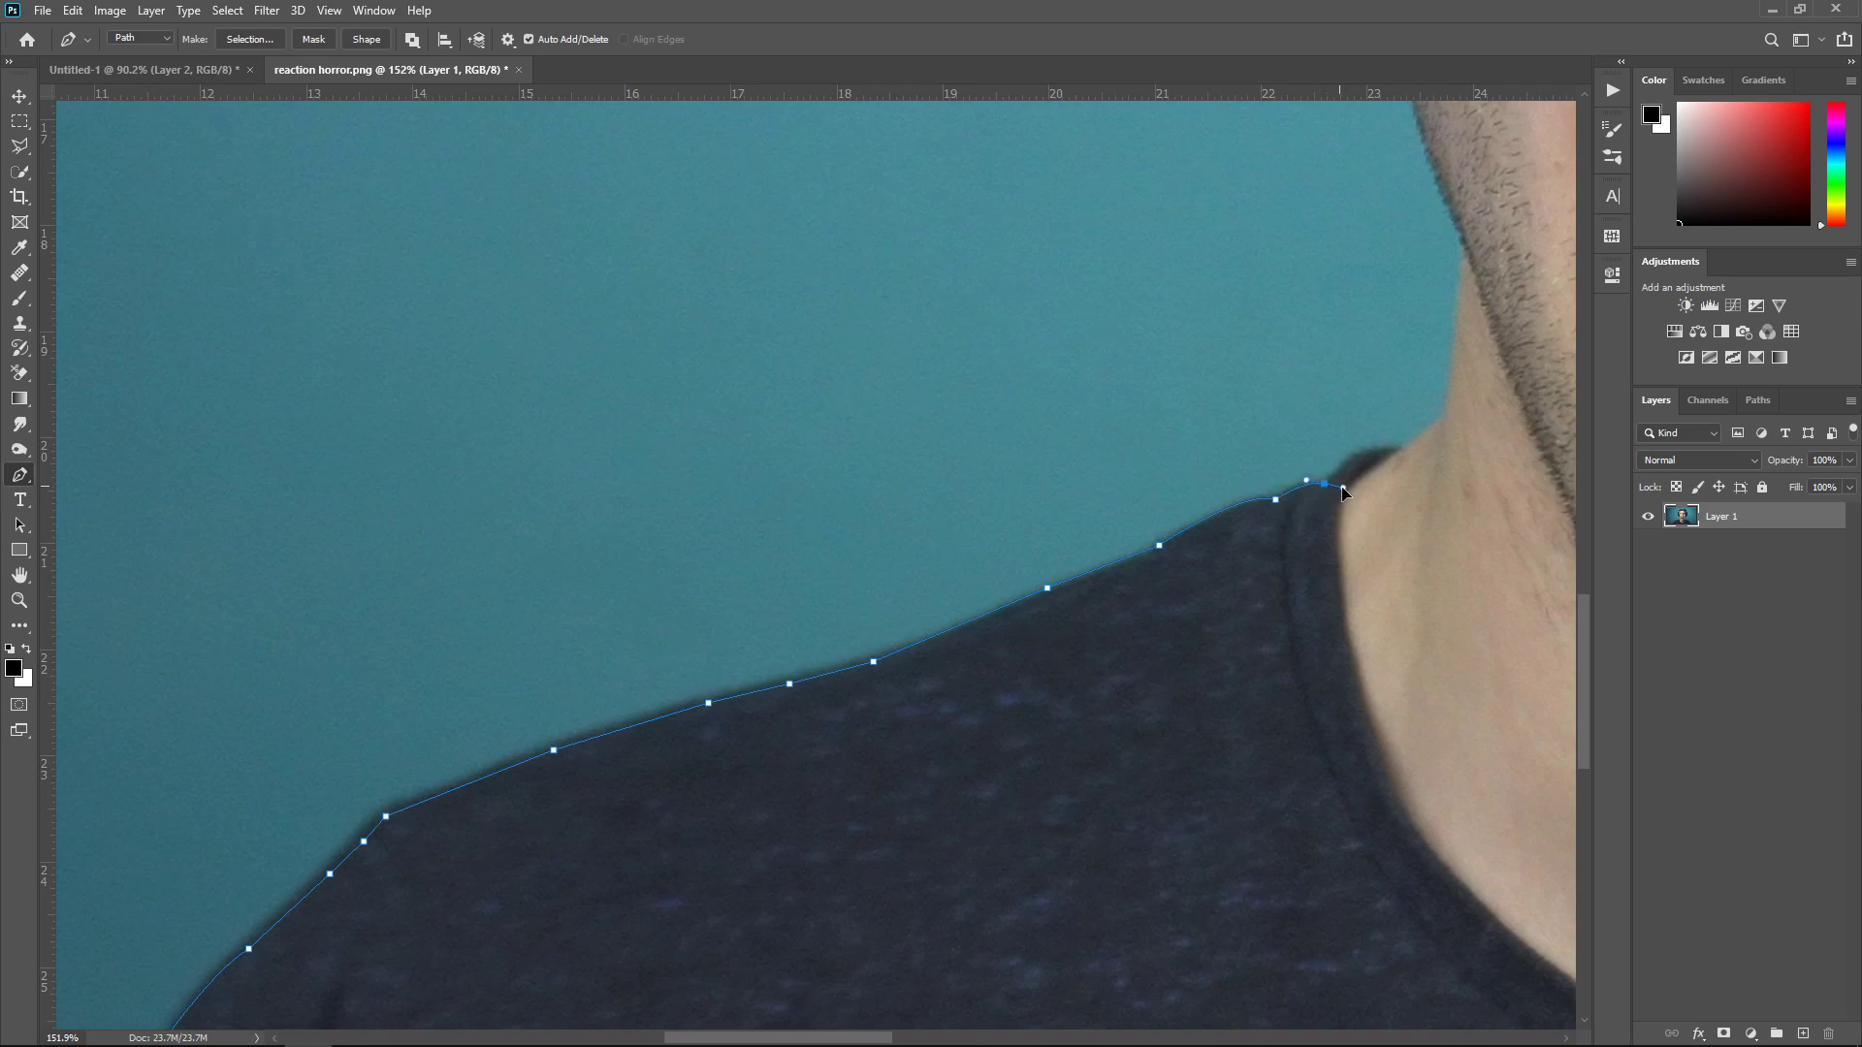
Extend the path over the collar and along the neck and jaw to the bottom of the left earcup
scroll(1476, 444, up, 1)
click(1465, 420)
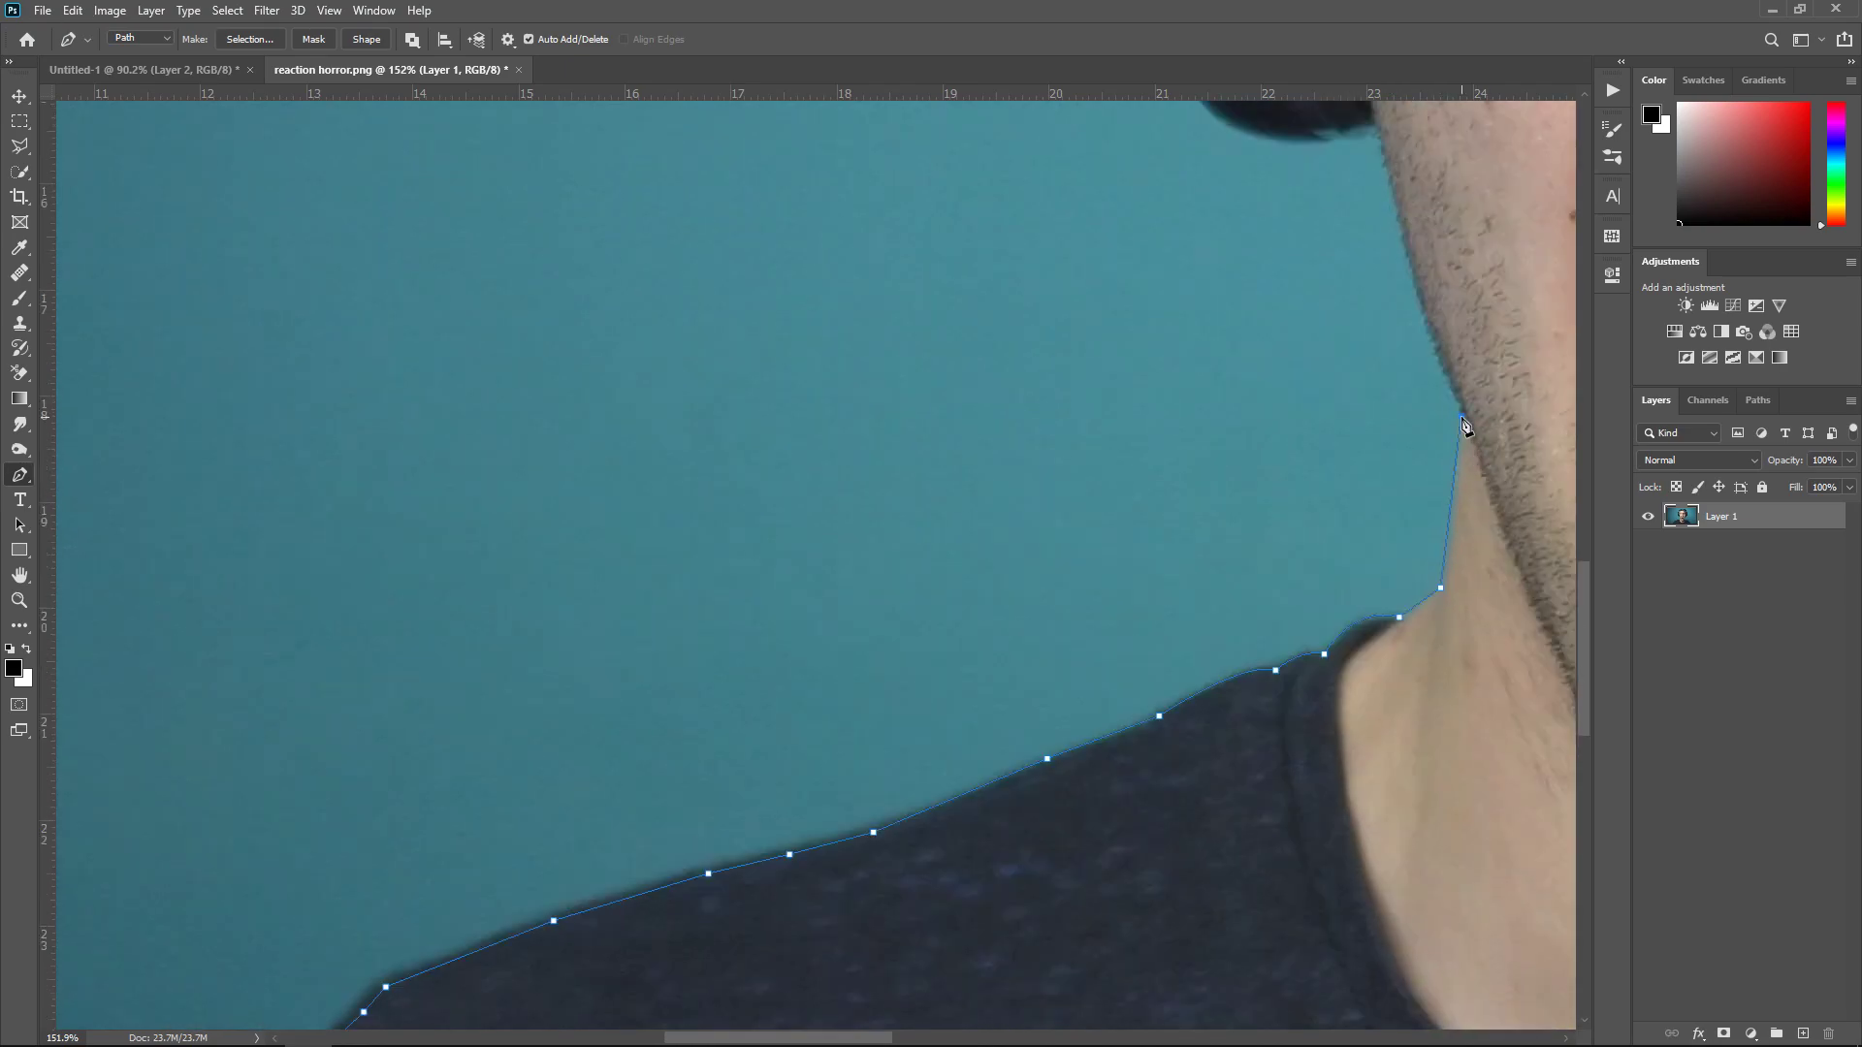
scroll(1465, 420, up, 3)
drag(1376, 320, 1338, 136)
Curve the path around the outer edge of the left earcup
scroll(1338, 136, up, 1)
drag(1217, 367, 1120, 330)
scroll(1186, 330, up, 4)
drag(1109, 535, 1071, 274)
scroll(1097, 415, up, 2)
drag(1088, 351, 1115, 311)
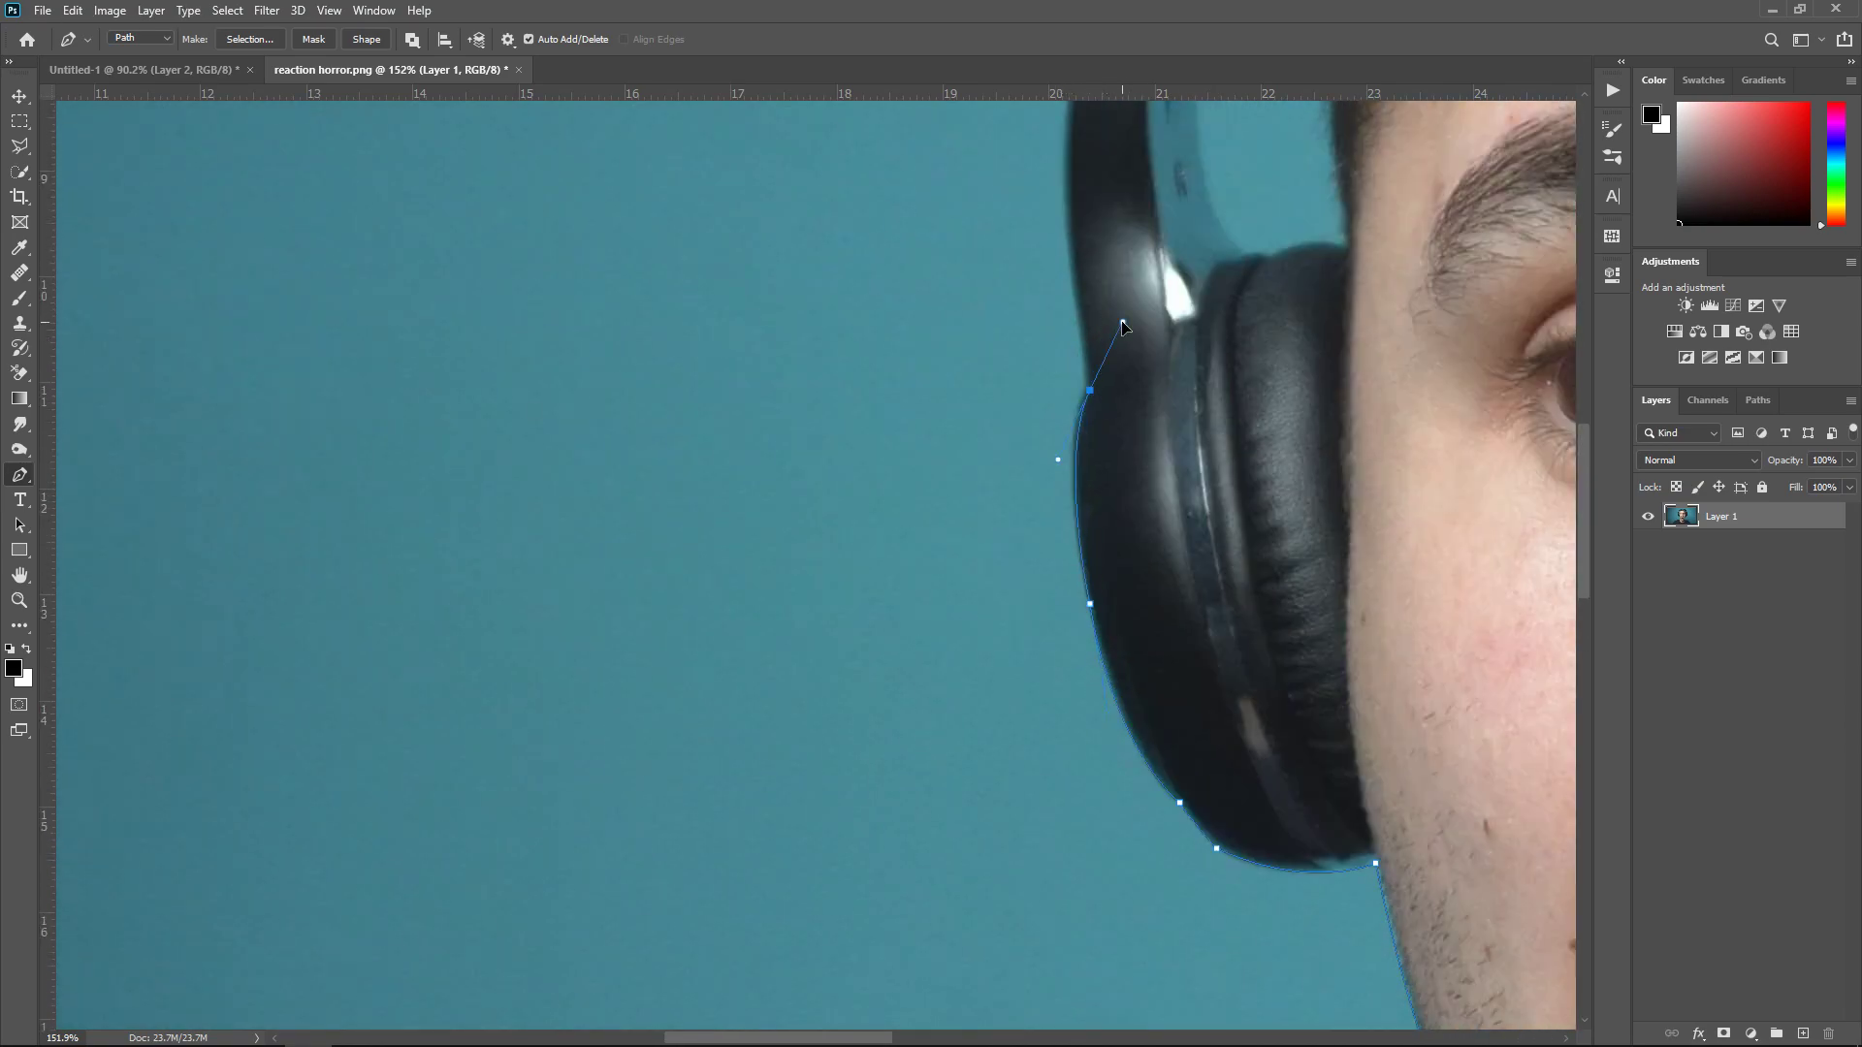
Trace the outer edge of the left headphone arm up past its metal hinge
scroll(1115, 320, up, 4)
drag(1105, 215, 1179, 138)
scroll(1166, 385, up, 3)
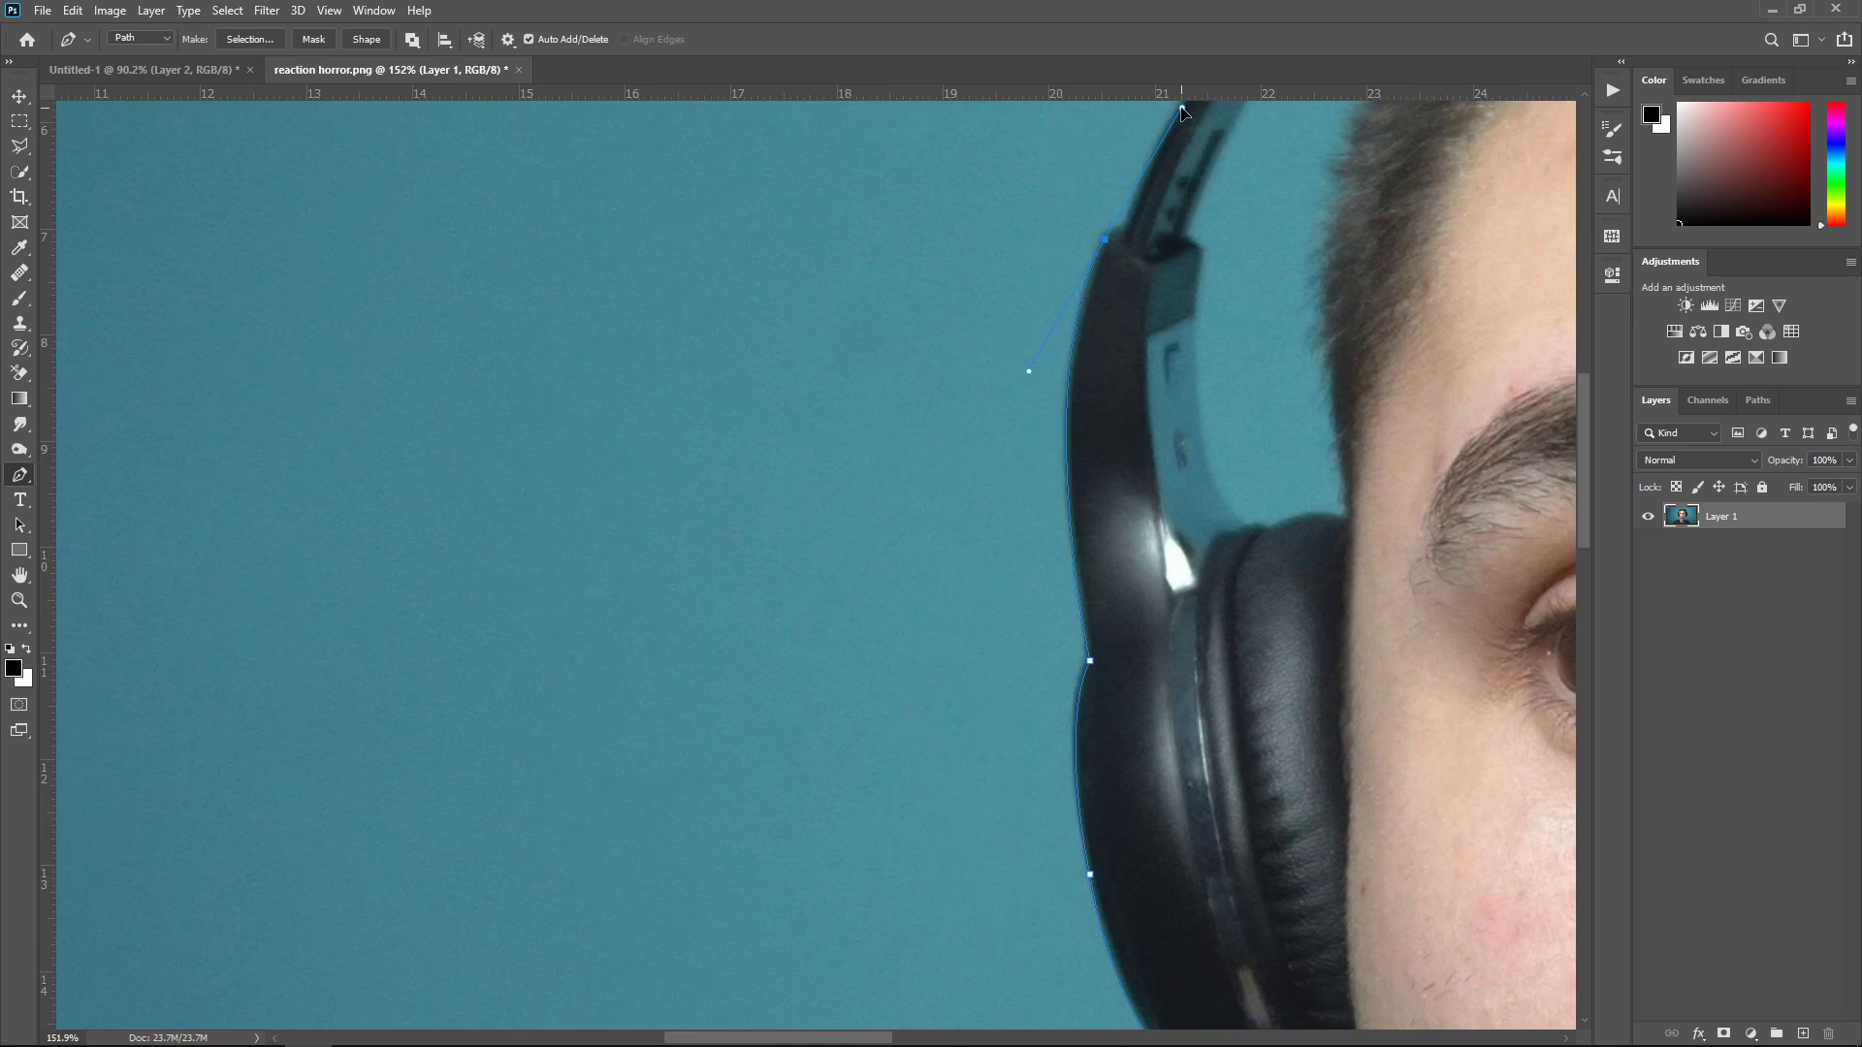
scroll(1184, 387, up, 1)
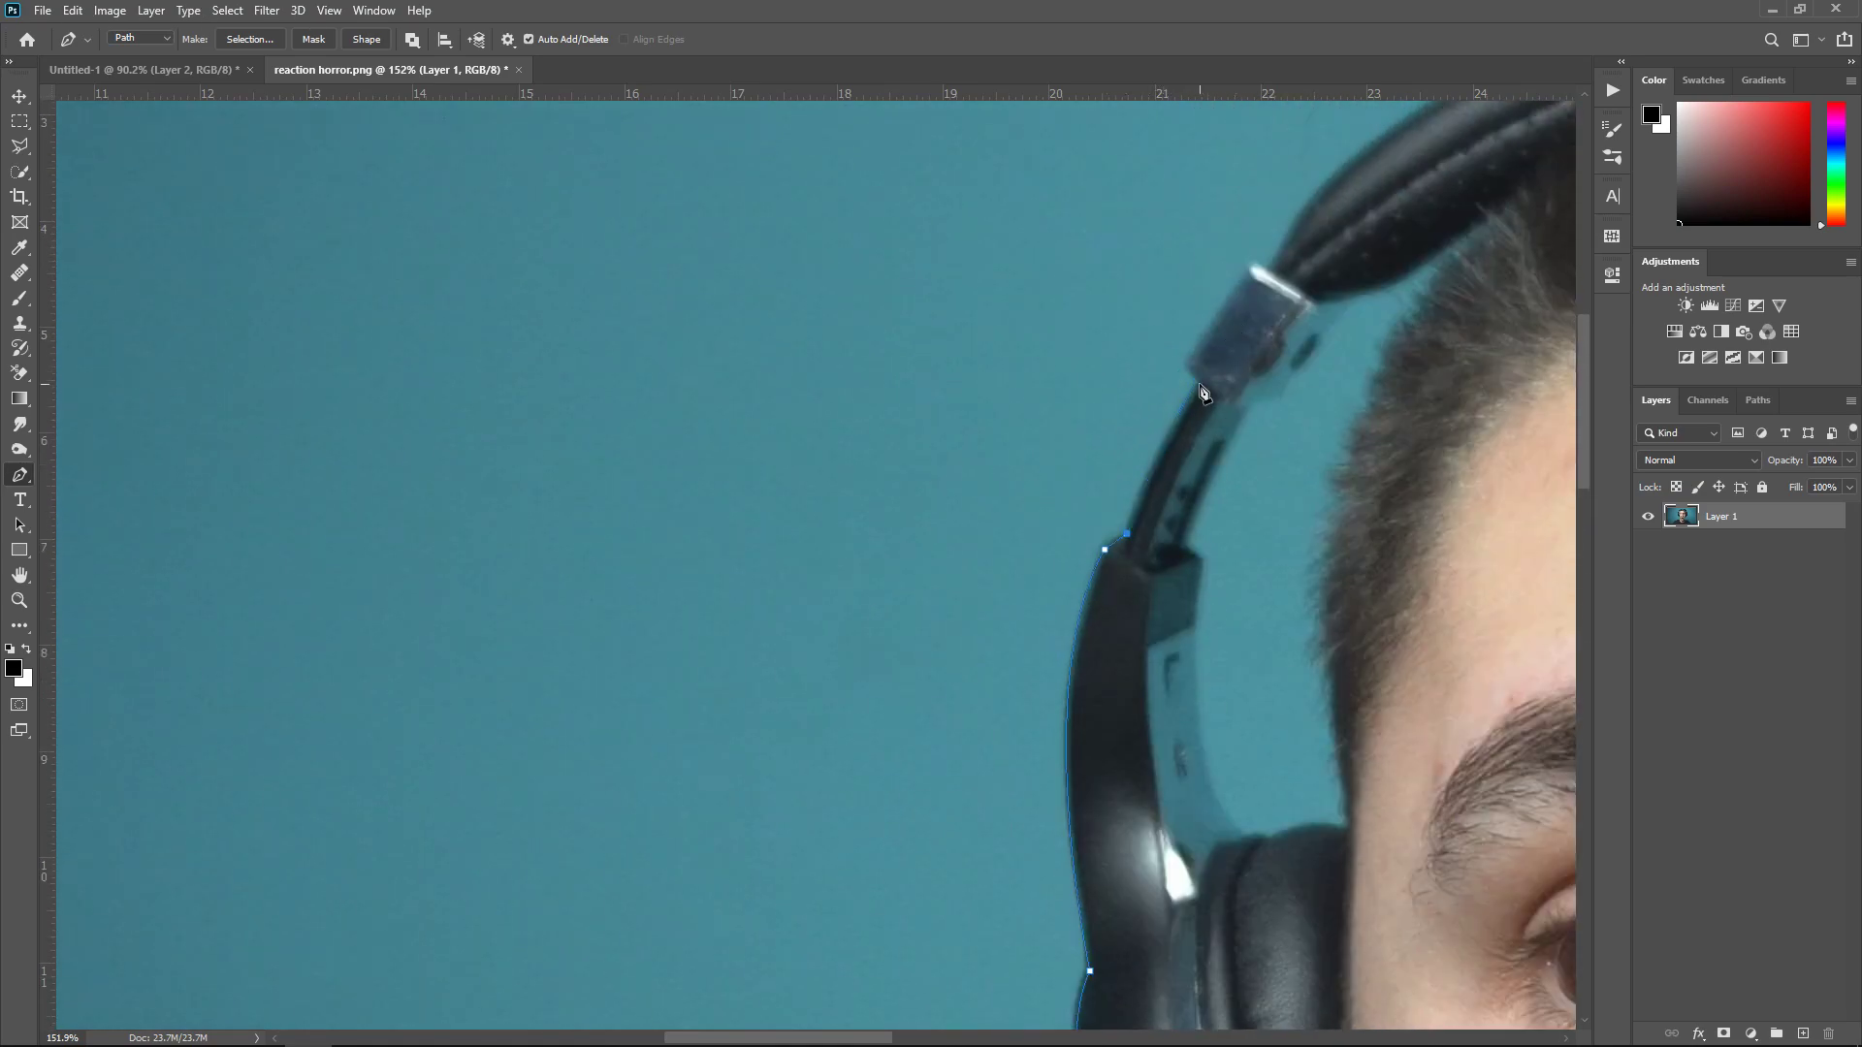
scroll(1191, 373, up, 1)
click(1251, 357)
scroll(1281, 374, up, 1)
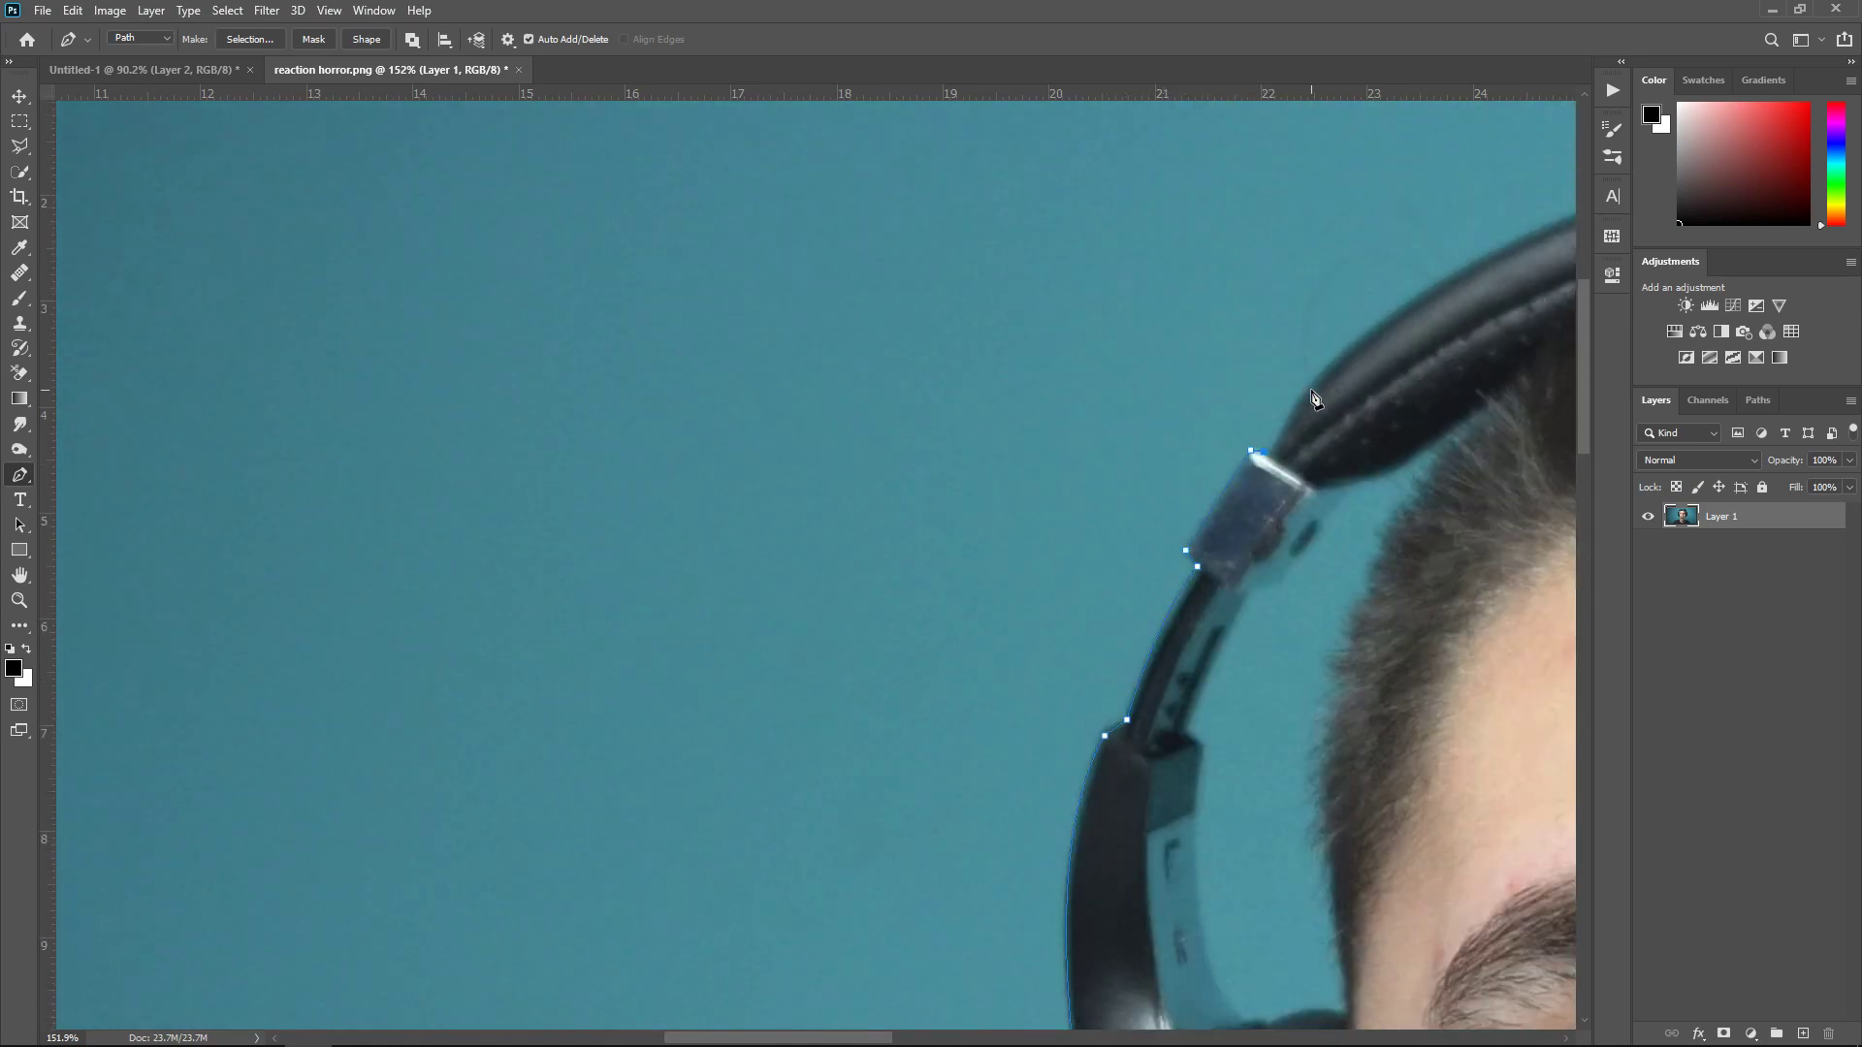
Carry the path over the top of the headband toward the hinge on the other side
scroll(1315, 395, up, 1)
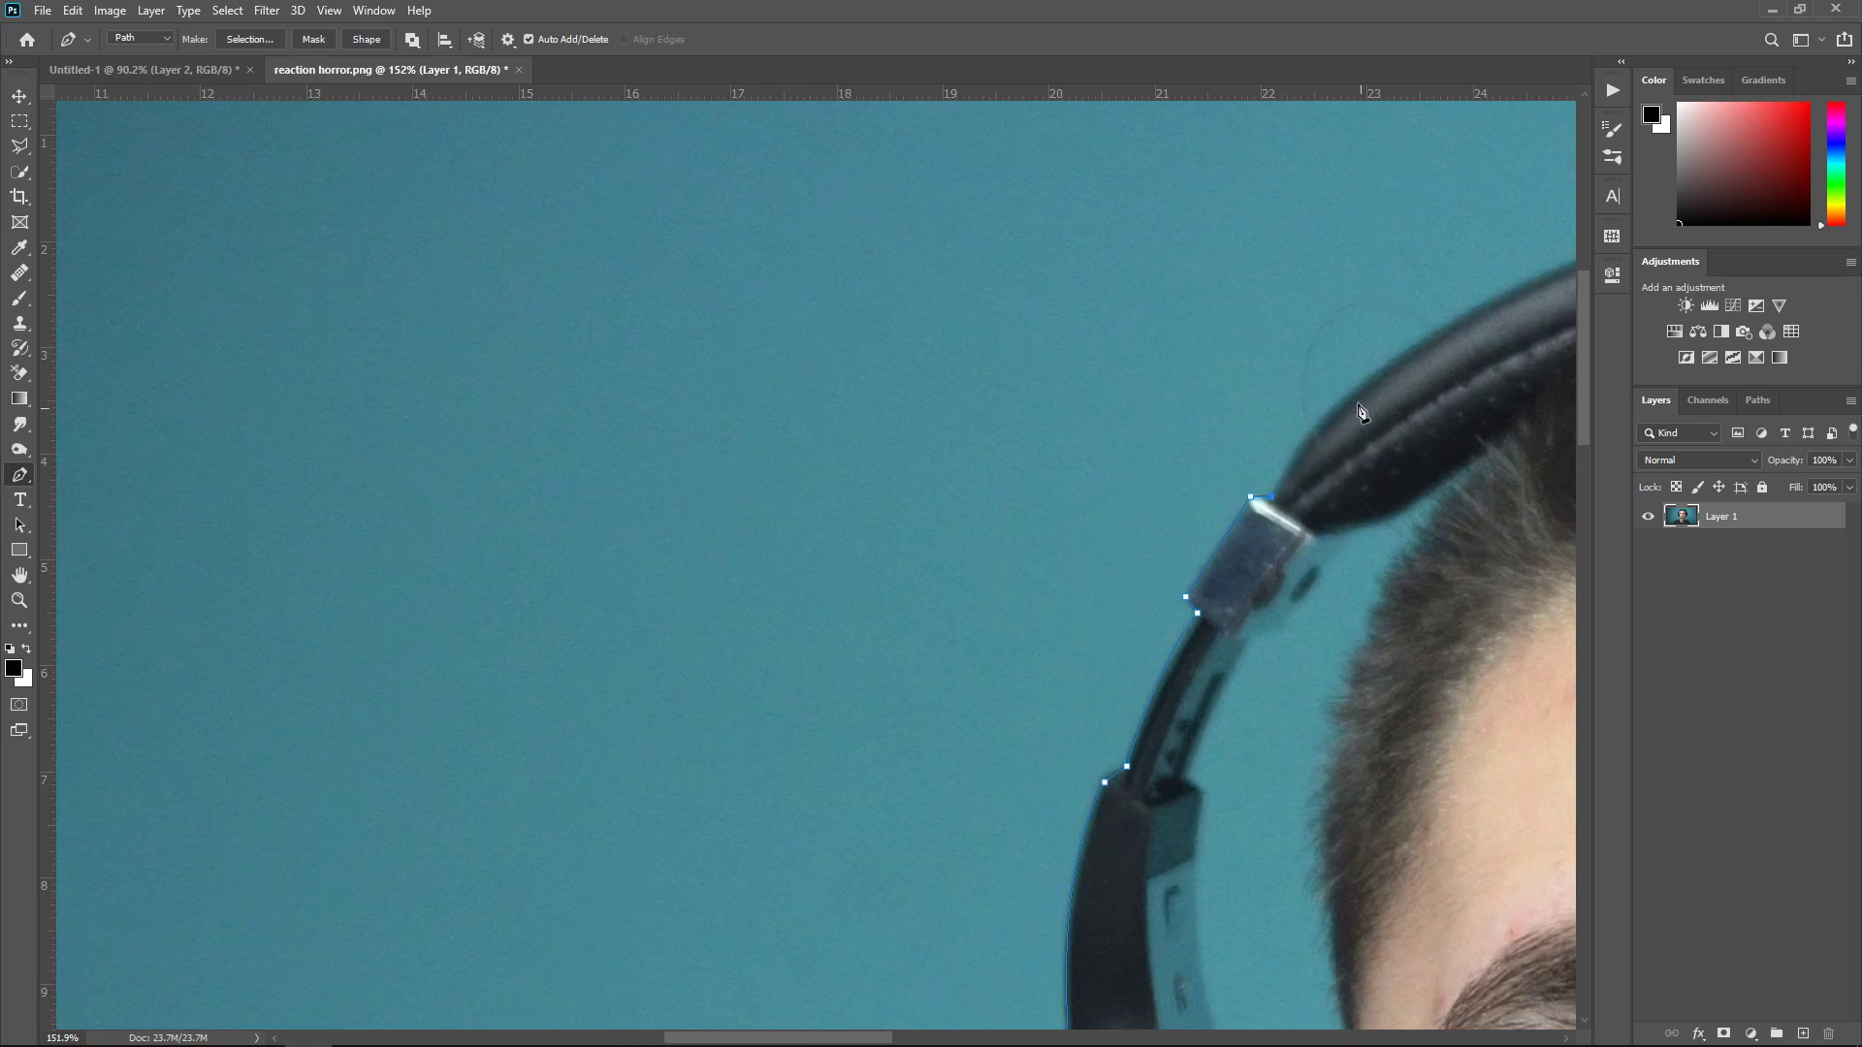
drag(893, 1034, 973, 1034)
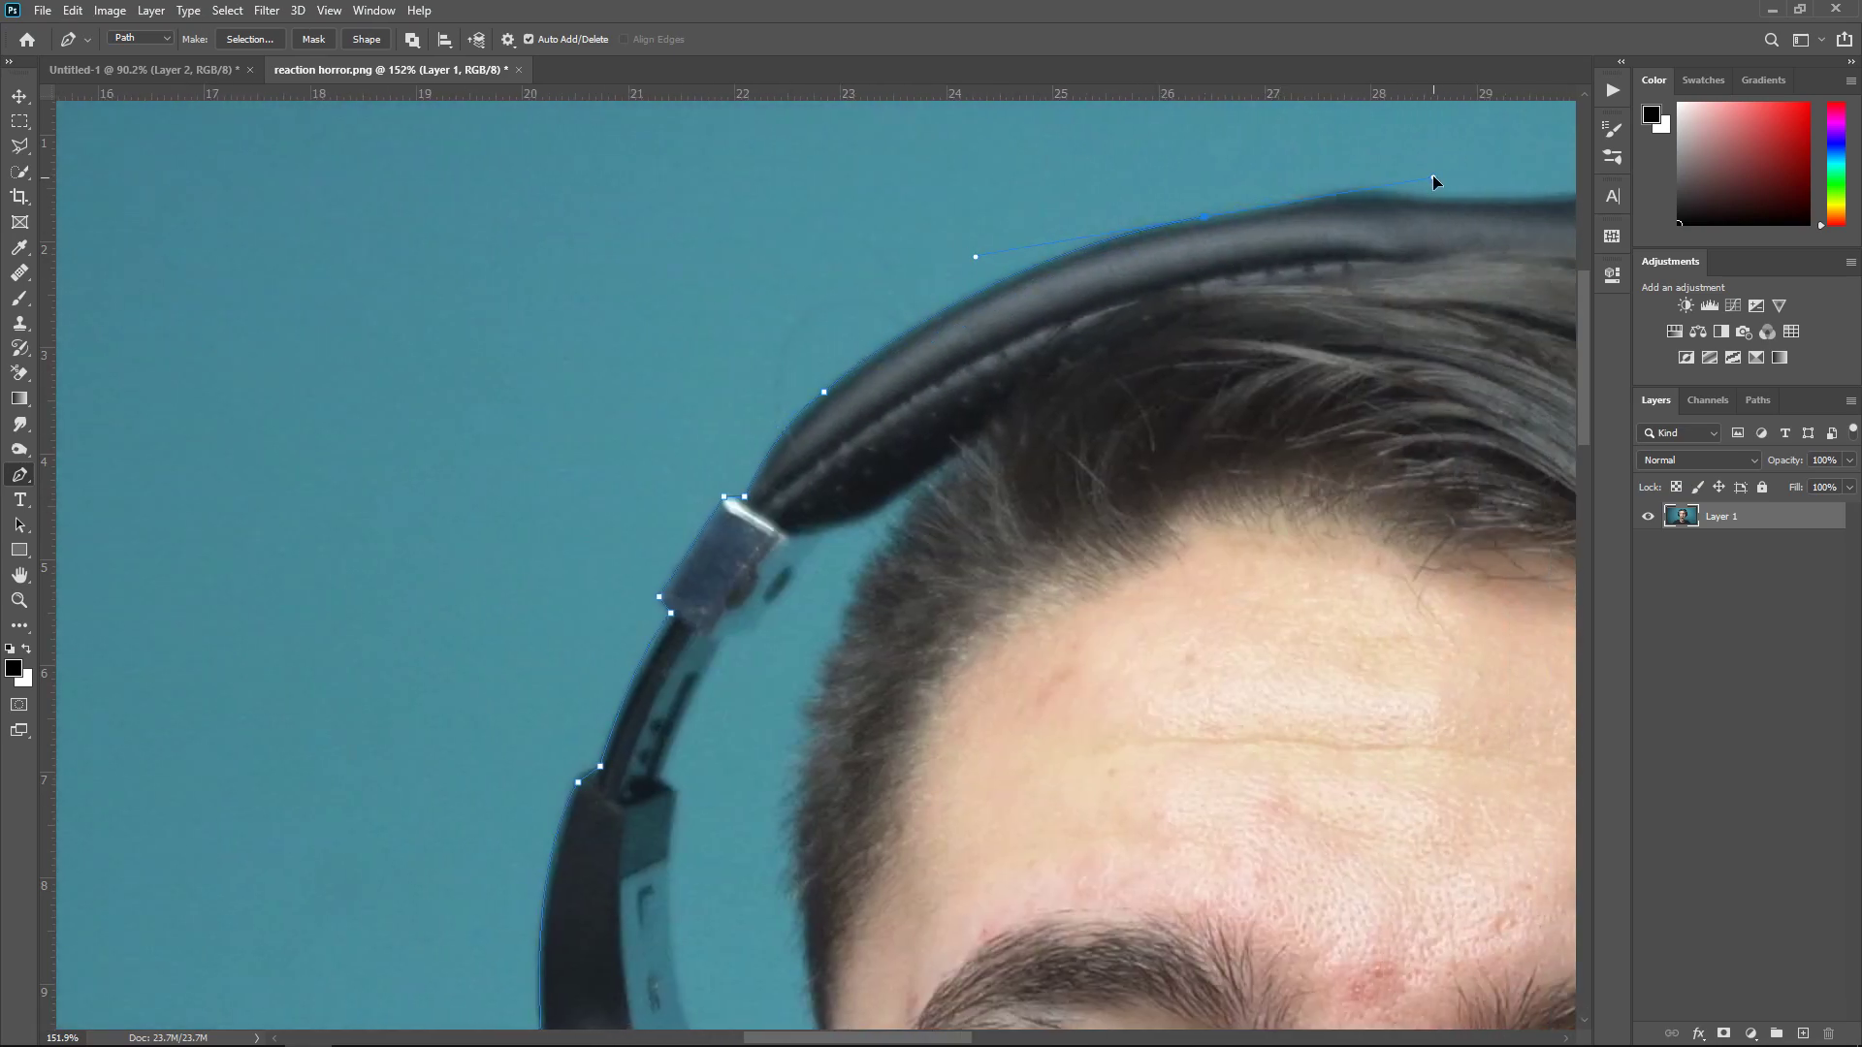
drag(1435, 182, 1435, 182)
scroll(1072, 748, right, 8)
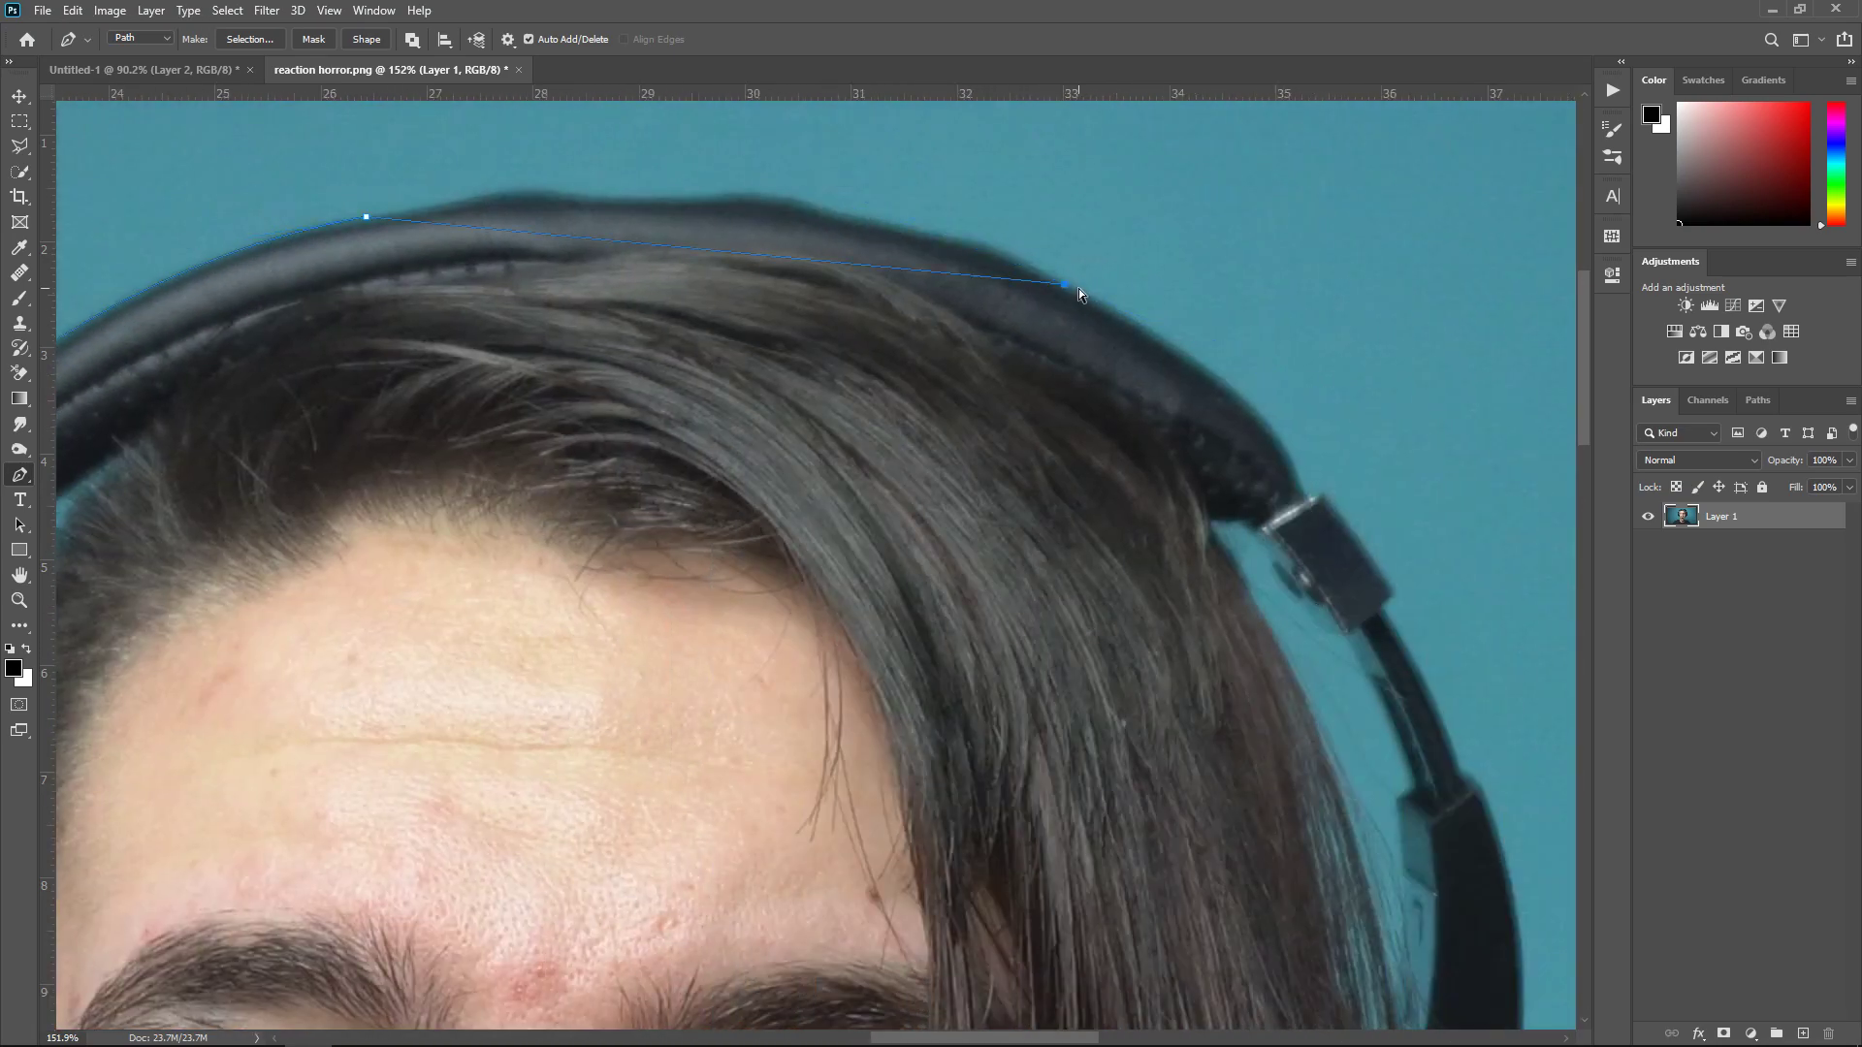
drag(1066, 287, 1301, 492)
Trace around the right hinge and down the outer edge of the right headphone arm
scroll(1399, 602, down, 2)
drag(1392, 592, 1381, 613)
scroll(1504, 520, right, 6)
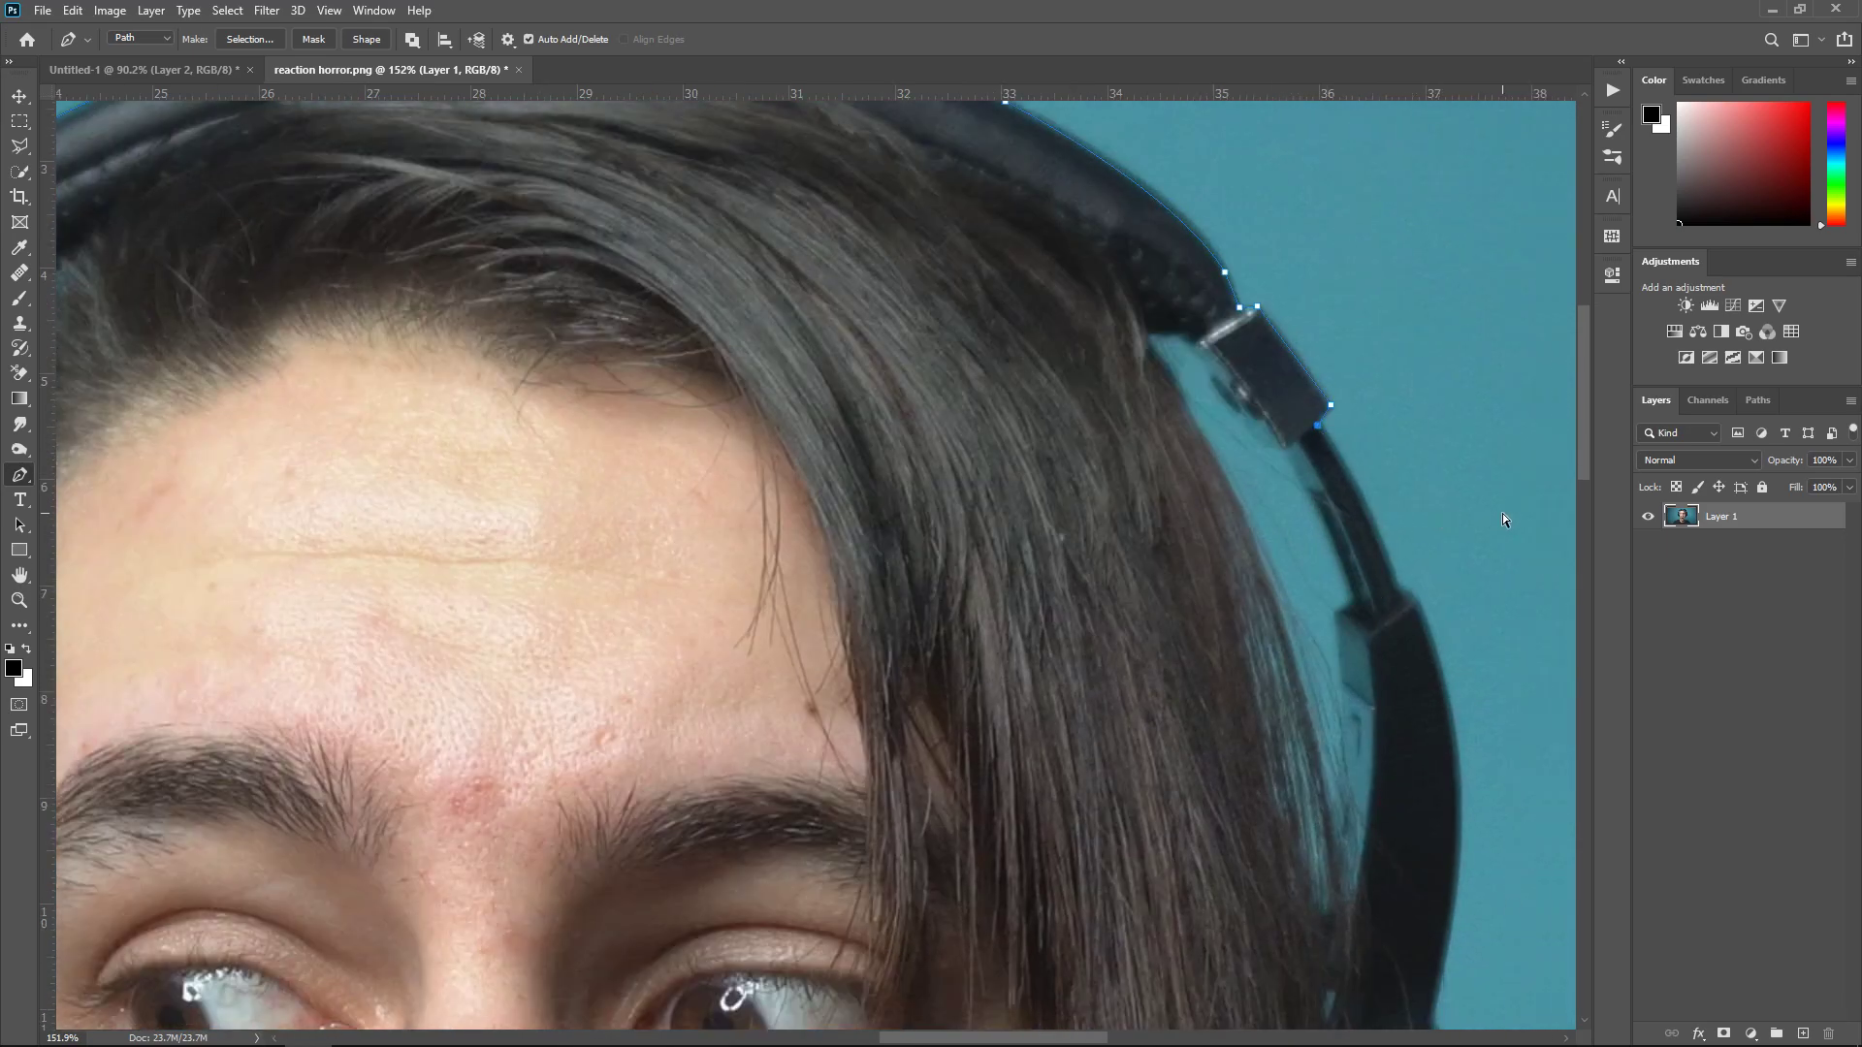
scroll(1504, 520, down, 2)
mouse_move(803, 347)
mouse_down()
mouse_move(832, 391)
mouse_move(819, 364)
mouse_up()
scroll(825, 670, down, 2)
drag(824, 676, 814, 781)
Curve the path around the lower outer edge and underside of the right earcup to the jaw
scroll(848, 699, down, 2)
scroll(831, 652, down, 2)
click(834, 594)
scroll(747, 534, down, 5)
drag(739, 528, 653, 665)
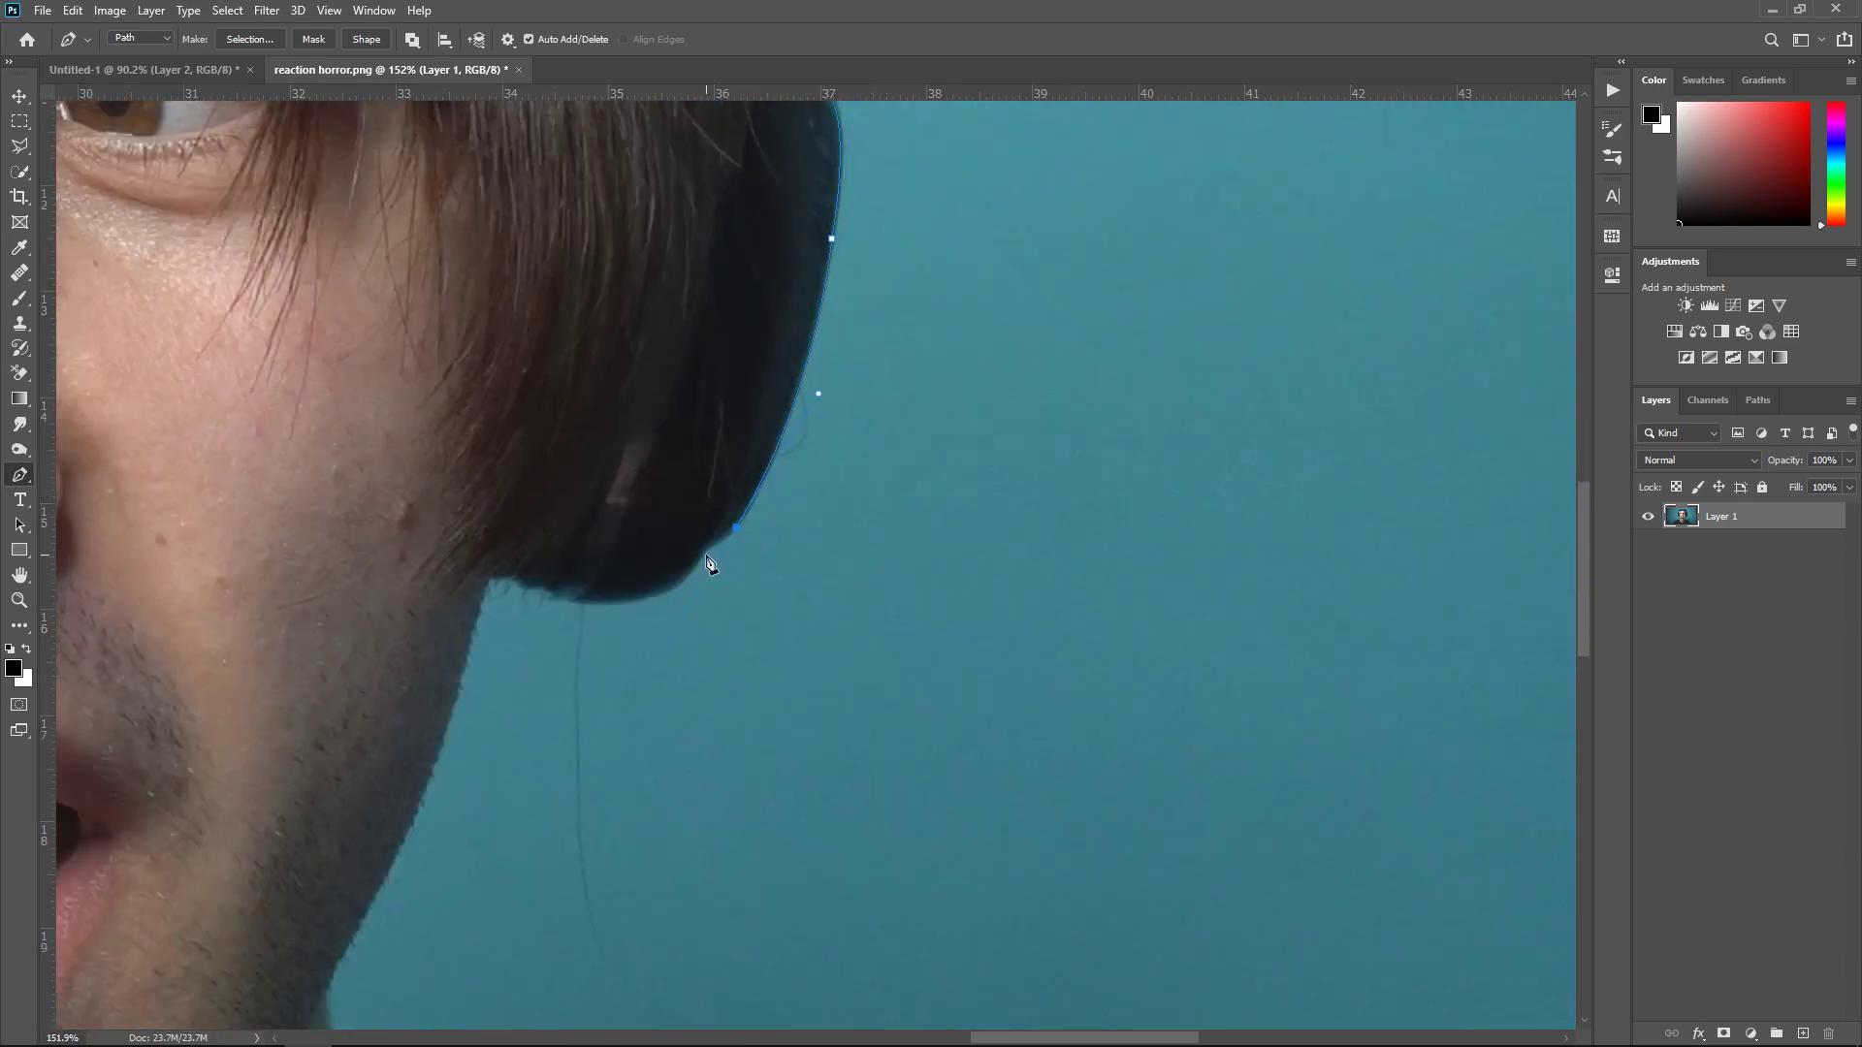
drag(568, 599, 515, 596)
Trace down the right side of the jaw and neck and onto the shirt
scroll(492, 591, down, 5)
drag(330, 563, 216, 740)
scroll(330, 562, down, 2)
drag(351, 549, 611, 723)
Add path points along the sloping upper edge of the right shoulder
click(795, 766)
click(915, 831)
click(1010, 876)
click(1089, 916)
scroll(977, 727, down, 7)
scroll(976, 727, right, 6)
click(568, 320)
click(611, 349)
click(666, 376)
Trace the outer edge of the right sleeve down to just past the image's lower edge
click(734, 434)
click(810, 516)
click(853, 571)
click(897, 685)
click(922, 733)
click(964, 836)
click(970, 866)
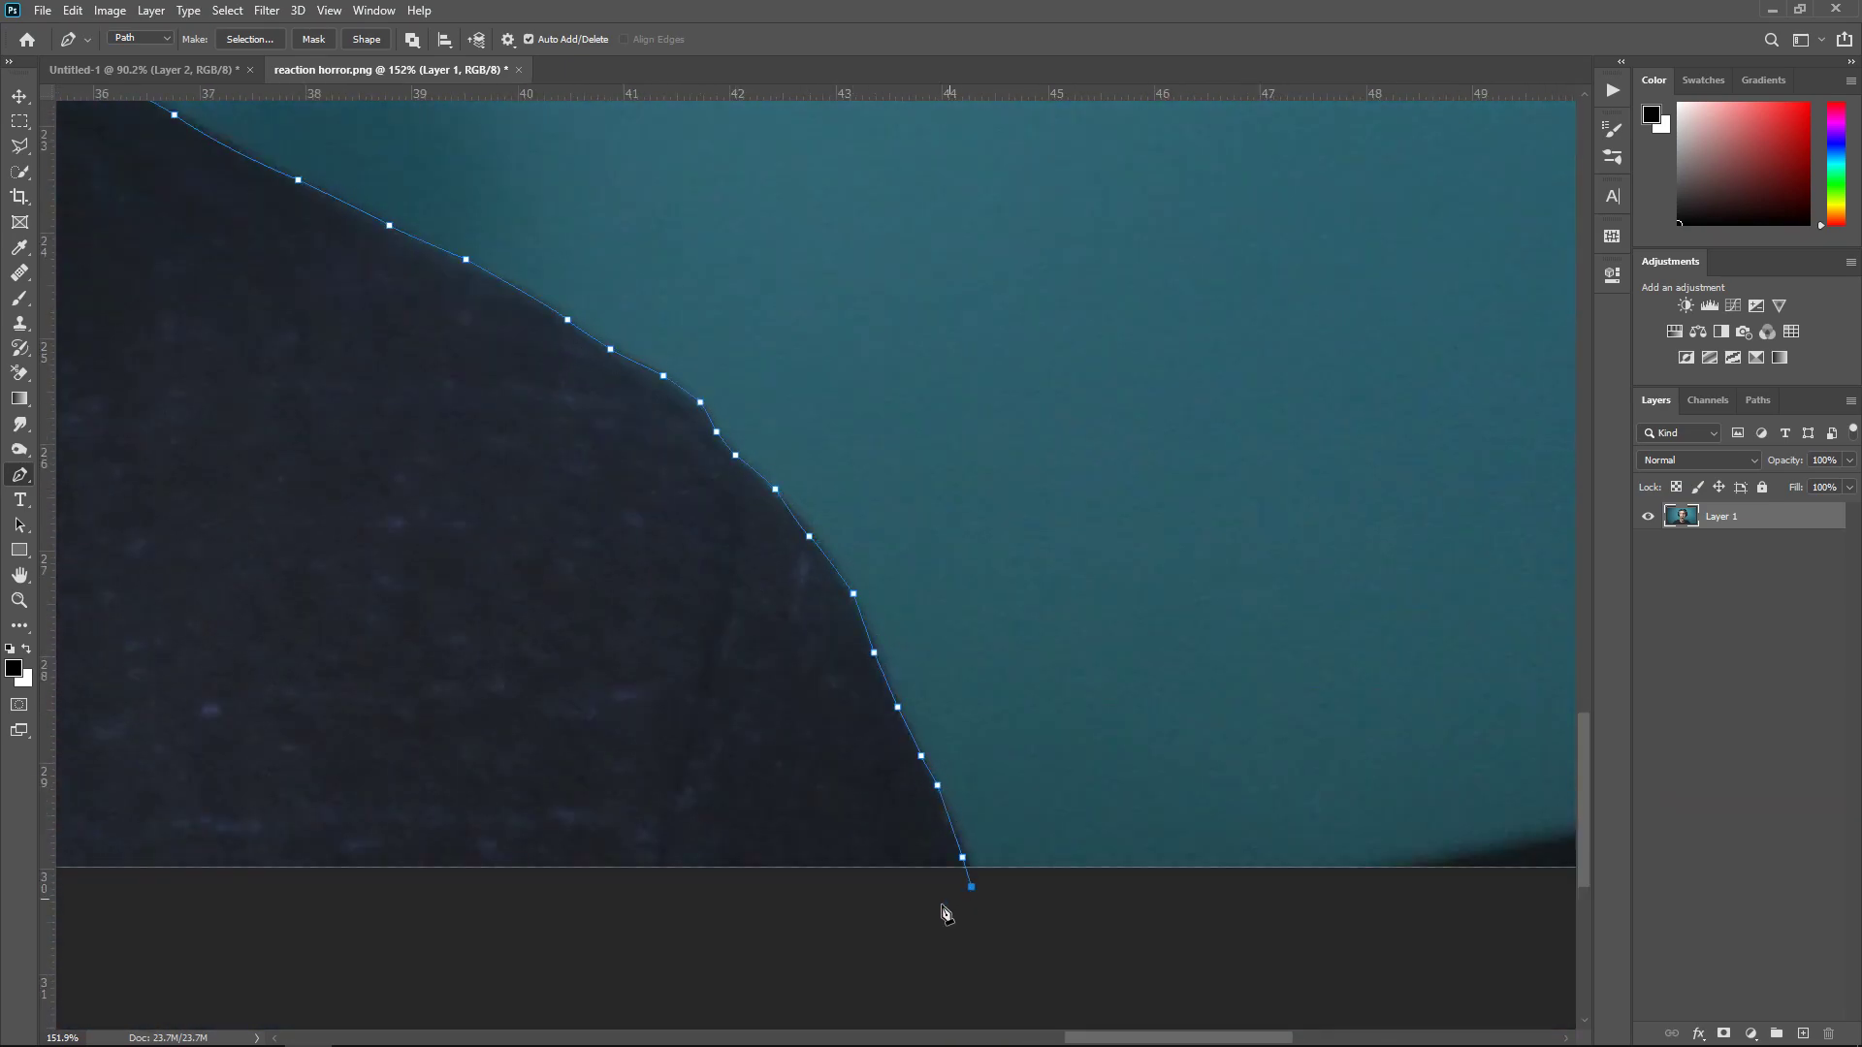
Close the path beneath the canvas at its starting point and turn it into a mask on Layer 1
scroll(948, 906, down, 5)
scroll(889, 947, left, 5)
click(1248, 703)
click(881, 740)
click(660, 718)
click(461, 707)
click(387, 691)
scroll(309, 665, up, 5)
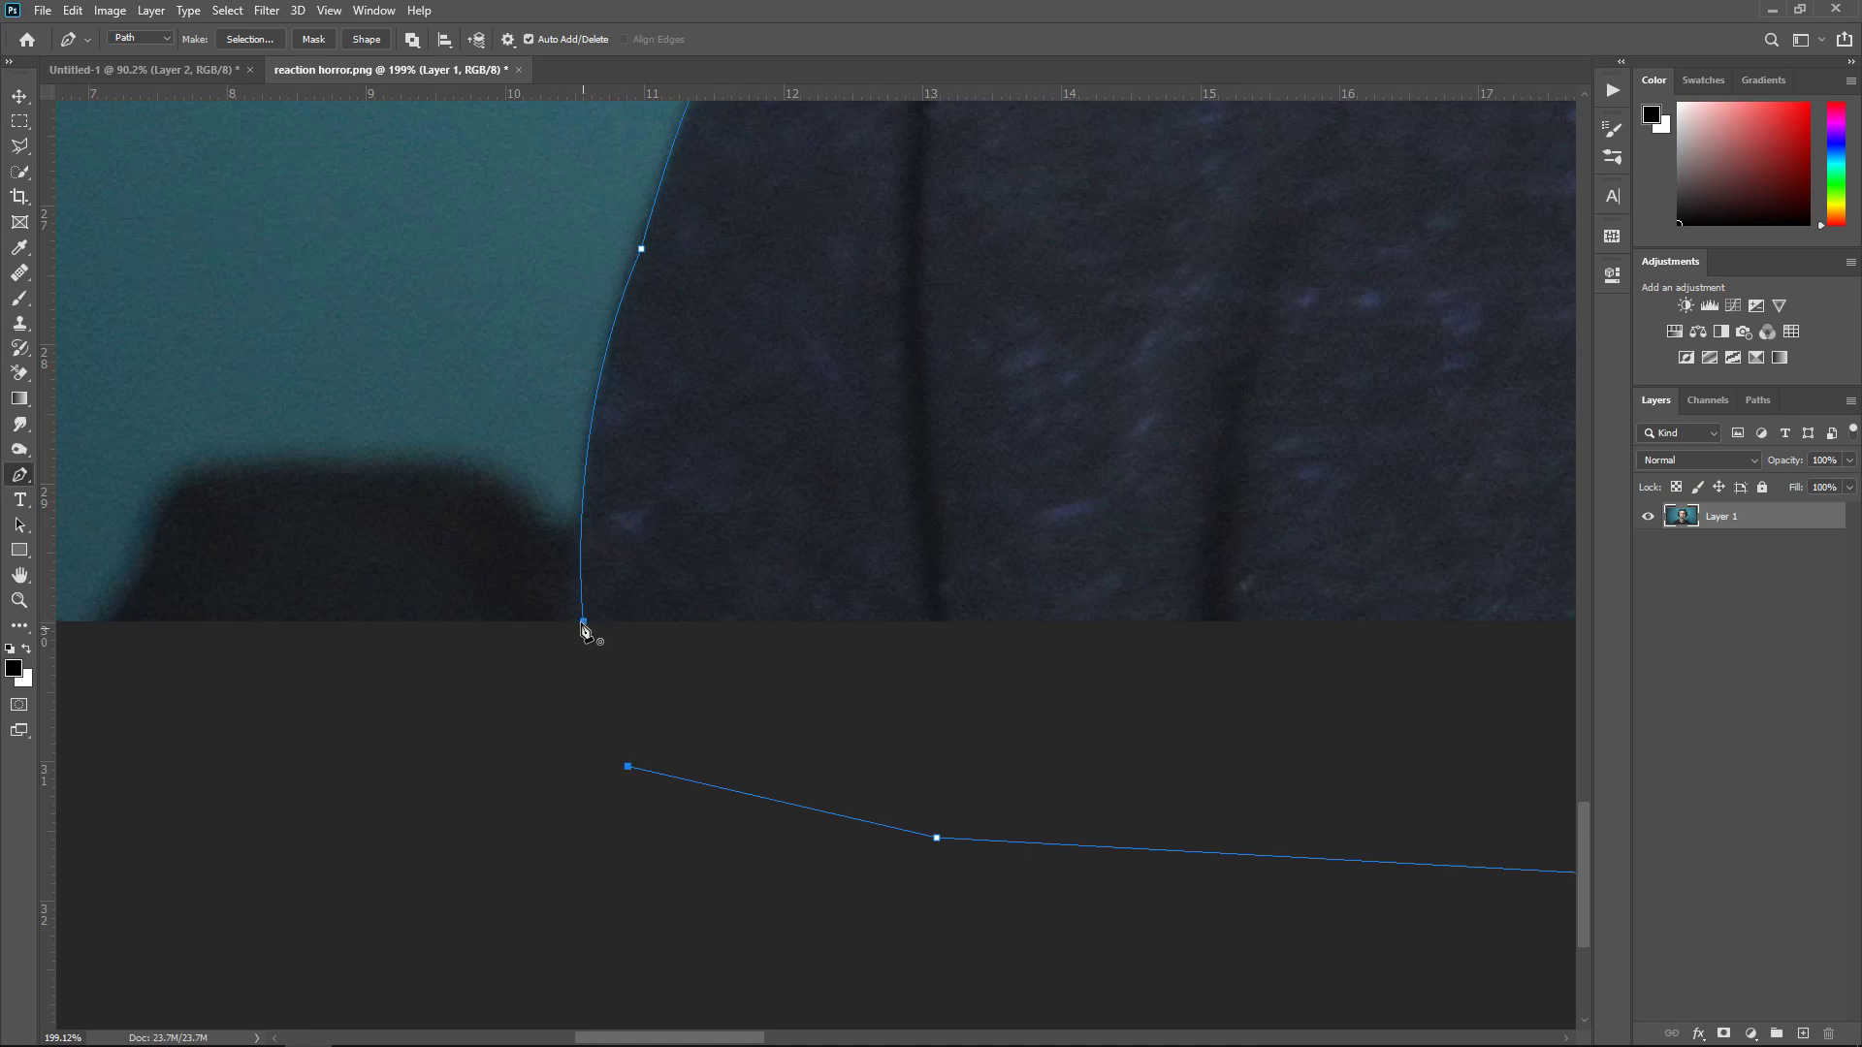
click(583, 622)
scroll(1105, 436, down, 7)
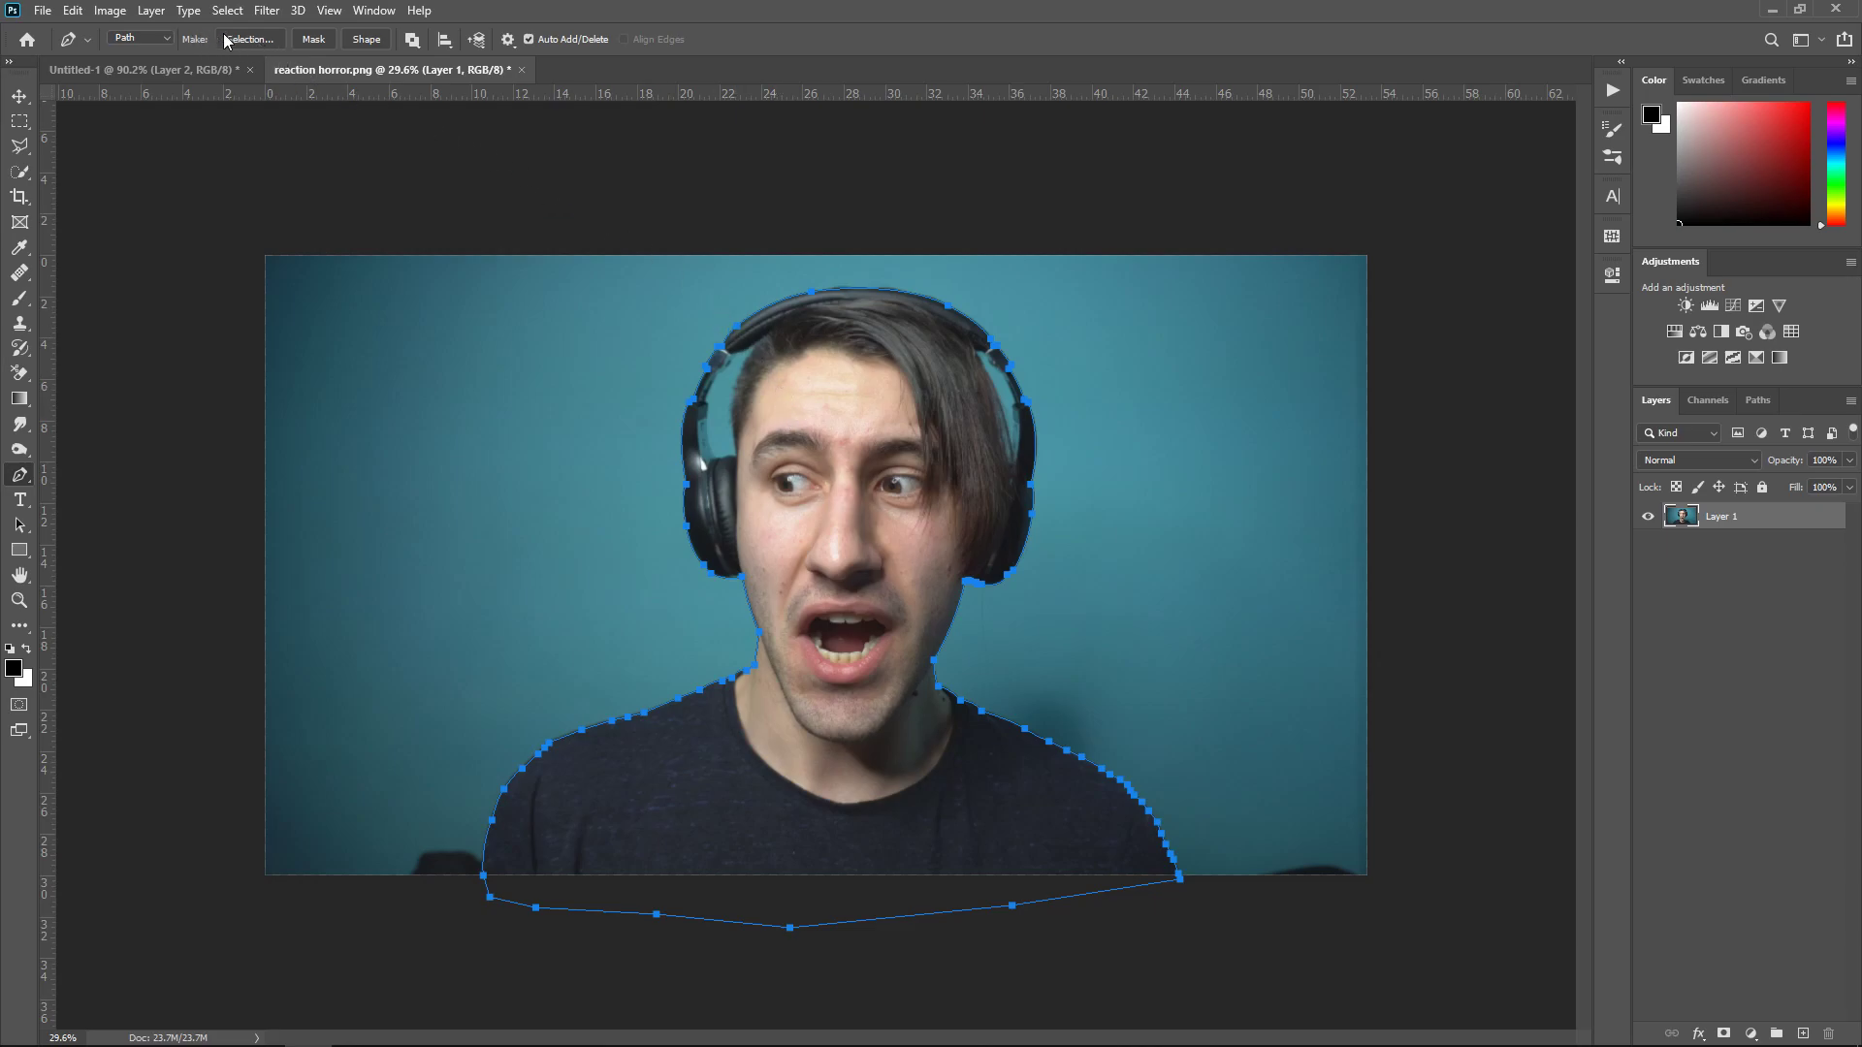
click(313, 41)
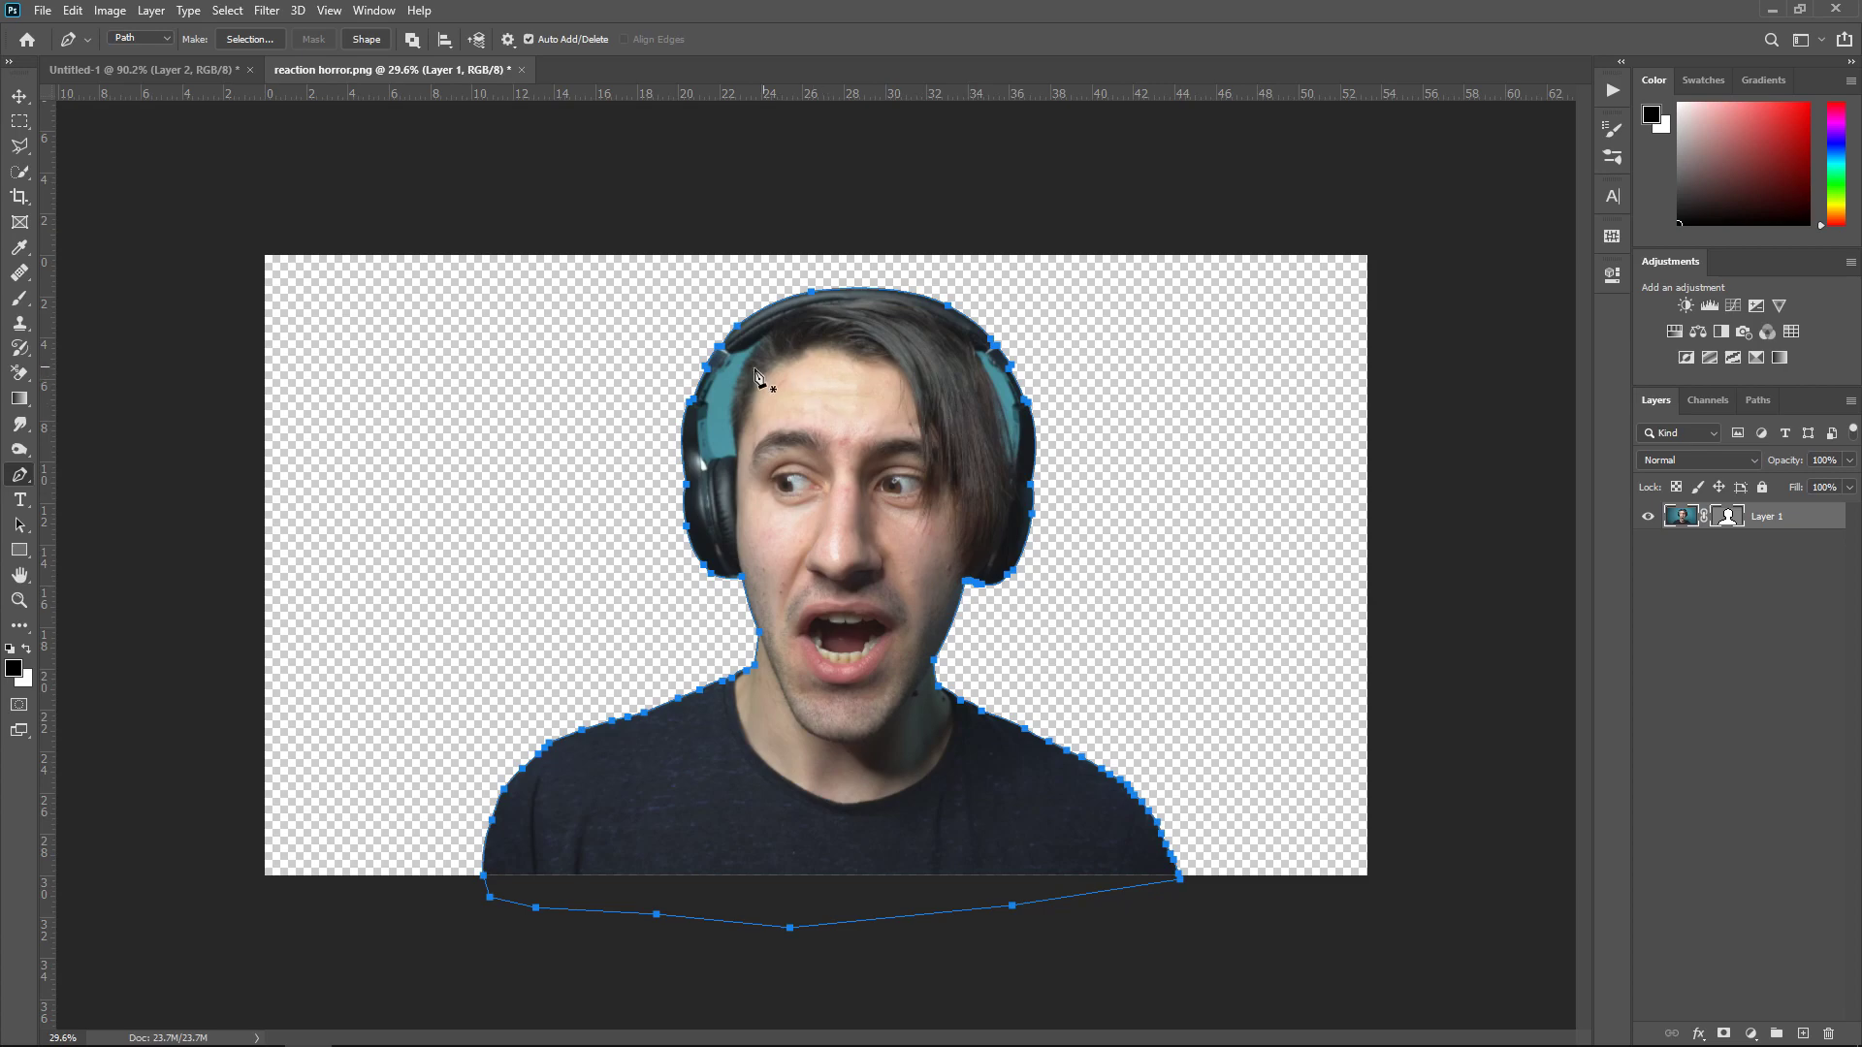
Start a second path inside the left headband gap, tracing the headband, hinge and inner edge of the upper arm
scroll(706, 396, up, 3)
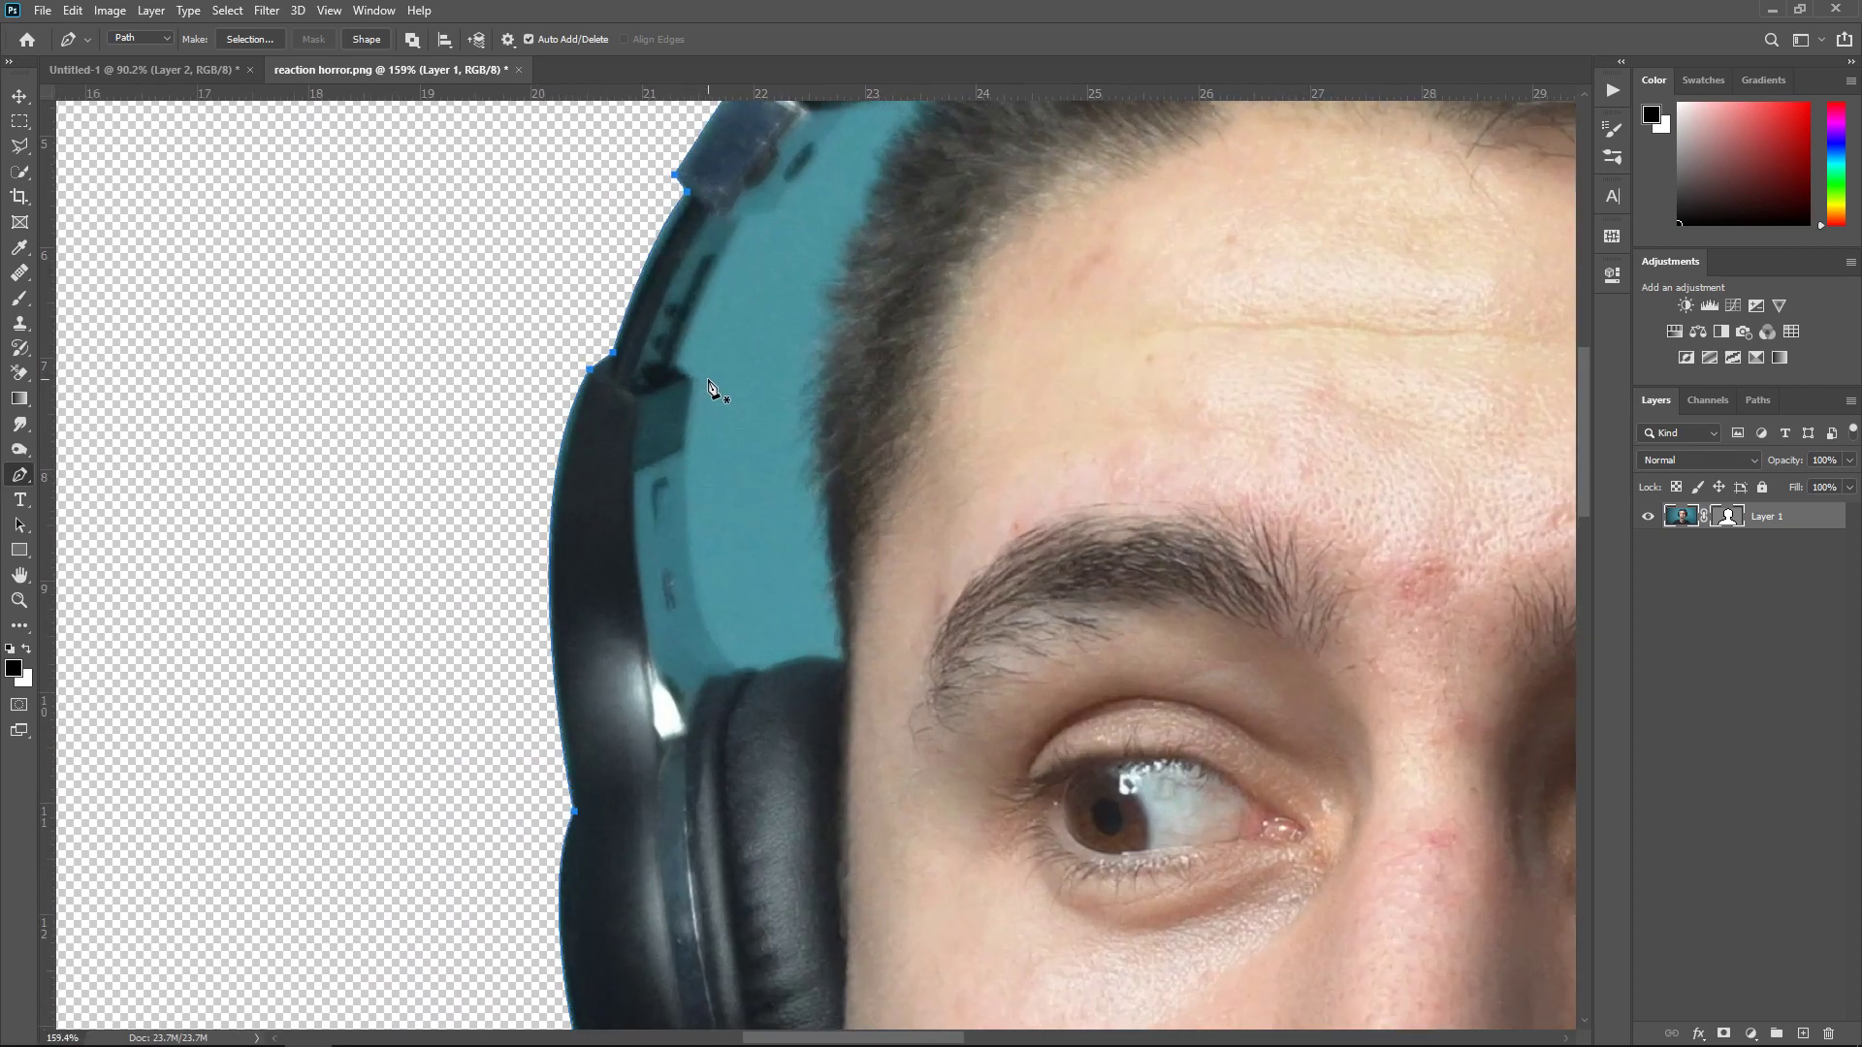
scroll(712, 388, up, 2)
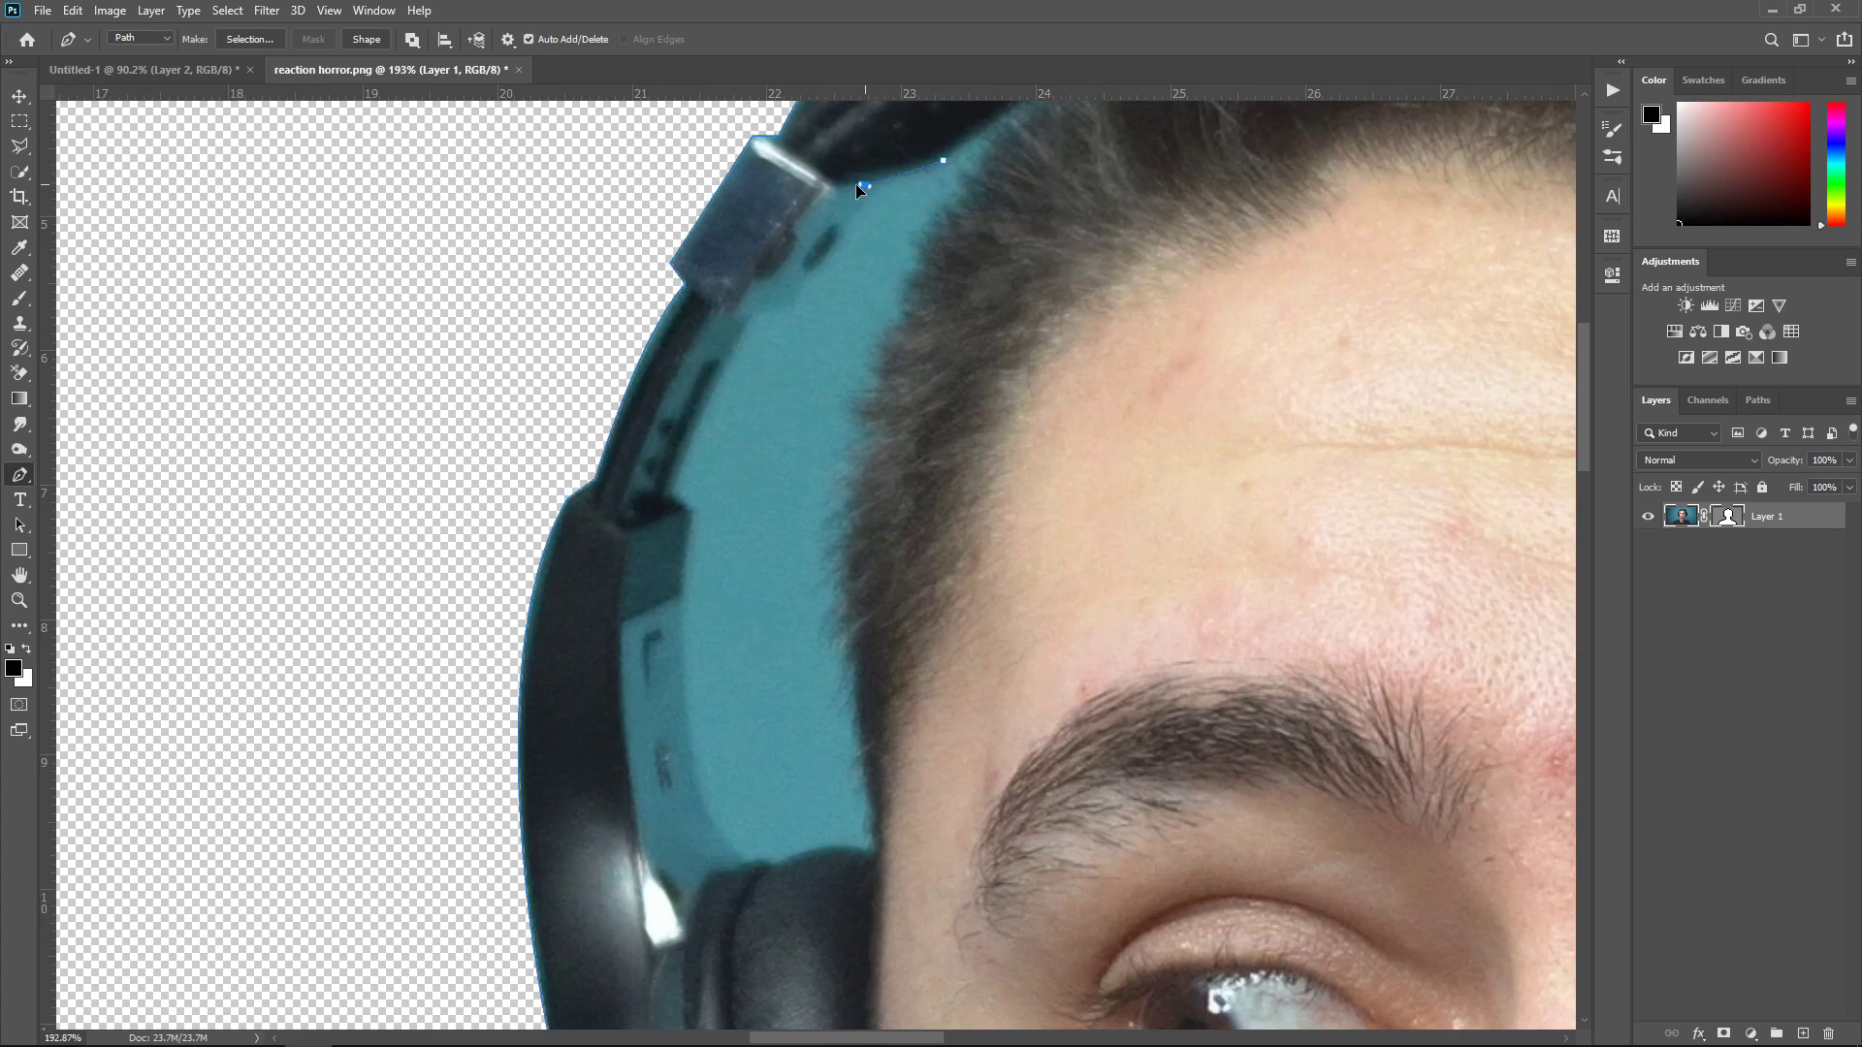
click(845, 211)
click(793, 291)
click(752, 317)
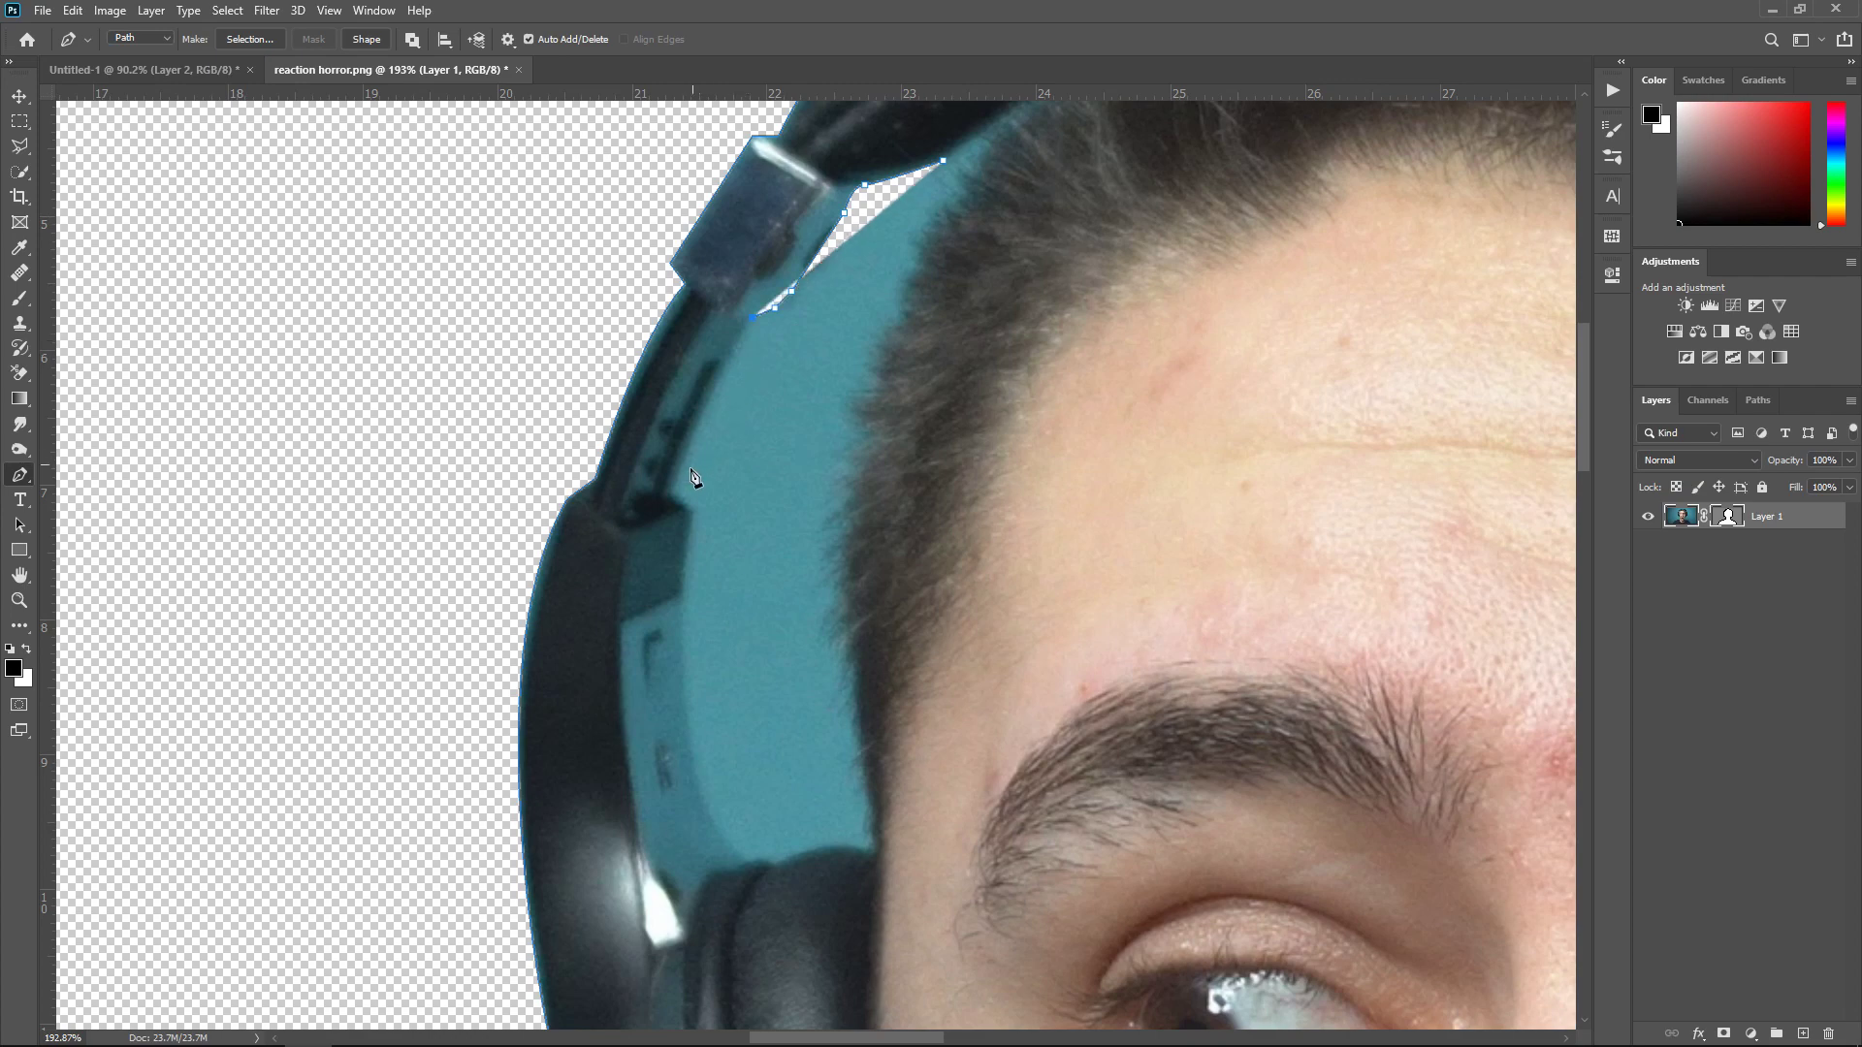
click(671, 495)
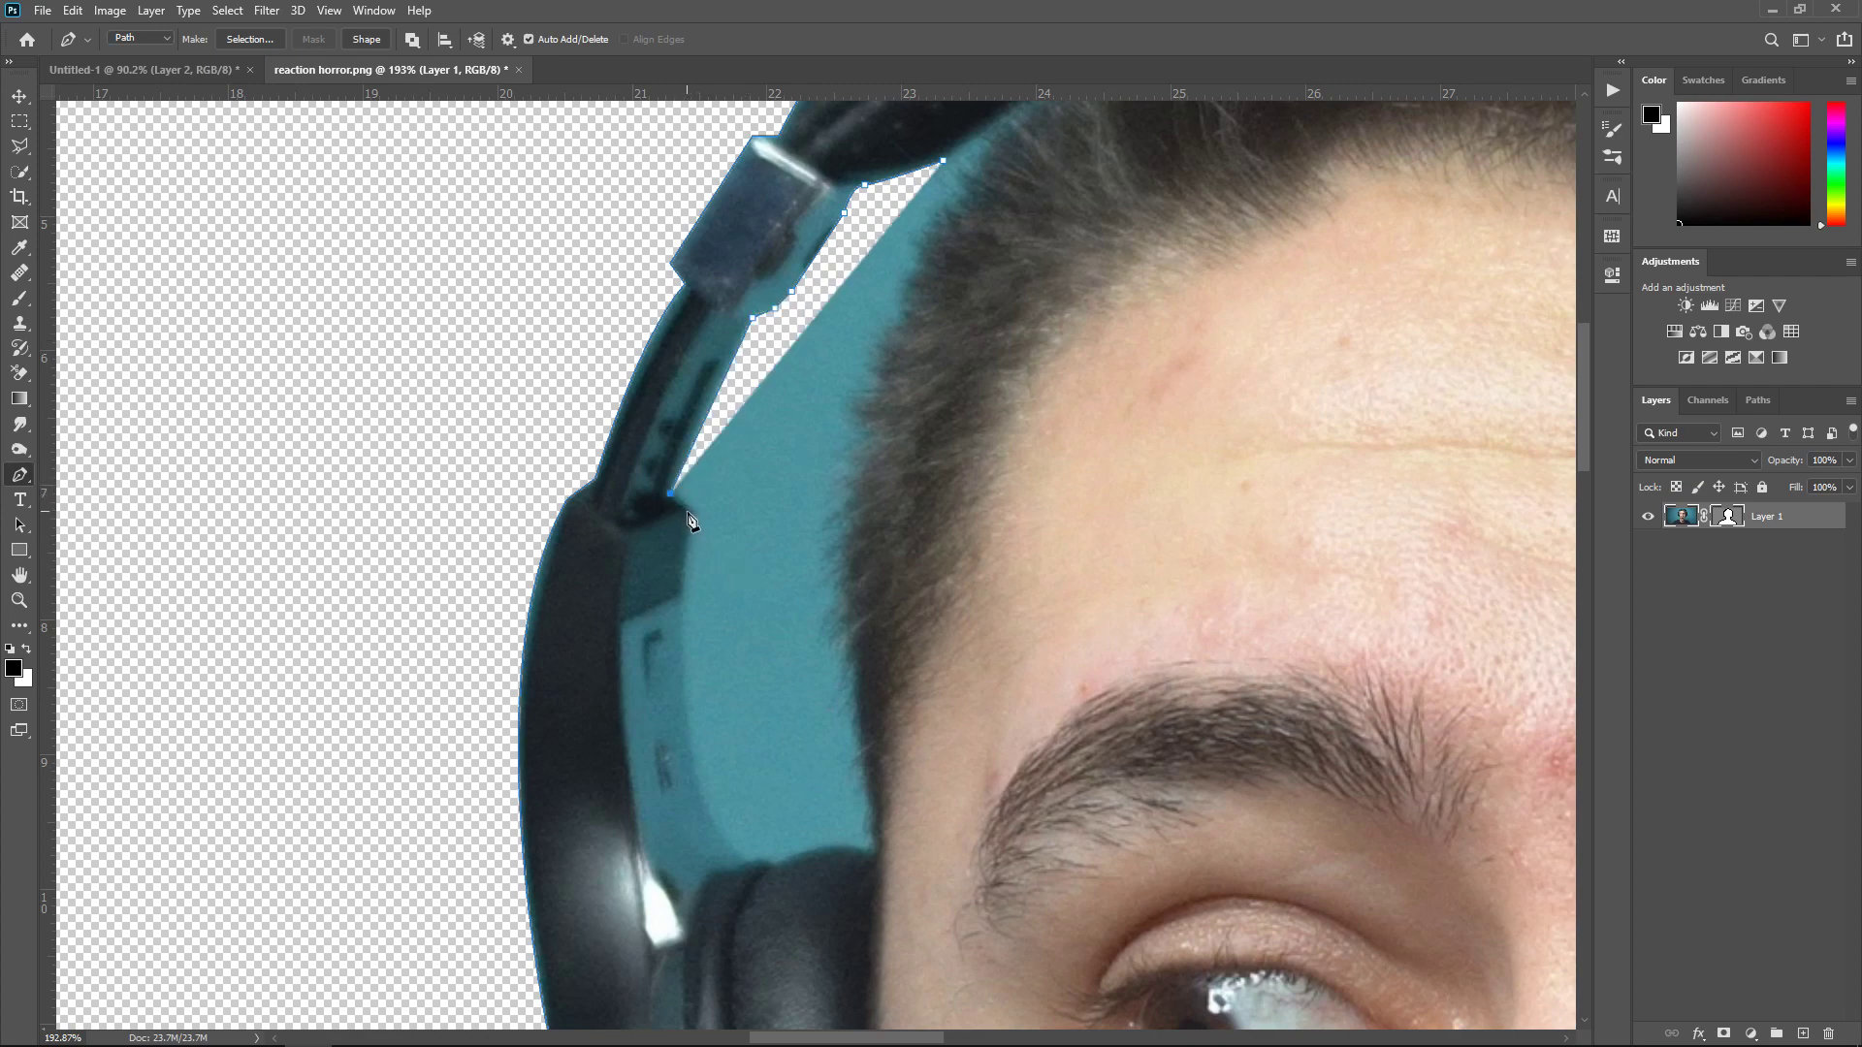
click(688, 511)
Continue the inner path down the headphone arm and across the top of the left earcup to the face
scroll(691, 523, down, 3)
drag(743, 737, 834, 780)
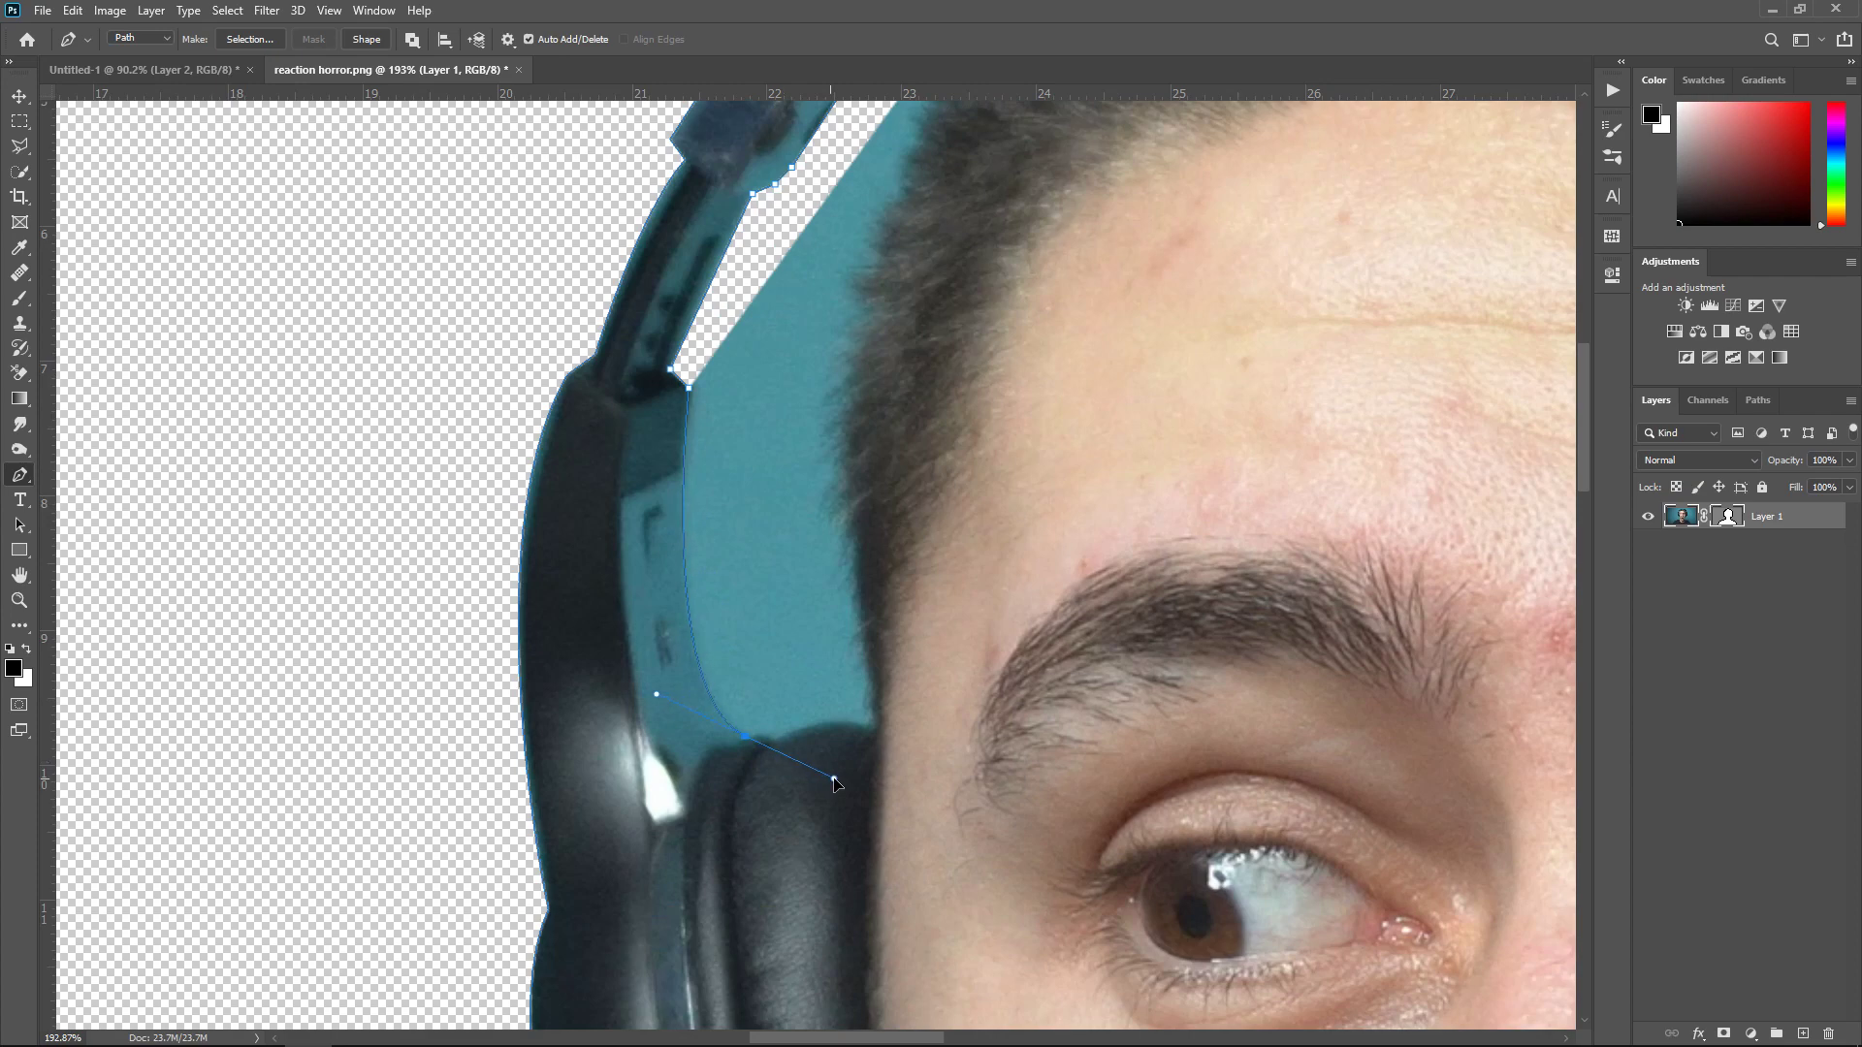
alt+click(746, 737)
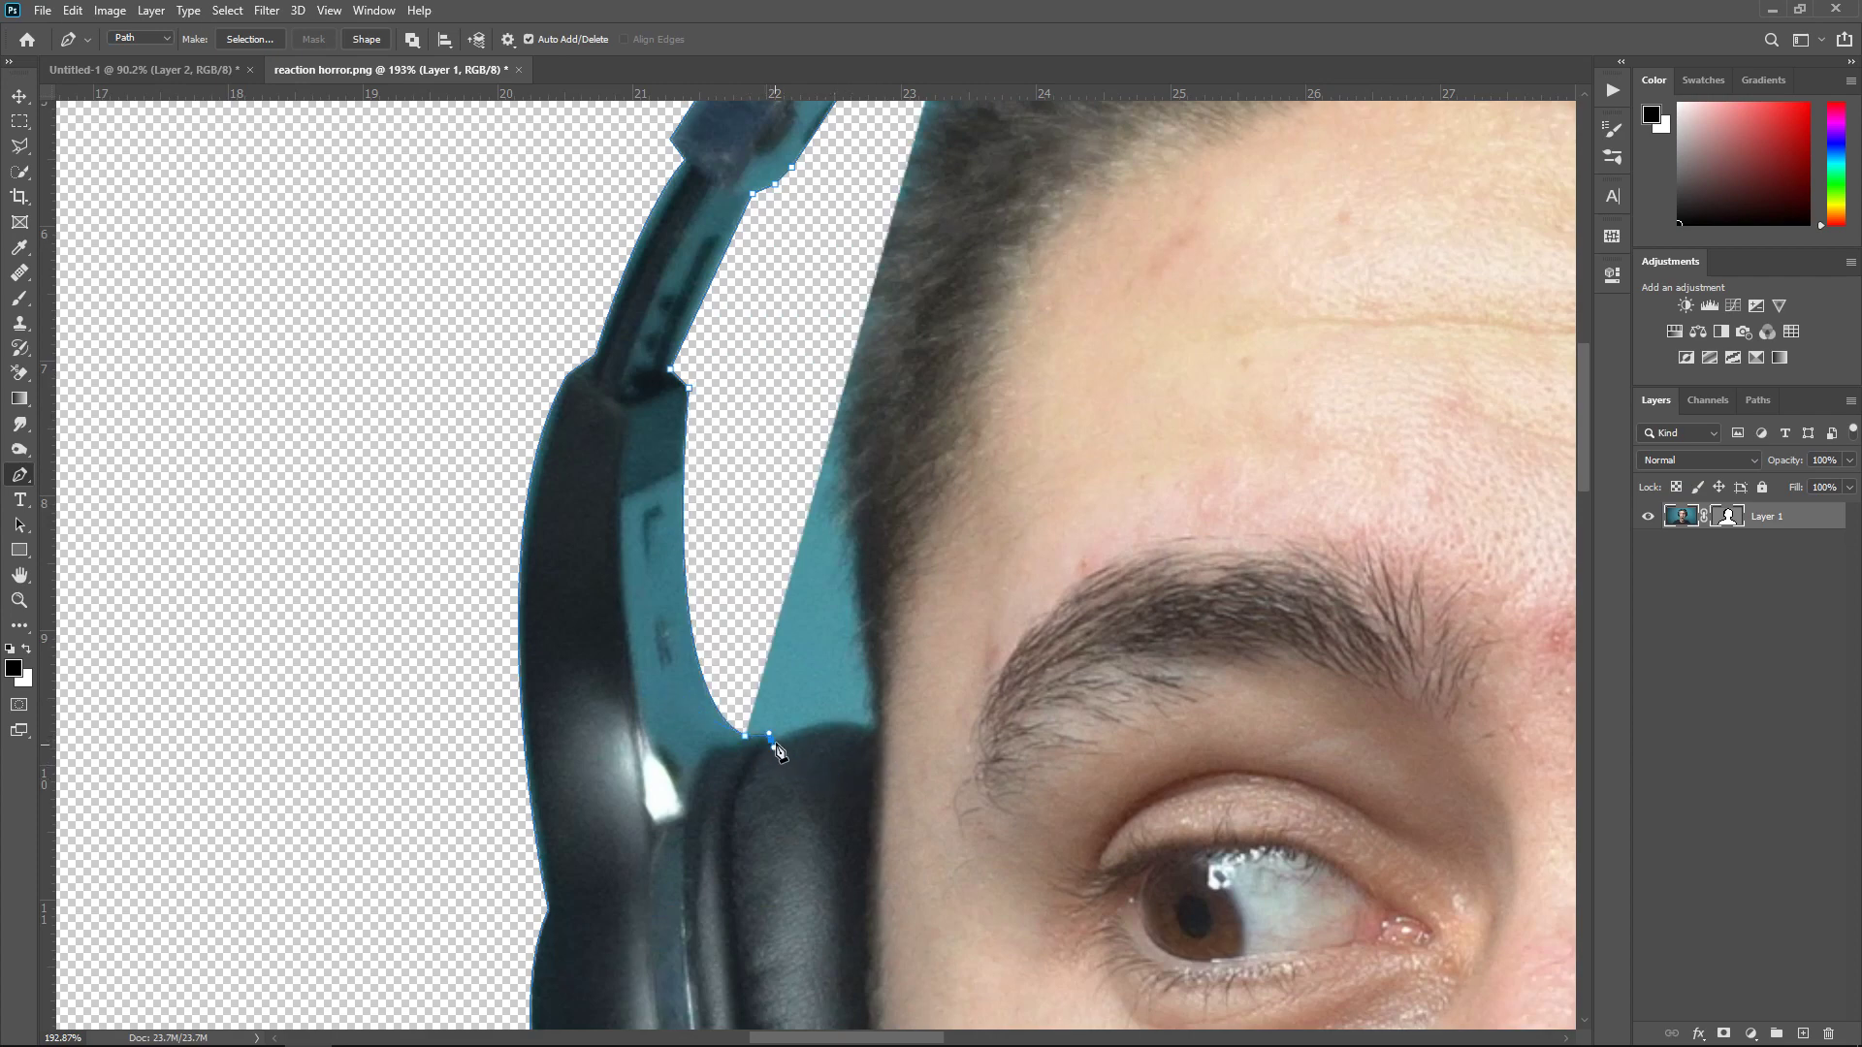
click(770, 735)
click(809, 728)
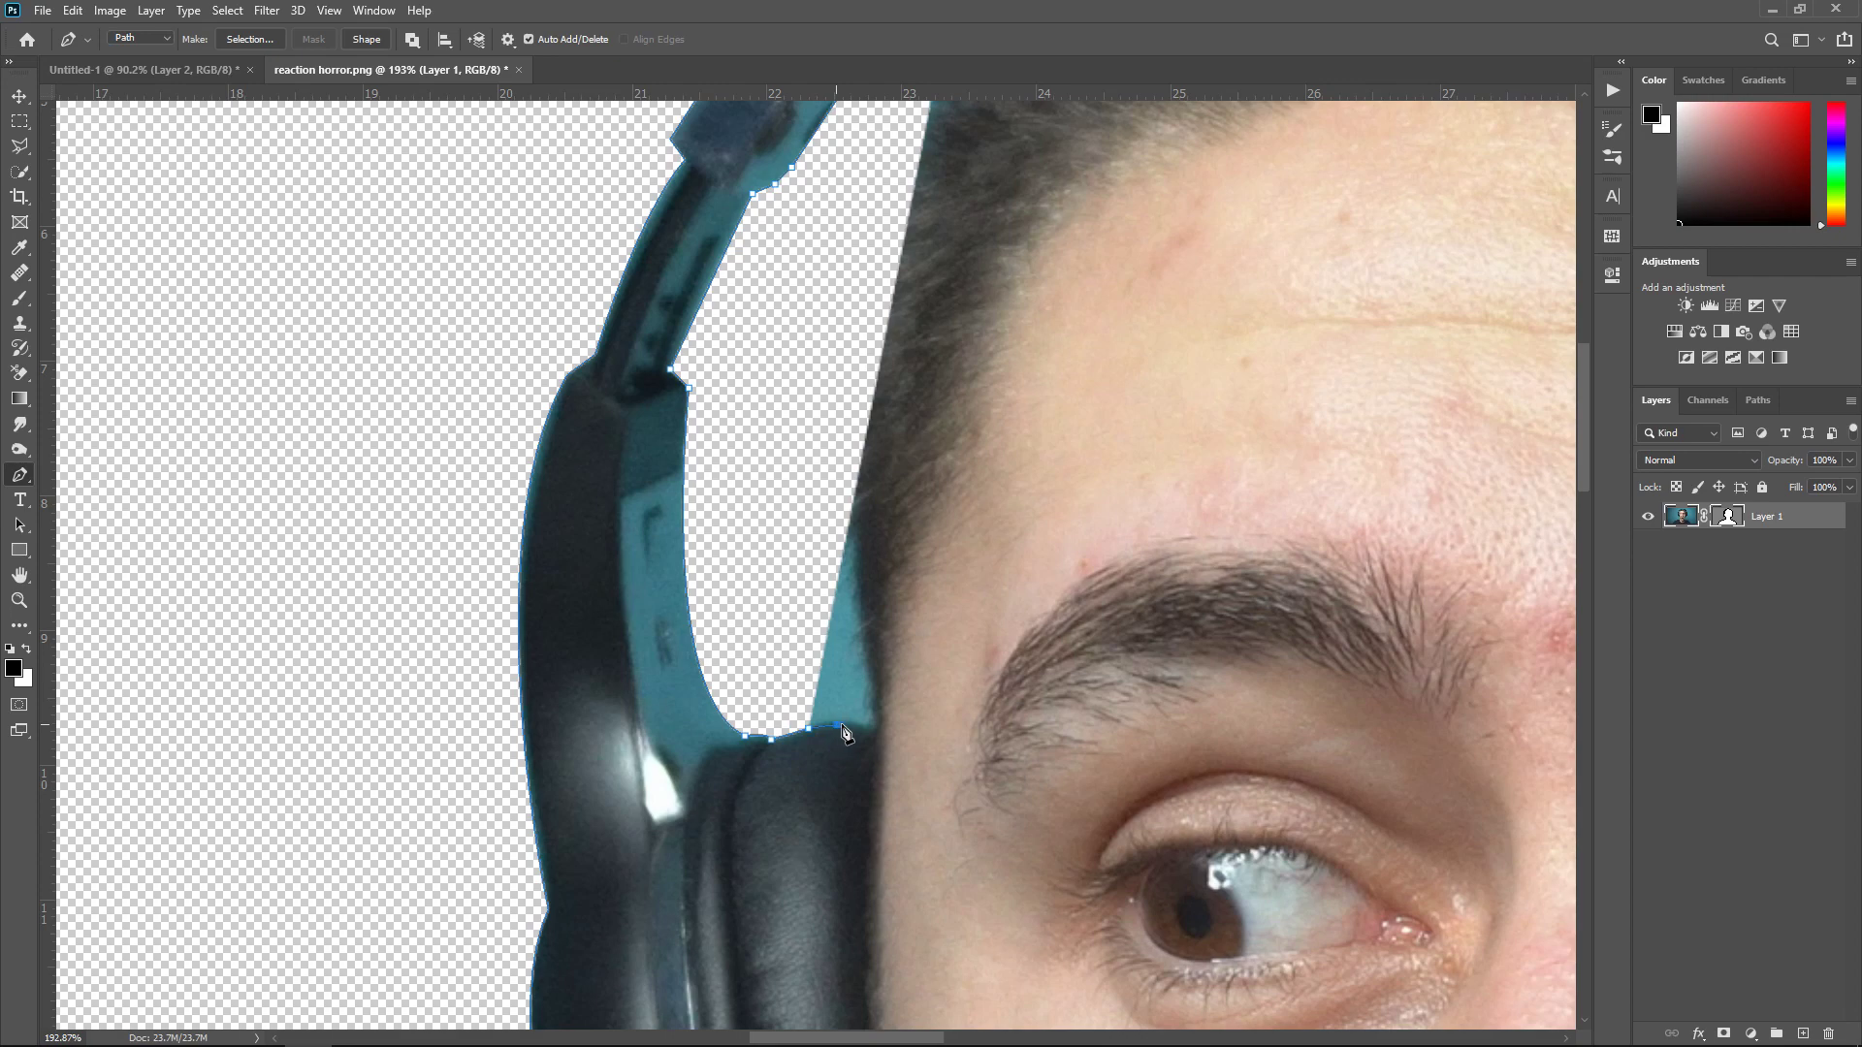
click(868, 727)
Complete the inner path up along the hair edge to the headband, closing the gap between the left headphone and the head
click(844, 676)
click(827, 610)
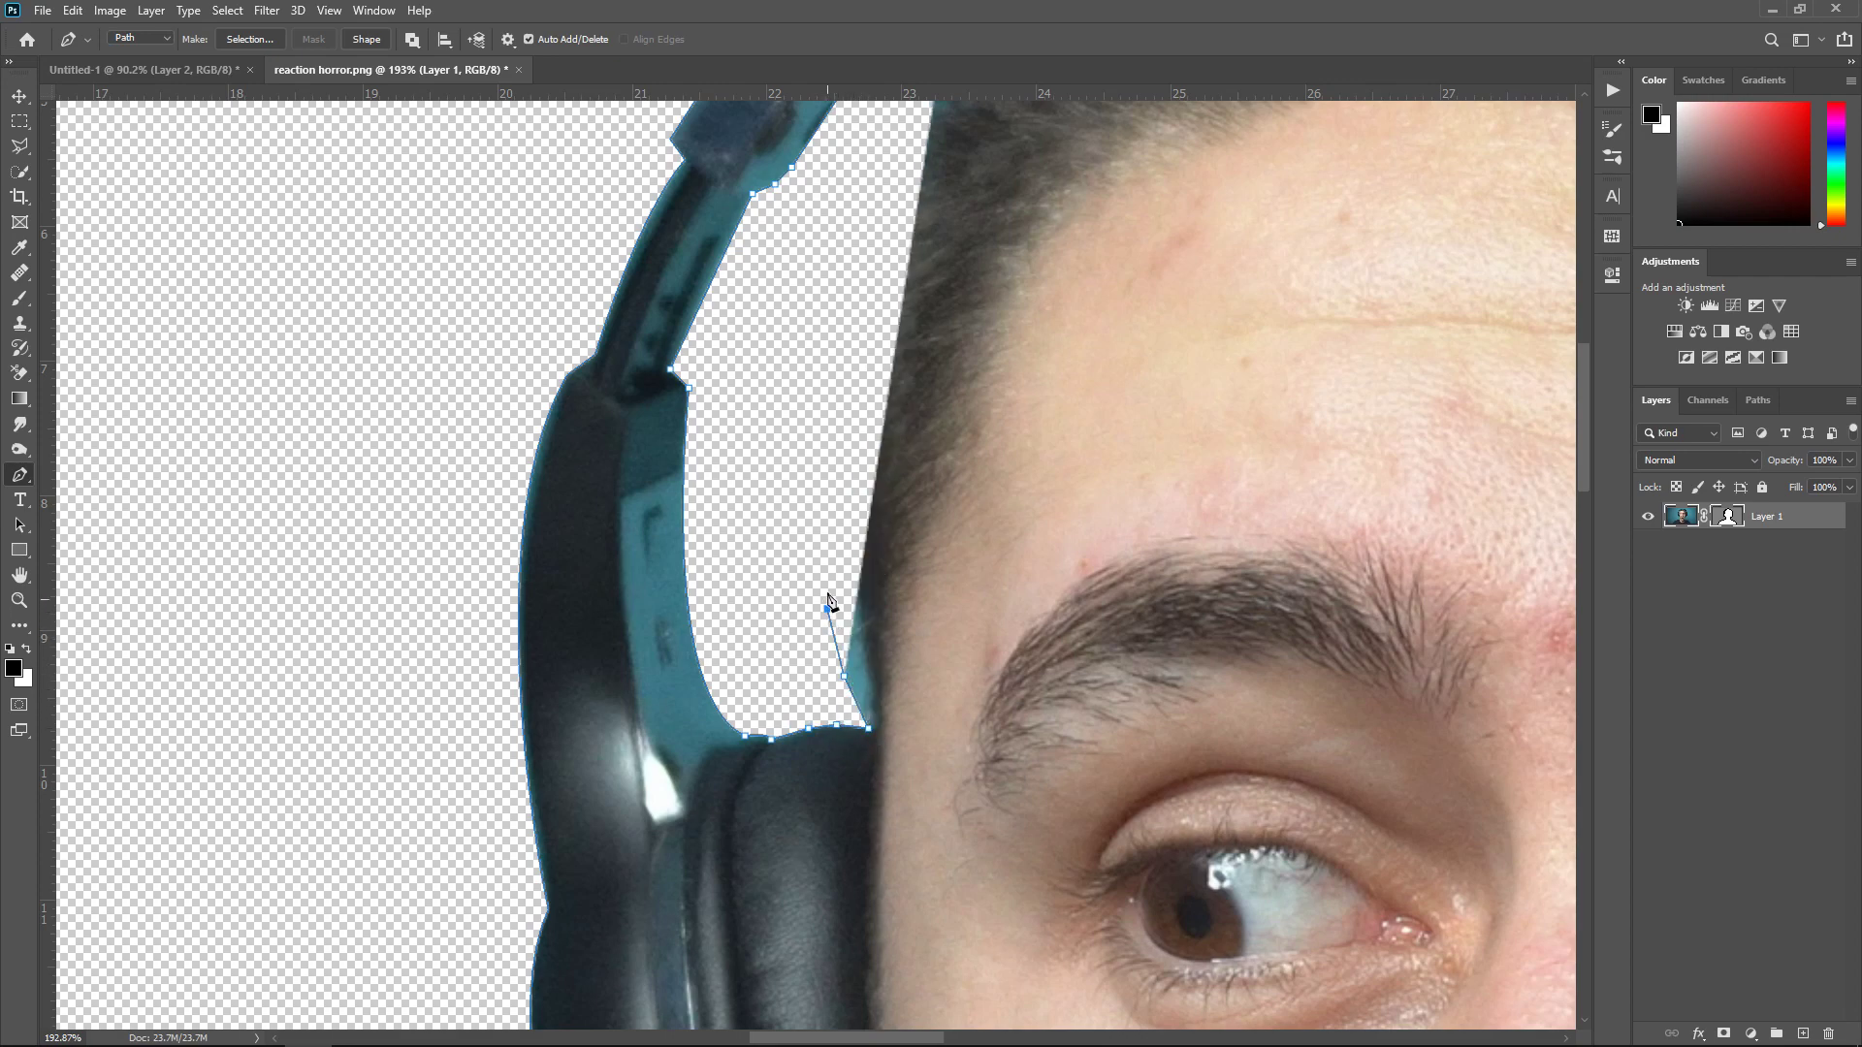
click(812, 516)
click(808, 437)
click(809, 376)
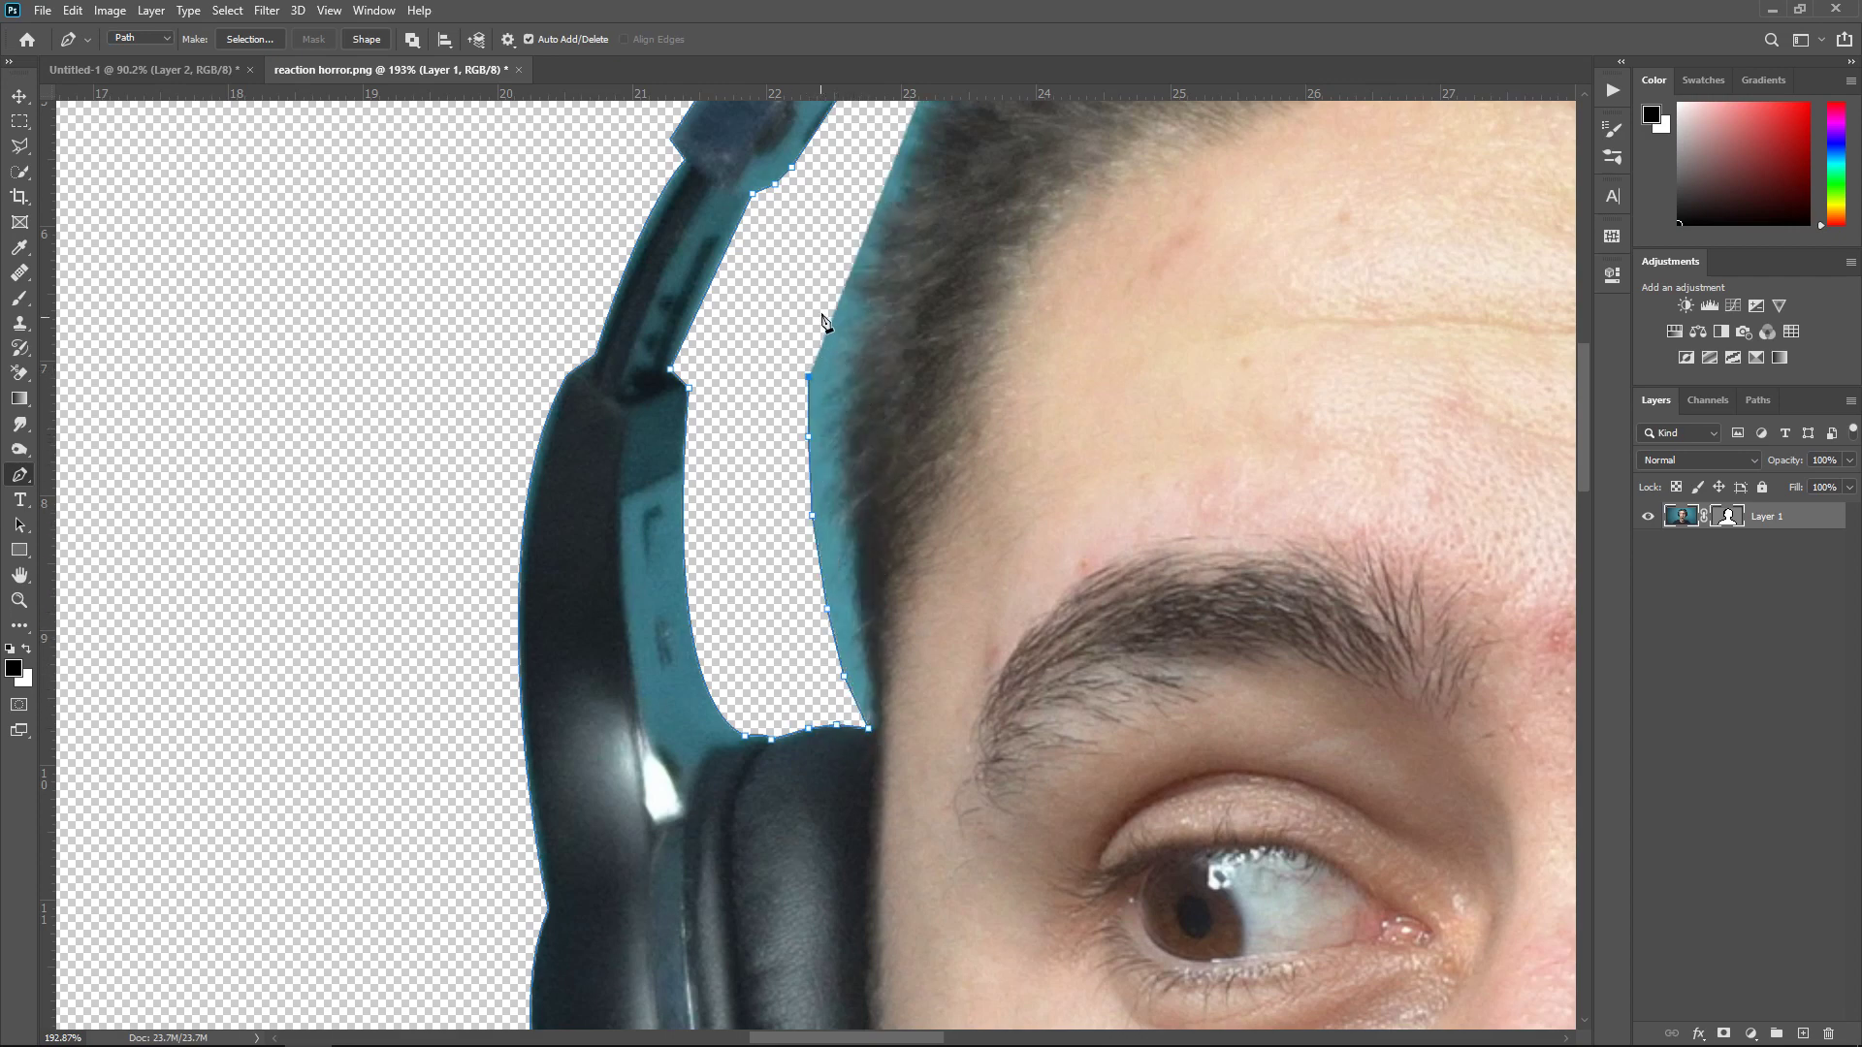
click(819, 271)
click(844, 204)
scroll(878, 272, up, 3)
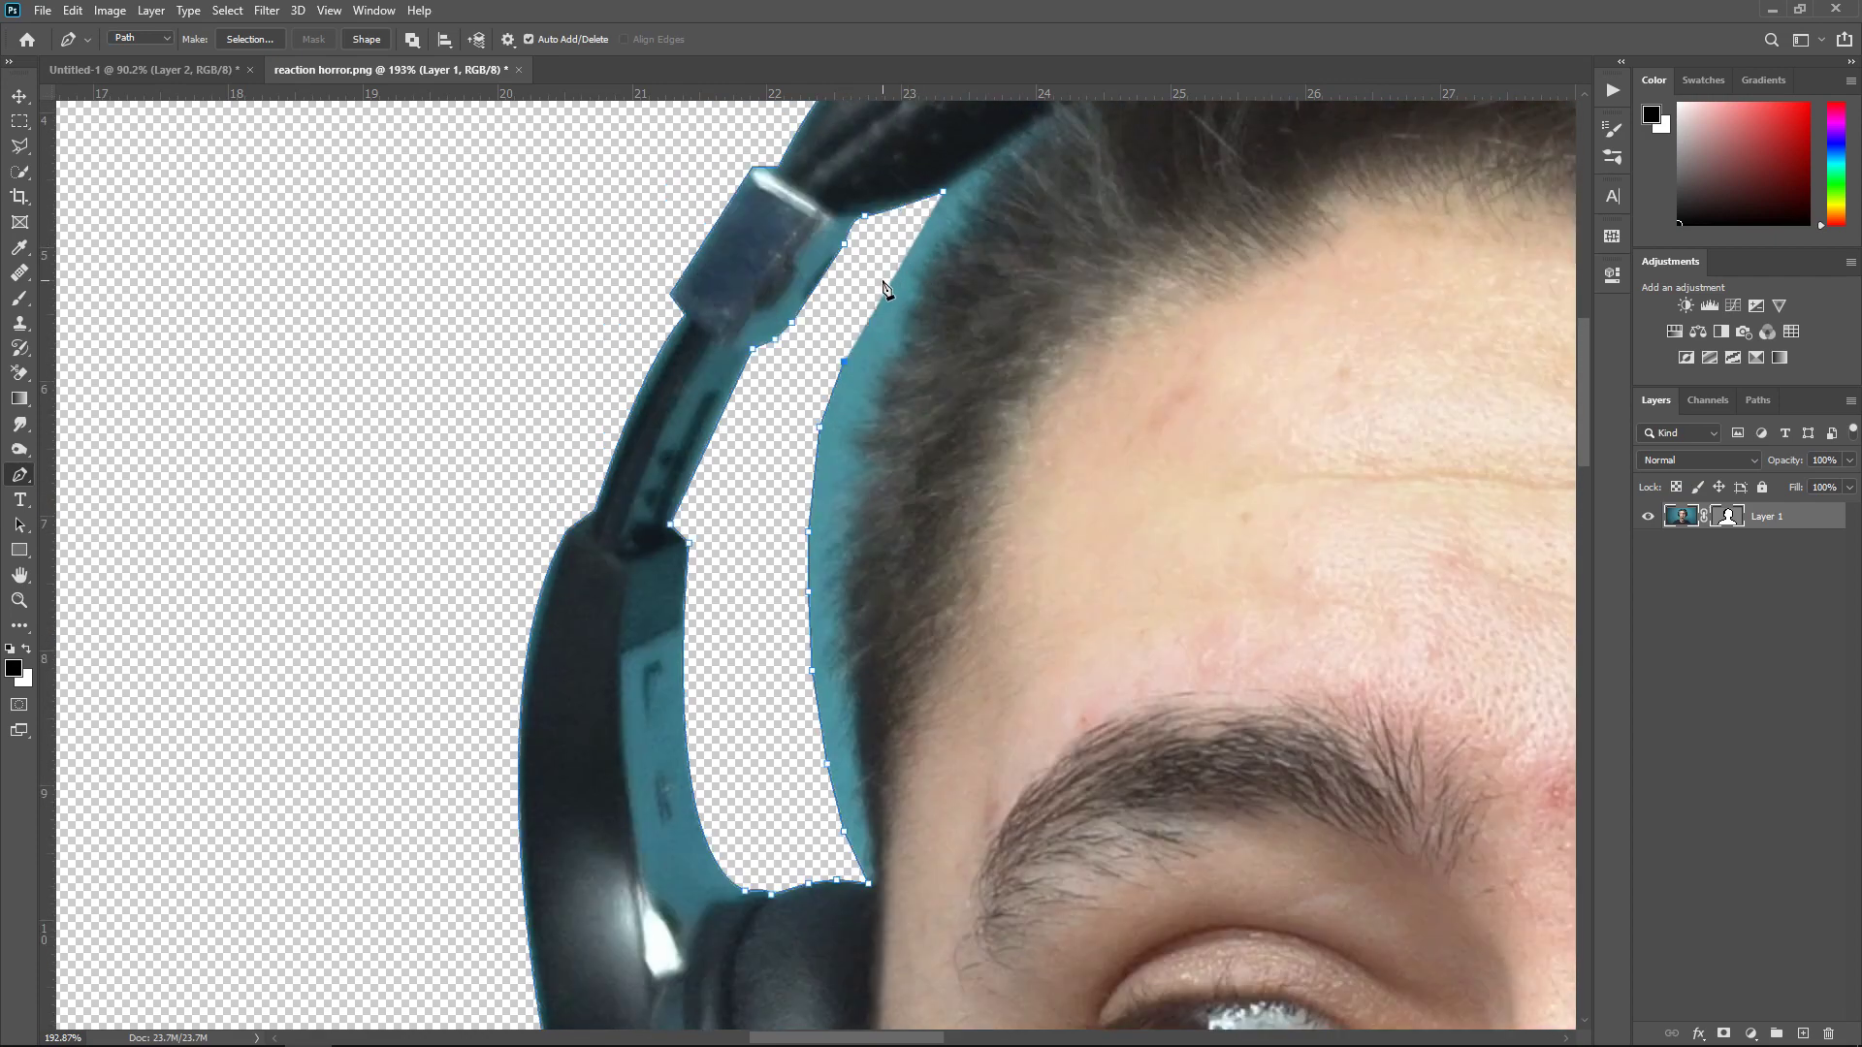
scroll(980, 346, right, 5)
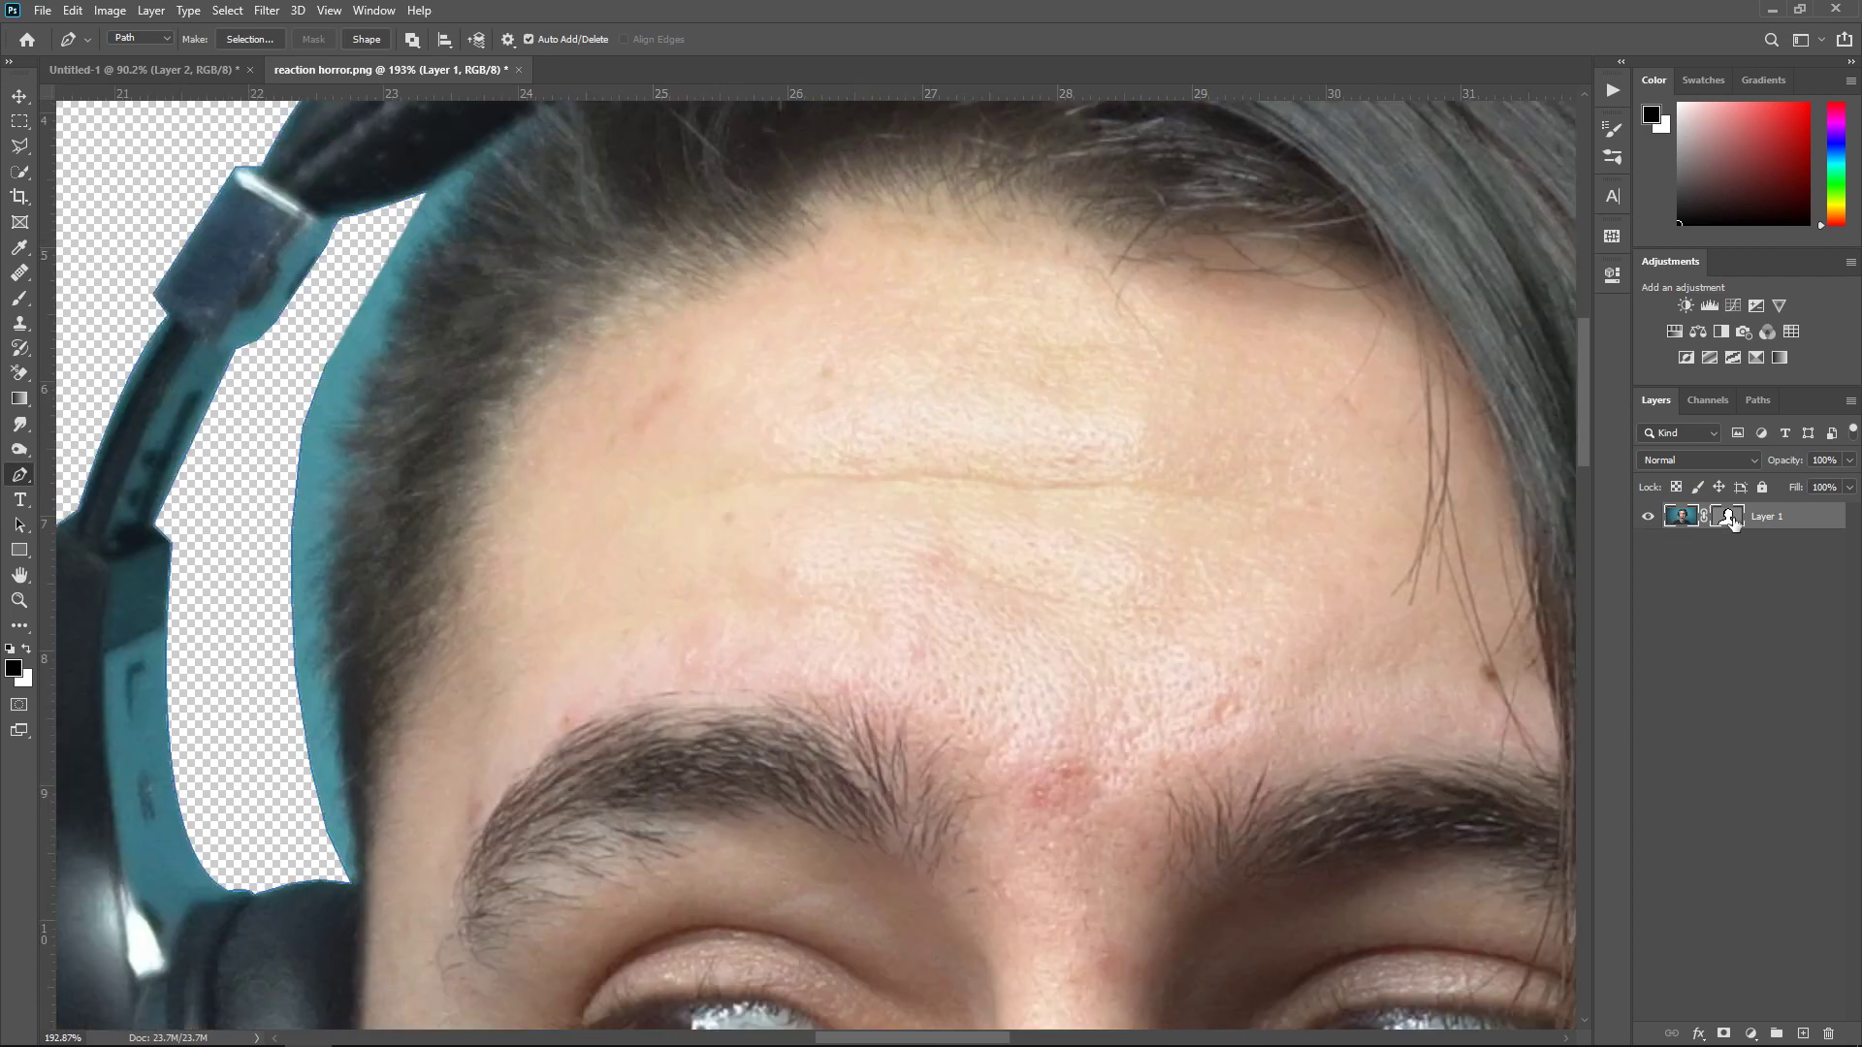
click(1731, 520)
click(1732, 520)
drag(868, 1042, 1025, 1042)
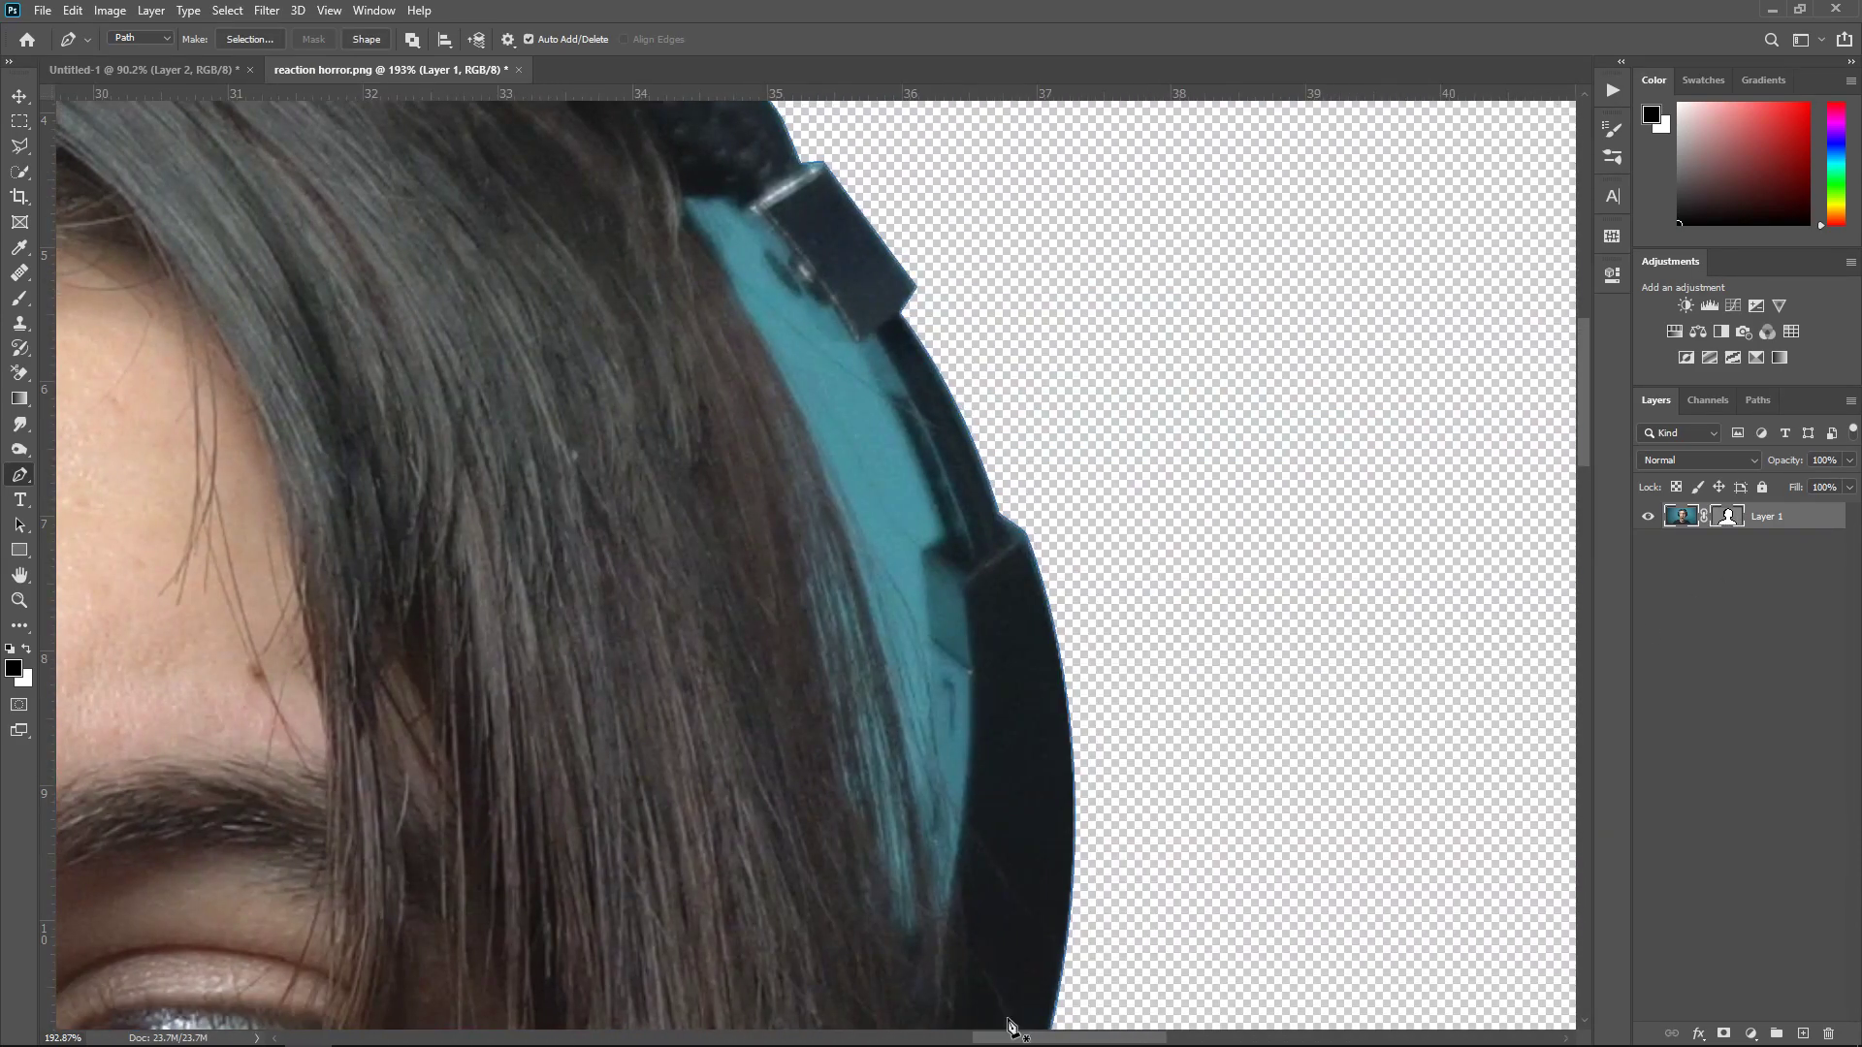
Start cutting out the right headphone gap by tracing the headband hinge and the inner edge of the arm downward
click(741, 215)
click(810, 341)
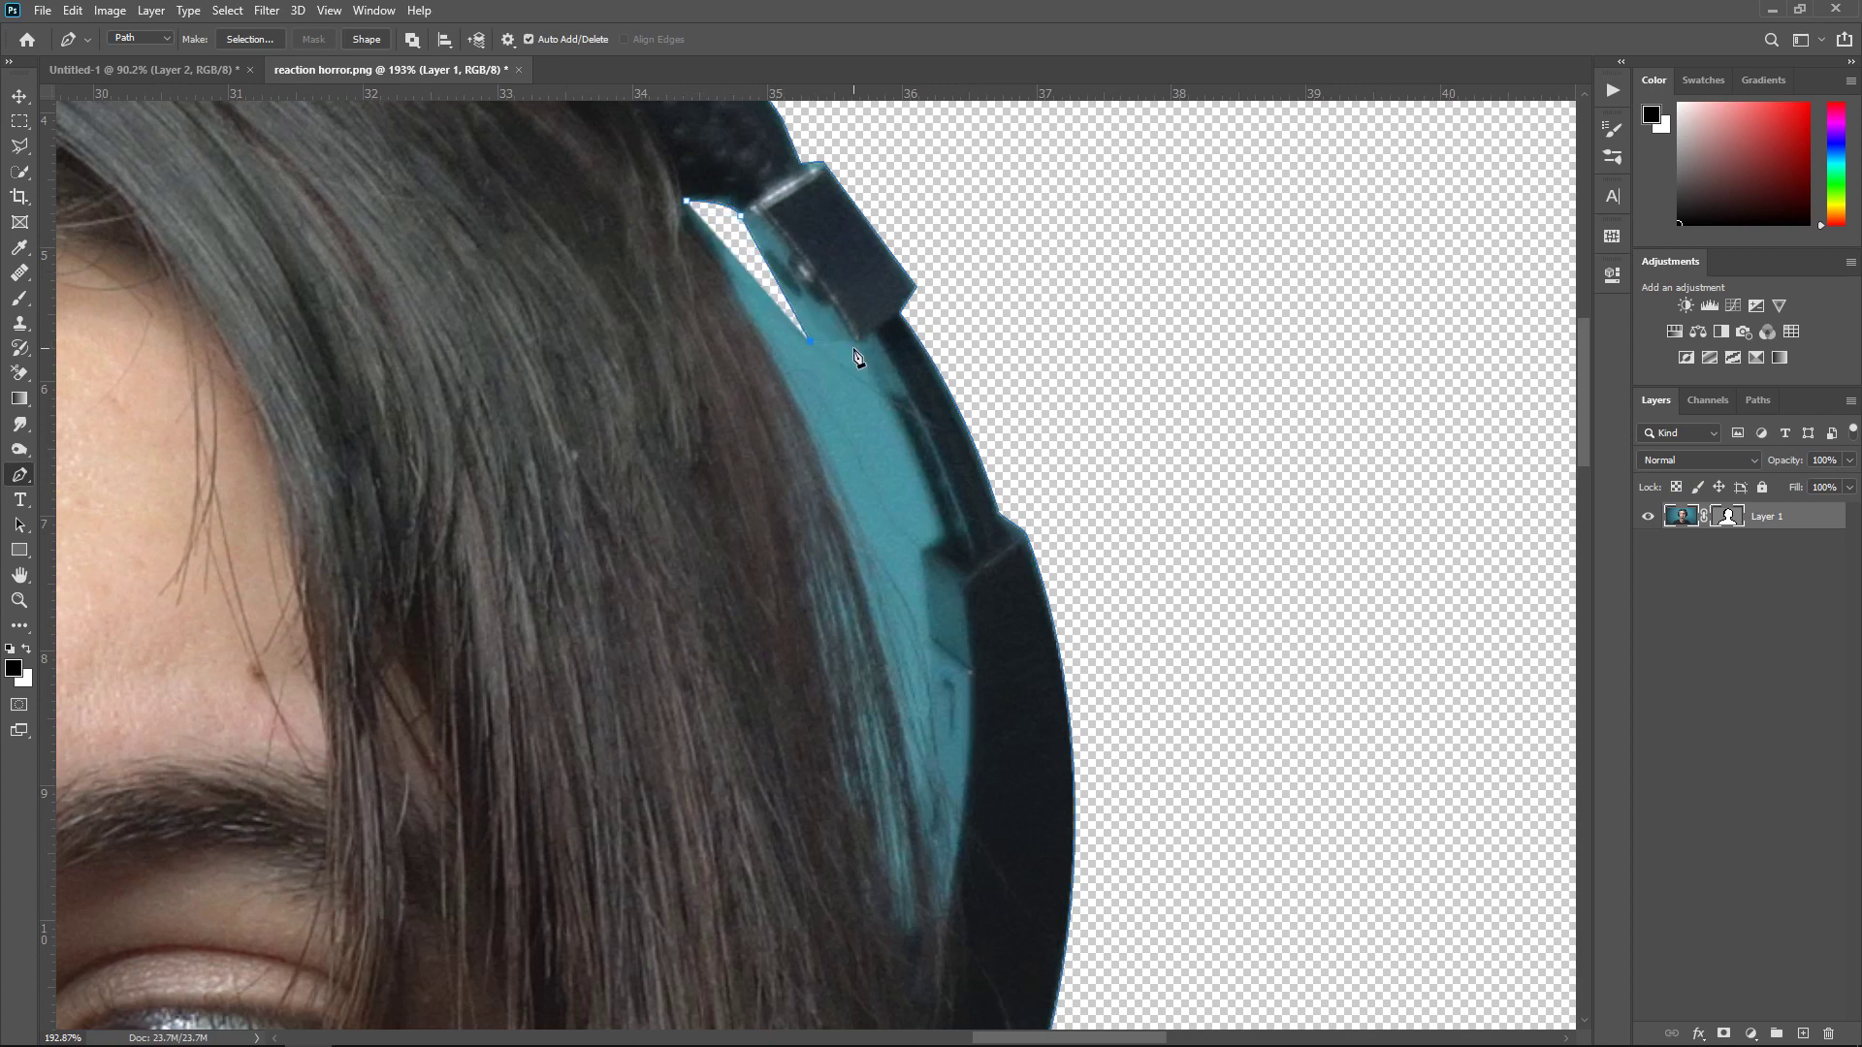
ctrl+click(811, 337)
click(852, 344)
scroll(922, 454, down, 1)
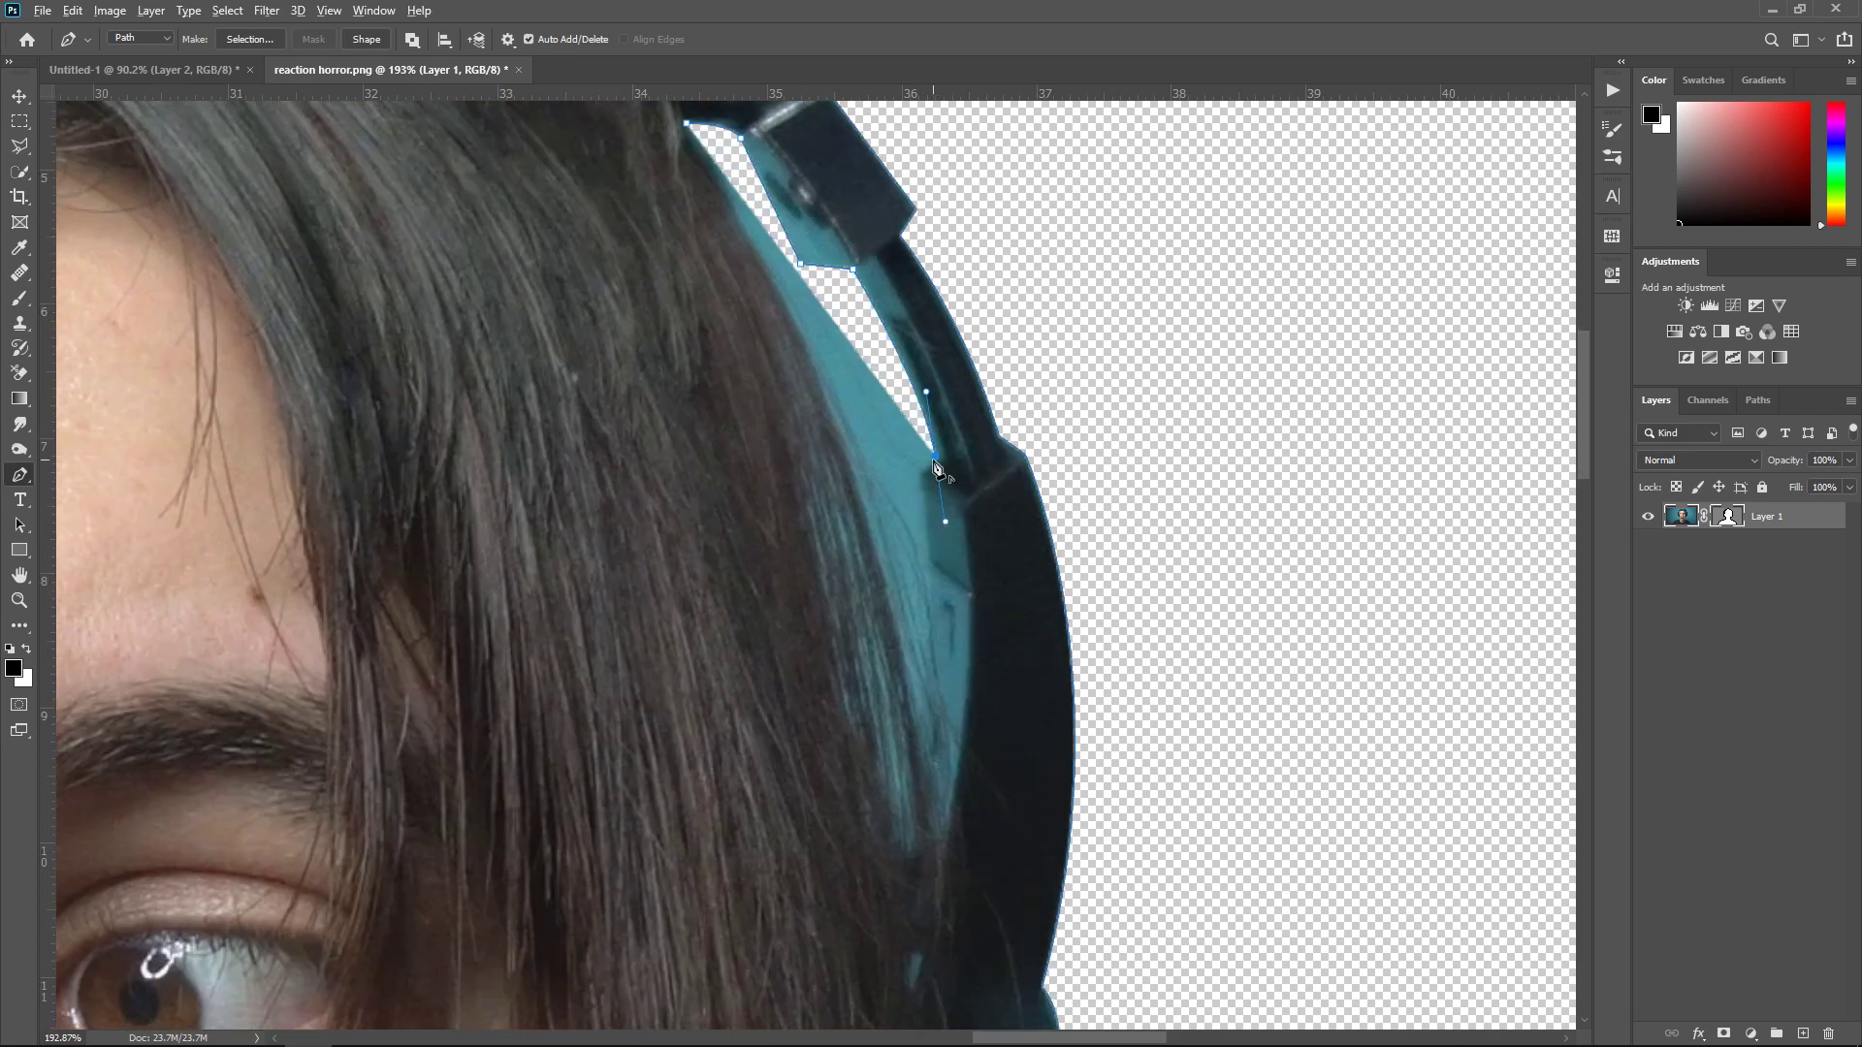
scroll(937, 490, down, 2)
click(928, 407)
scroll(949, 461, up, 1)
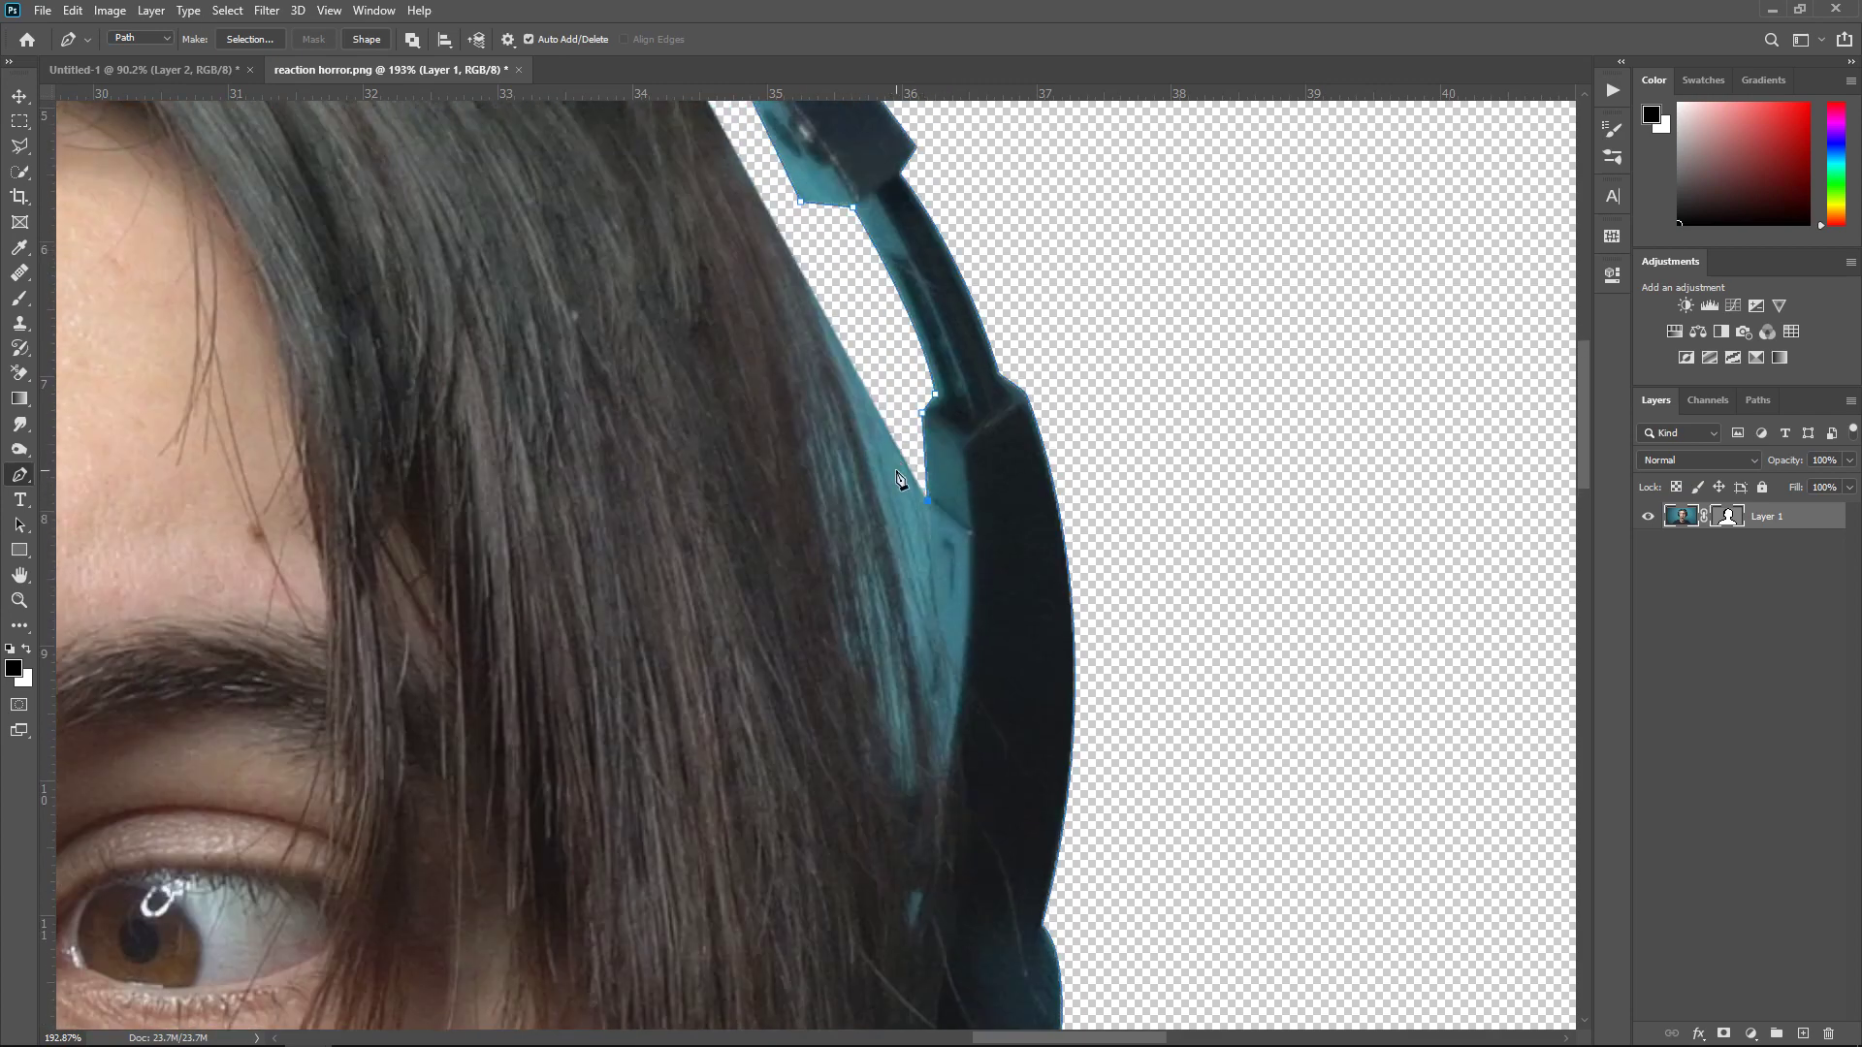
Trace back up along the hair edge to the headband to finish the right headphone gap's cut-out path
click(908, 479)
click(867, 396)
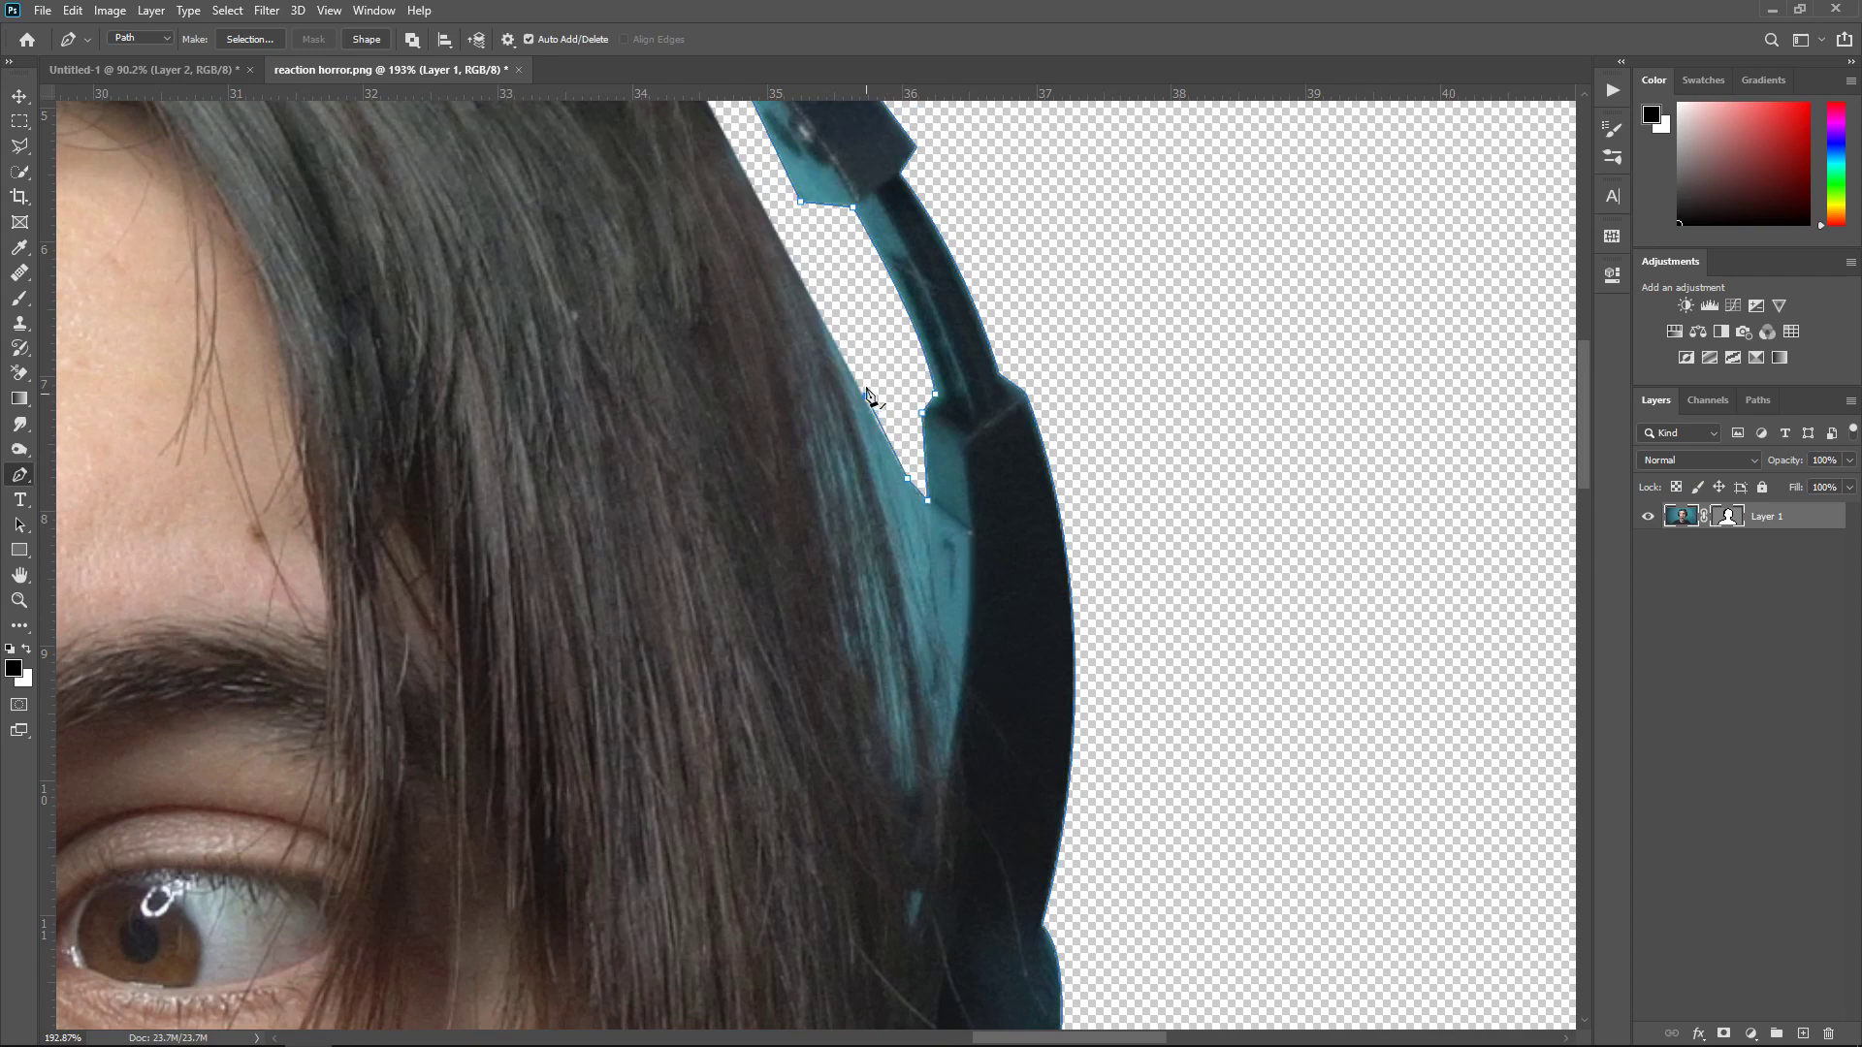
click(854, 340)
click(827, 290)
click(816, 256)
click(774, 184)
scroll(844, 230, up, 2)
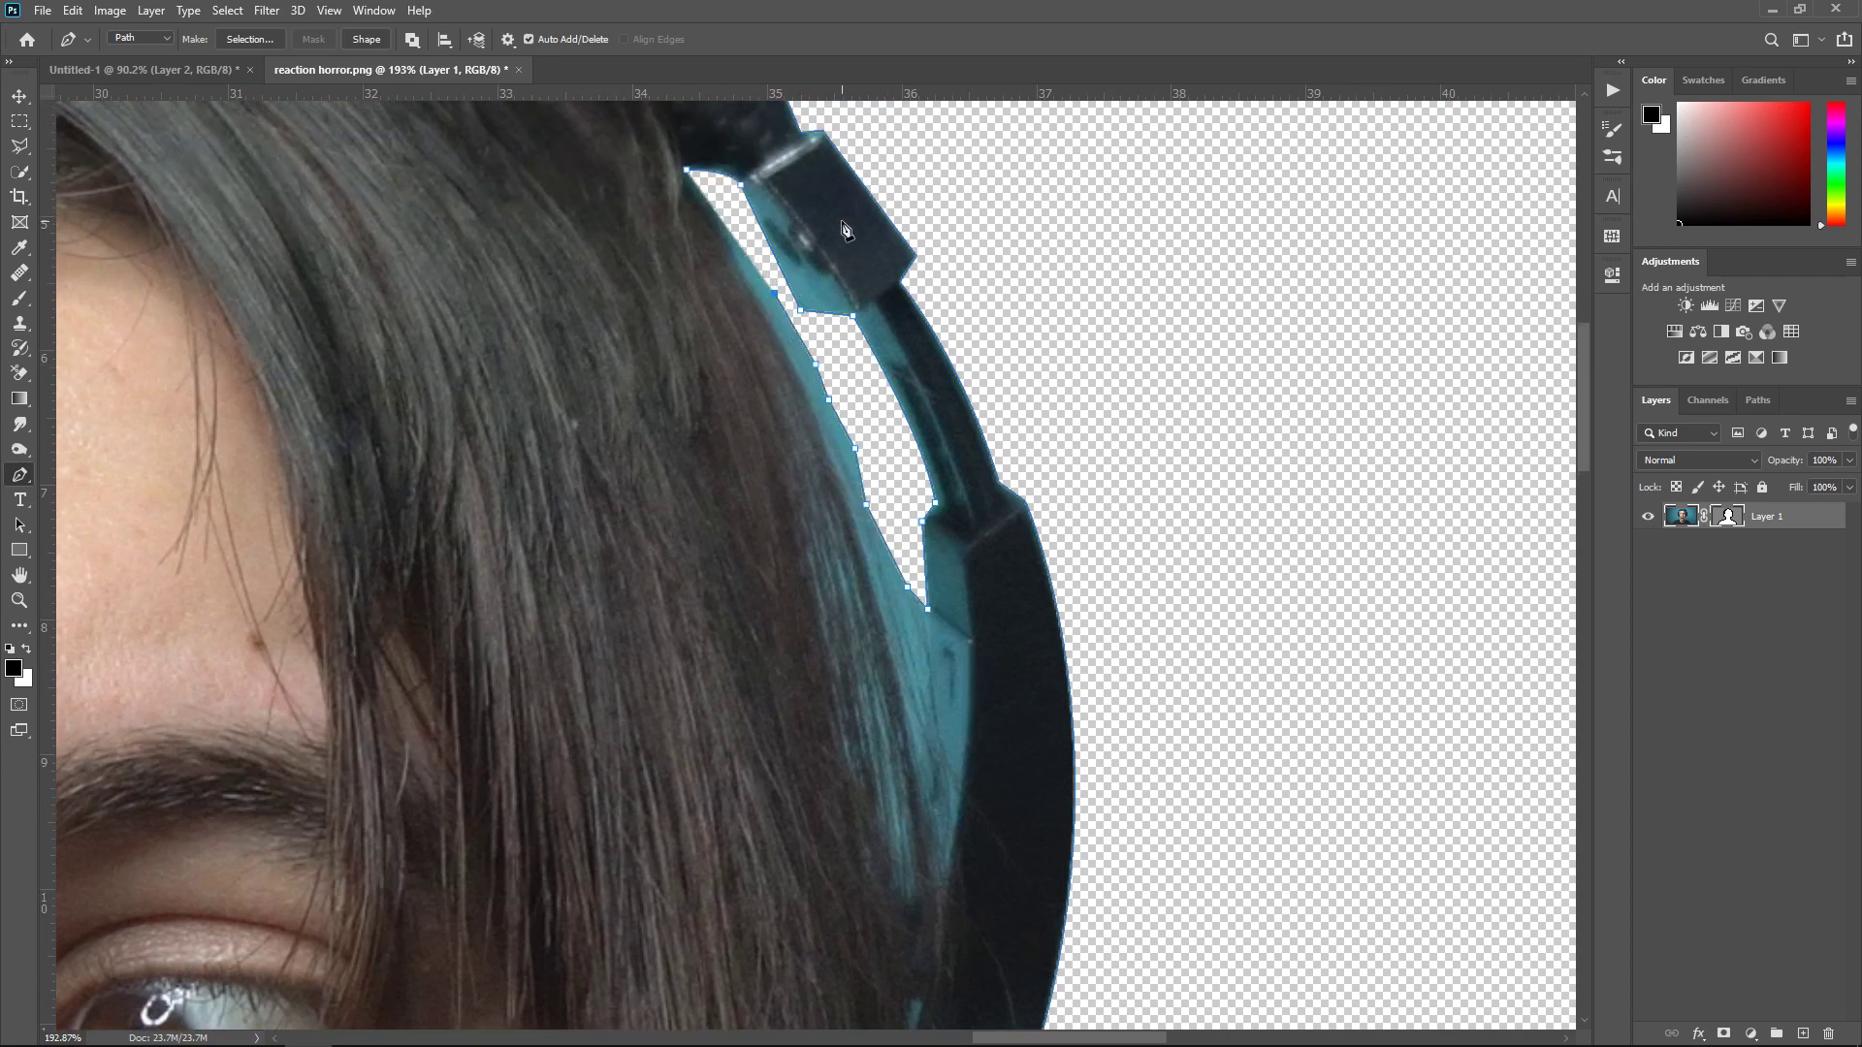
scroll(725, 230, down, 1)
key(Escape)
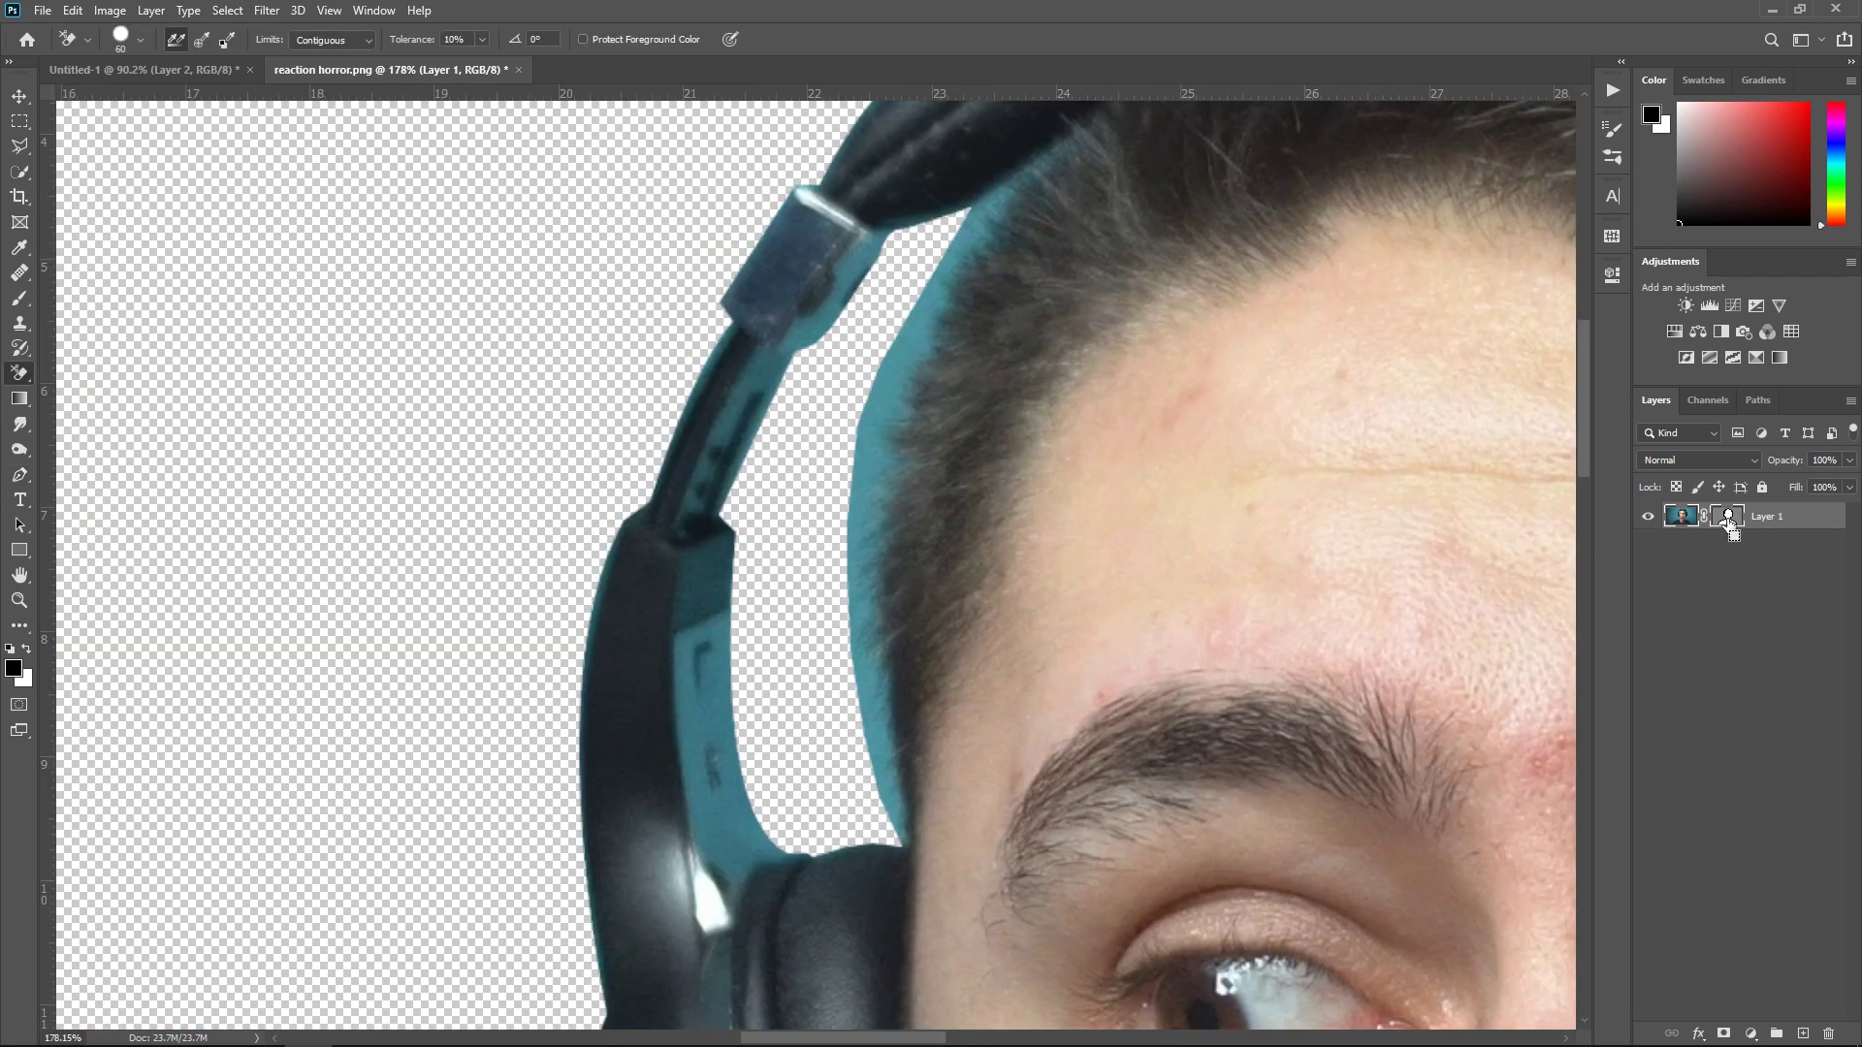
Load Layer 1's mask as a selection and open it in Select and Mask
ctrl+click(1728, 519)
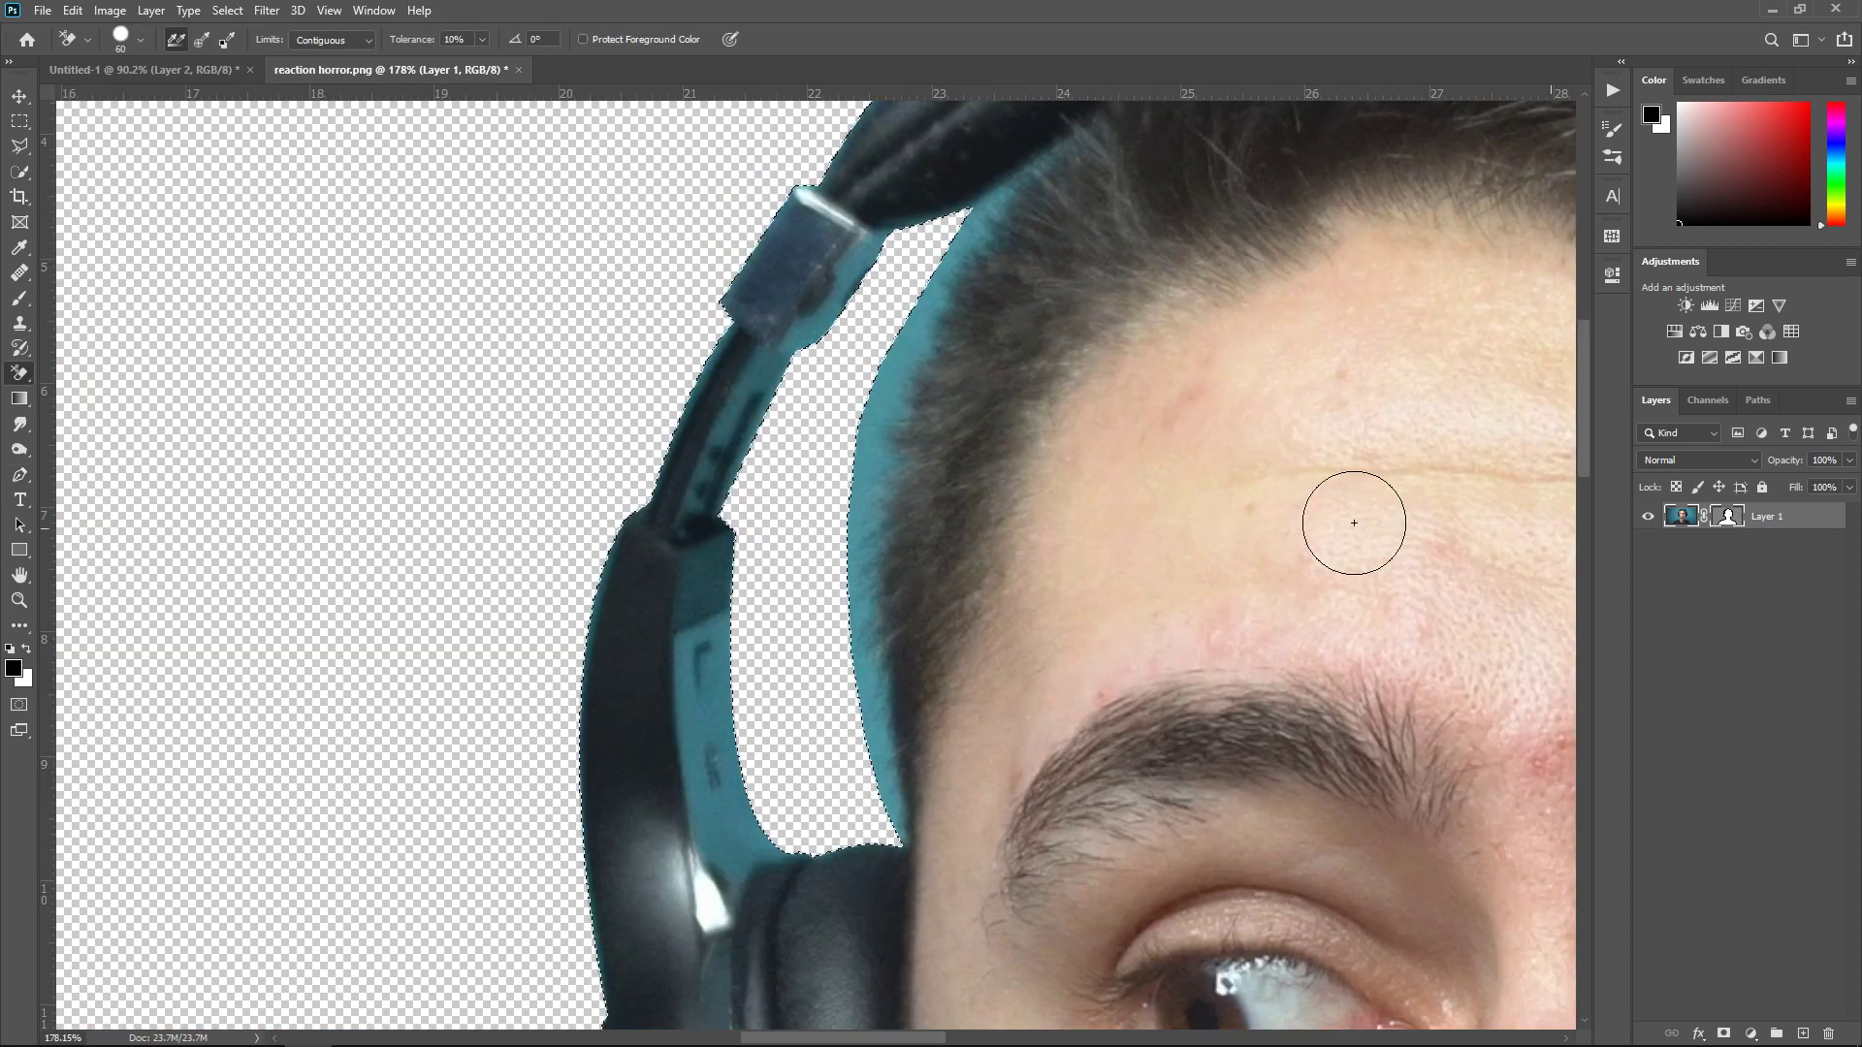
click(23, 122)
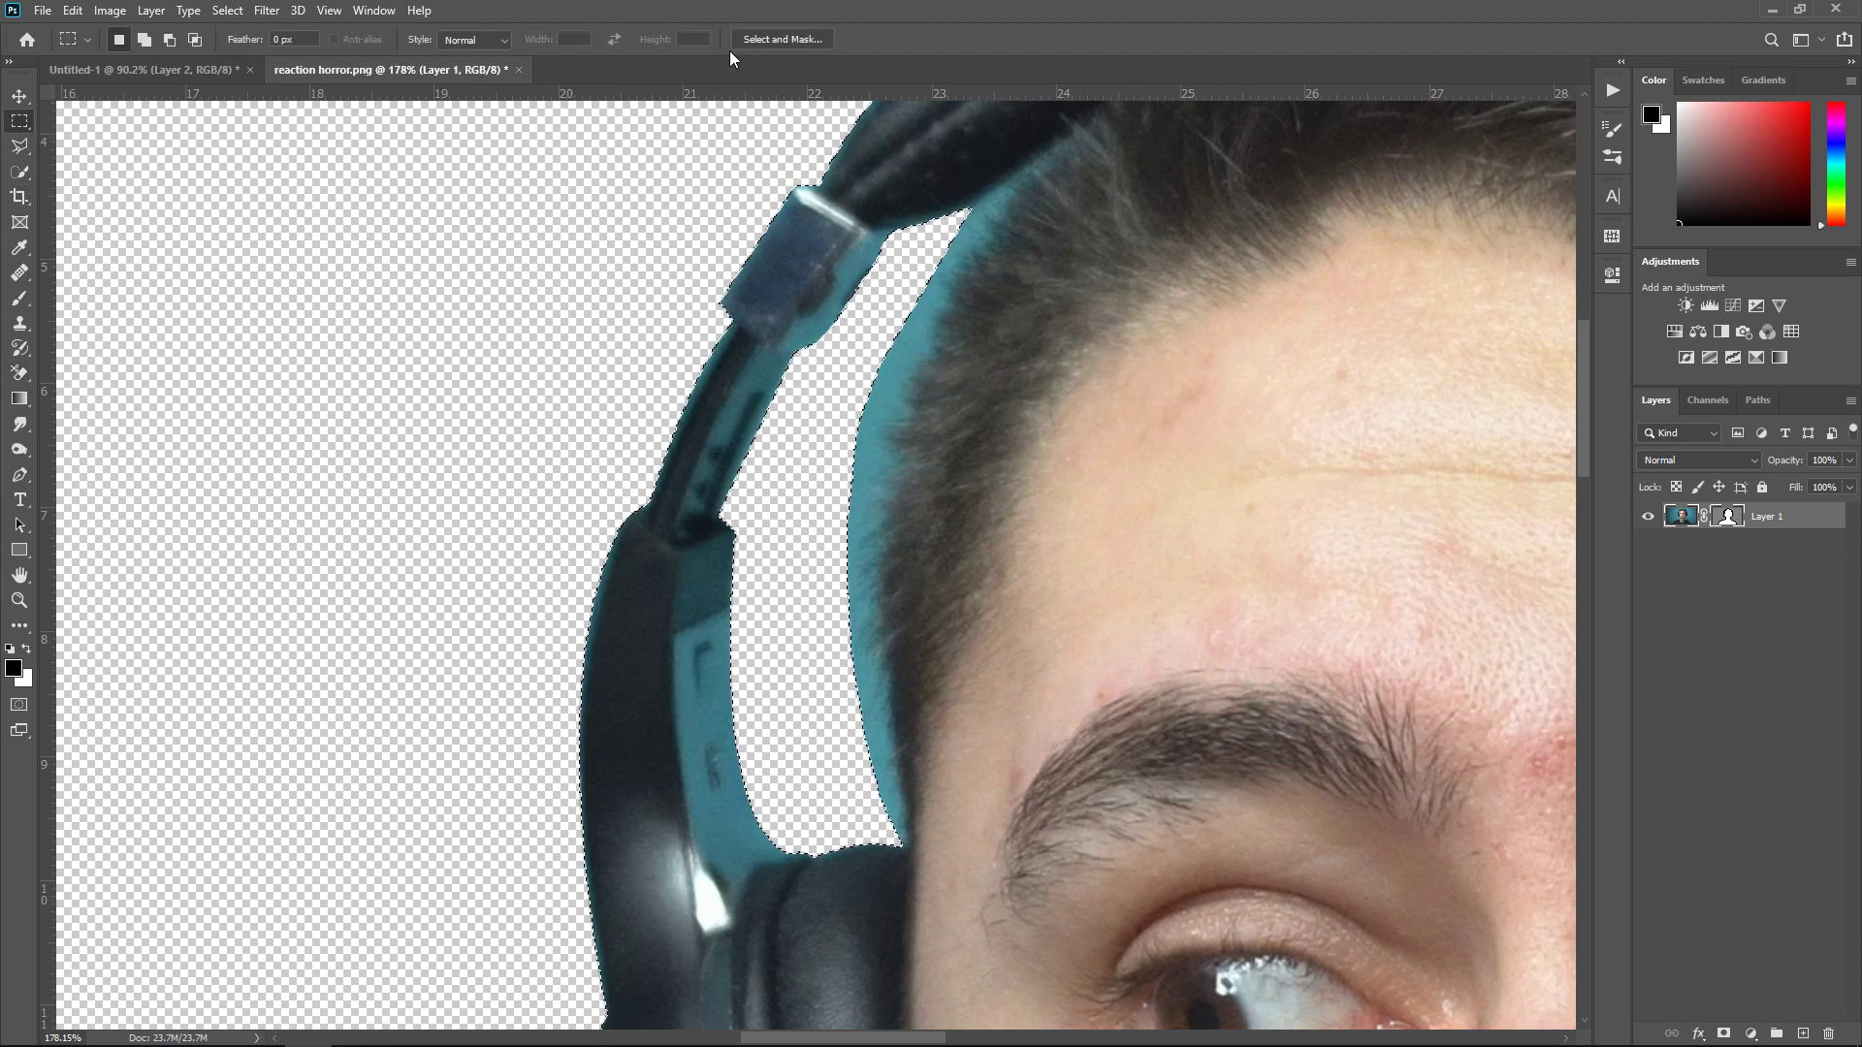
click(758, 39)
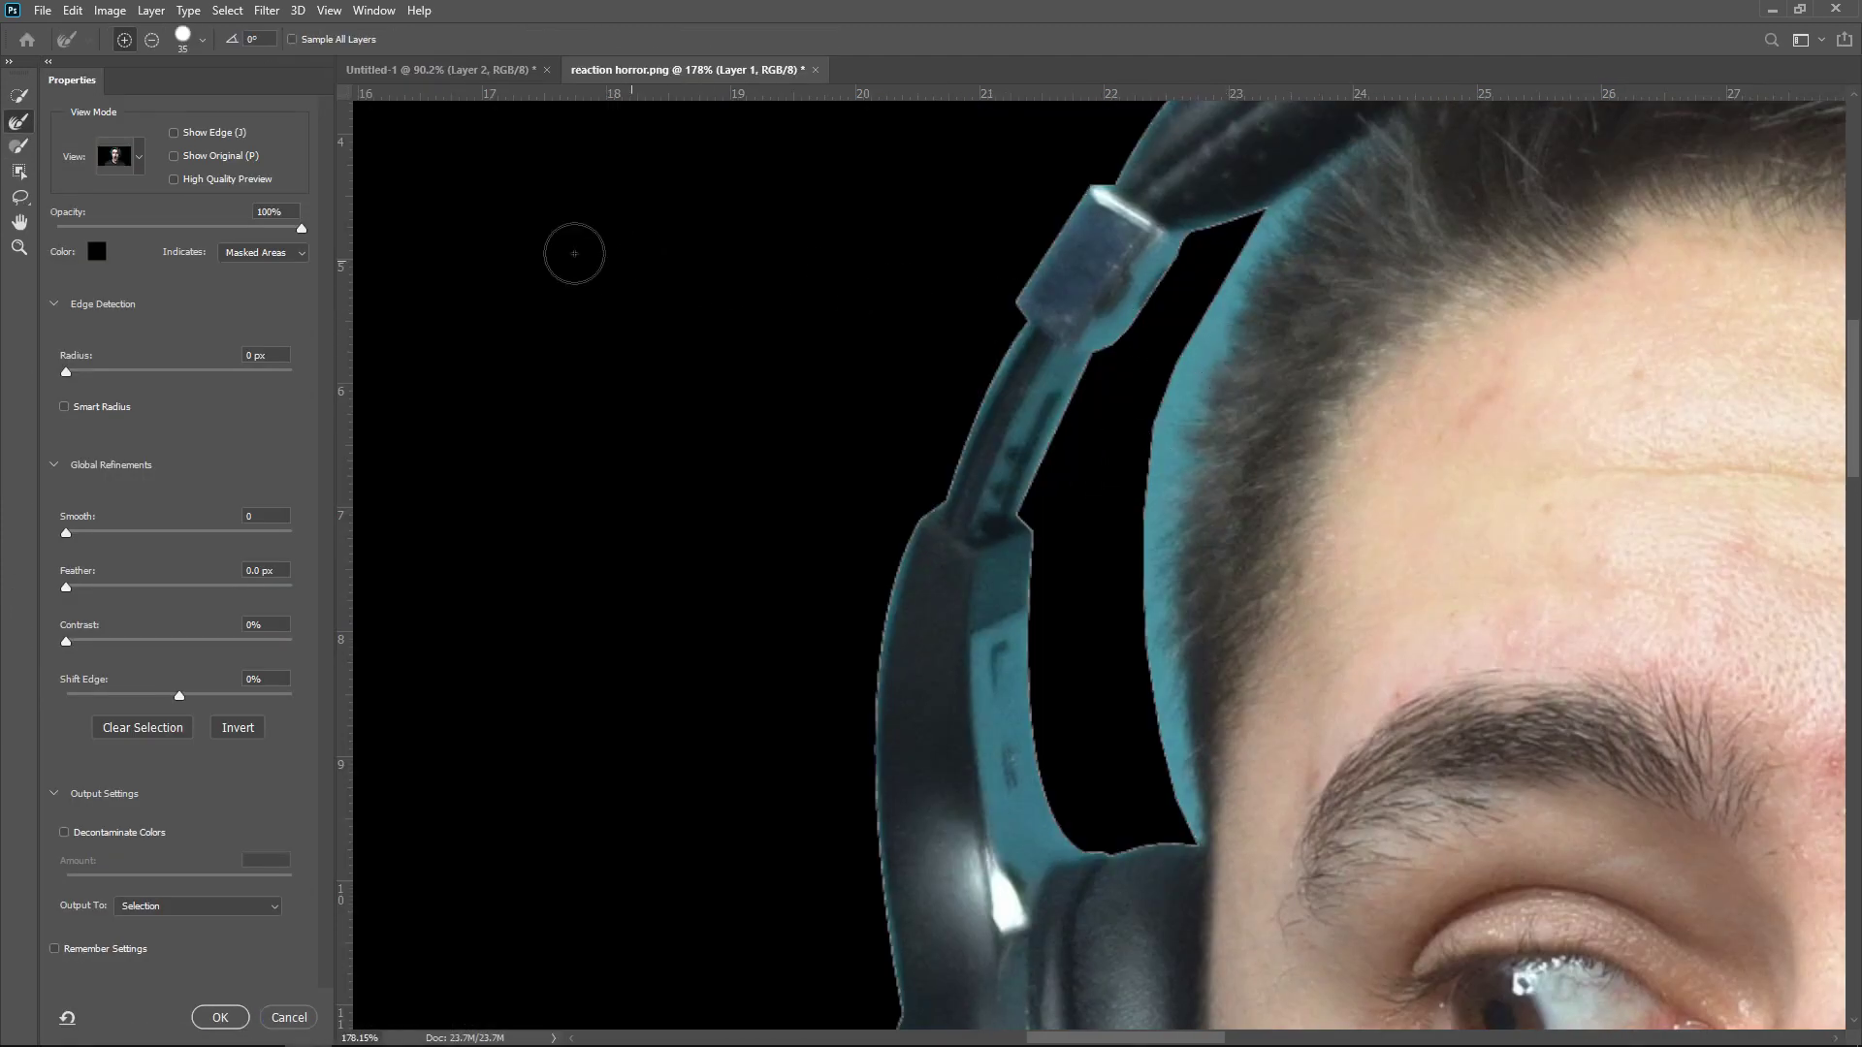
Brush with the Refine Edge tool along the hair edges inside both headphone gaps to remove the teal background
click(19, 121)
mouse_move(1236, 221)
mouse_down()
mouse_move(1184, 453)
mouse_move(1173, 392)
mouse_move(1161, 472)
mouse_move(1149, 667)
mouse_move(1193, 844)
mouse_up()
mouse_move(1231, 471)
mouse_down()
mouse_move(1251, 365)
mouse_move(1154, 505)
mouse_move(1242, 450)
mouse_move(1232, 297)
mouse_move(1319, 179)
mouse_up()
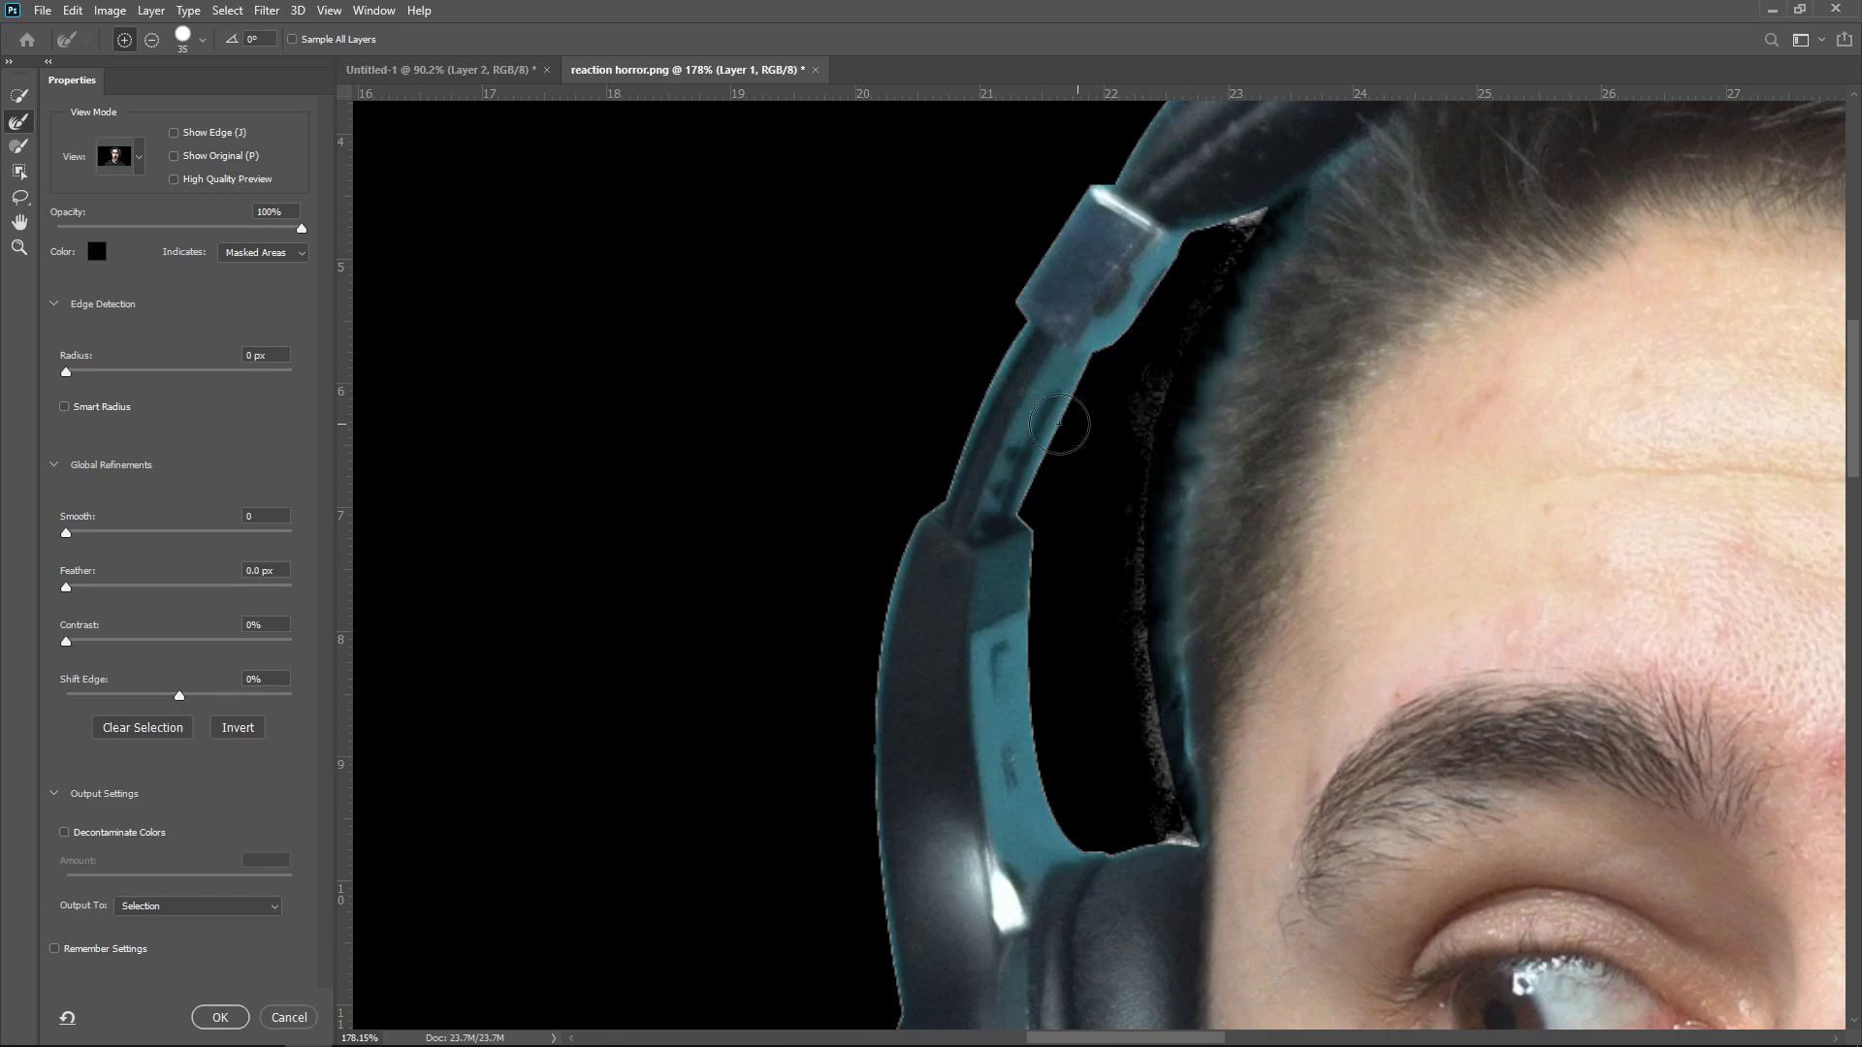
scroll(1067, 427, right, 5)
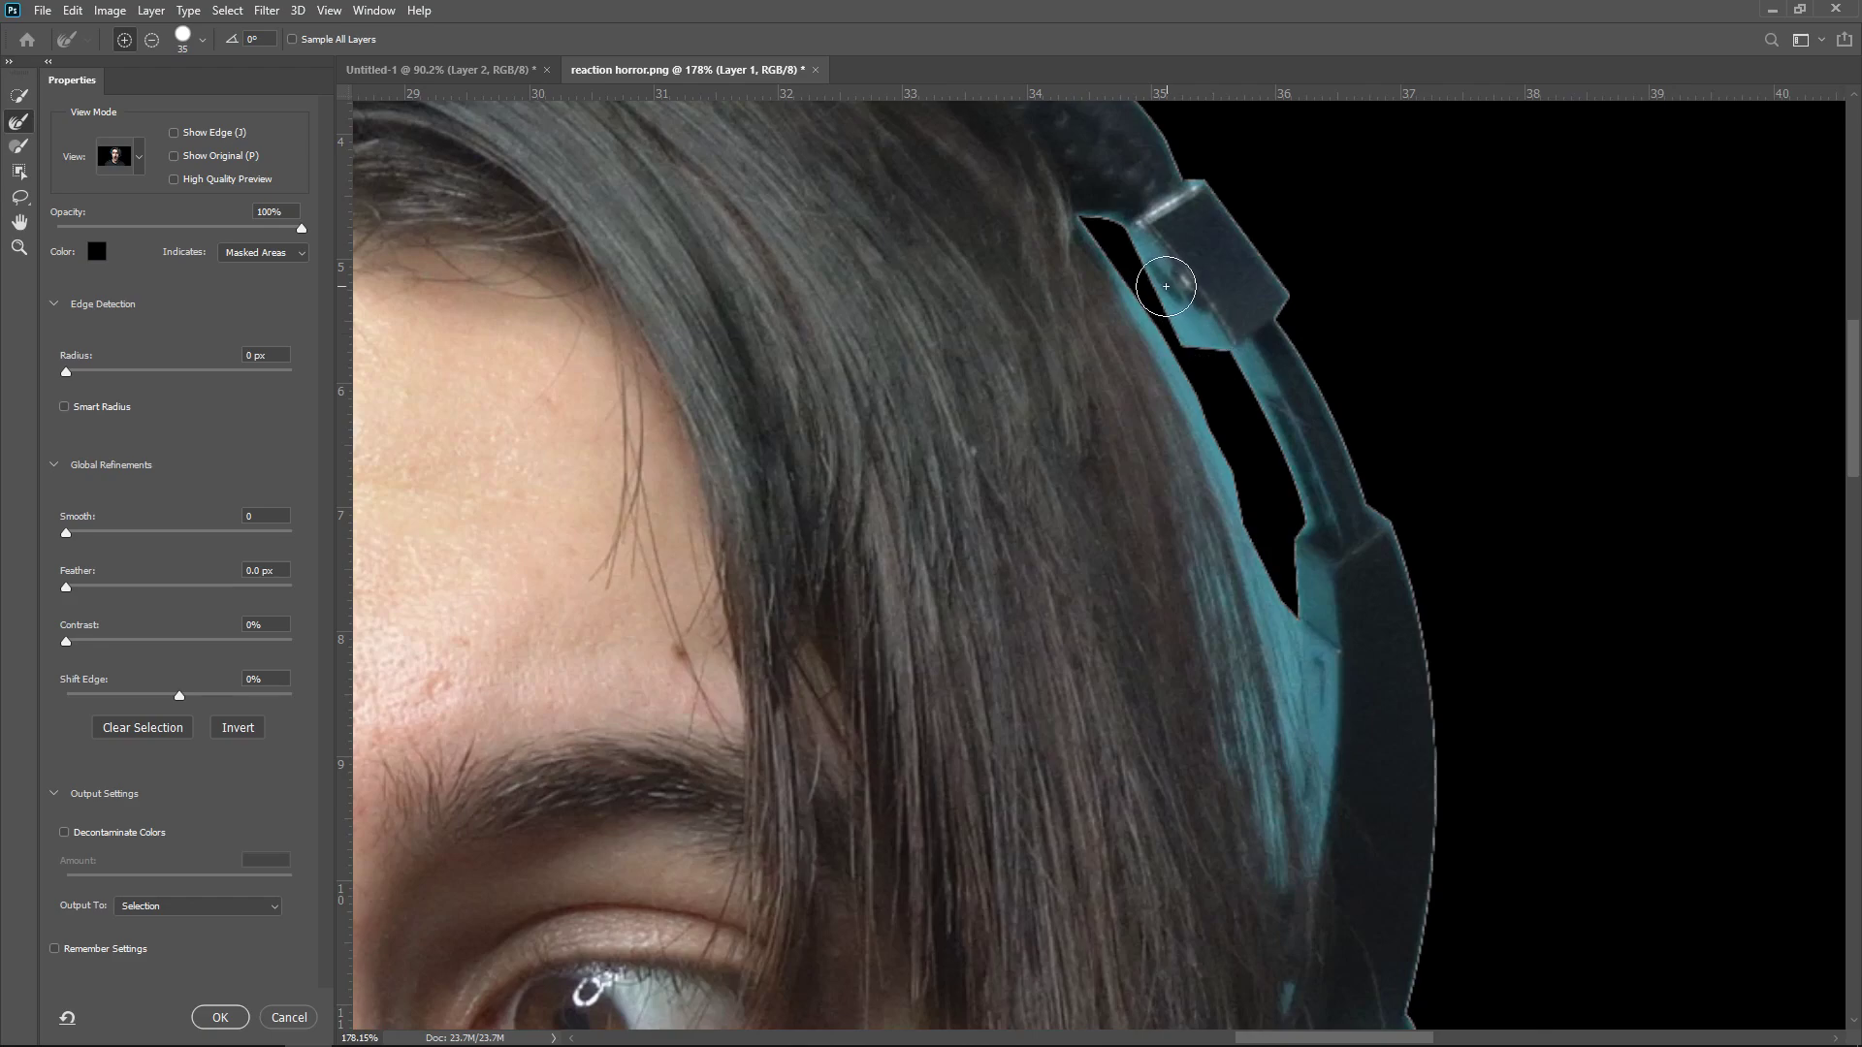
mouse_move(1159, 335)
mouse_down()
mouse_move(1116, 247)
mouse_move(1278, 617)
mouse_move(1290, 691)
mouse_up()
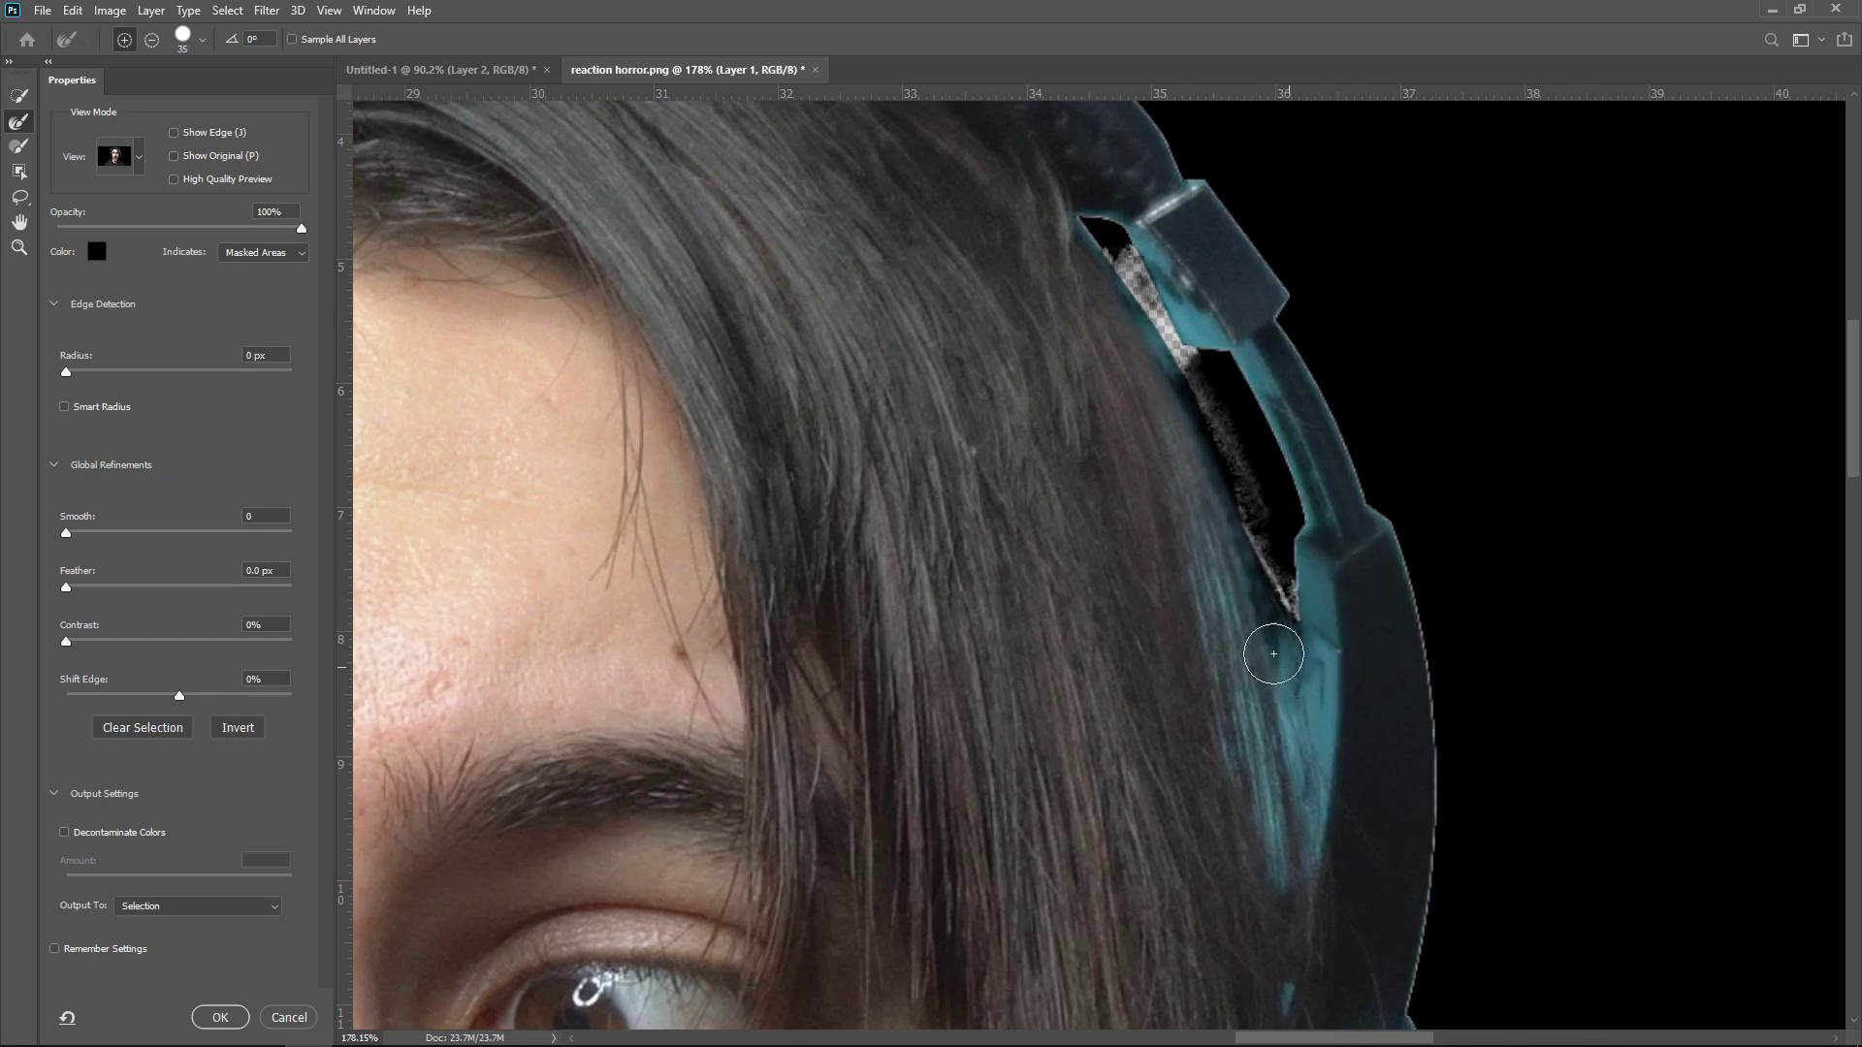
Output the refined selection to a new layer with layer mask
click(168, 912)
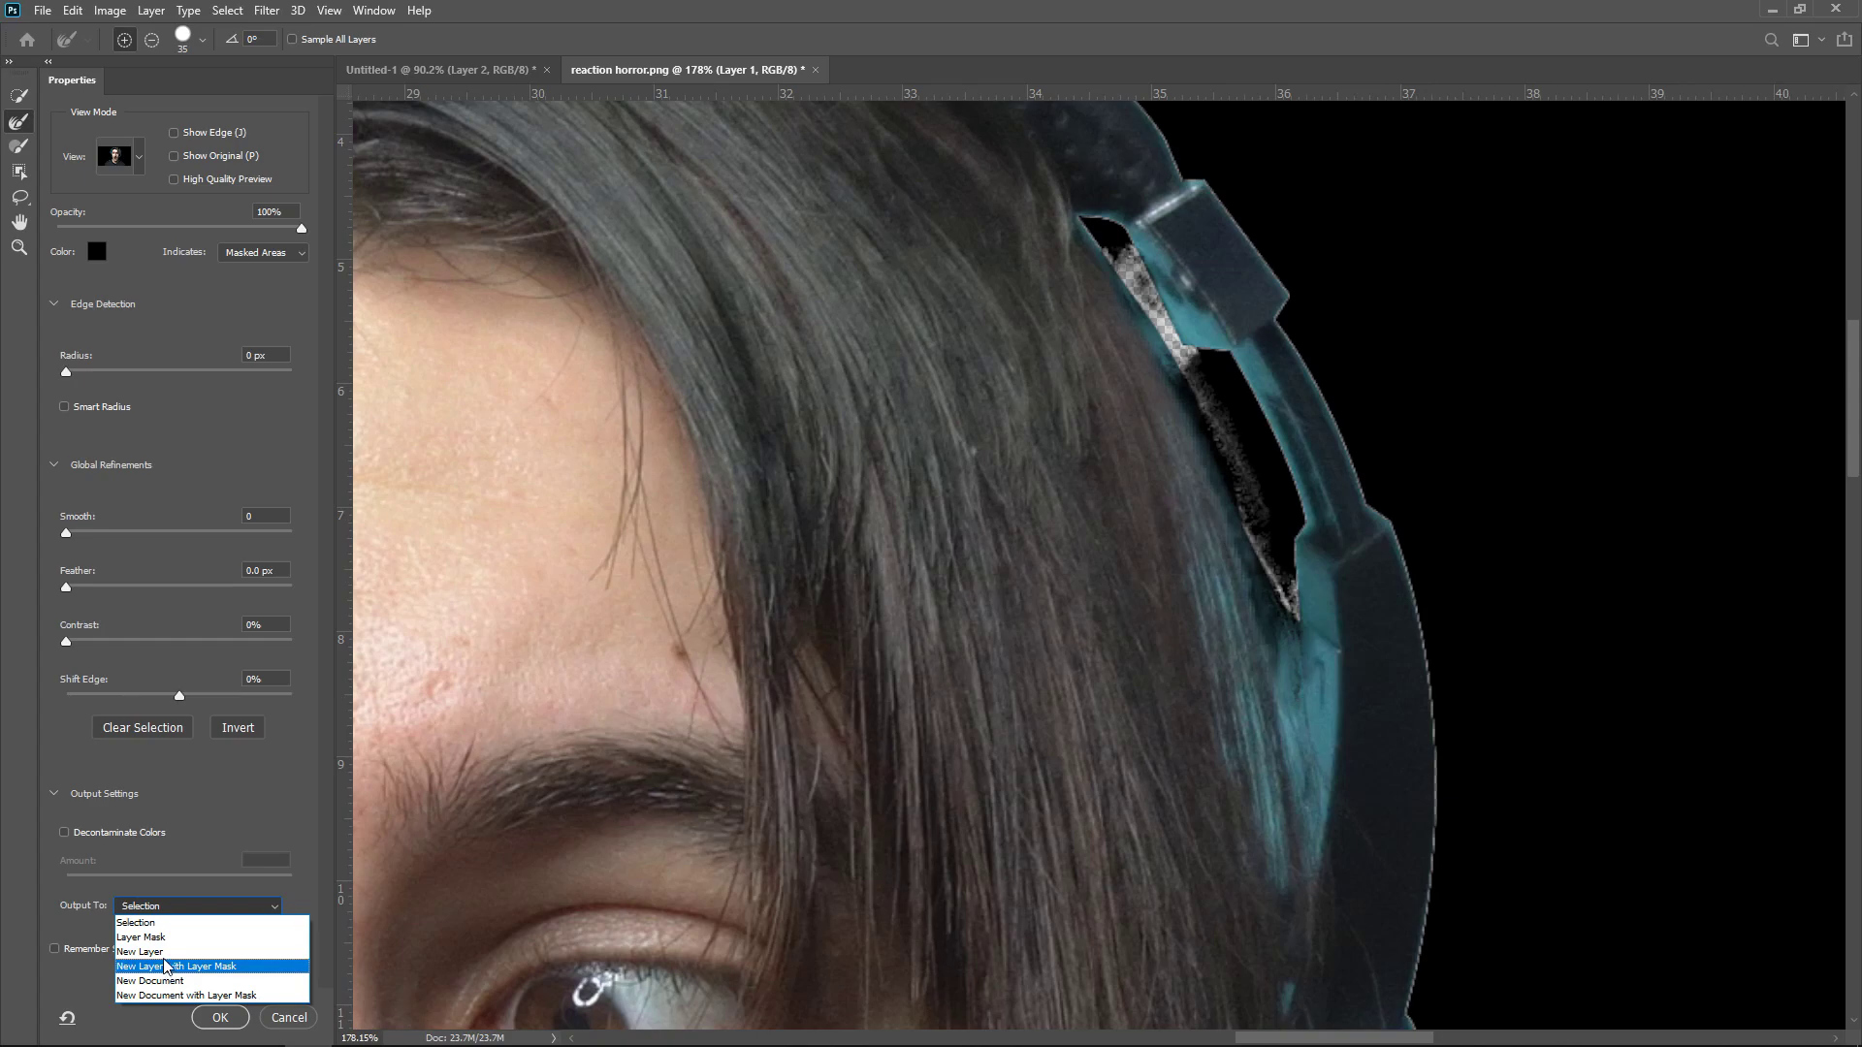
click(180, 960)
click(219, 1017)
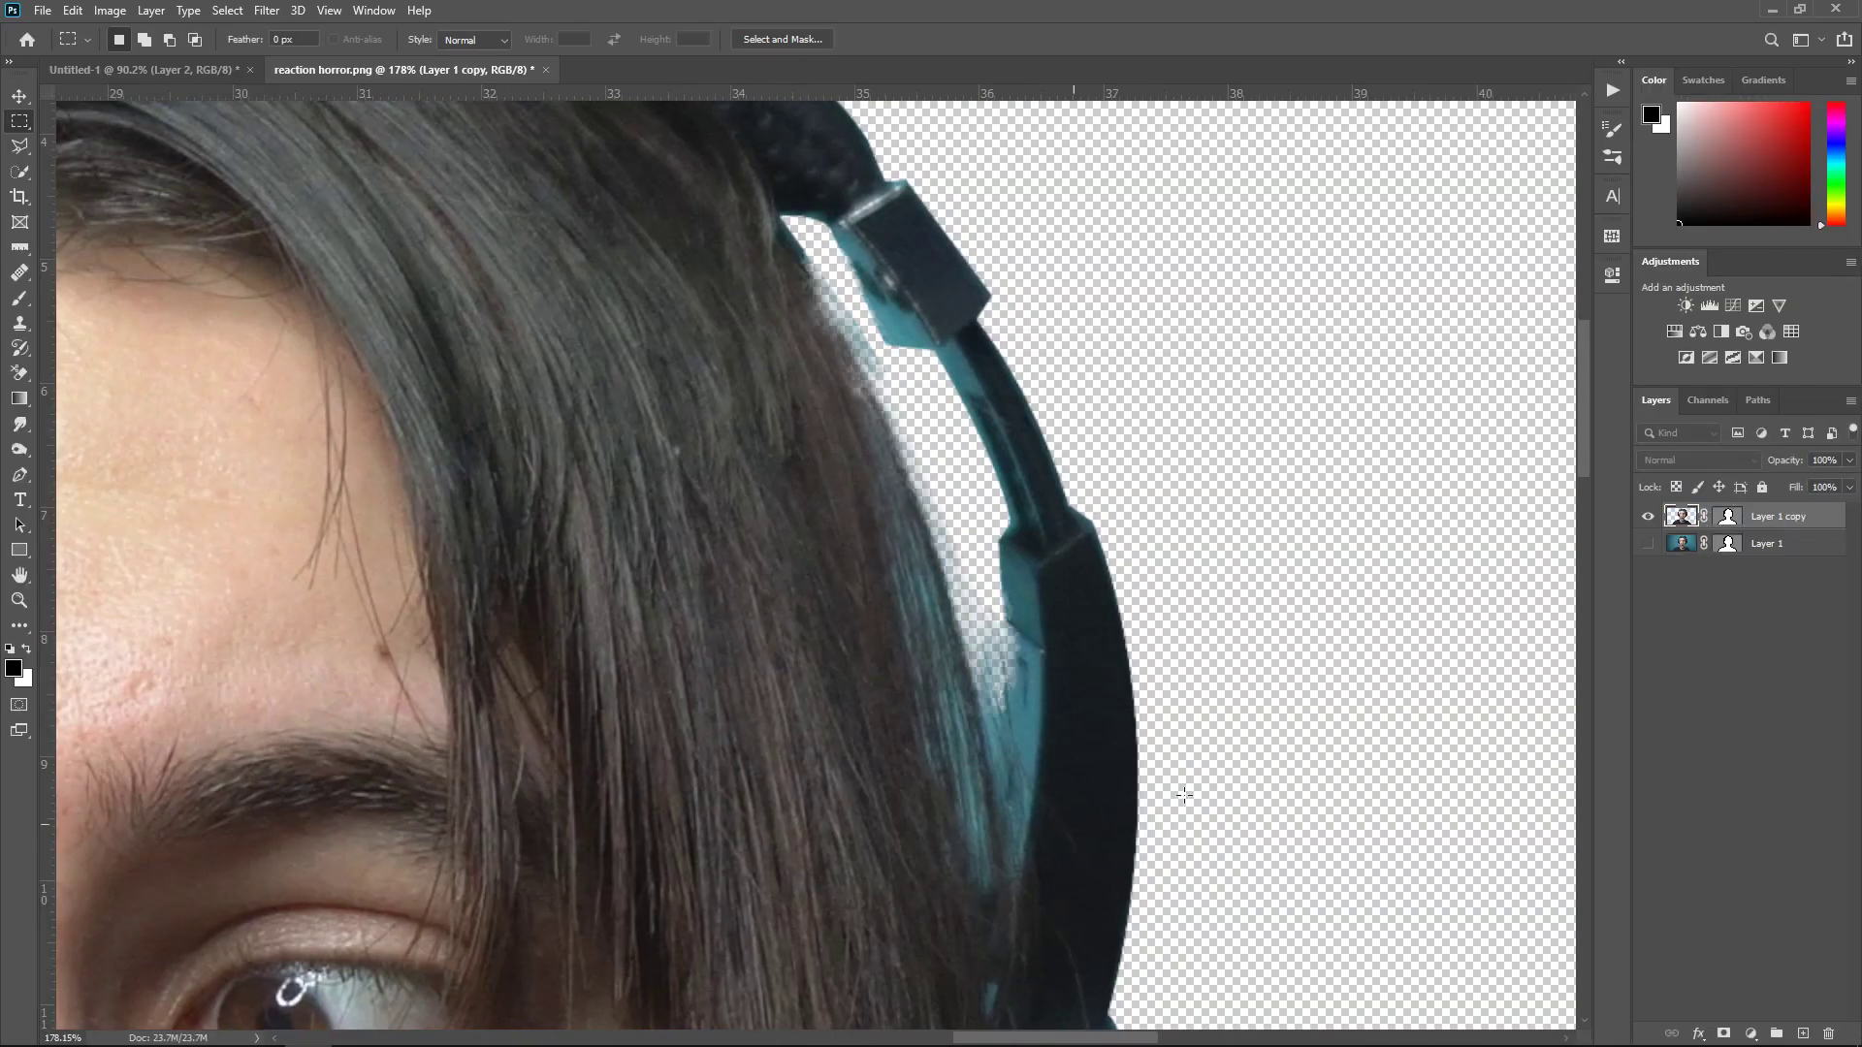
Outline the damaged inner edge of the right headphone arm with the Pen tool and make it a selection with 0-pixel feather
scroll(1059, 498, up, 5)
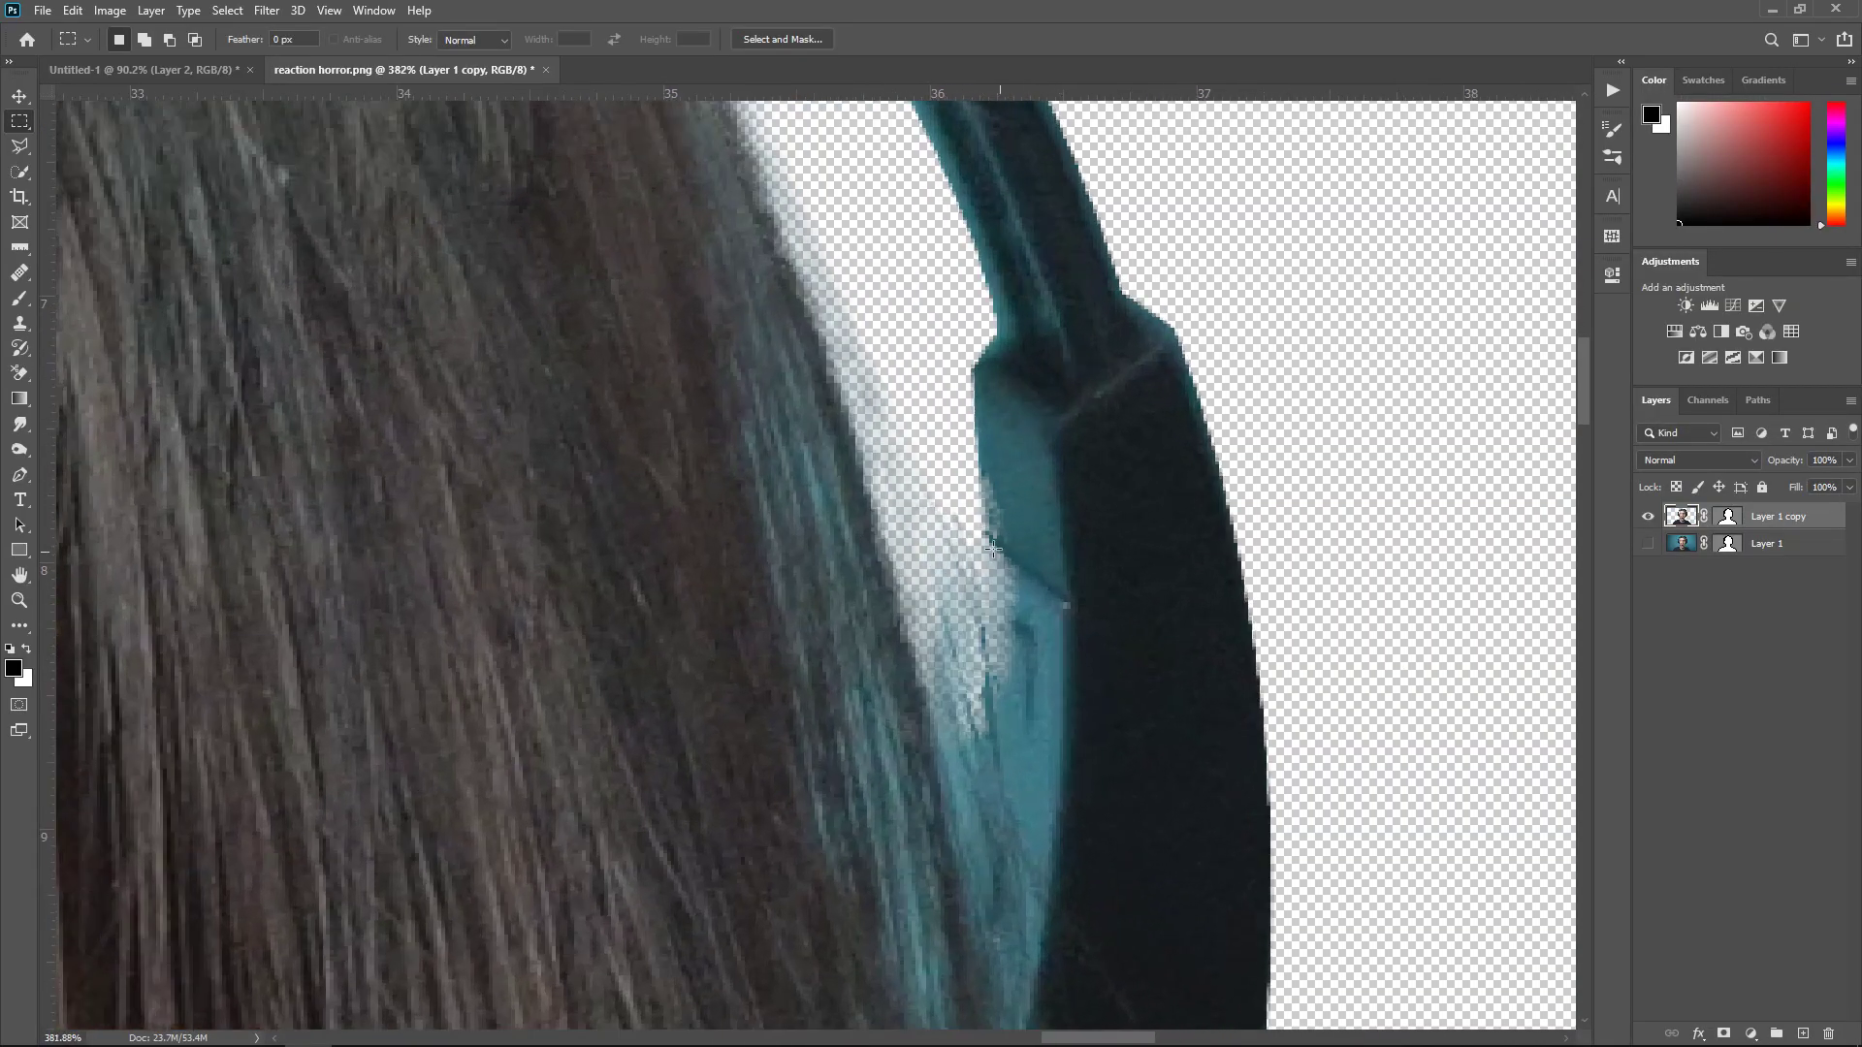
scroll(1013, 648, down, 2)
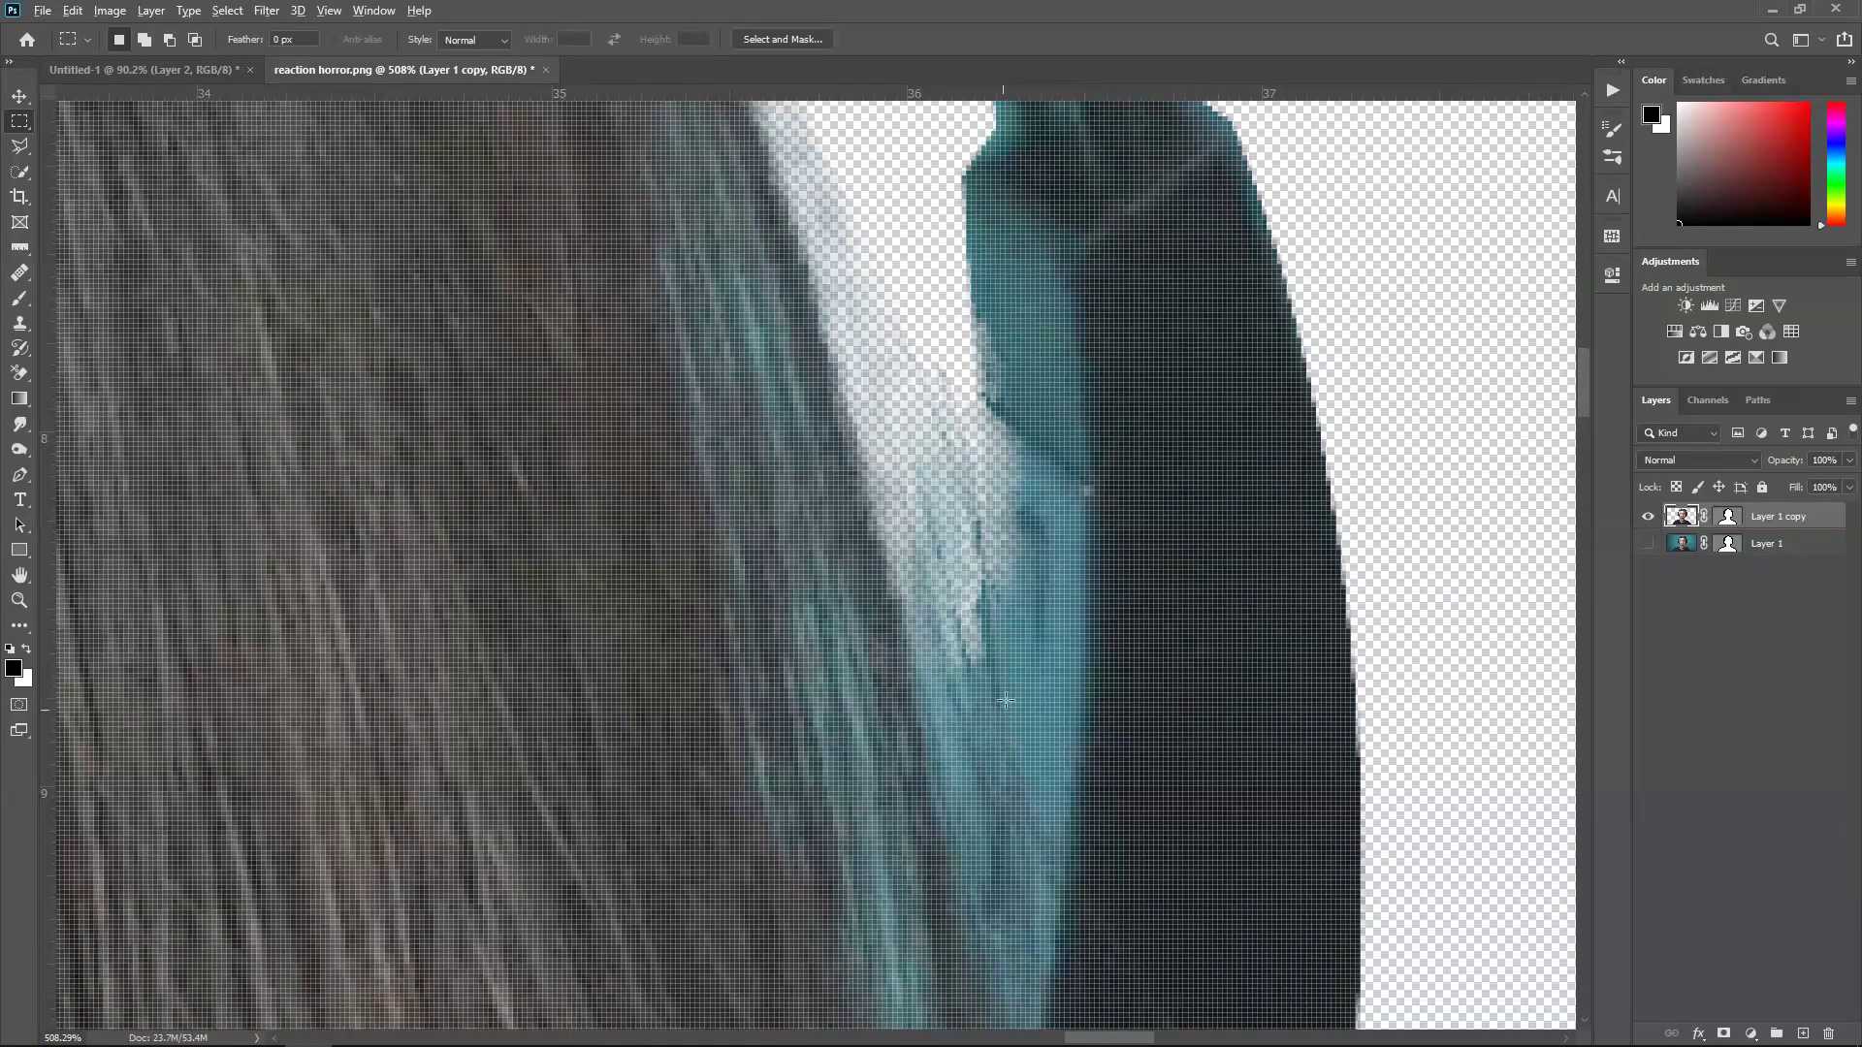
key(p)
click(988, 470)
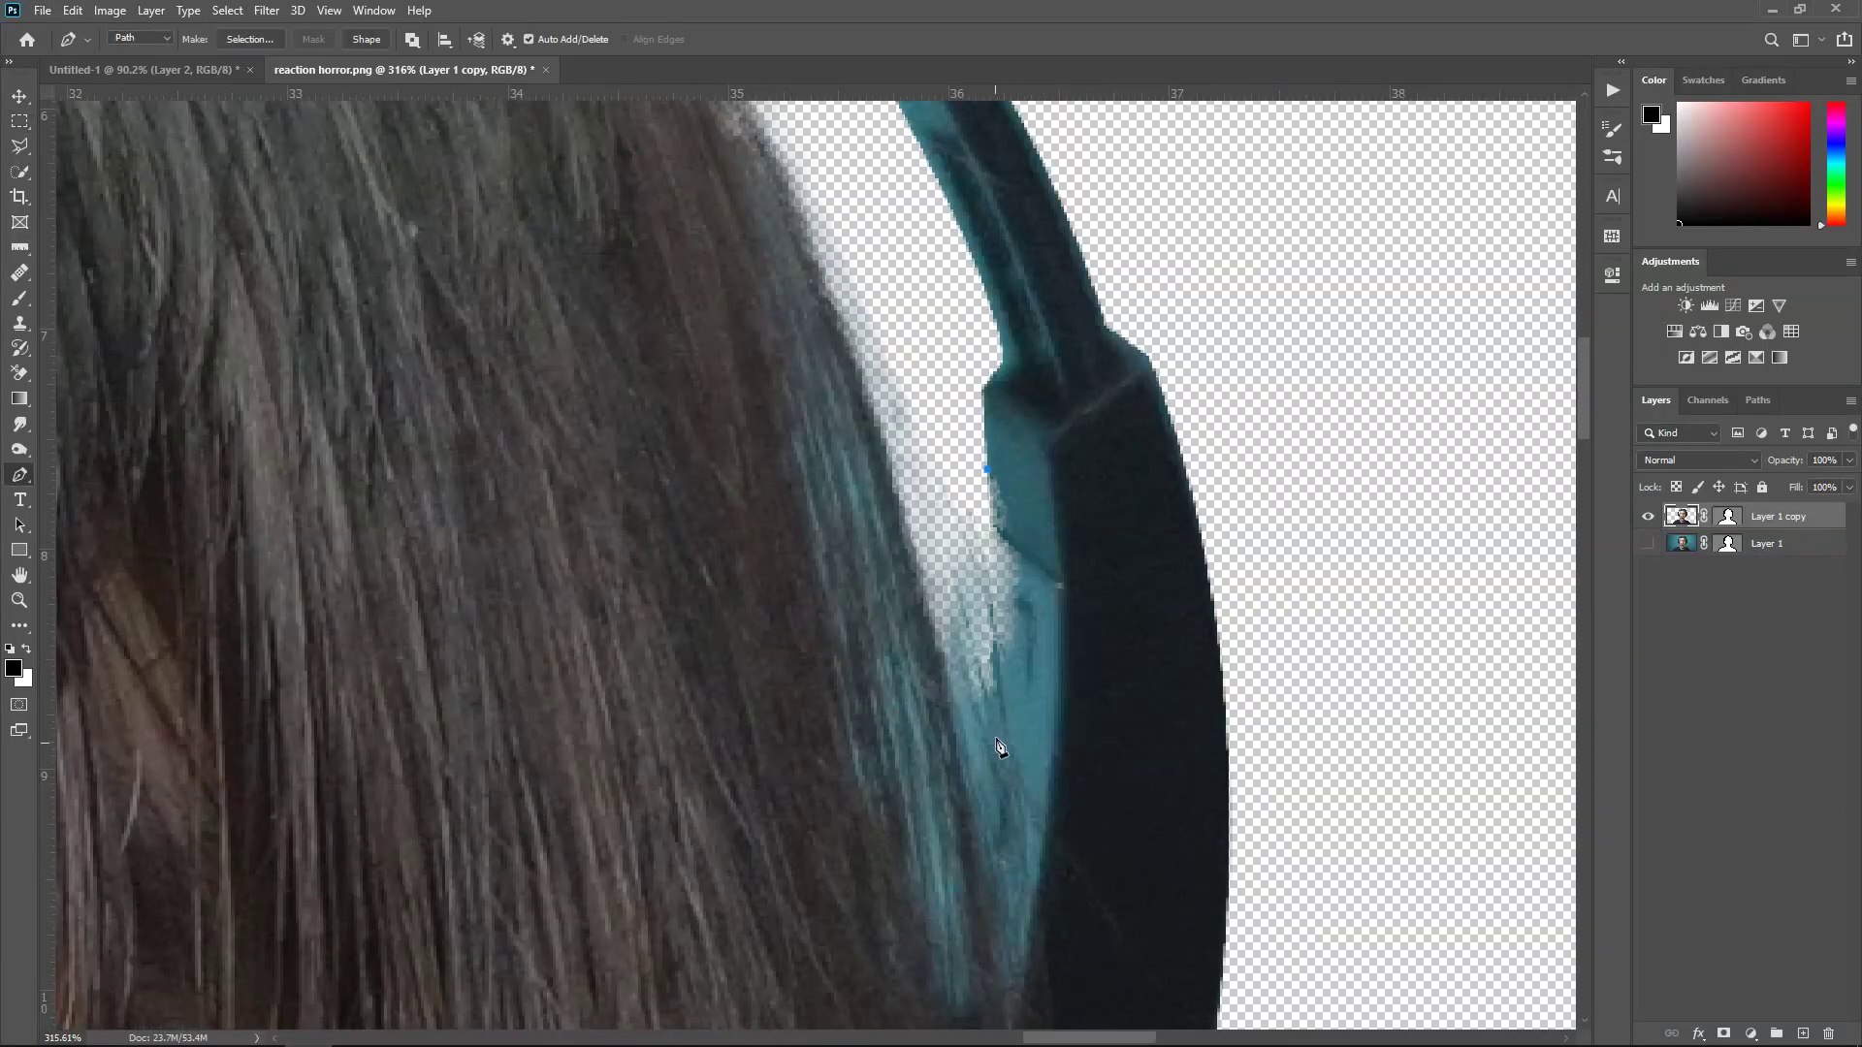
drag(993, 672, 946, 726)
key(ctrl+z)
click(250, 38)
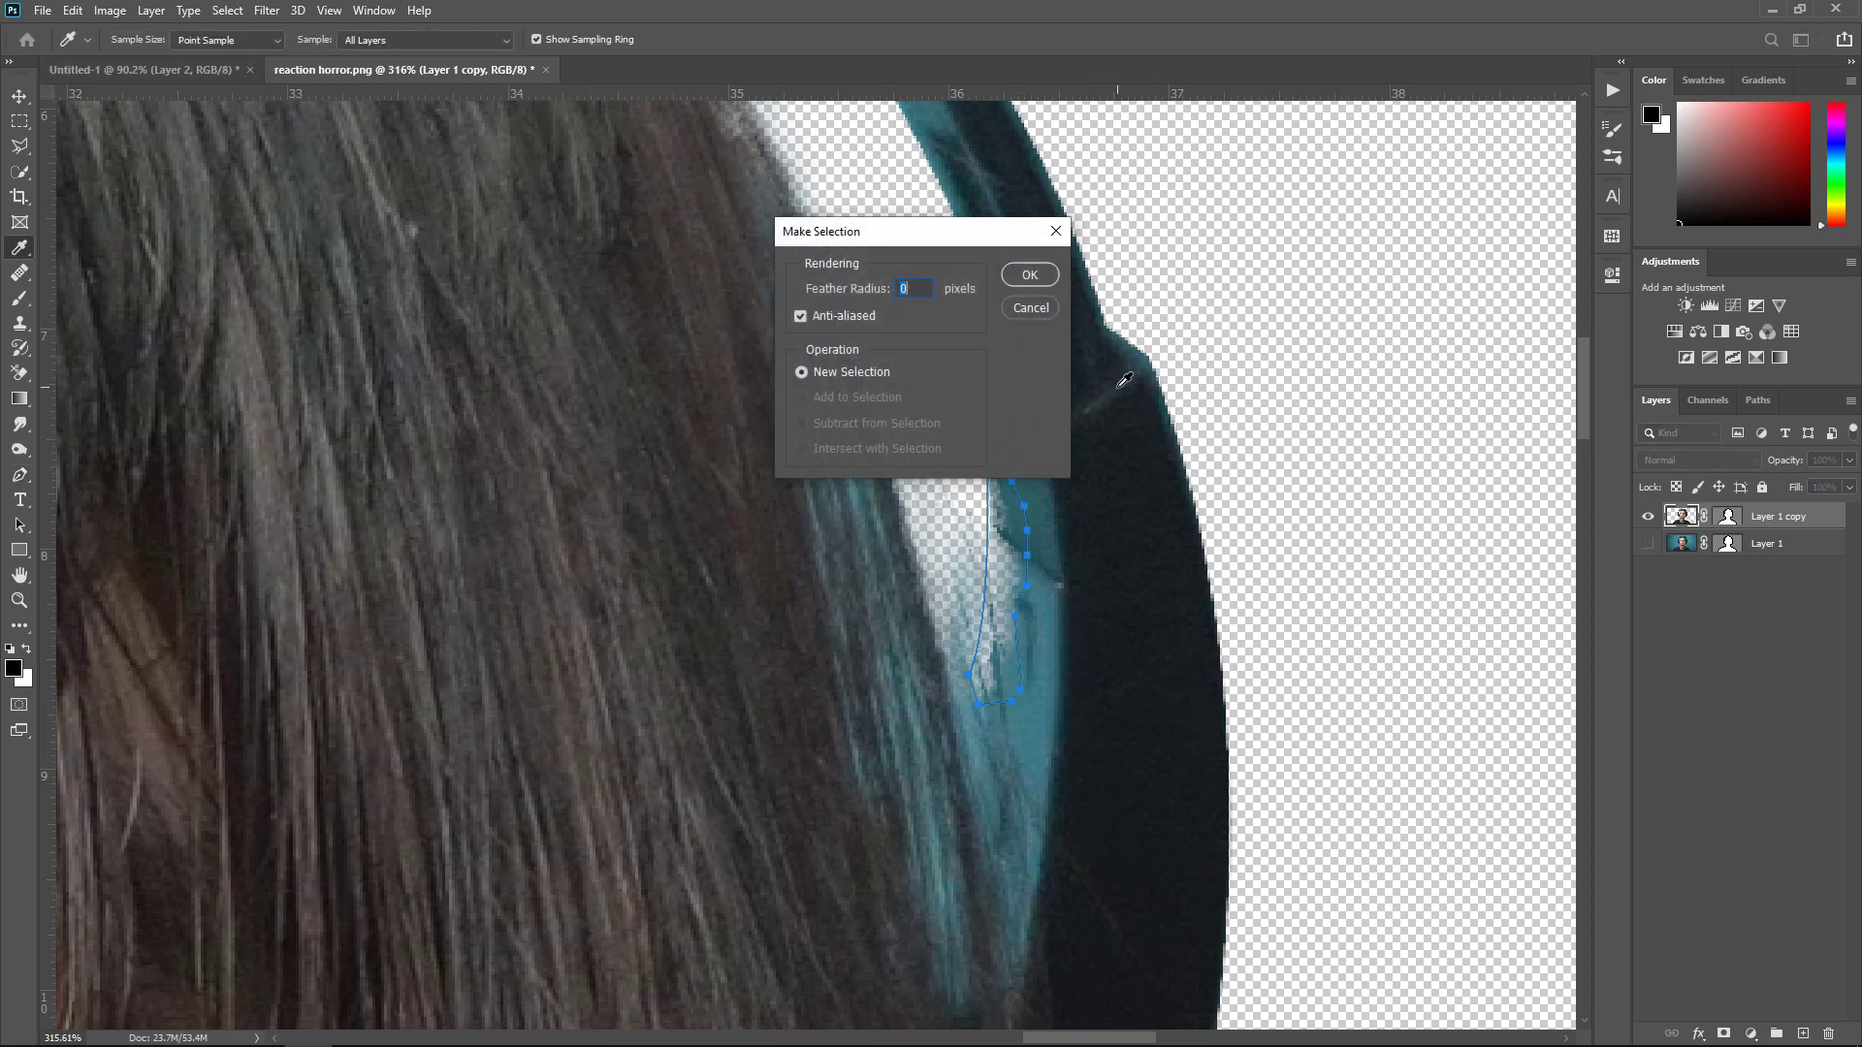
click(1029, 277)
Repair the selected area of the right headphone arm with the Healing Brush, sampling the intact teal surface beside it, and deselect
scroll(1125, 630, up, 2)
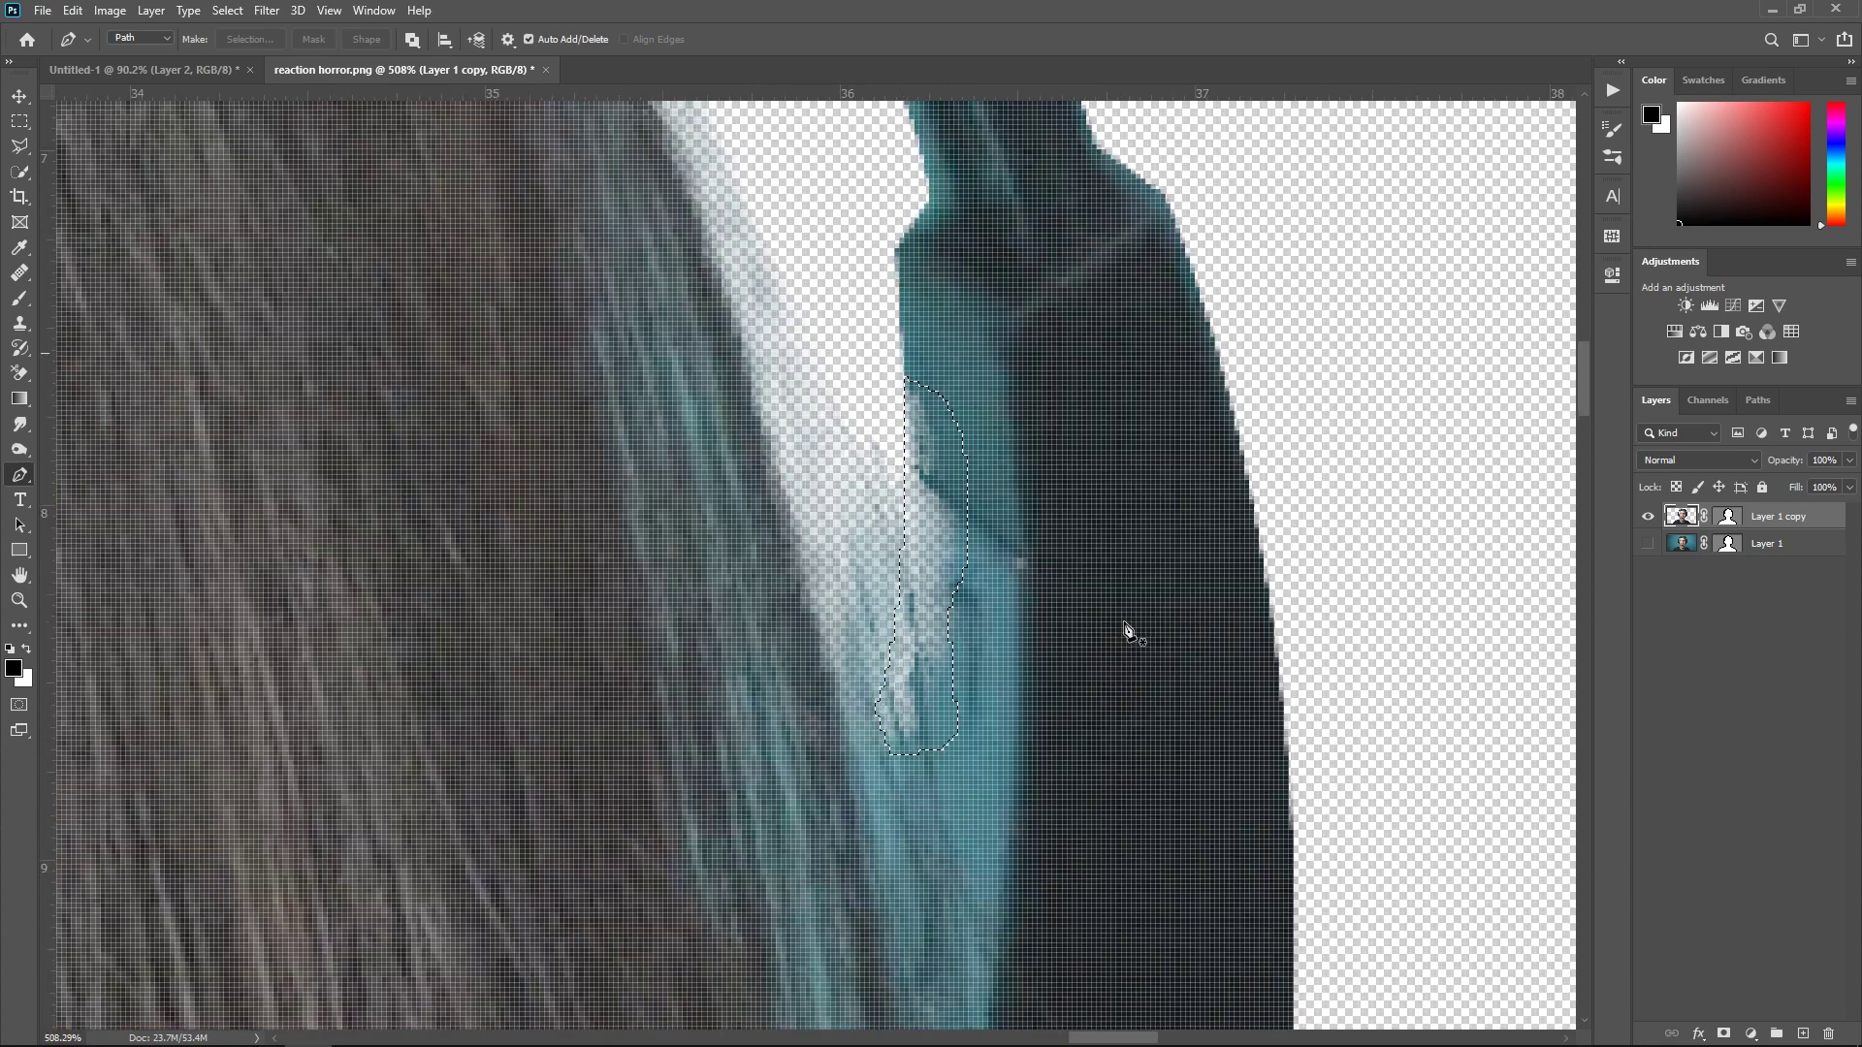
scroll(1125, 631, down, 1)
key(j)
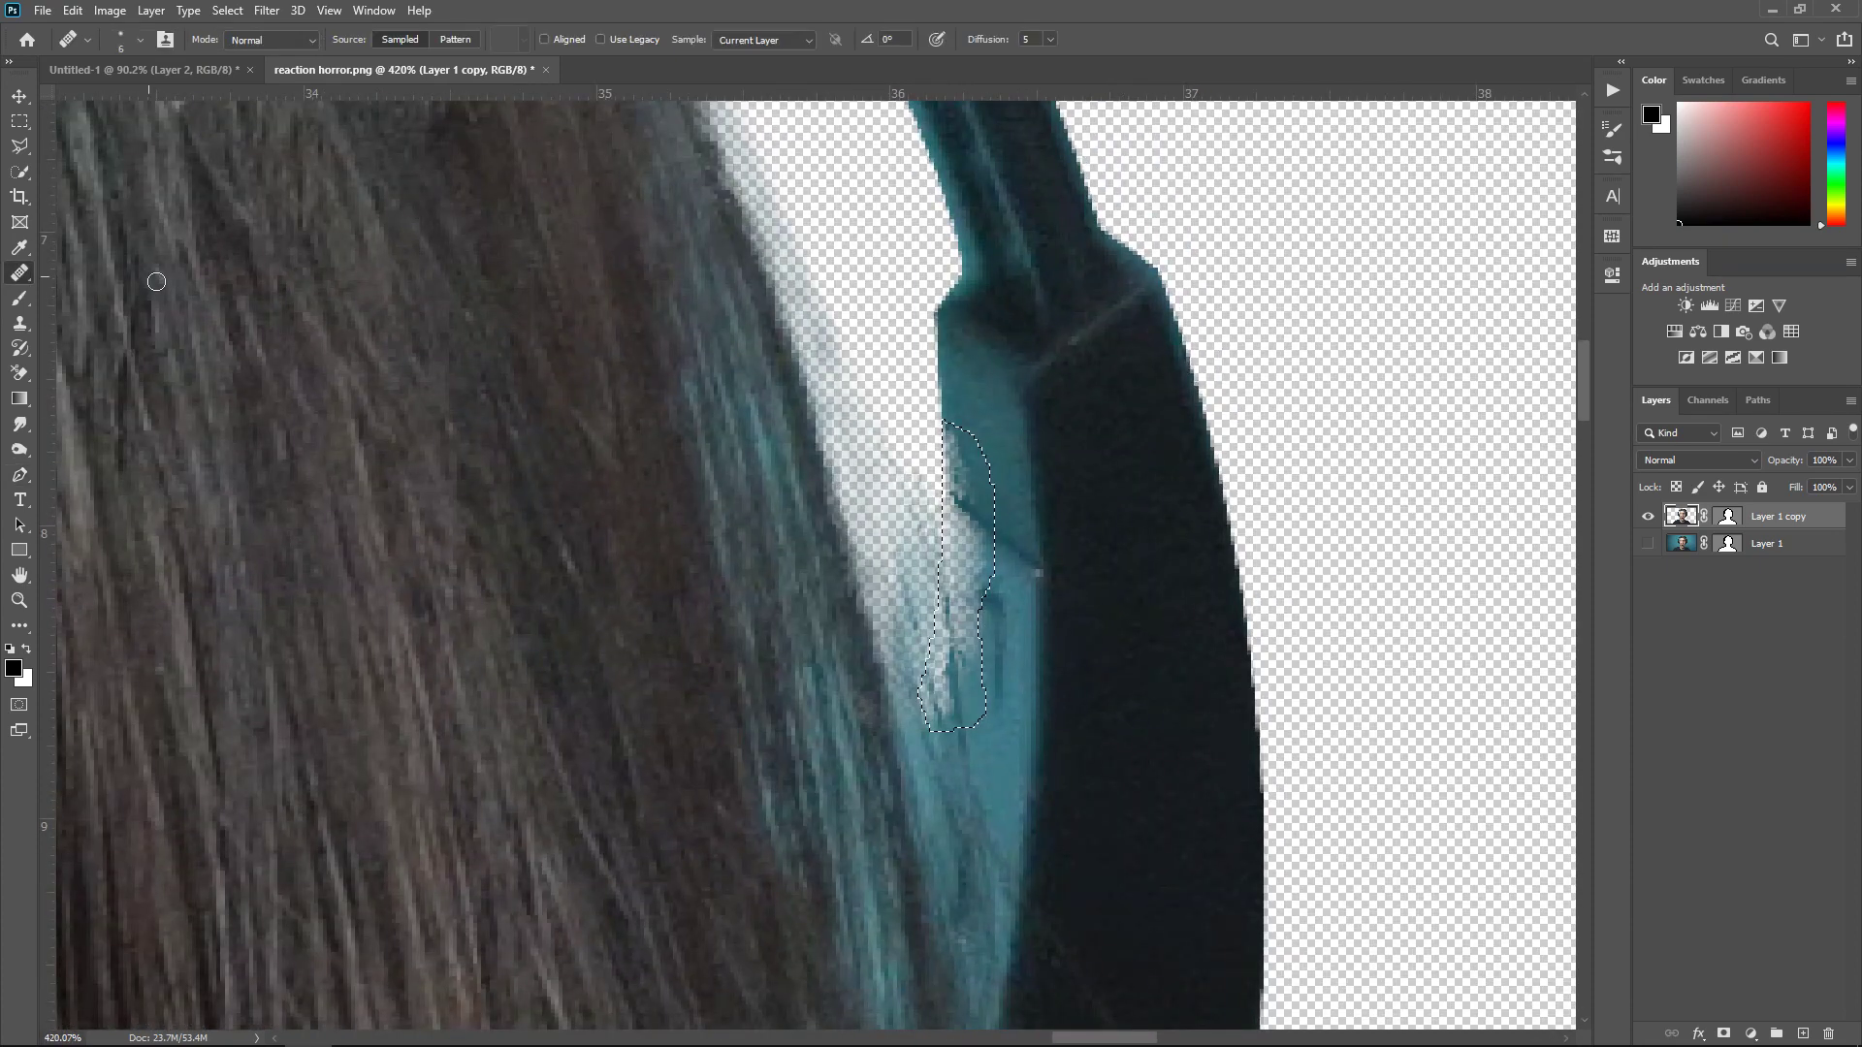
alt+click(1005, 452)
mouse_move(979, 483)
mouse_down()
mouse_move(954, 440)
mouse_move(961, 563)
mouse_up()
alt+click(997, 690)
drag(937, 631, 957, 689)
key(ctrl+d)
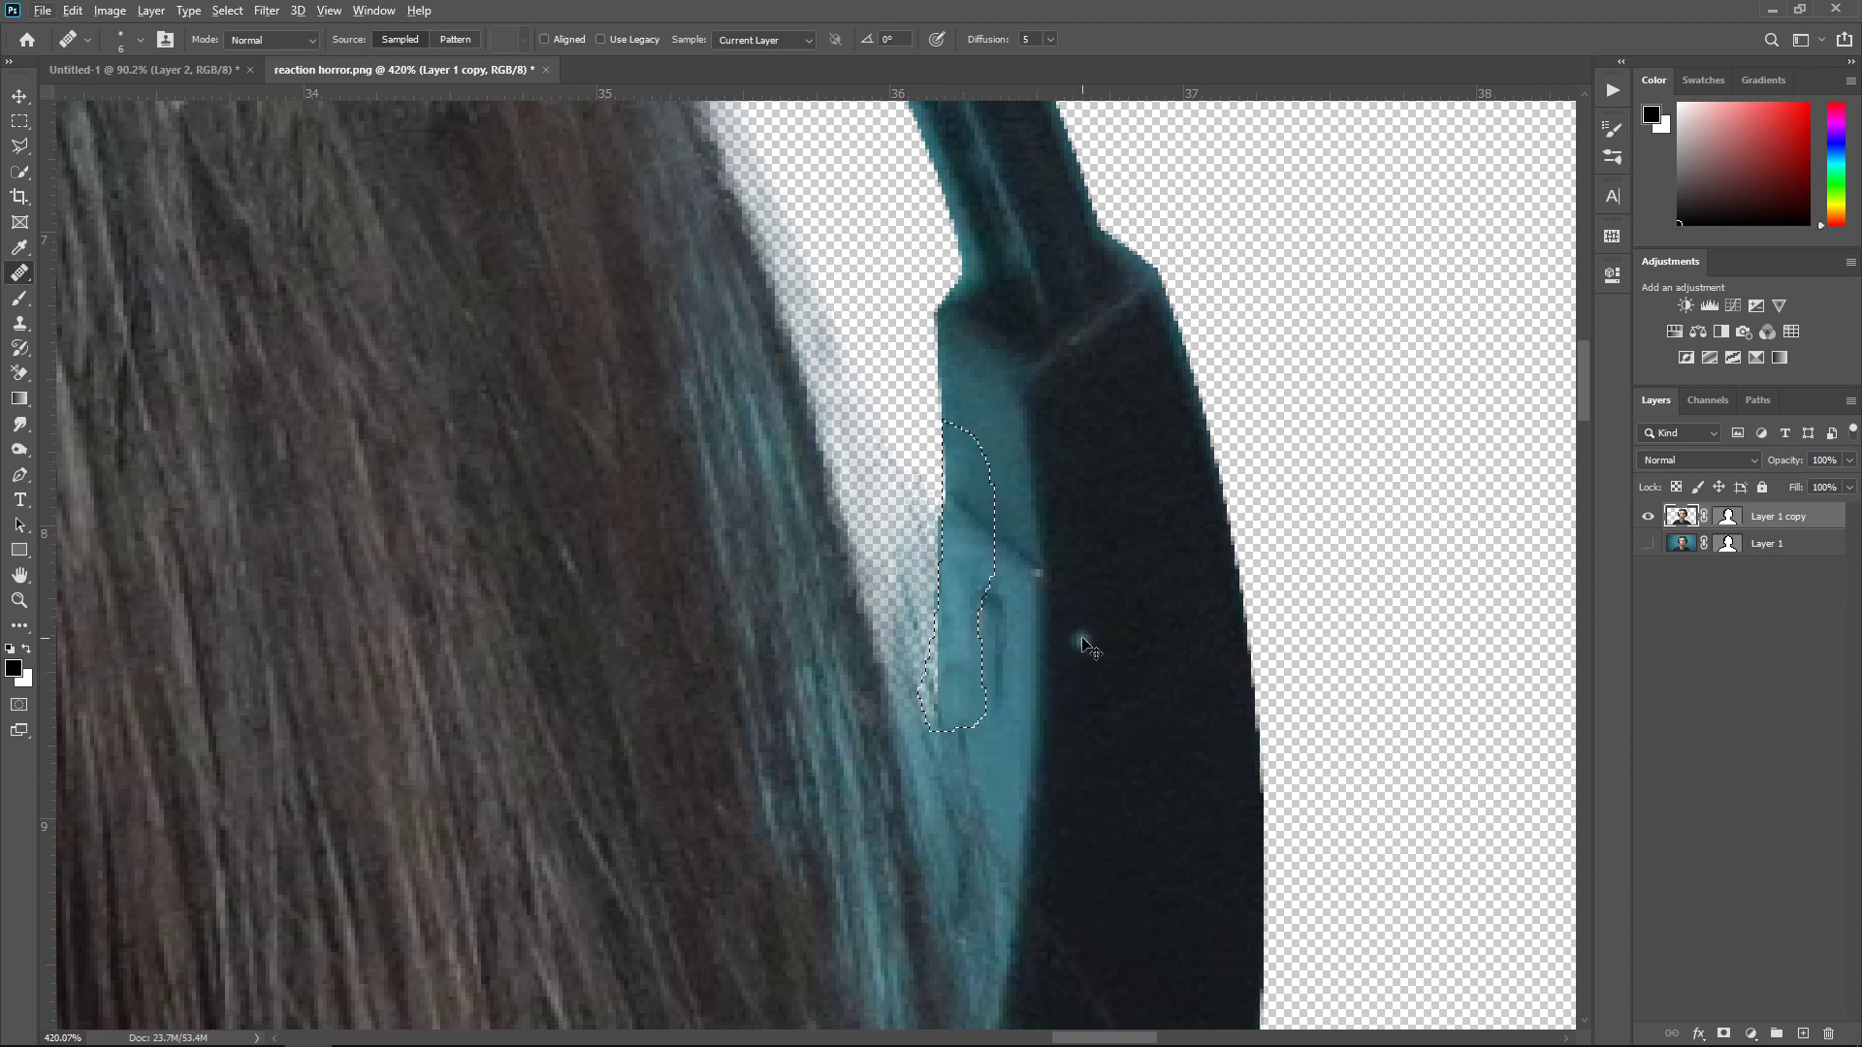
key(ctrl+0)
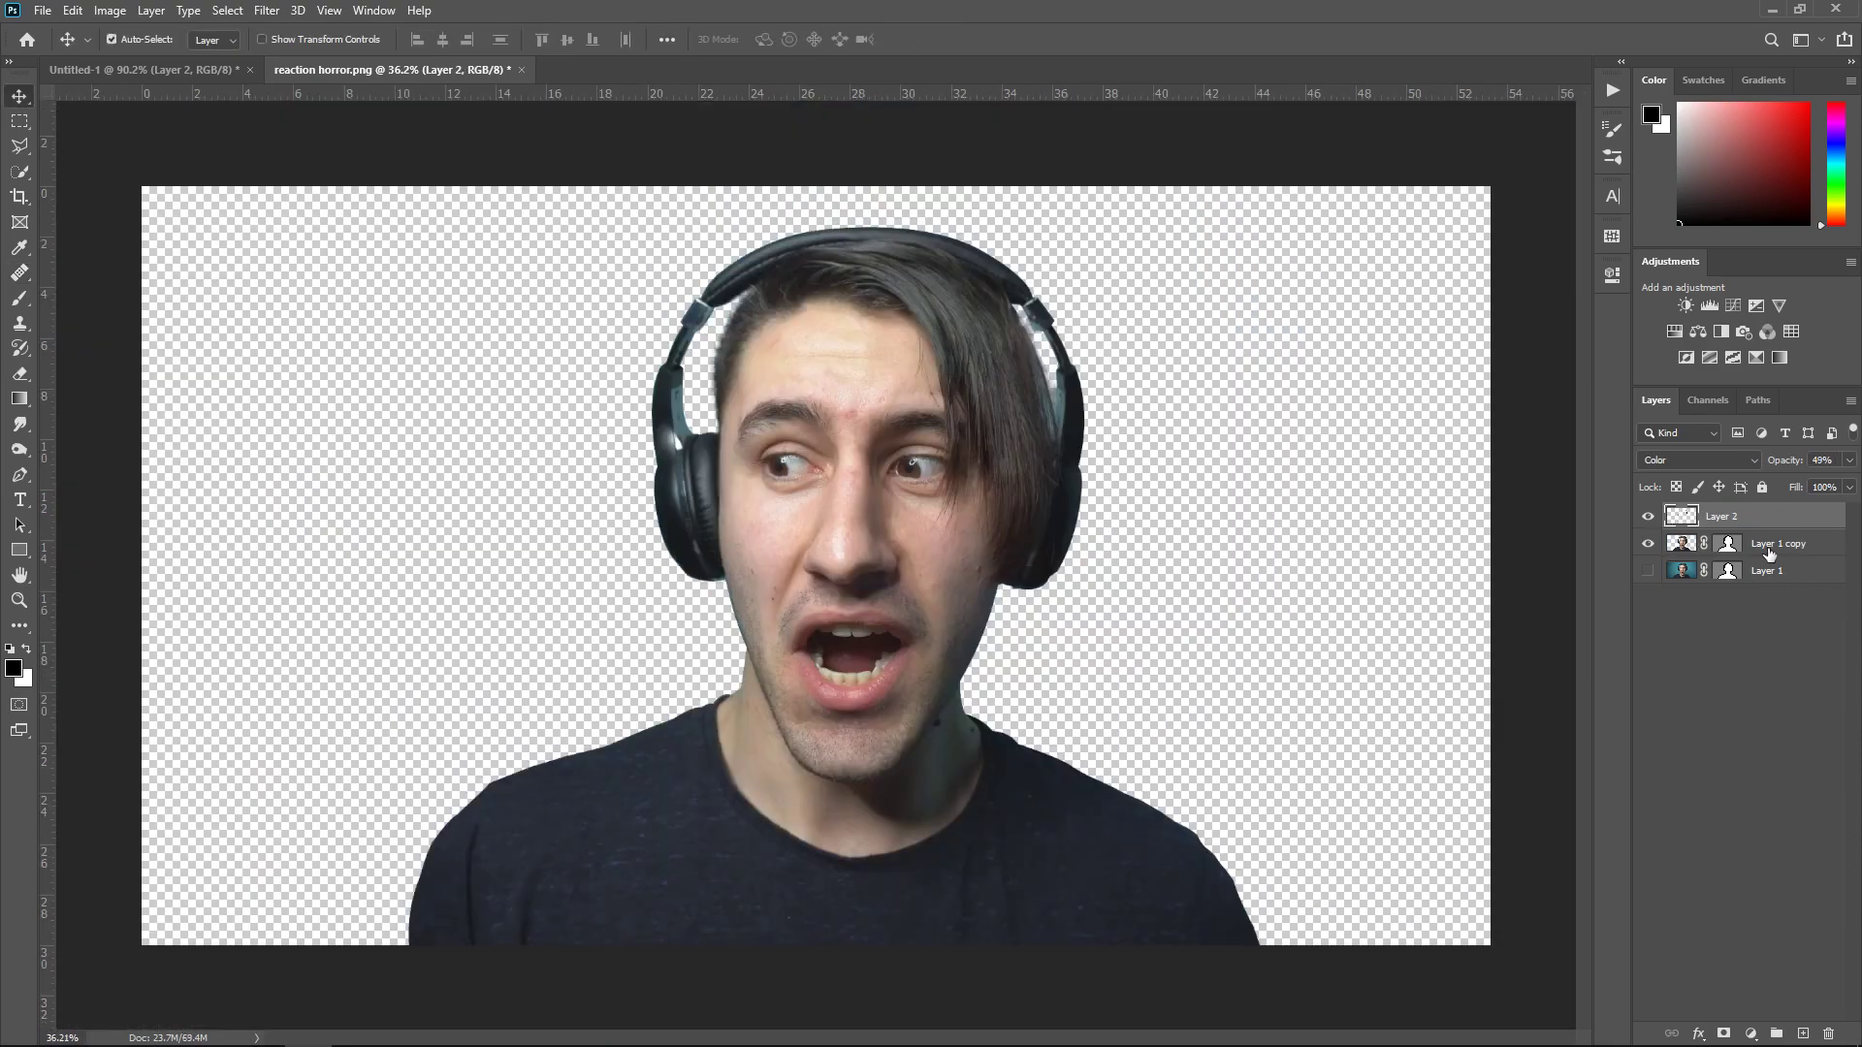
Combine Layer 2 and Layer 1 copy into one smart object and rasterize it
ctrl+click(1773, 549)
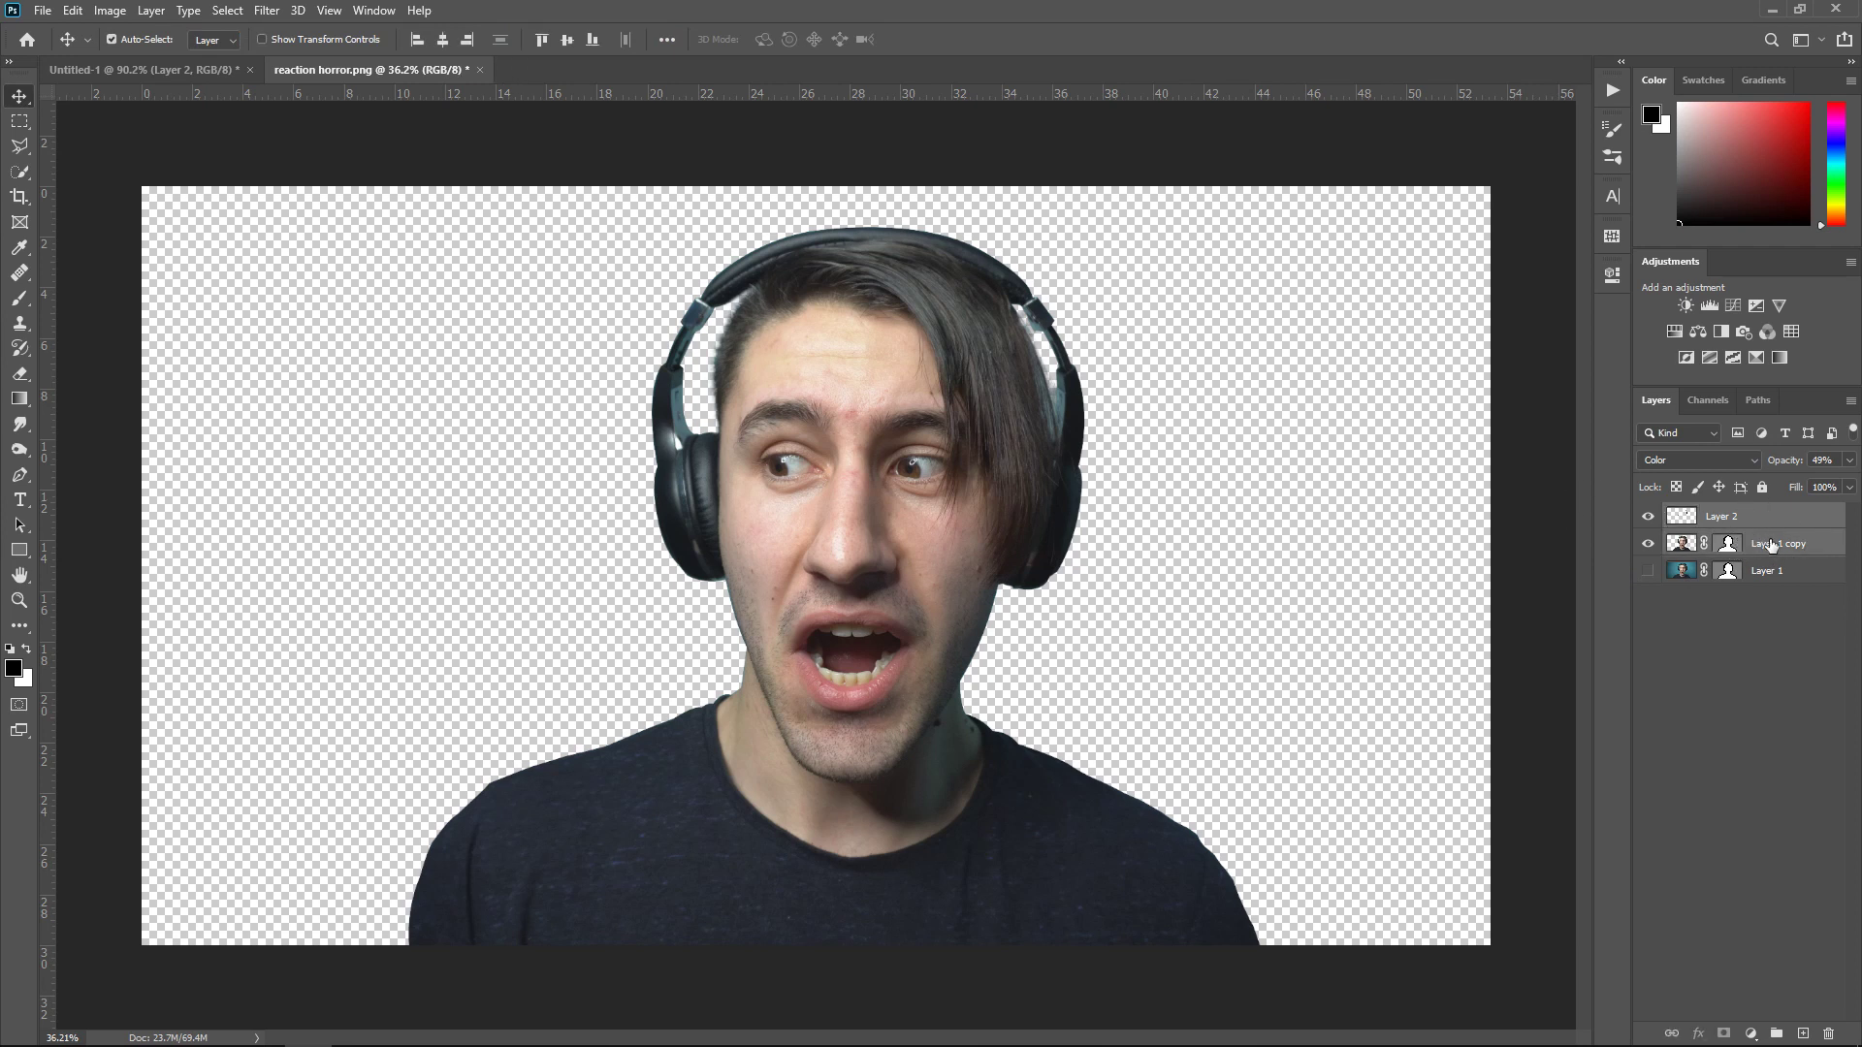
right_click(1718, 543)
click(1552, 498)
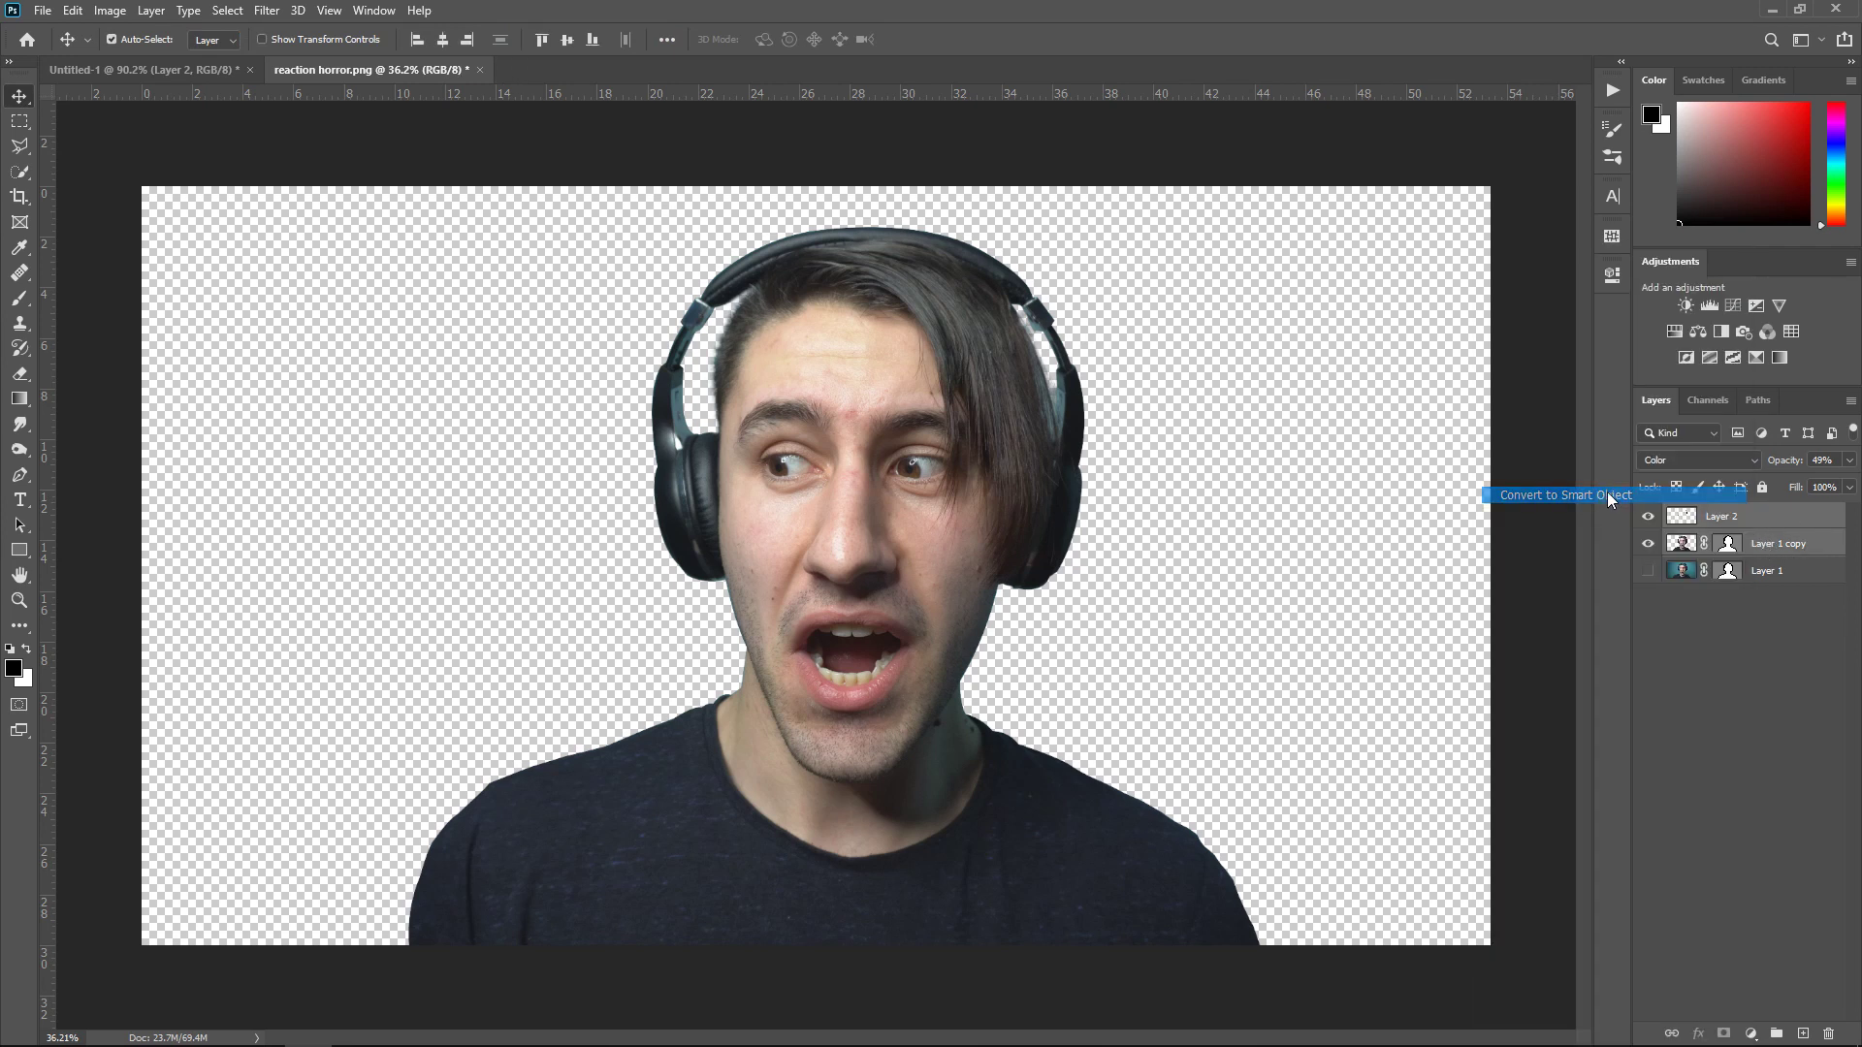
right_click(1759, 543)
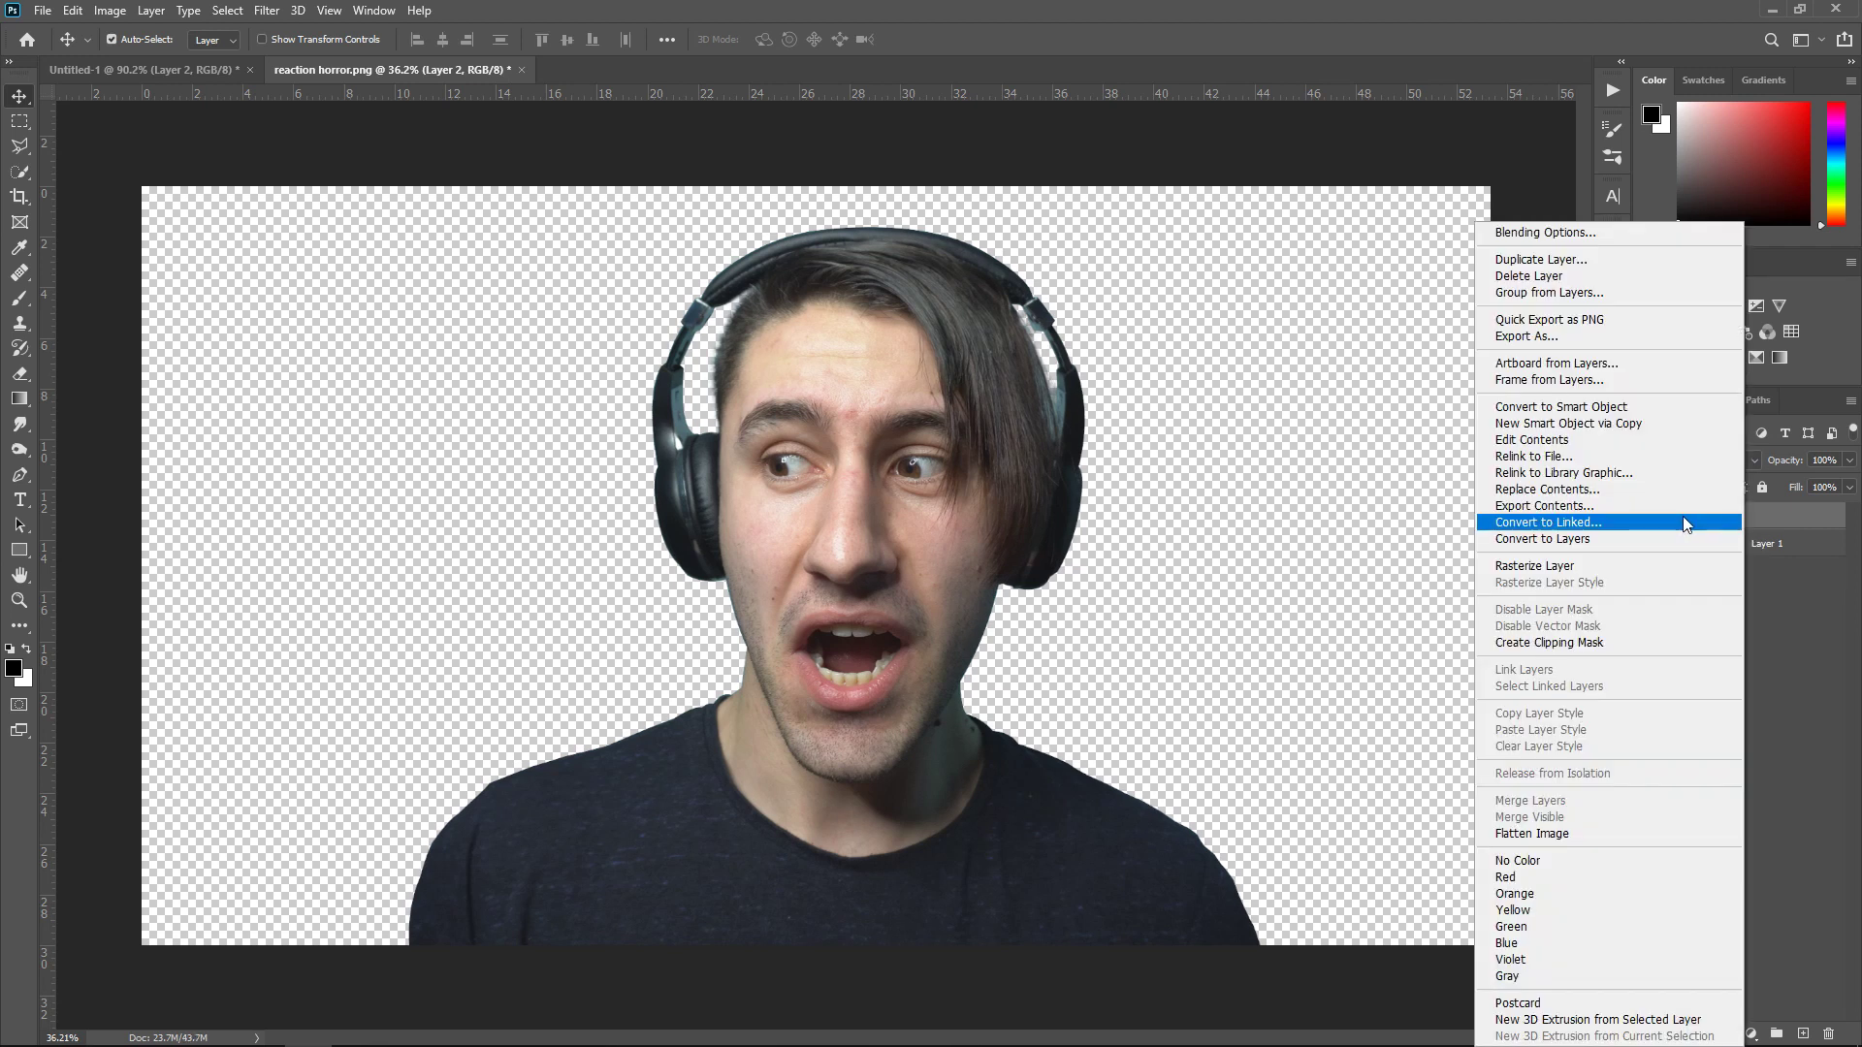
click(1551, 562)
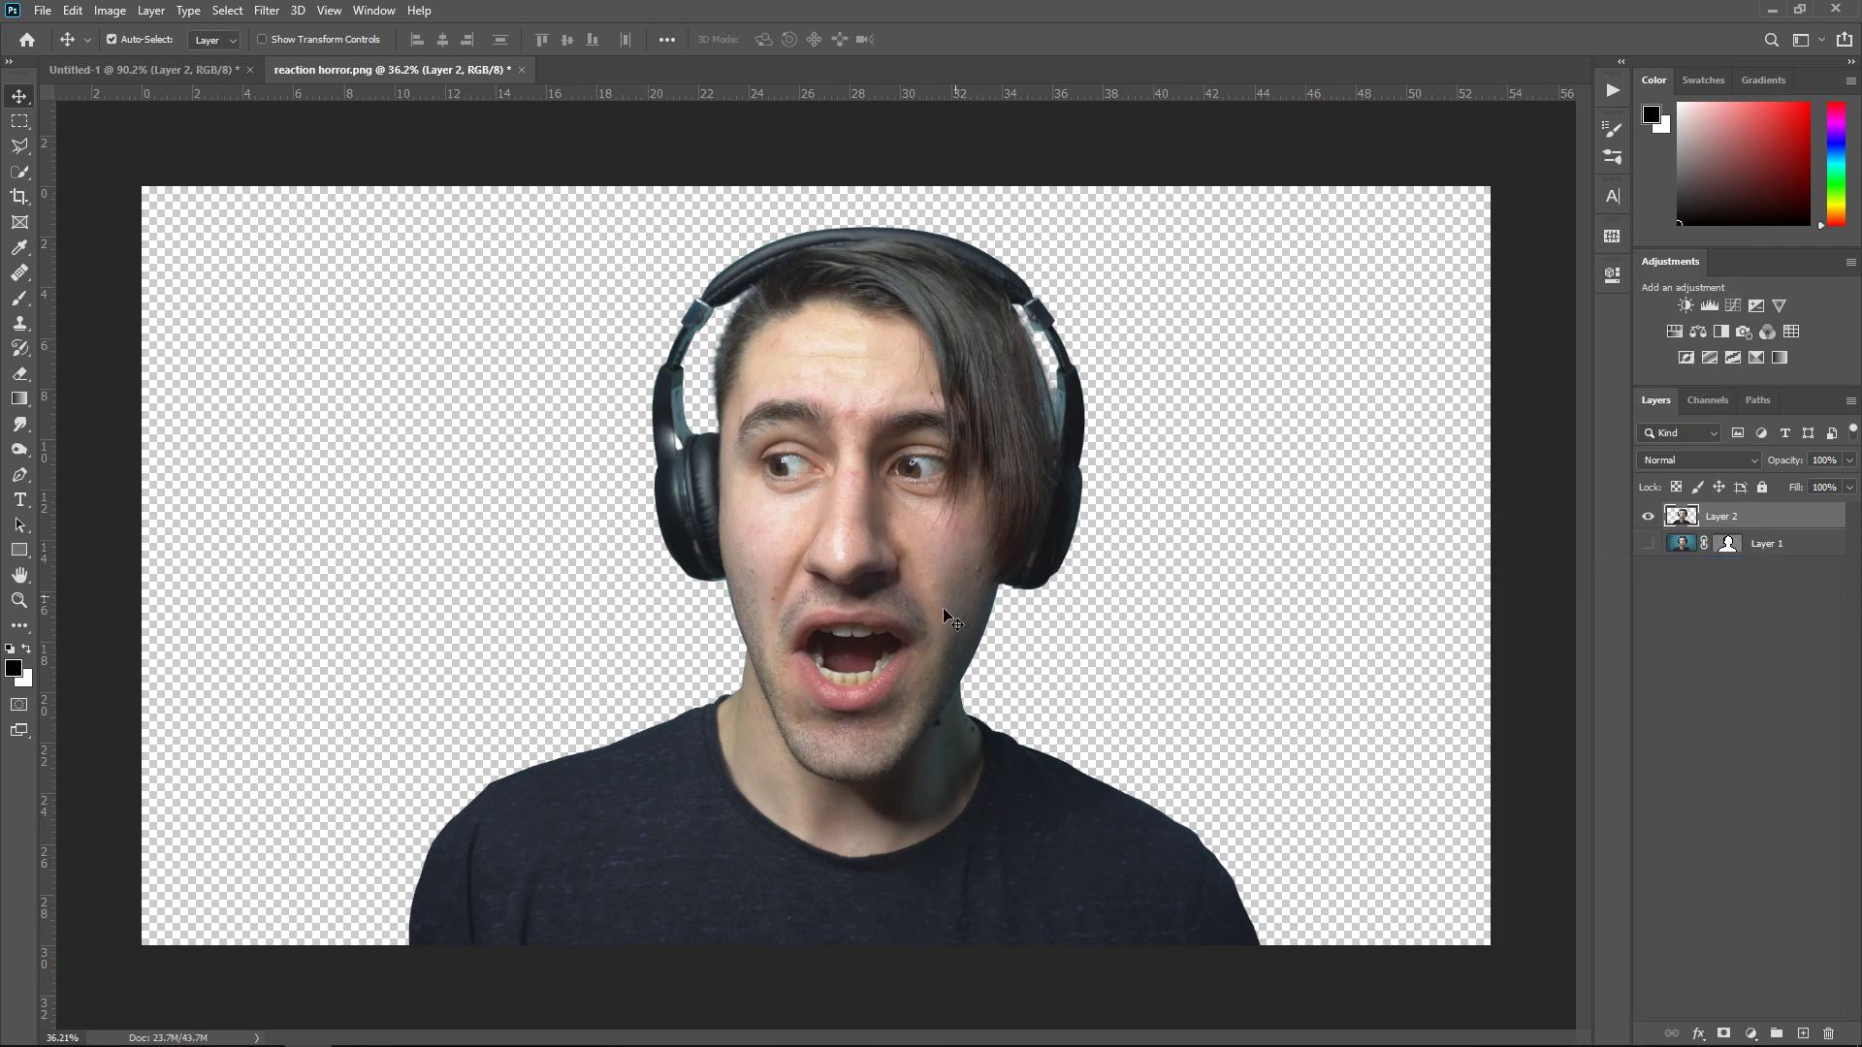
Bring the cut-out subject into the Untitled-1 document and scale it down to fit the thumbnail
drag(941, 682, 788, 592)
scroll(881, 646, down, 5)
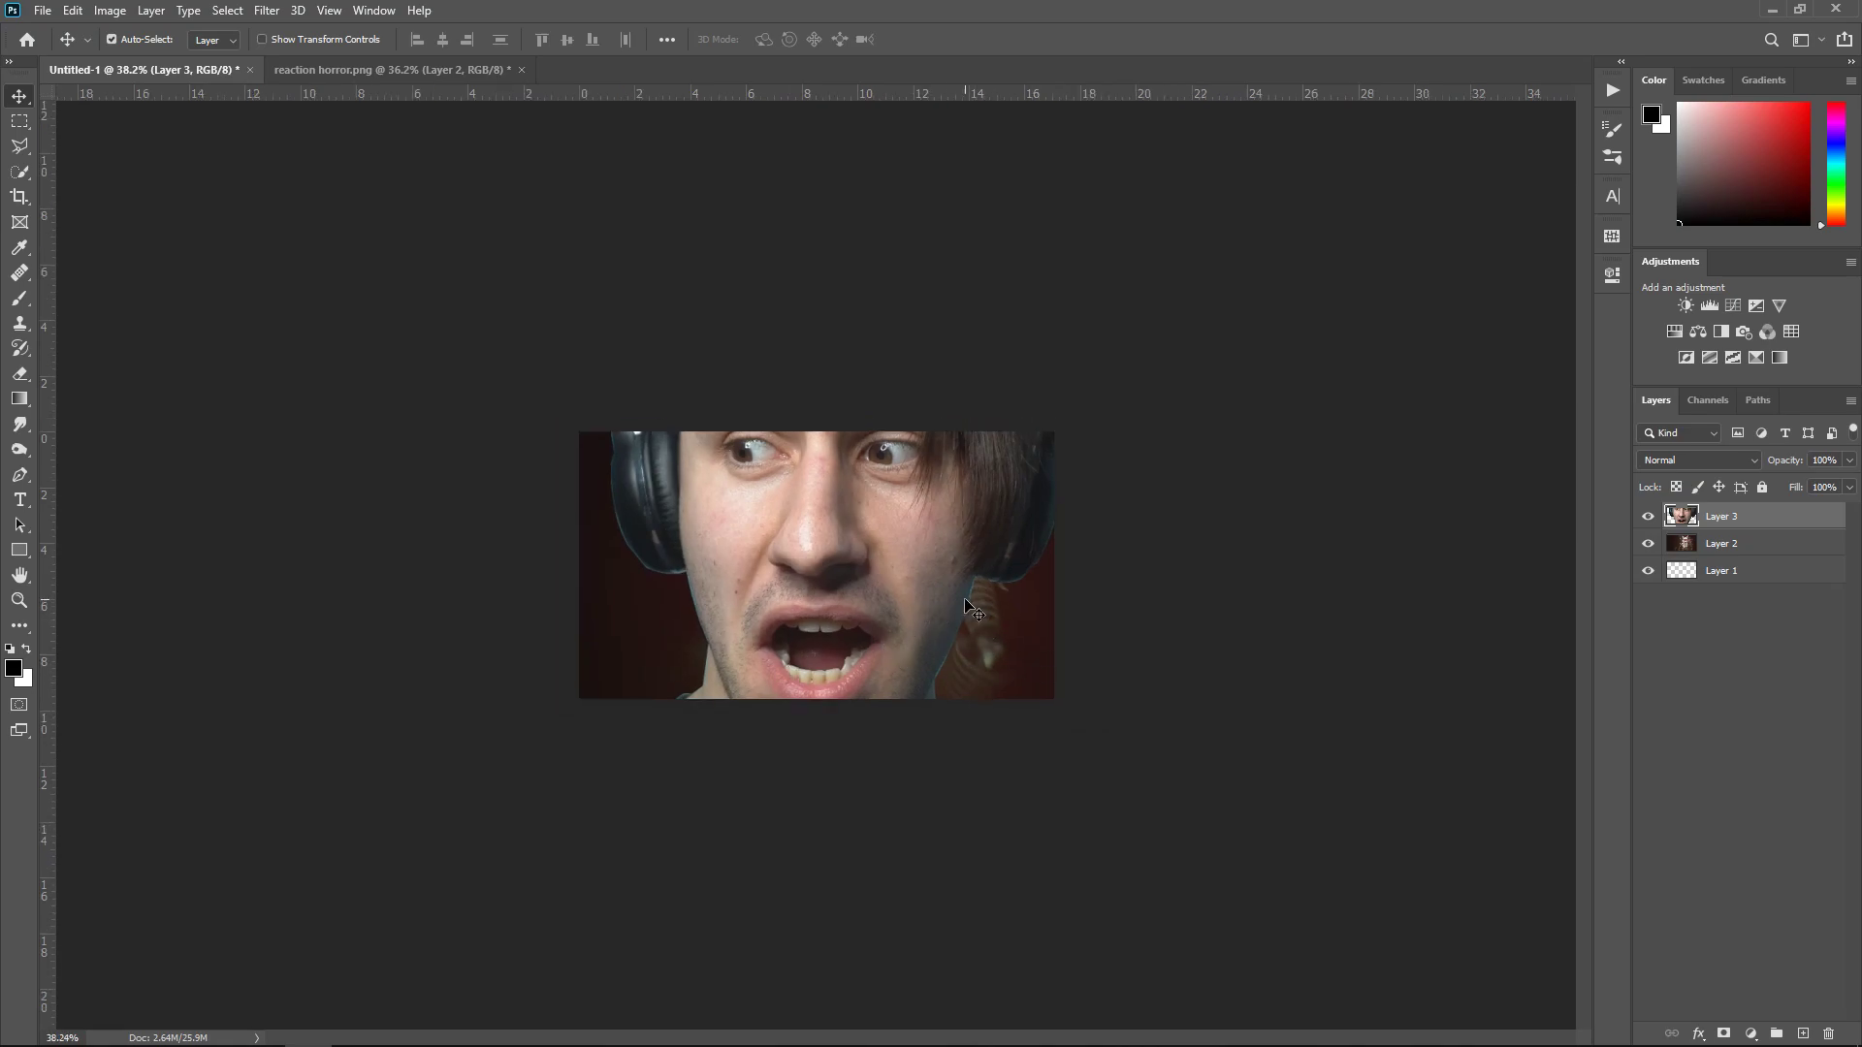
key(ctrl+t)
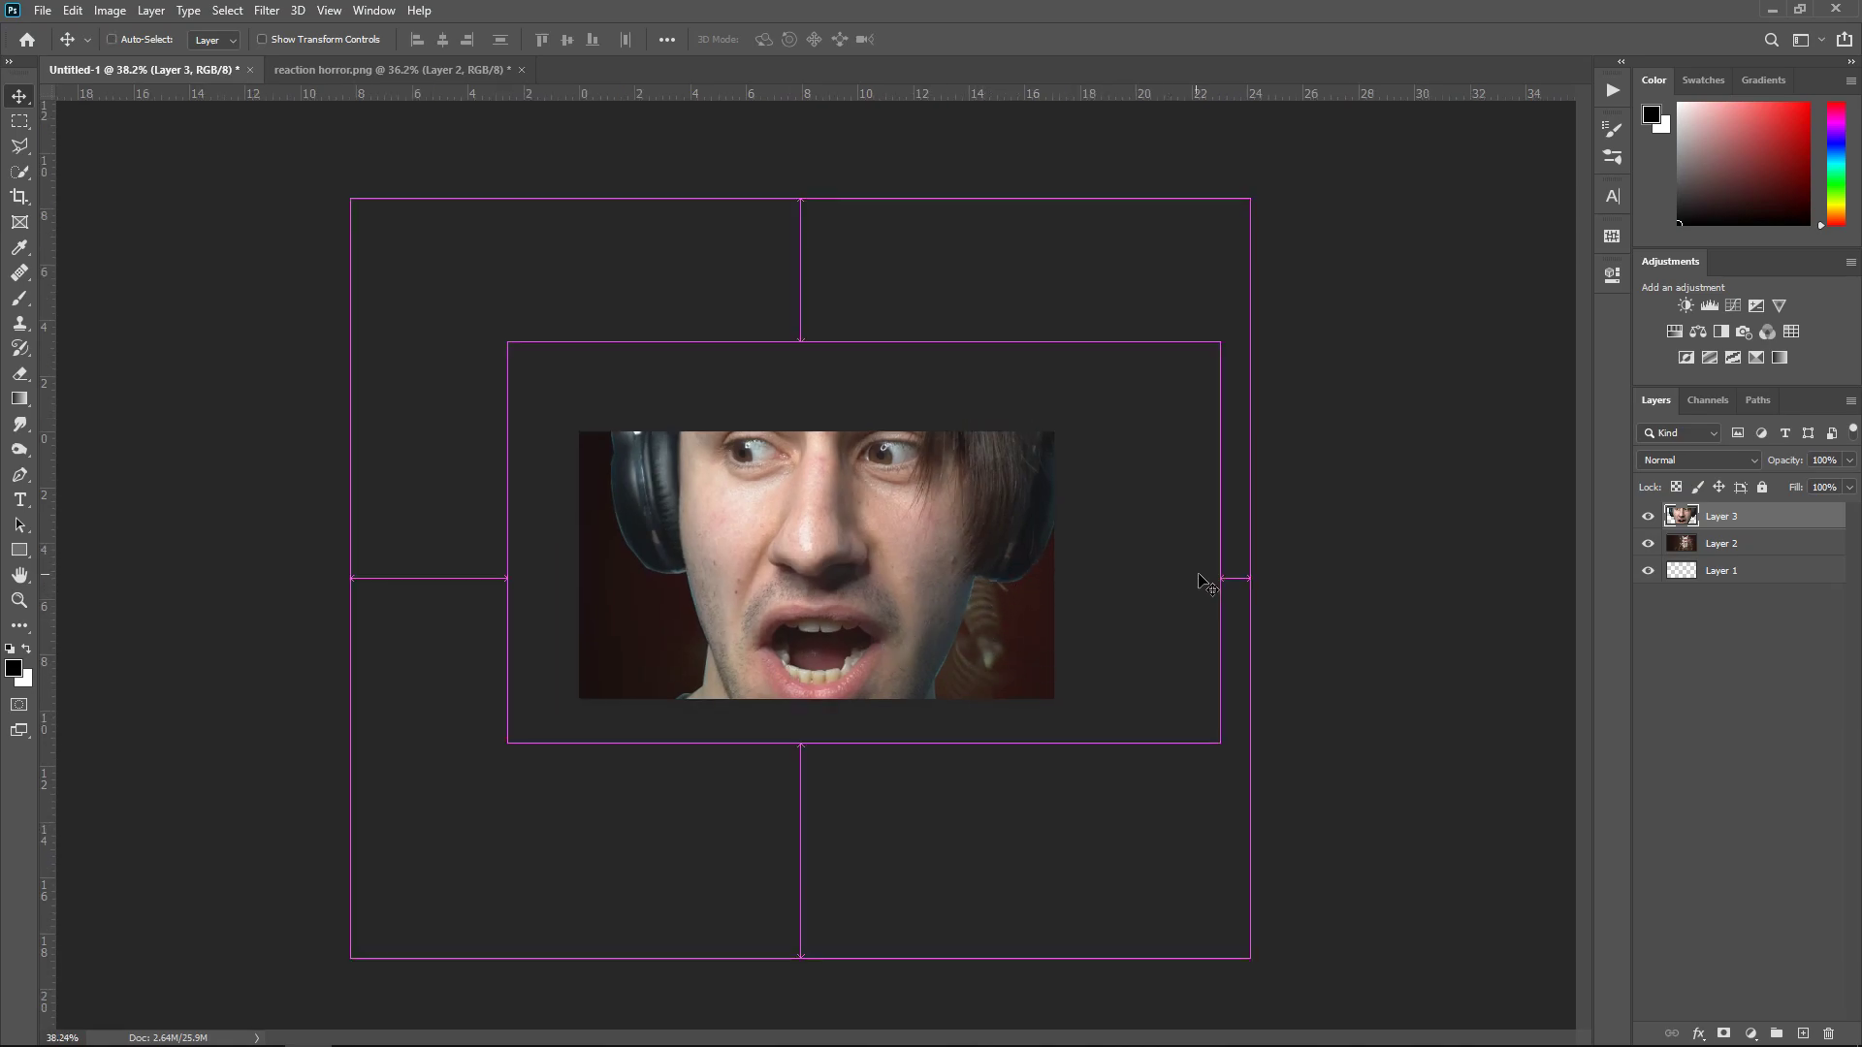
drag(1249, 199, 902, 394)
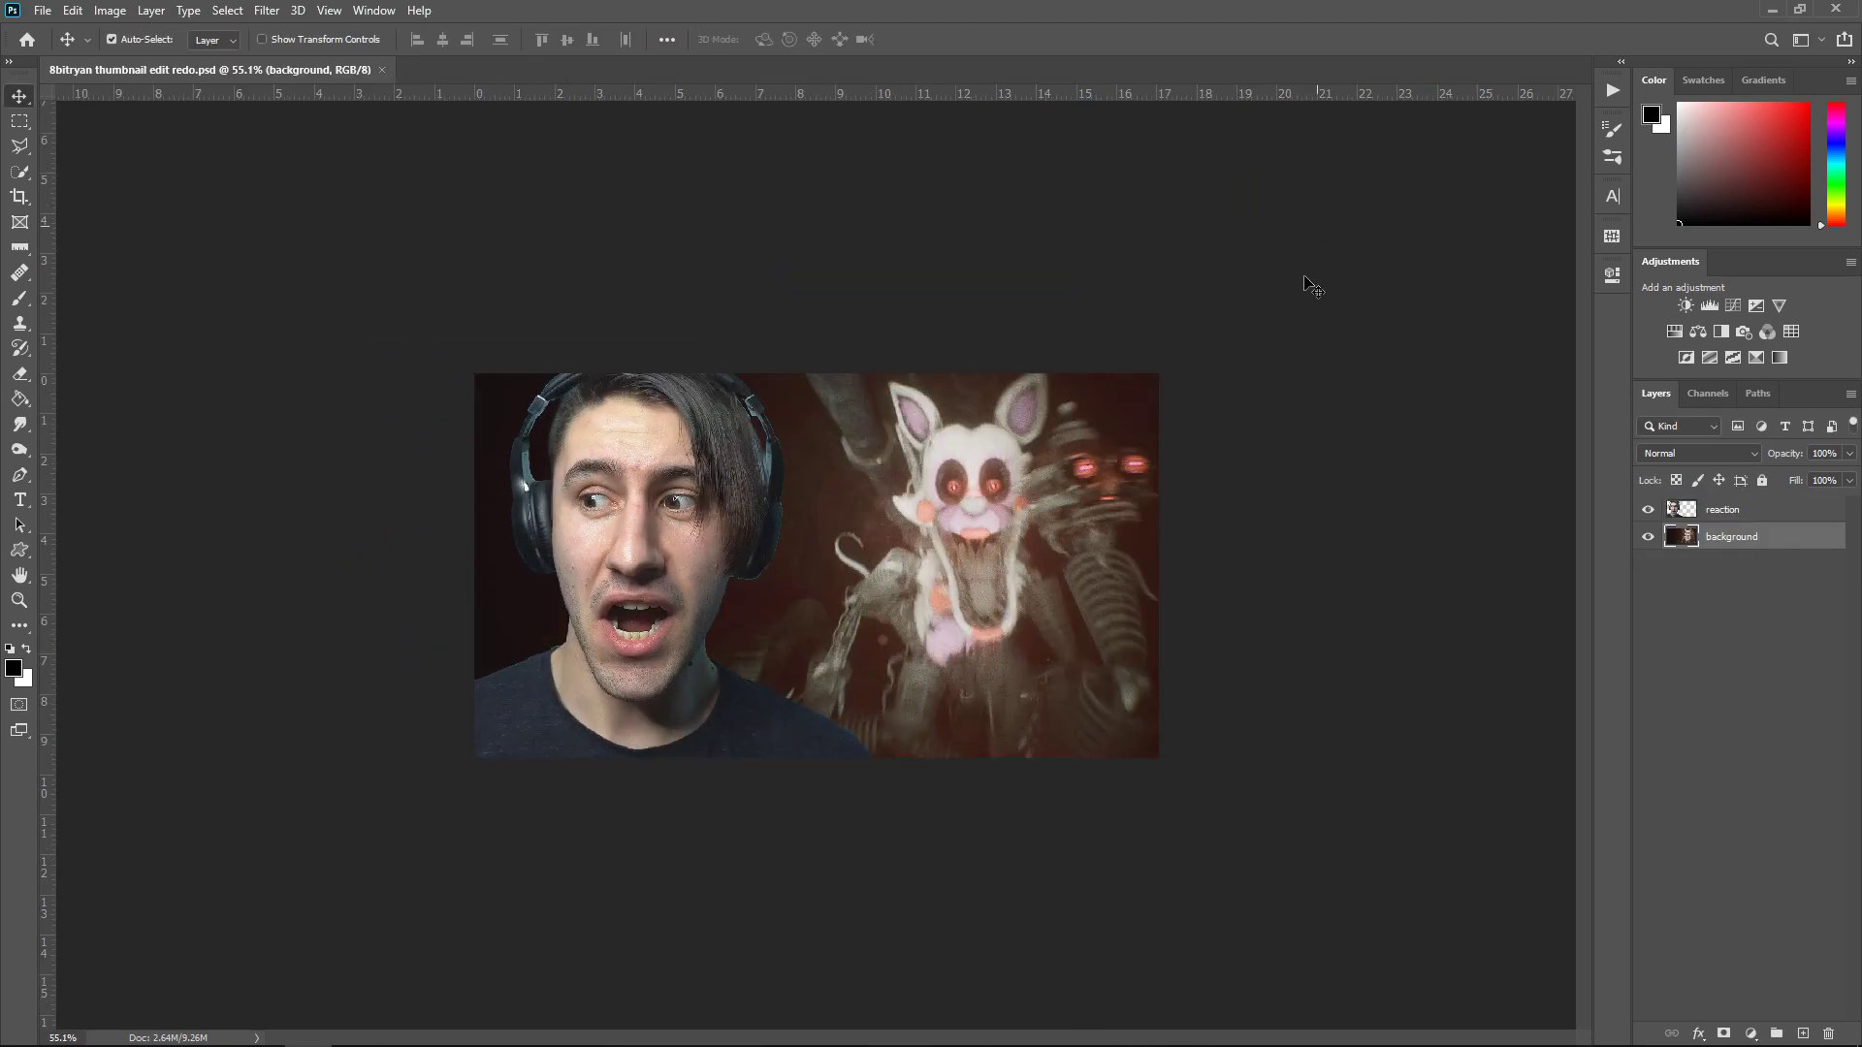
Move the reaction layer to the right half of the thumbnail and select the background layer
click(1761, 514)
drag(630, 660, 1003, 657)
click(1736, 543)
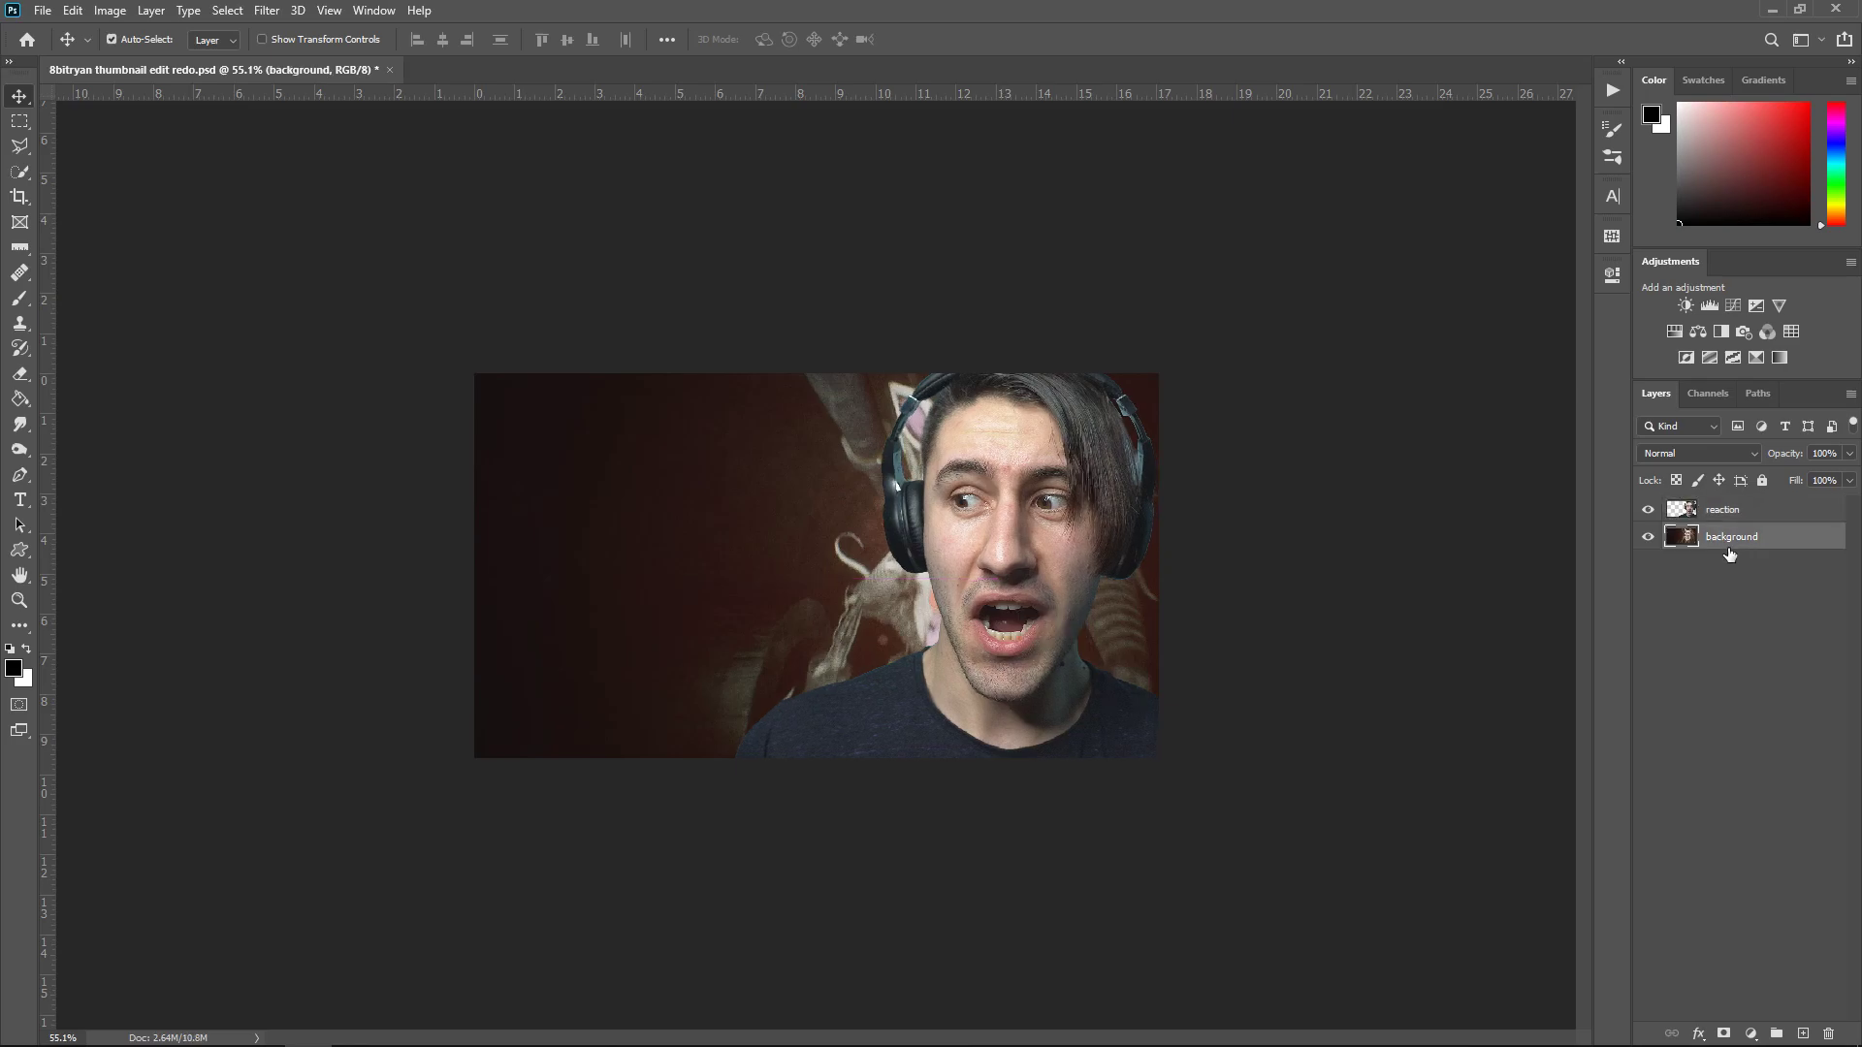
Flip the background layer horizontally and shift it so the fox fills the left half of the thumbnail
key(ctrl+t)
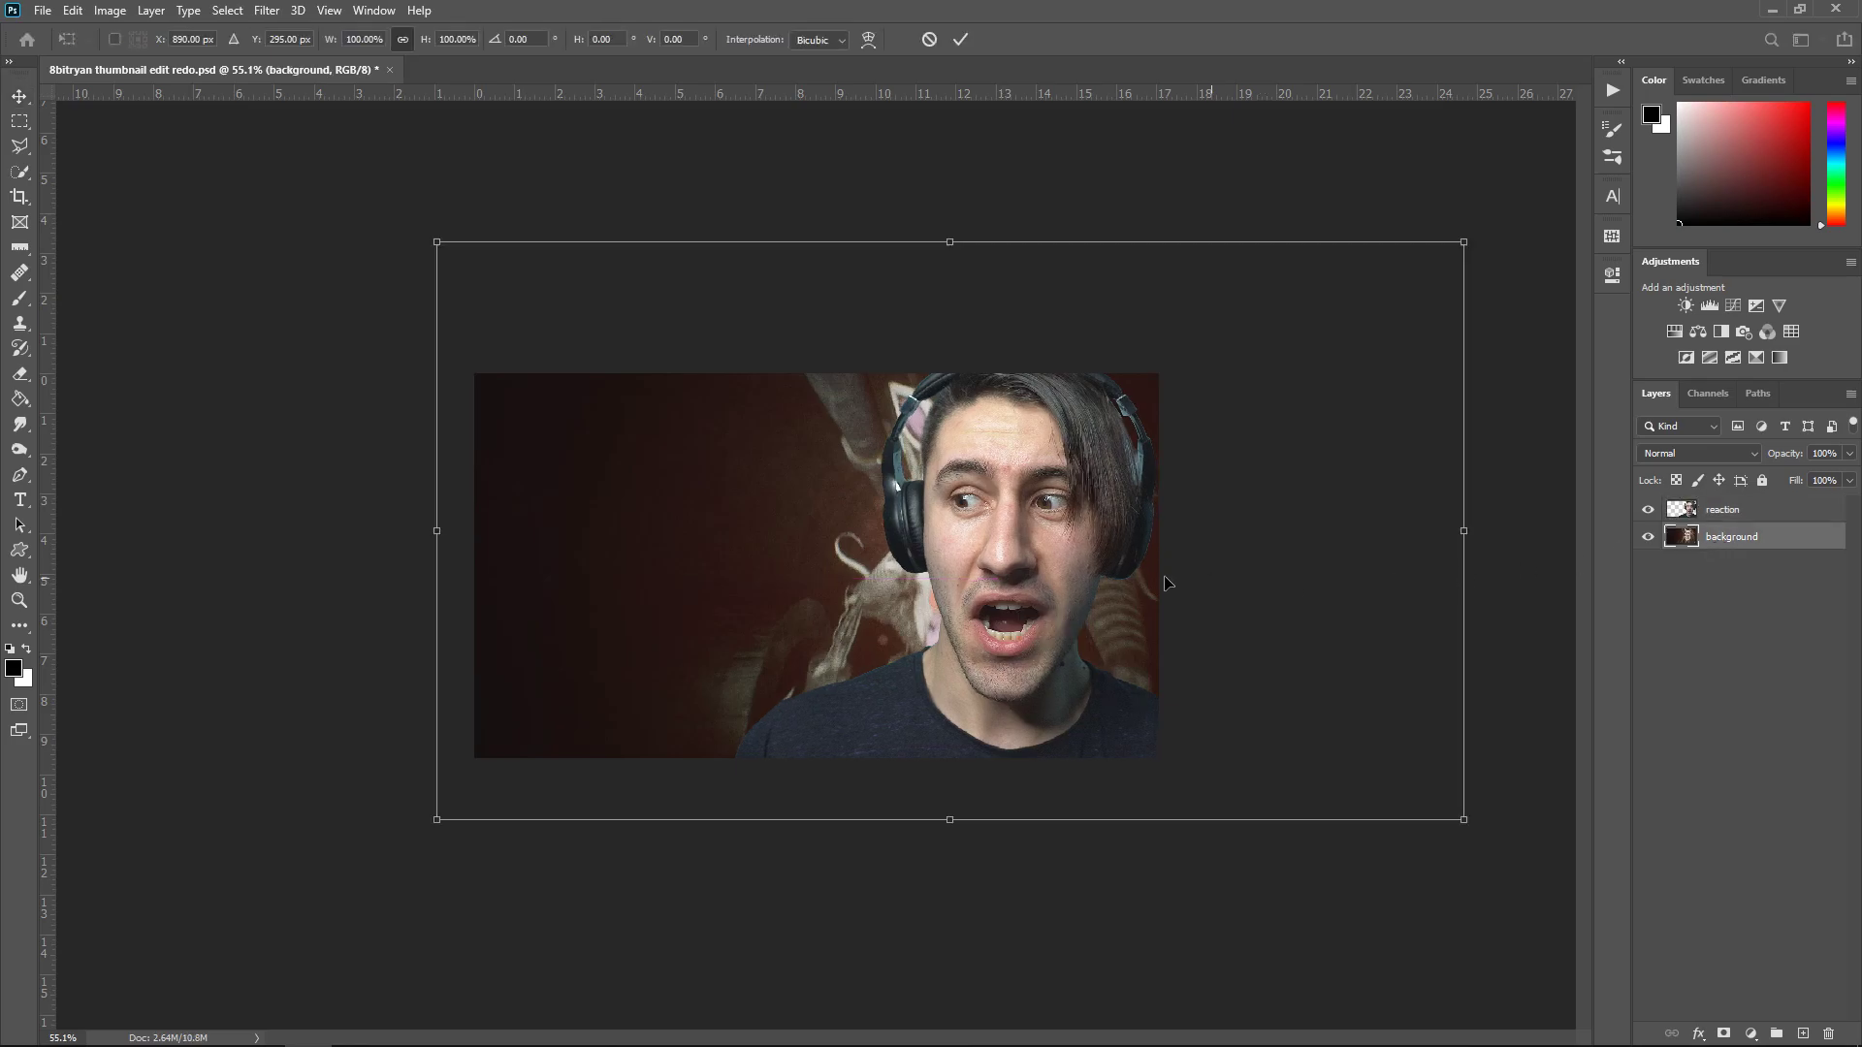
right_click(813, 566)
click(878, 883)
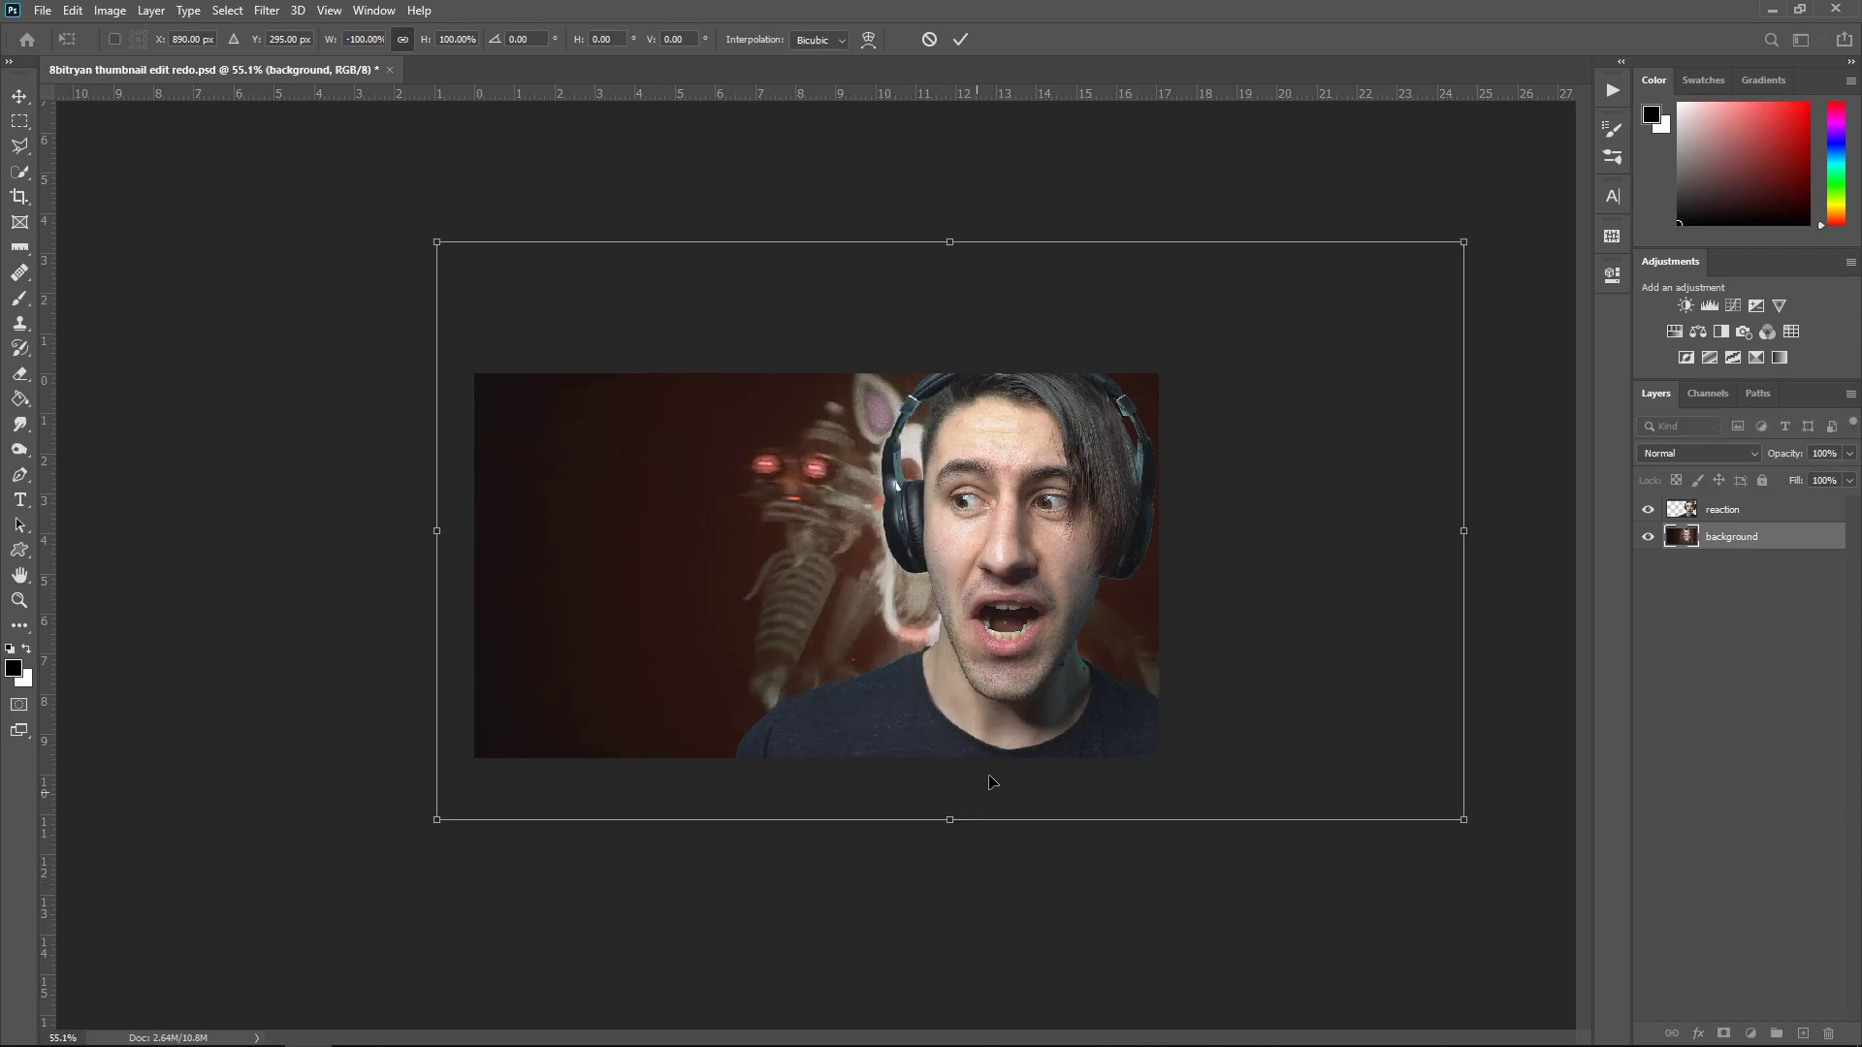
drag(1096, 661, 855, 644)
key(Return)
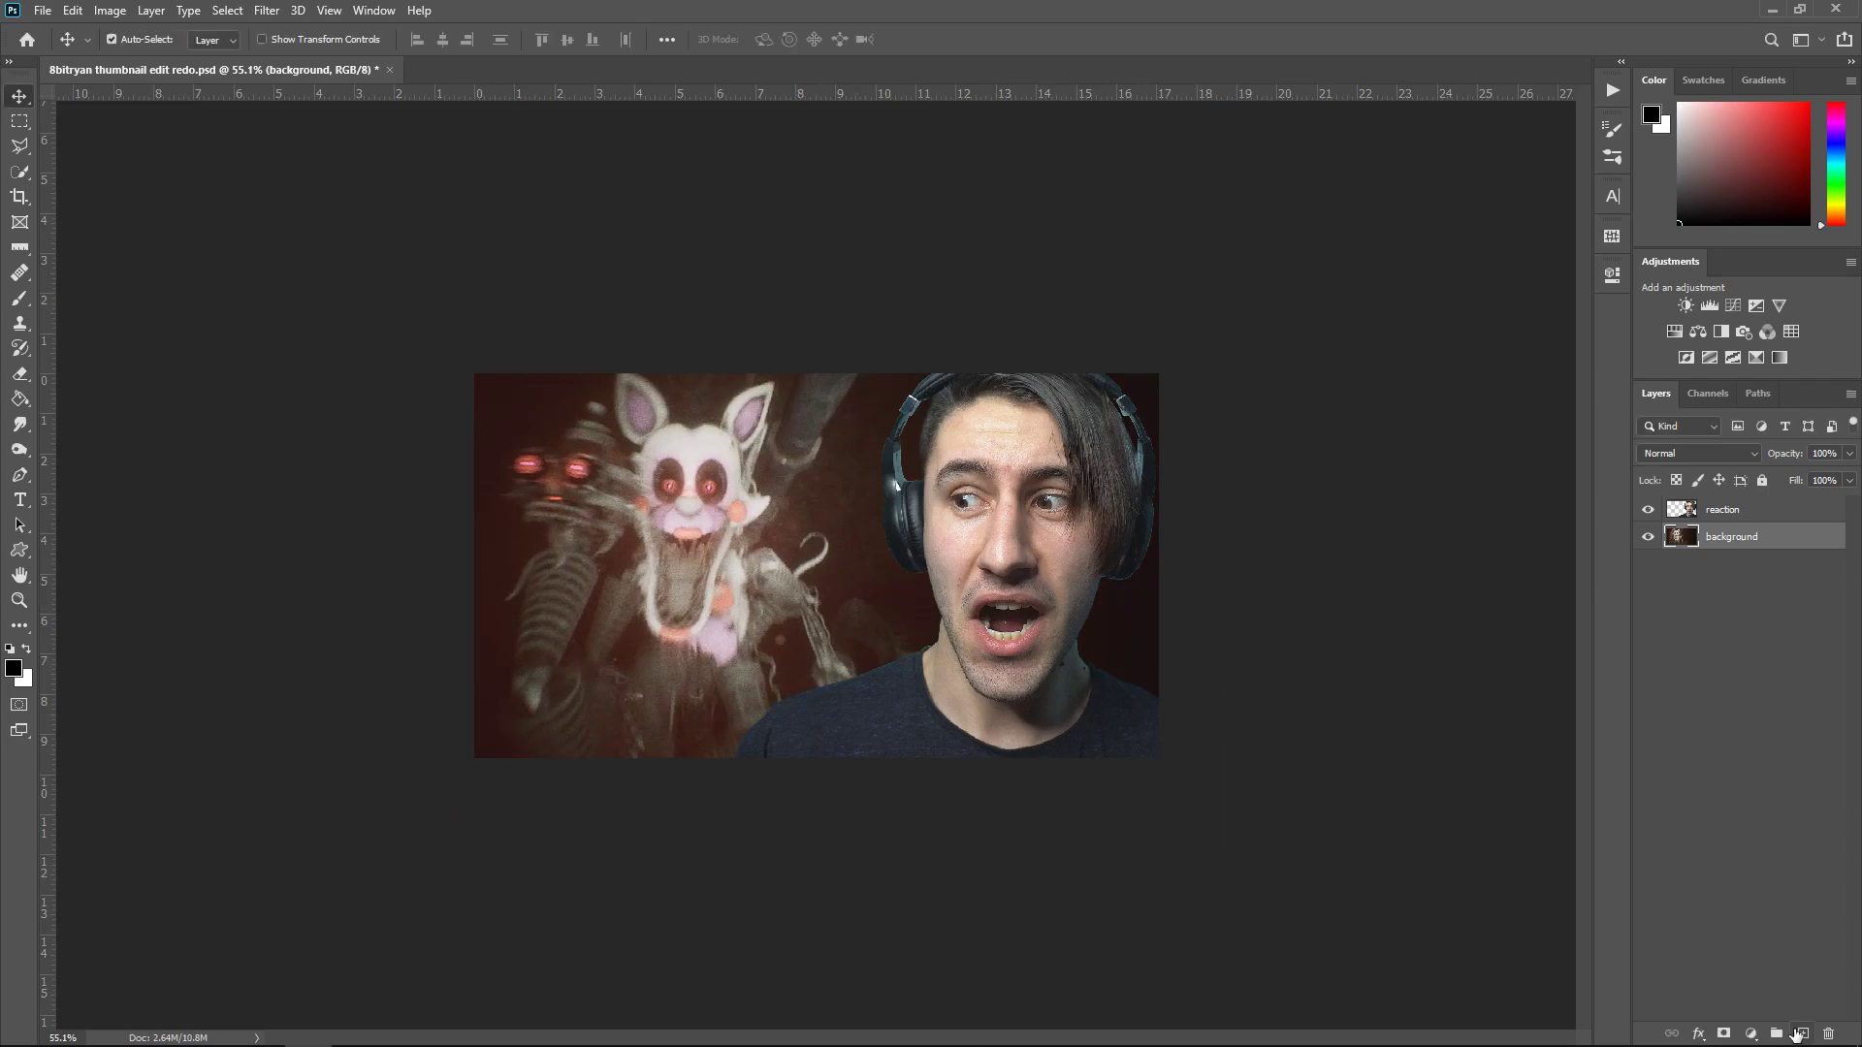
Add a layer above the background and pick a soft round brush with 24% hardness, enlarged well beyond 125 px
click(1800, 1034)
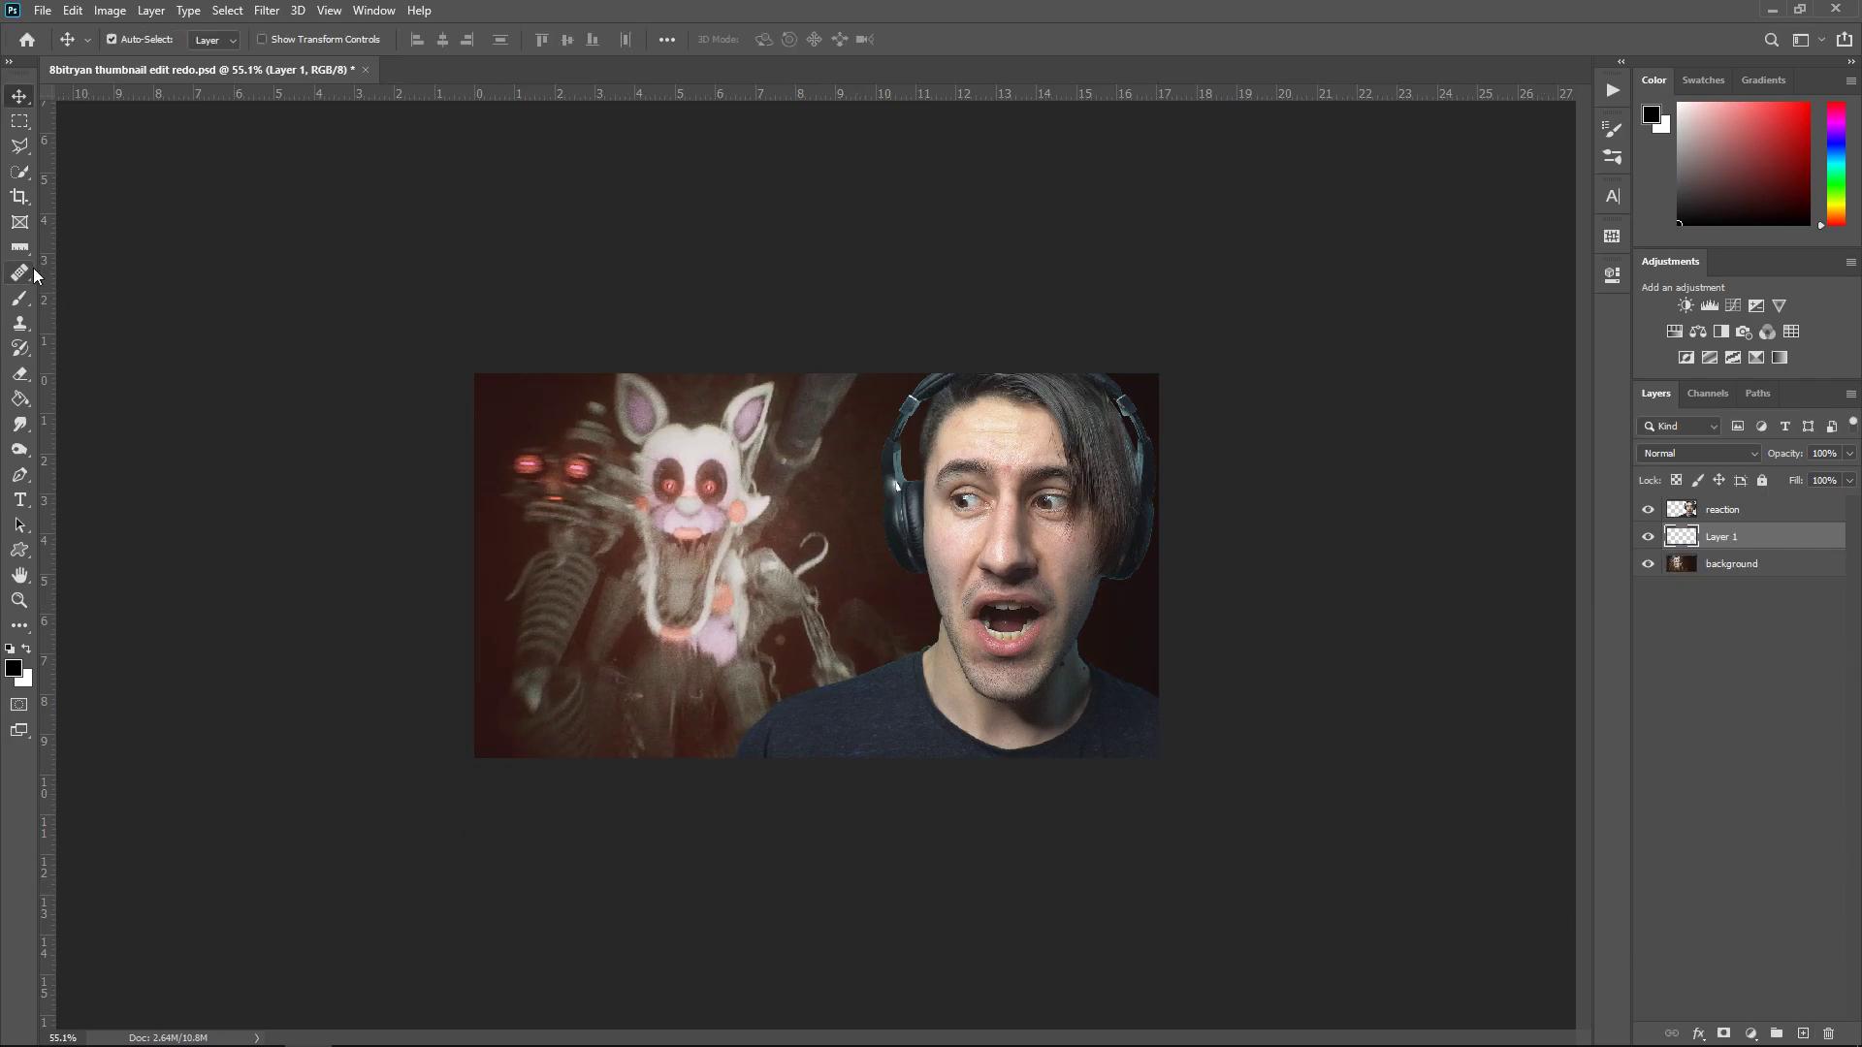
click(21, 300)
click(140, 43)
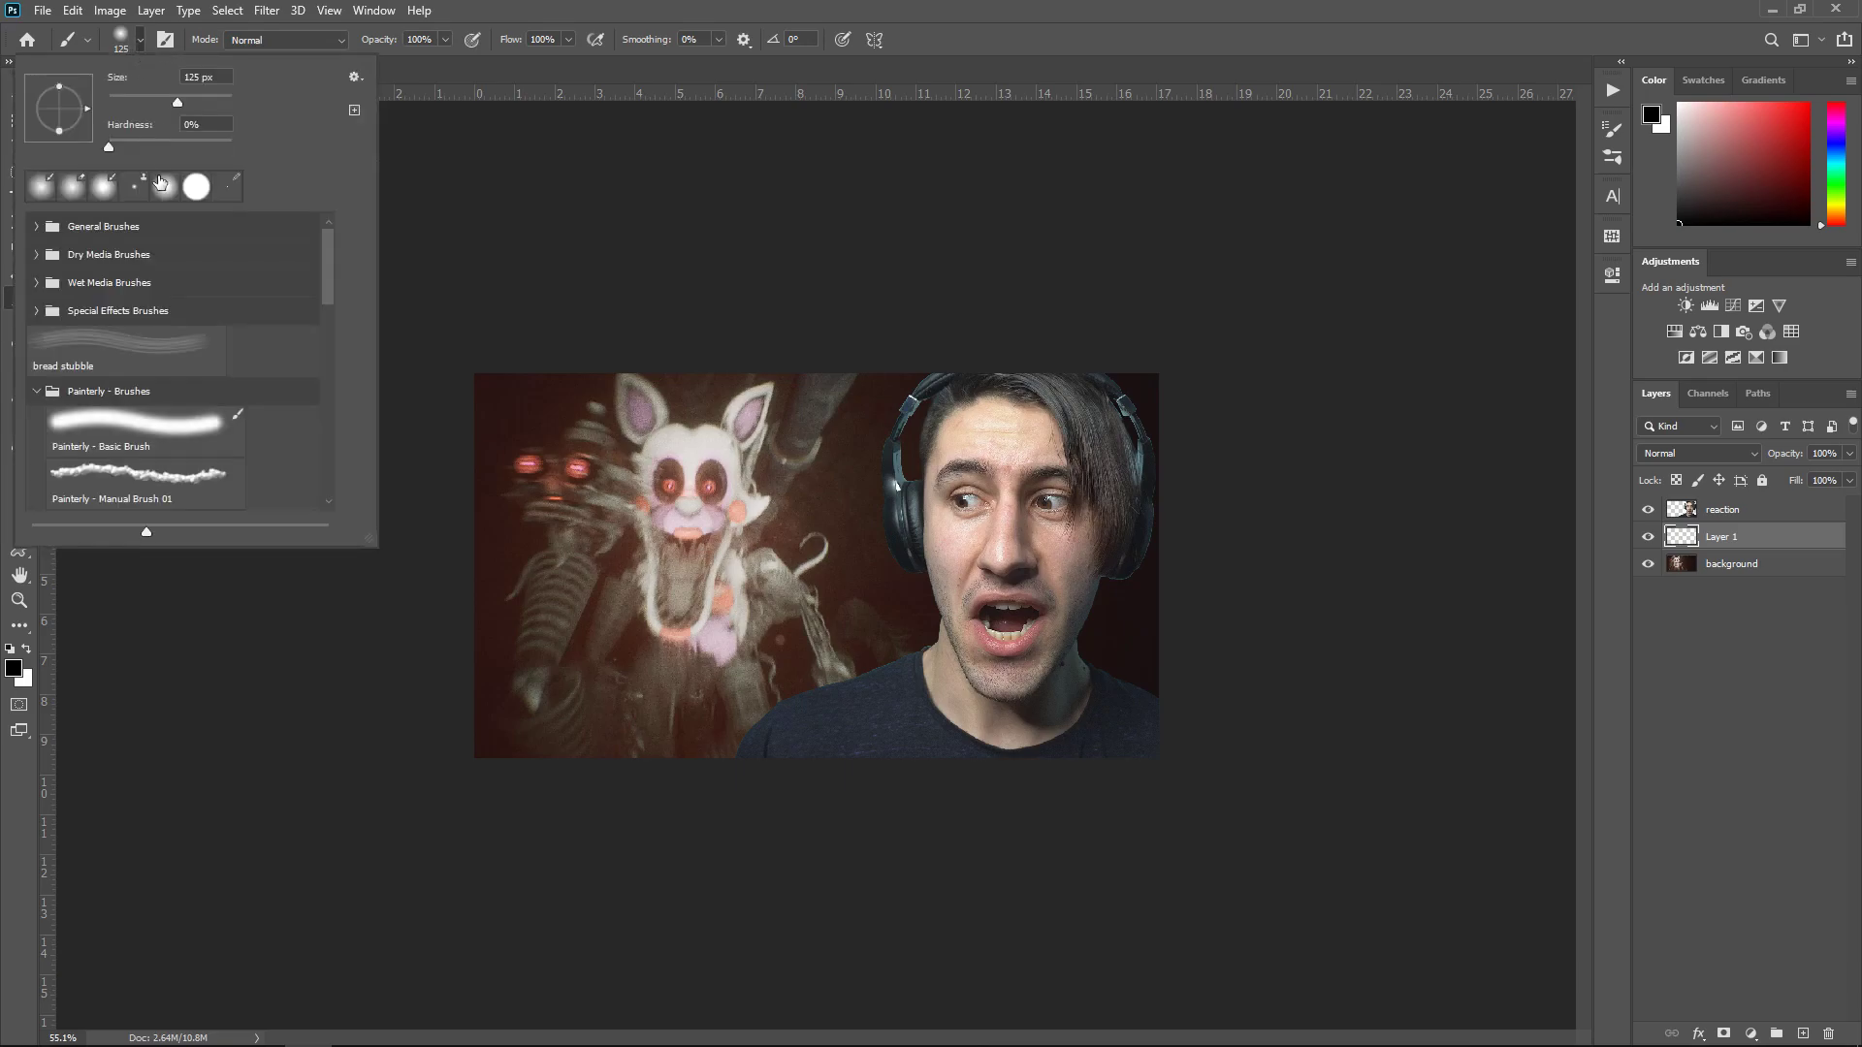
click(161, 188)
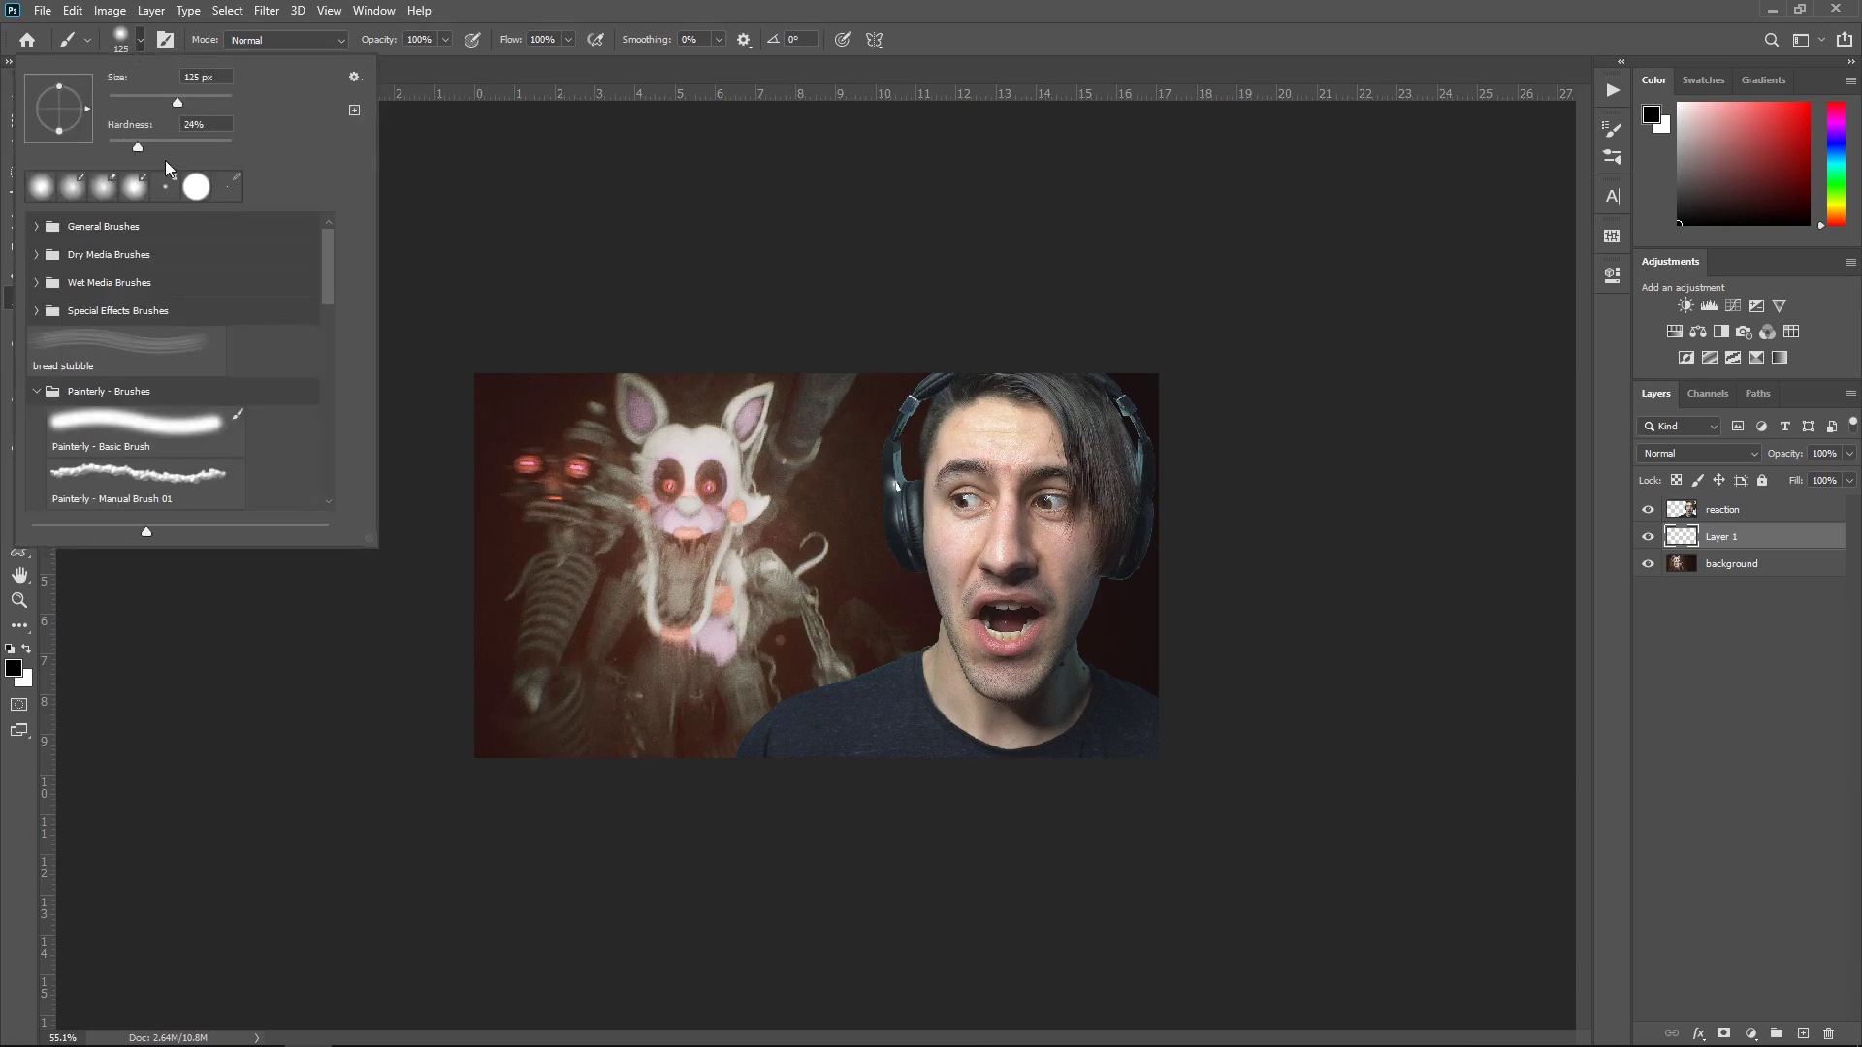
click(595, 47)
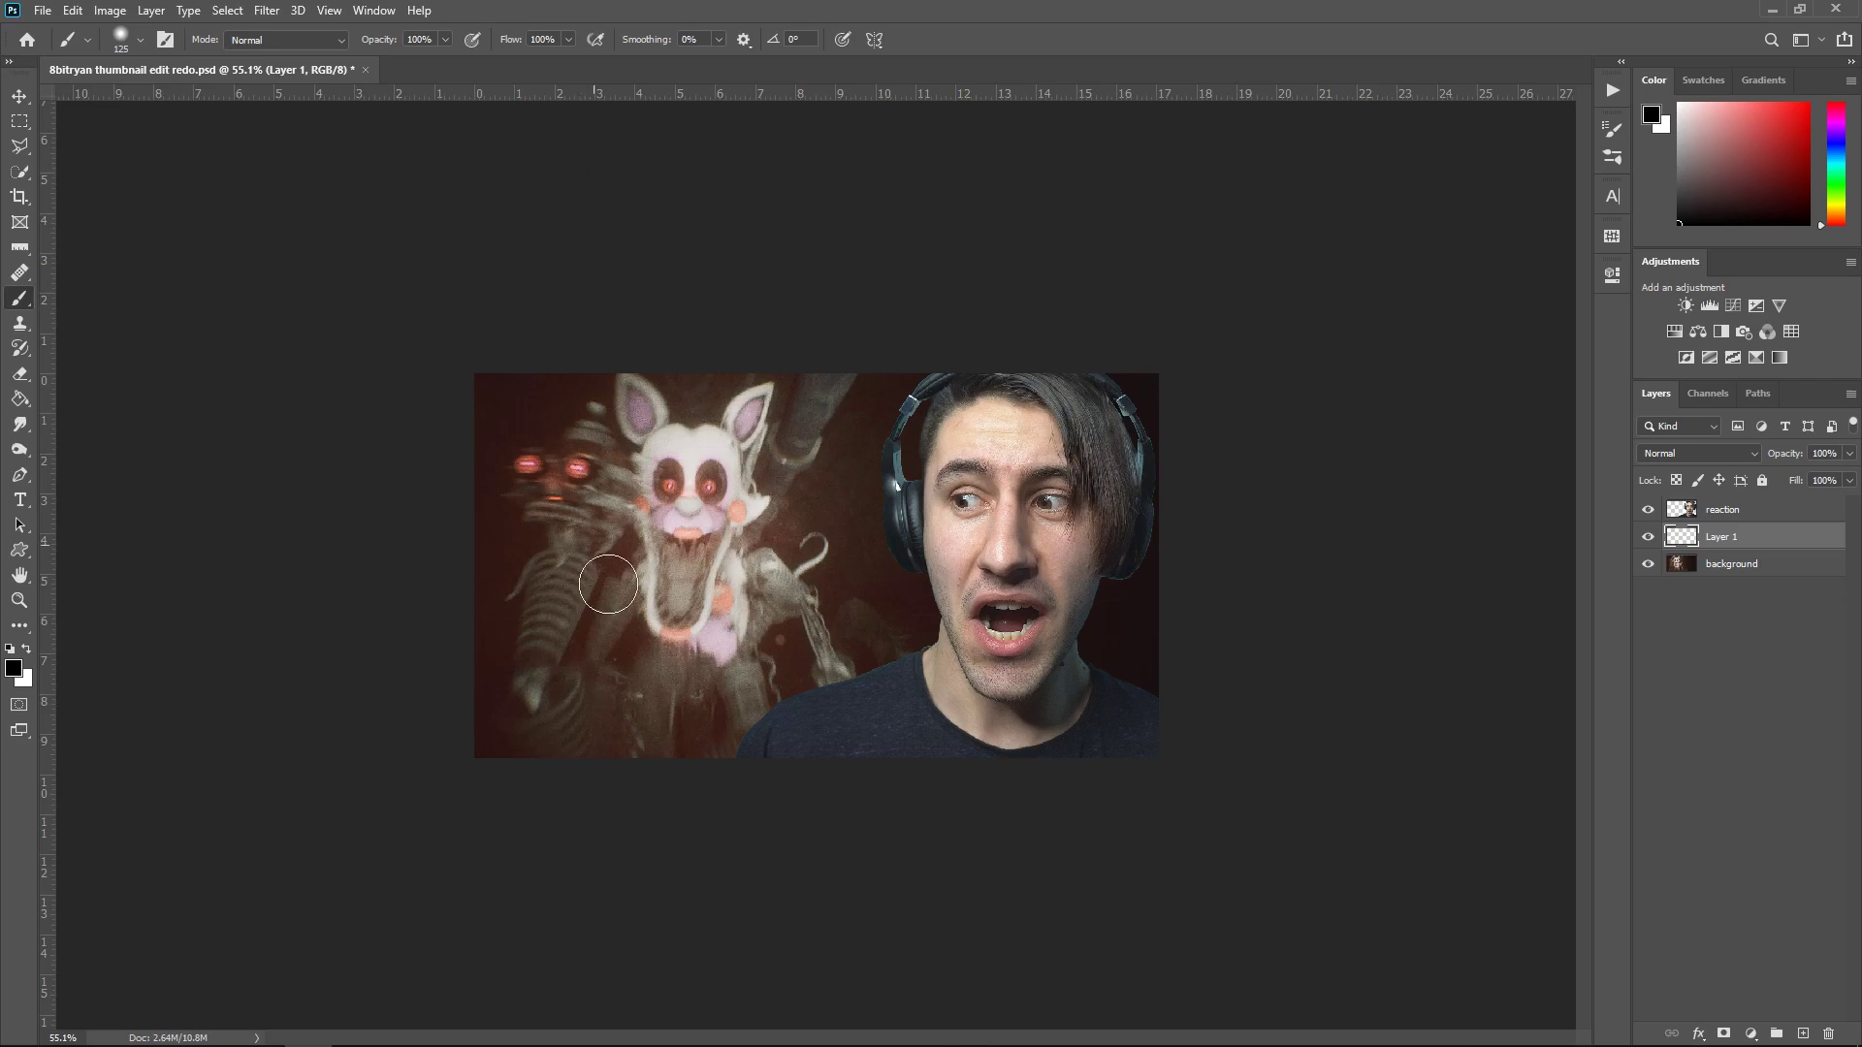
key(bracketright)
key(bracketright)
key(bracketright)
key(bracketright)
key(bracketright)
key(bracketright)
key(bracketright)
Set the foreground colour to pure red, ff0000
click(14, 669)
click(1220, 356)
drag(1220, 356, 1328, 286)
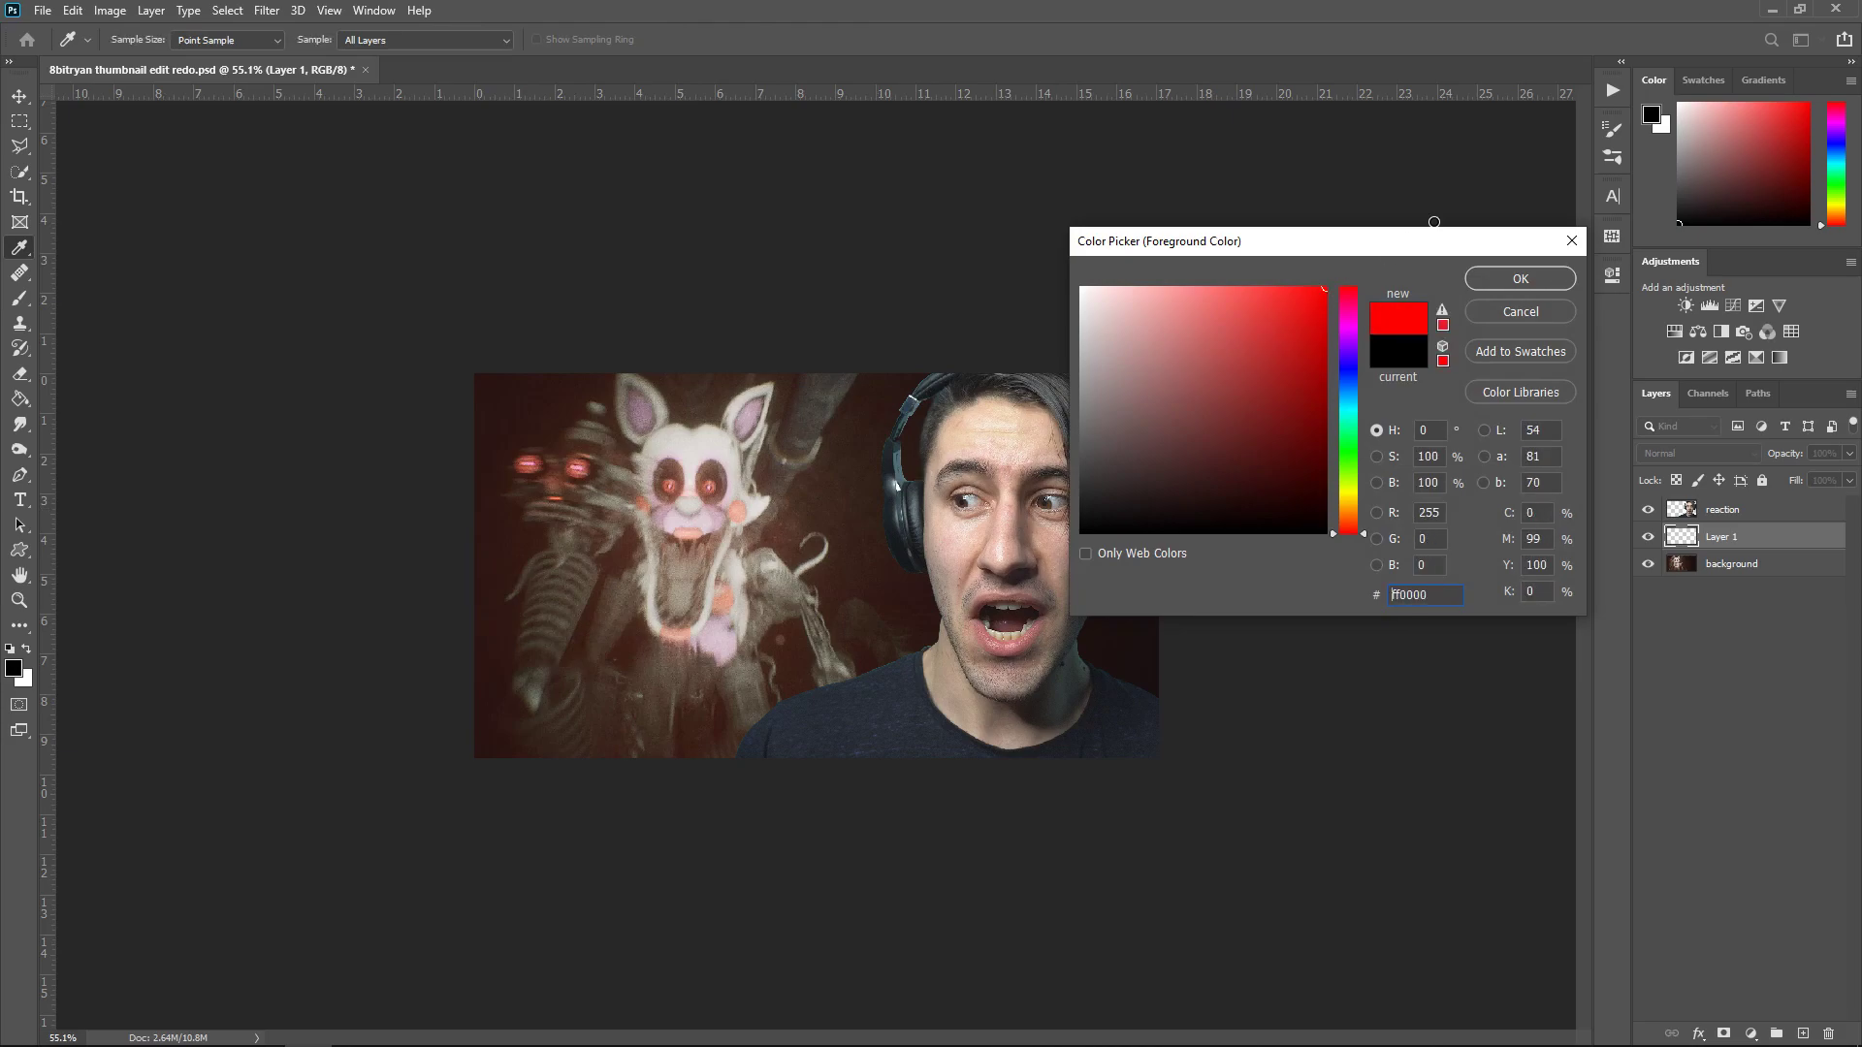
click(1487, 277)
Hide the reaction layer and paint red beside and above the fox and along the left edge of the image
click(1648, 510)
key(bracketright)
click(824, 669)
mouse_move(823, 681)
mouse_down()
mouse_move(857, 598)
mouse_move(853, 415)
mouse_up()
key(bracketleft)
key(bracketleft)
key(bracketleft)
key(bracketleft)
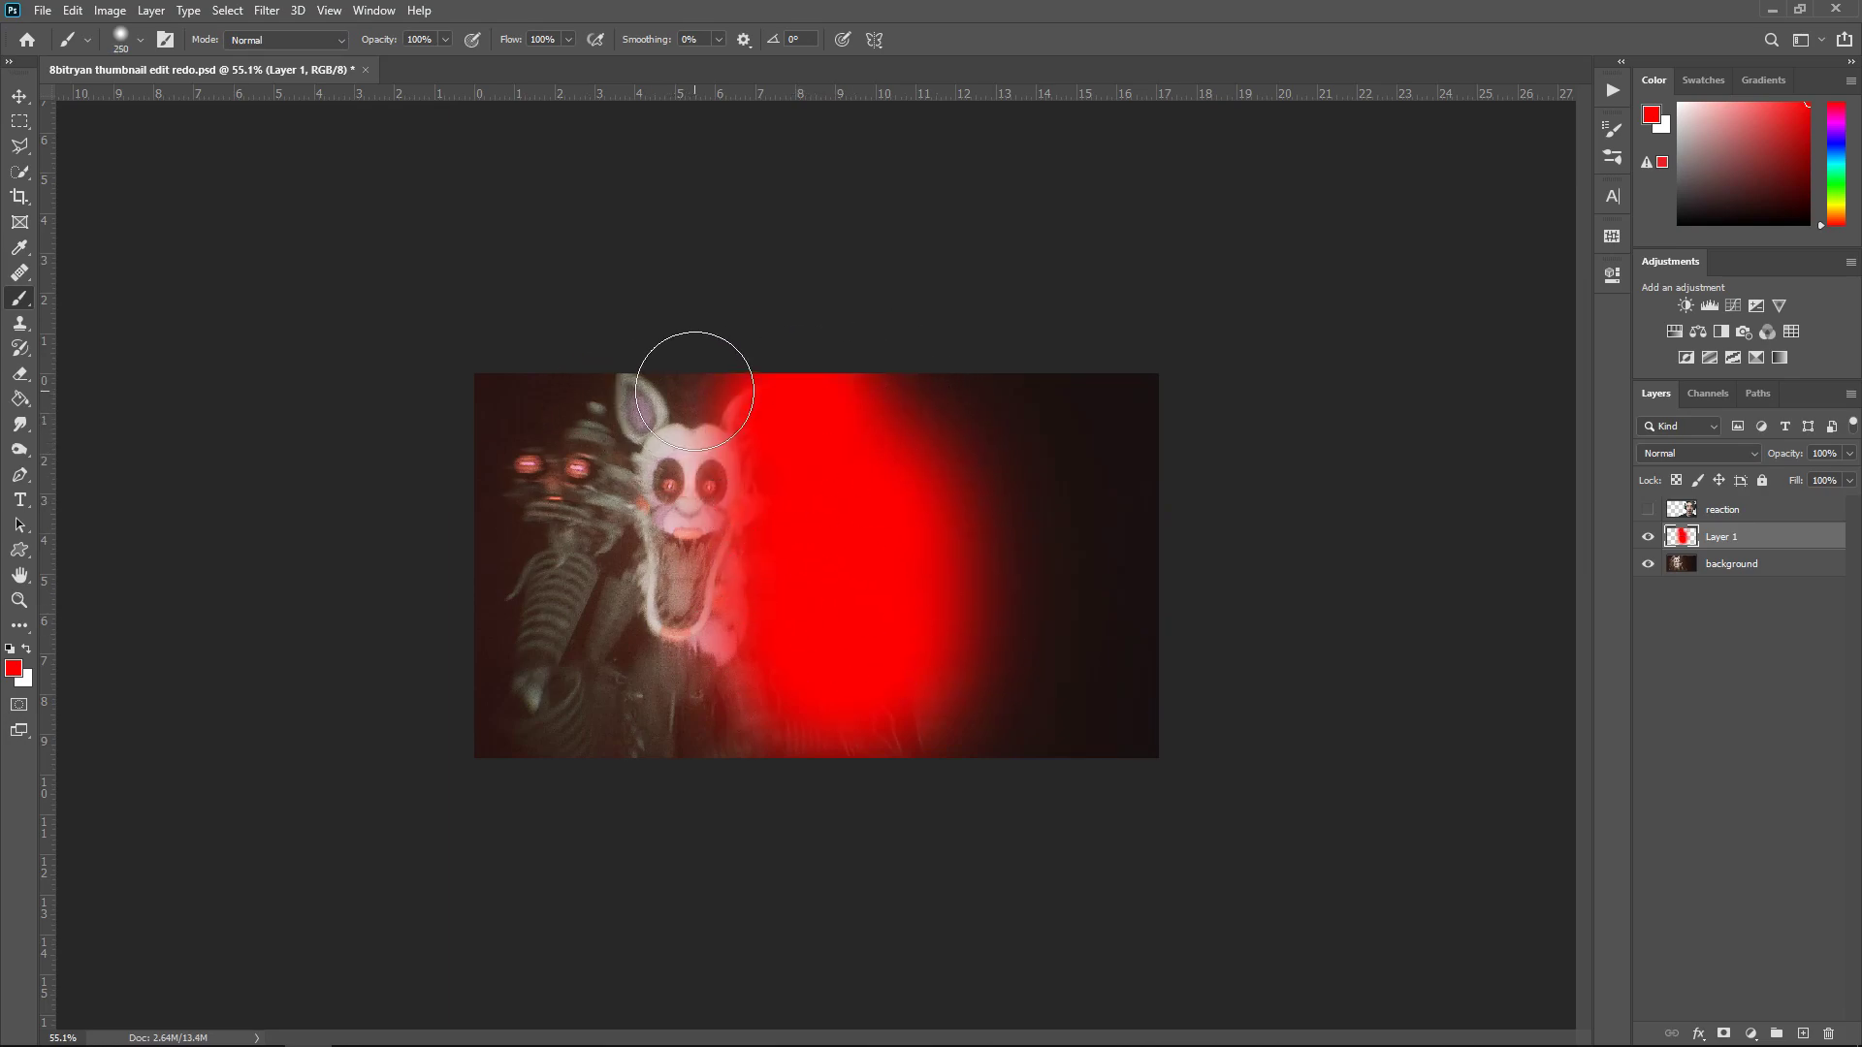
drag(555, 408, 492, 630)
Soften the right side of the painted red area with a much larger Eraser
click(21, 374)
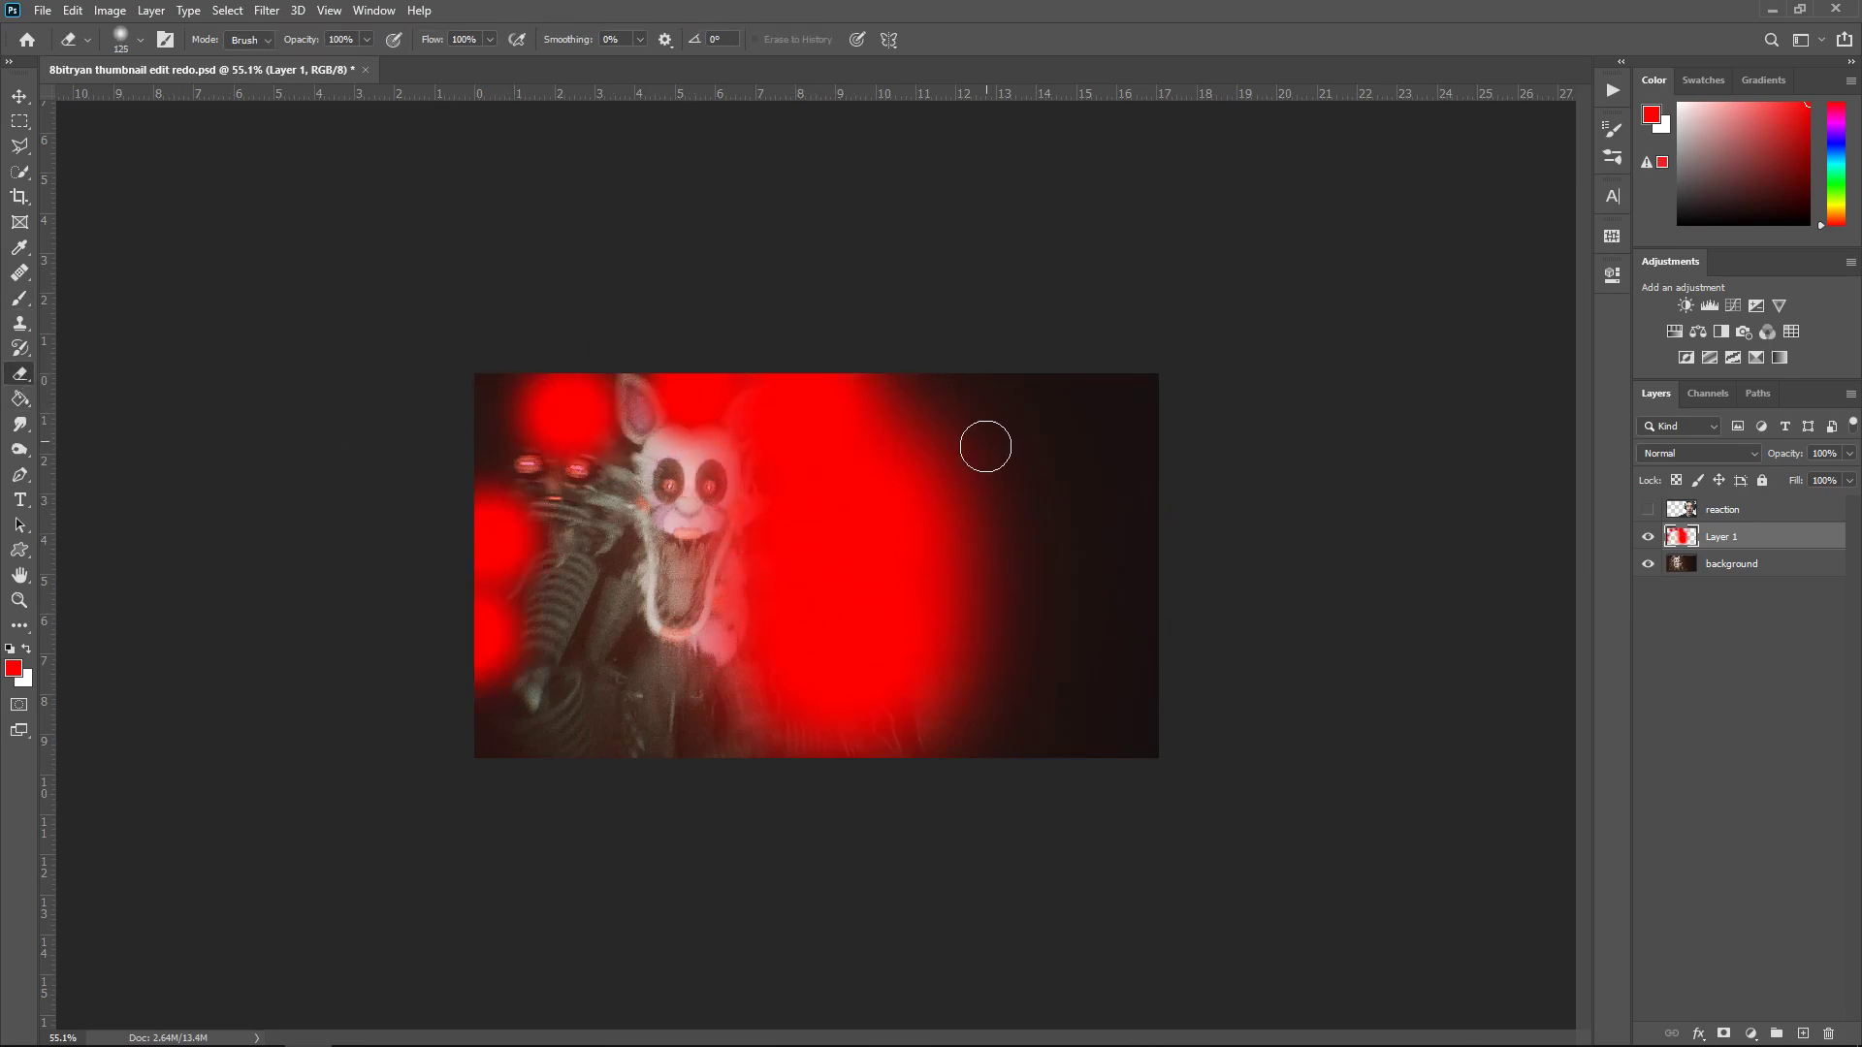
key(bracketright)
key(bracketright)
key(bracketright)
key(bracketright)
key(bracketright)
key(bracketright)
key(bracketright)
key(bracketright)
key(bracketright)
key(bracketright)
drag(1358, 586, 931, 621)
Set the red paint layer to Overlay blending at 50% opacity
key(v)
click(1699, 453)
click(1662, 689)
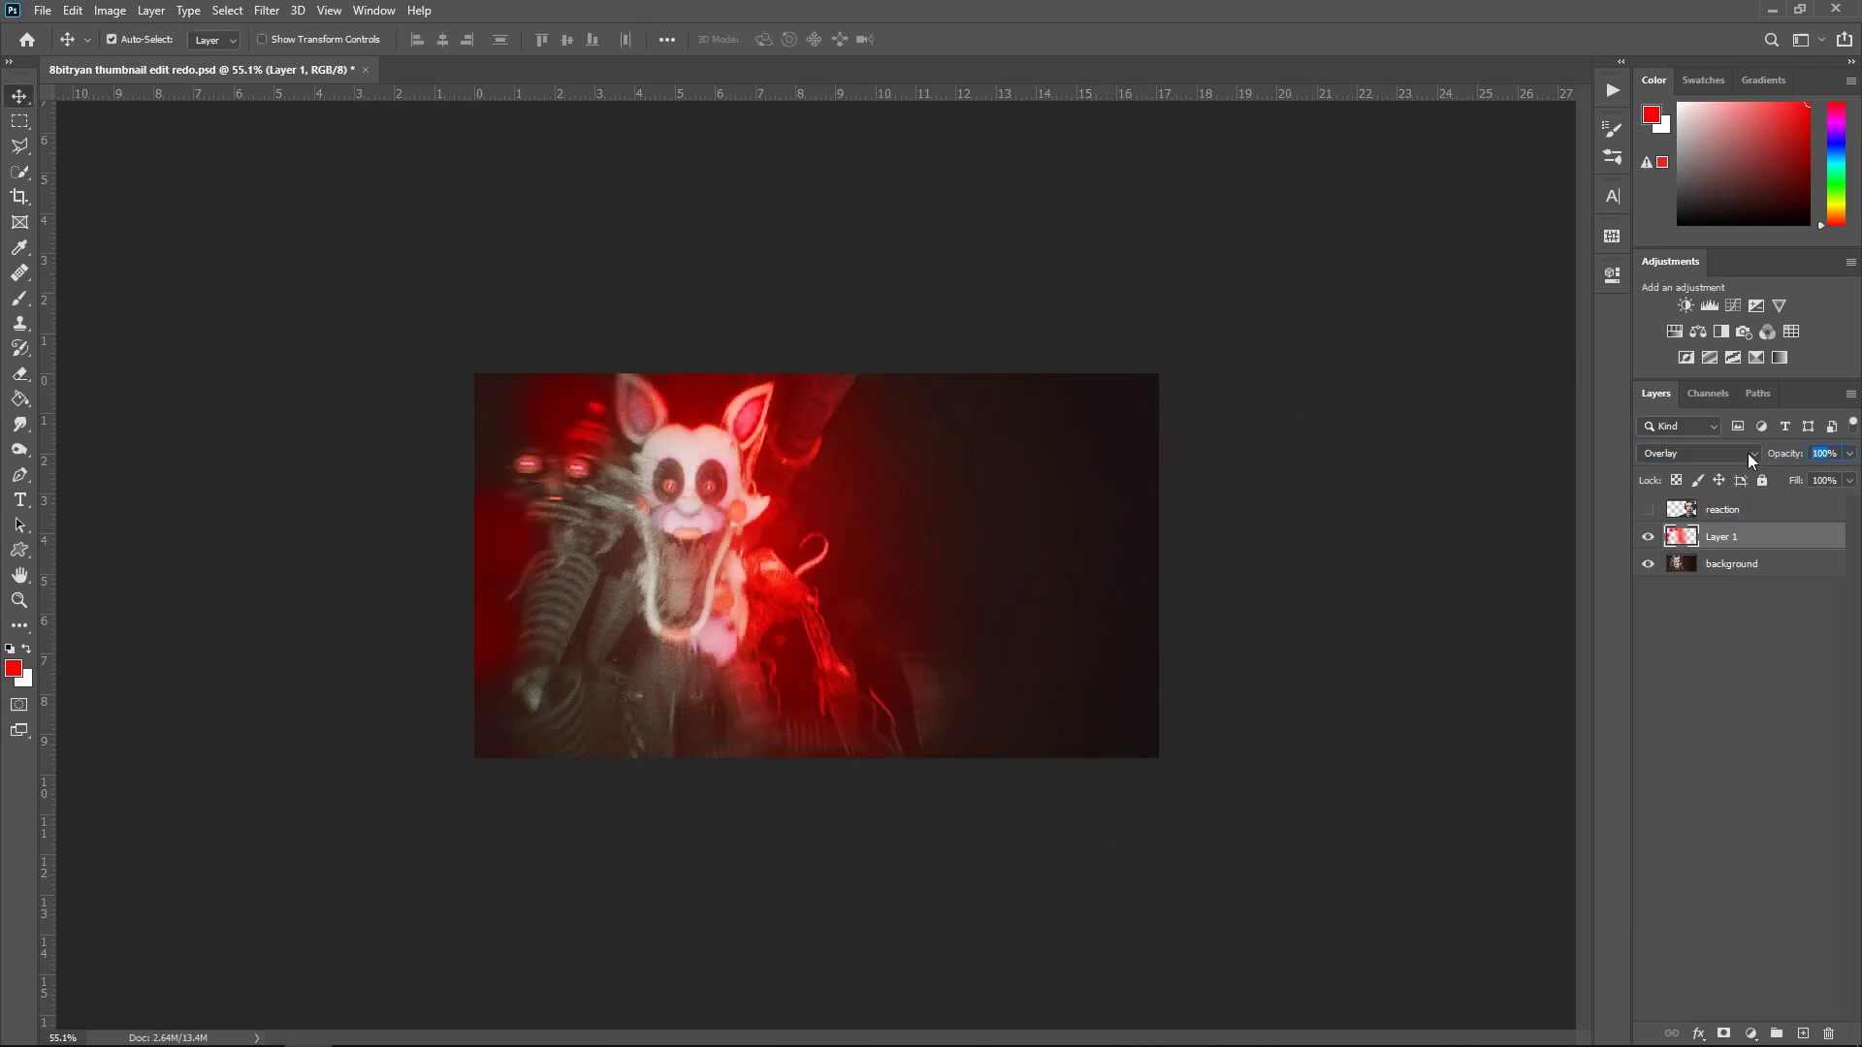
key(5)
Paint a soft red glow over the fox's eyes on a new layer and set its blend mode to Lighten
click(1803, 1034)
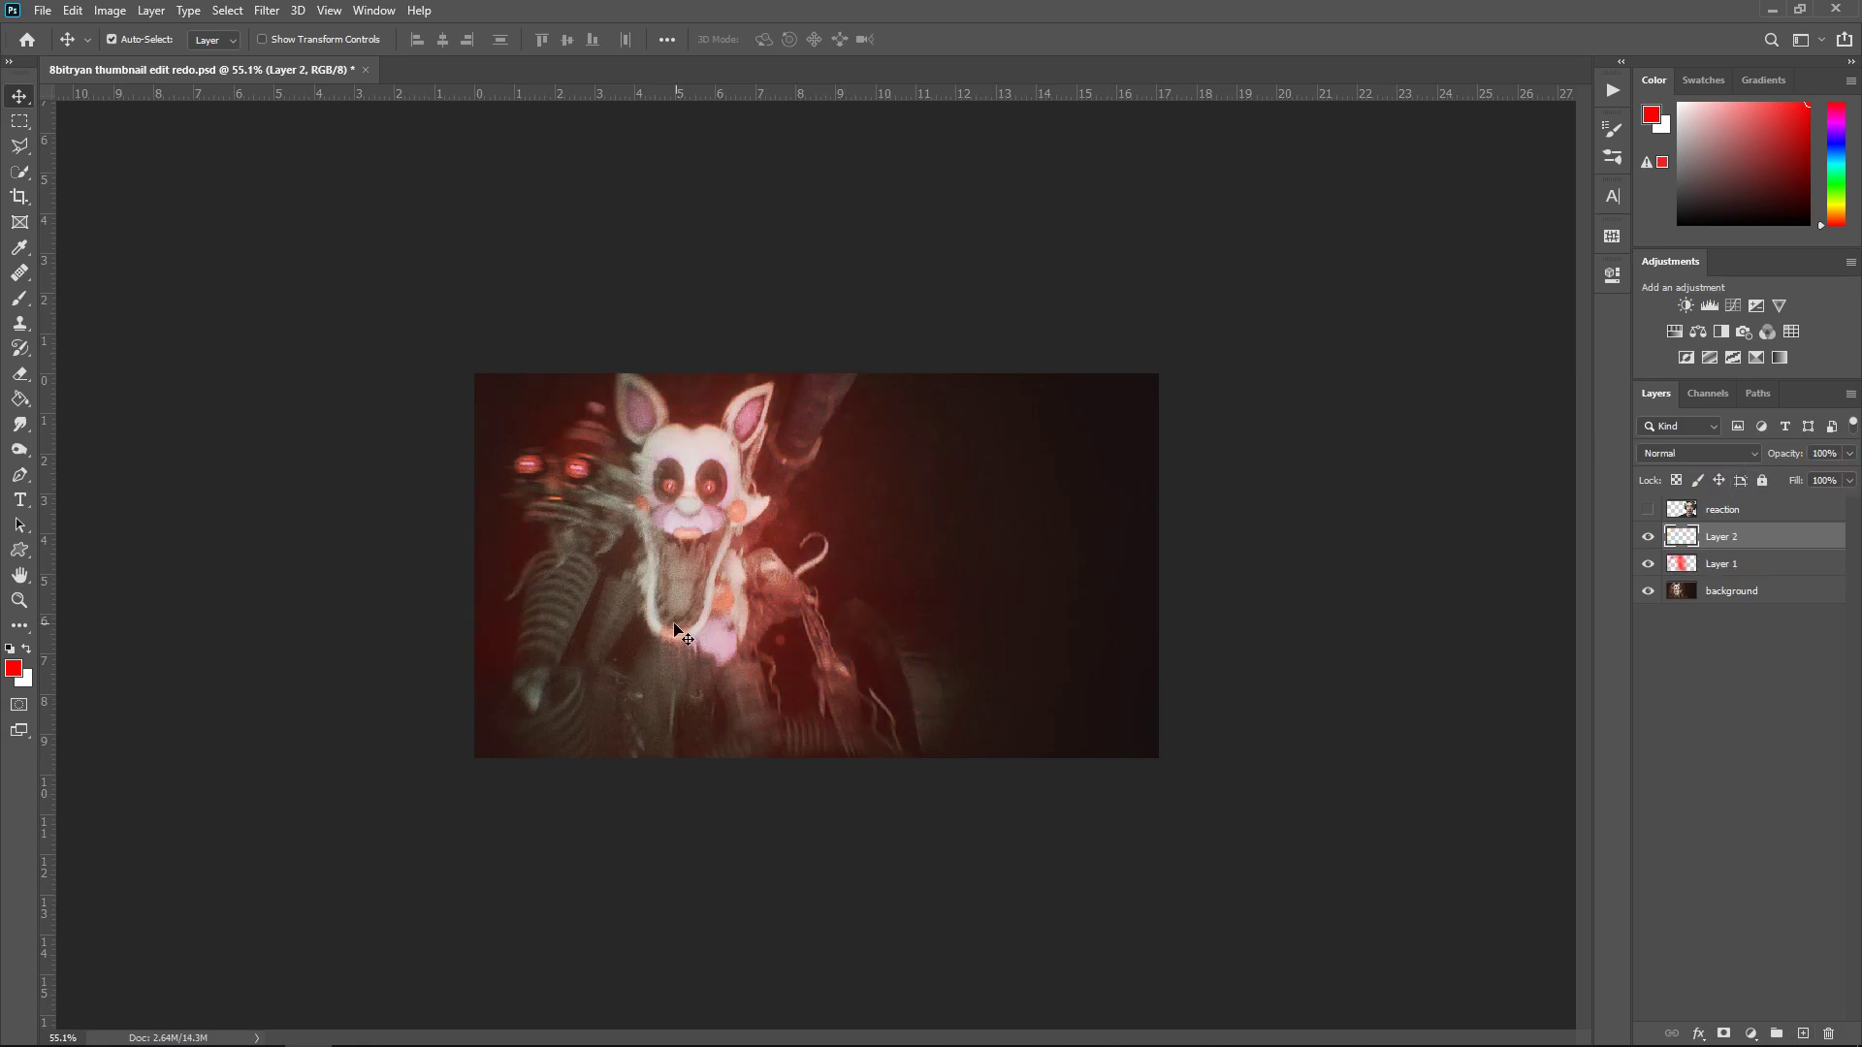
click(20, 297)
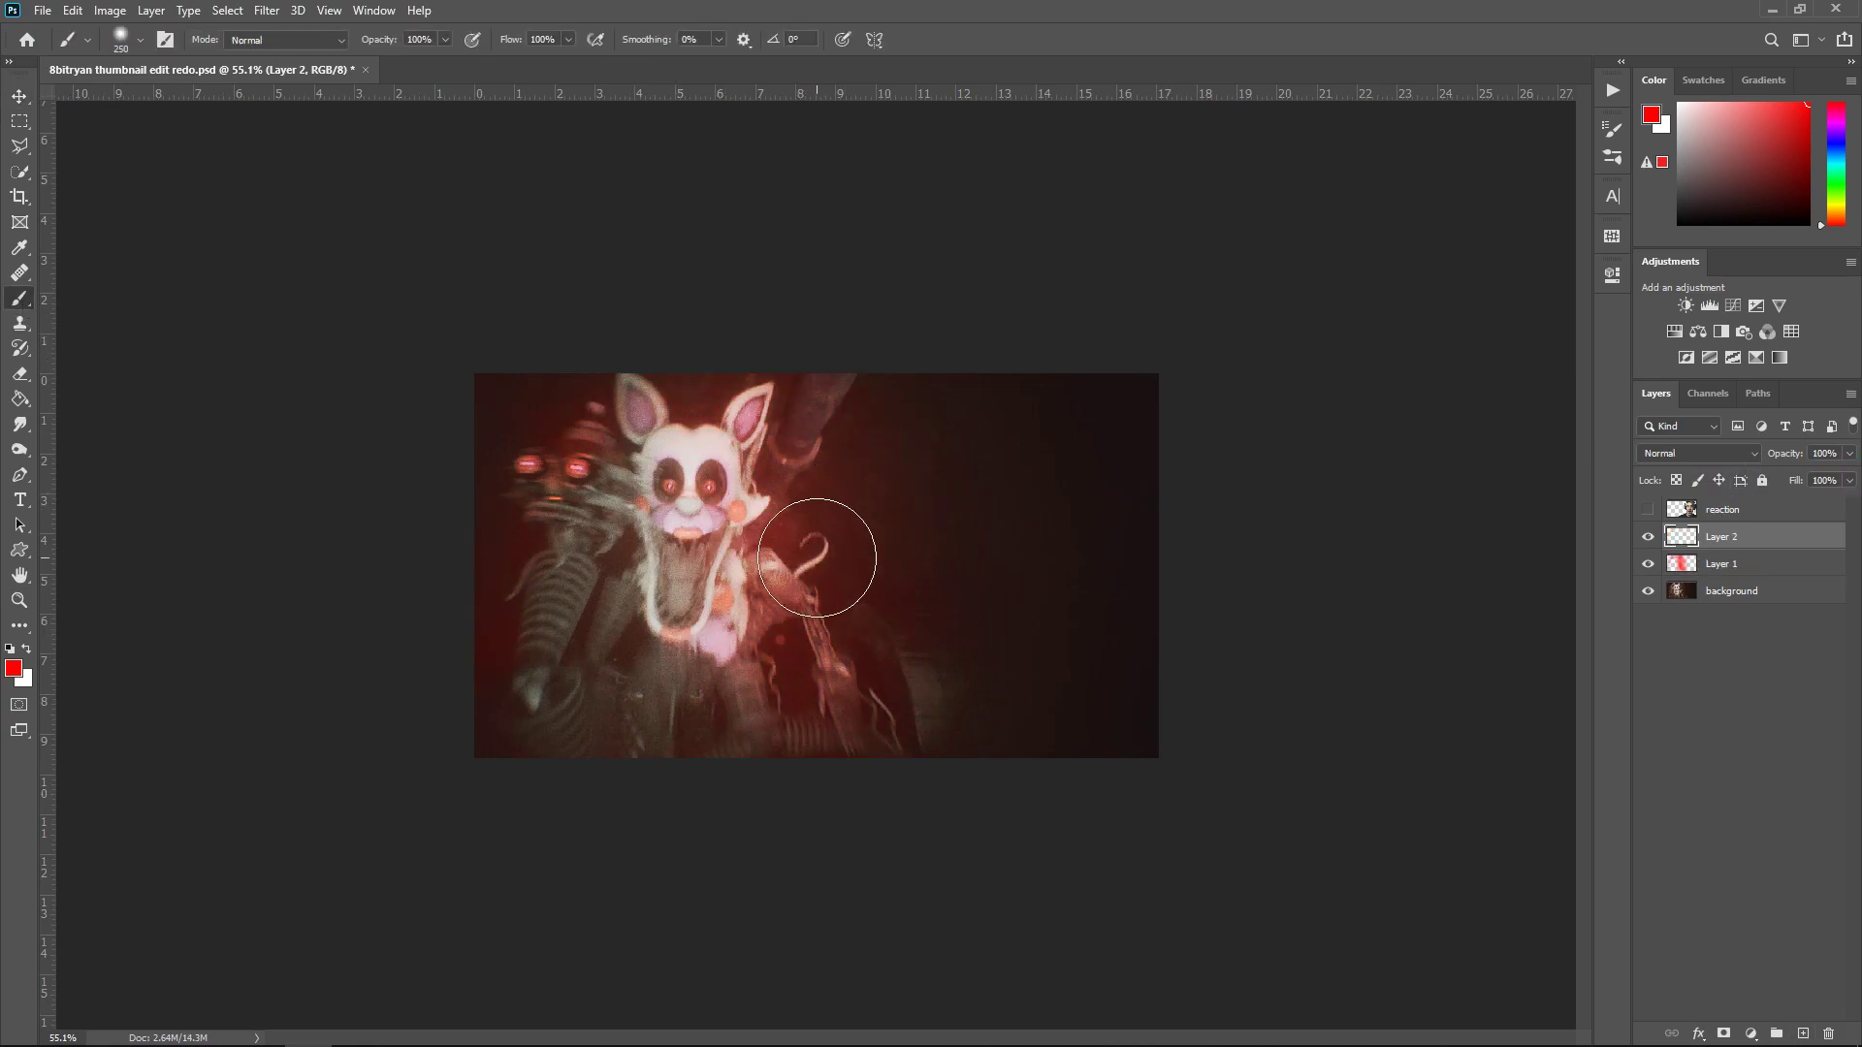
key(bracketleft)
key(bracketleft)
mouse_move(713, 482)
mouse_down()
mouse_move(679, 485)
mouse_move(737, 480)
mouse_up()
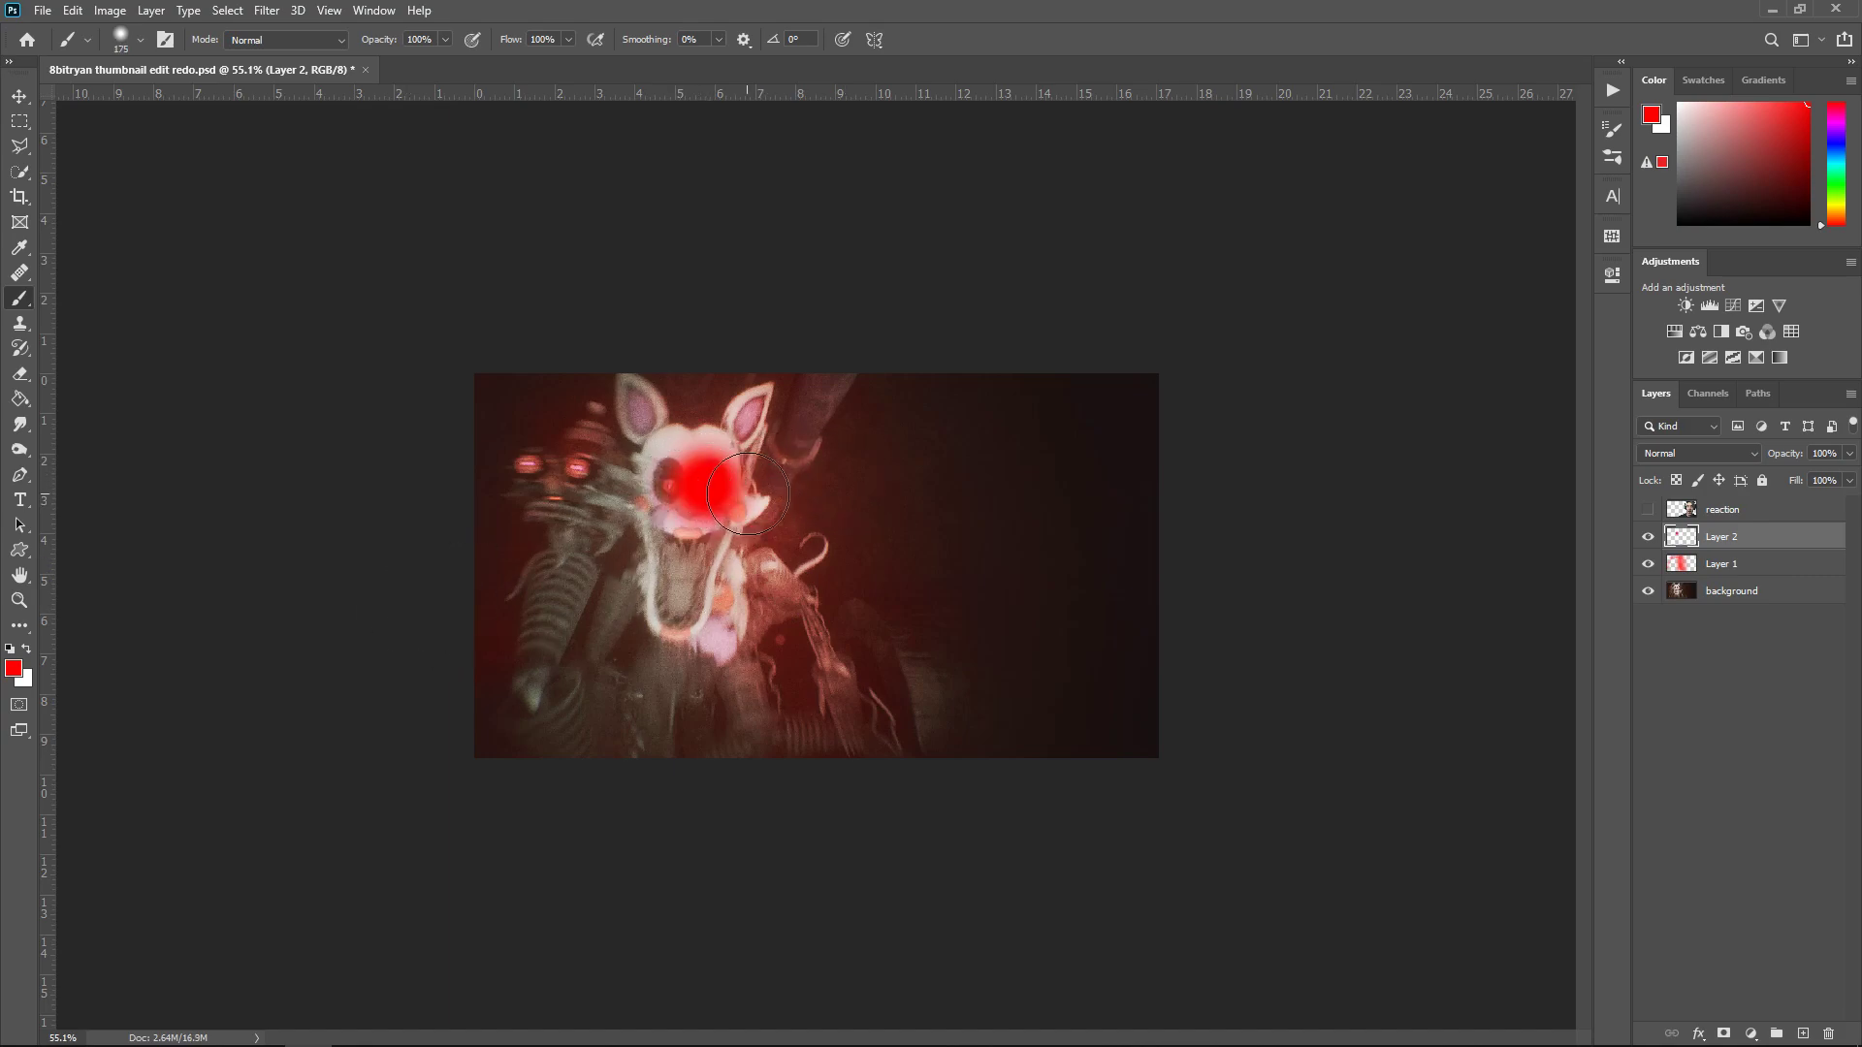
key(v)
click(1674, 451)
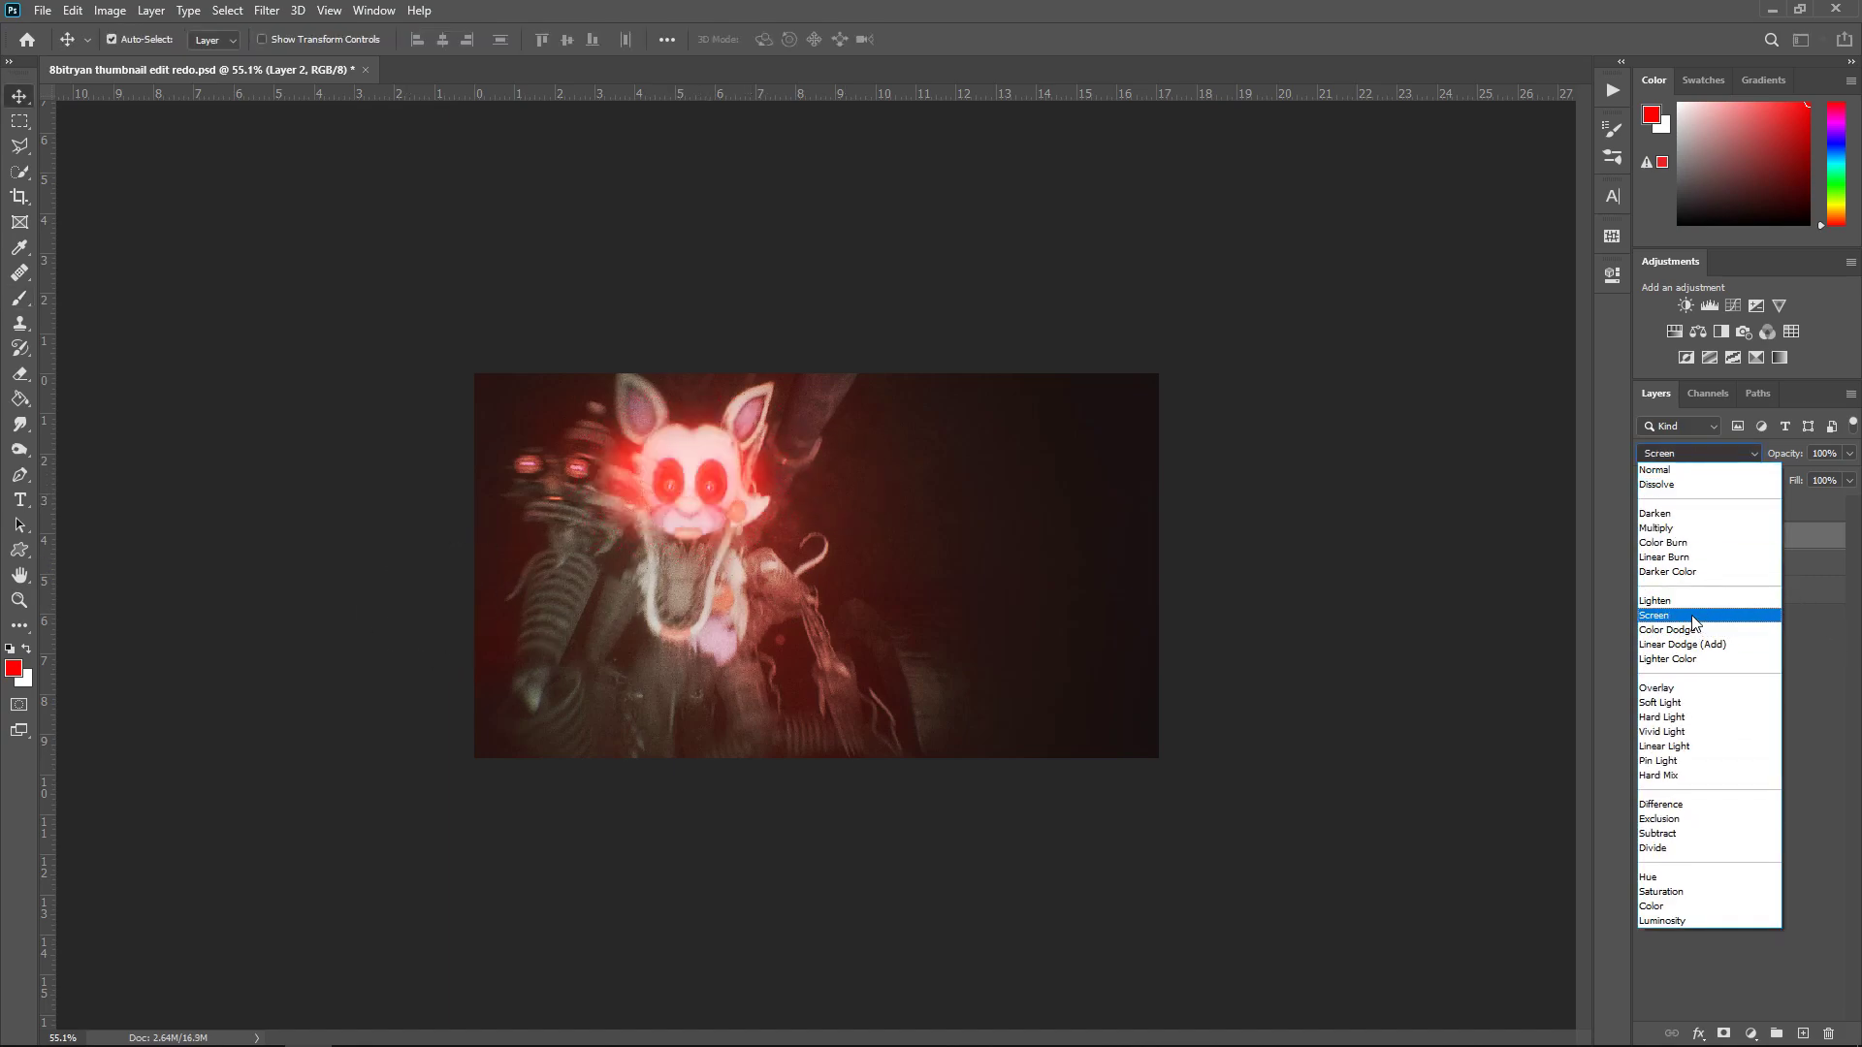
click(1748, 596)
Paint a red glow over the second head's eyes on another new layer and blend it with Lighten
key(ctrl+shift+alt+n)
key(b)
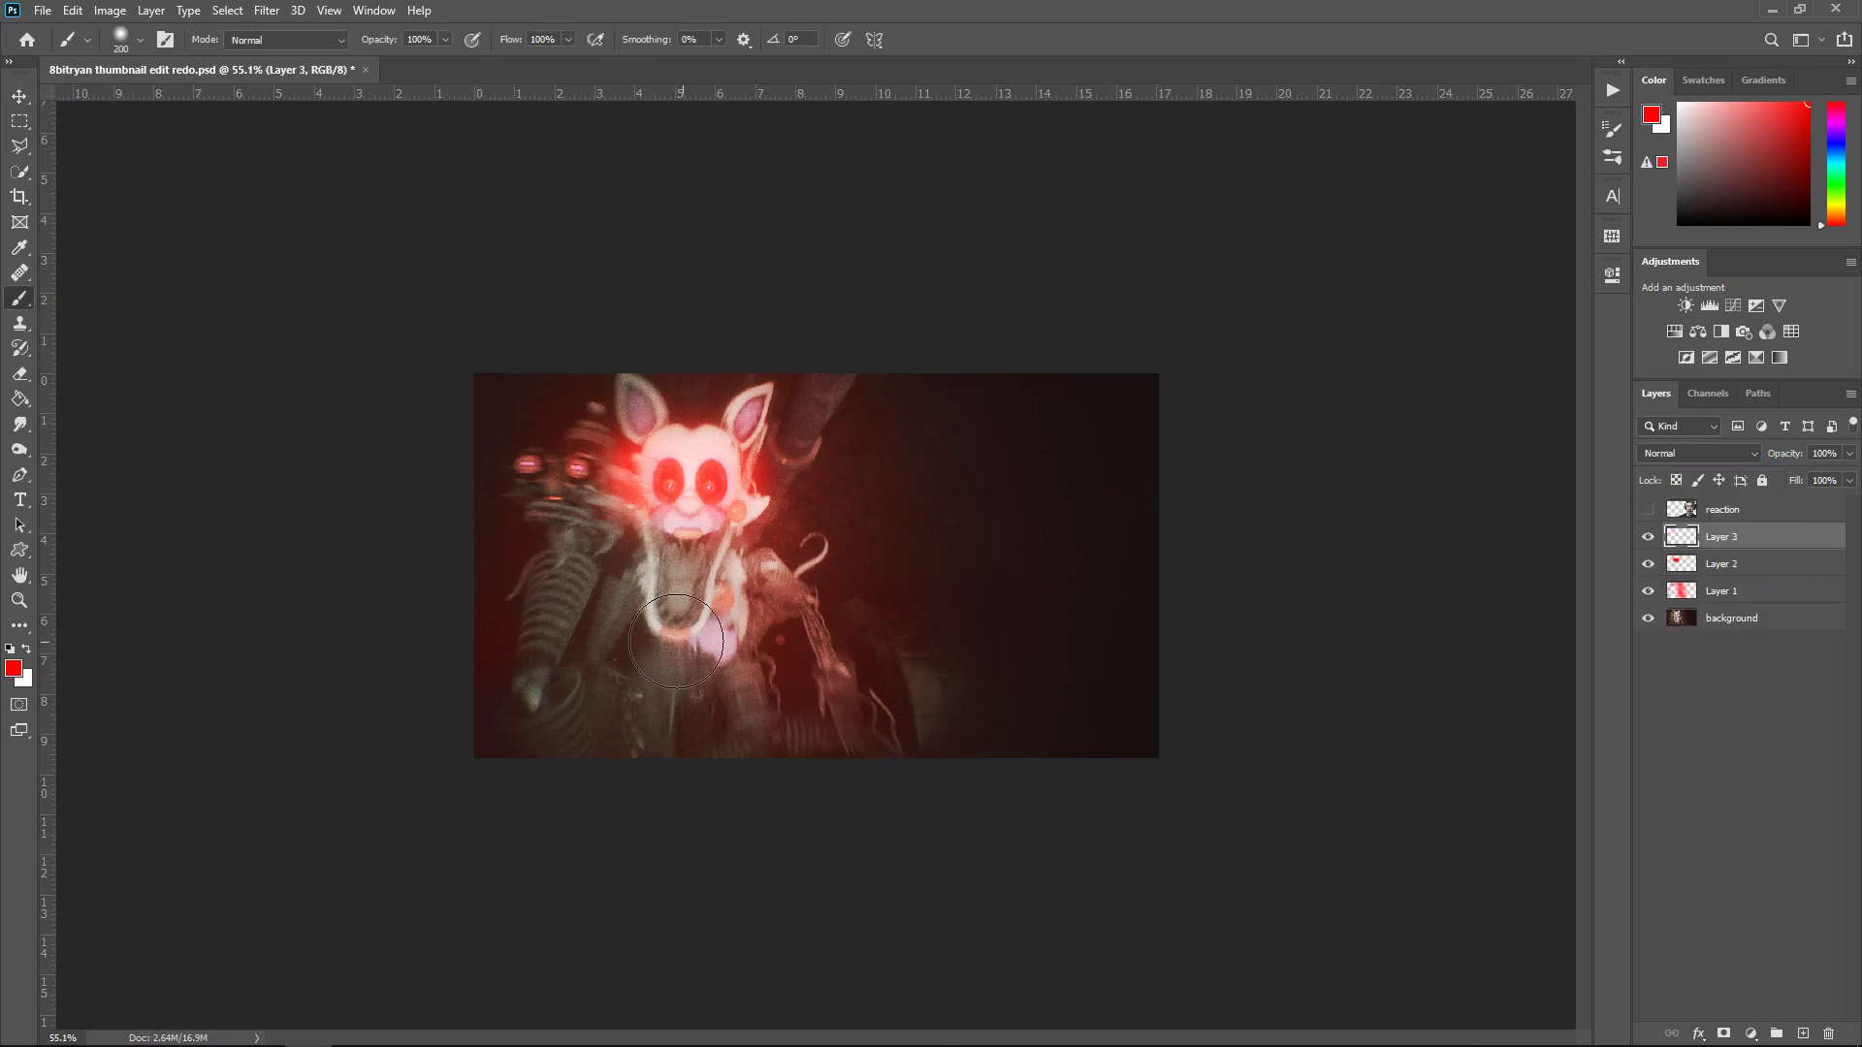
key(])
click(577, 468)
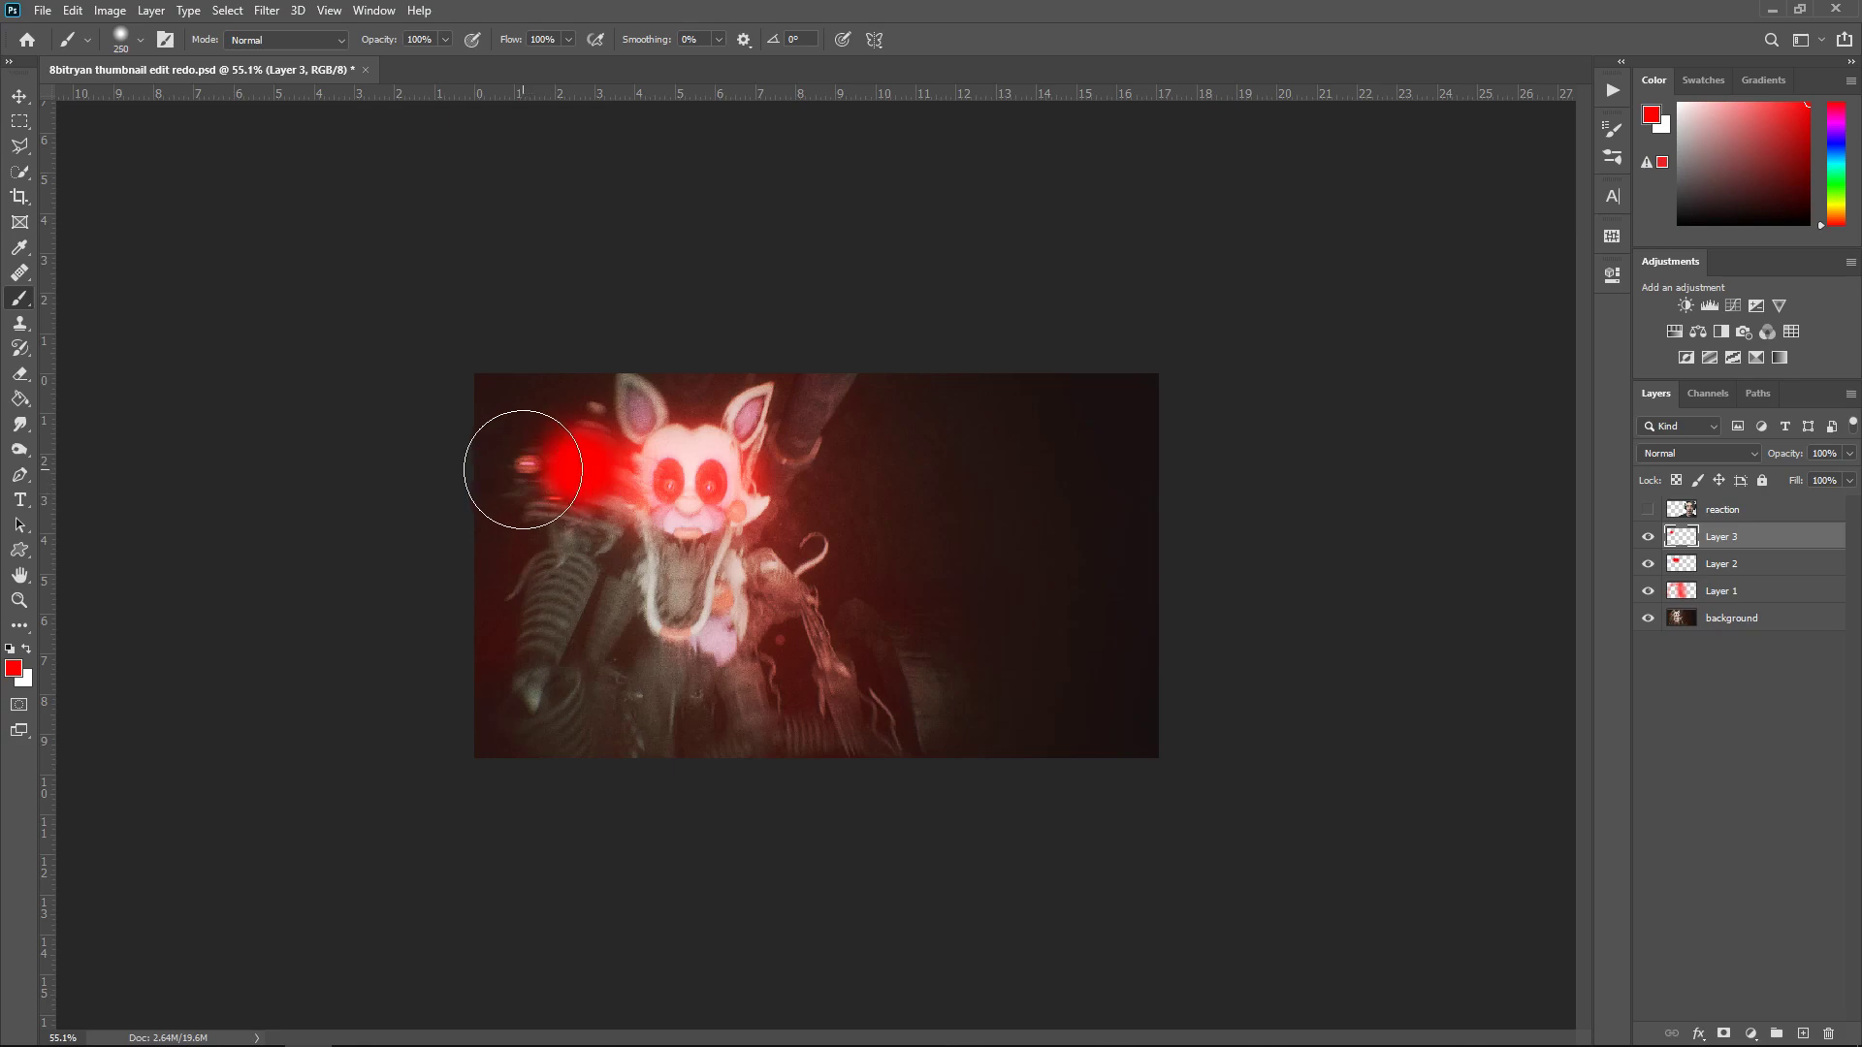
key(v)
click(1697, 453)
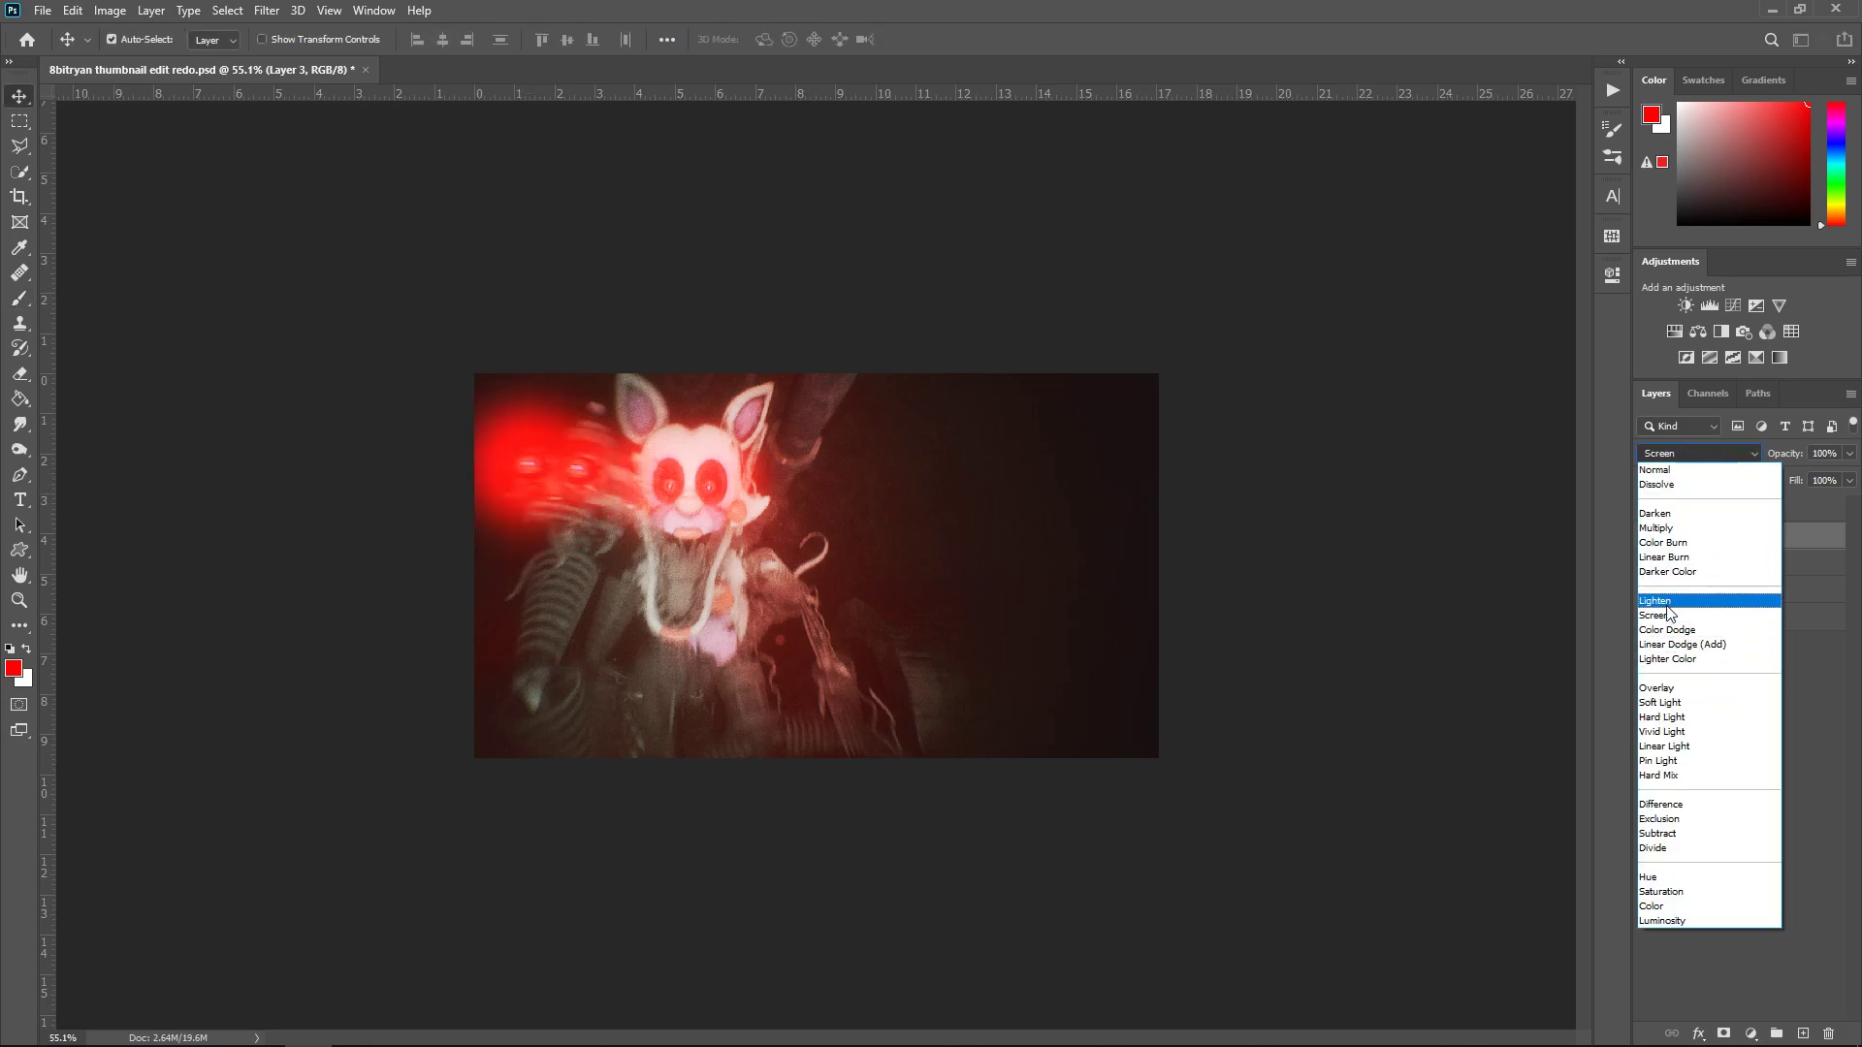
click(1667, 604)
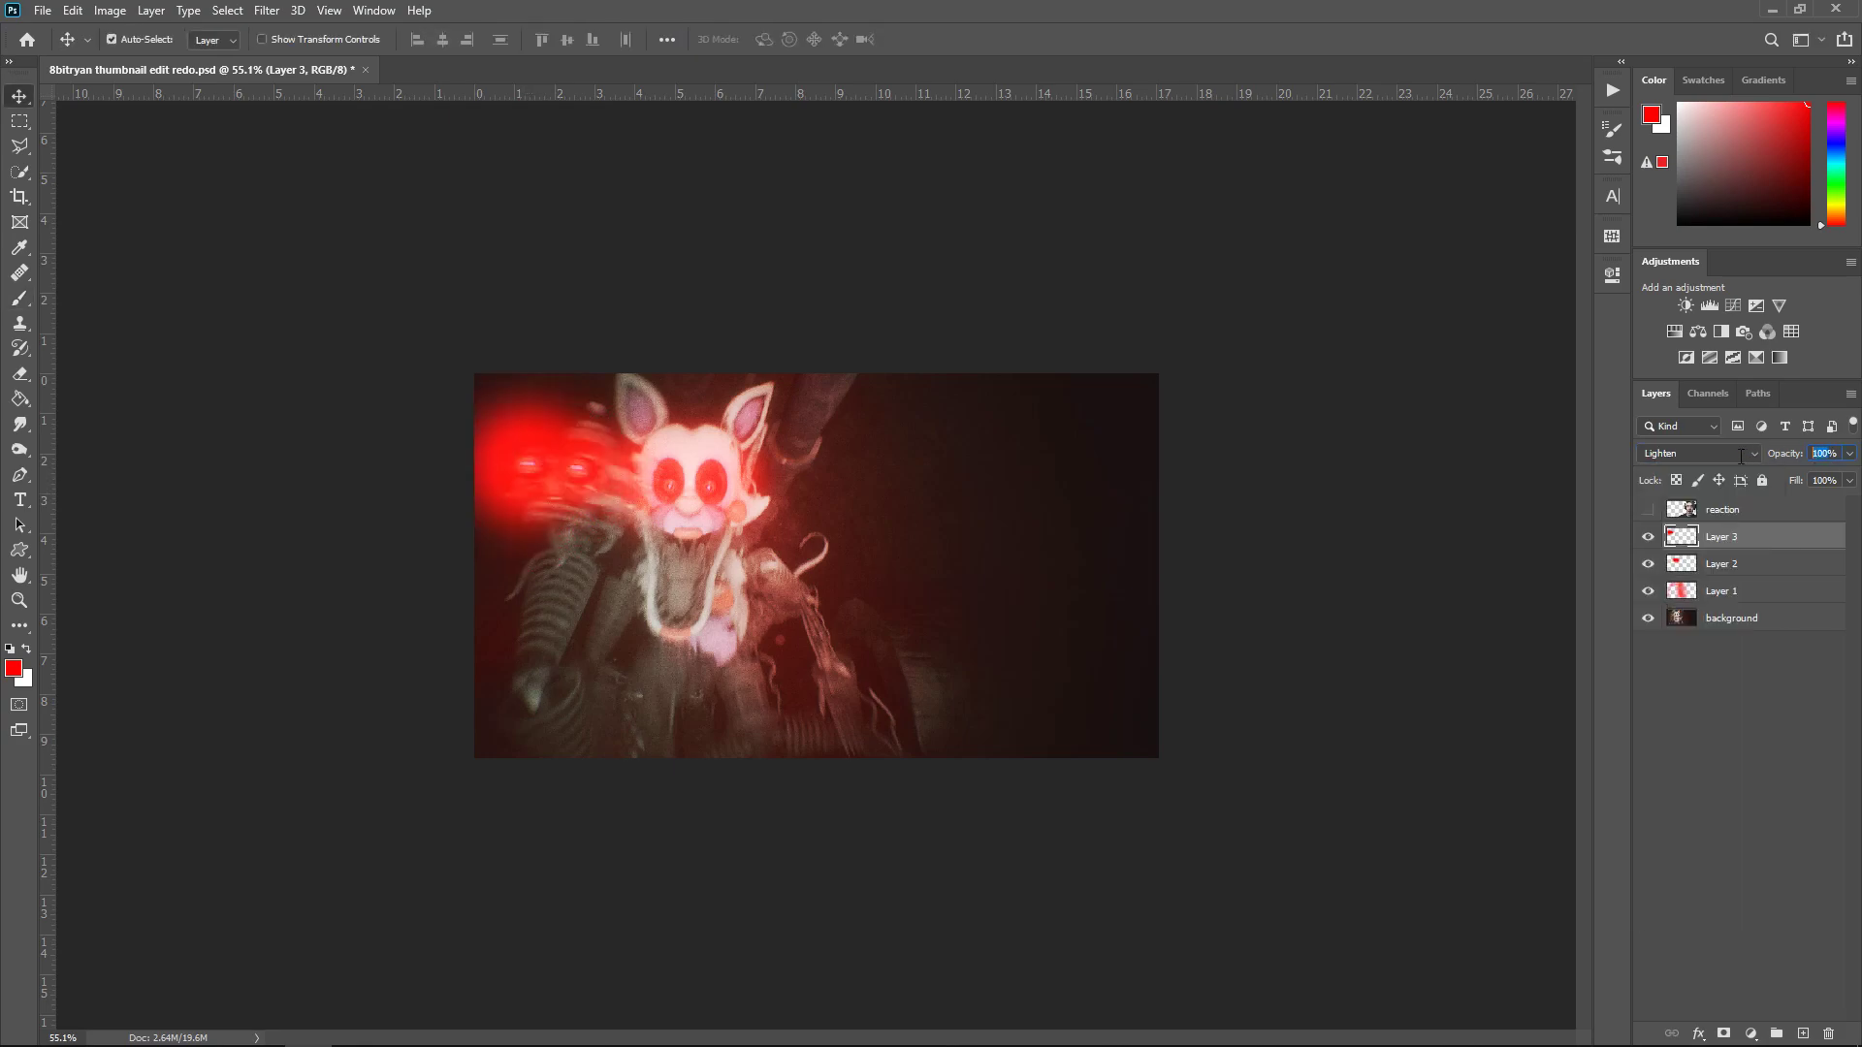
Add a Brightness/Contrast adjustment above the glow layers with brightness 3 and contrast 100
click(1685, 306)
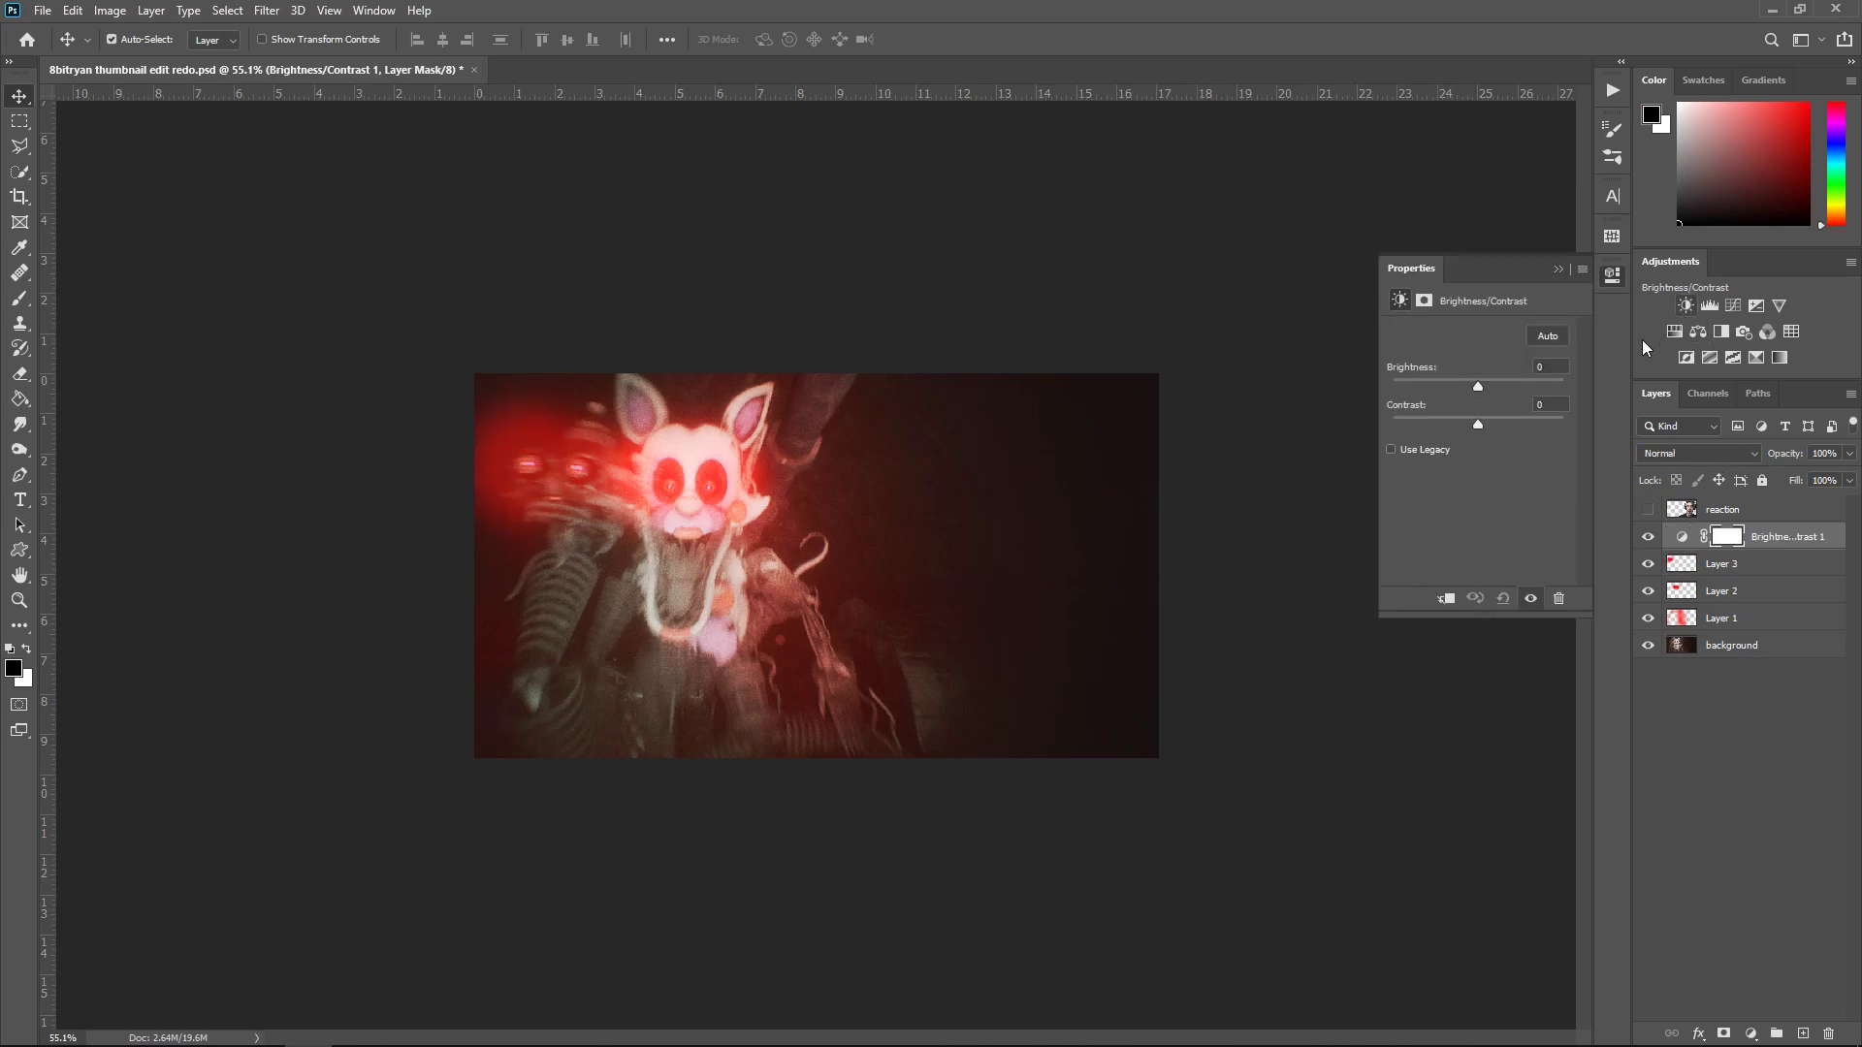
text(3)
drag(1482, 422, 1585, 421)
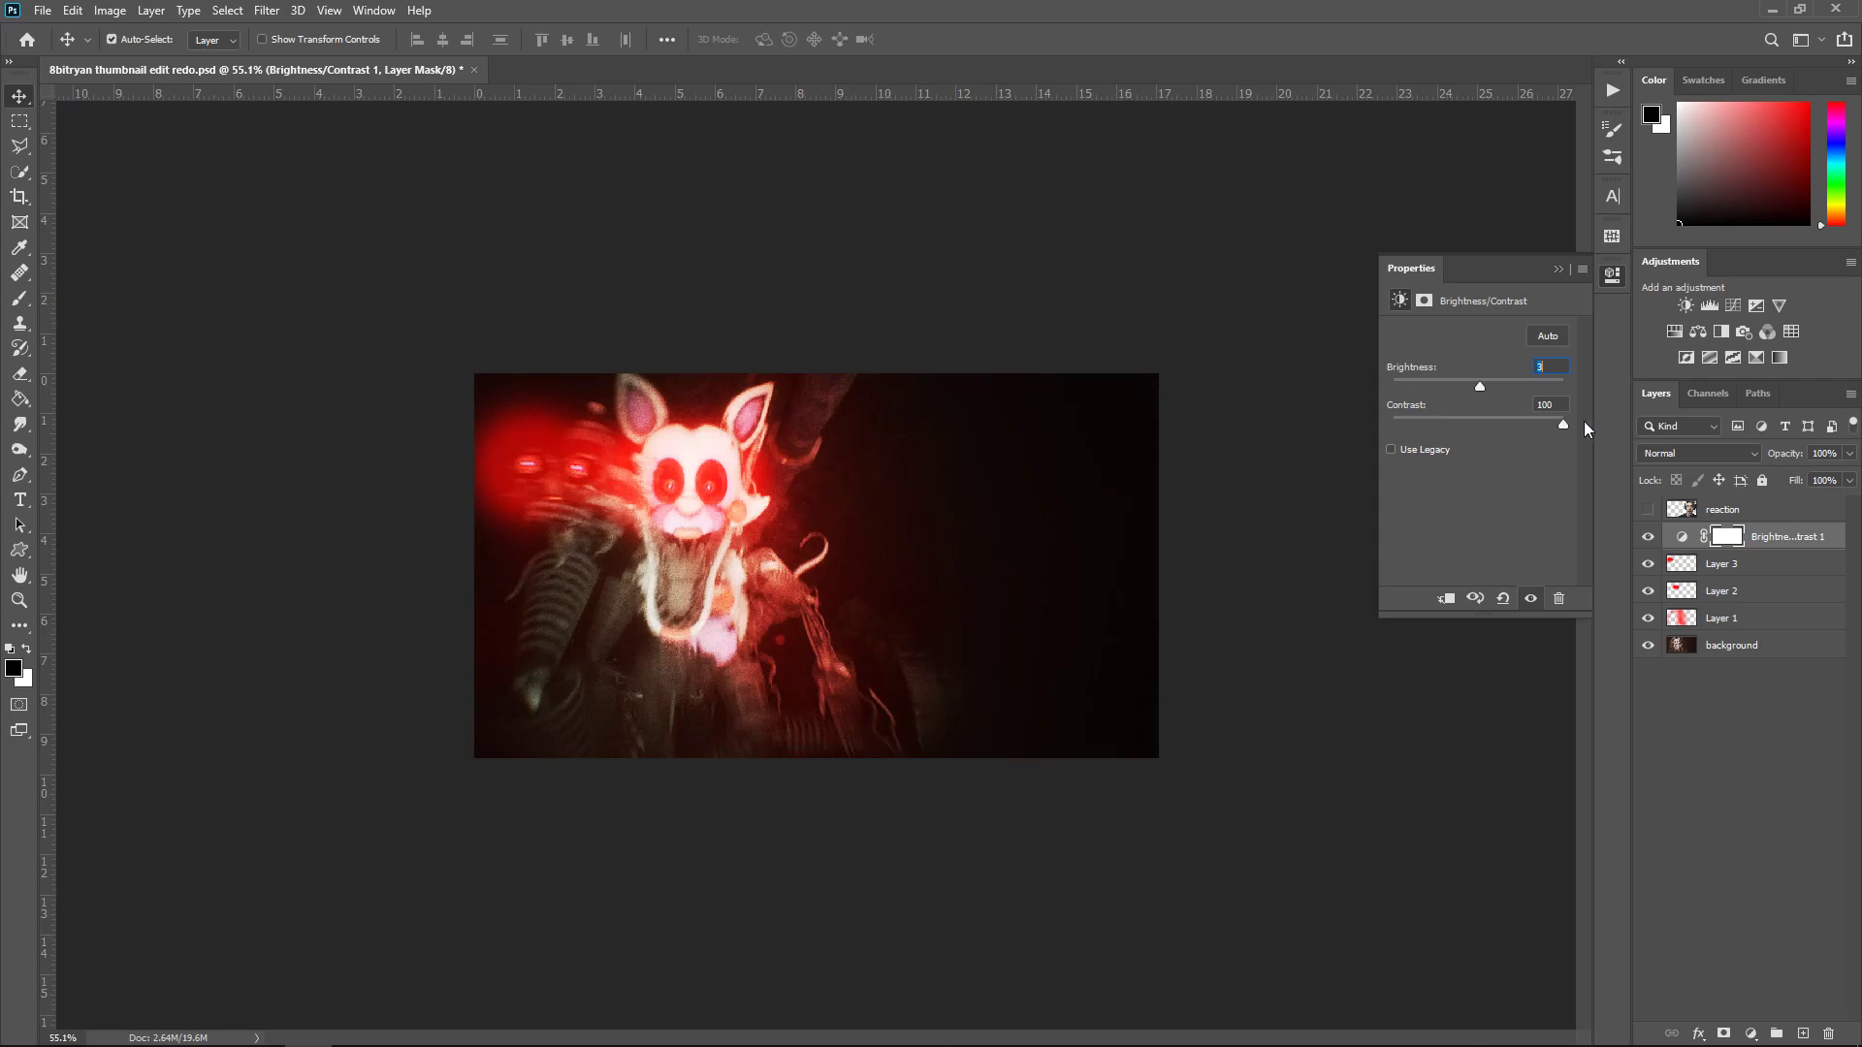
Add a Hue/Saturation adjustment with saturation 9 and place it beneath the Brightness/Contrast layer
click(1675, 332)
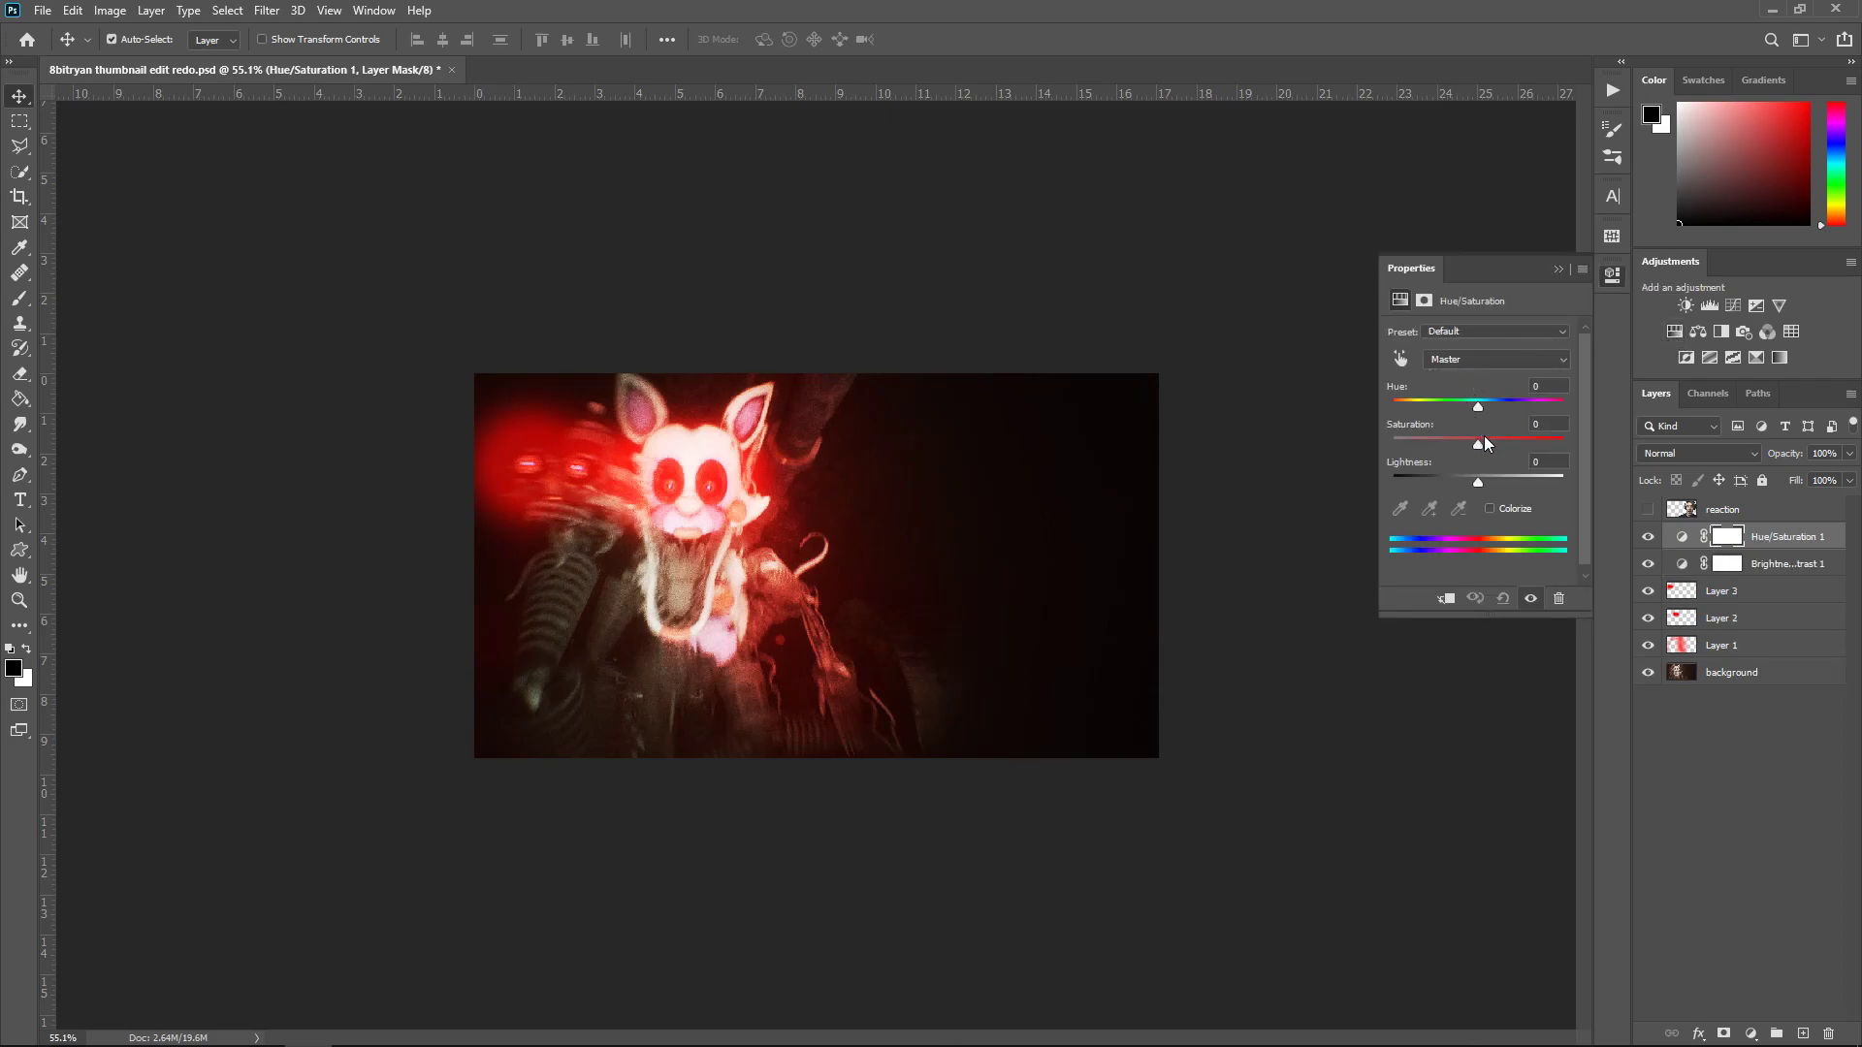
drag(1445, 424, 1462, 426)
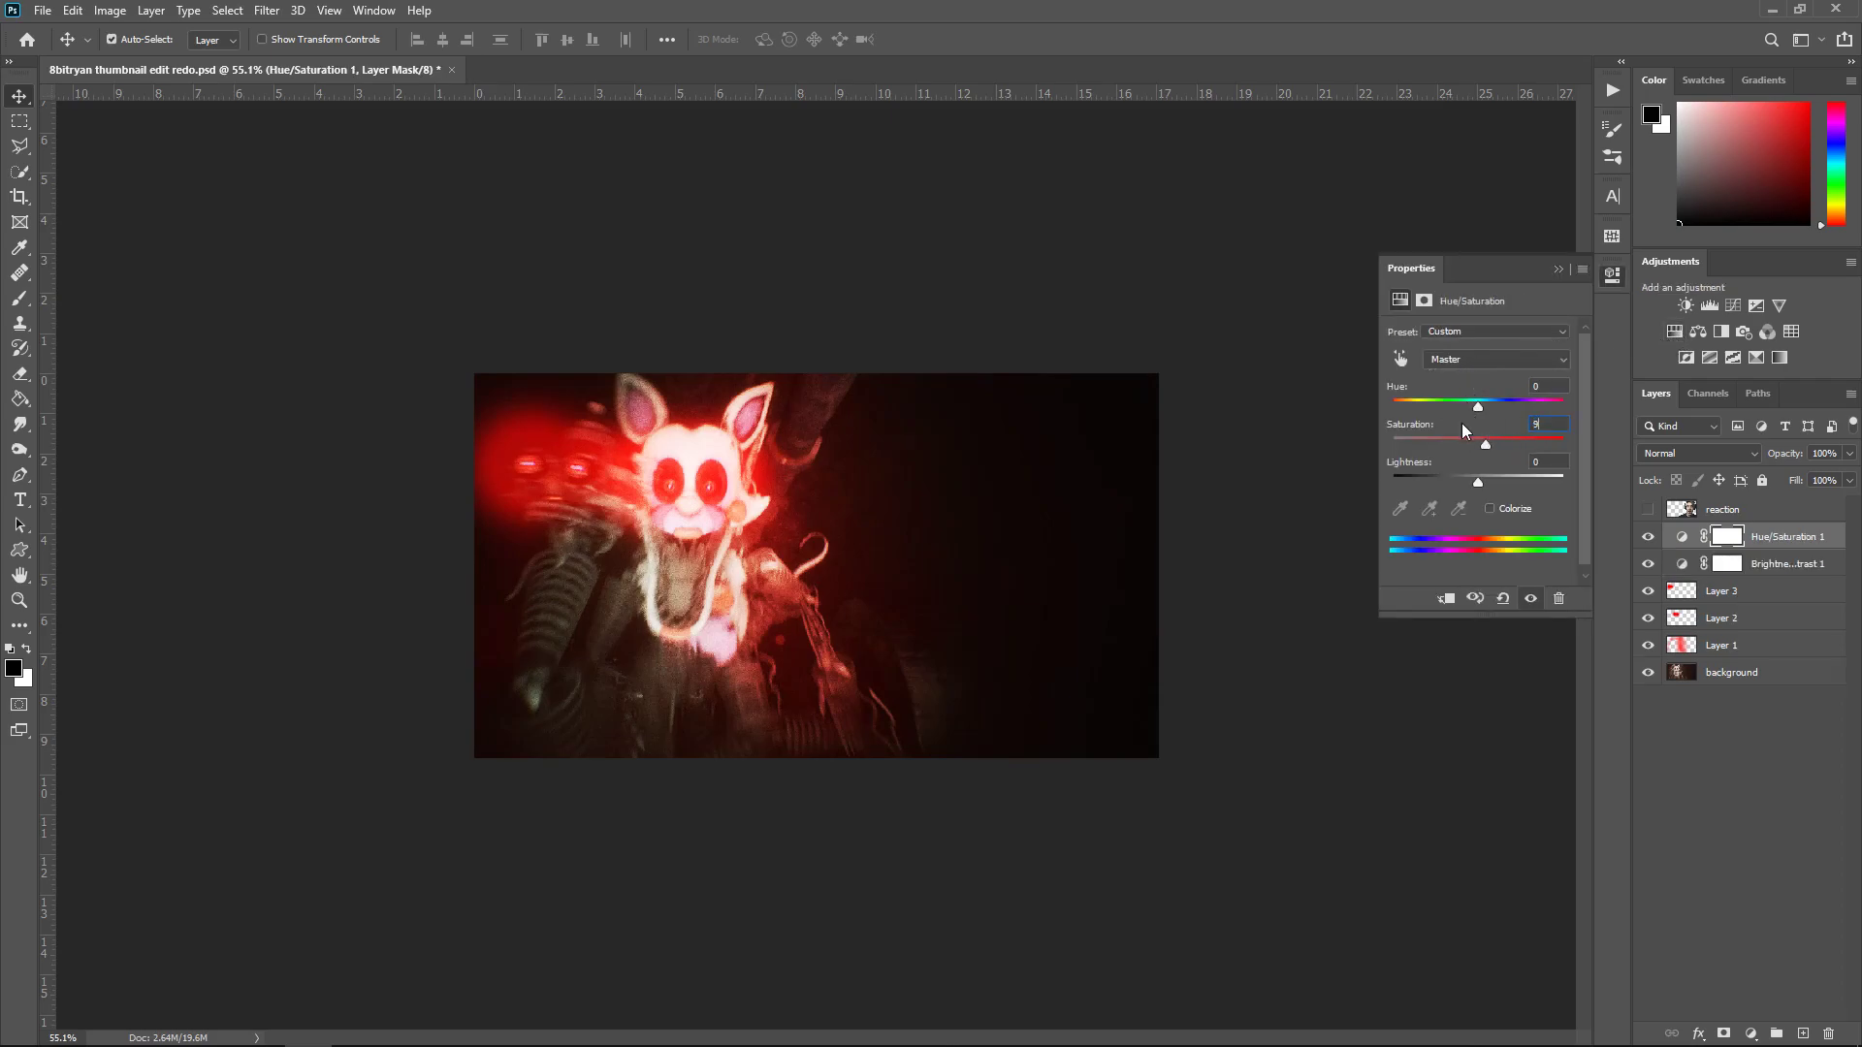
click(1559, 272)
drag(1765, 544, 1759, 570)
Open orange sun flare.jpg as its own document and tint it with a red-filled layer in Color blend mode
key(alt+Tab)
drag(589, 346, 548, 68)
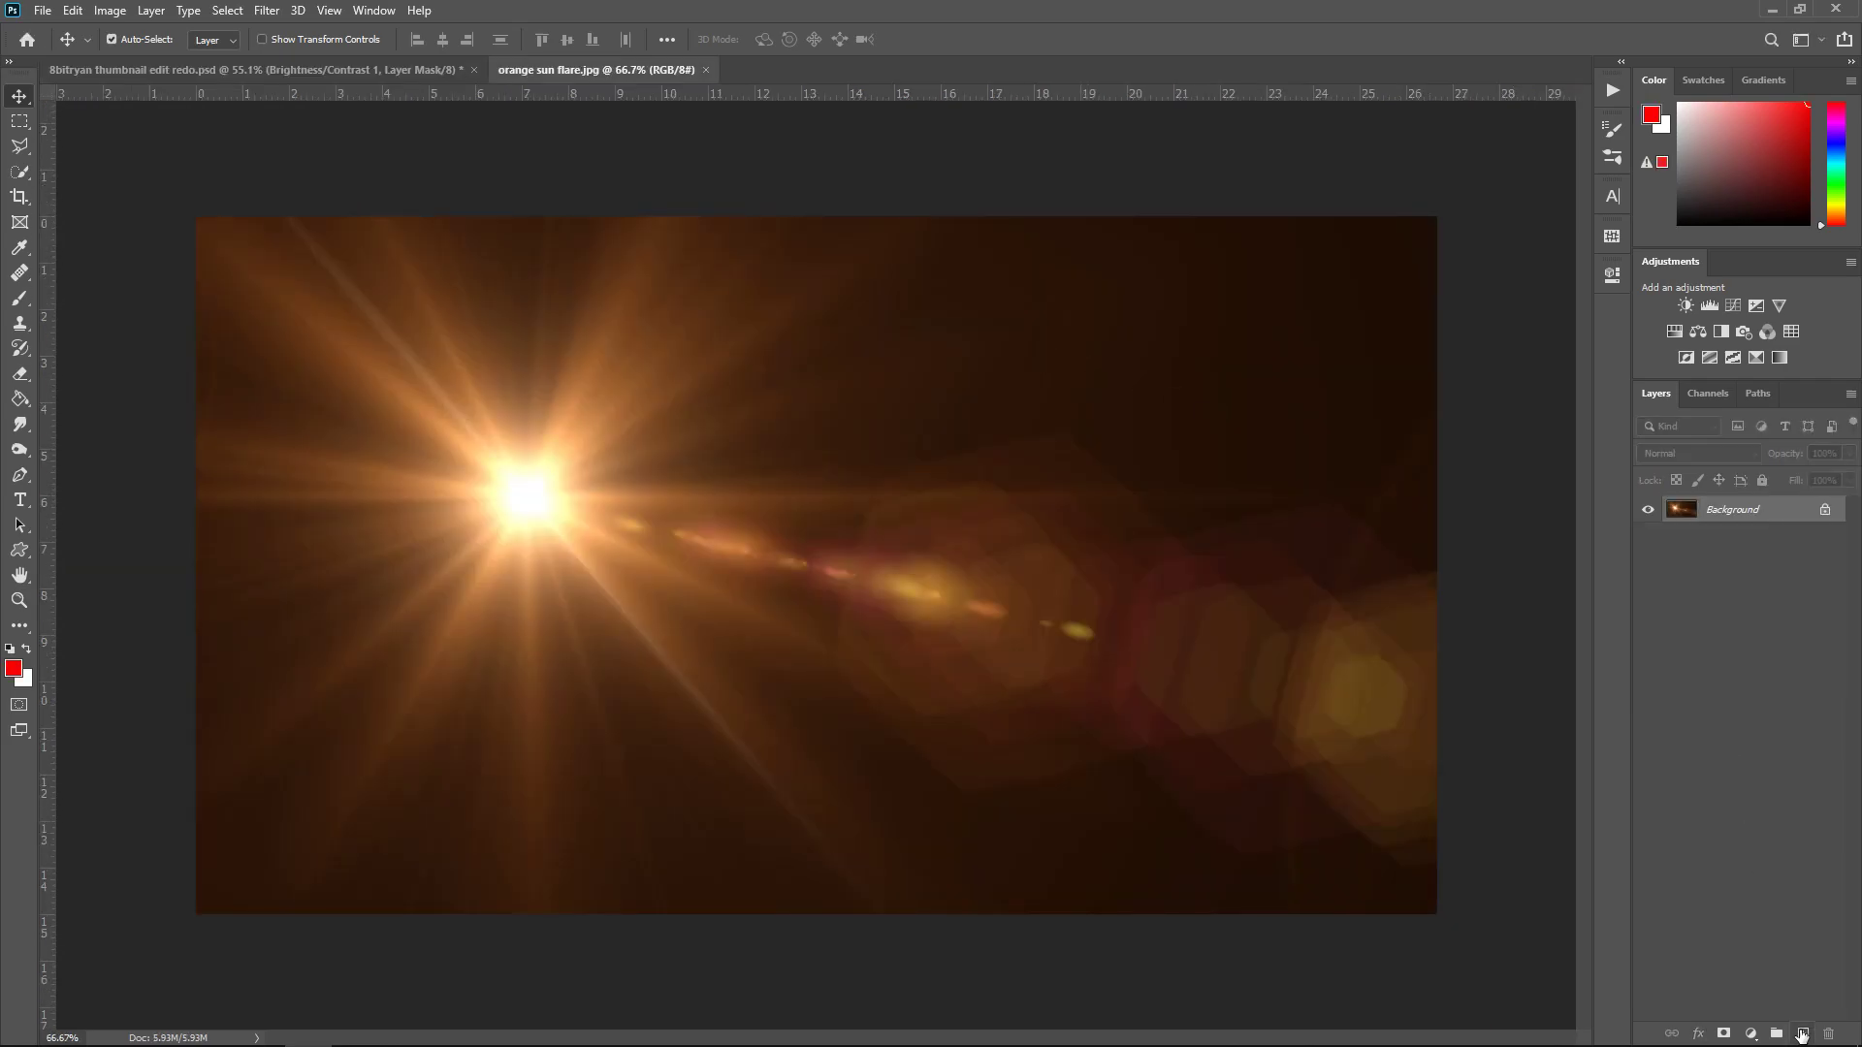
click(1801, 1035)
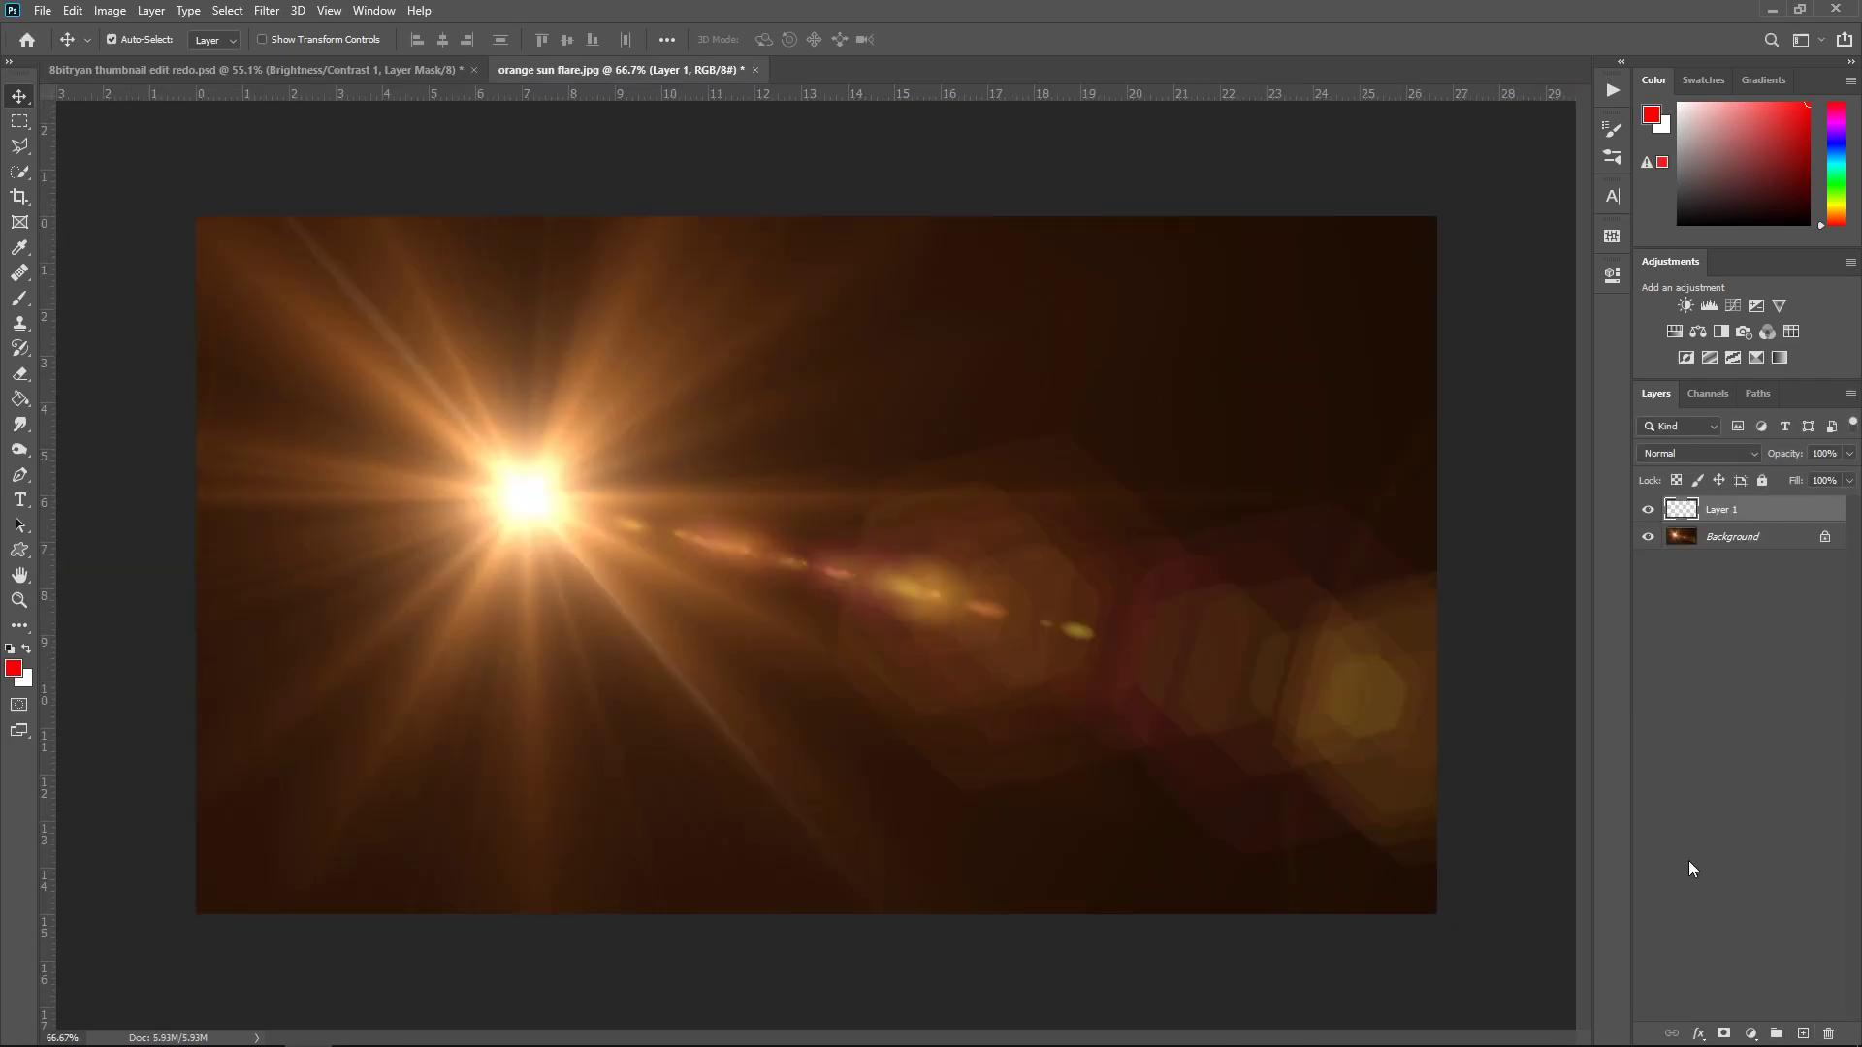
click(29, 402)
click(1065, 456)
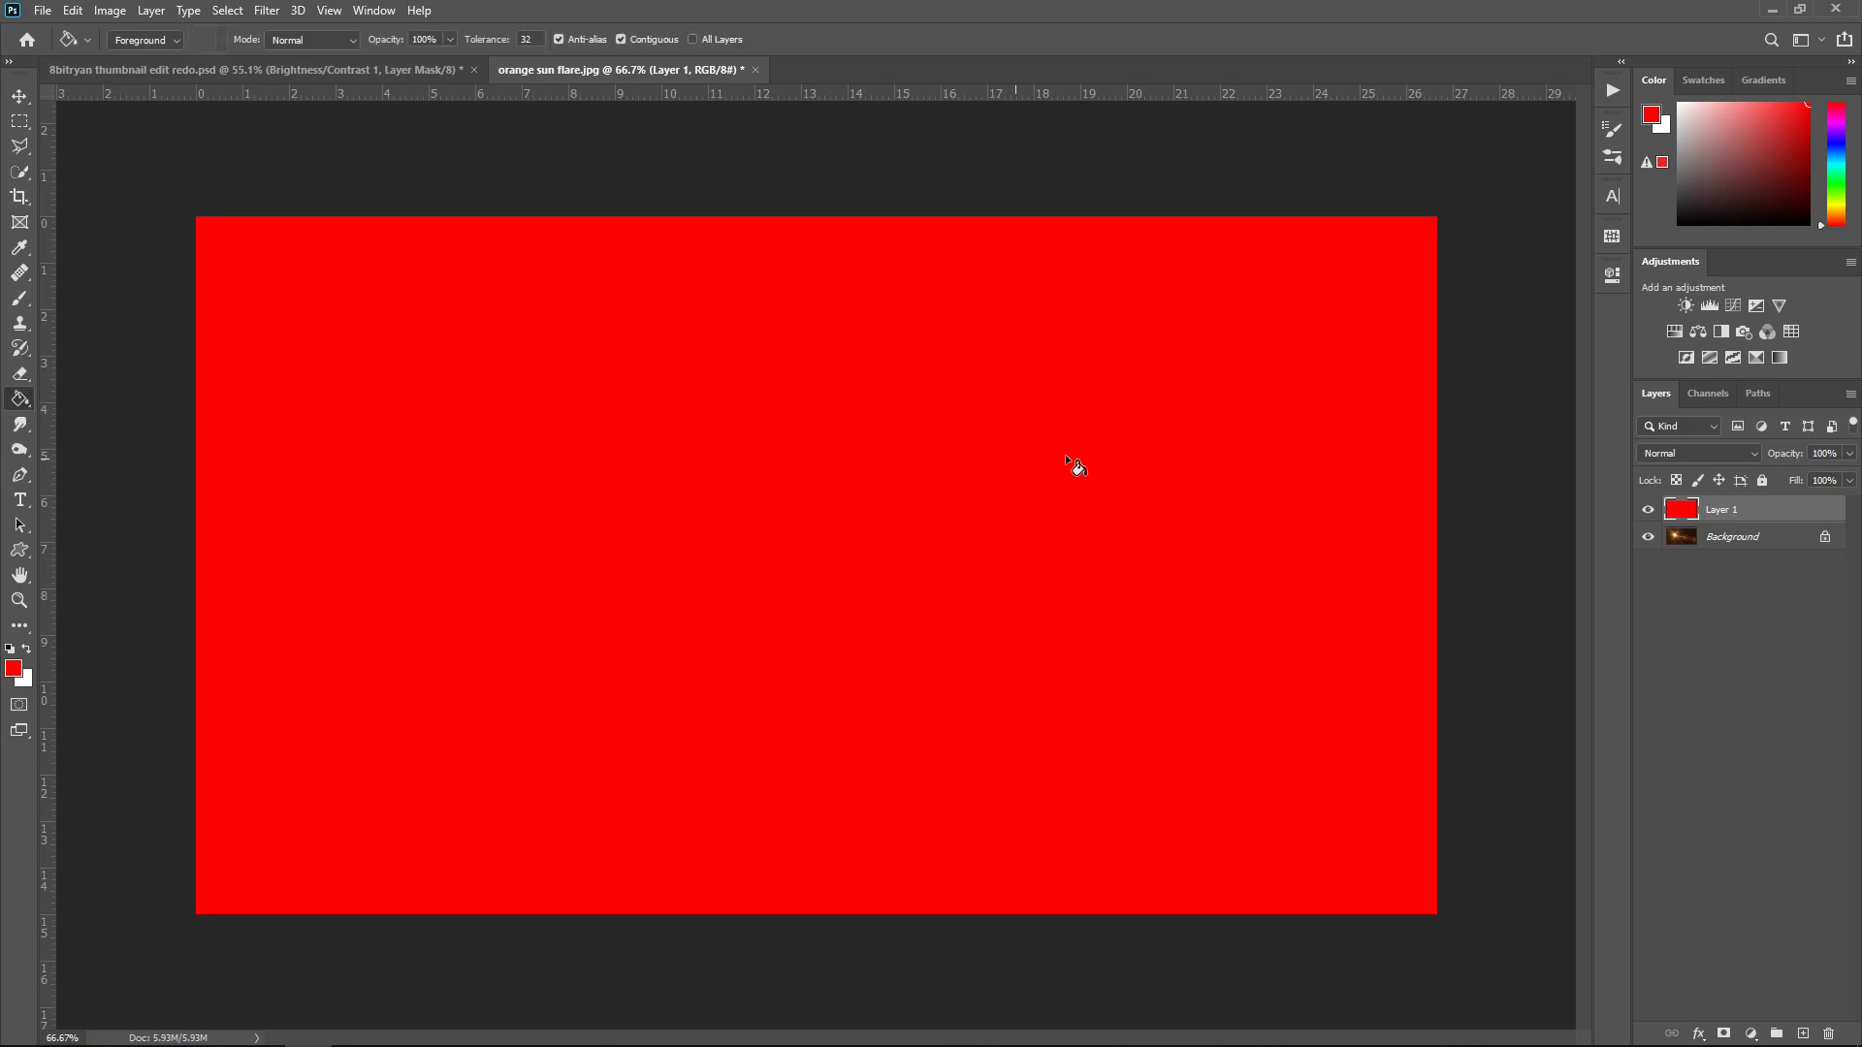
click(1674, 451)
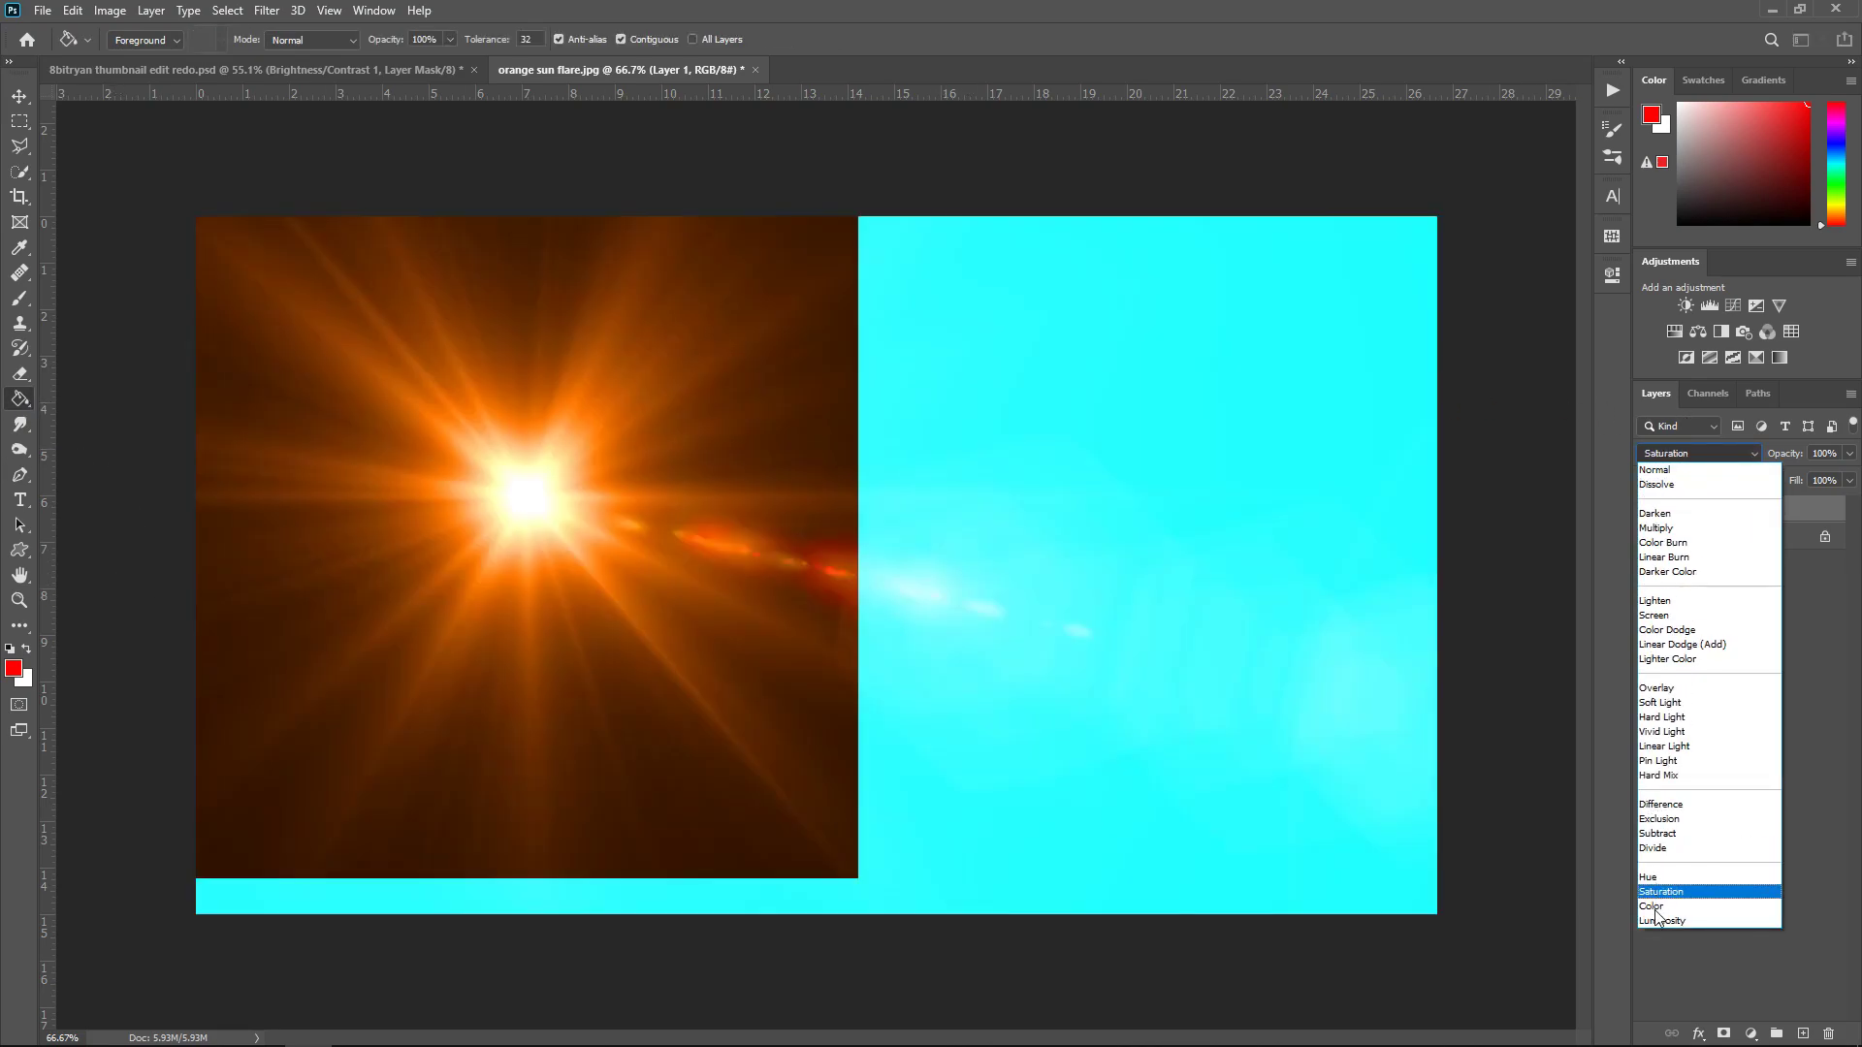
click(1659, 902)
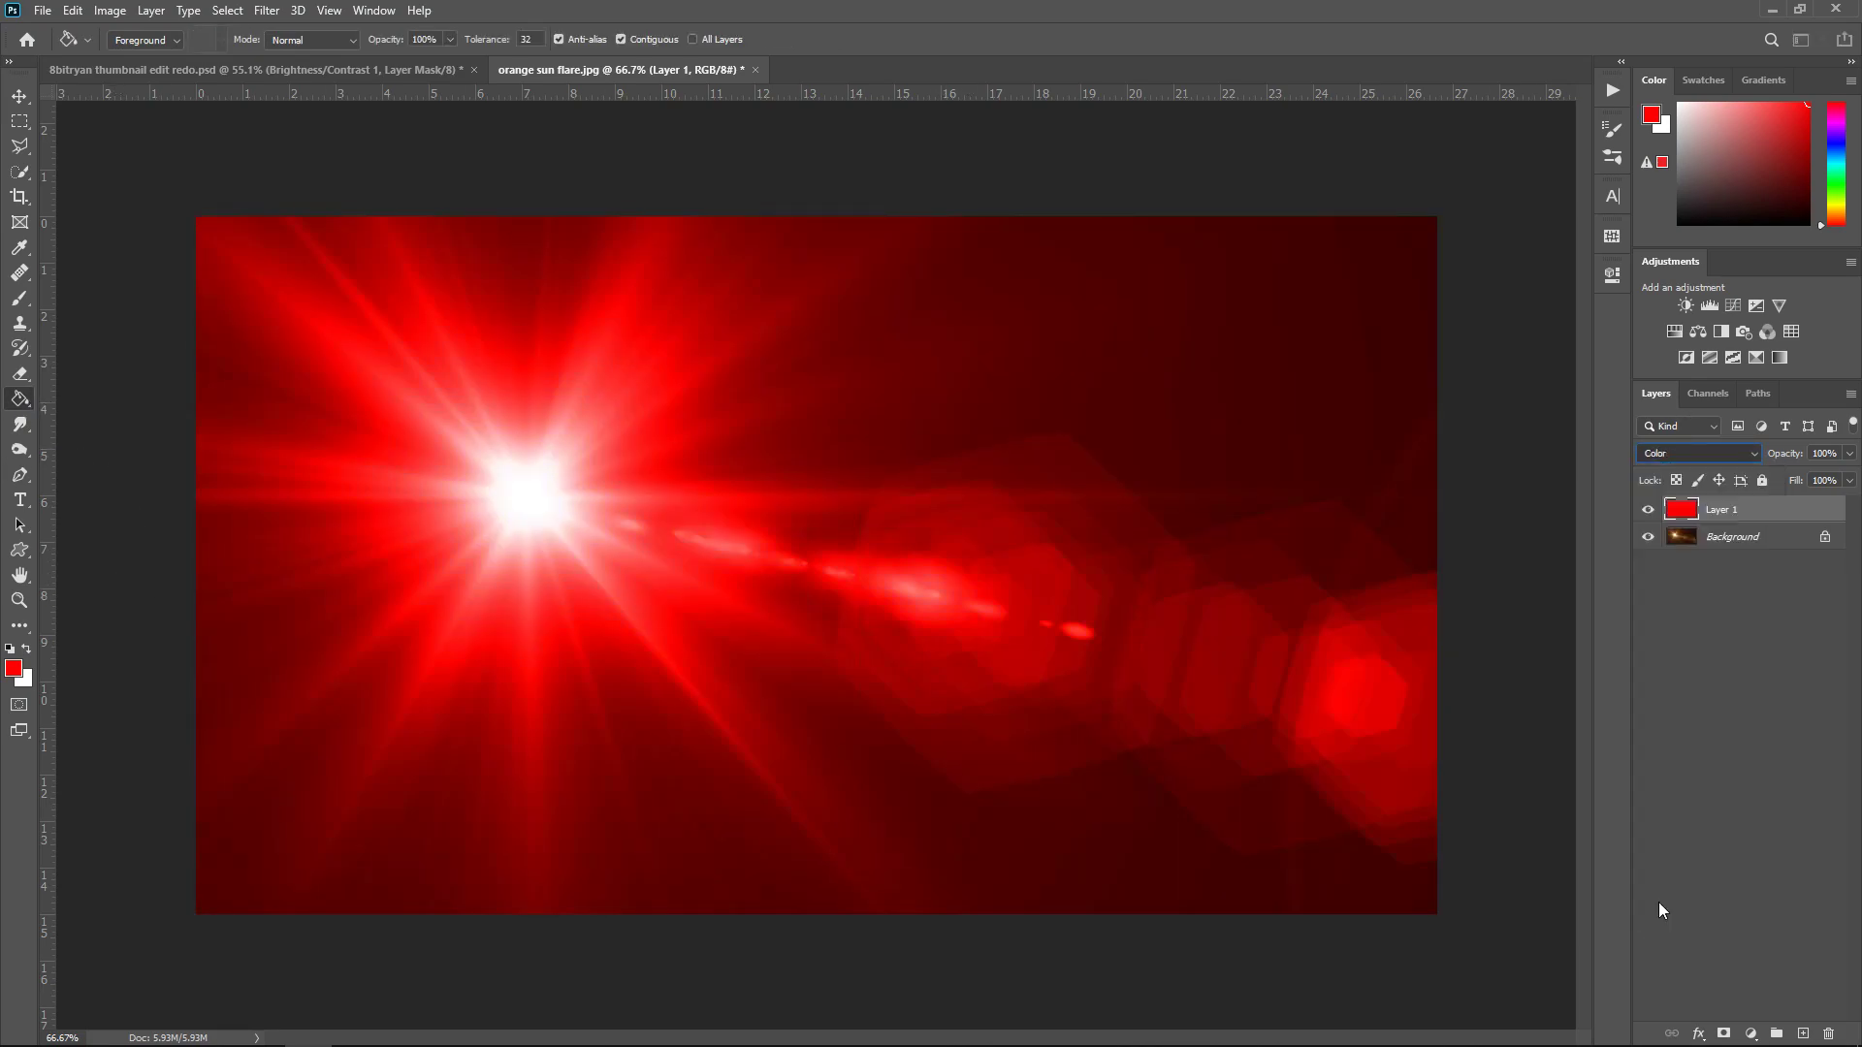
Combine the red fill and the flare background into one smart object and rasterize it
shift+click(1728, 539)
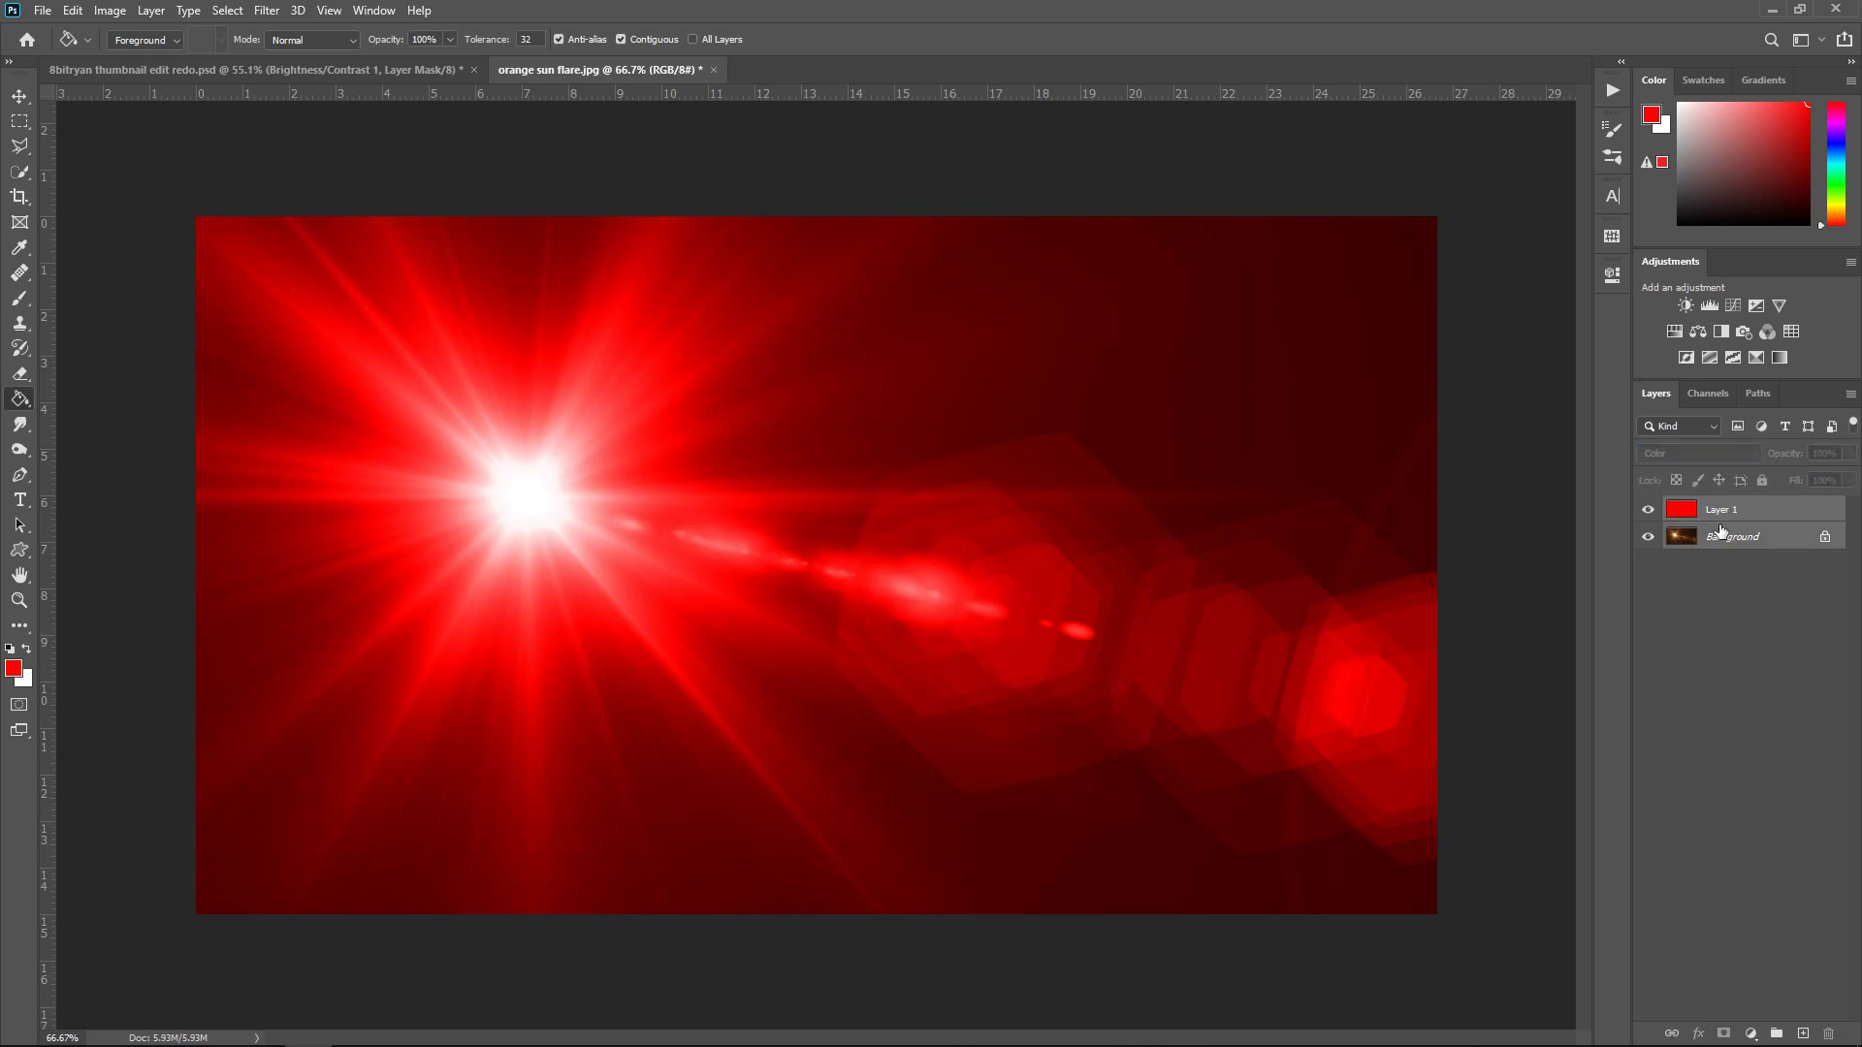
right_click(1715, 526)
right_click(1708, 510)
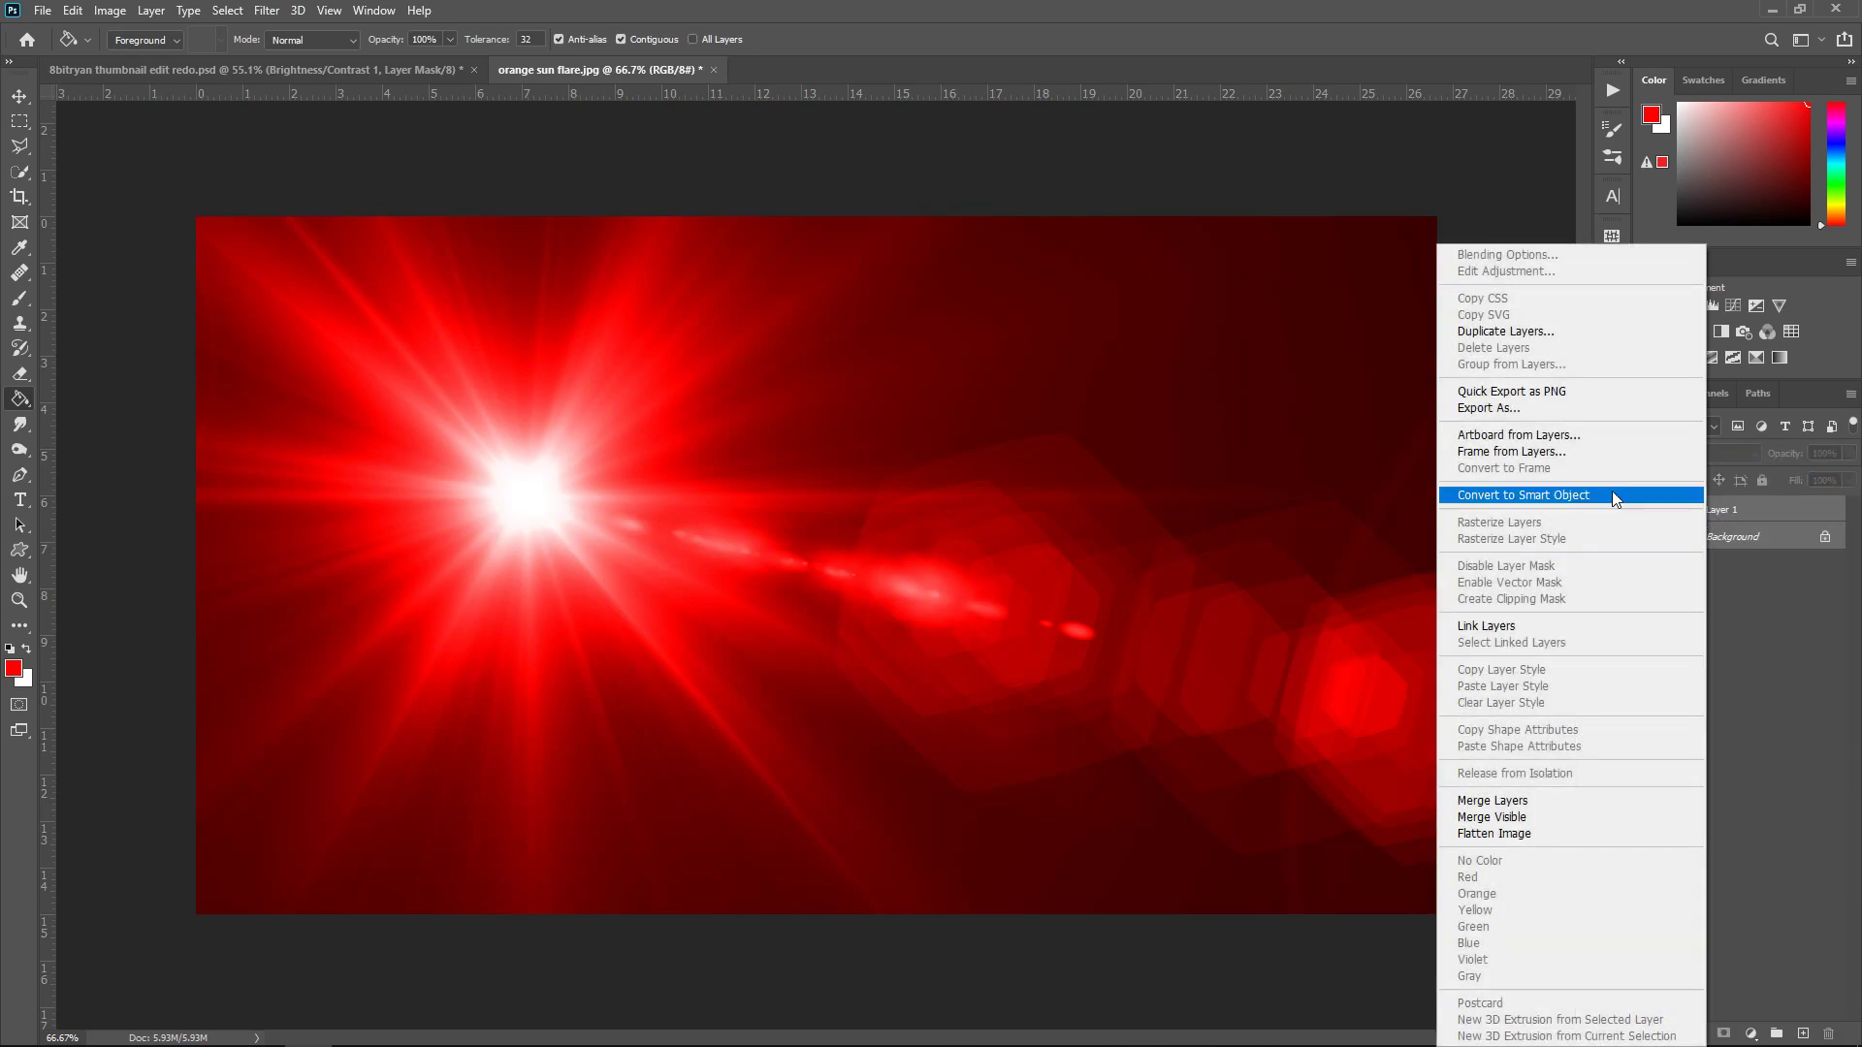
click(1612, 495)
right_click(1713, 512)
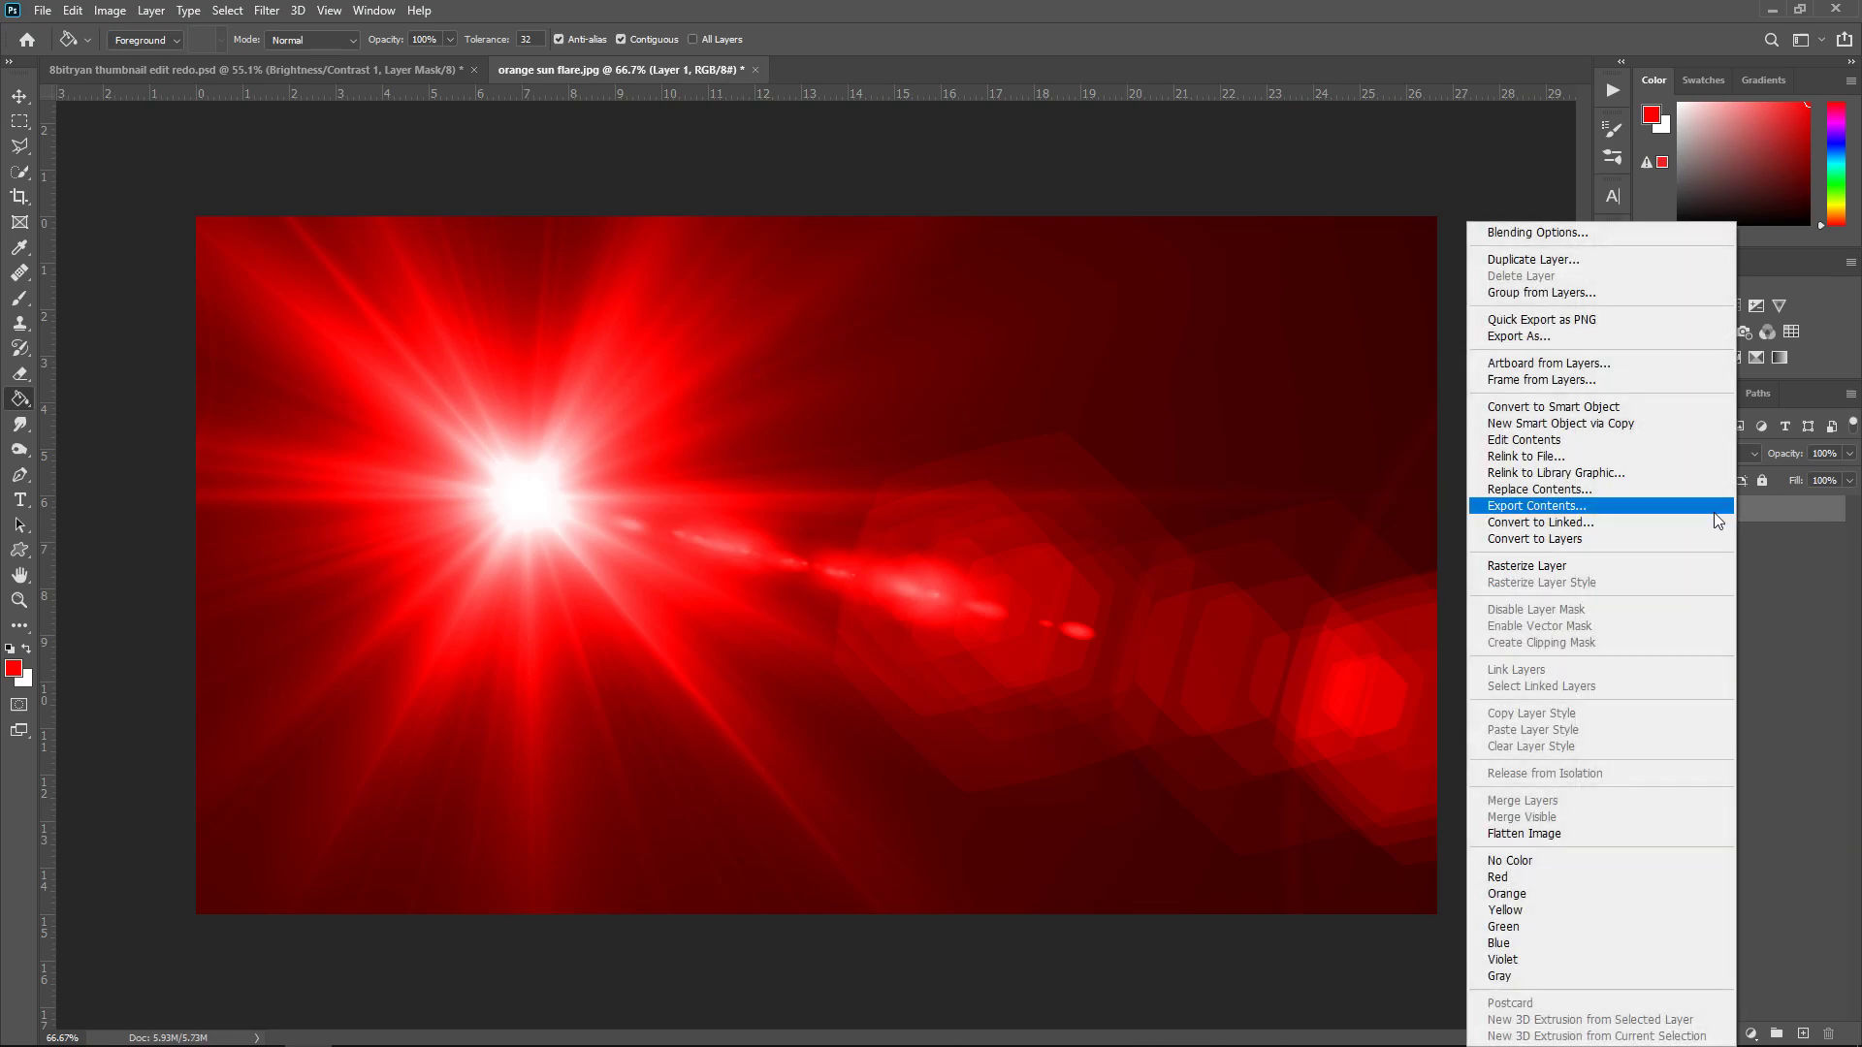
click(1562, 565)
Bring the red flare into the thumbnail document, scale it down and centre its bright spot on the fox's right-hand eye
key(v)
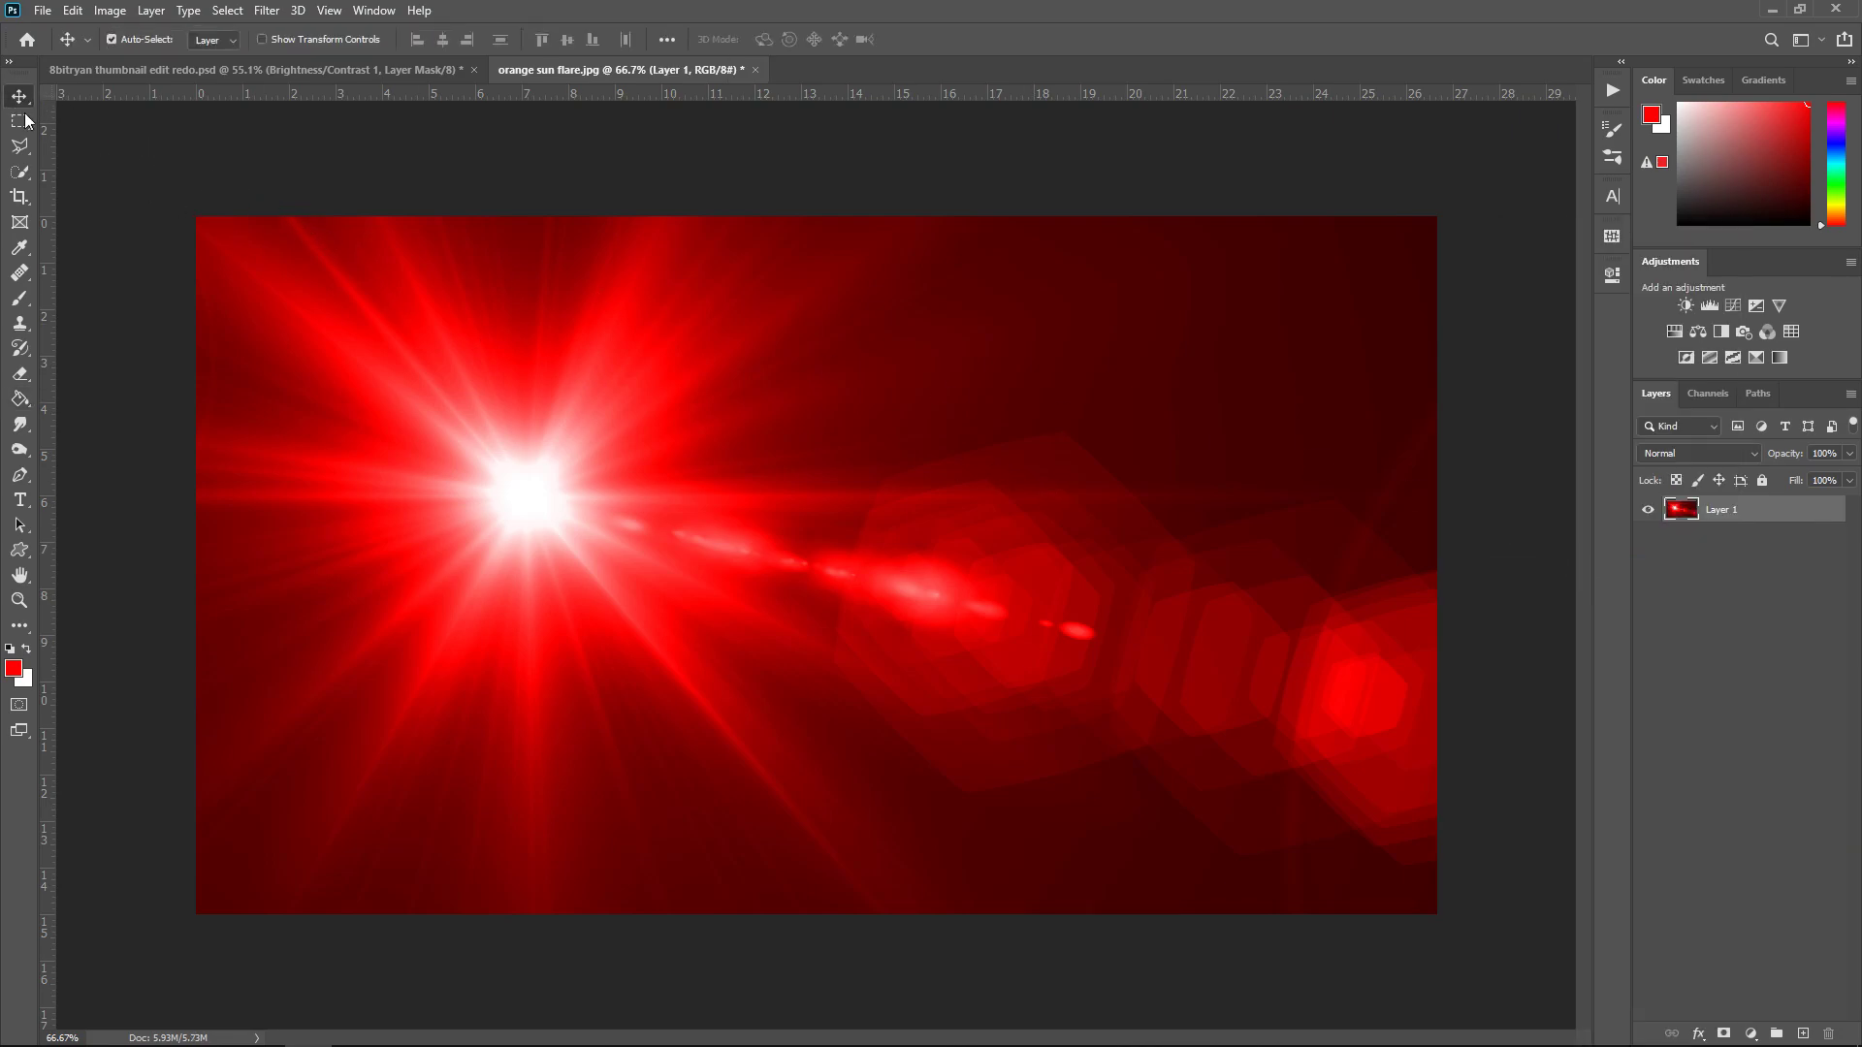
drag(840, 462, 818, 540)
key(ctrl+t)
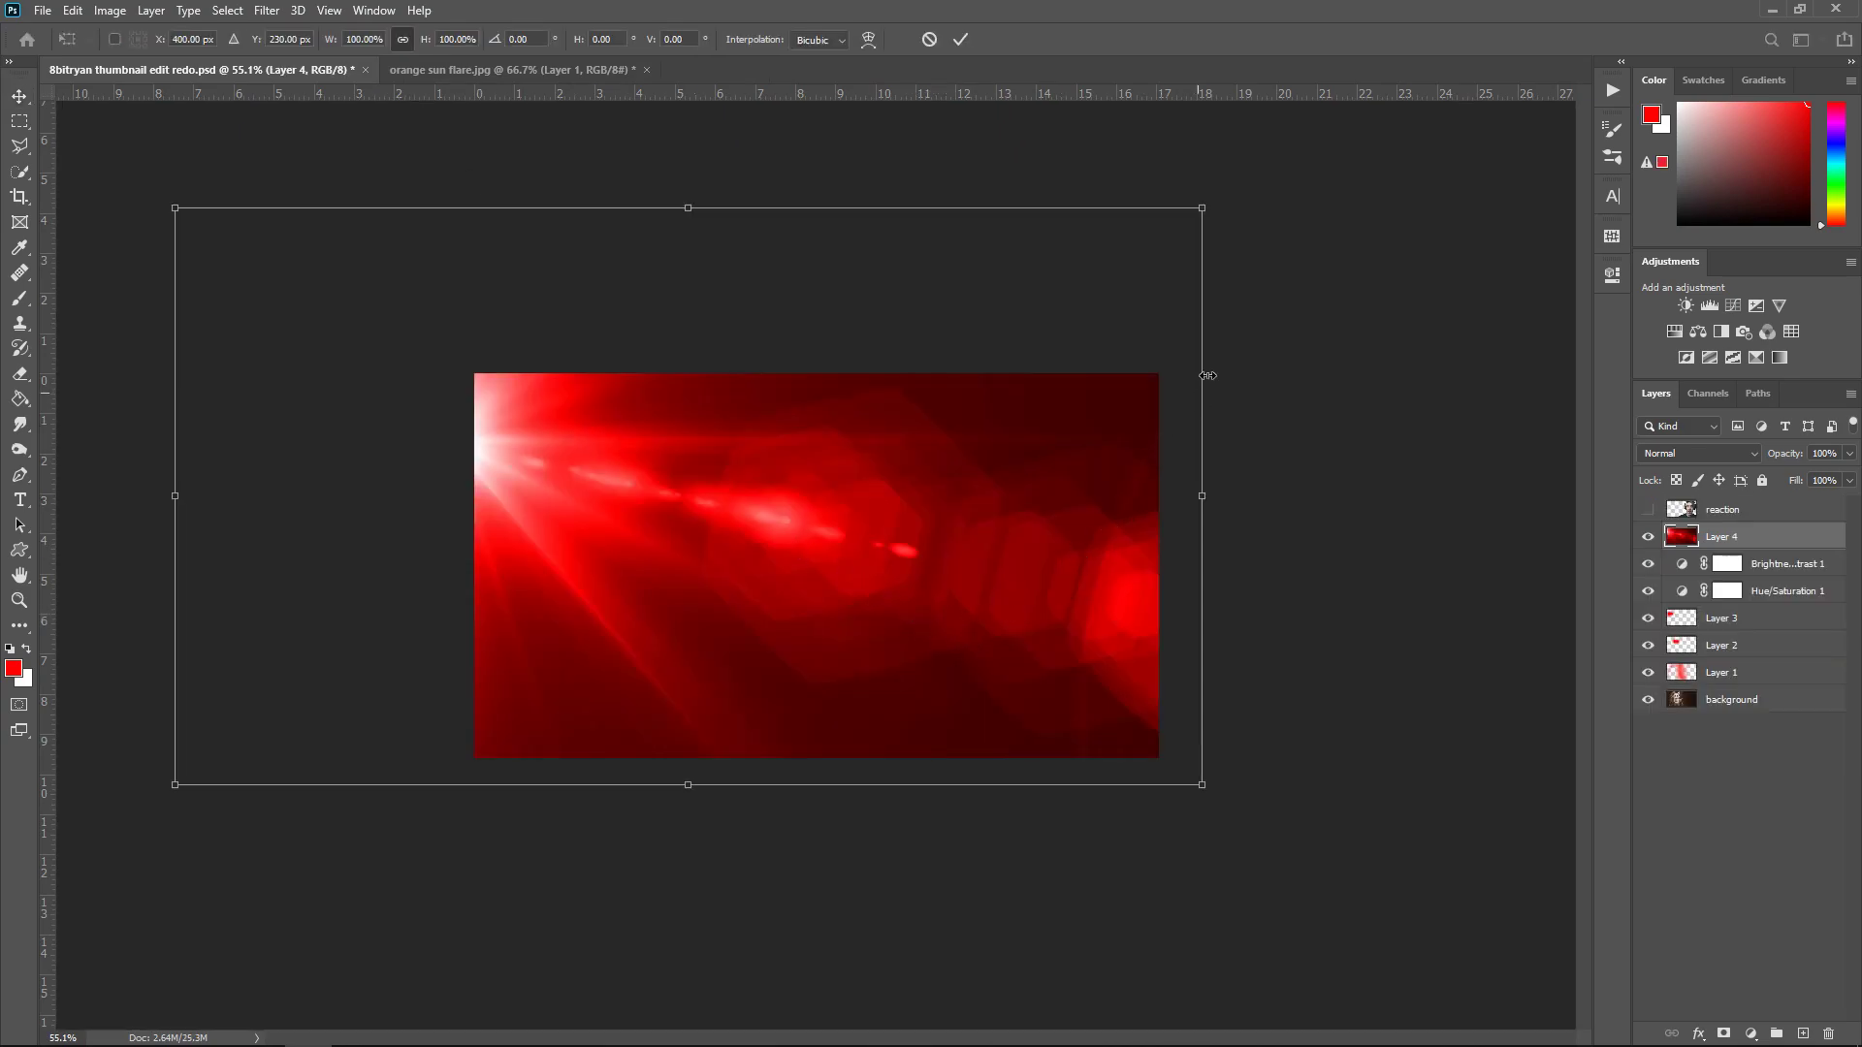
drag(1202, 210, 466, 615)
drag(384, 690, 847, 492)
key(Return)
Set the small red flare layer over the fox's right-hand eye to Screen blend mode
key(e)
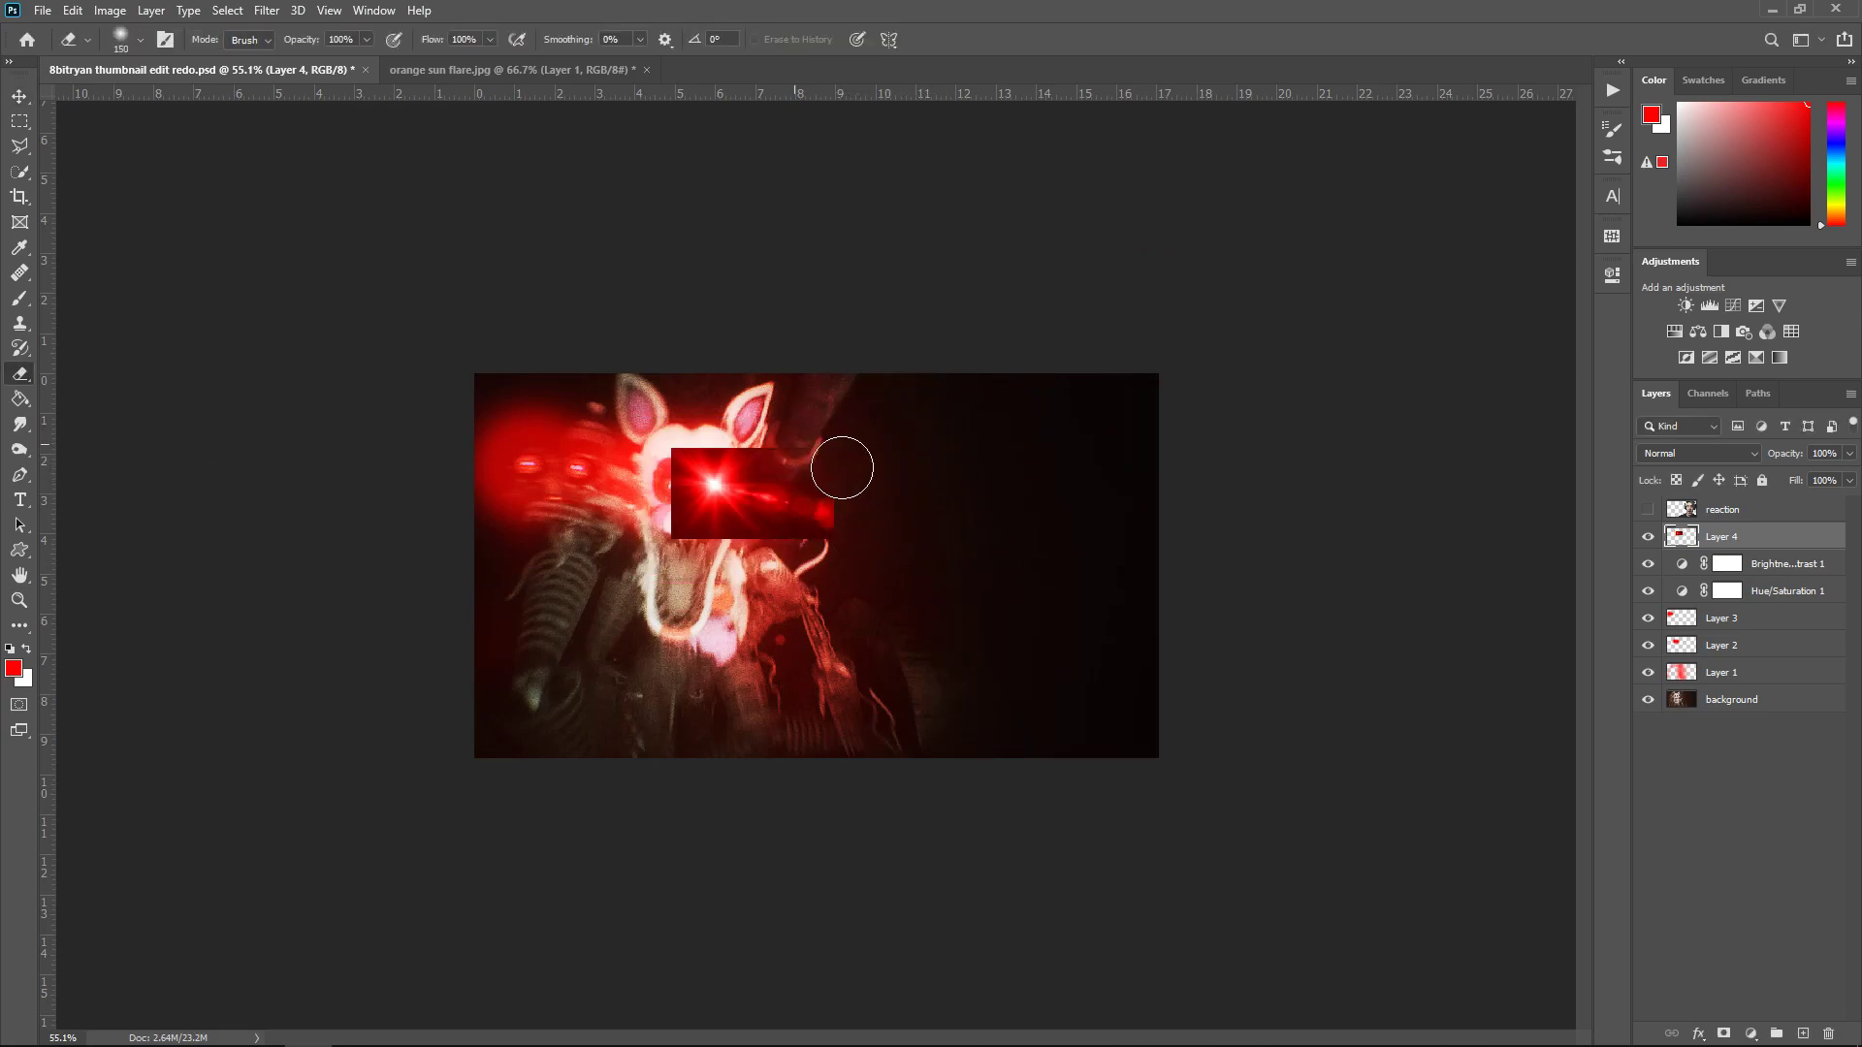
key(v)
key(shift+alt+s)
click(1707, 453)
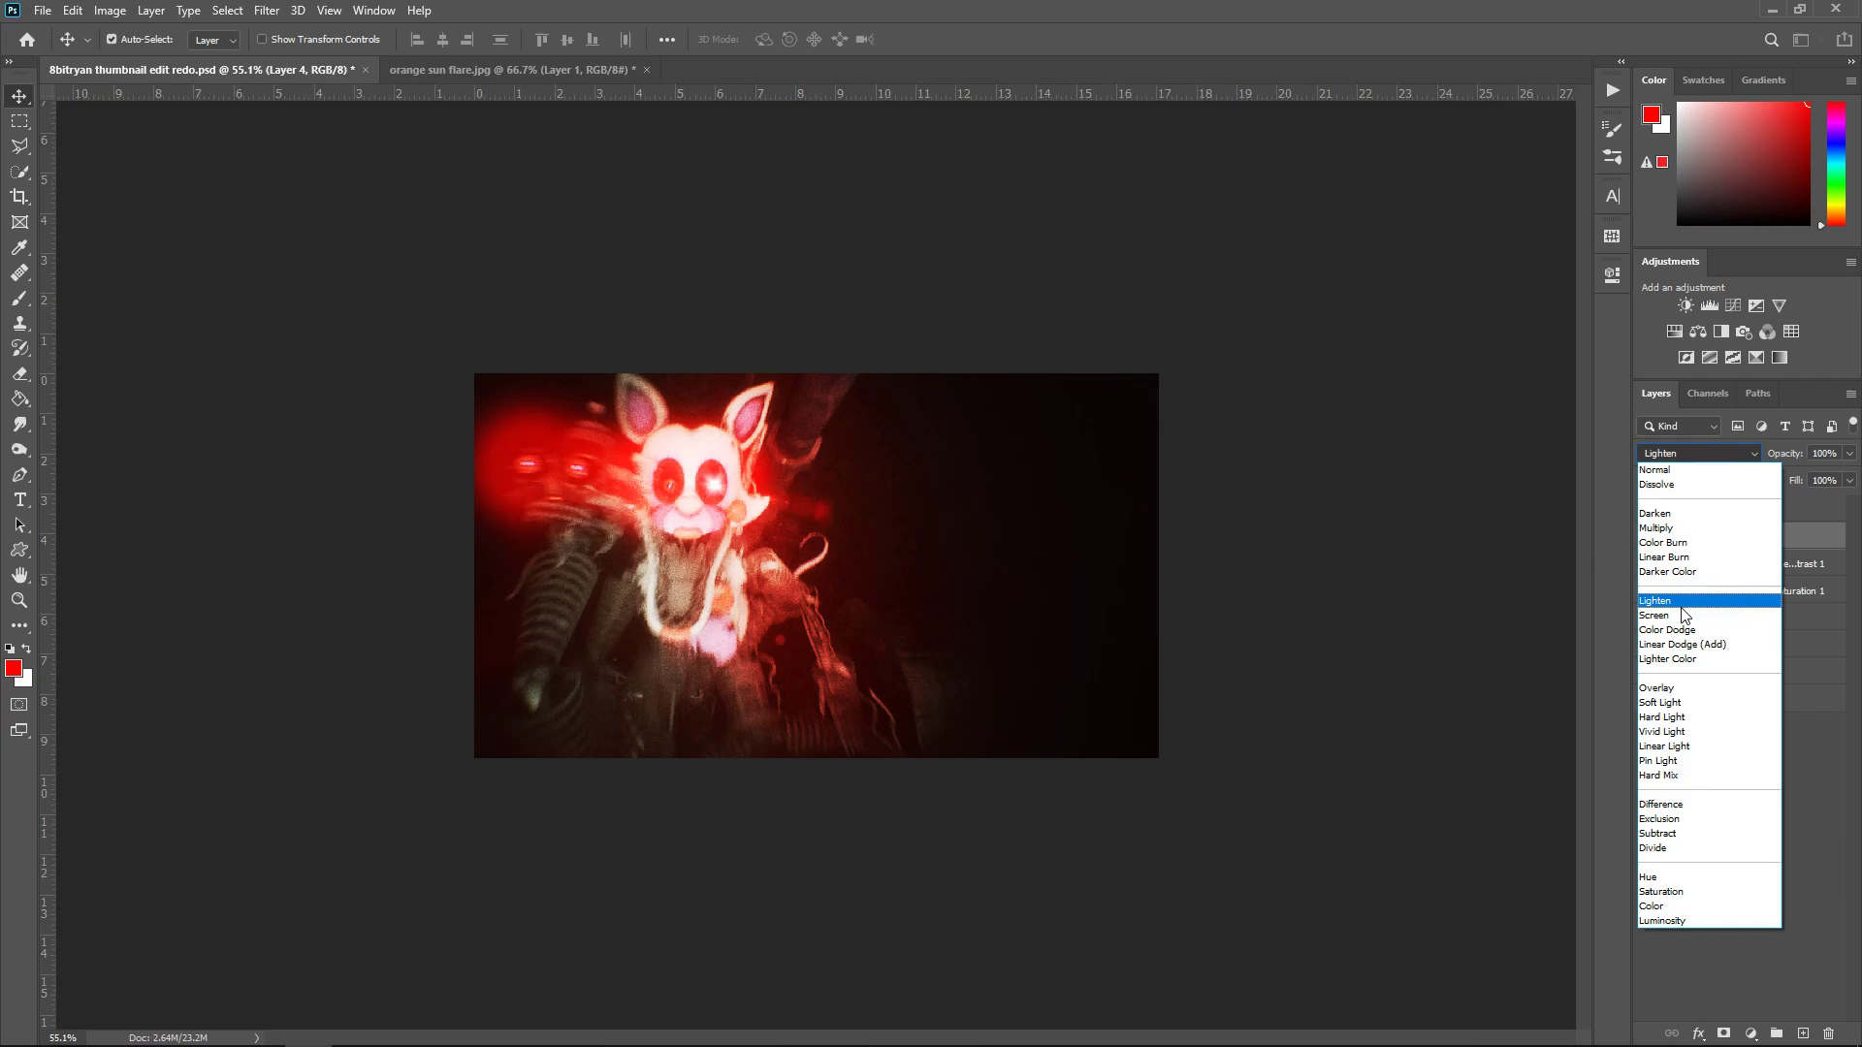
click(1682, 621)
Duplicate the eye flare, flip the copy horizontally and place it over the fox's left-hand eye
key(ctrl+j)
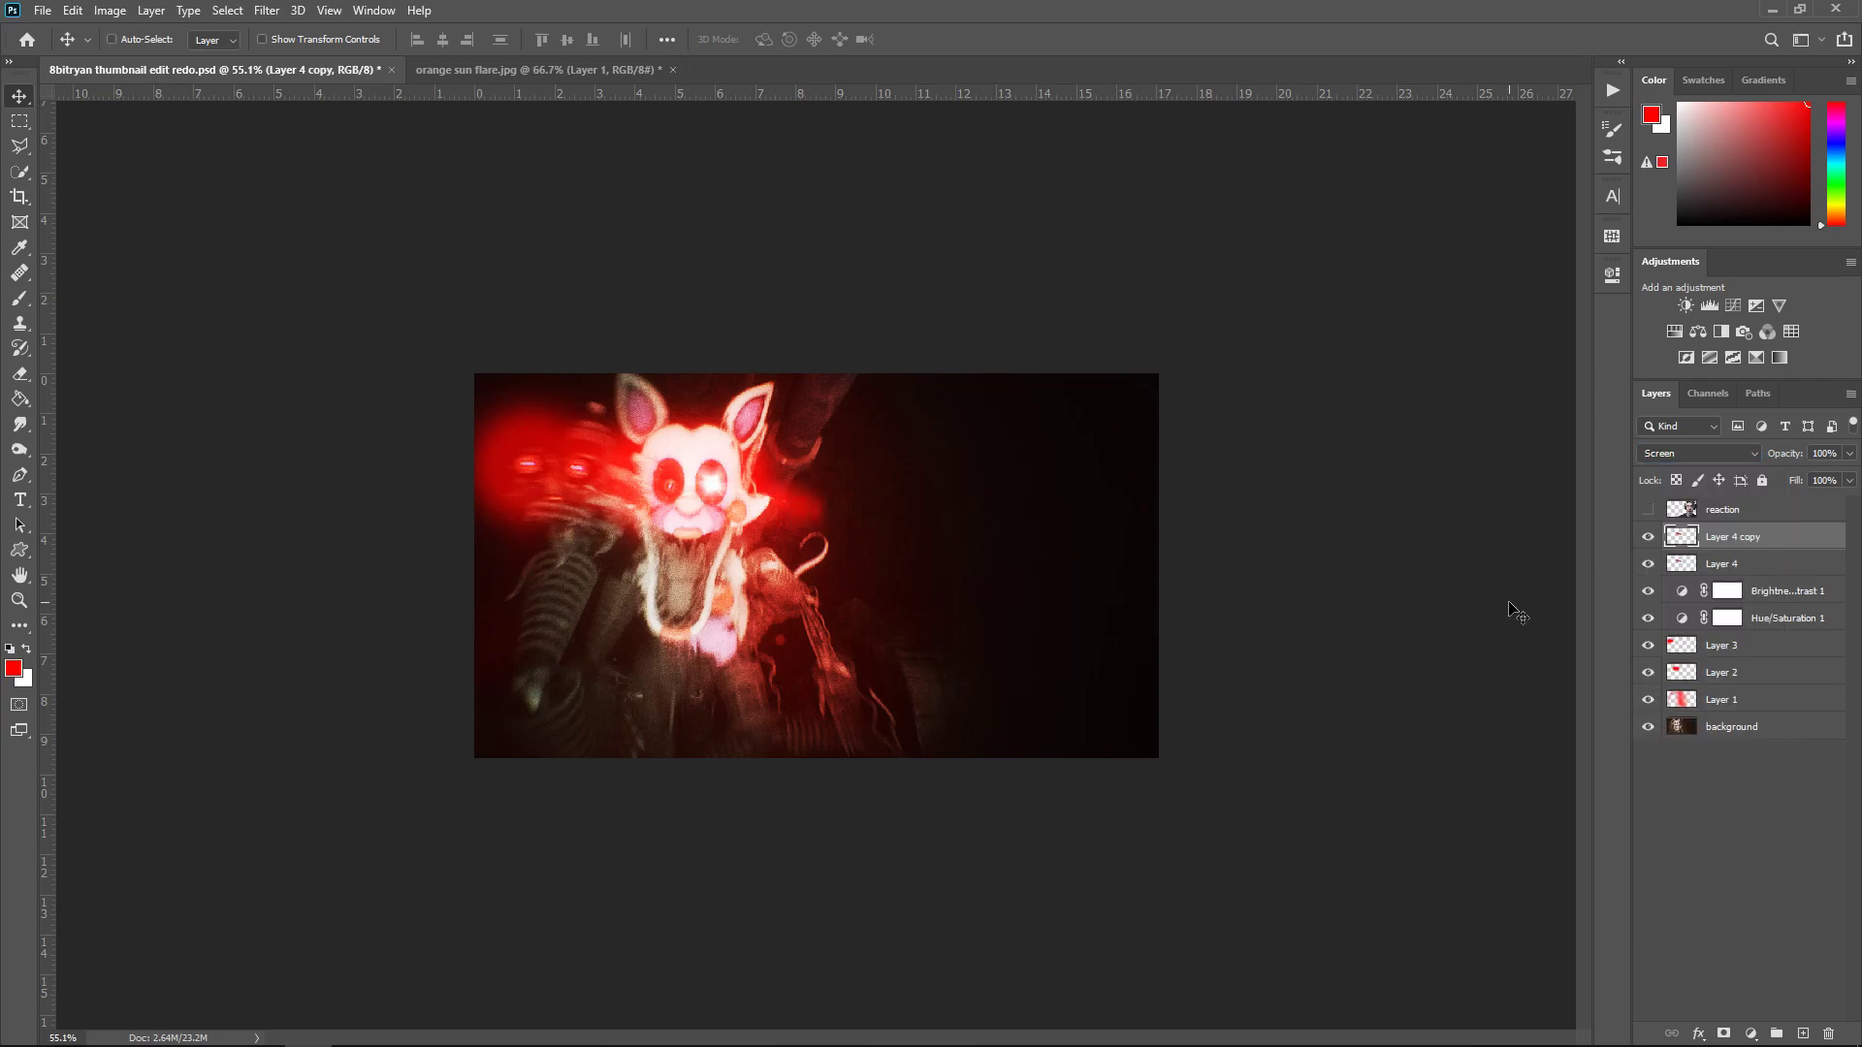
key(ctrl+t)
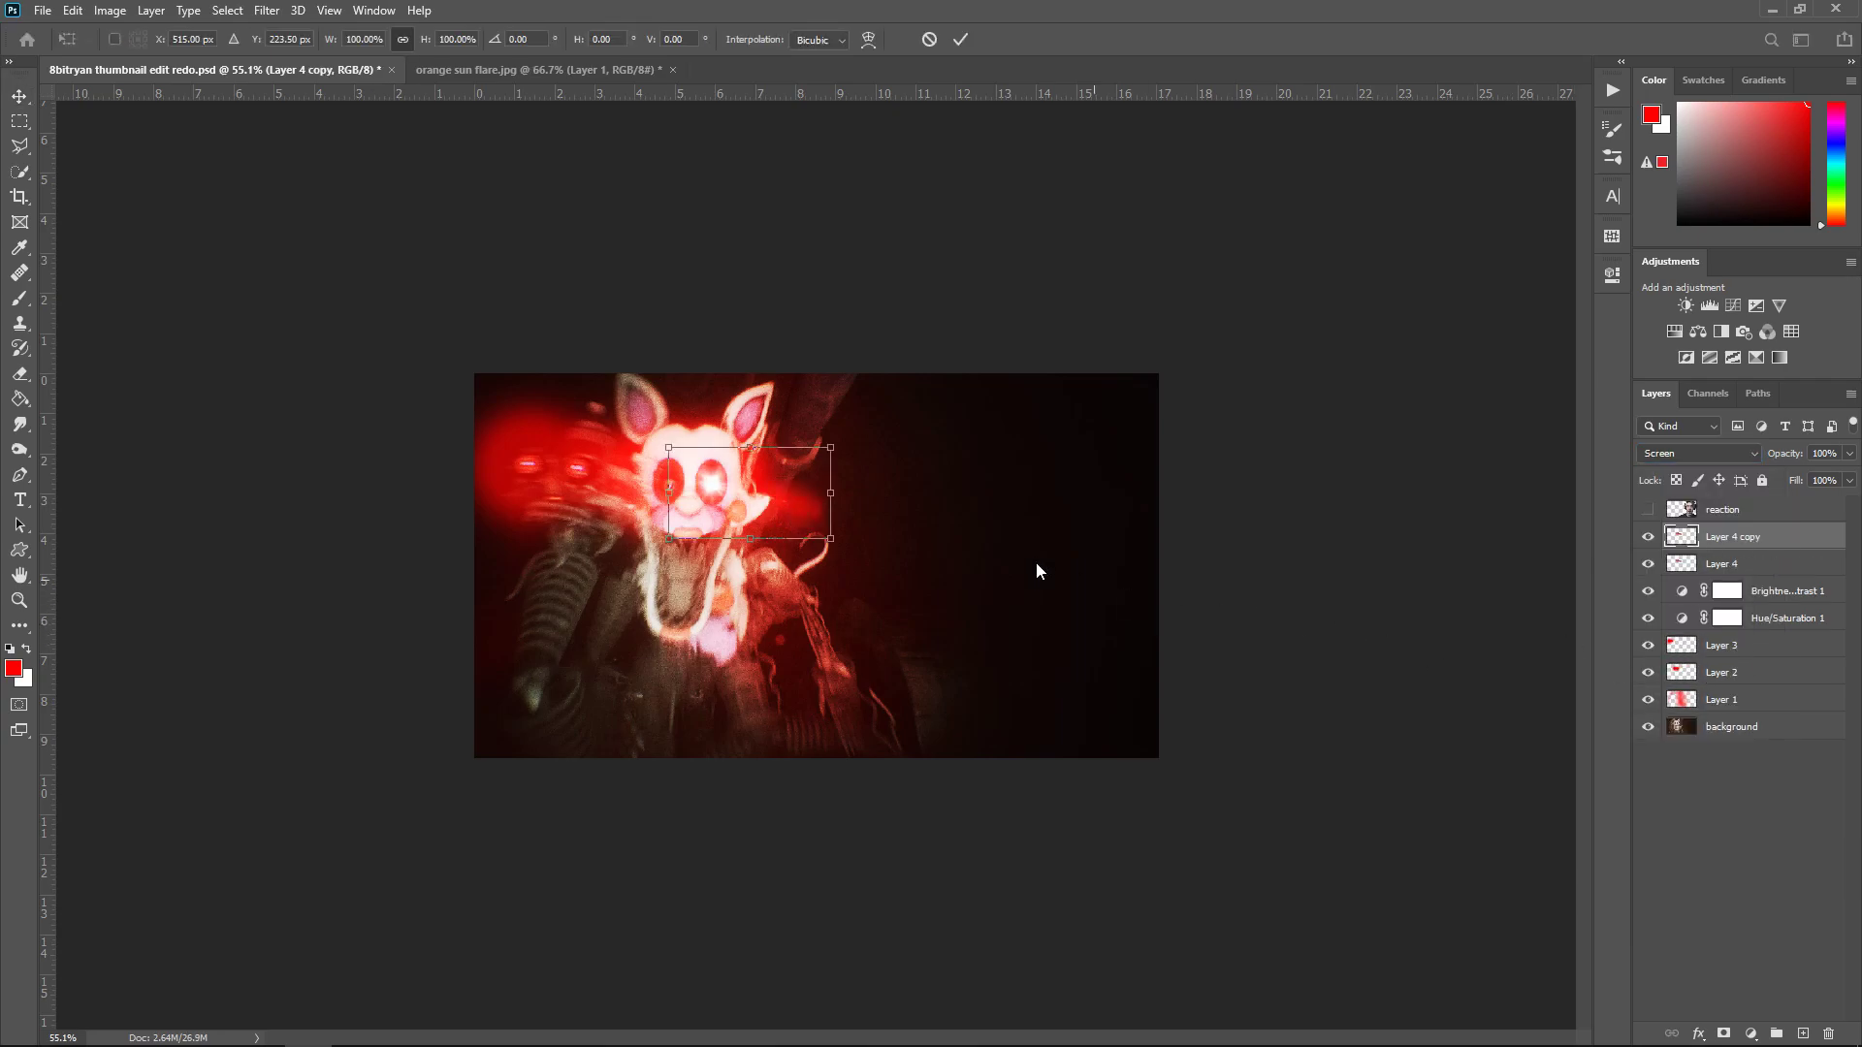
right_click(790, 504)
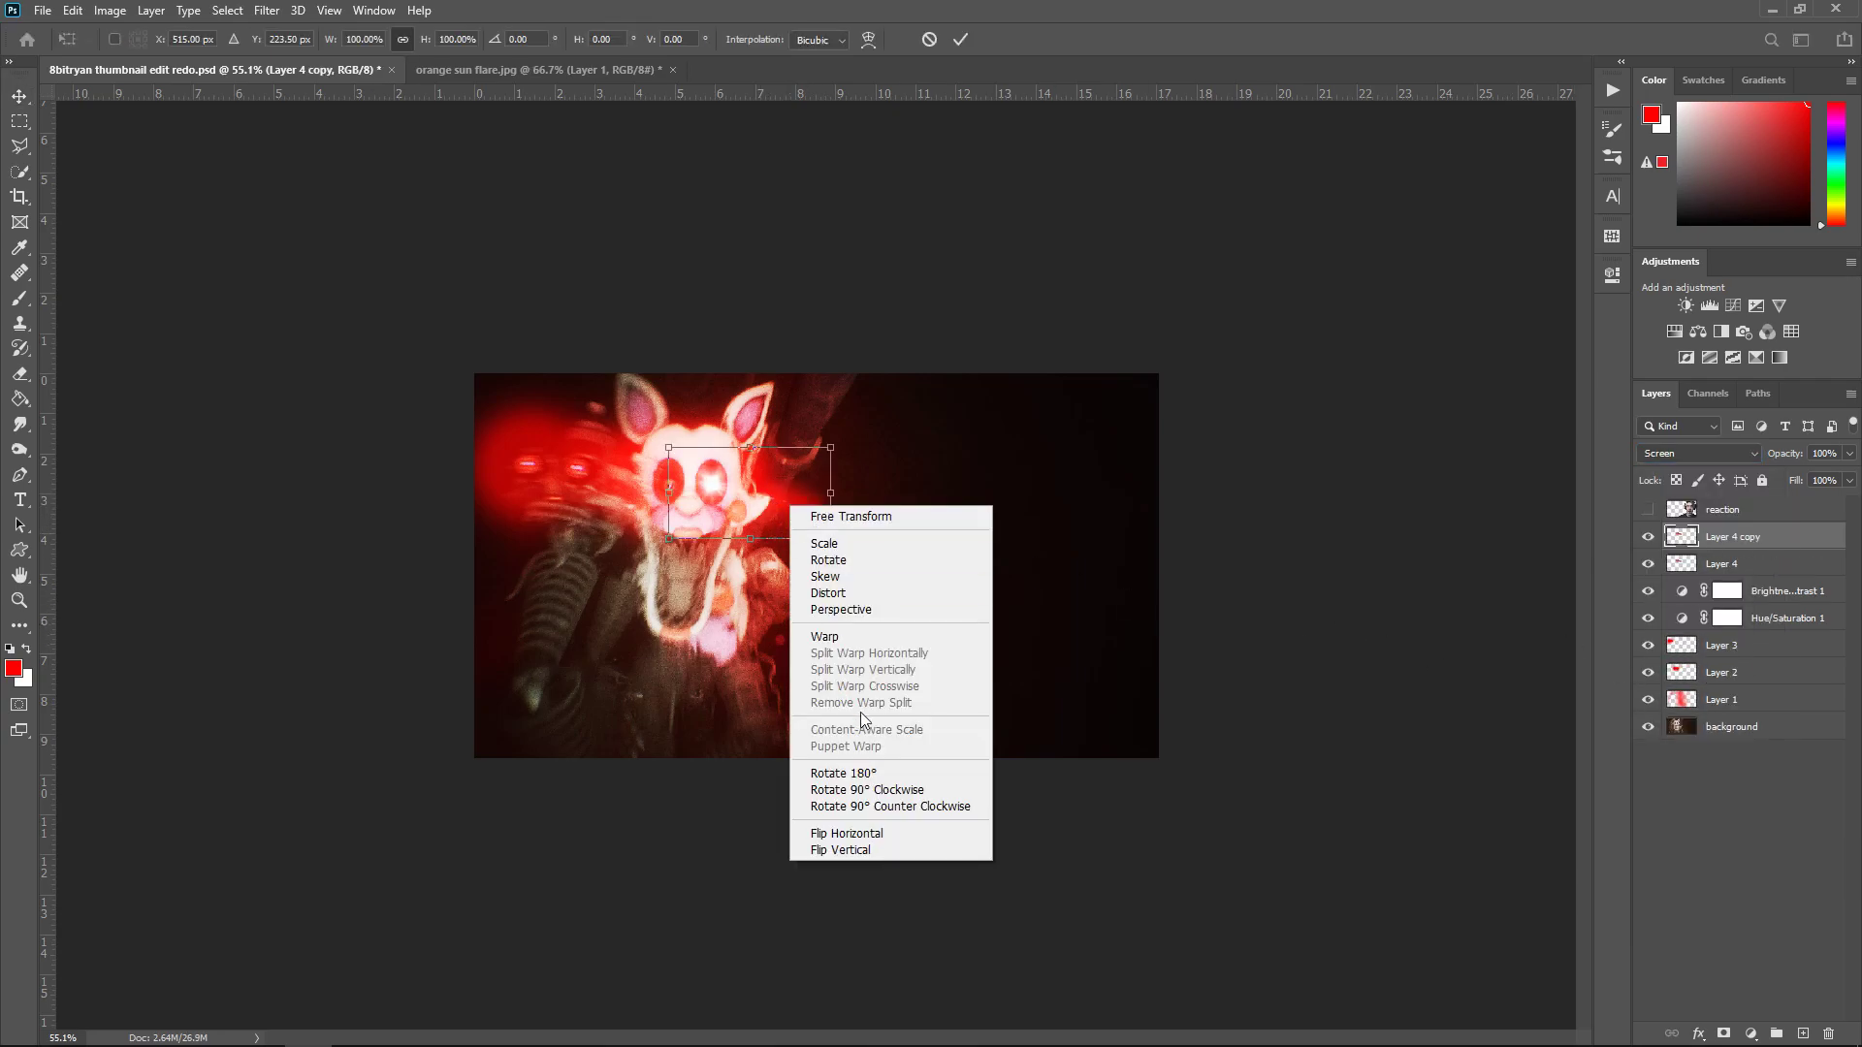
click(864, 832)
drag(790, 492, 672, 491)
key(Return)
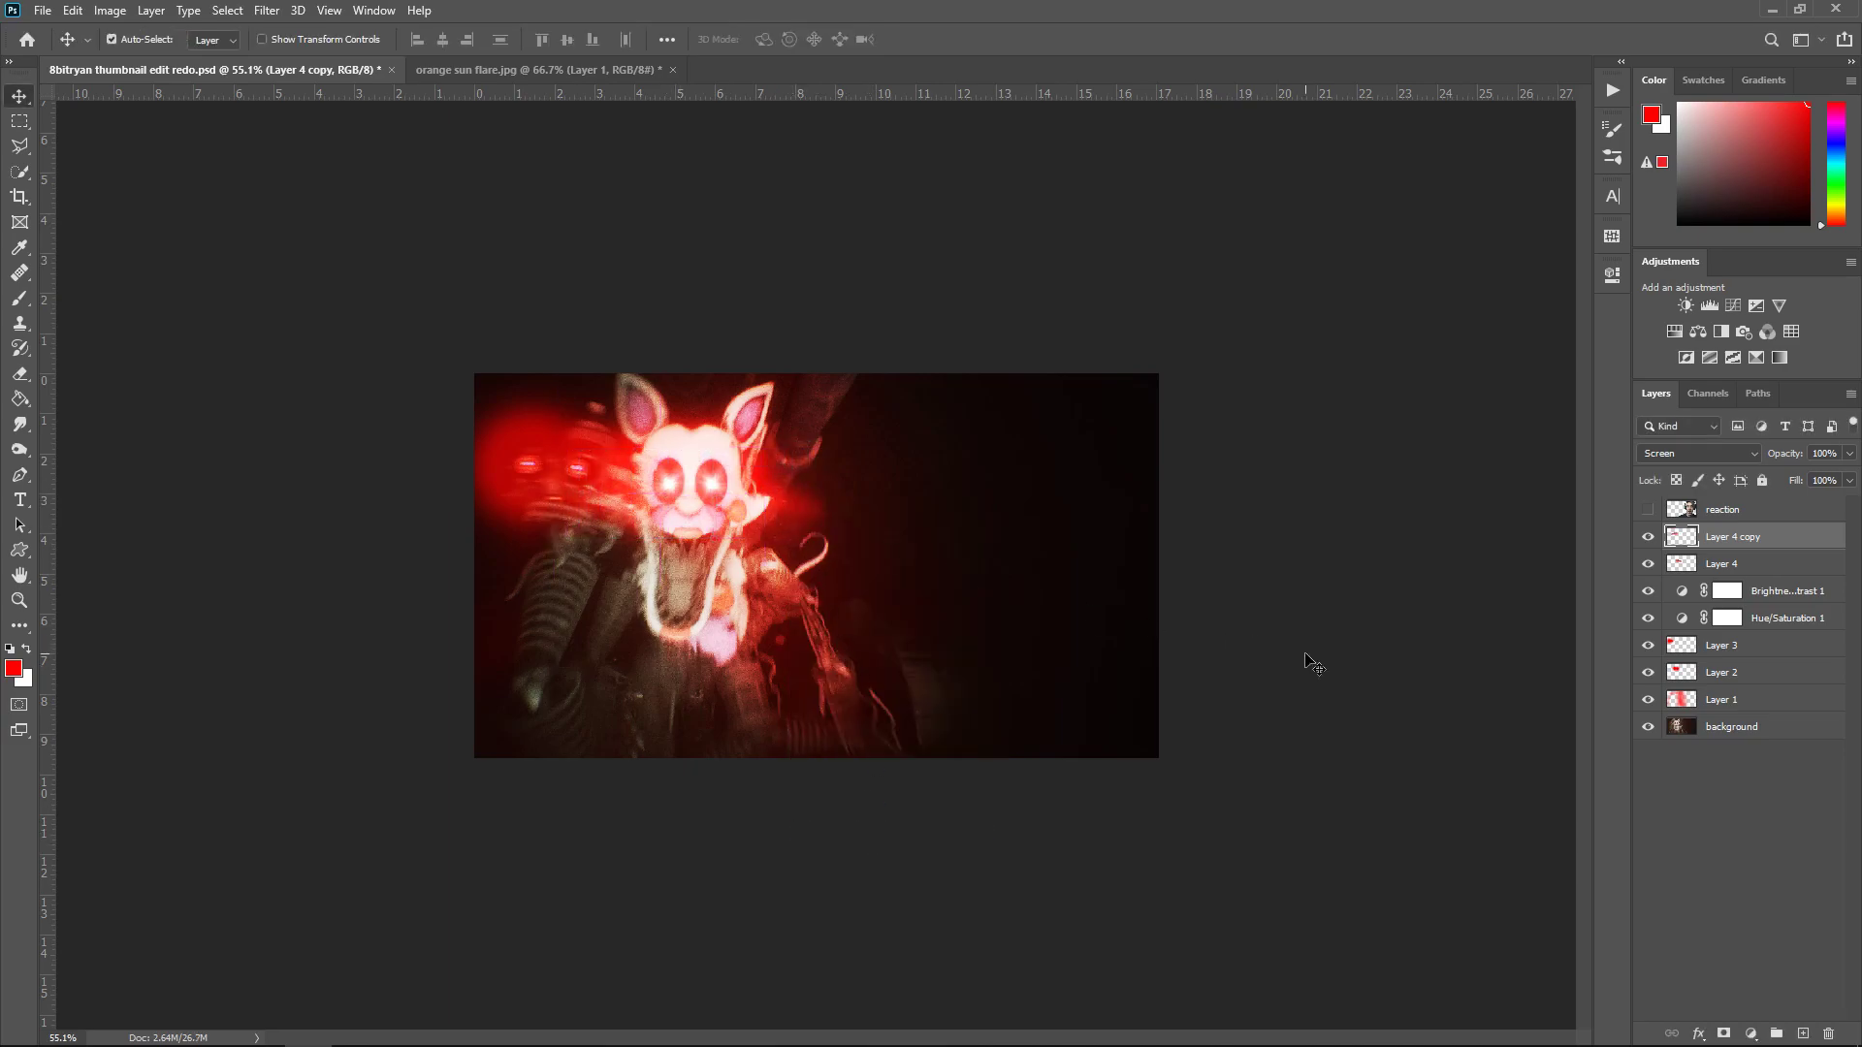
Open purple flare .png as its own document and tint it with a red-filled layer in Color blend mode
key(alt+Tab)
drag(836, 363, 733, 66)
key(g)
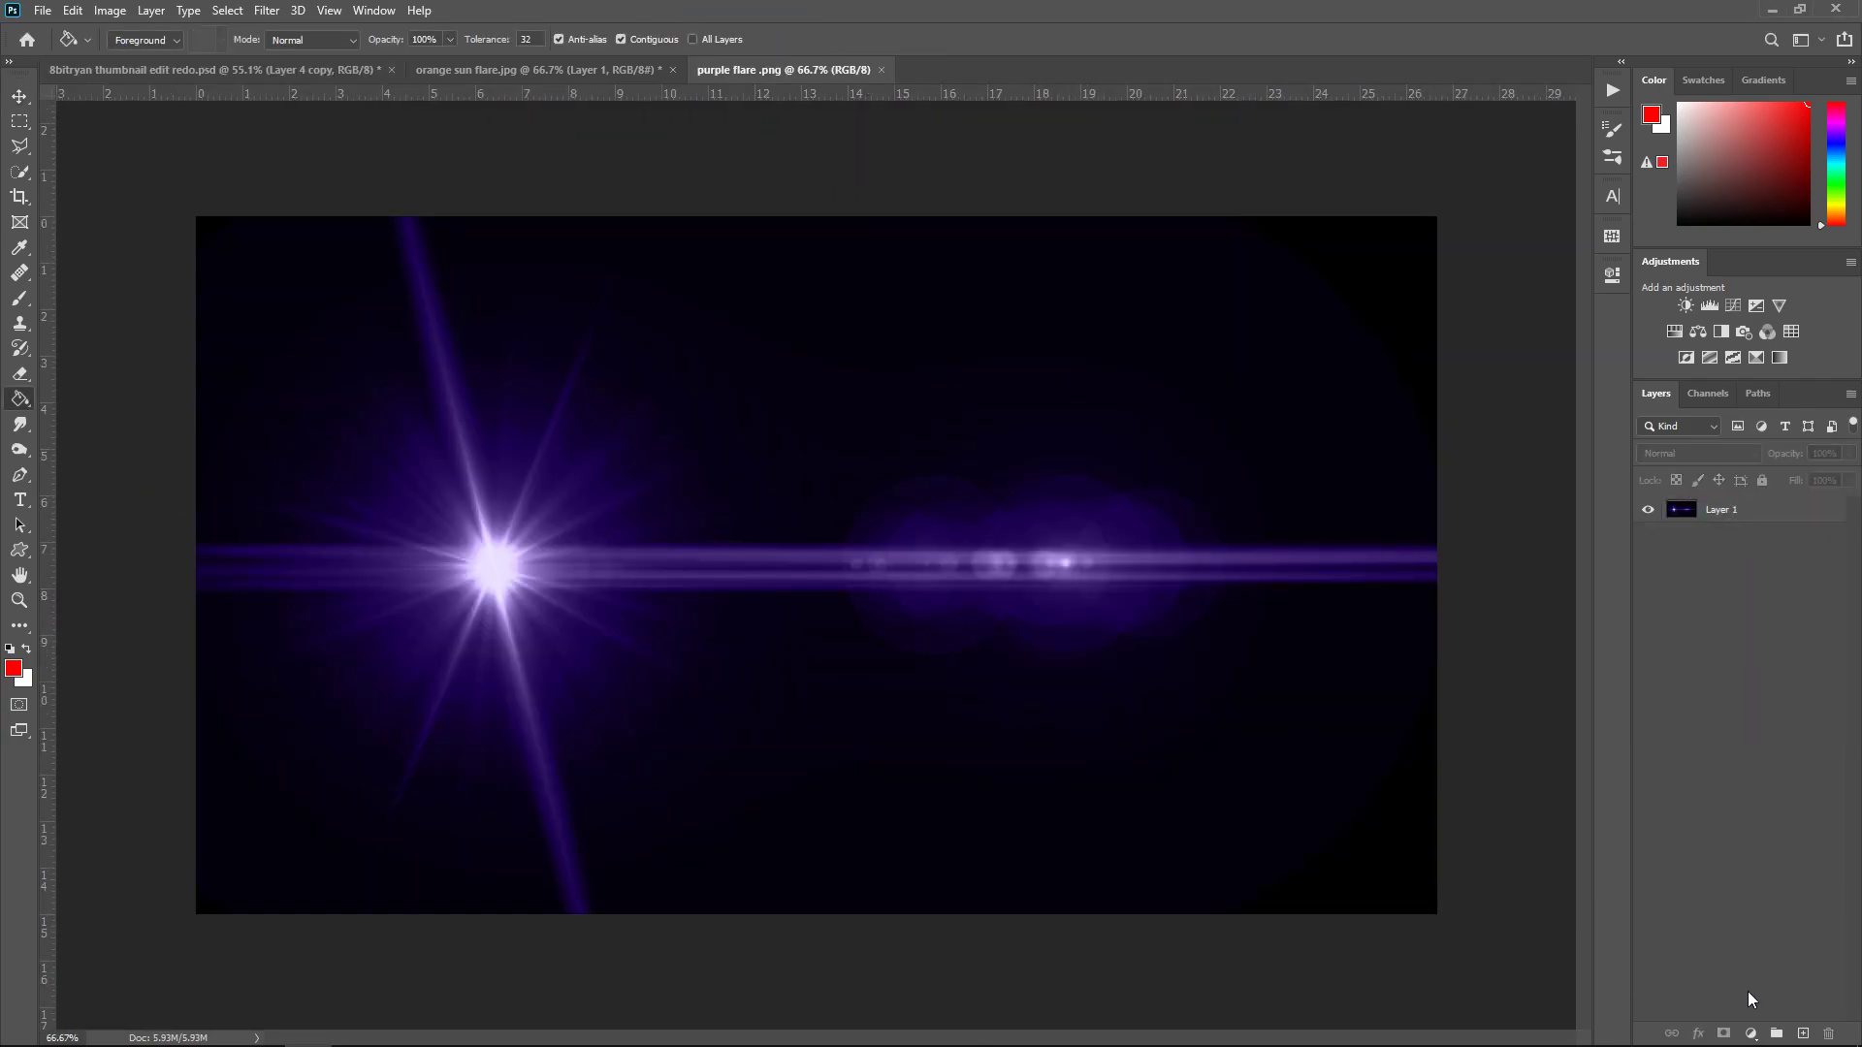
click(1803, 1033)
click(926, 469)
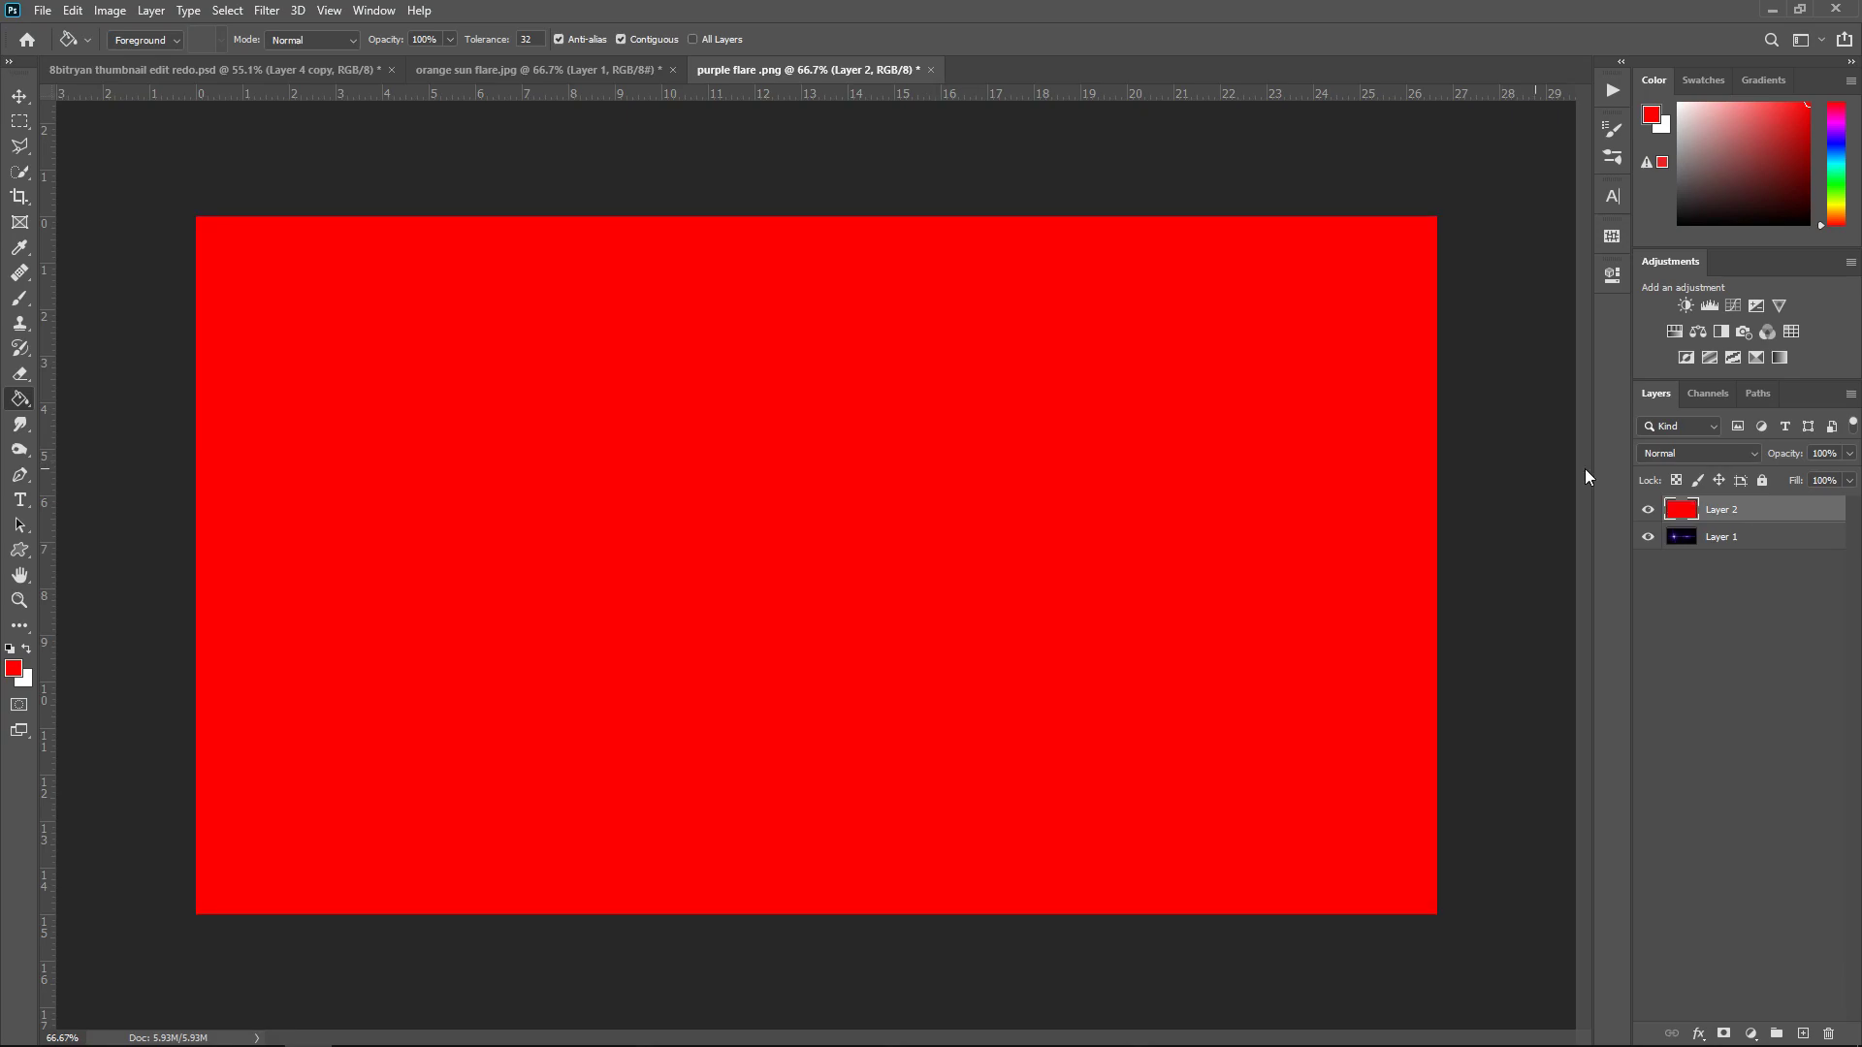
click(1701, 452)
click(1643, 904)
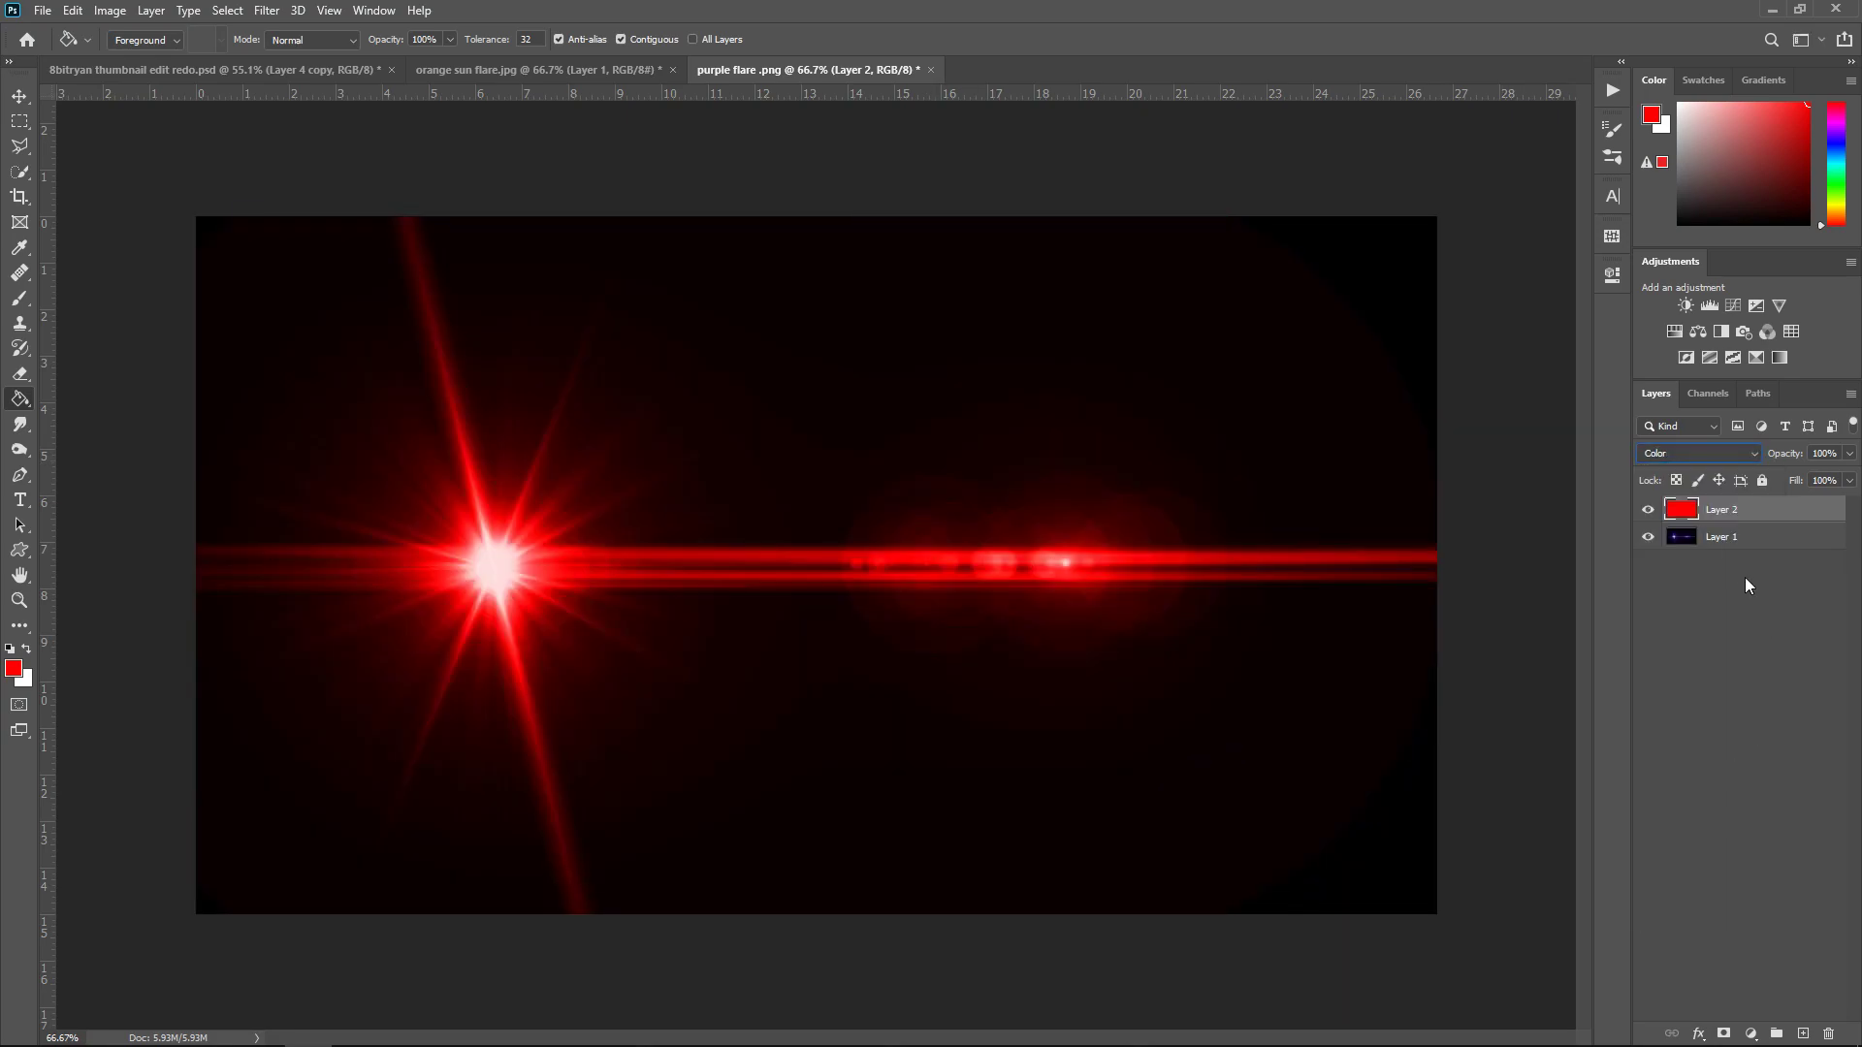
Combine the red fill and the purple flare layers into one smart object and rasterize it
shift+click(1734, 542)
right_click(1736, 524)
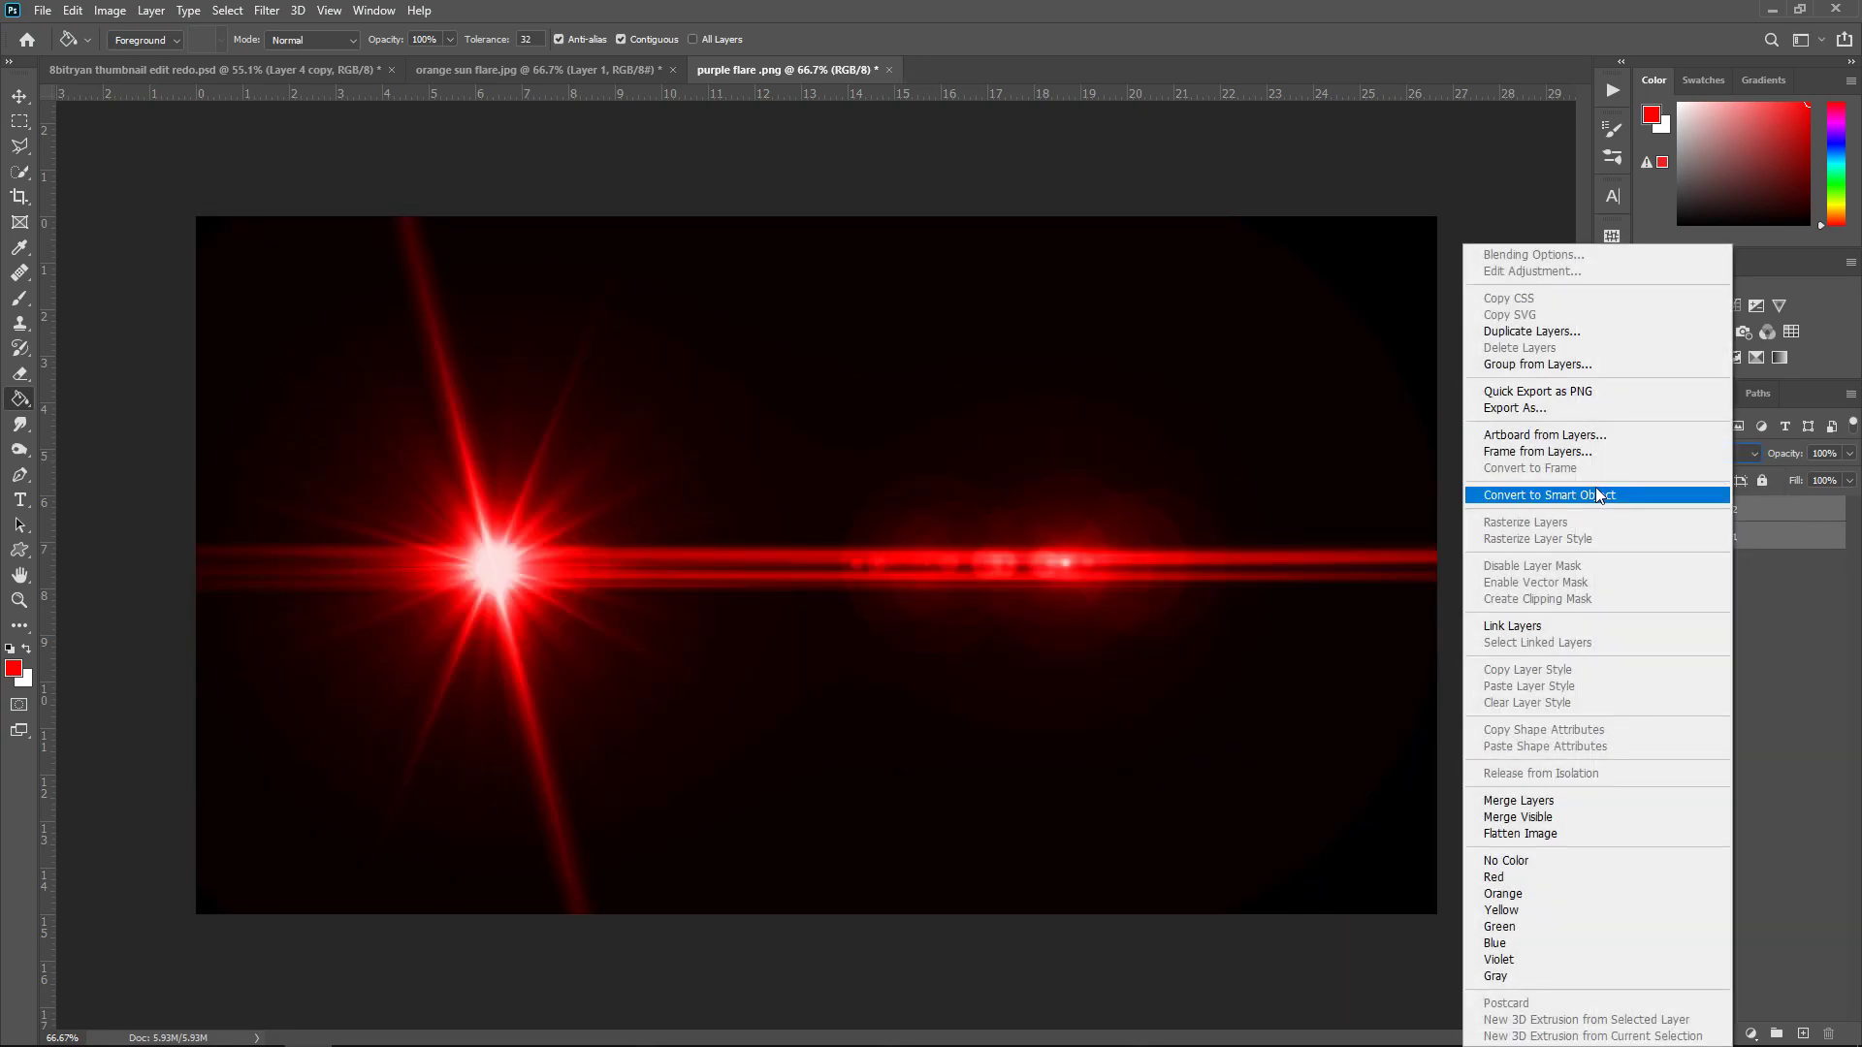
click(1596, 487)
right_click(1736, 523)
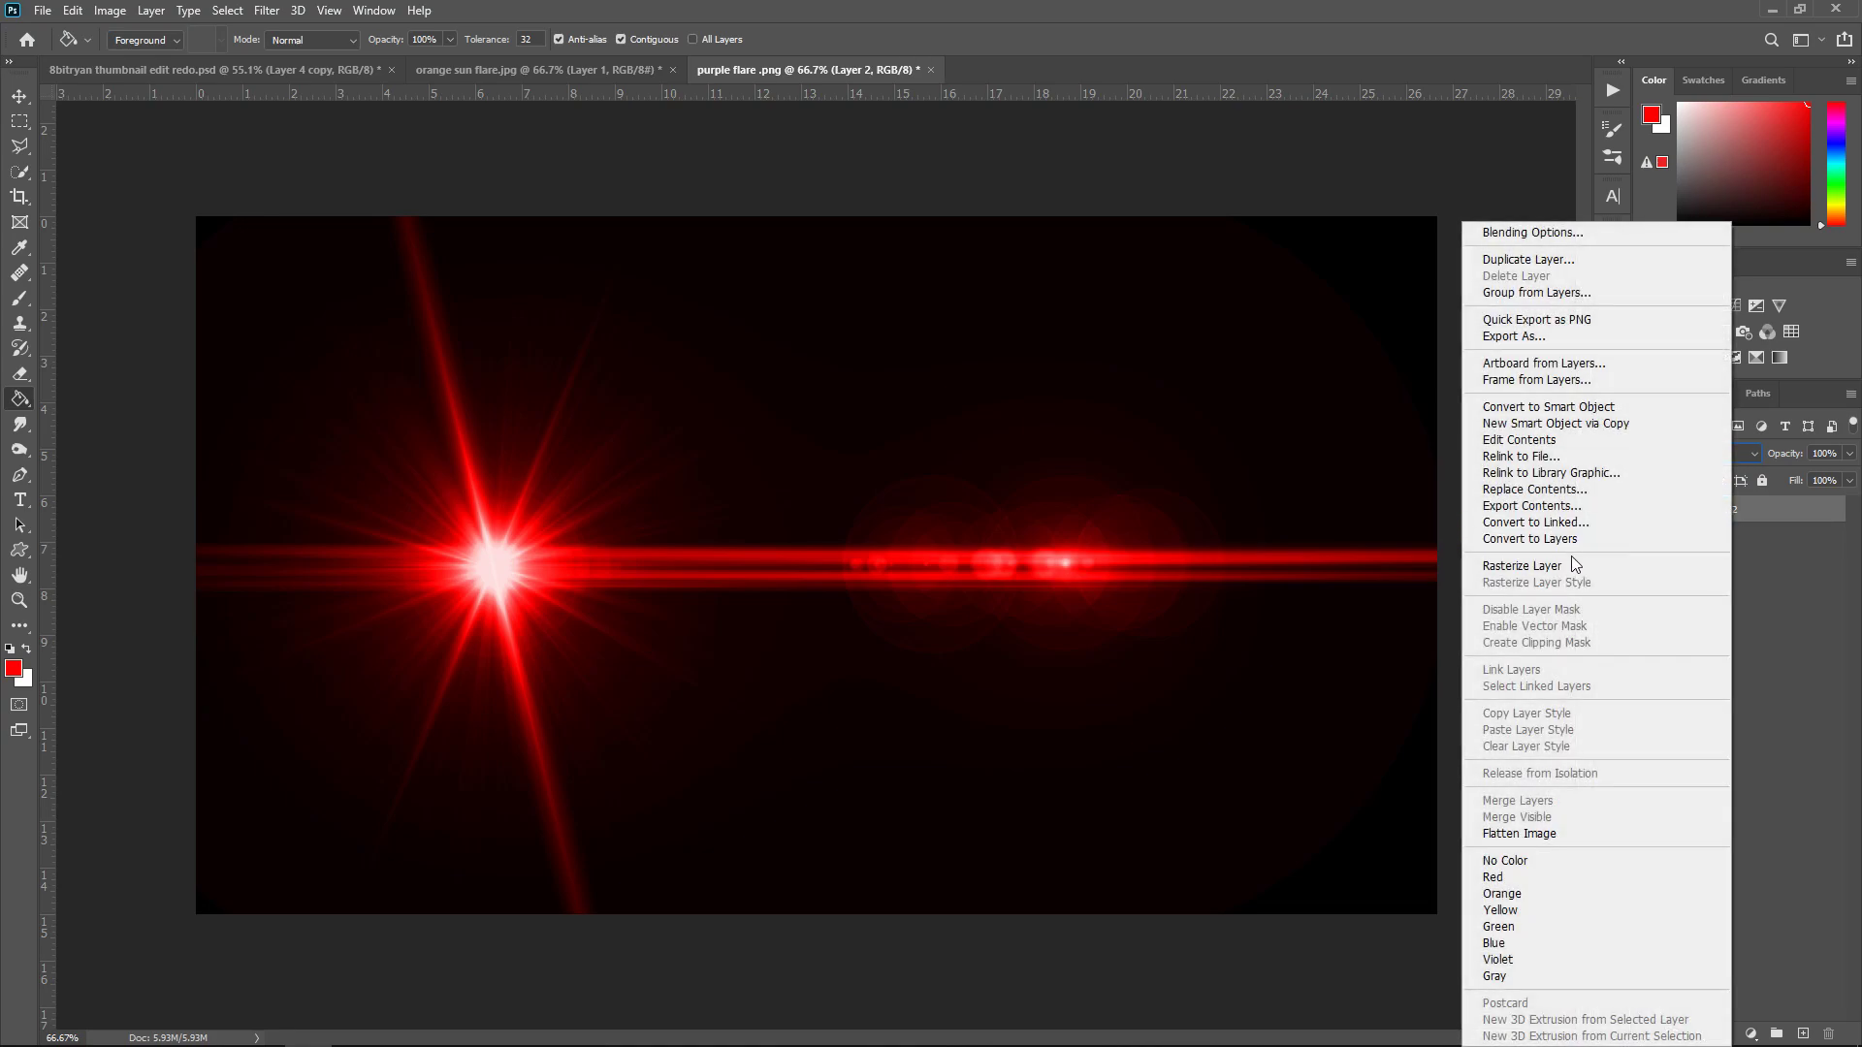
click(1571, 565)
Bring the reddened flare into the thumbnail document, scale it to about 56% and rotate it about 3° clockwise over the blurred background figure
click(20, 97)
drag(587, 411, 504, 470)
key(ctrl+t)
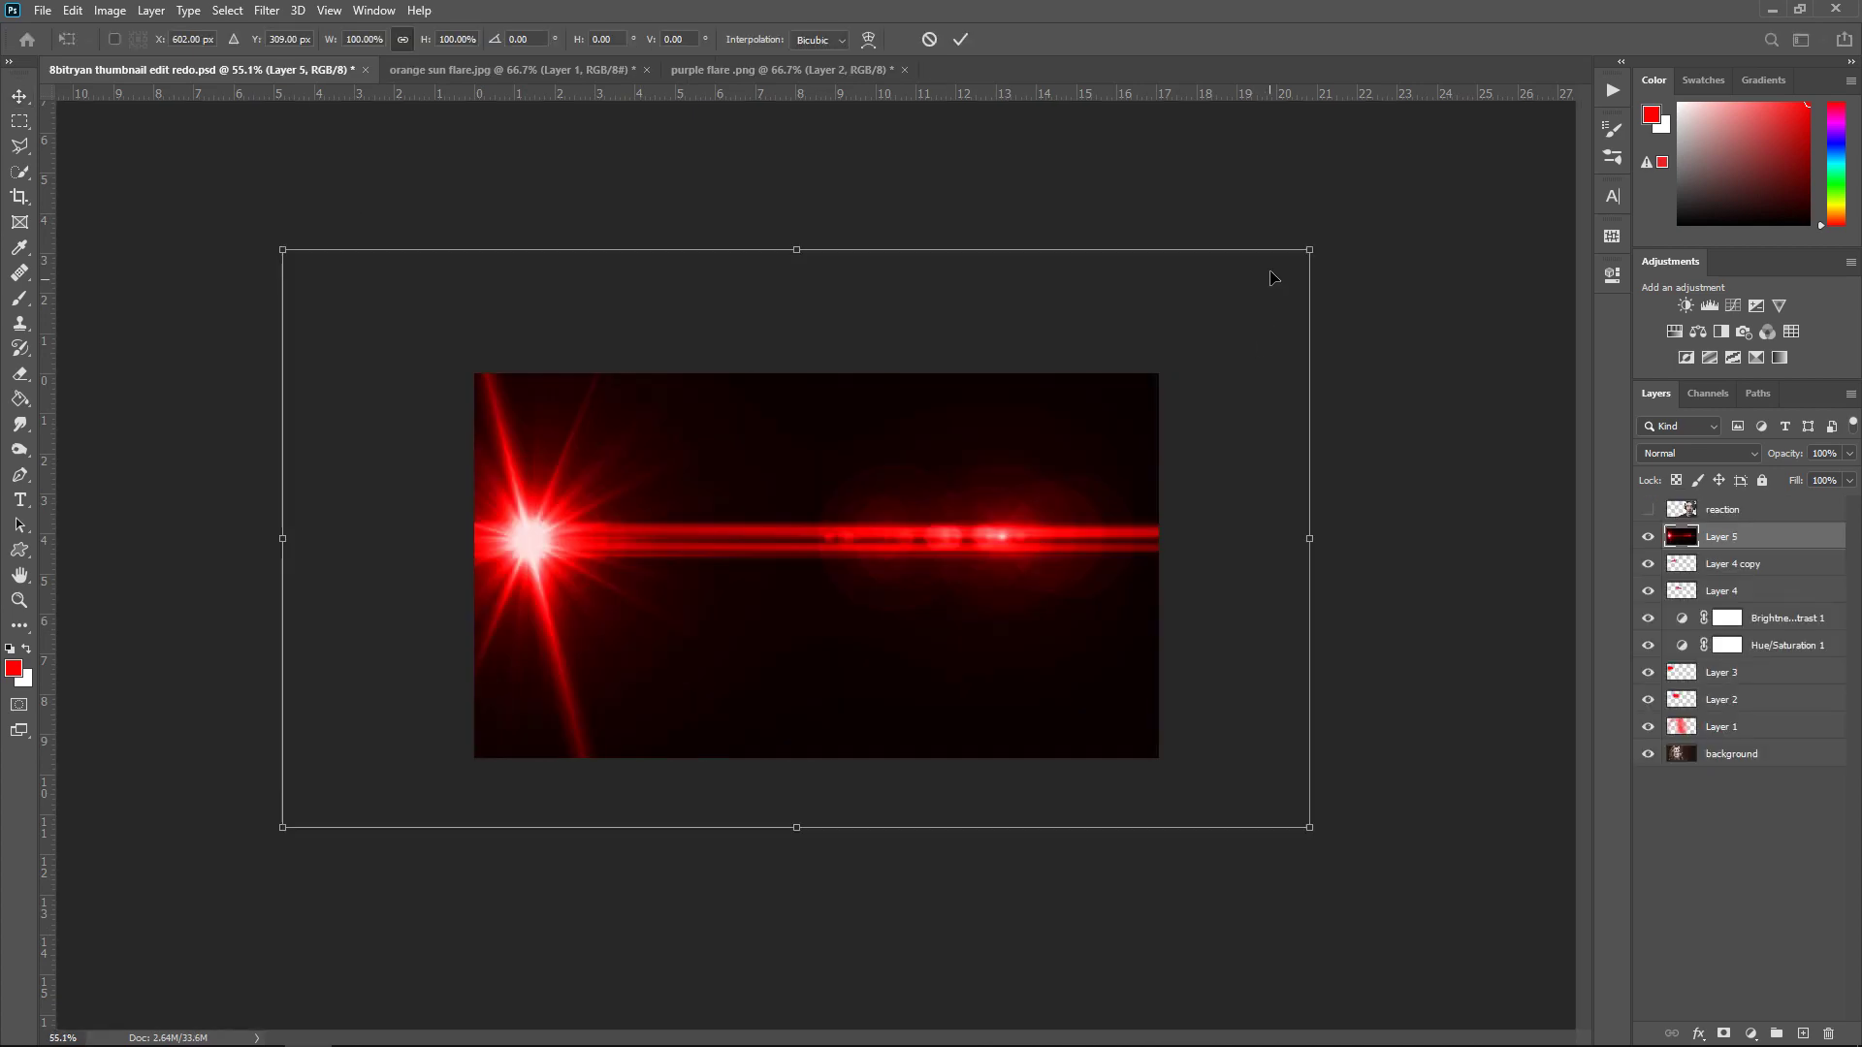
drag(1312, 248, 908, 467)
drag(540, 715, 689, 540)
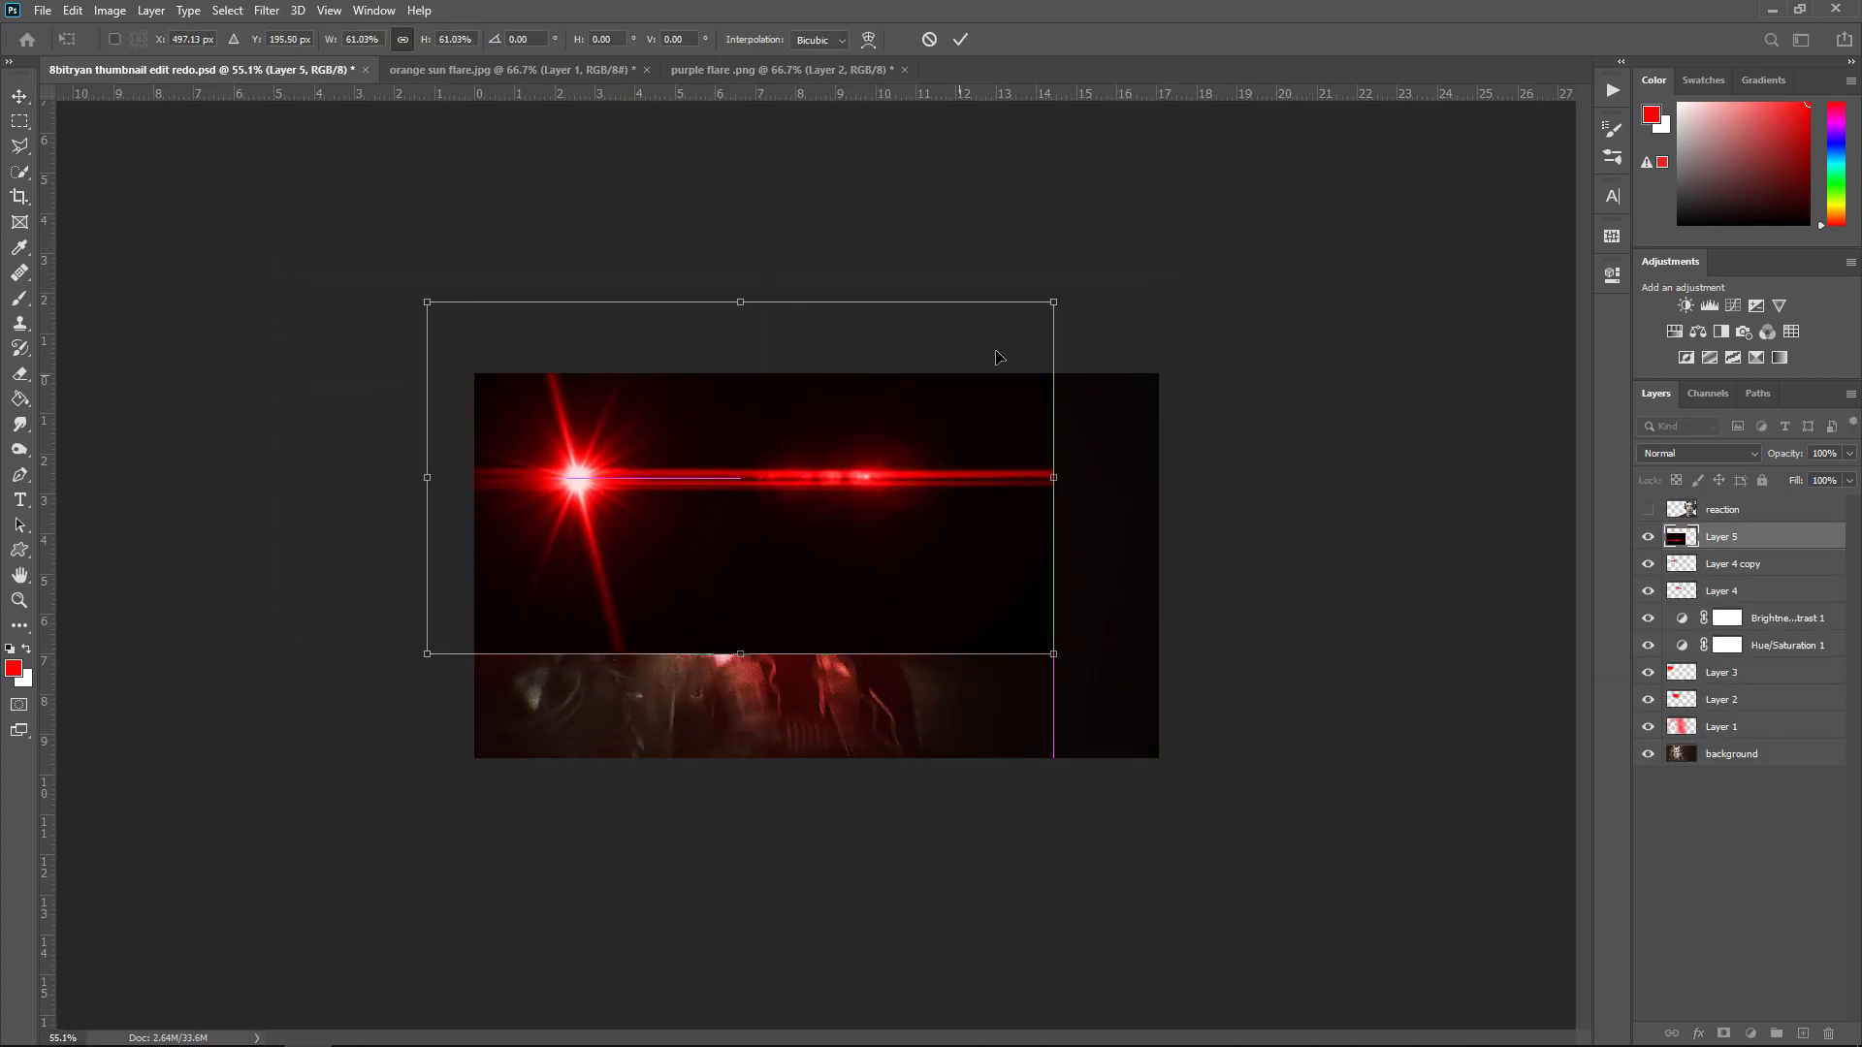
drag(1051, 304, 1005, 329)
drag(1105, 266, 1114, 283)
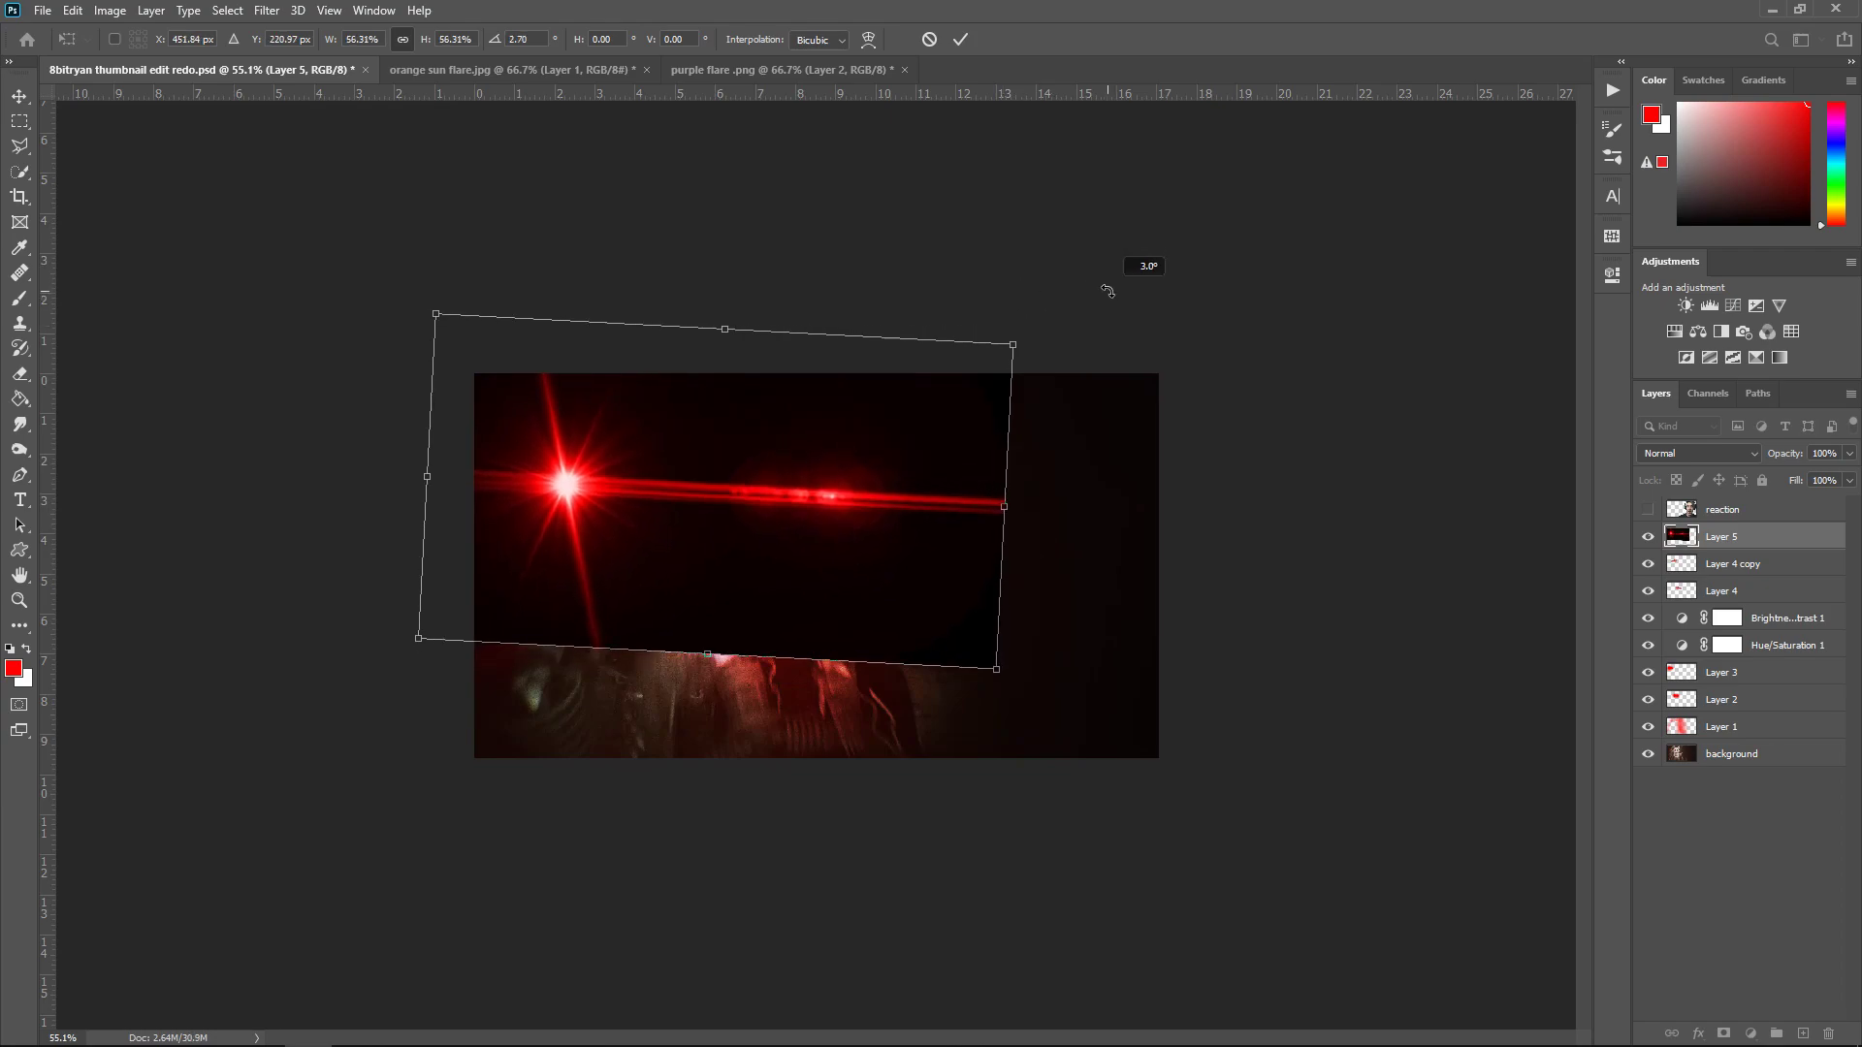
key(Return)
Erase the hard edges of the new flare layer with an enlarged soft eraser
key(e)
key(bracketright)
key(bracketright)
key(bracketright)
key(bracketright)
key(bracketright)
mouse_move(984, 578)
mouse_down()
mouse_move(918, 637)
mouse_move(1024, 397)
mouse_move(683, 359)
mouse_move(367, 509)
mouse_move(774, 646)
mouse_move(1018, 625)
mouse_up()
Set the new flare layer to Screen blend mode and centre its bright spot on the blurred figure's right-hand eye
key(v)
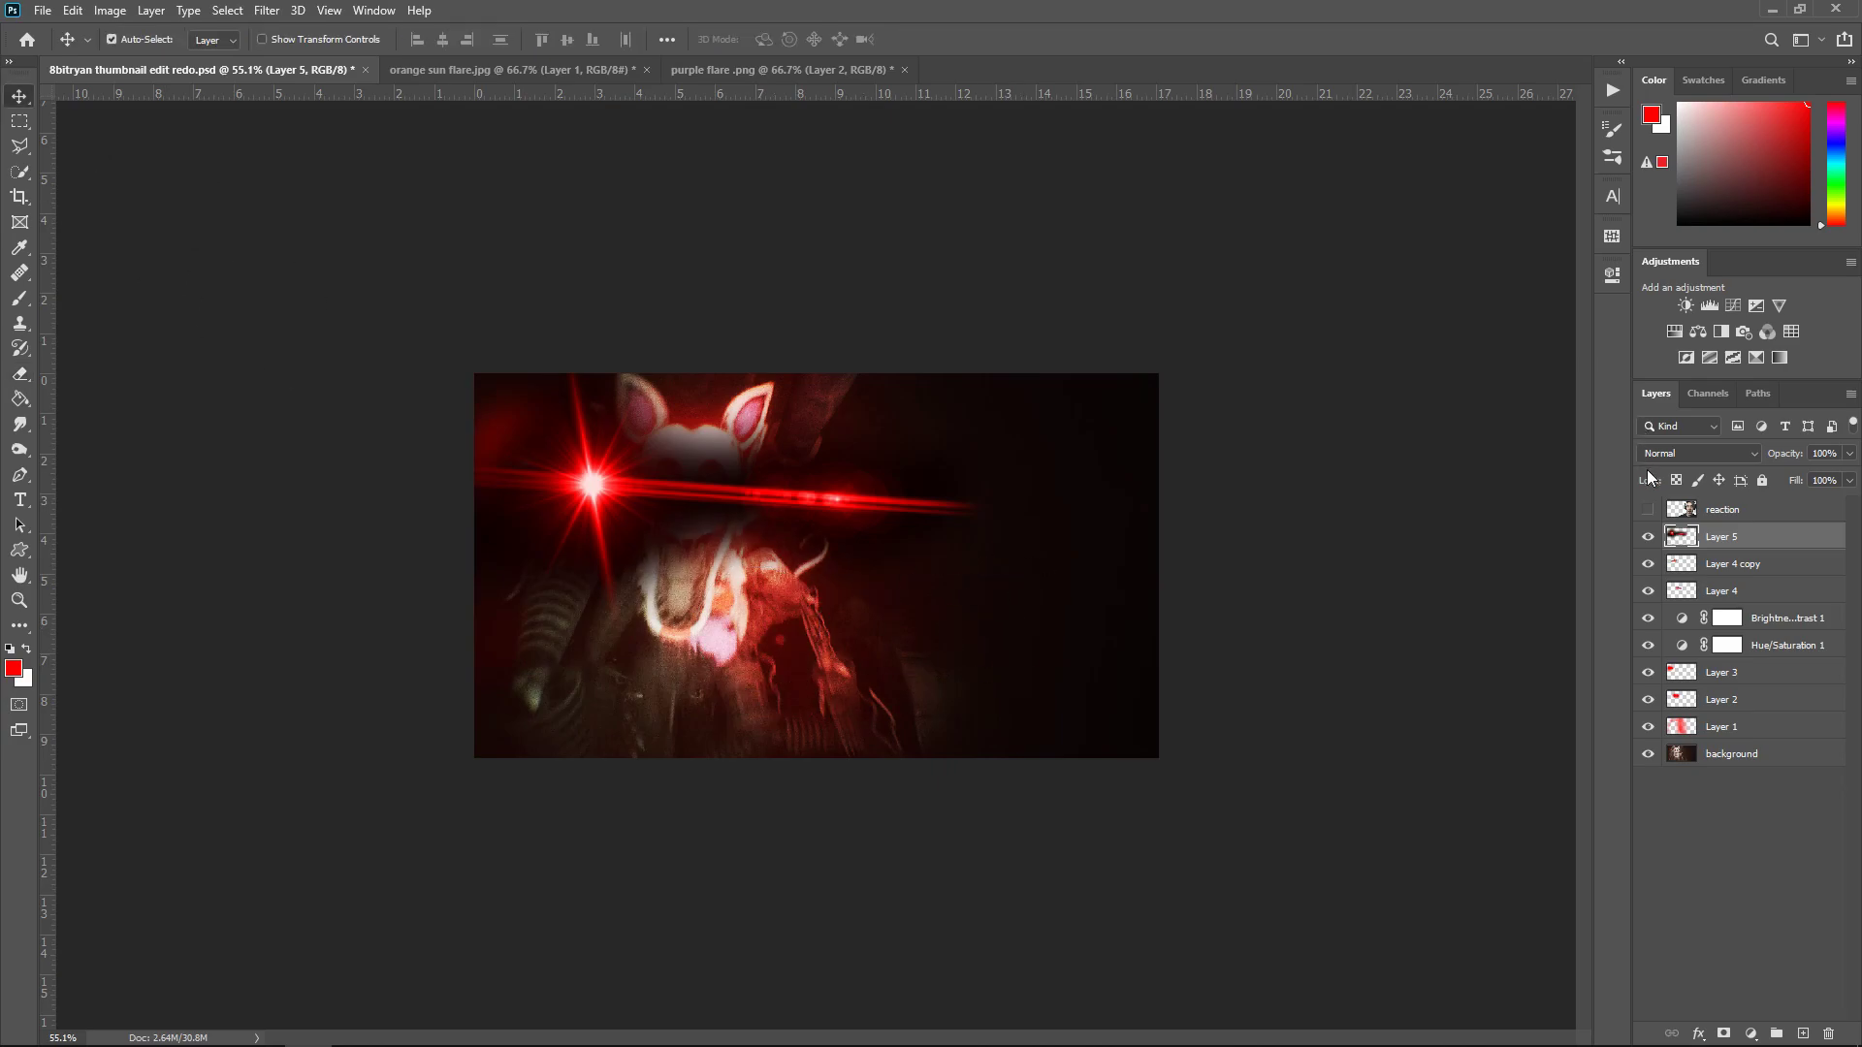
click(1661, 454)
click(1653, 620)
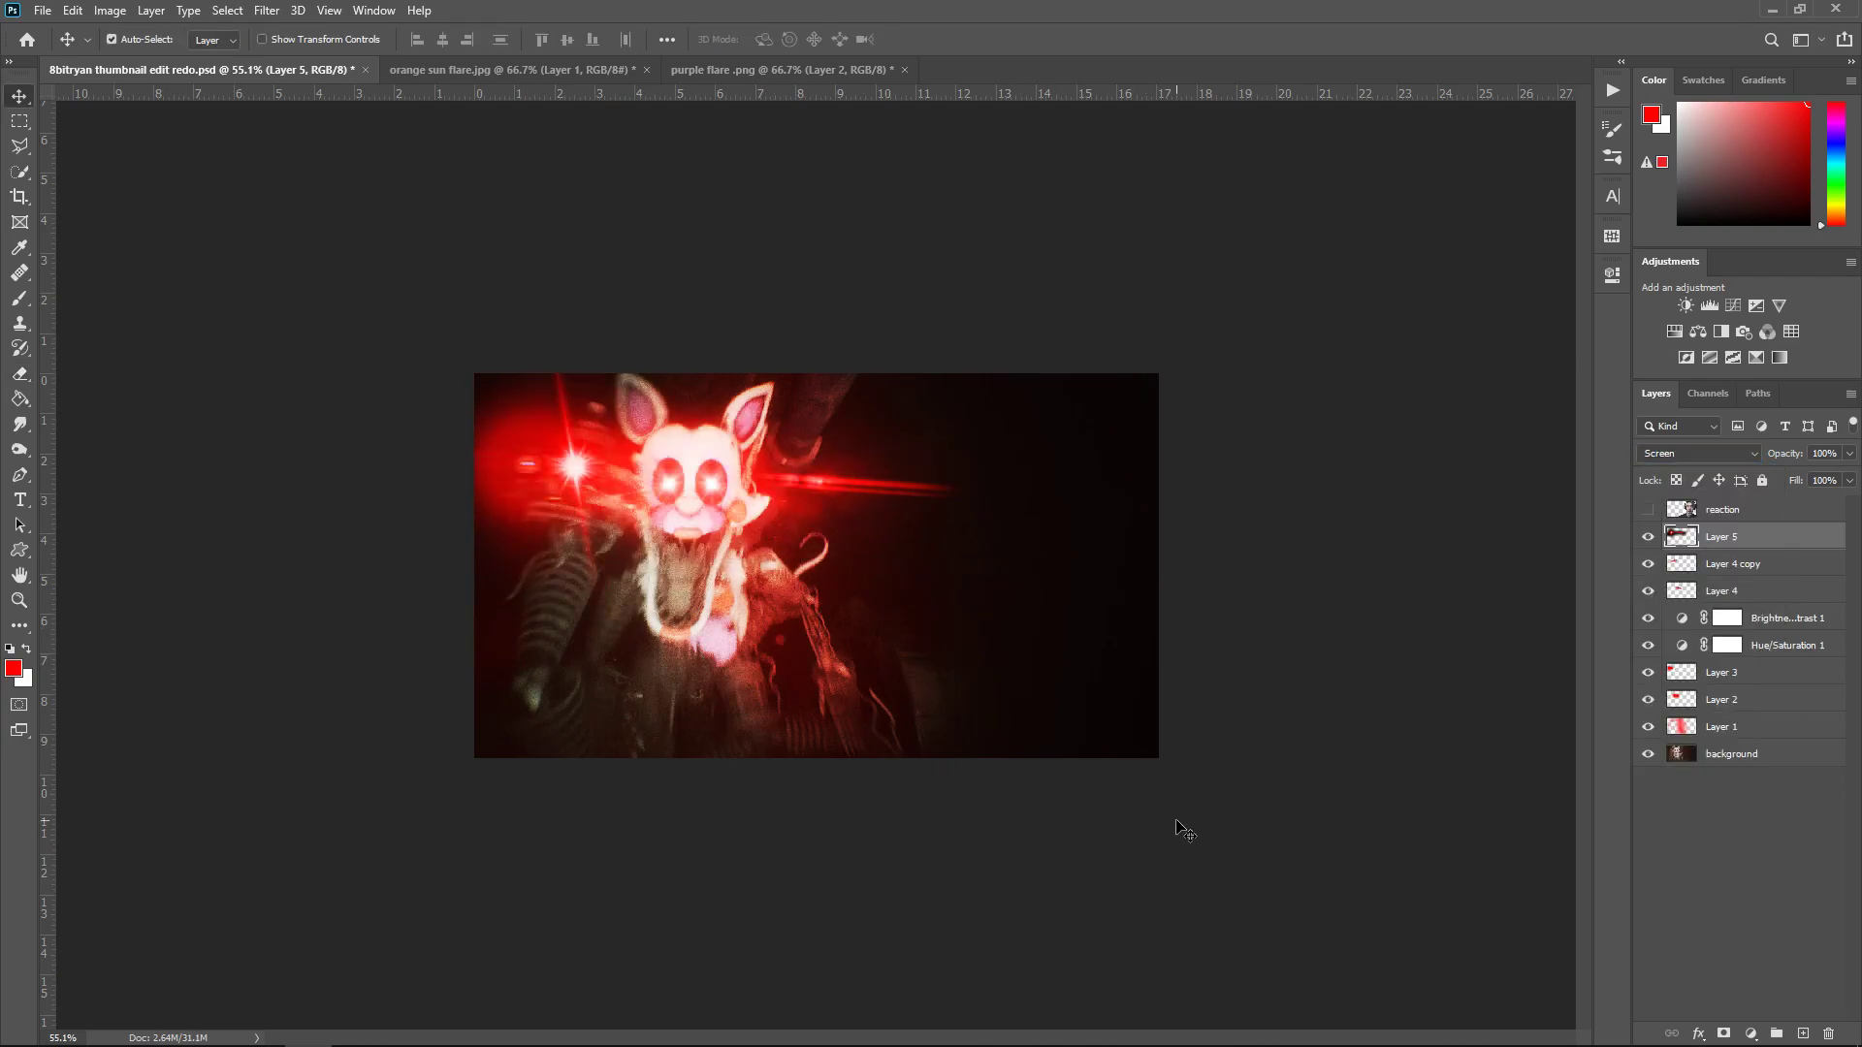
Duplicate the new flare, scale the copy down and place it on the blurred figure's left-hand eye
key(ctrl+j)
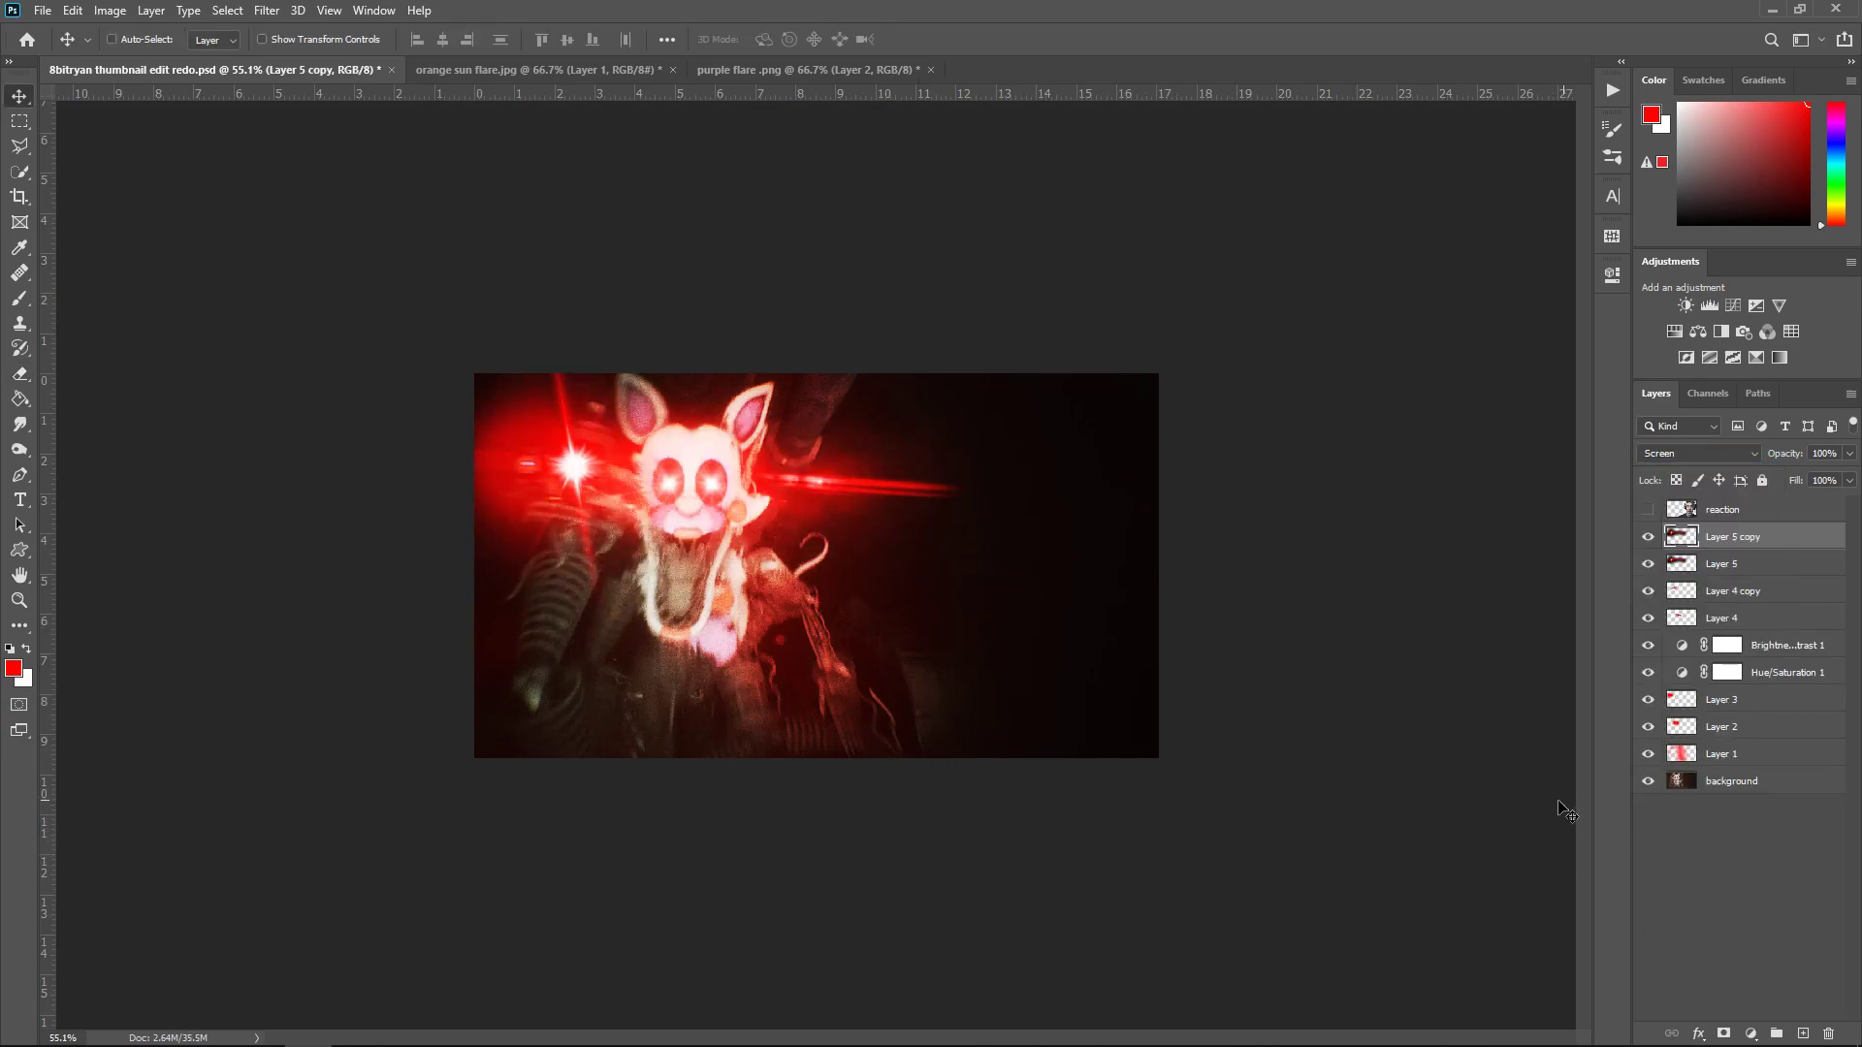
key(ctrl+t)
drag(990, 306, 711, 464)
drag(560, 517, 591, 440)
key(Return)
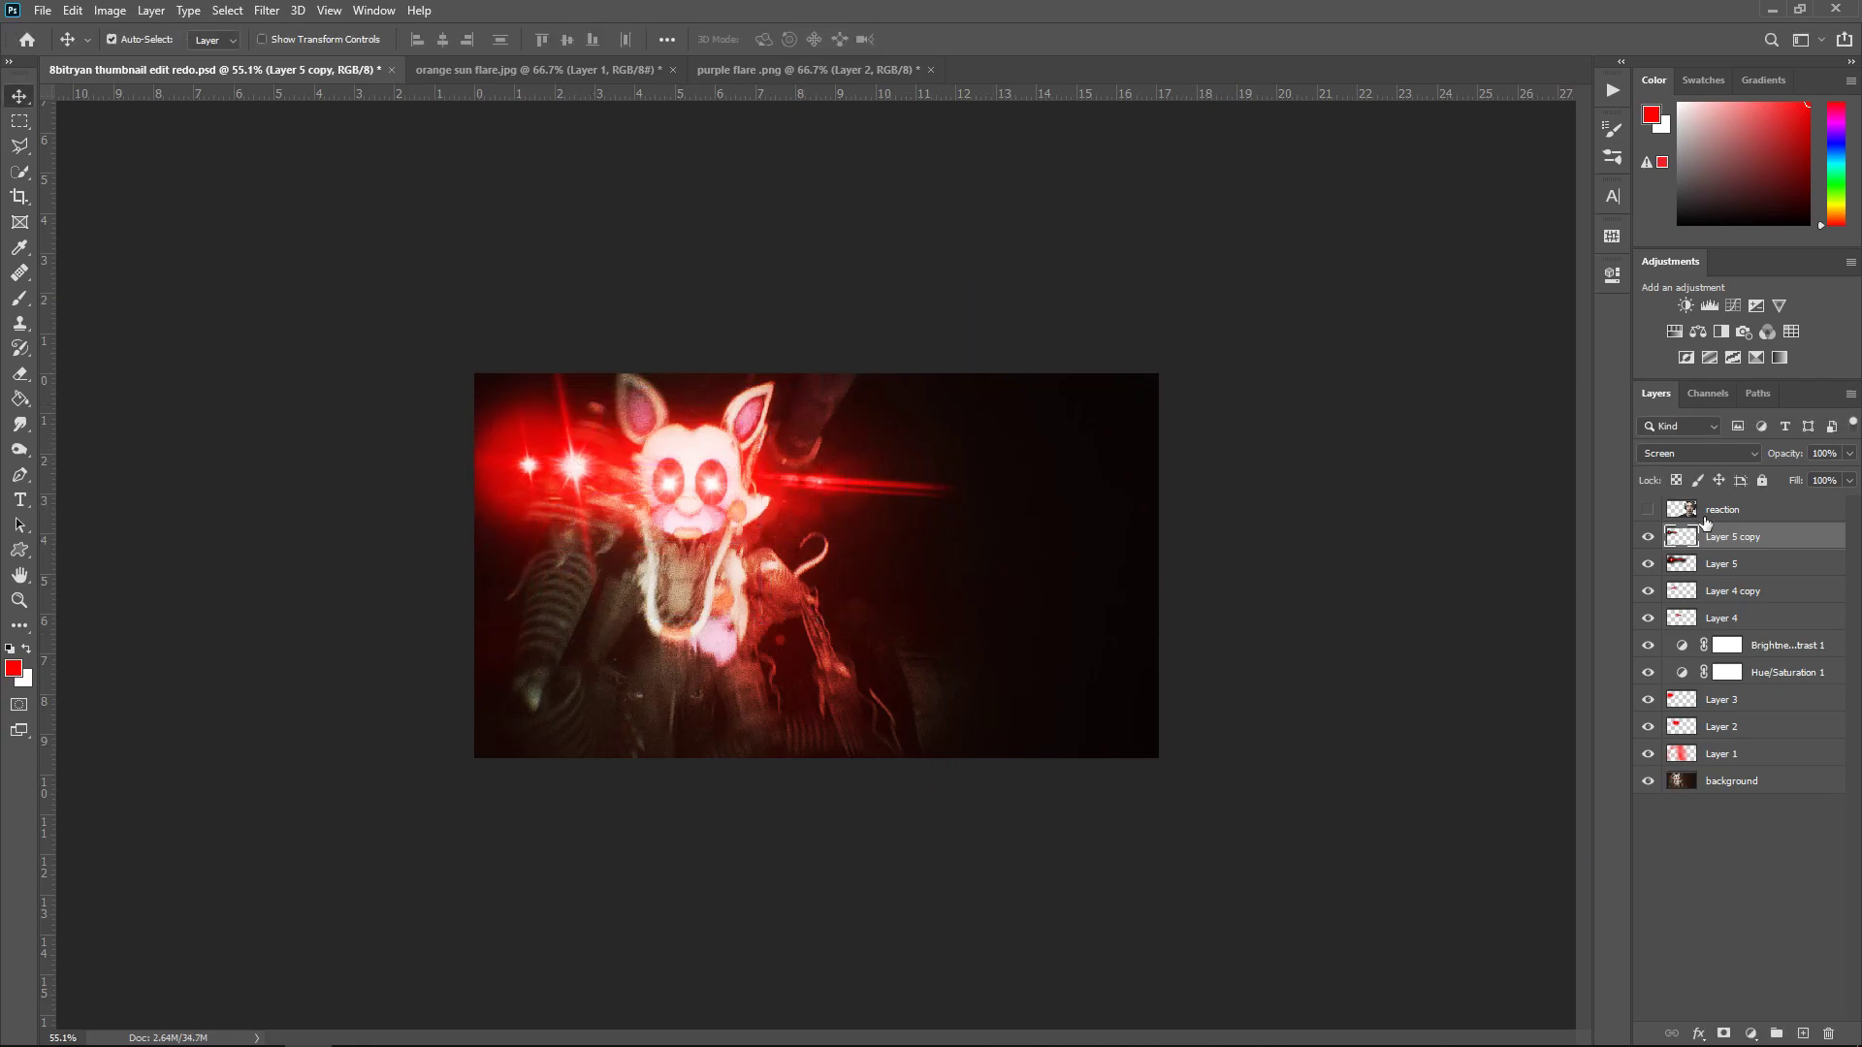
Set the smaller flare copy's opacity to 52% and move both Layer 5 flare layers above the reaction layer
click(1852, 456)
click(1770, 461)
text(52)
key(Return)
shift+click(1739, 572)
drag(1739, 572, 1743, 504)
Show the reaction layer and set its blend mode to Screen
click(1664, 568)
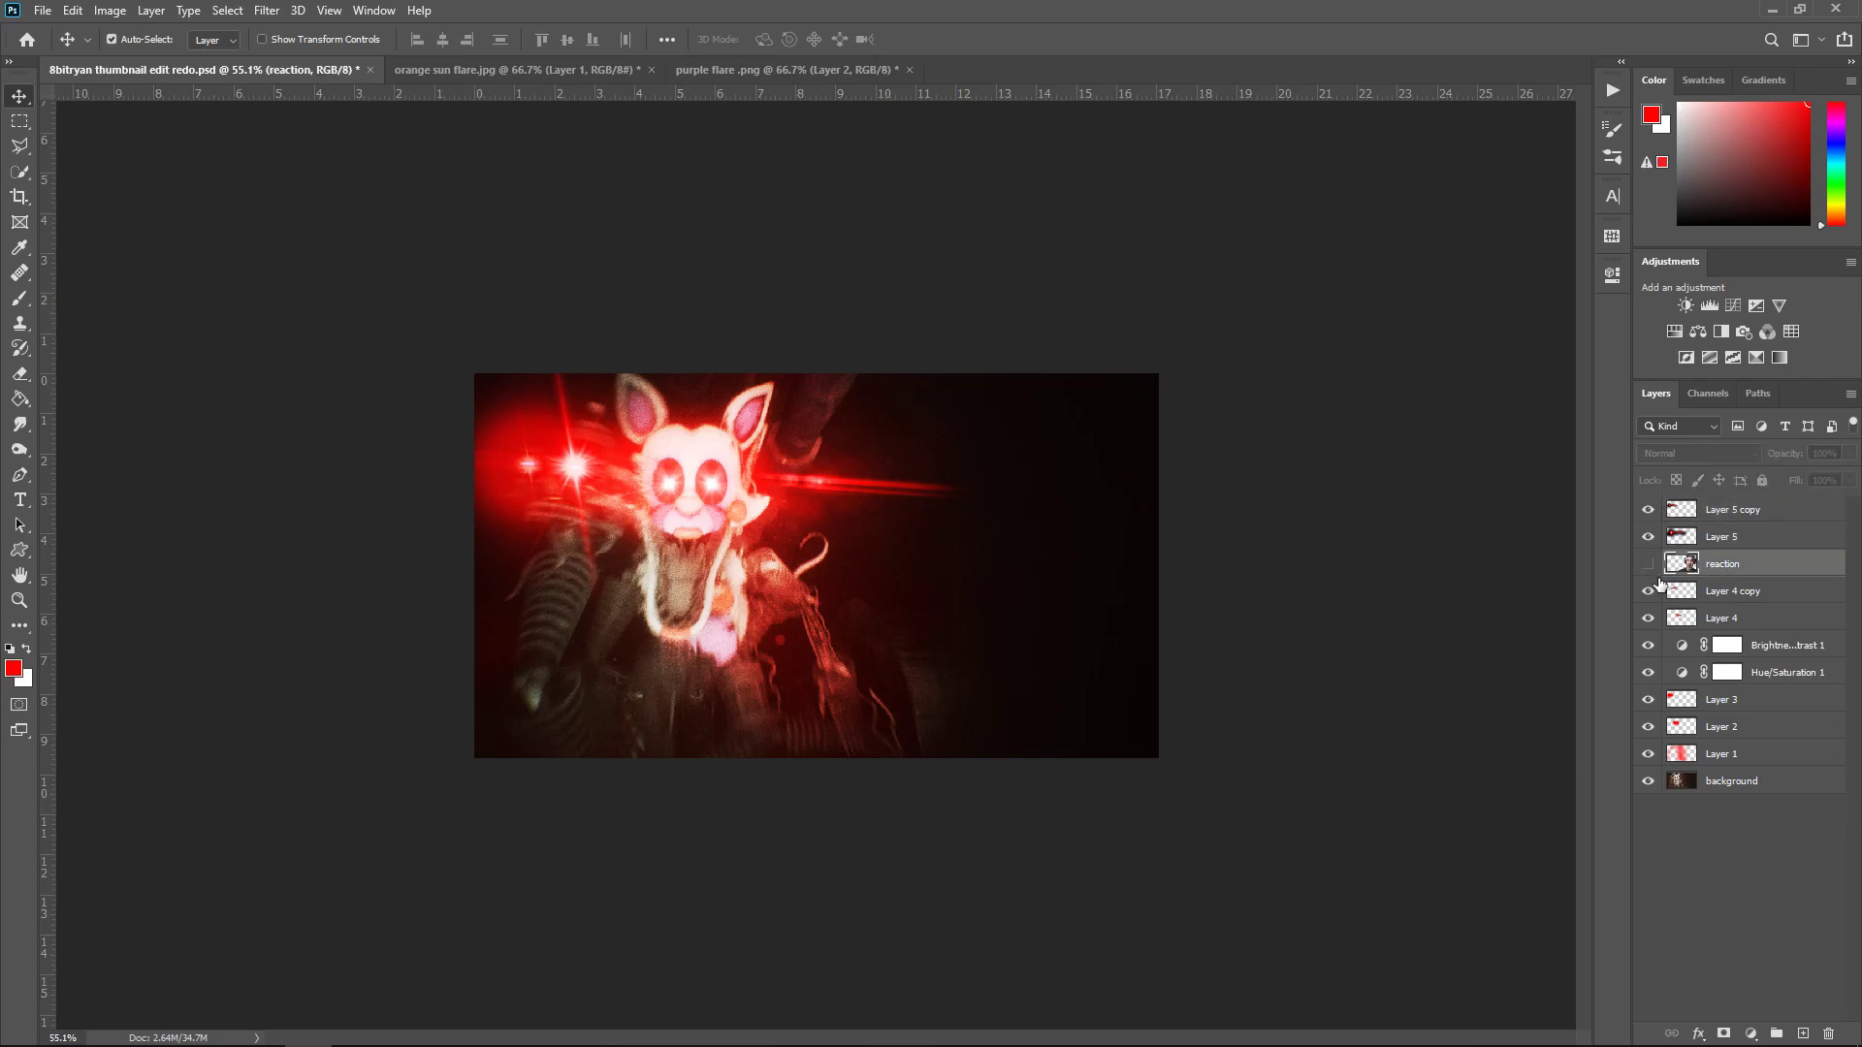
click(1648, 565)
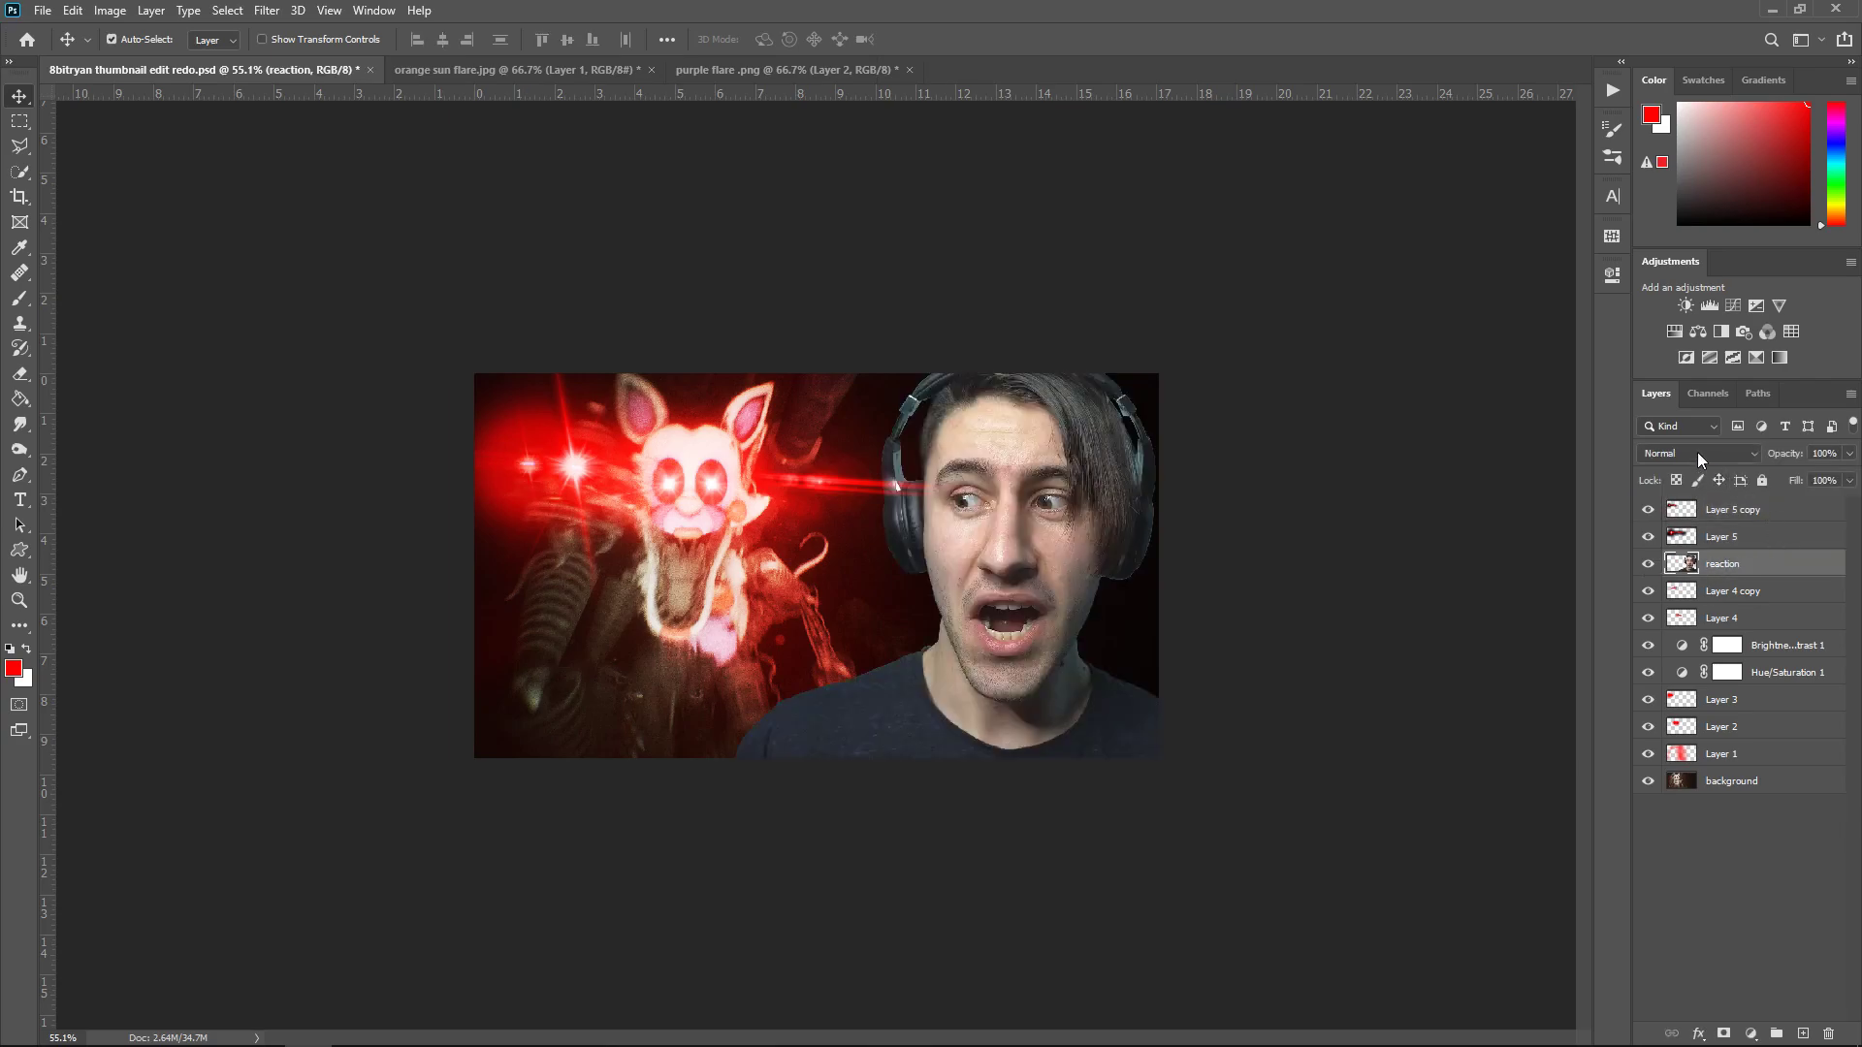
click(1698, 452)
click(1666, 615)
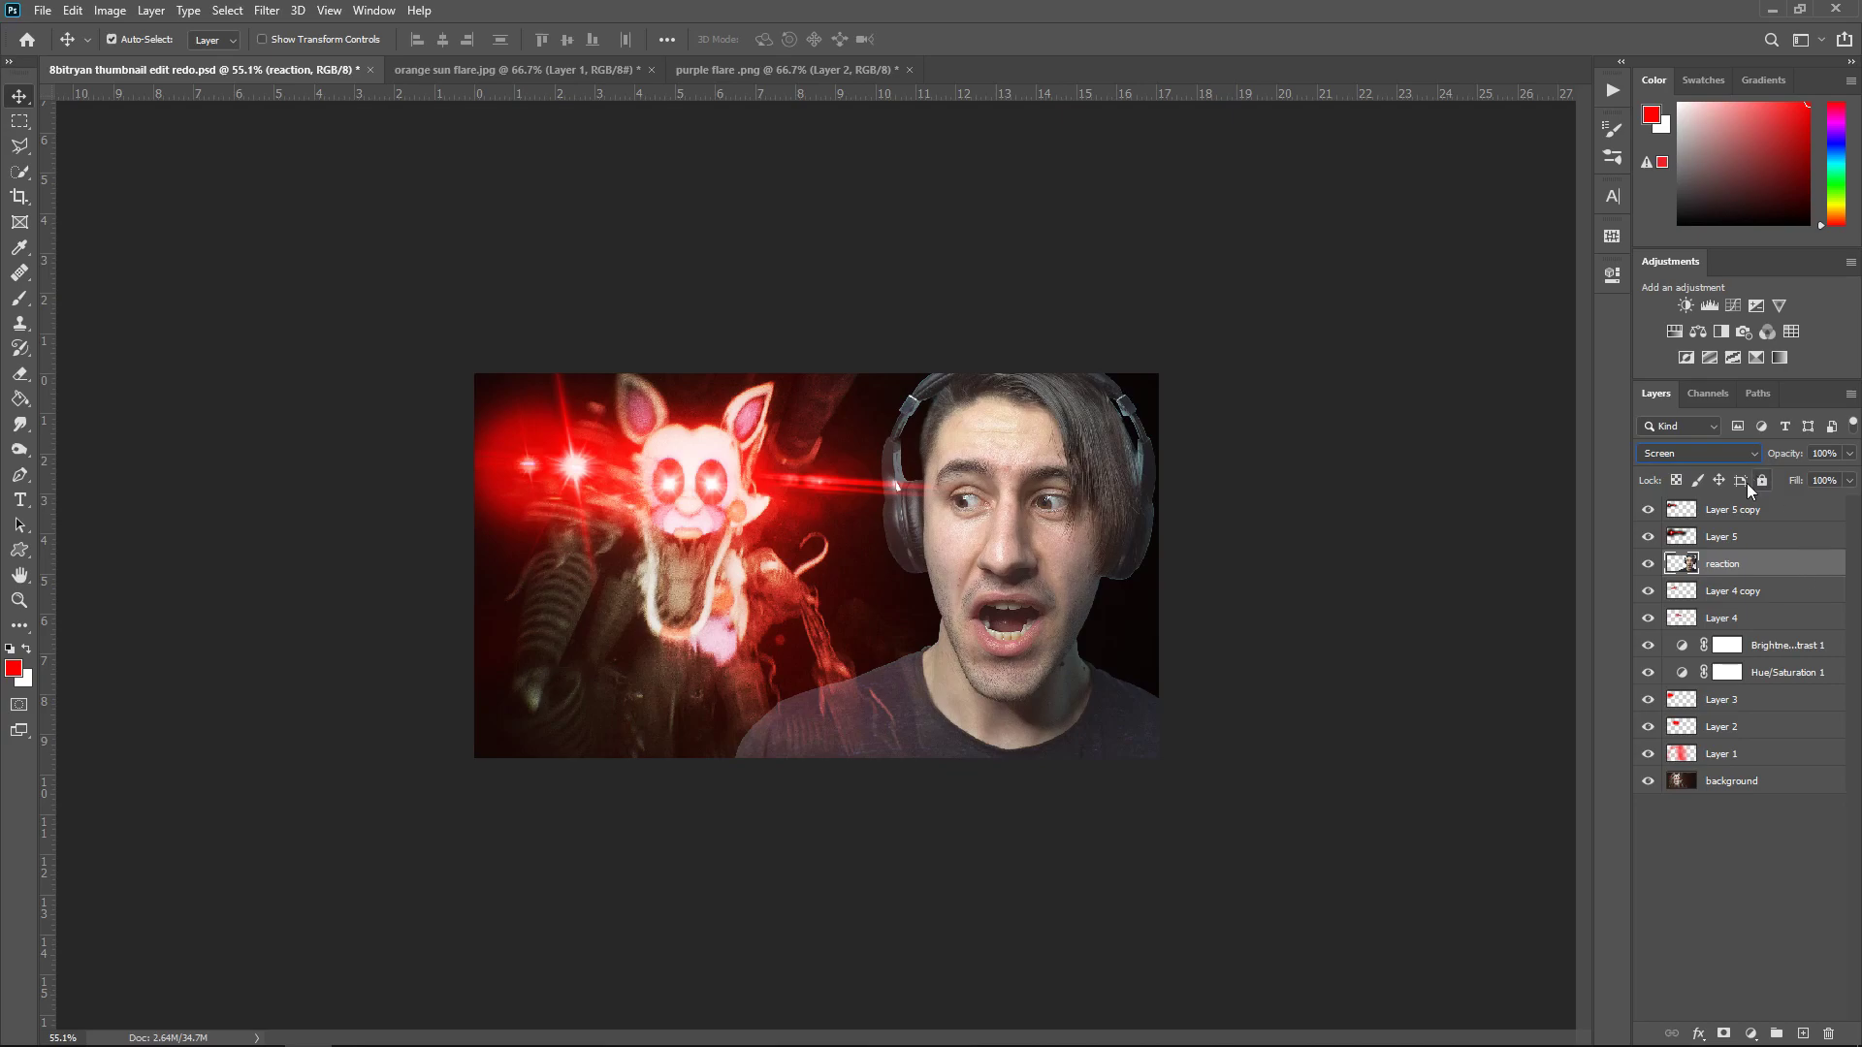
Load the reaction cut-out as a selection and add a Brightness/Contrast adjustment masked to it with brightness -3
ctrl+click(1690, 570)
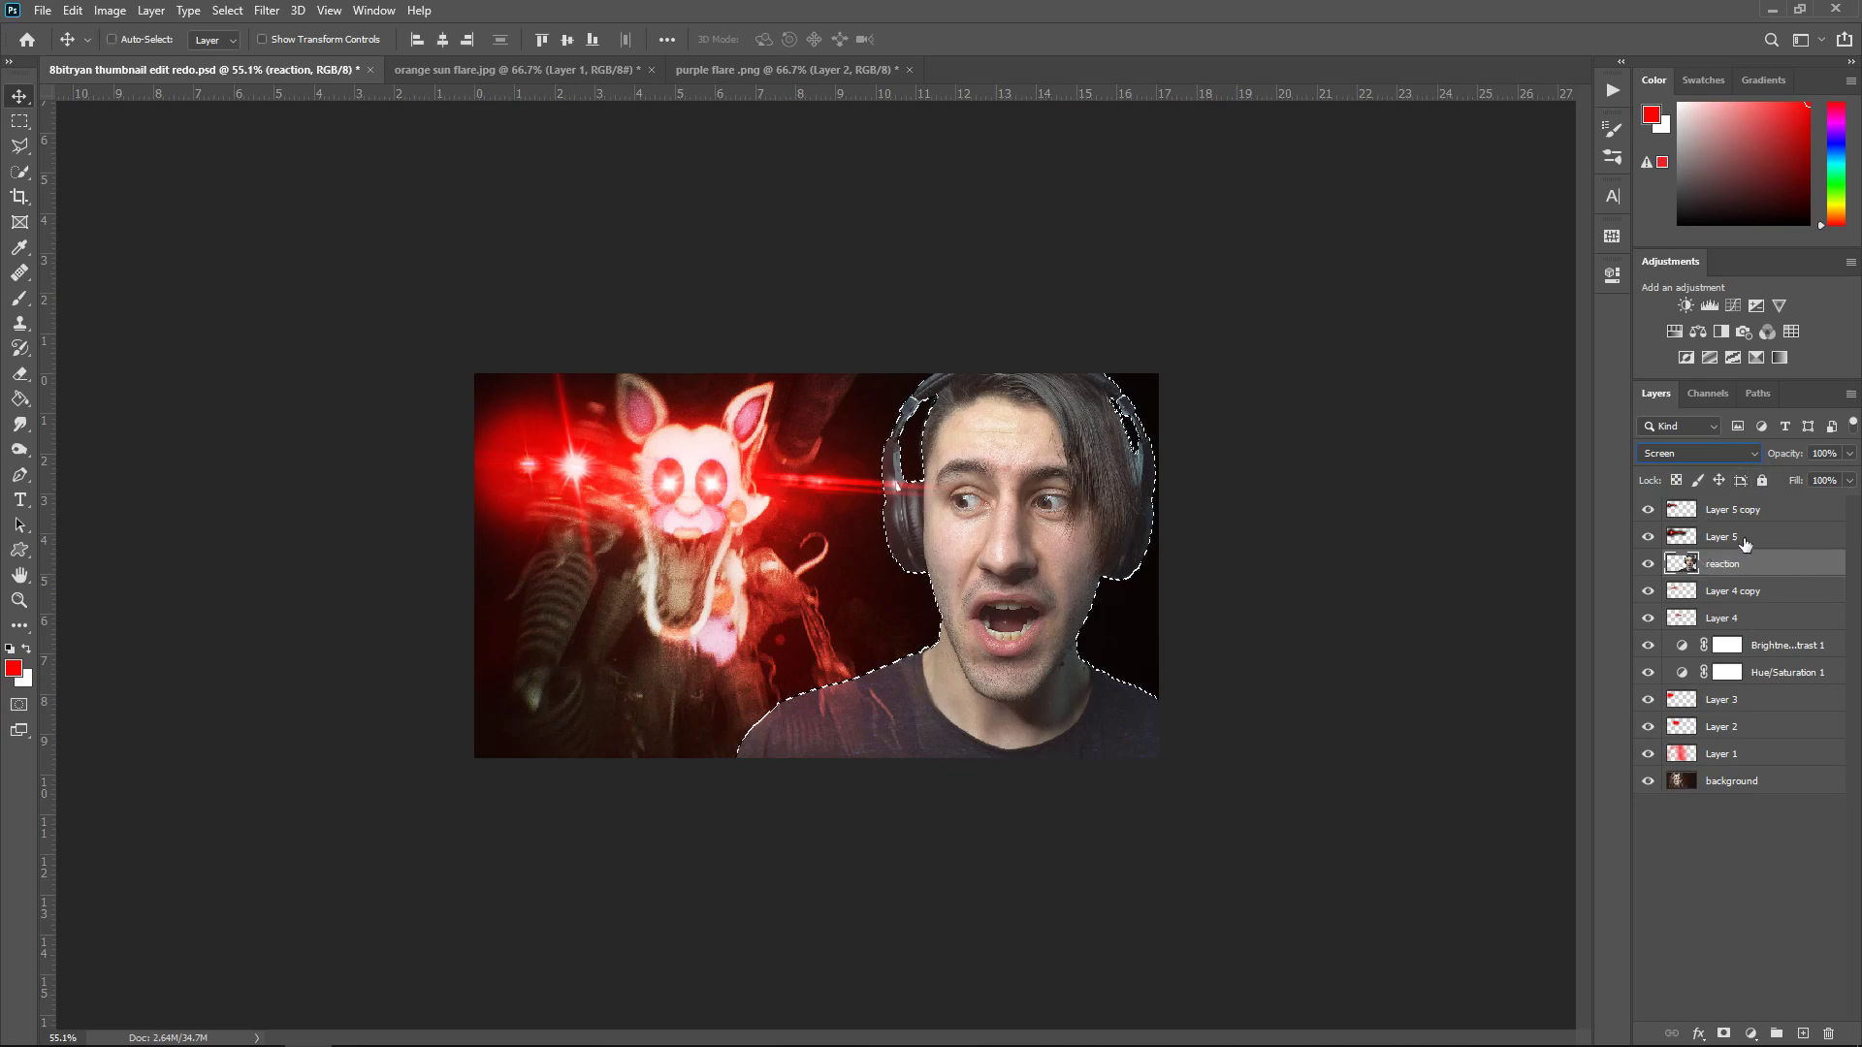
click(1686, 306)
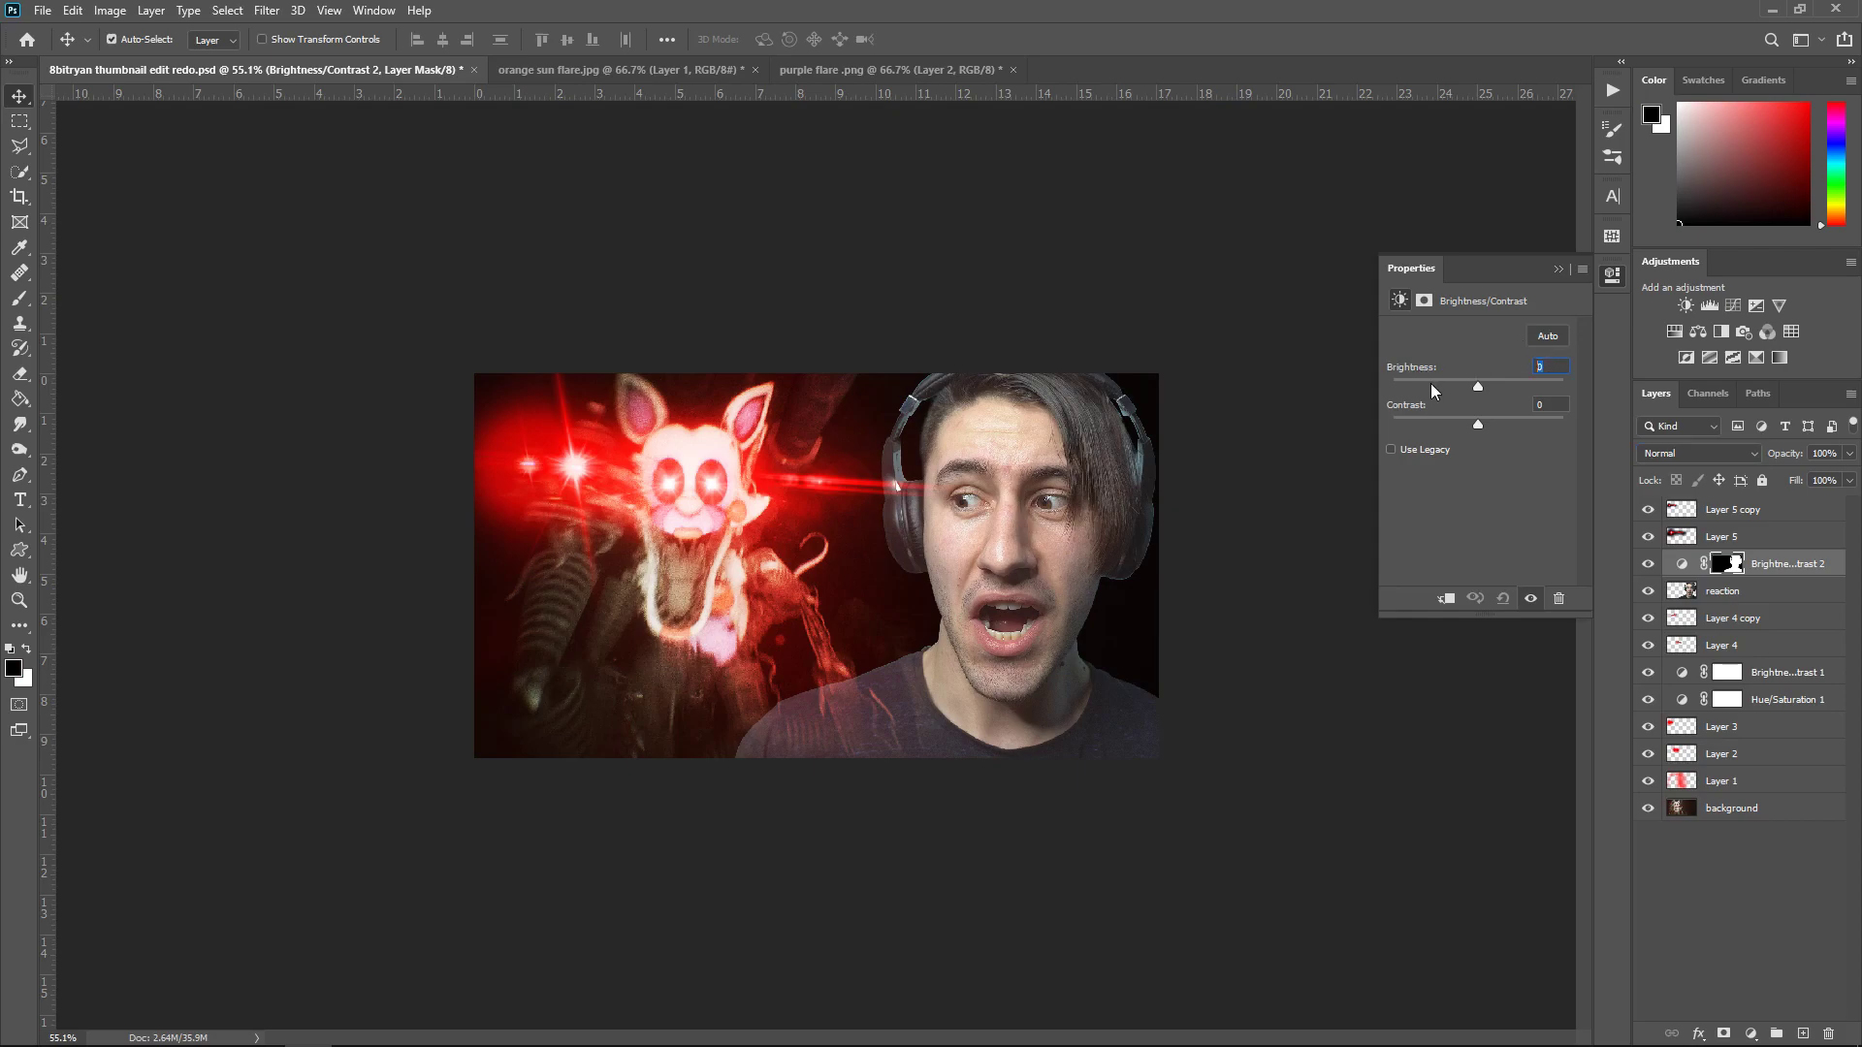
text(-3)
click(1558, 268)
Reload the reaction cut-out's outline as a selection and add a Hue/Saturation adjustment masked to it
click(1682, 590)
ctrl+click(1682, 591)
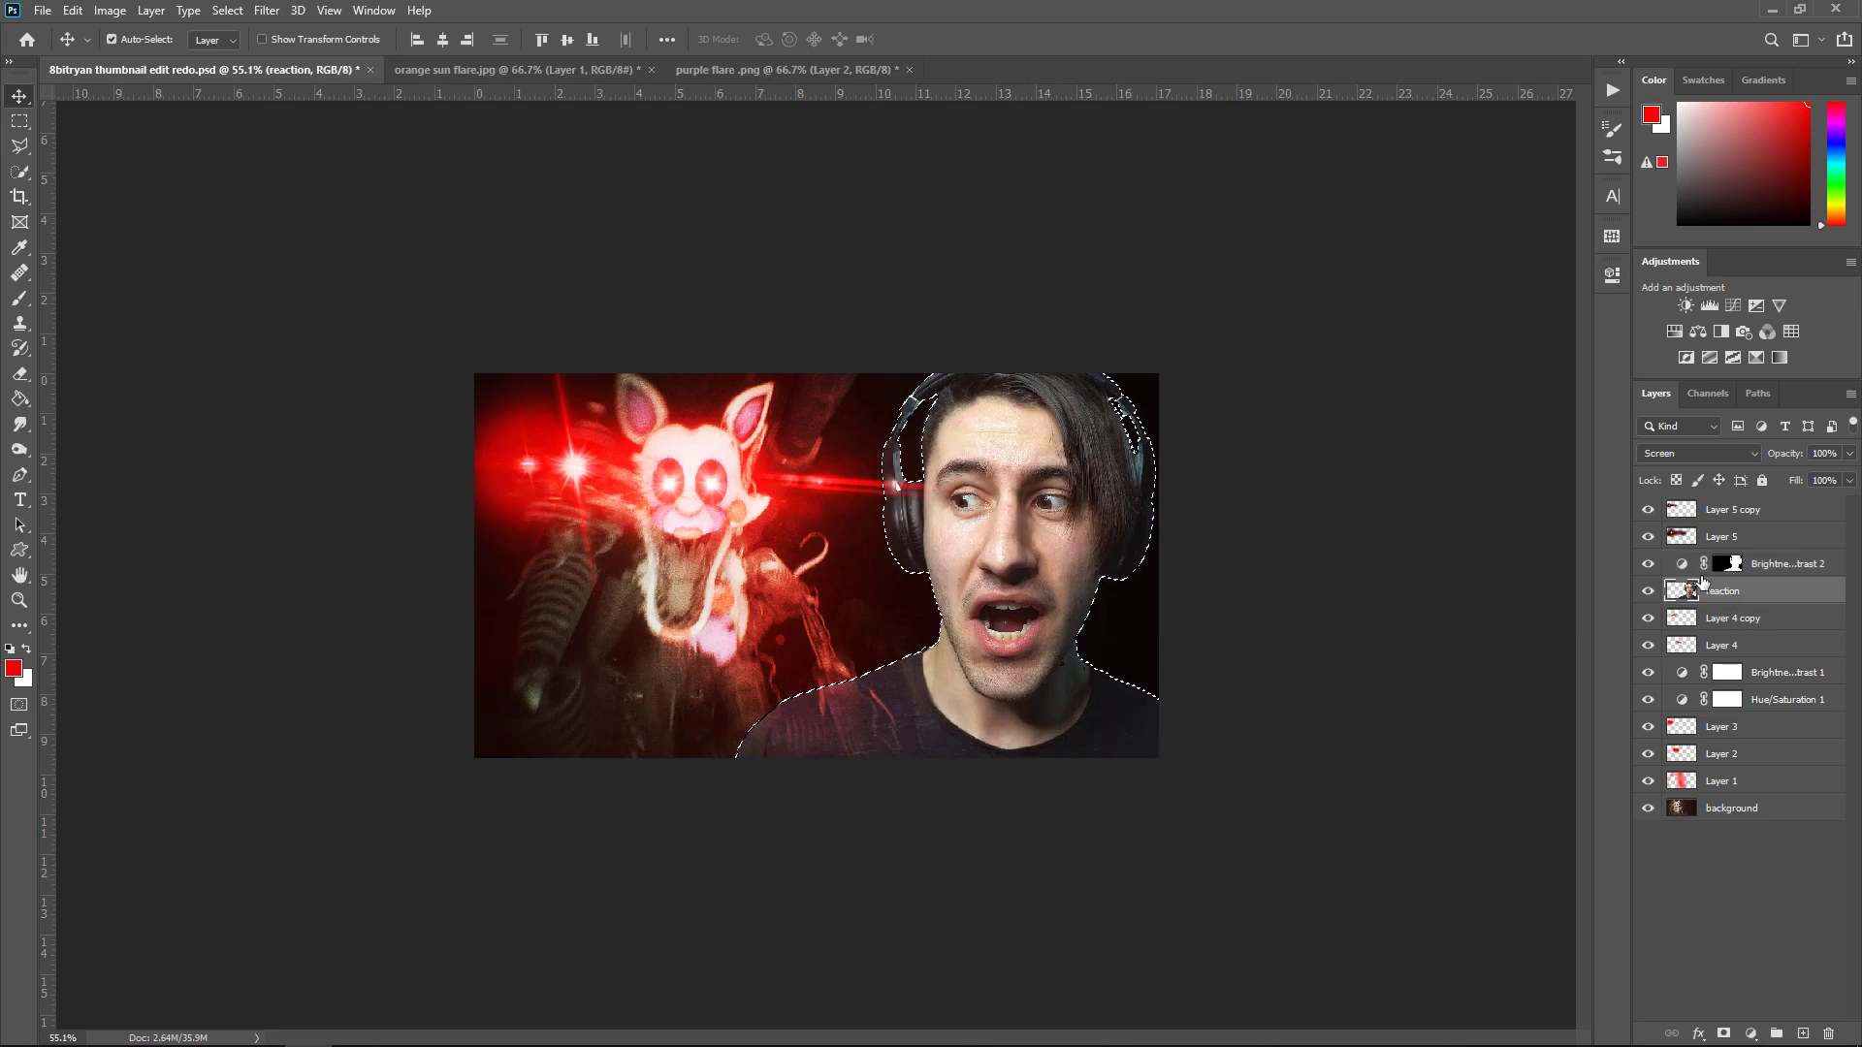
click(1674, 331)
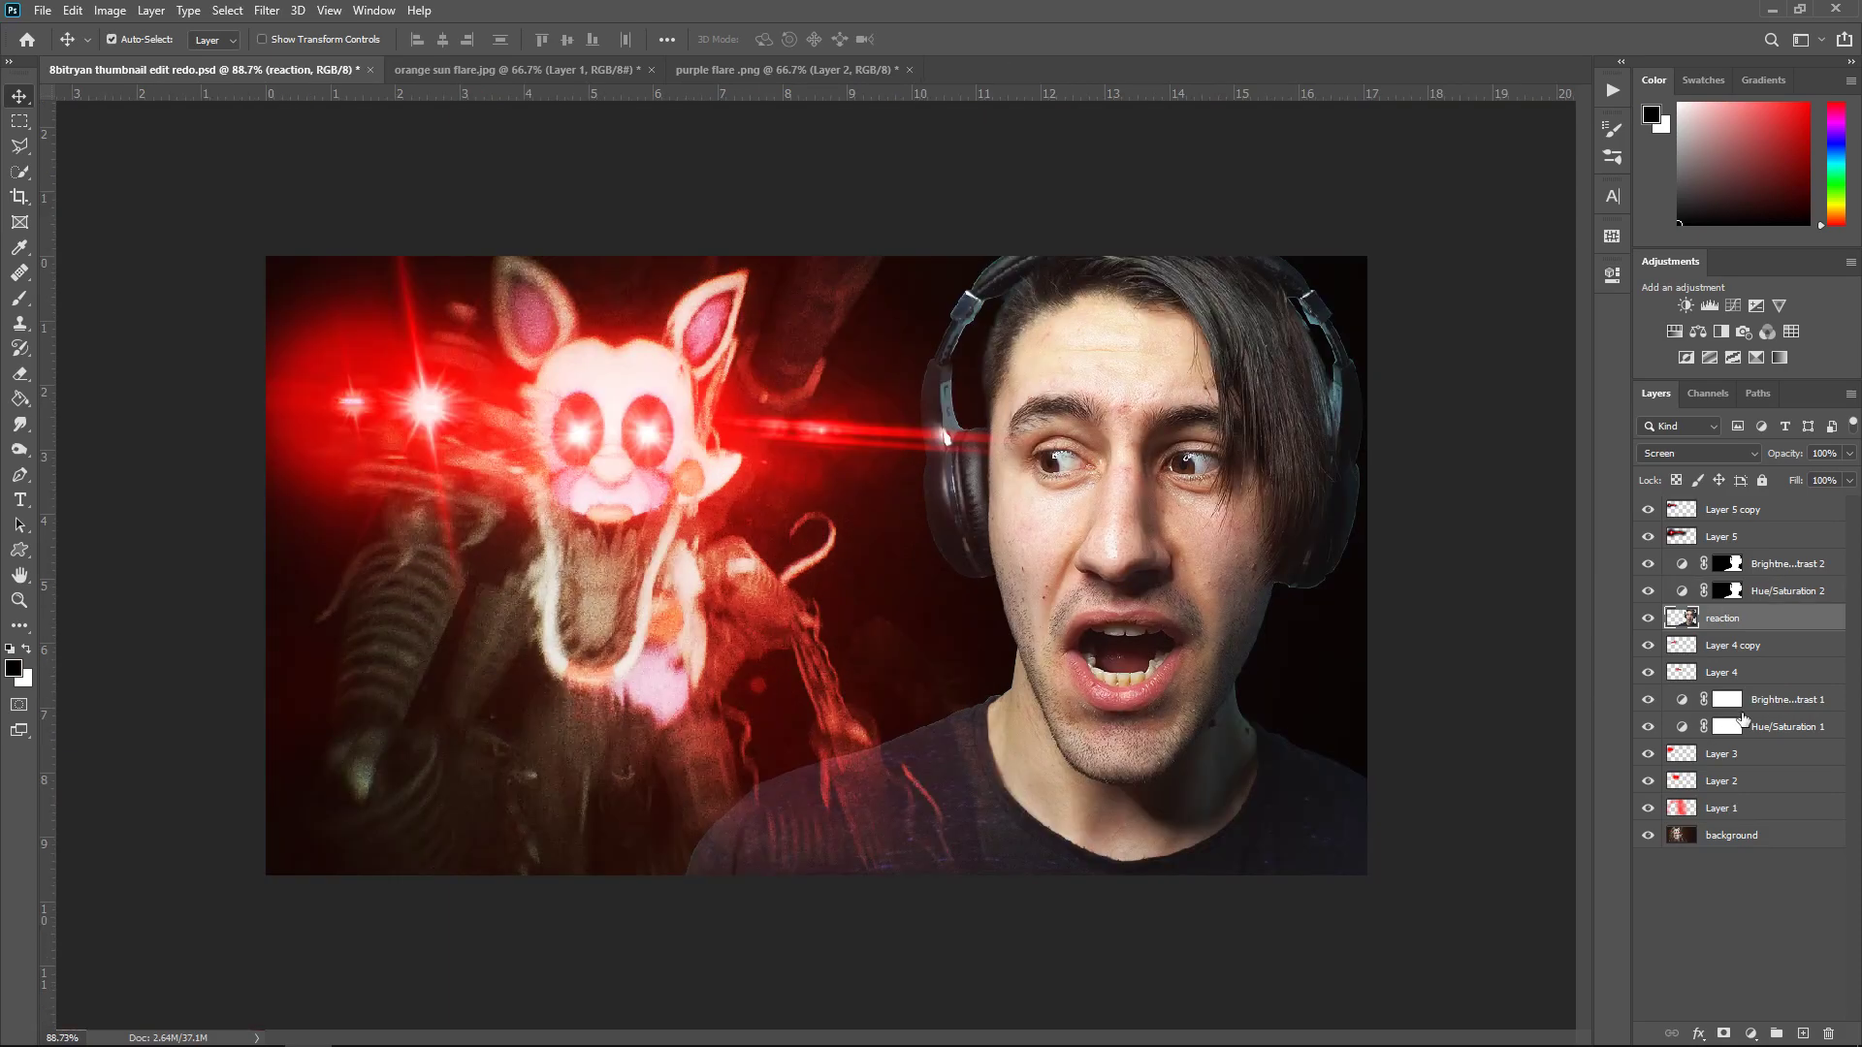
Select the reaction cut-out's outline and add a new layer directly above it in Color blend mode for brushing
ctrl+click(1688, 623)
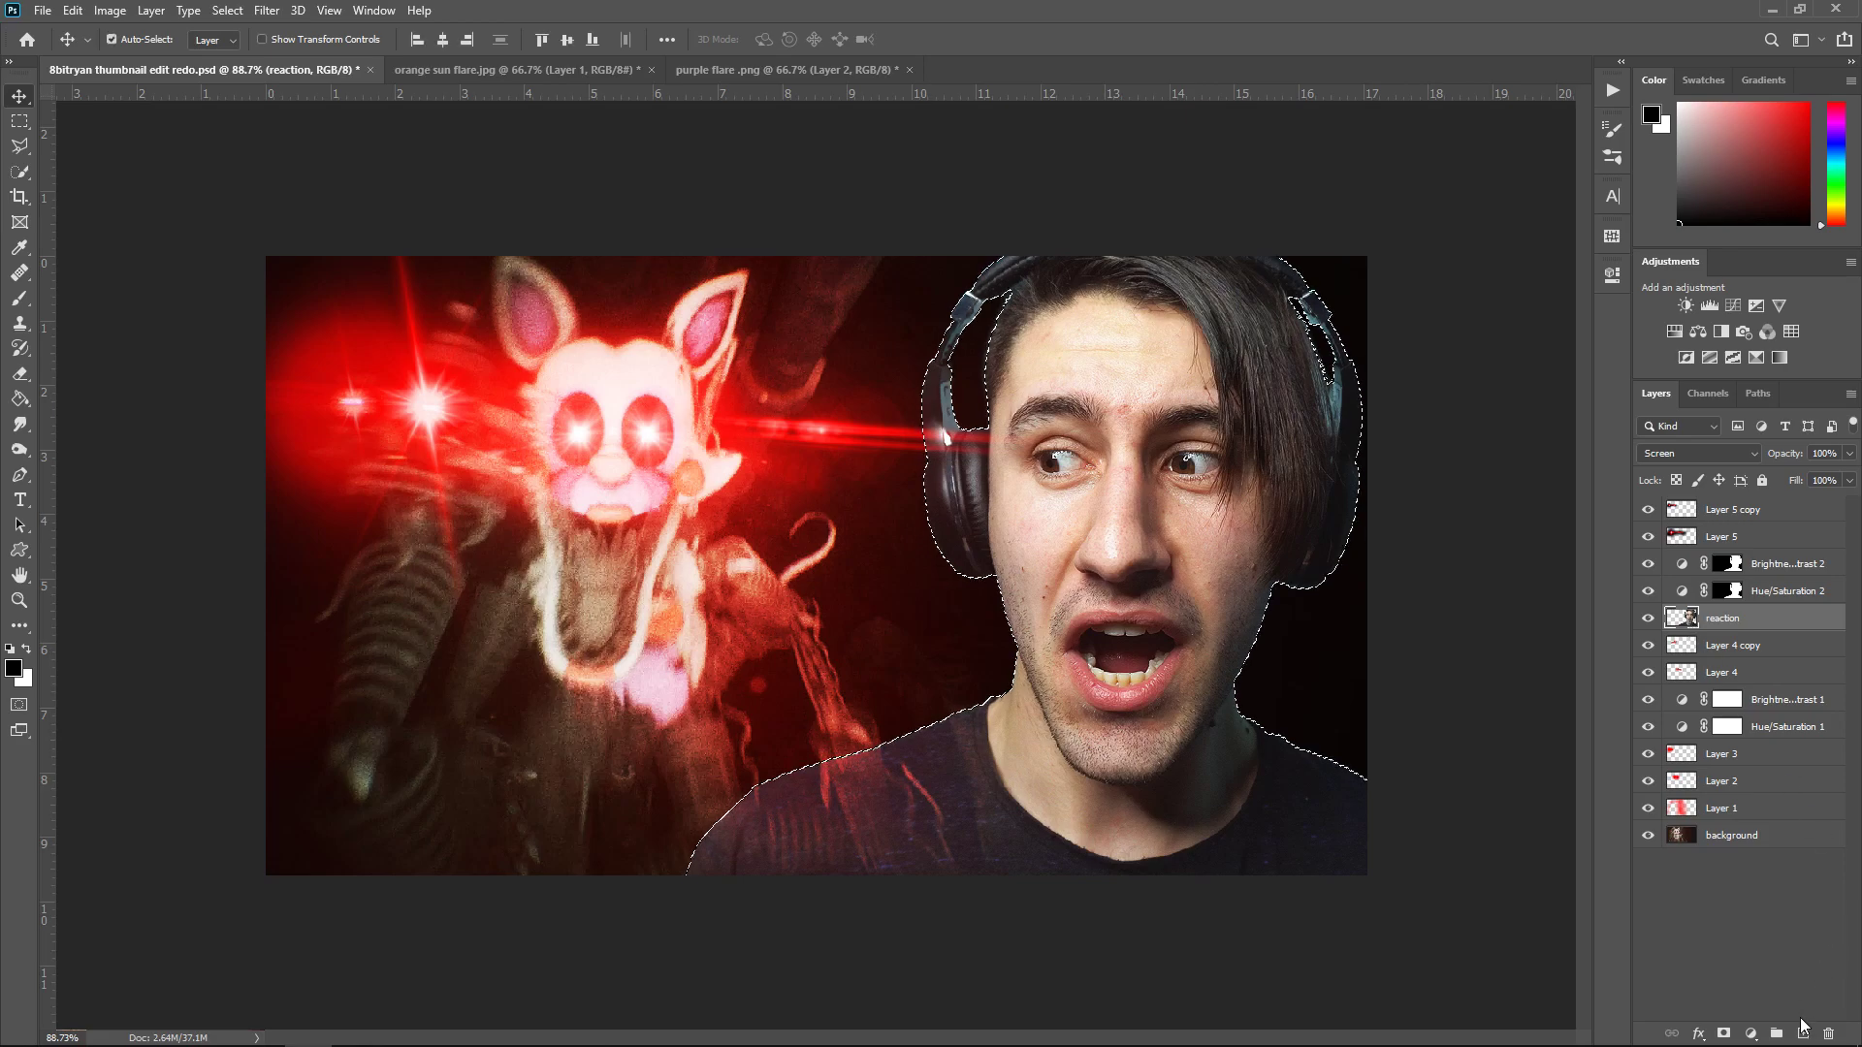
click(1803, 1034)
scroll(1463, 365, up, 4)
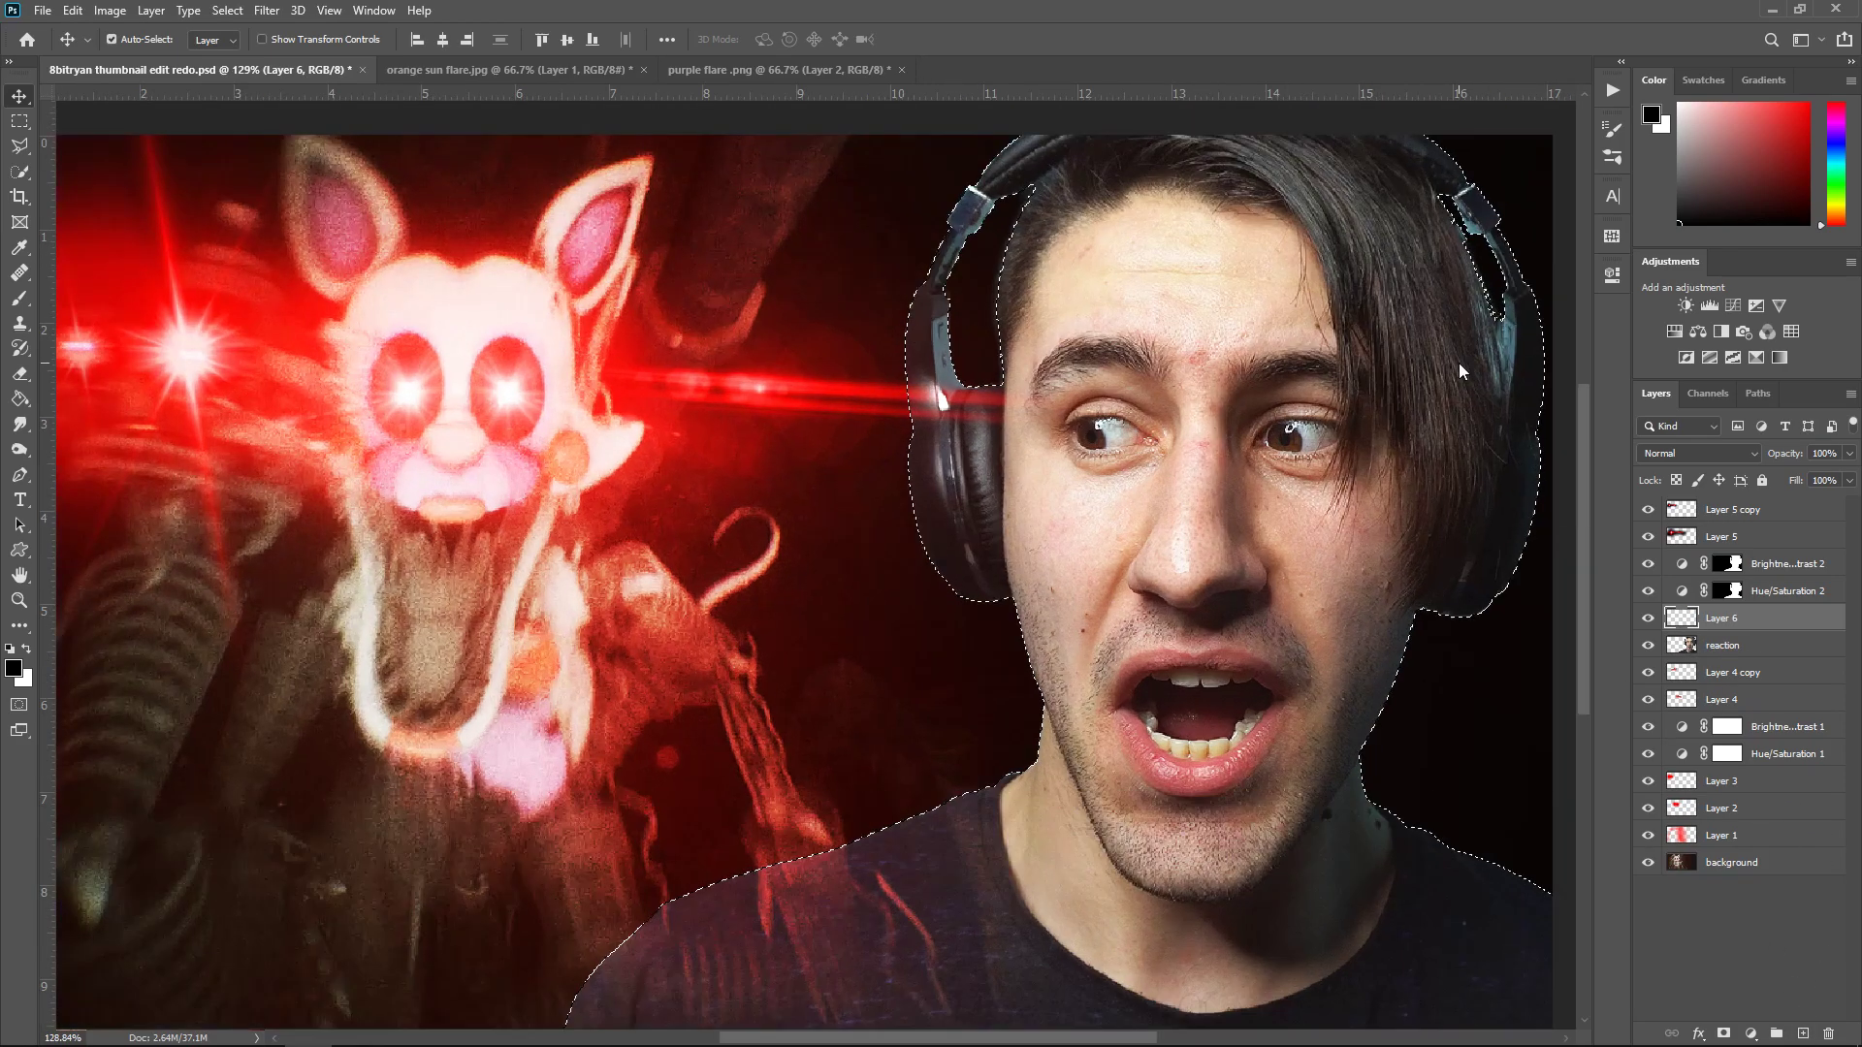
scroll(1212, 870, up, 1)
scroll(1212, 870, up, 1)
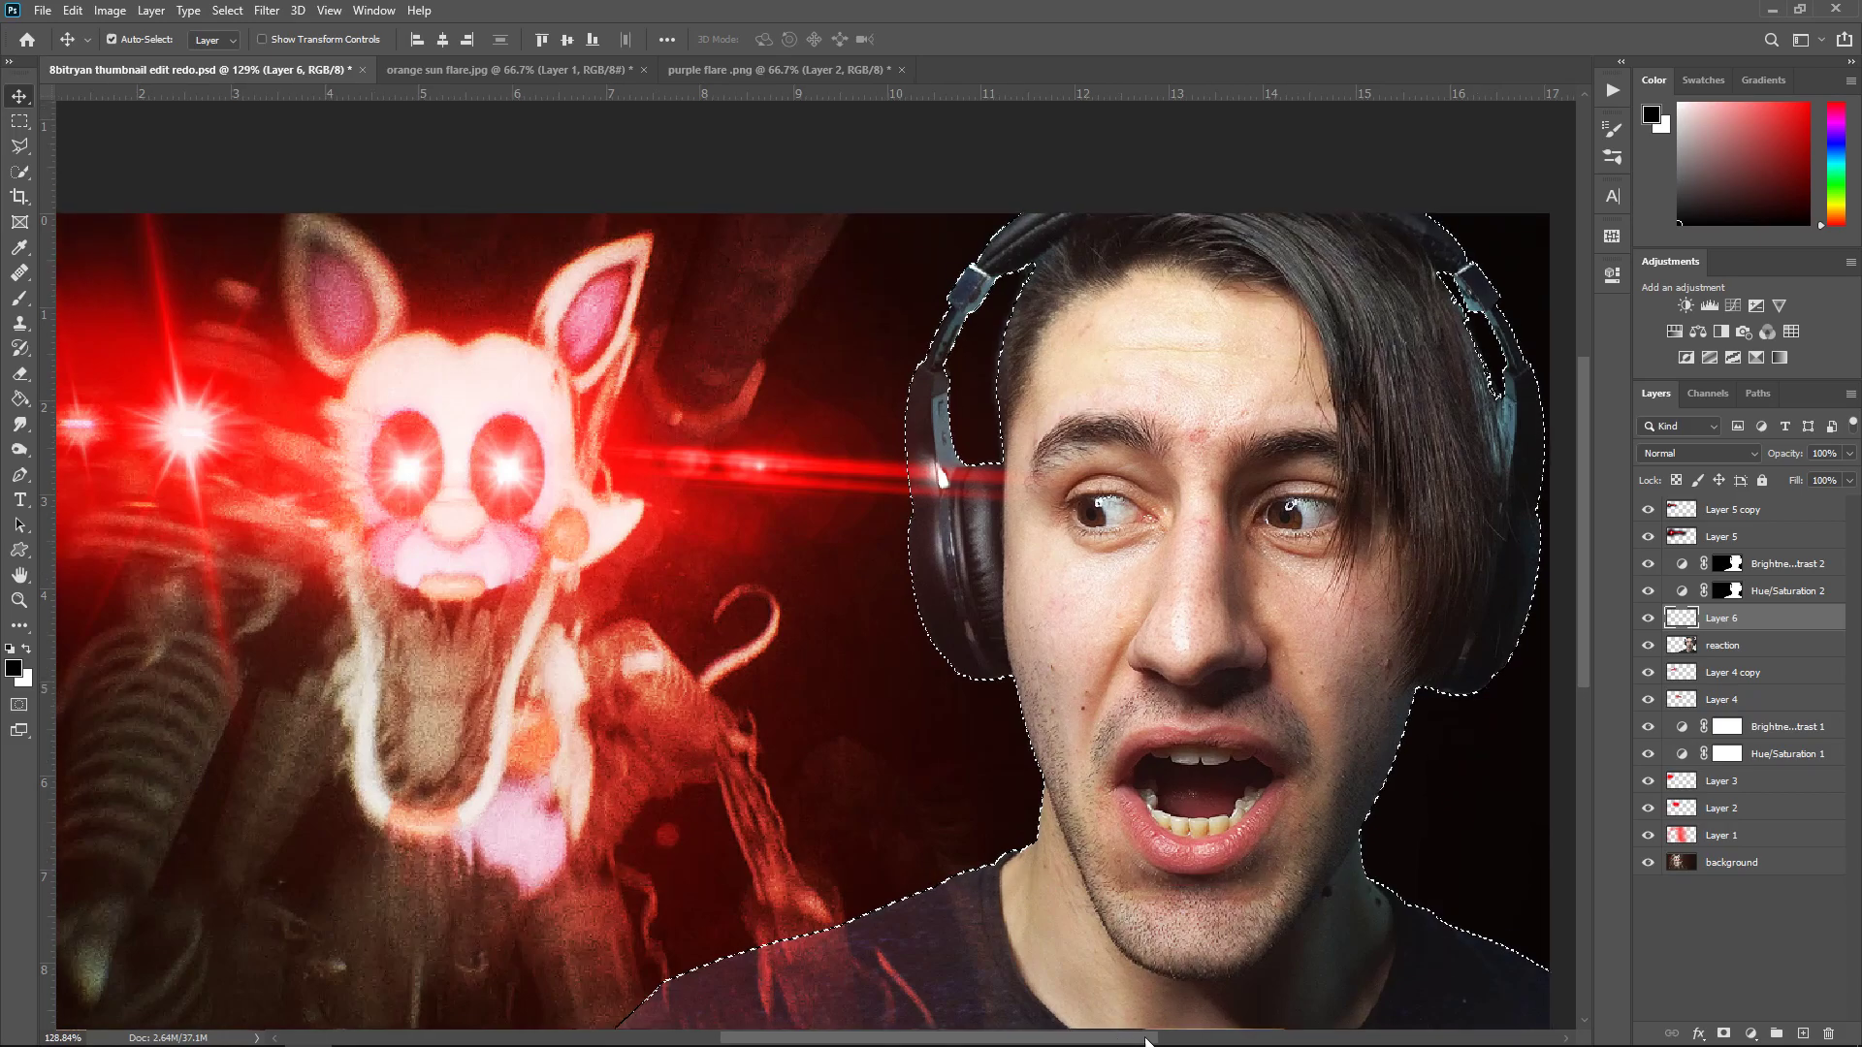
scroll(1212, 368, right, 4)
scroll(1177, 299, up, 3)
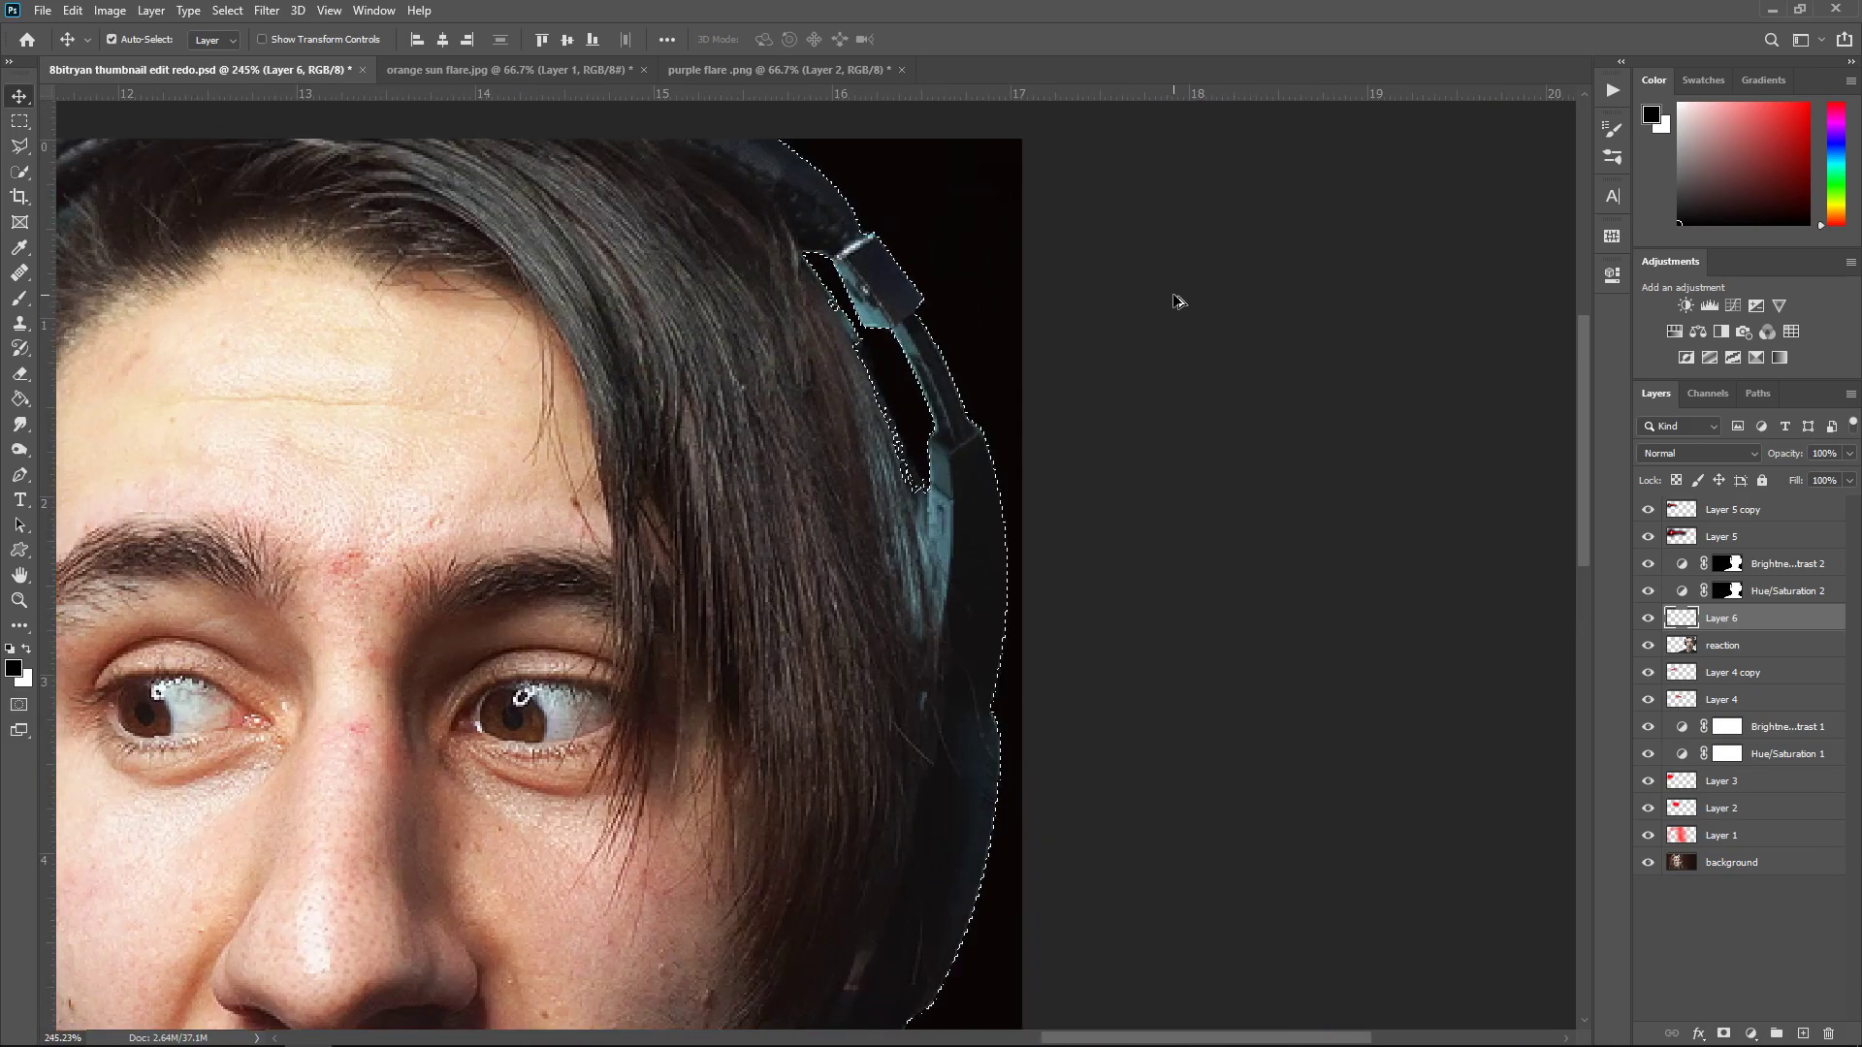
click(27, 301)
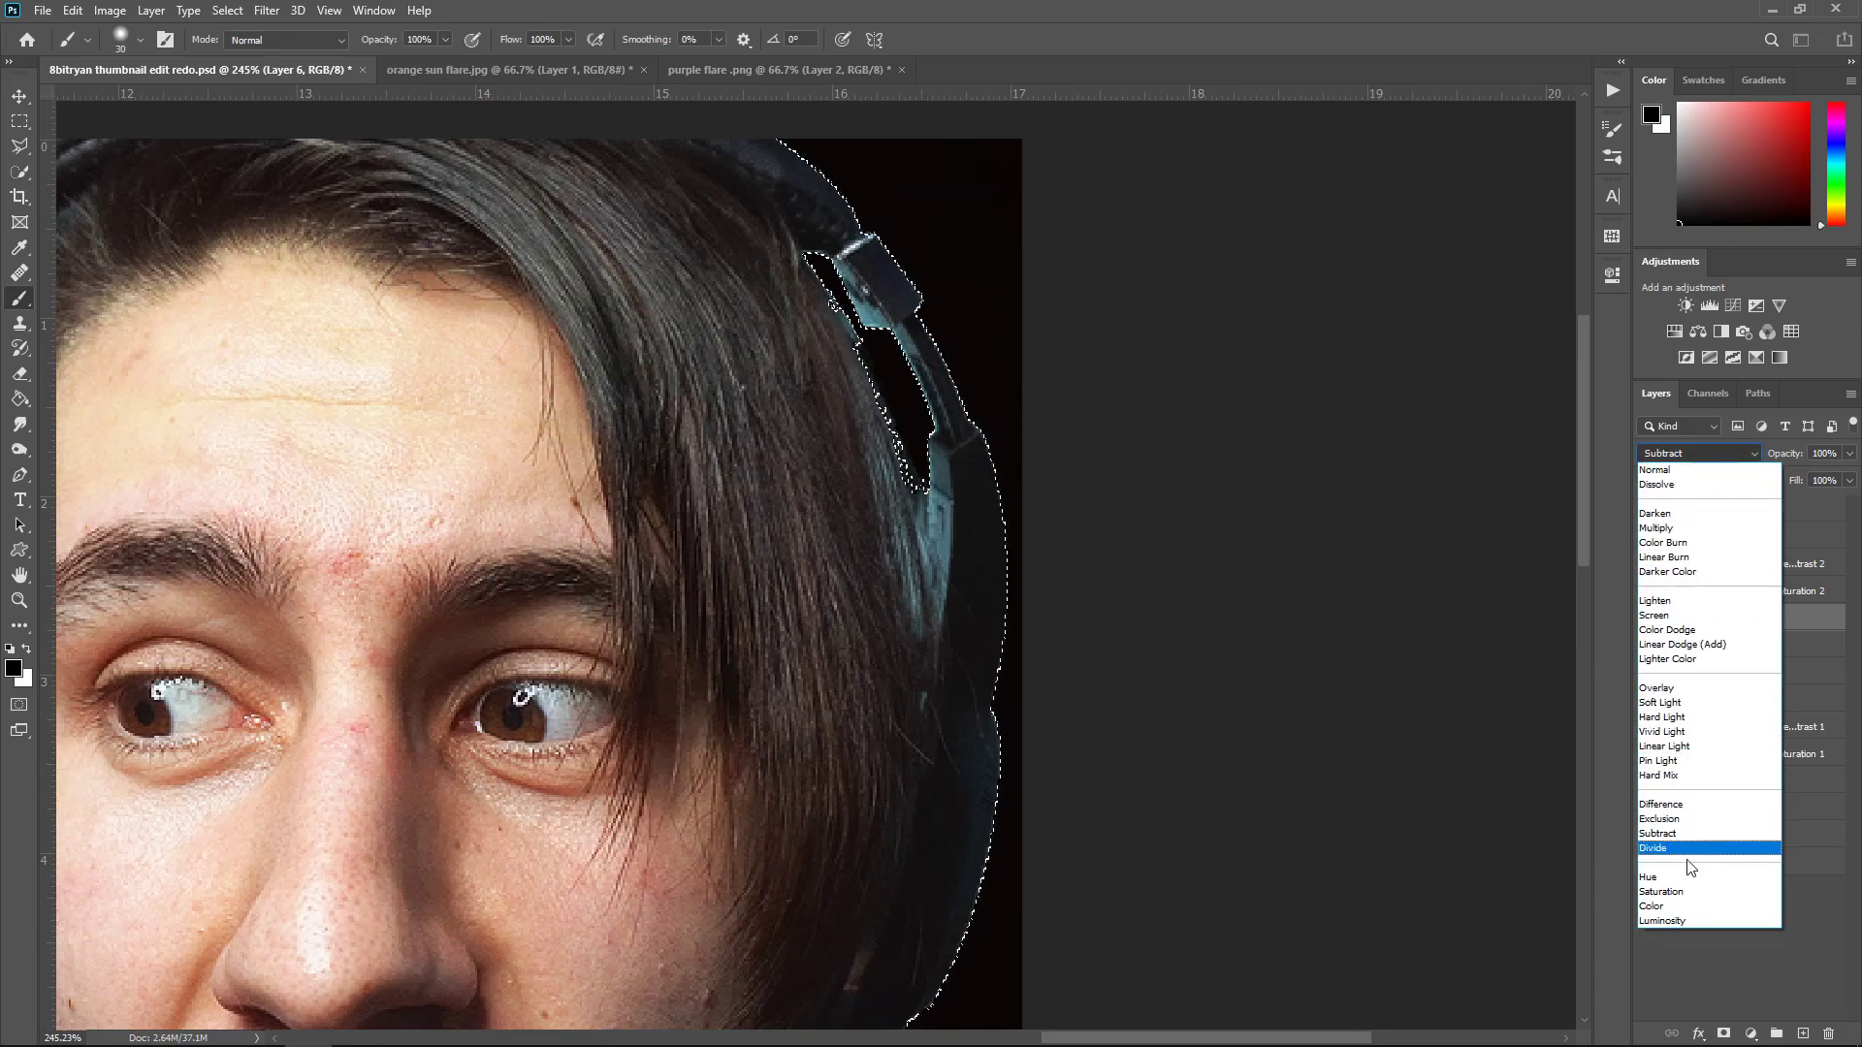
click(1688, 908)
Paint black over both sides of the headphones inside the selection to remove their blue tint, adjusting the brush size
click(13, 668)
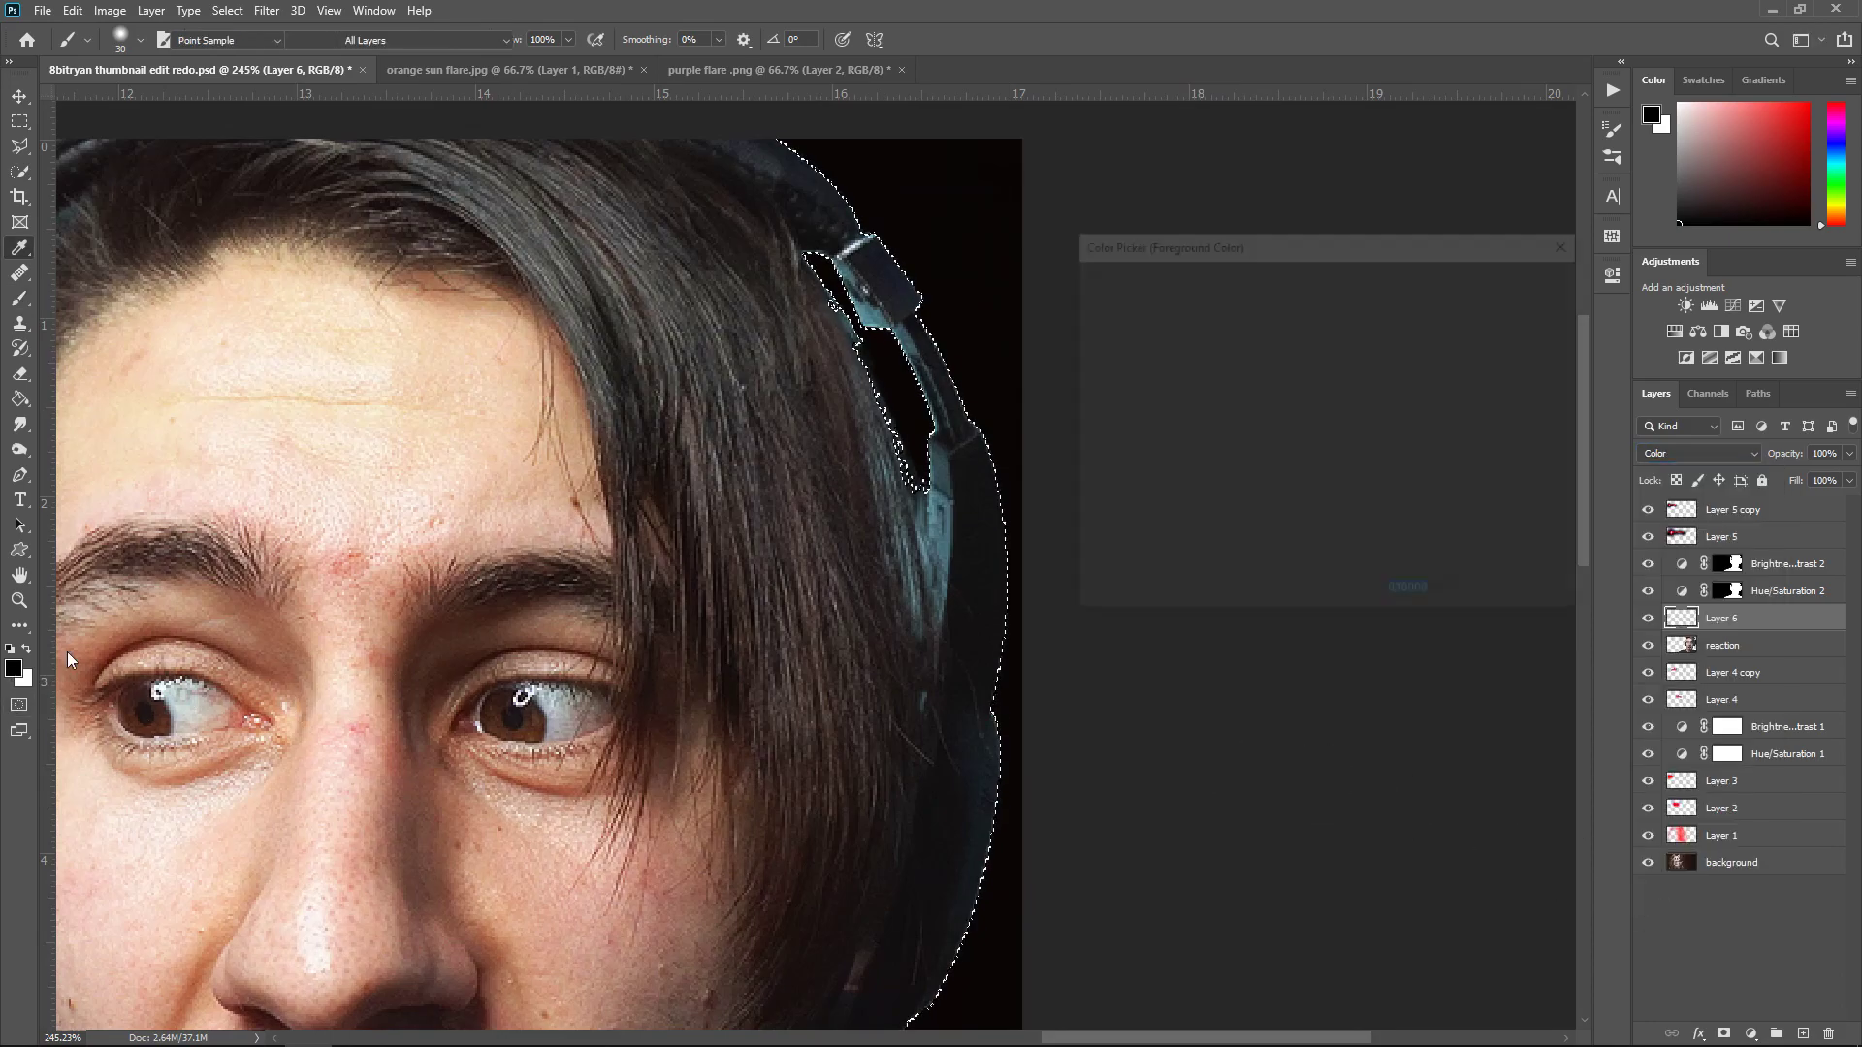
click(1501, 280)
key(bracketright)
key(bracketright)
key(bracketright)
mouse_move(949, 576)
mouse_down()
mouse_move(937, 472)
mouse_move(921, 596)
mouse_move(943, 577)
mouse_move(928, 456)
mouse_move(864, 272)
mouse_move(838, 258)
mouse_move(962, 389)
mouse_up()
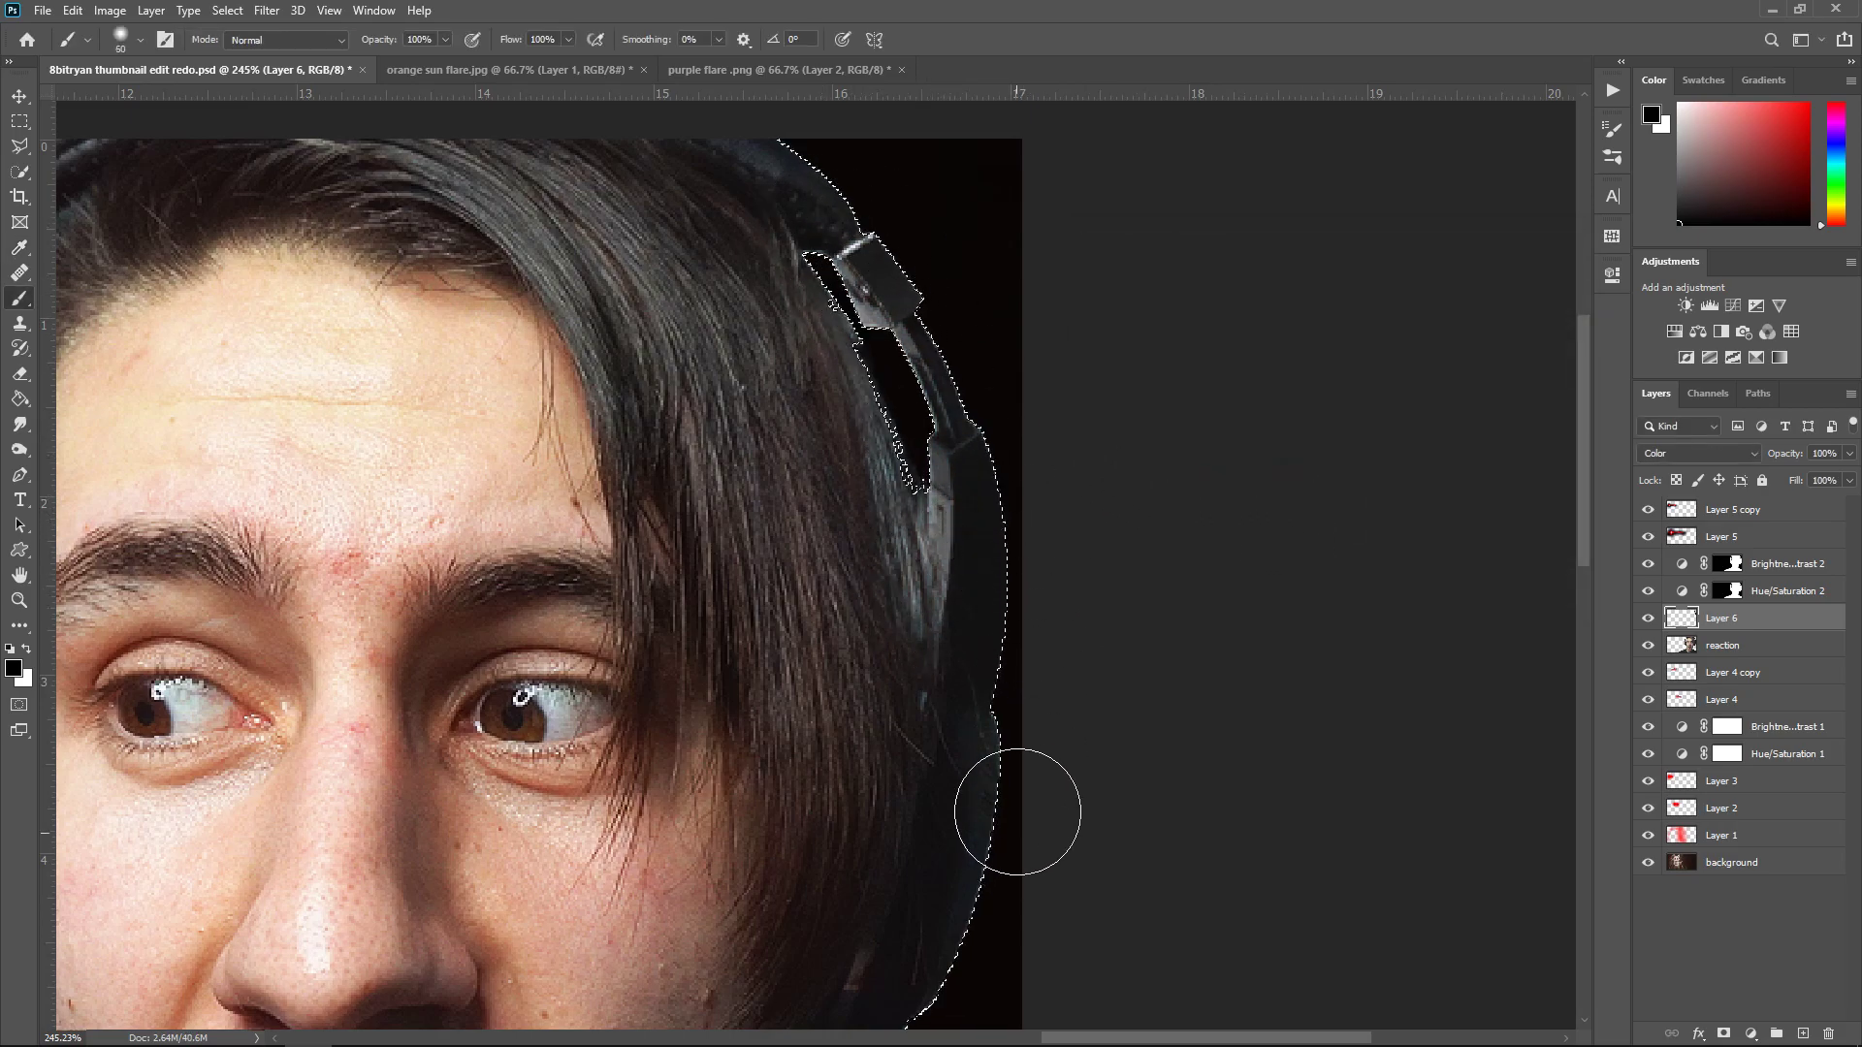
scroll(1164, 738, down, 4)
scroll(970, 873, up, 1)
key(bracketleft)
key(bracketleft)
scroll(1127, 790, up, 5)
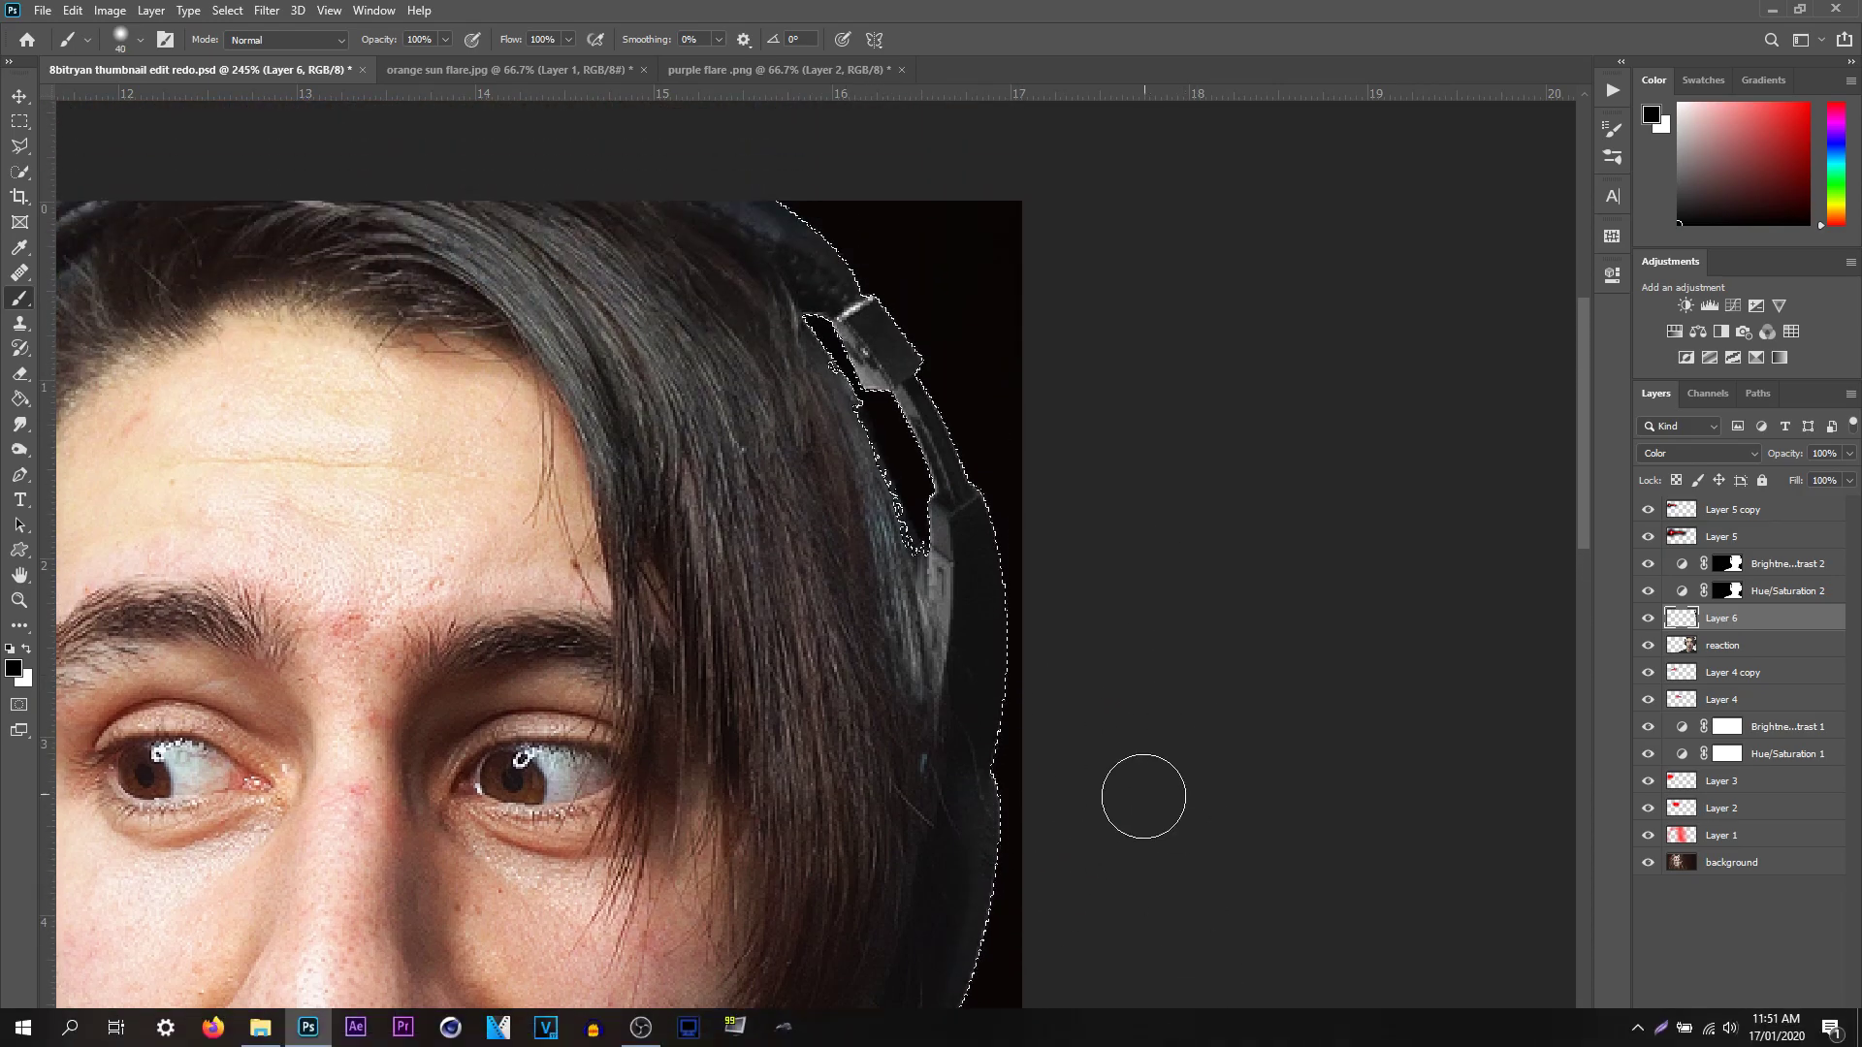
scroll(1135, 786, left, 10)
mouse_move(1052, 653)
mouse_down()
mouse_move(1092, 625)
mouse_move(1071, 655)
mouse_move(1075, 525)
mouse_move(1036, 473)
mouse_move(1049, 332)
mouse_move(1032, 304)
mouse_move(1067, 291)
mouse_up()
Lower the headphone colour layer's opacity, clear the selection and make the reaction layer active
click(1852, 454)
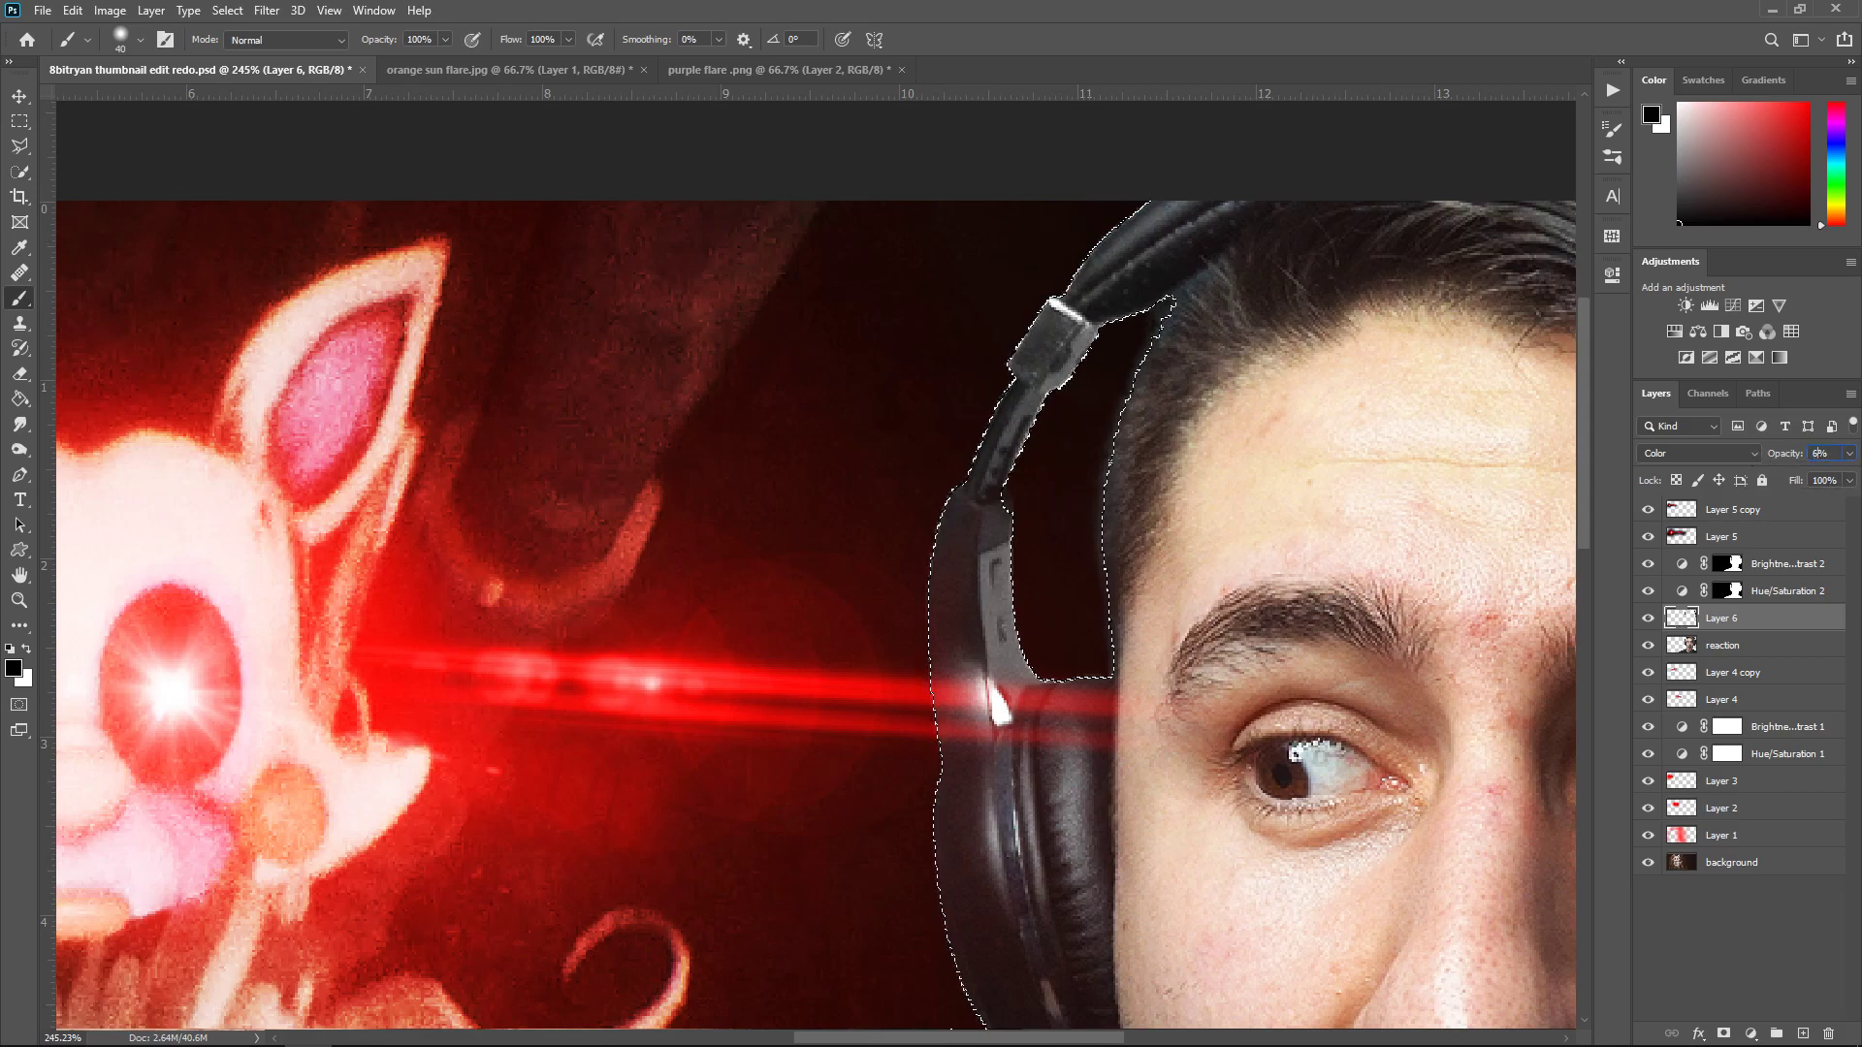
key(ctrl+d)
key(v)
key(ctrl+0)
click(1736, 648)
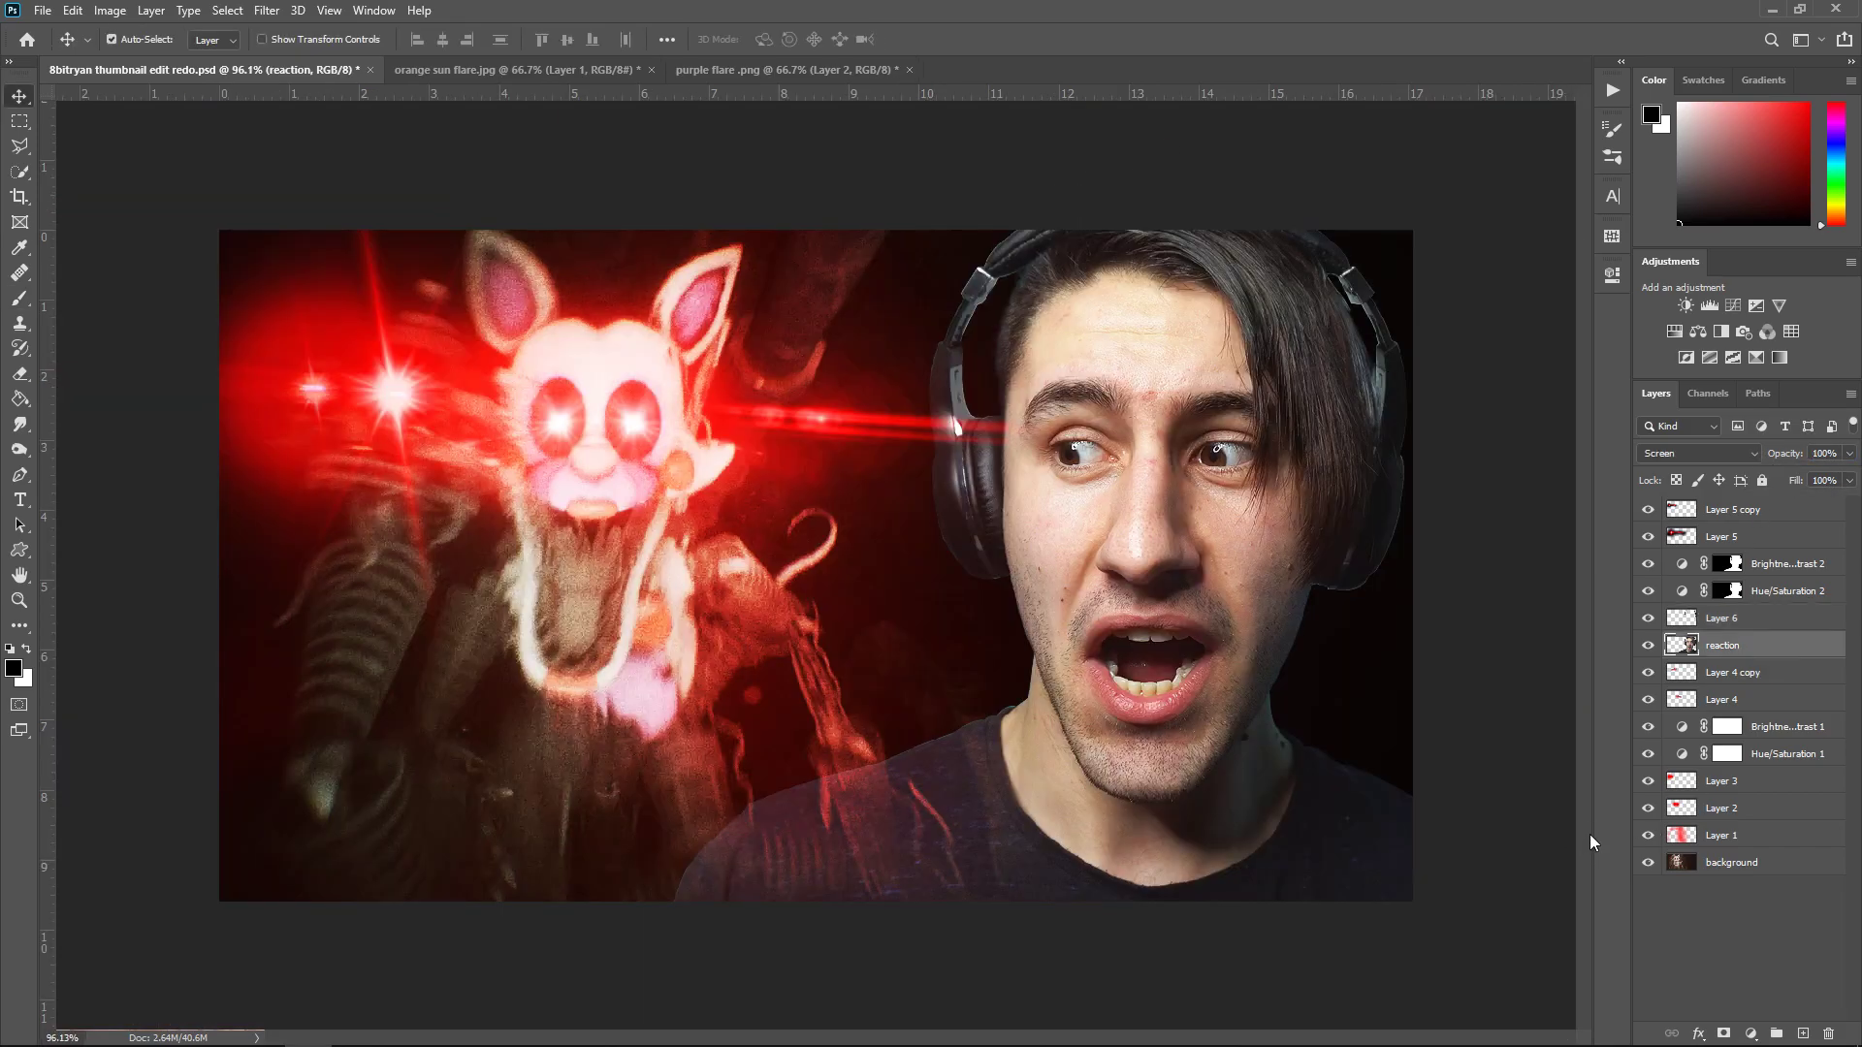
Add a new layer above the reaction layer, load the cut-out's outline as a selection, and choose bright red for the Brush
click(1803, 1033)
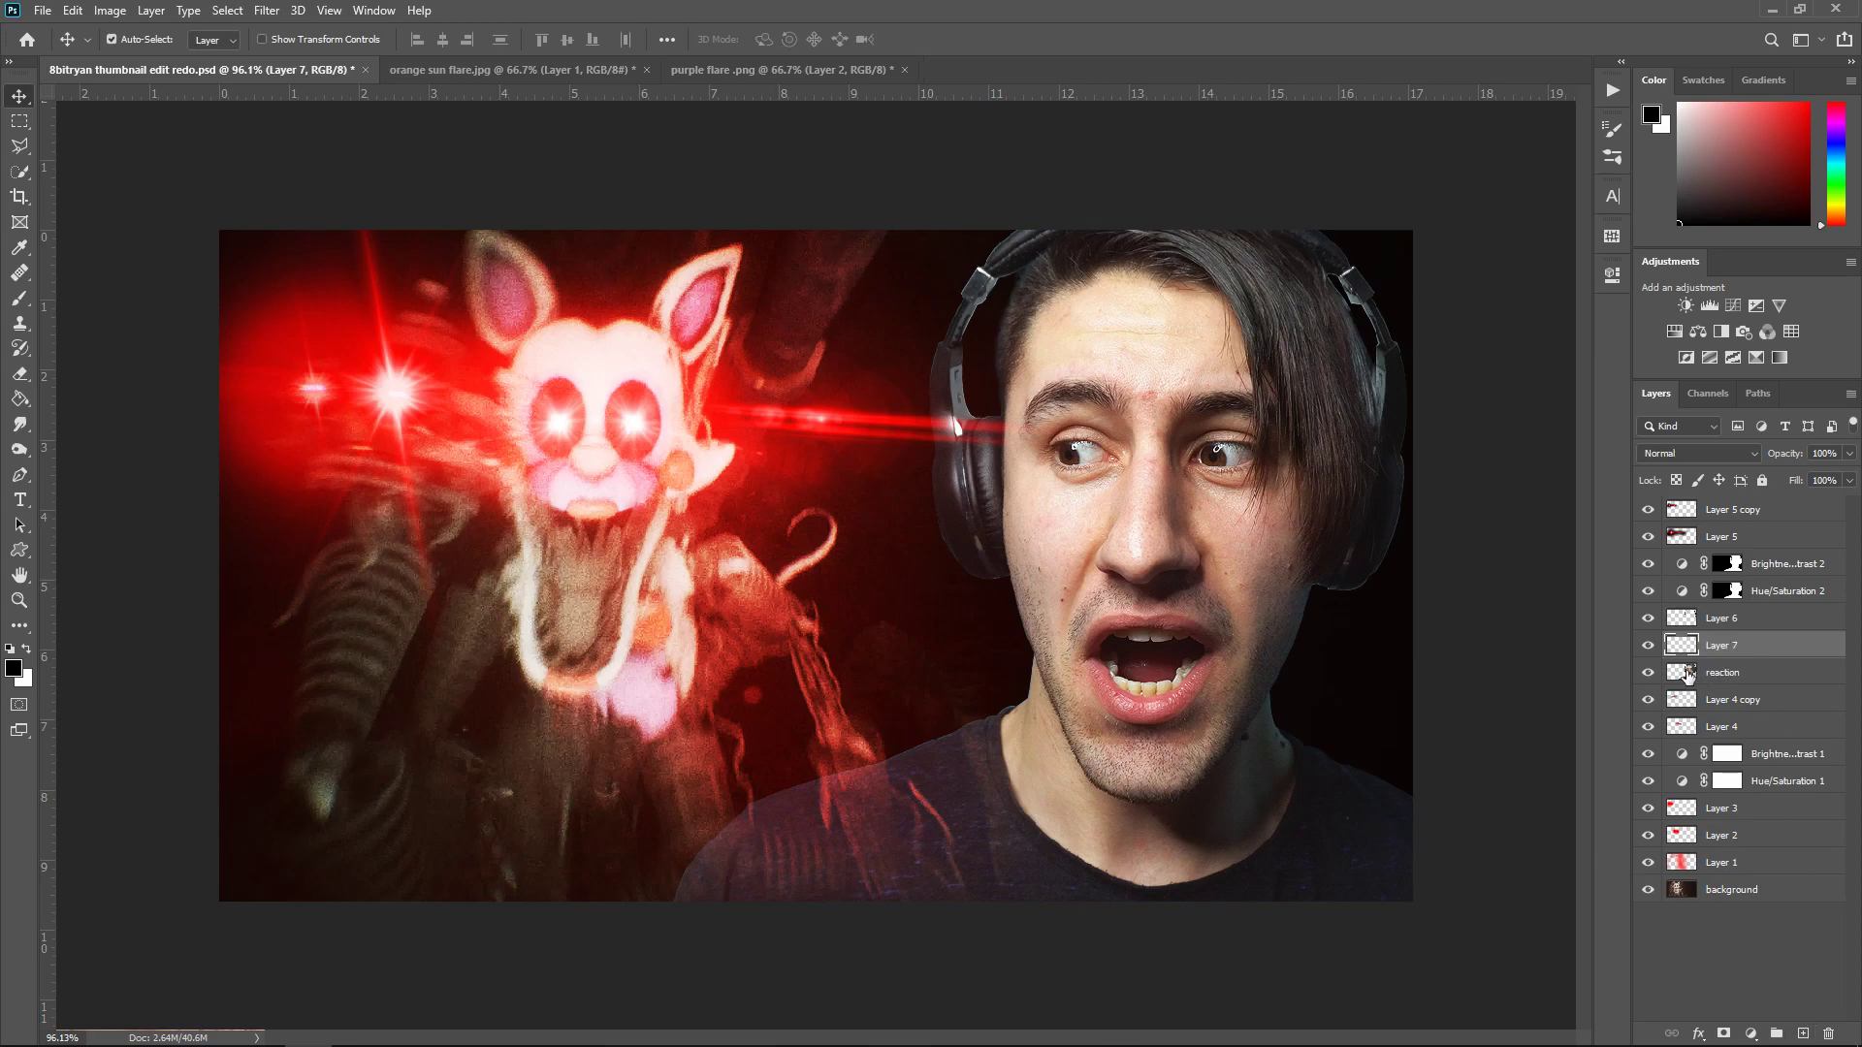
ctrl+click(1685, 672)
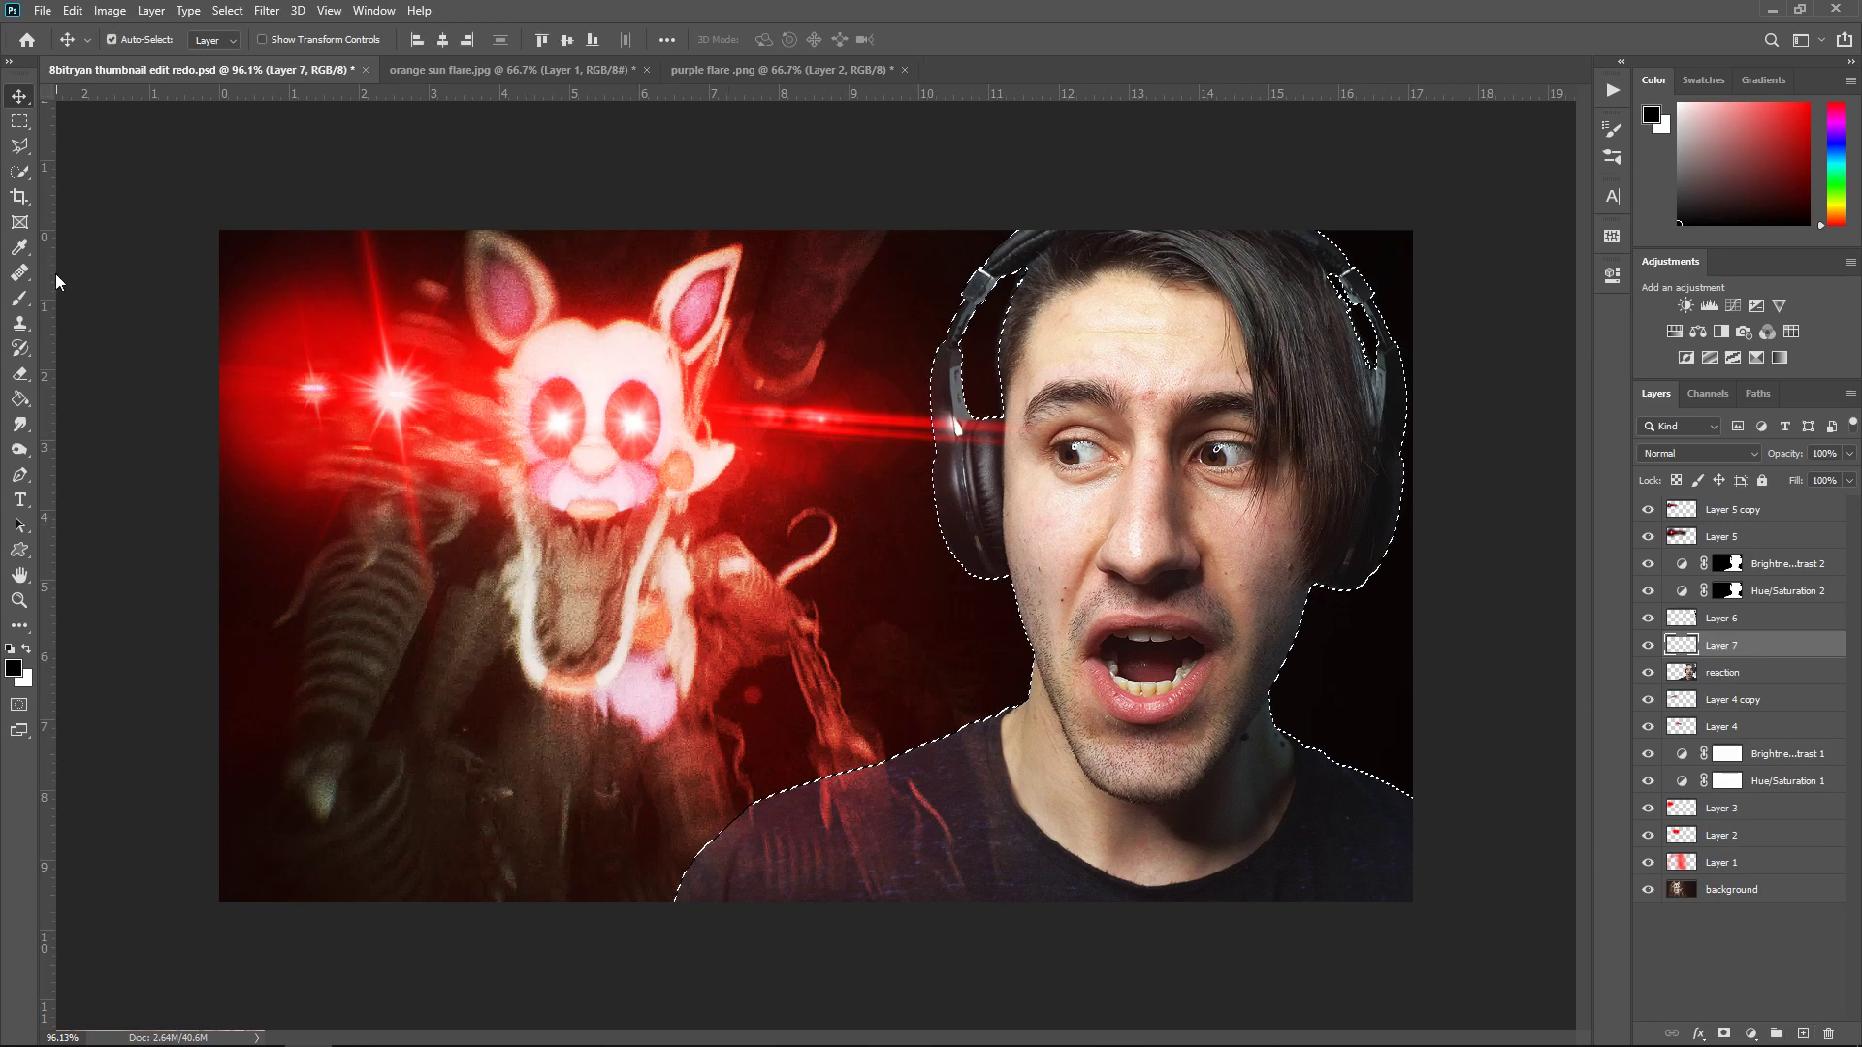
click(20, 247)
click(14, 669)
drag(1227, 396, 1451, 178)
click(1521, 278)
key(b)
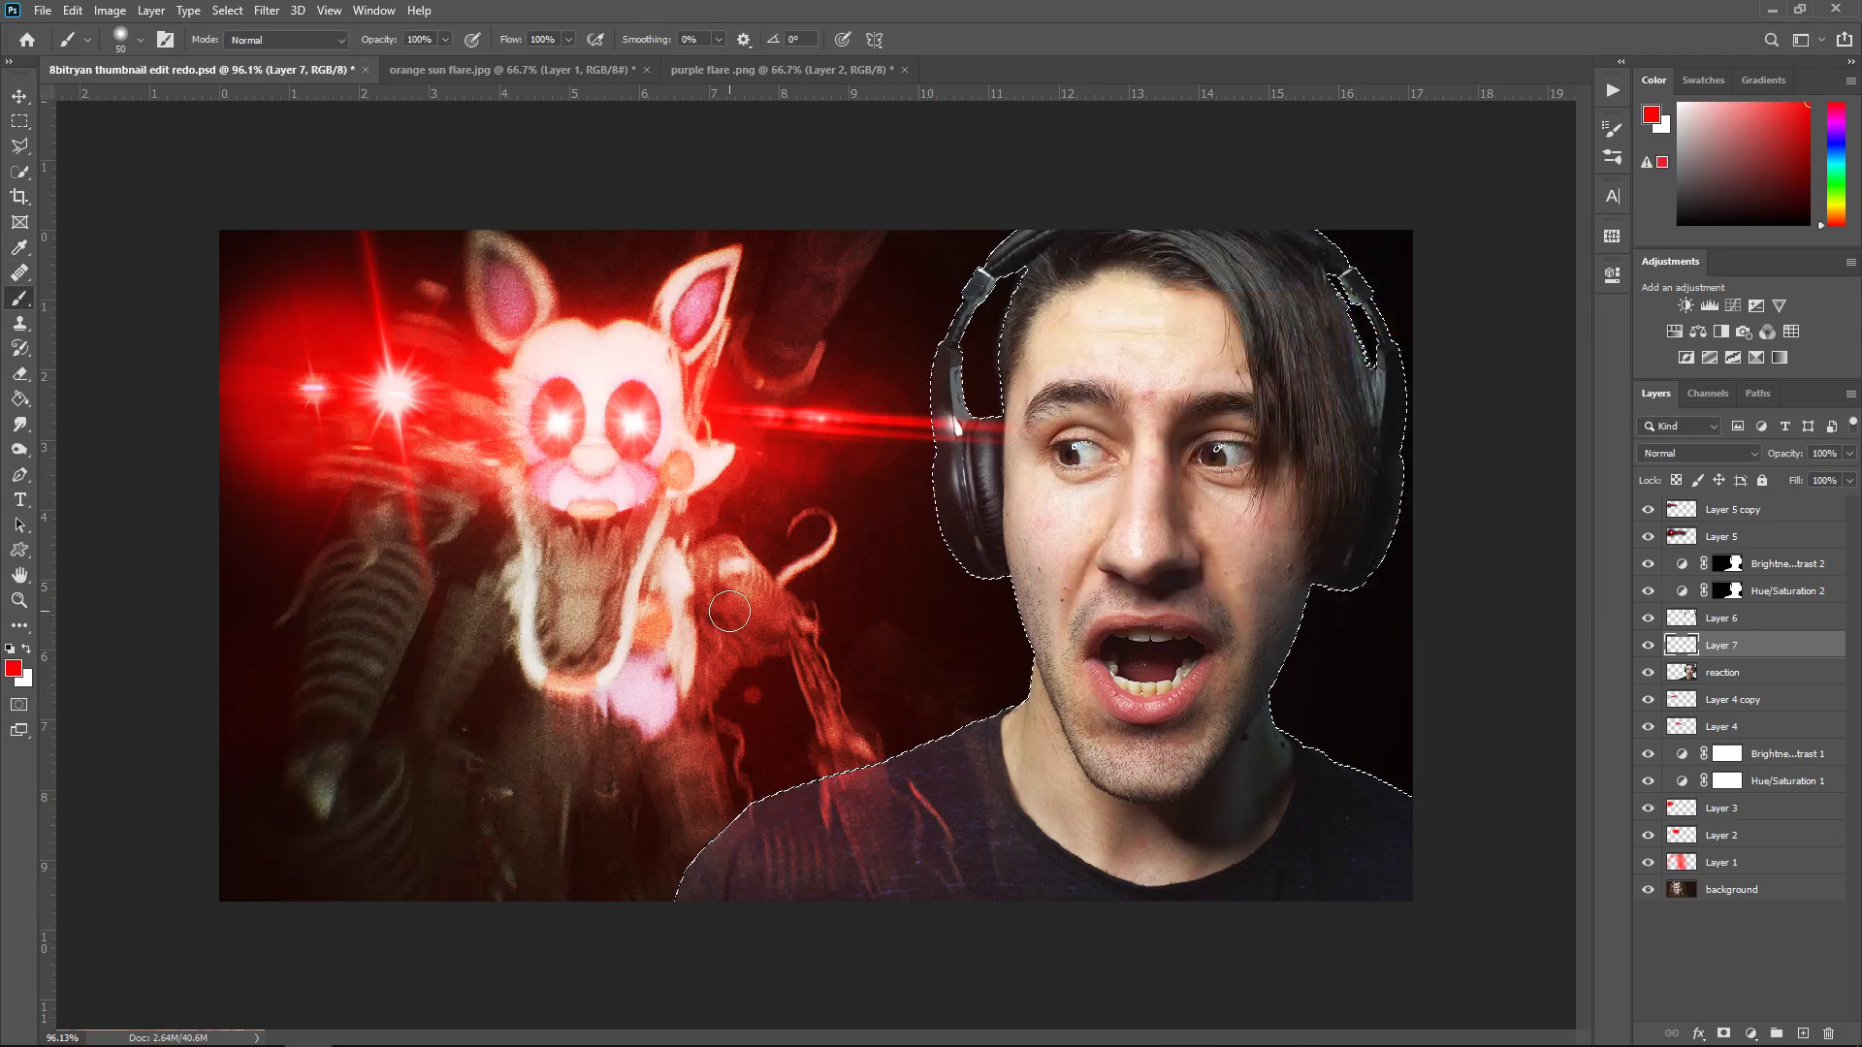
Paint a soft red glow over the shirt shoulder and headphone side facing the fox, using a large brush
key(bracketright)
key(bracketright)
key(bracketright)
key(bracketright)
key(bracketright)
key(bracketright)
key(bracketright)
key(bracketright)
key(bracketright)
key(bracketright)
key(bracketright)
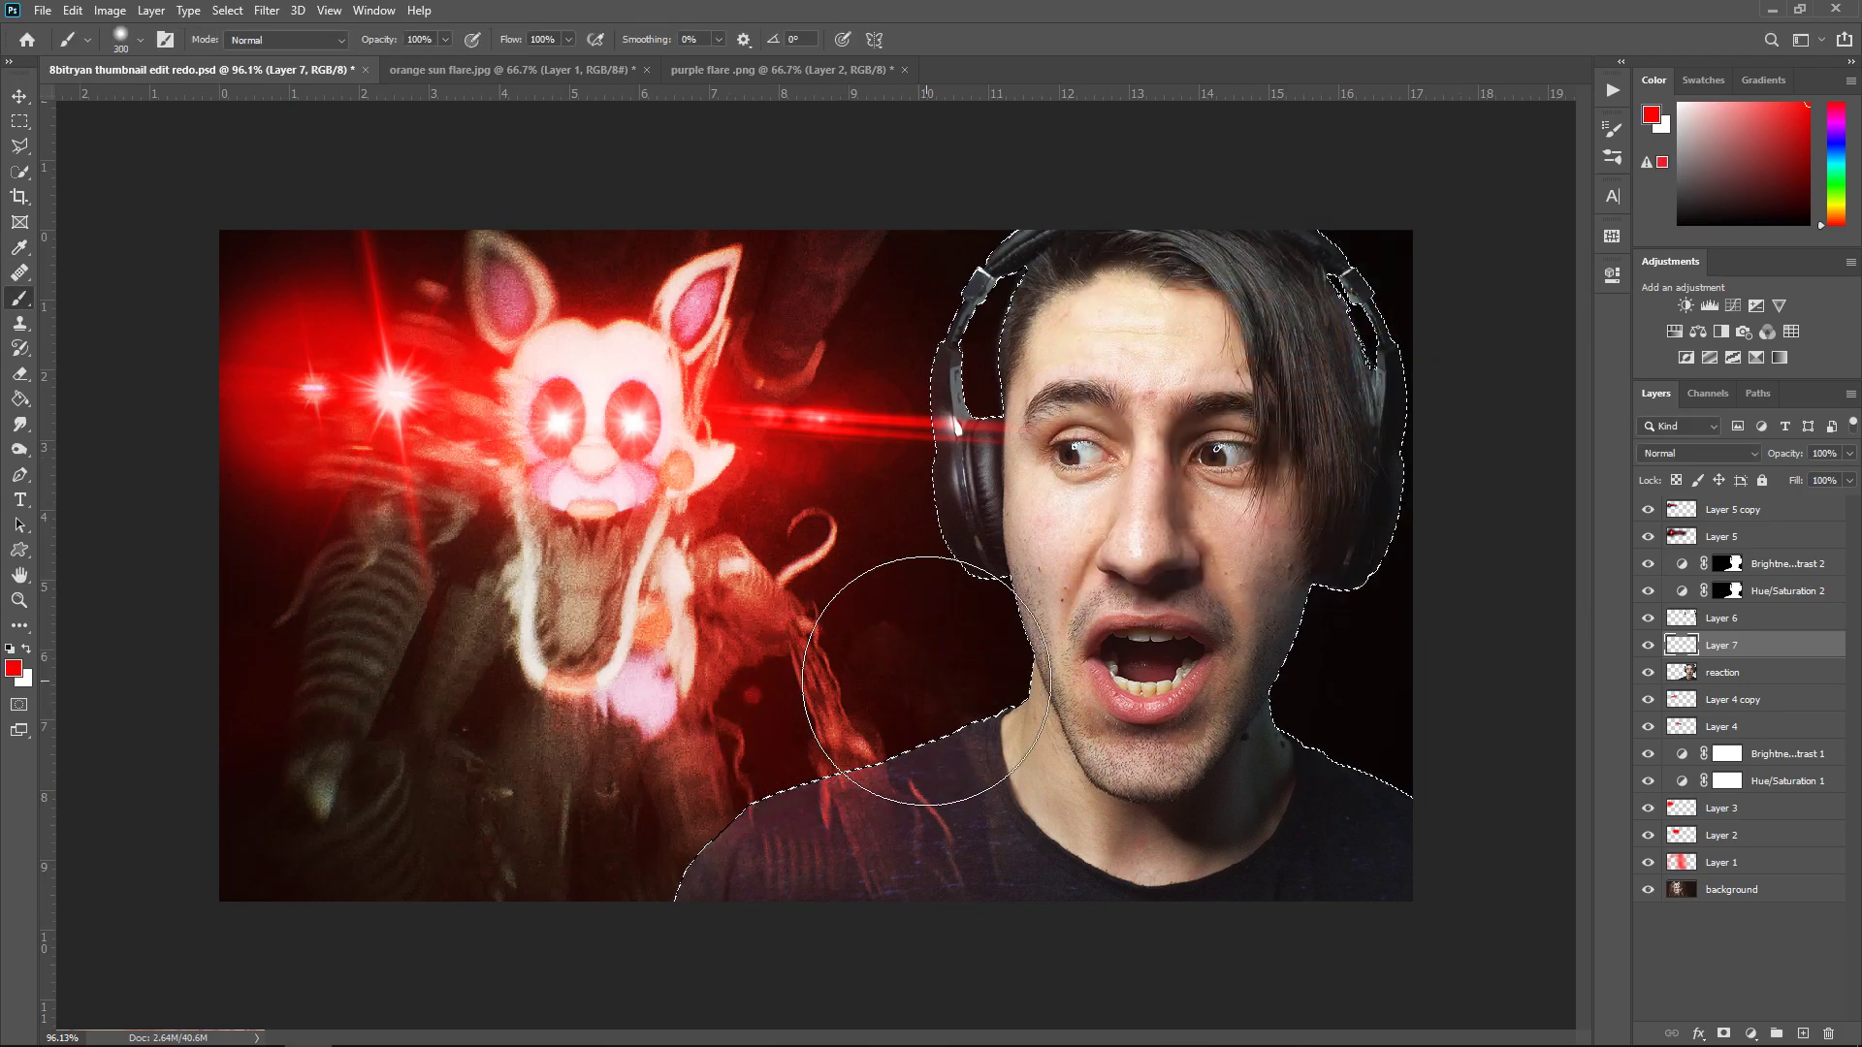
drag(644, 707, 582, 853)
key(bracketleft)
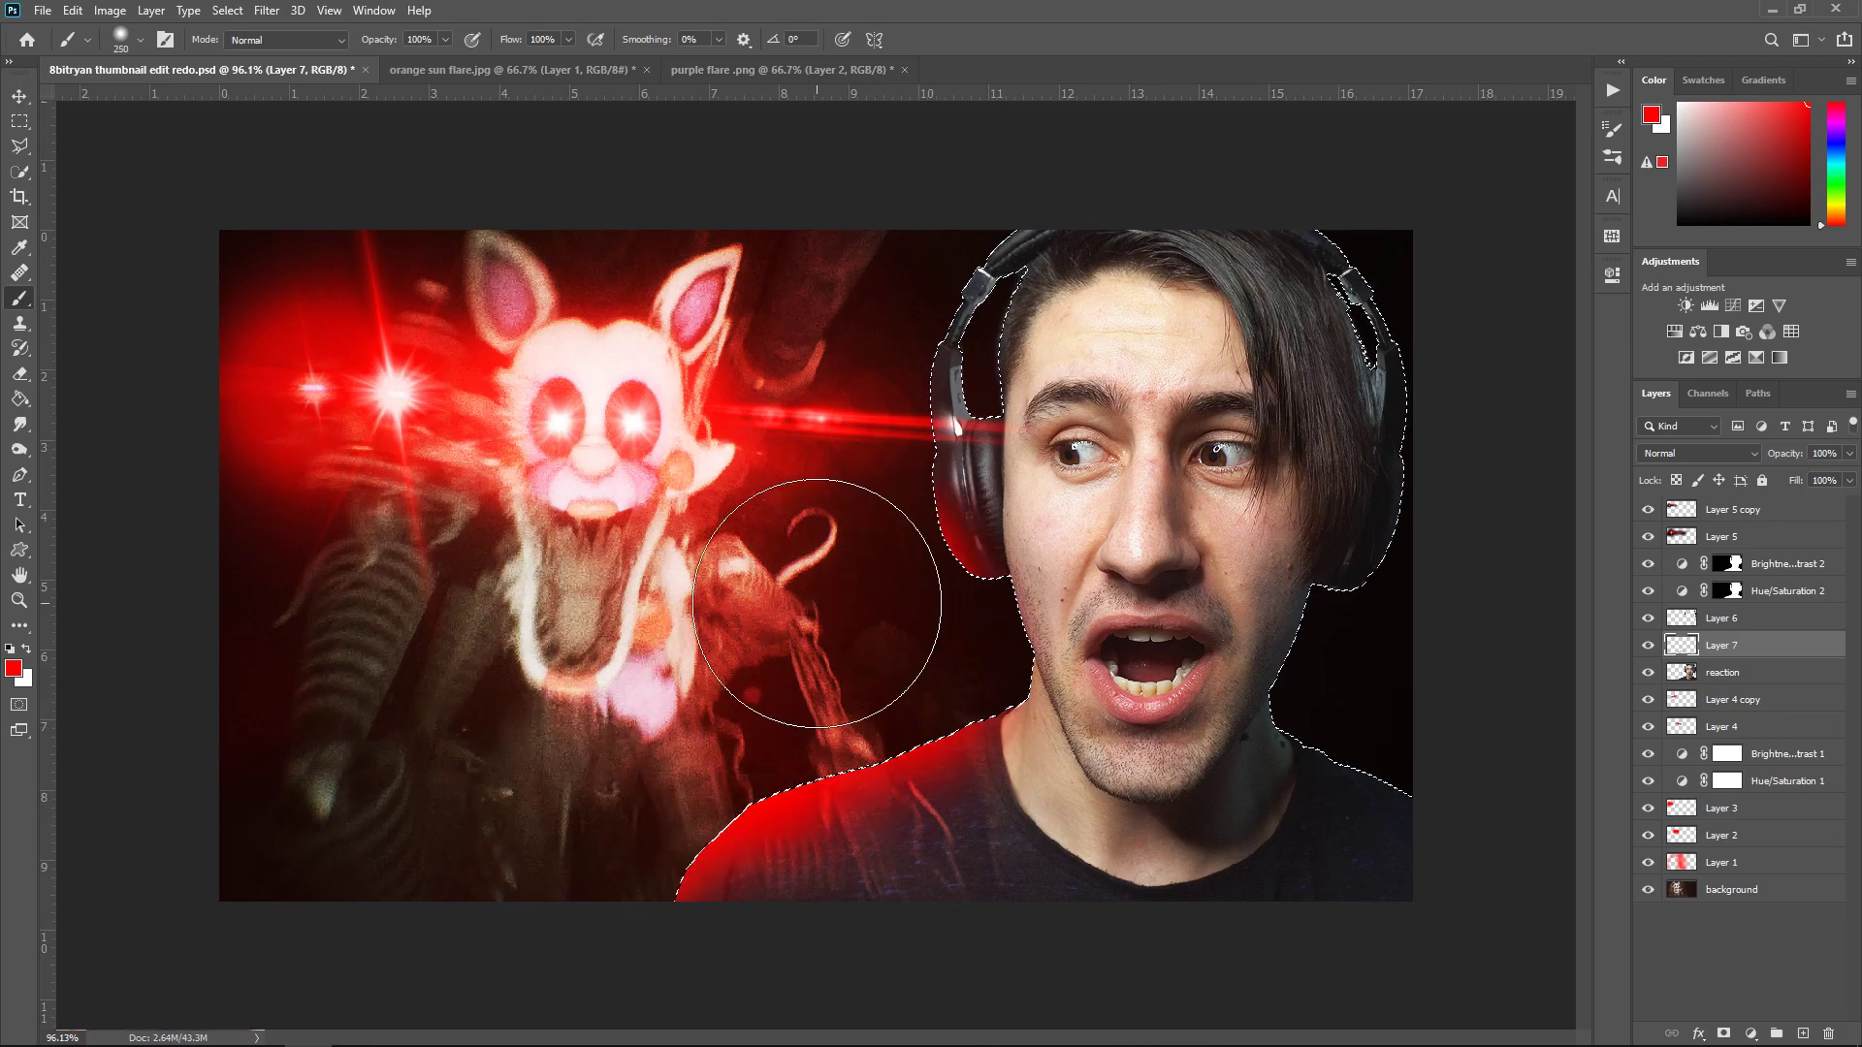
drag(970, 426, 974, 567)
Clear the selection, set the red glow layer to Lighten blend mode and reduce its opacity
key(v)
key(ctrl+d)
click(1731, 454)
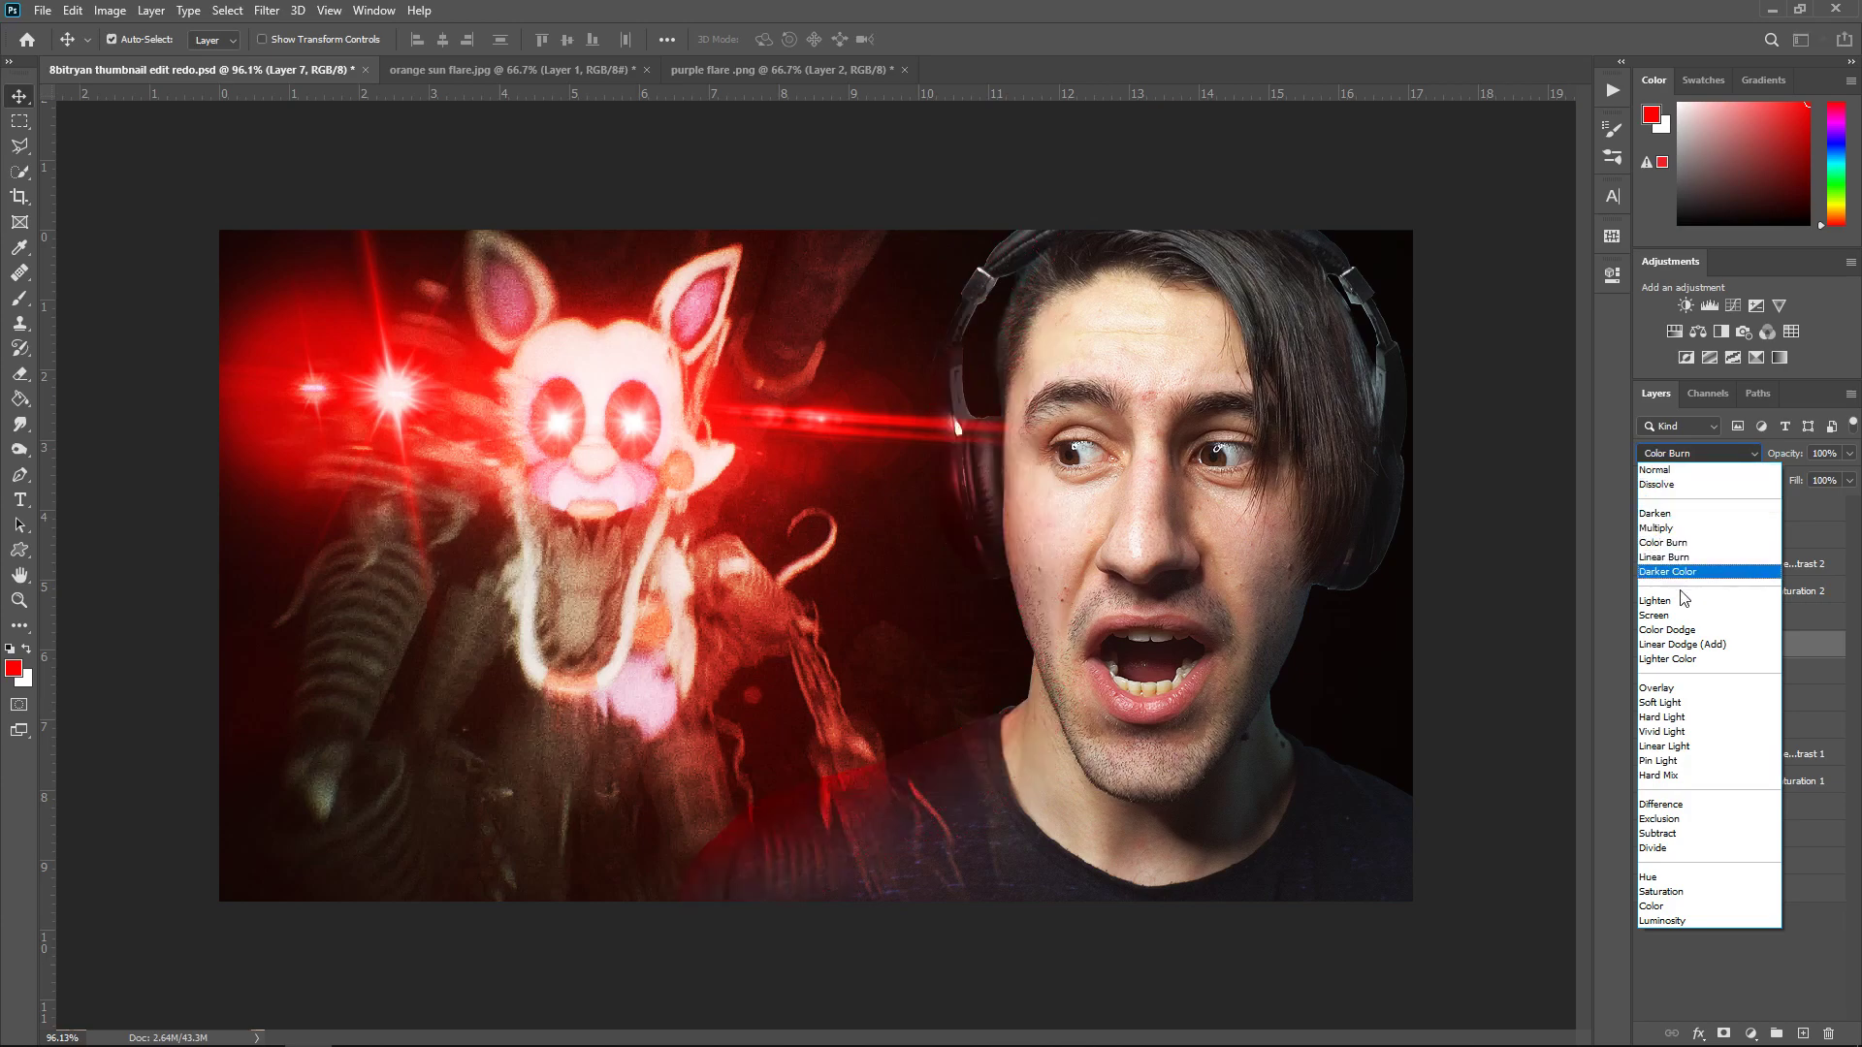
click(1682, 600)
key(Tab)
text(6)
key(Return)
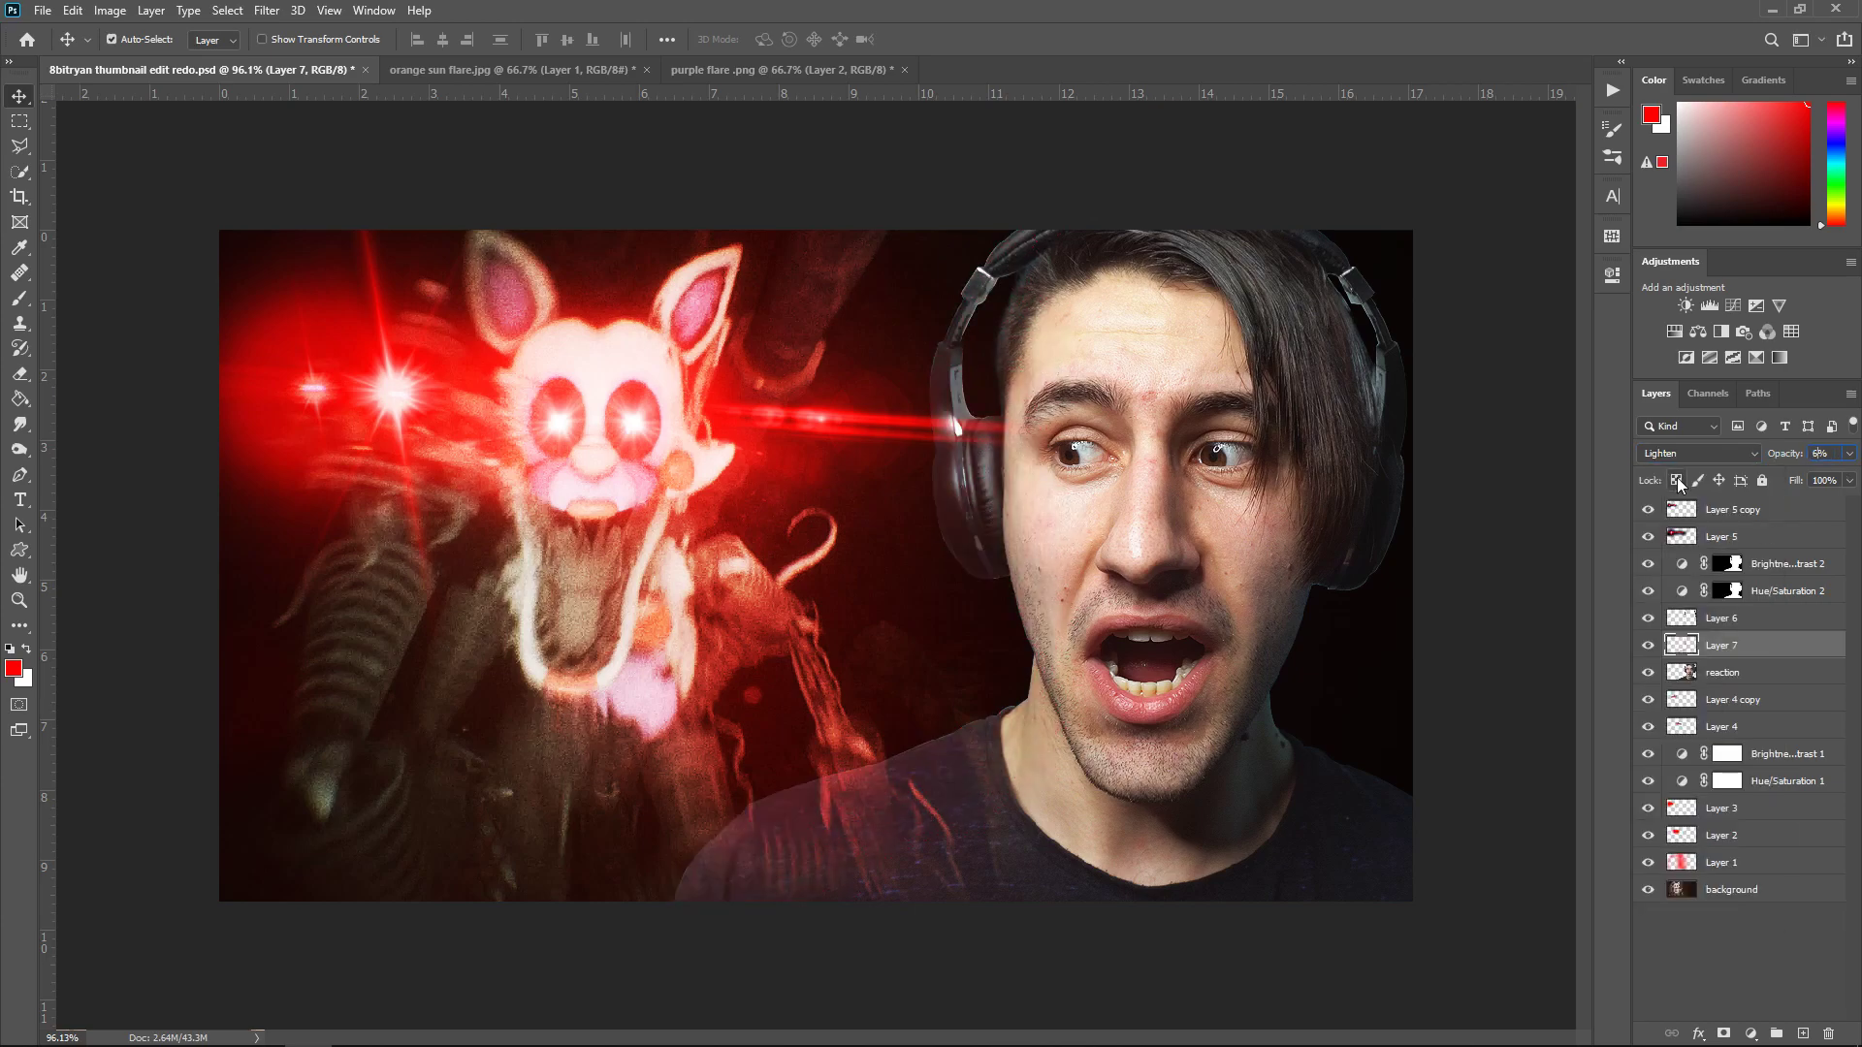
Add another layer above the reaction layer, reload the cut-out's outline, and sample a dark reddish brown beside the hairline for the Brush
click(1725, 672)
click(1804, 1036)
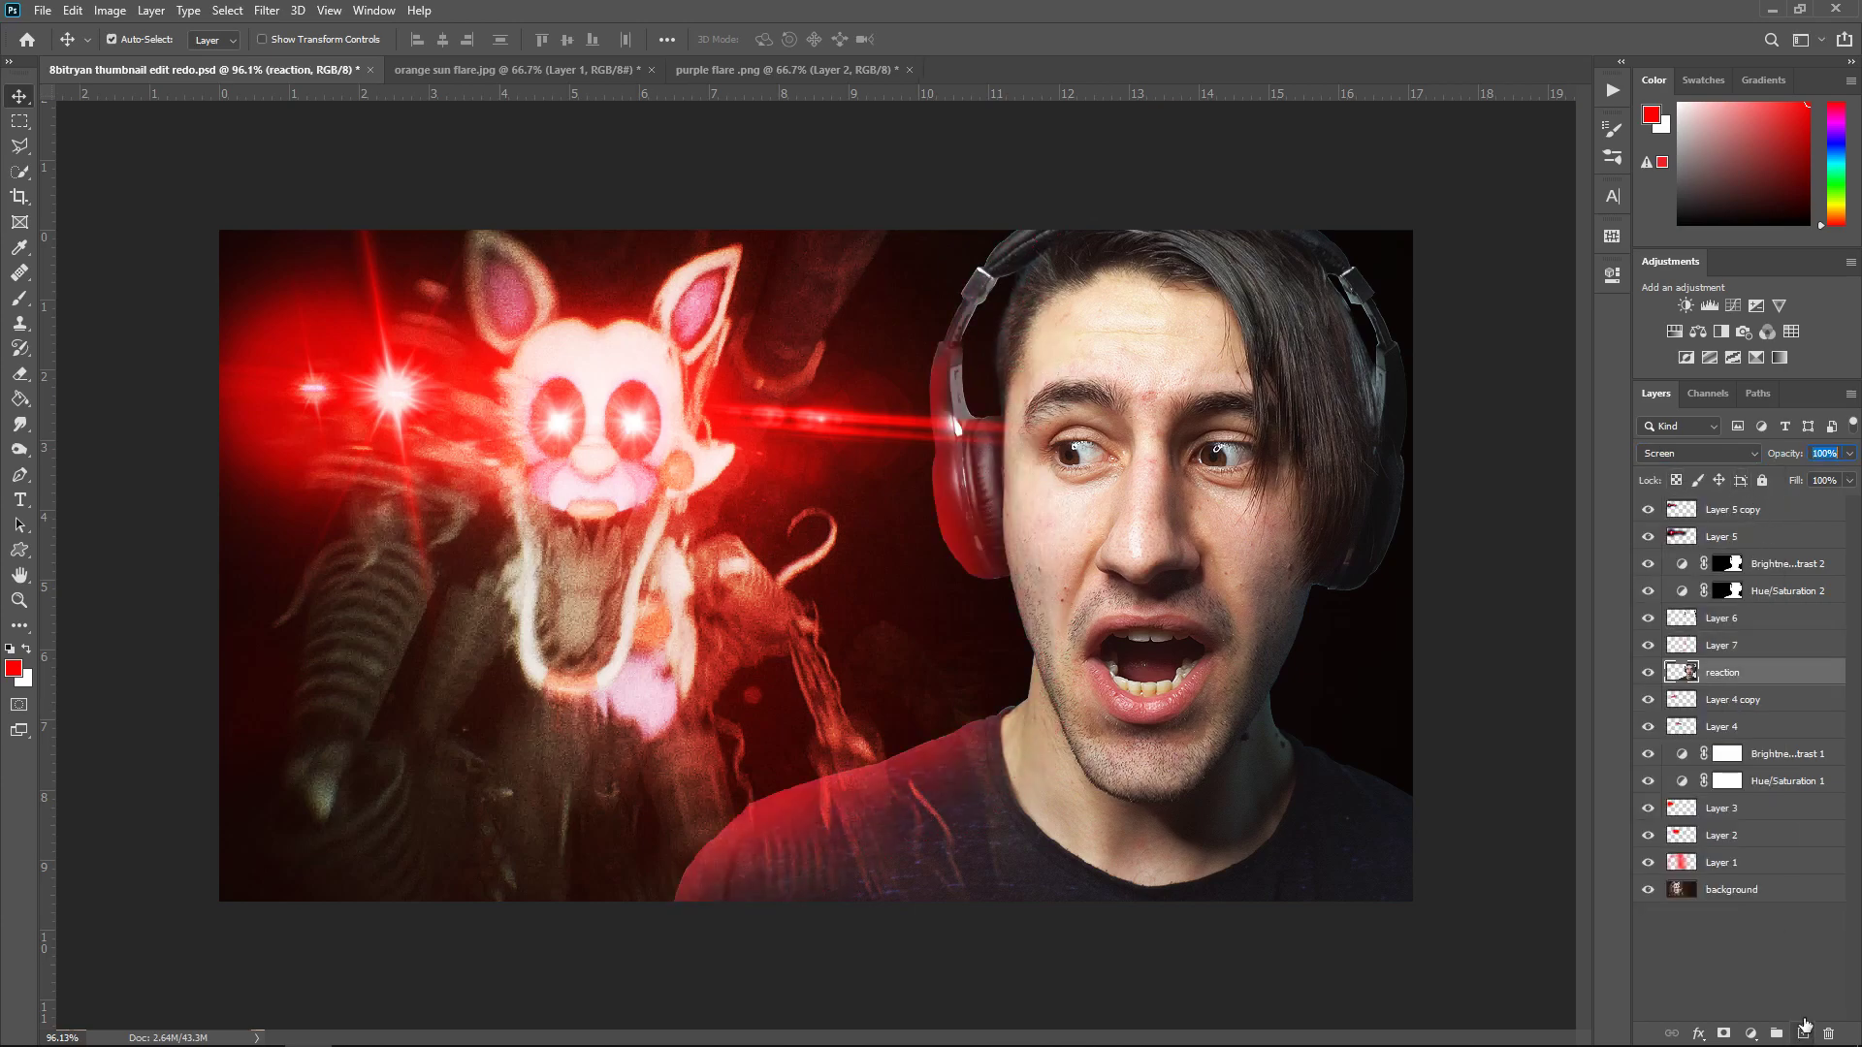
ctrl+click(1684, 699)
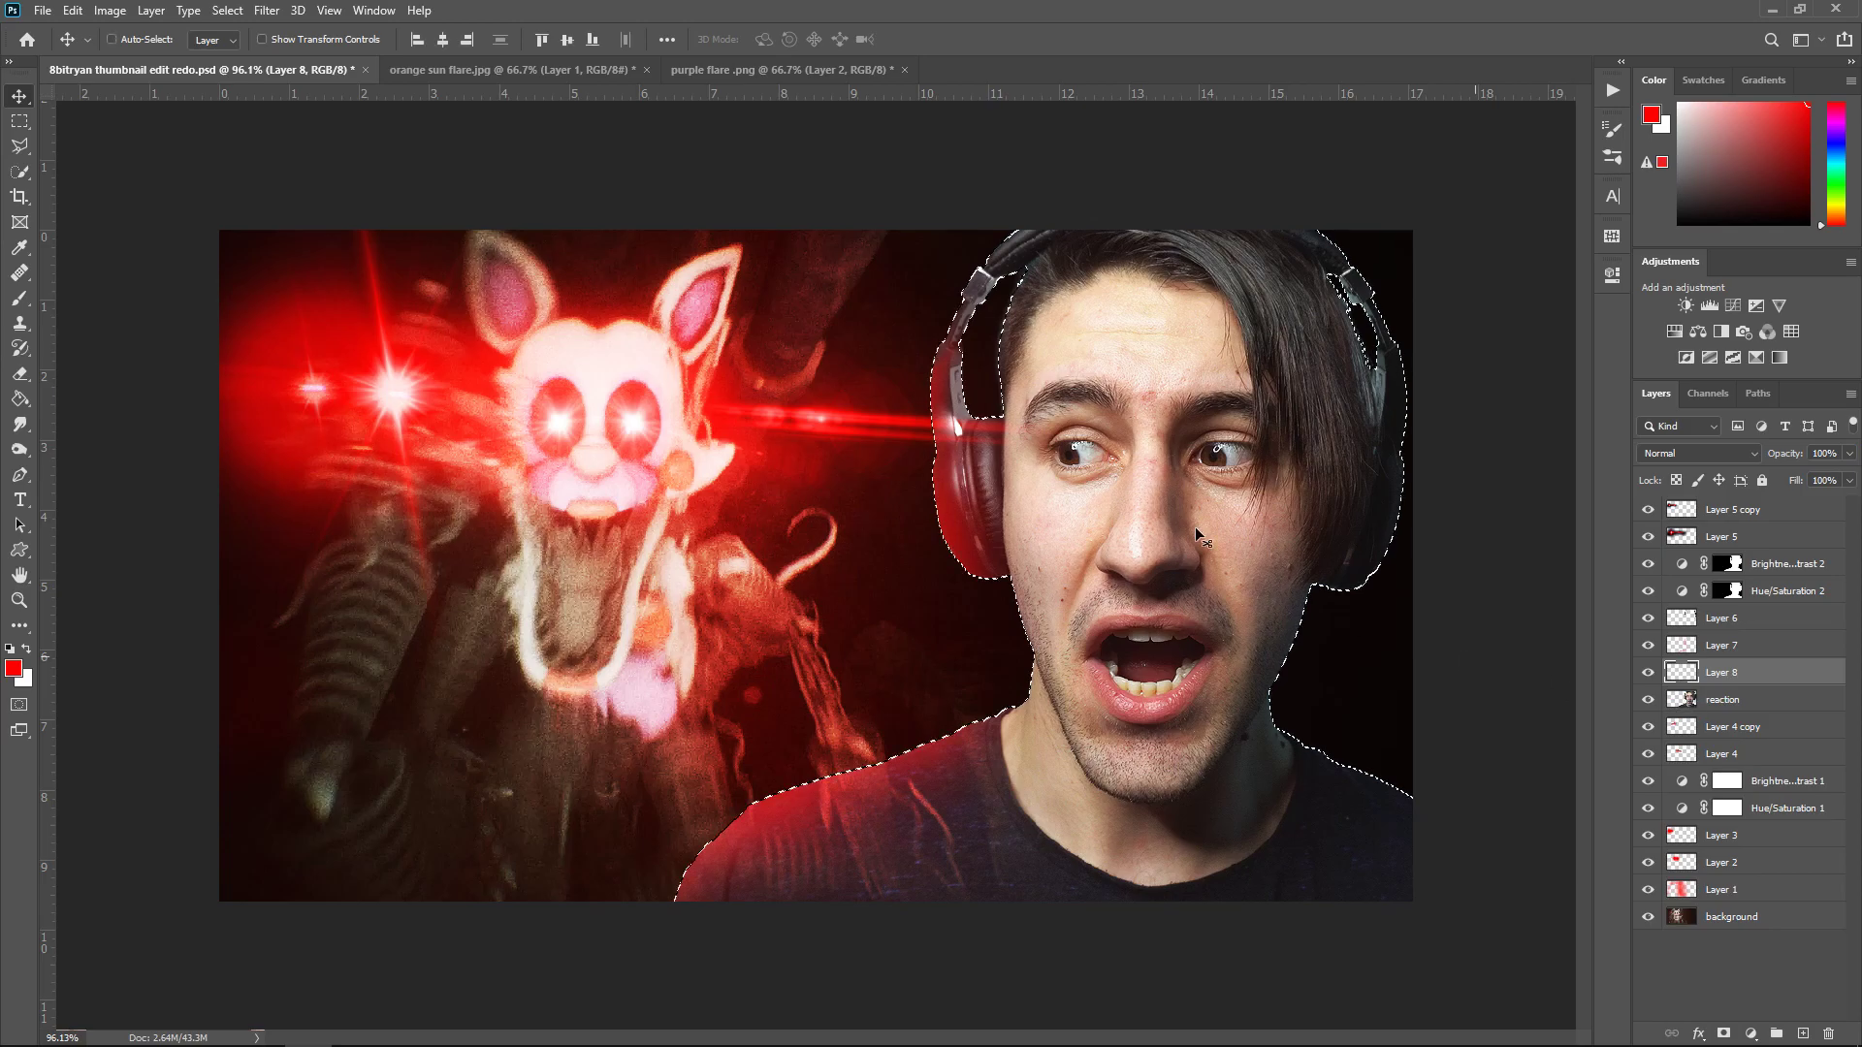
scroll(941, 283, up, 6)
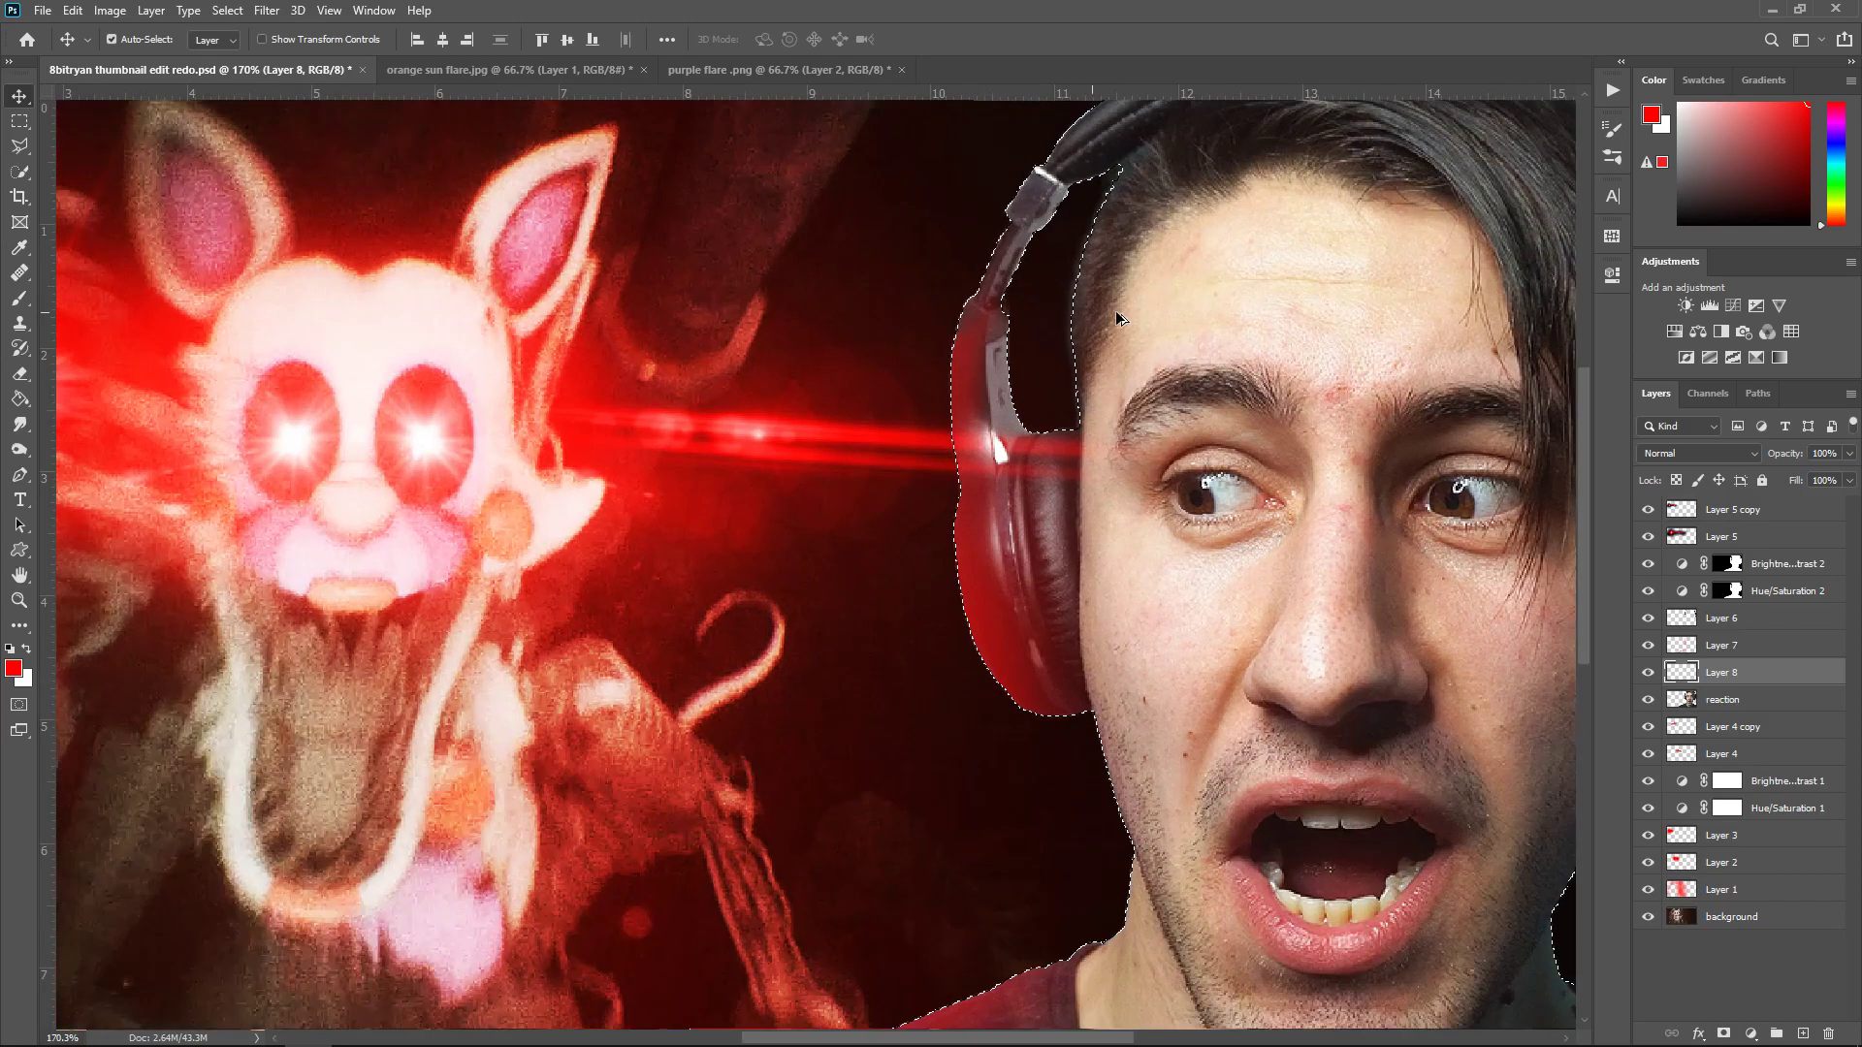
scroll(1135, 289, up, 1)
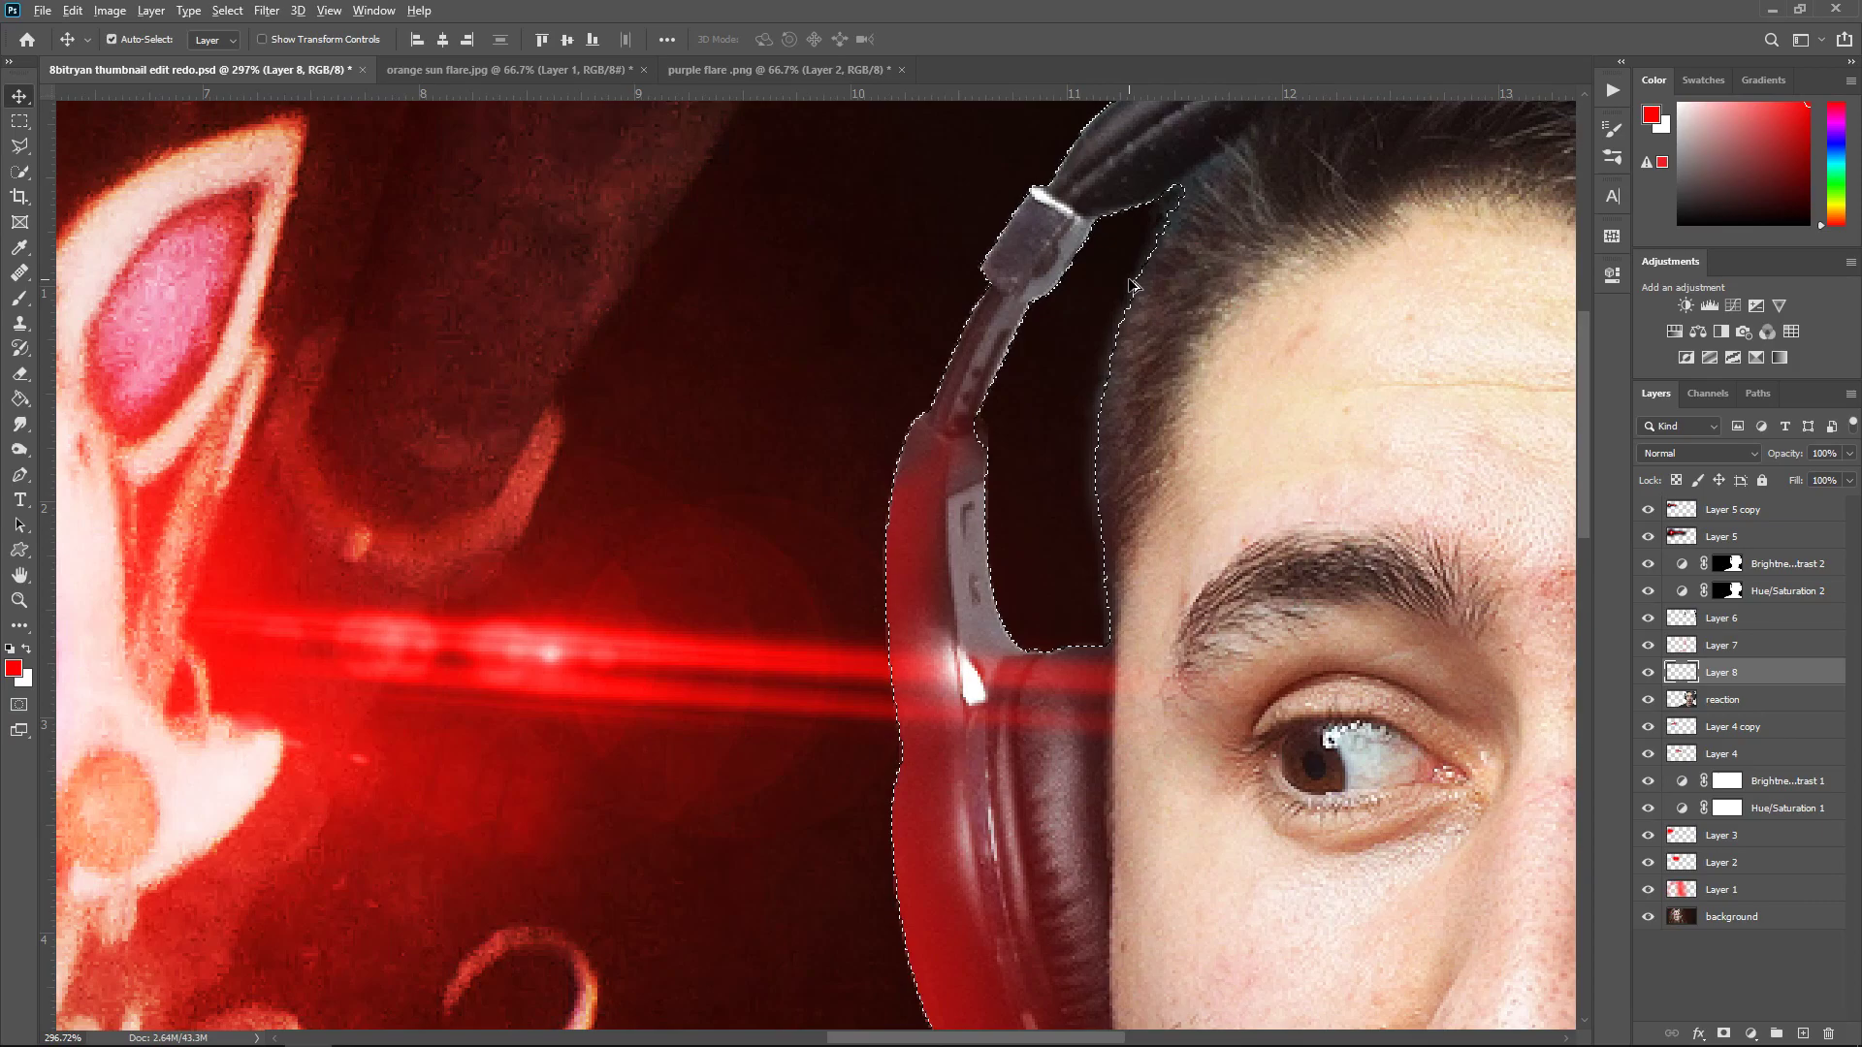
click(20, 300)
click(14, 669)
click(1178, 206)
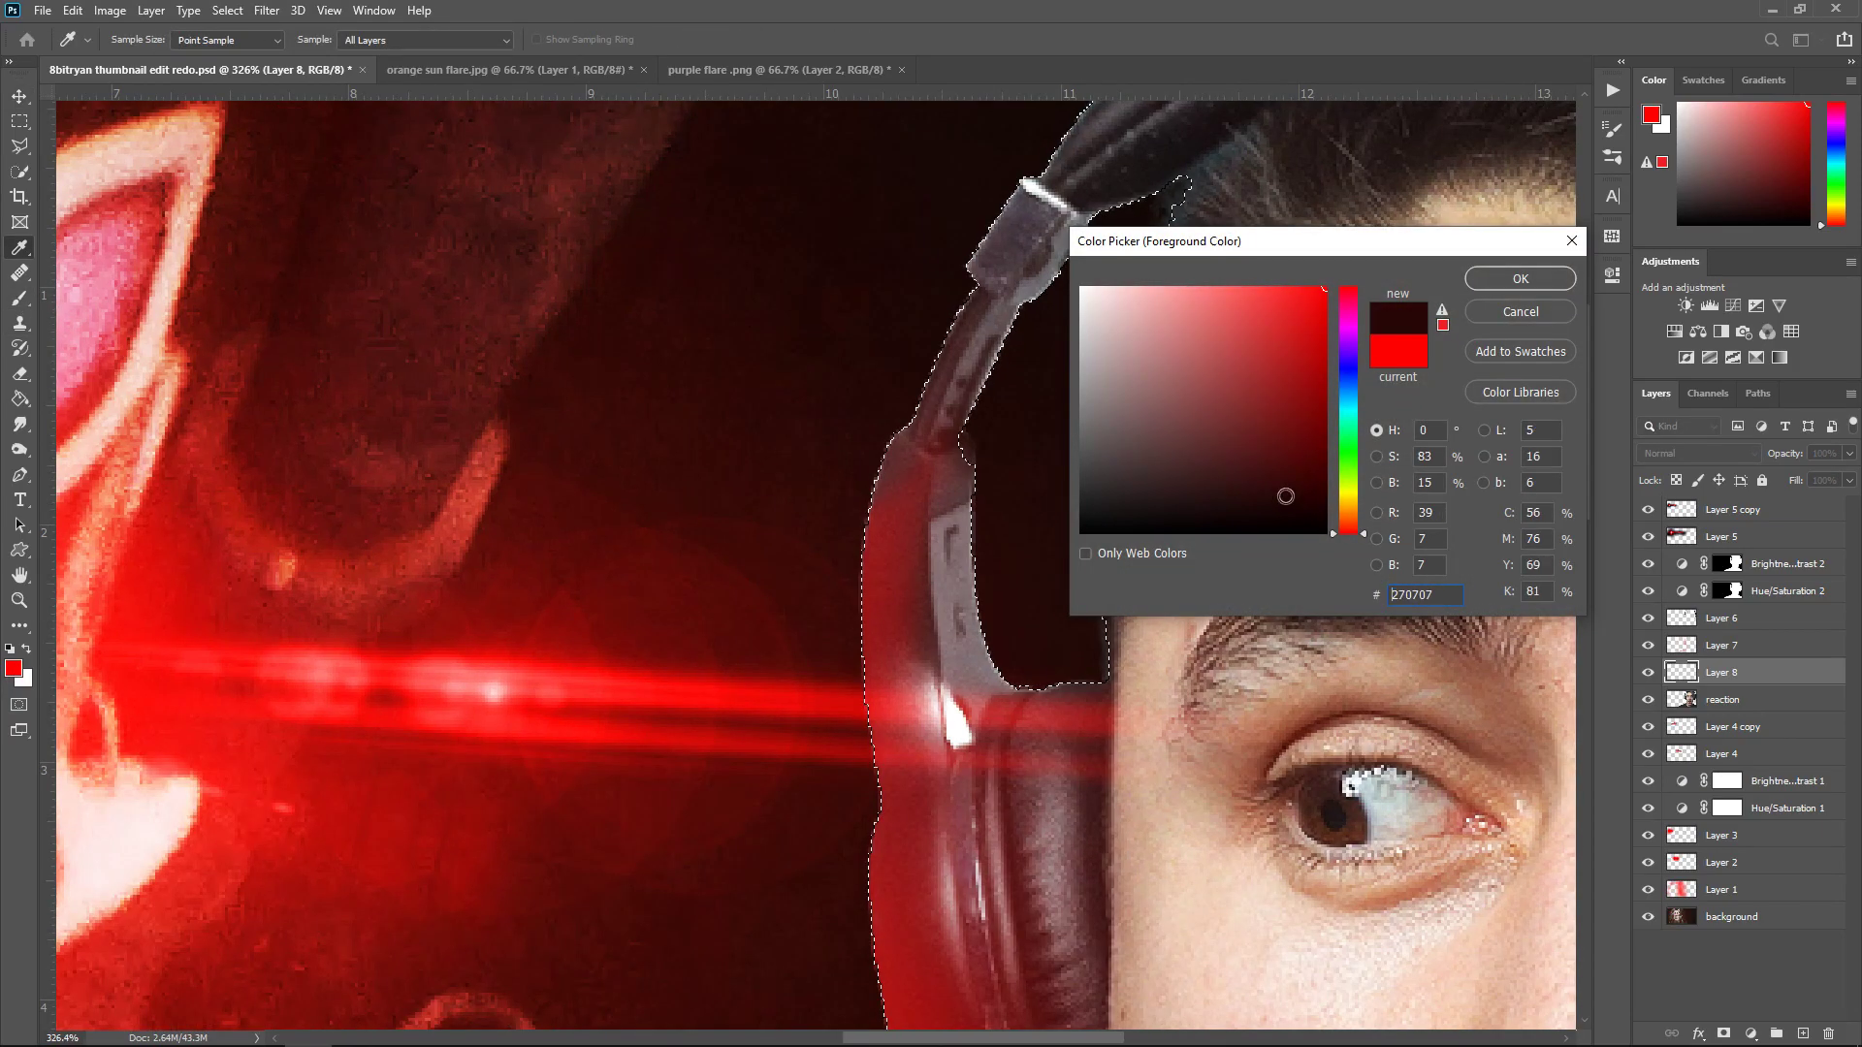
key(Return)
Paint the dark brown along the blue-tinted hair edge inside the headphone band with a brush of about 20 px
key(bracketleft)
key(bracketleft)
key(bracketleft)
key(bracketleft)
key(bracketleft)
key(bracketleft)
key(bracketleft)
key(bracketleft)
key(bracketleft)
key(bracketleft)
key(bracketleft)
key(bracketleft)
key(bracketleft)
key(bracketleft)
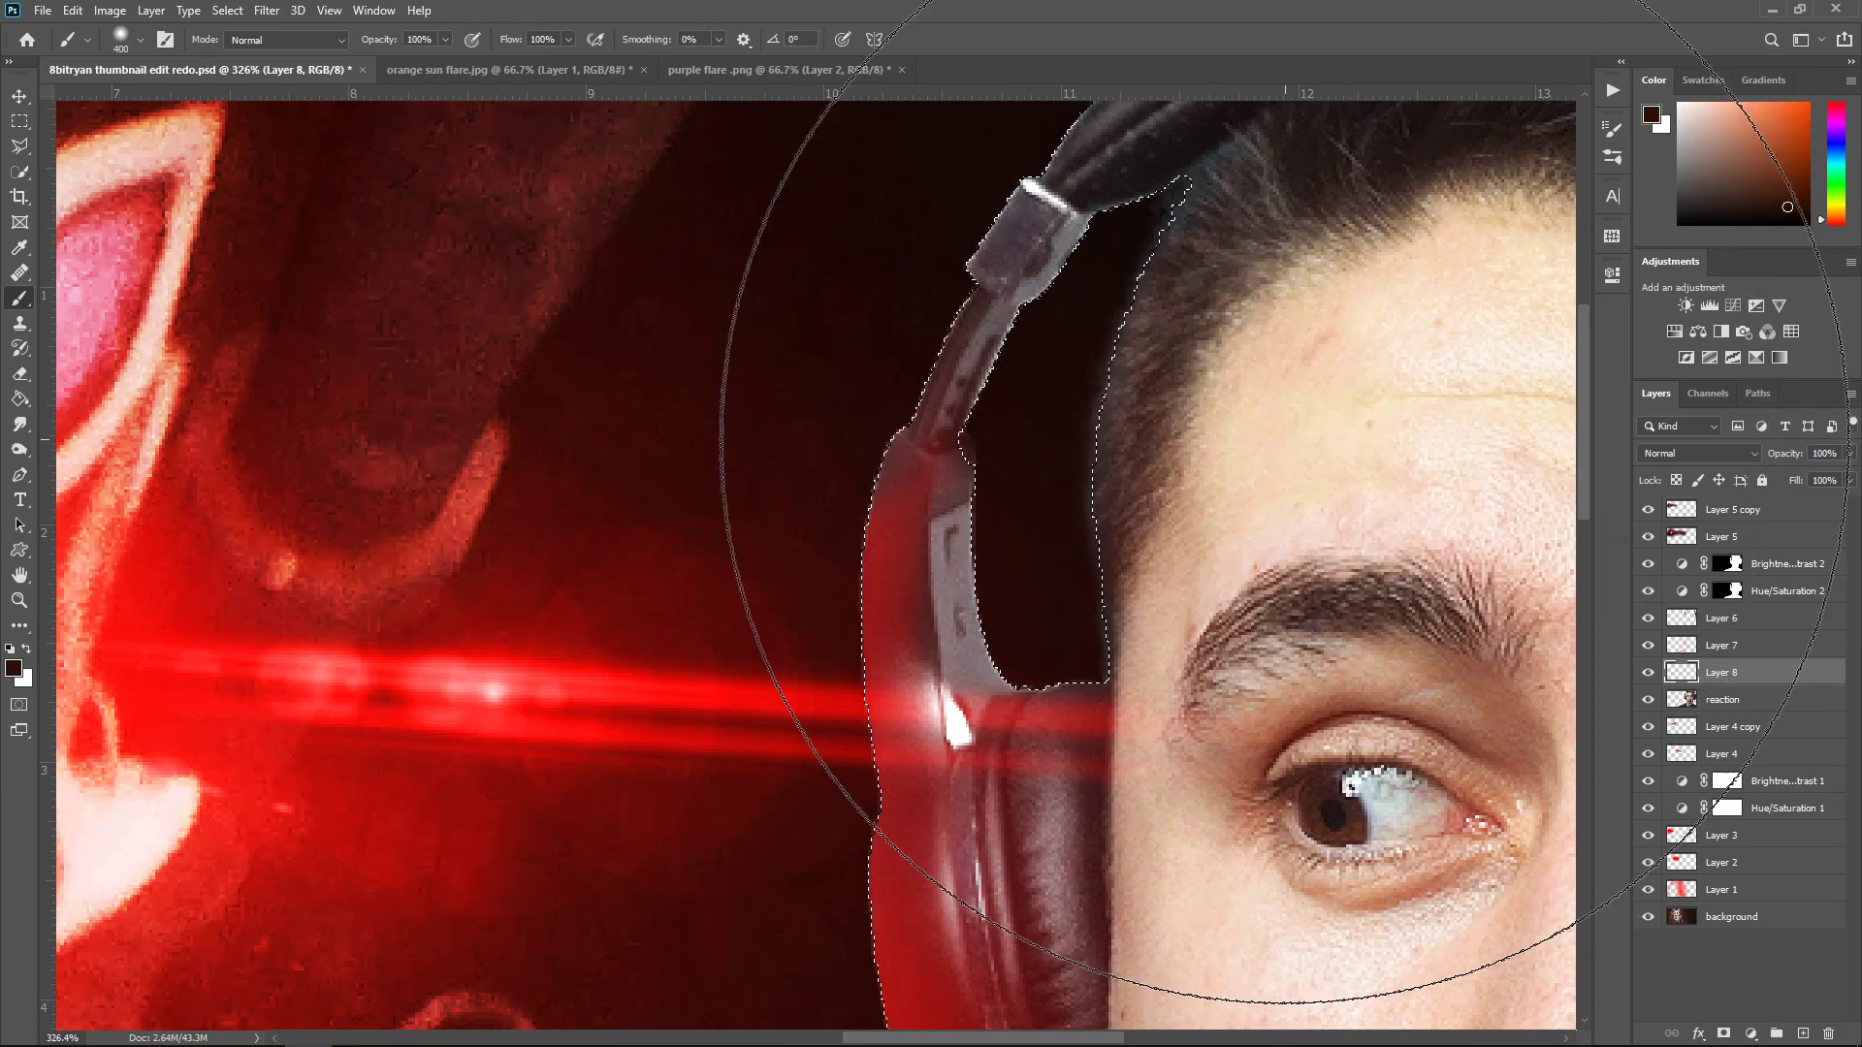
key(bracketleft)
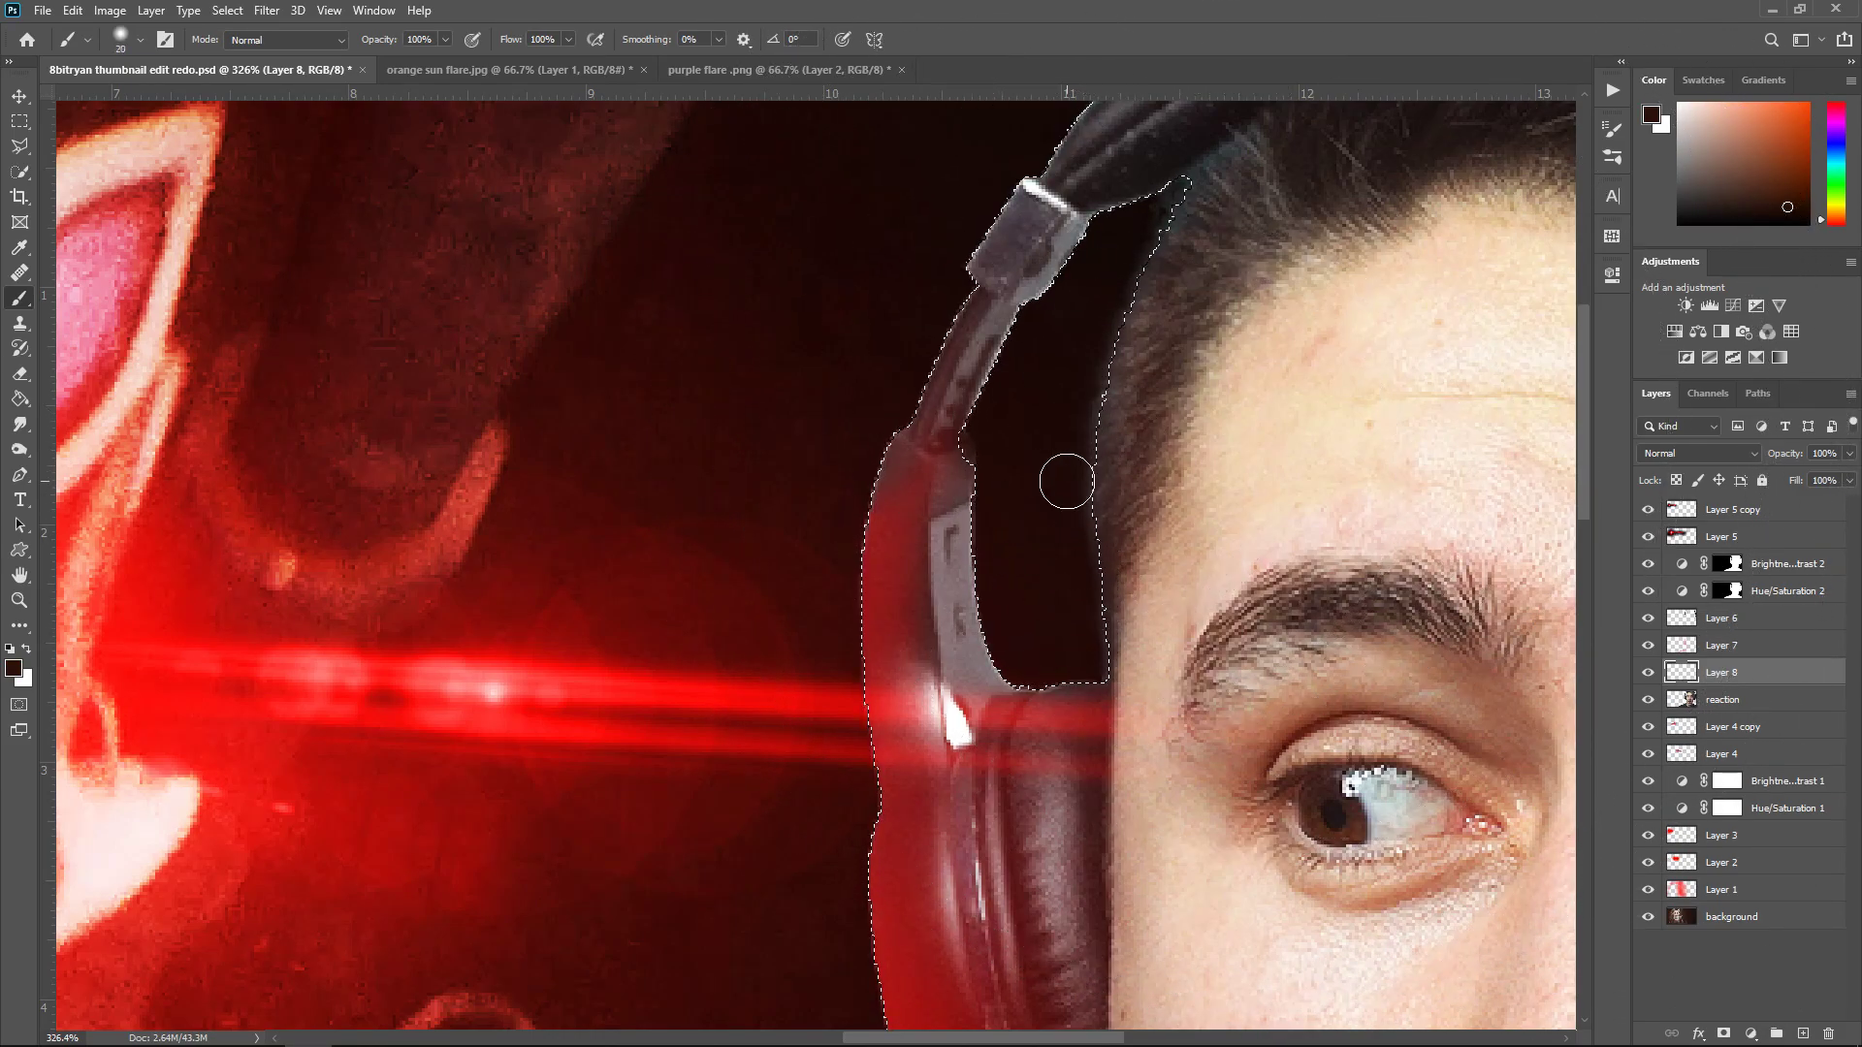
mouse_move(1090, 644)
mouse_down()
mouse_move(1106, 311)
mouse_move(1168, 188)
mouse_move(1266, 121)
mouse_up()
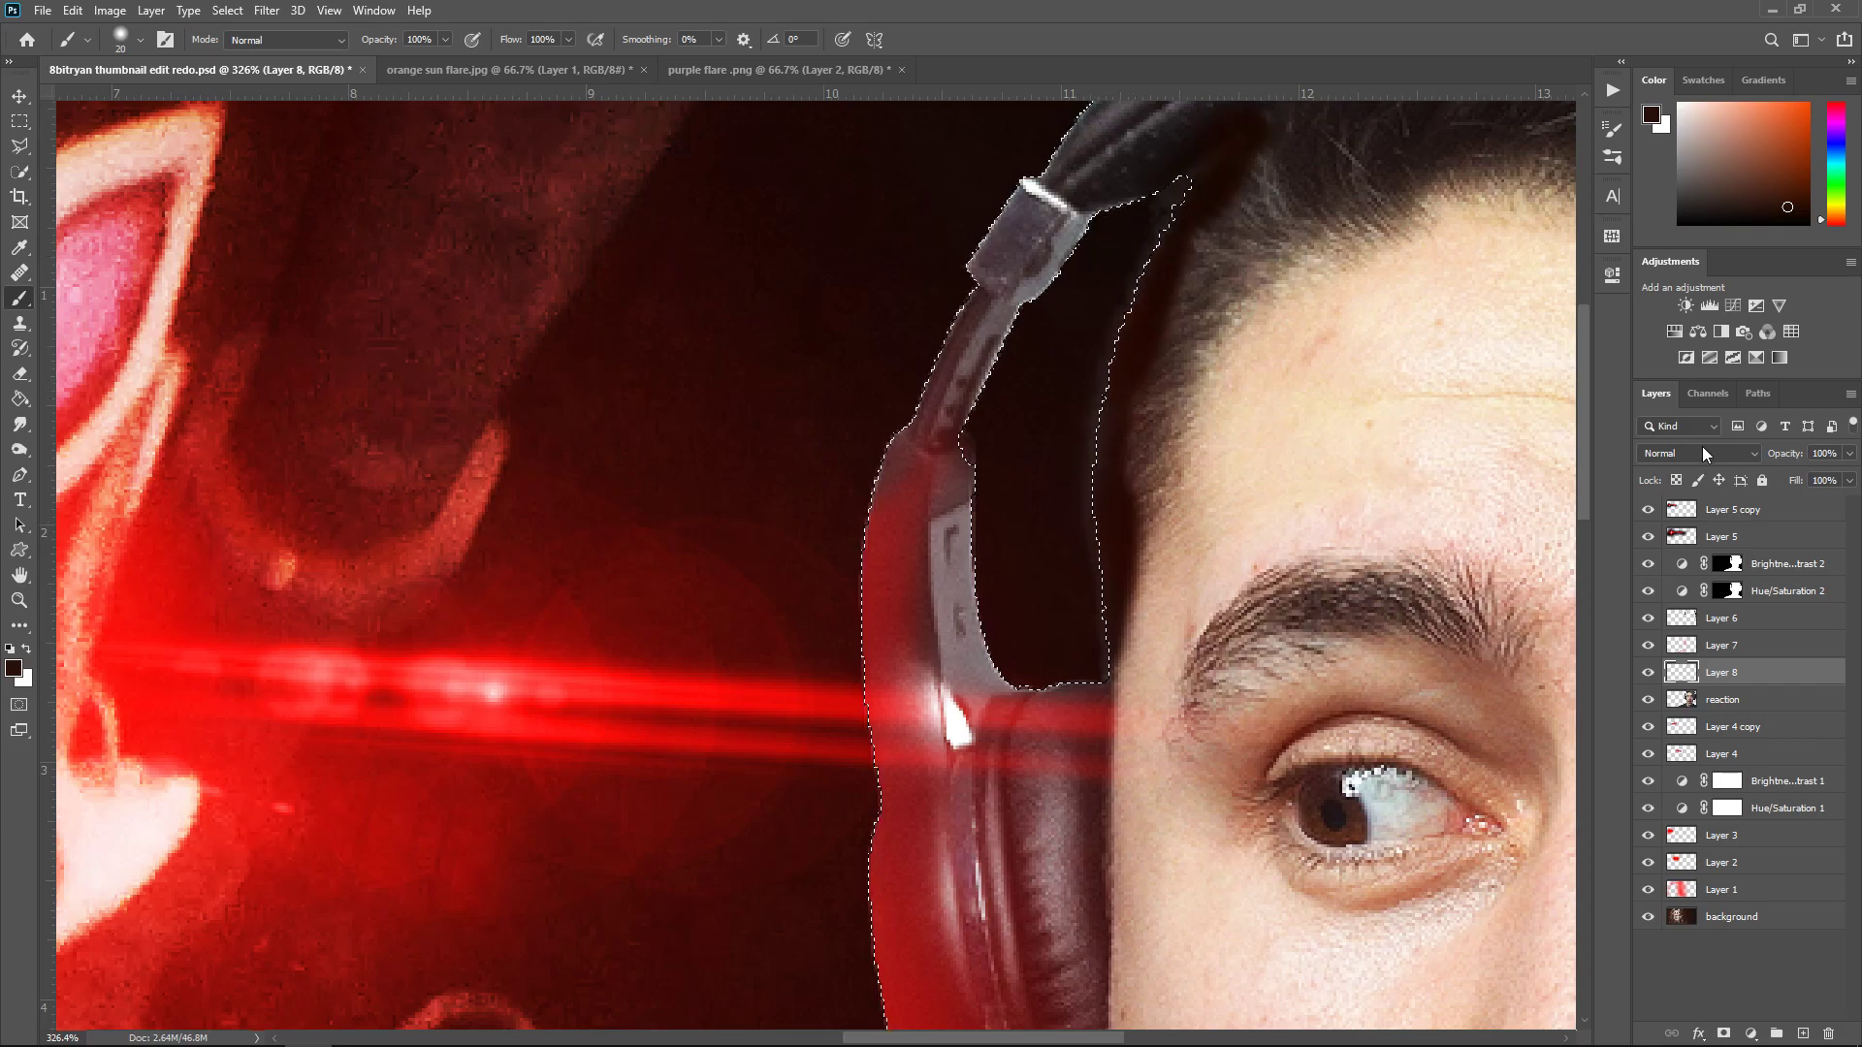
Set the brown hair-edge layer to Color blend mode at 60% opacity
click(1703, 453)
click(1691, 906)
key(Tab)
text(60)
key(Return)
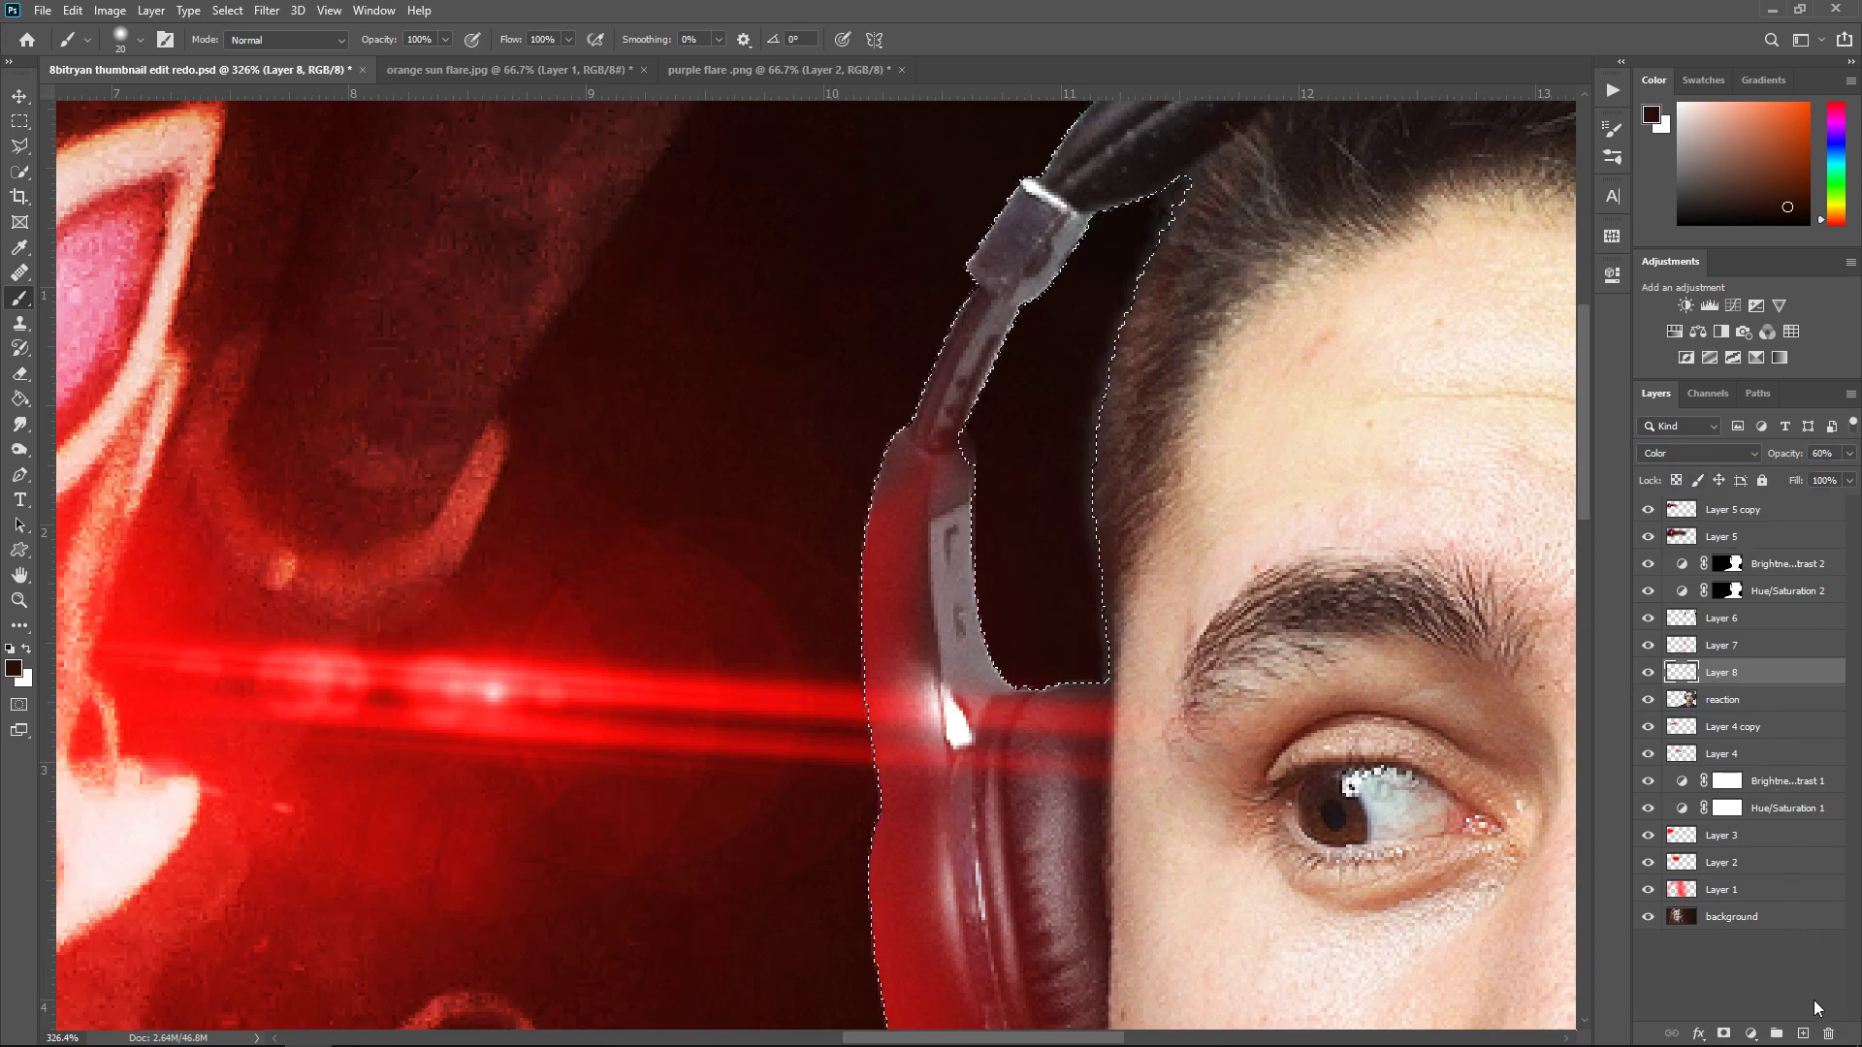
Paint black (000000) along the same hair edge on a new layer, clear the selection and lower the layer's opacity
click(1804, 1033)
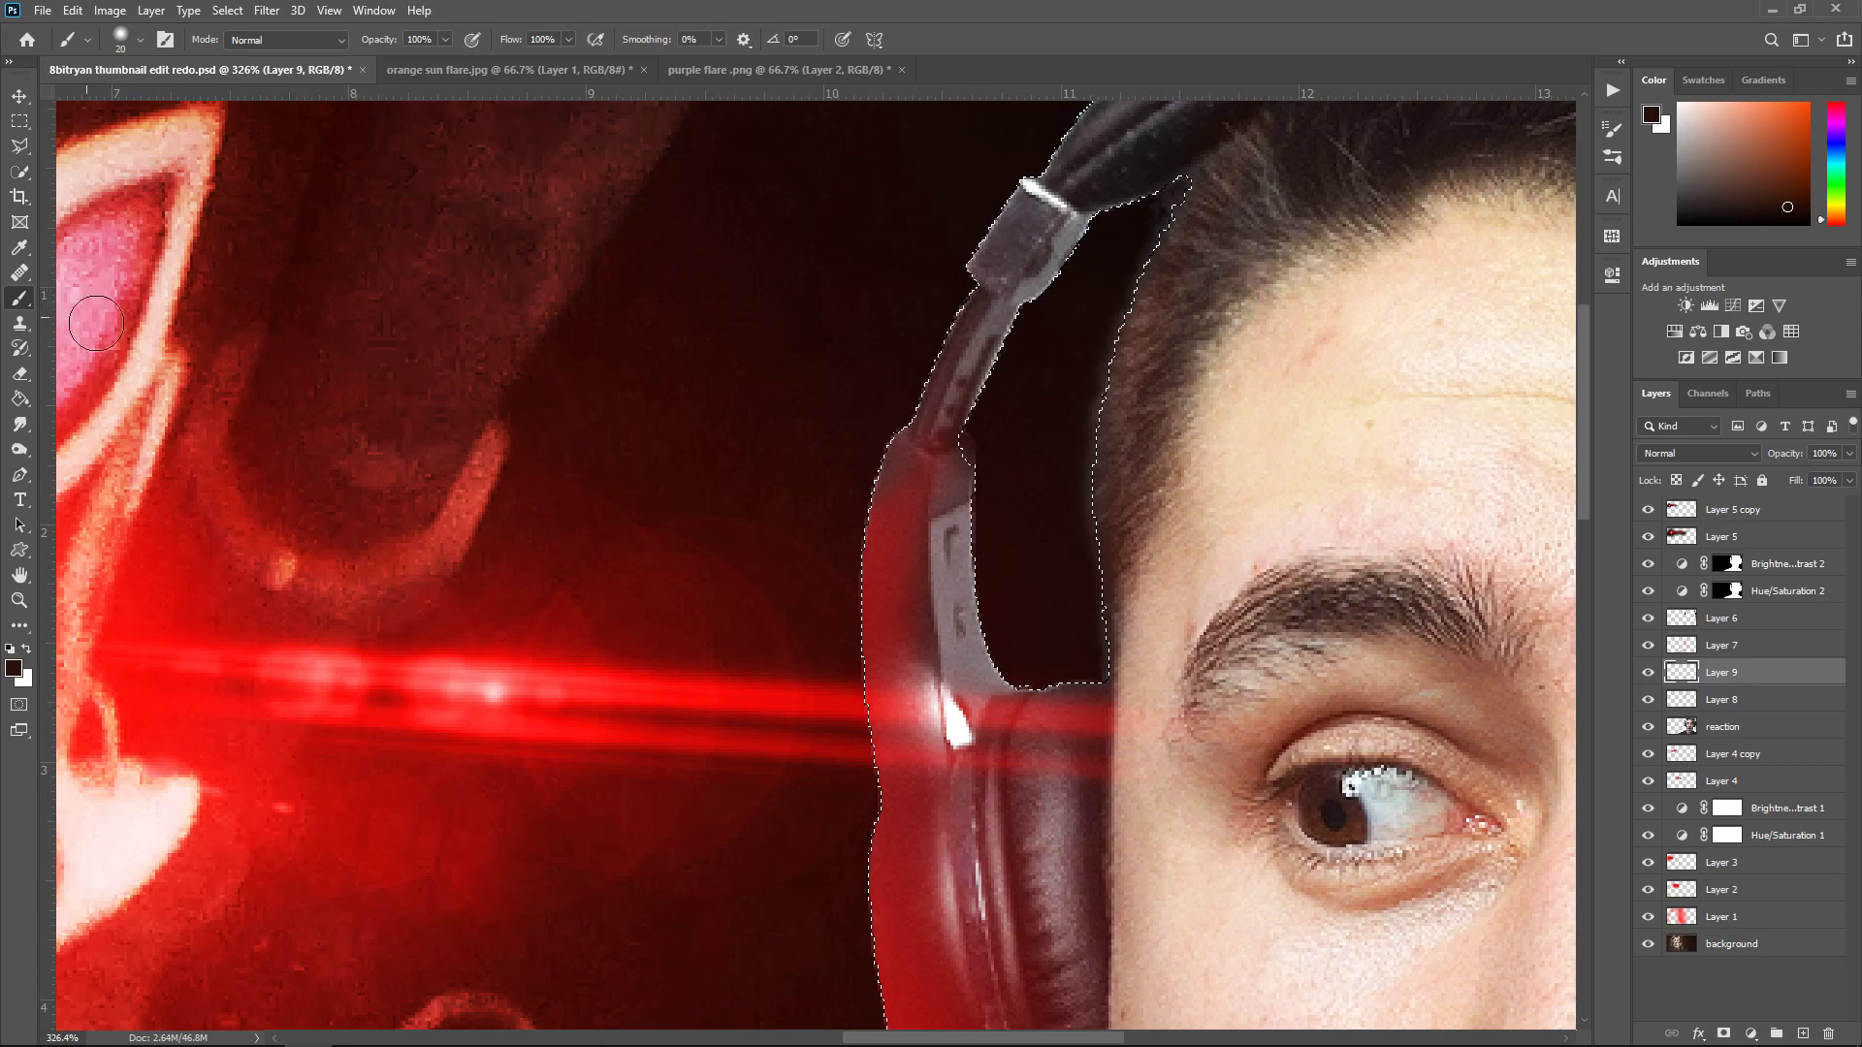
click(14, 668)
text(000000)
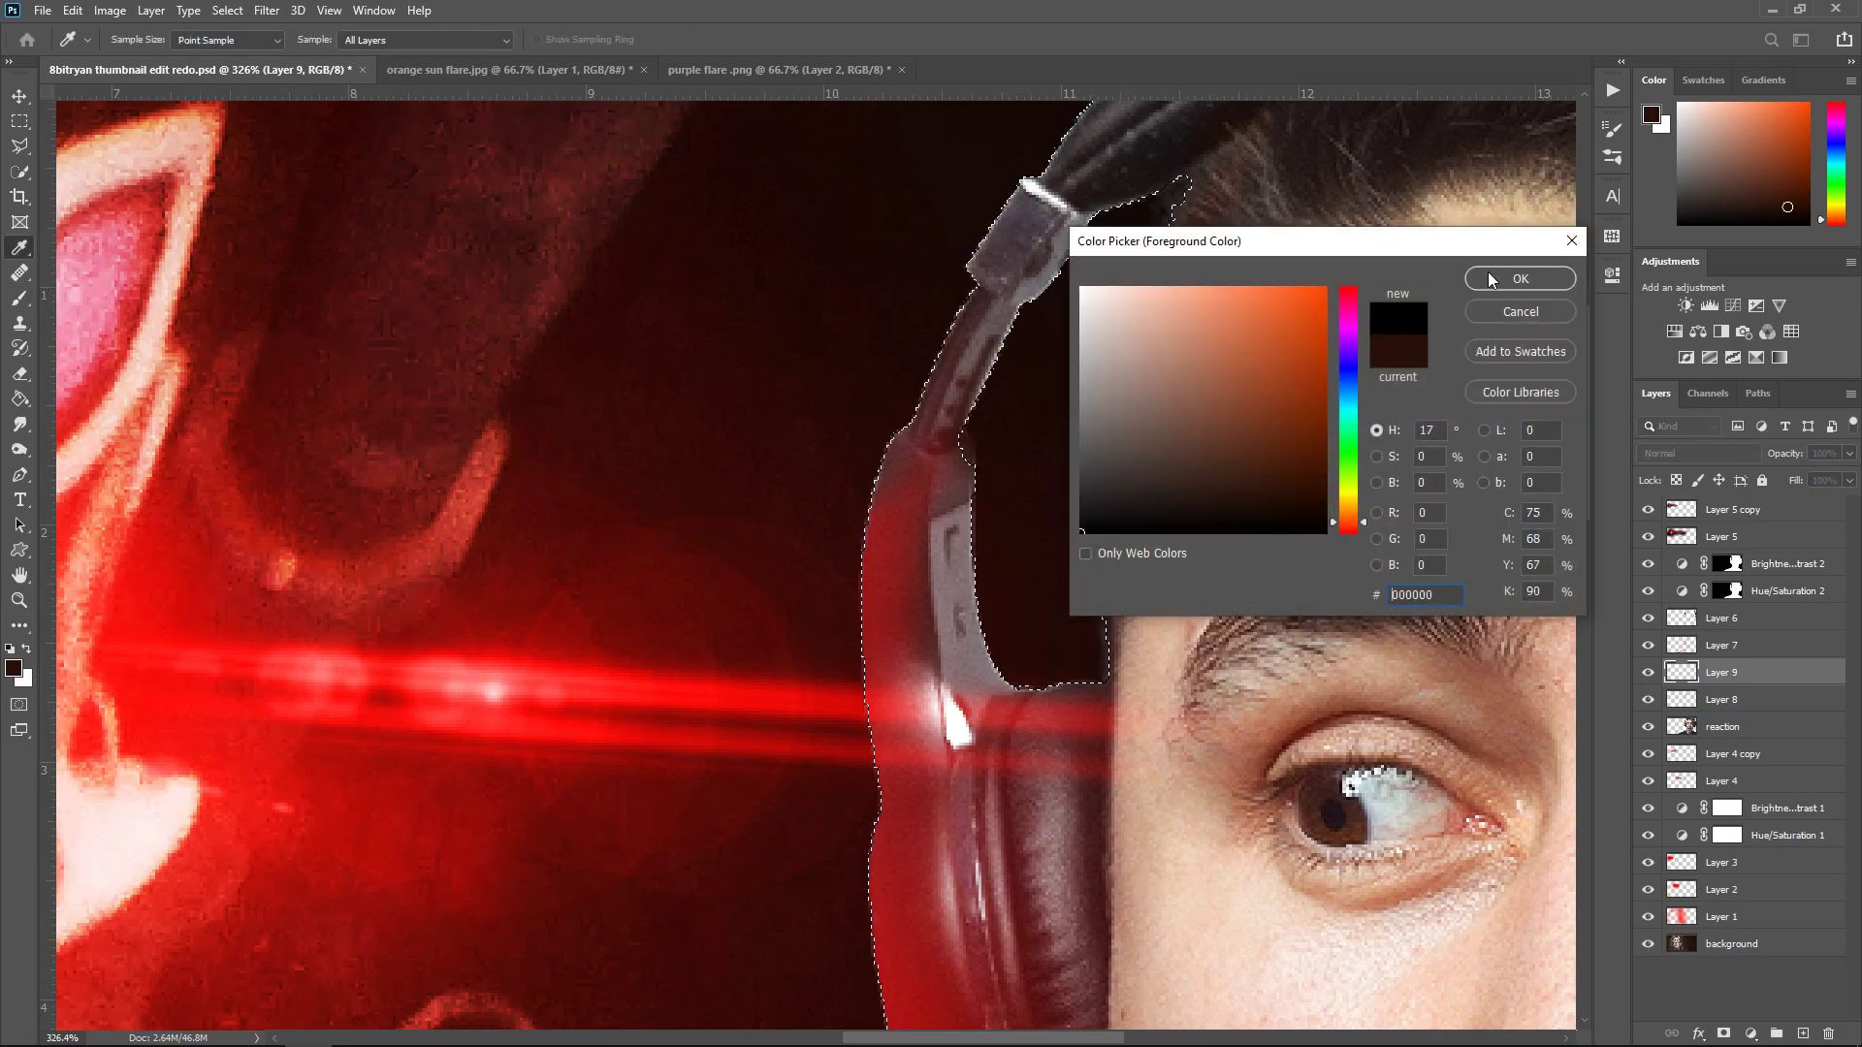
click(1523, 279)
key(bracketright)
mouse_move(1060, 614)
mouse_down()
mouse_move(1066, 443)
mouse_move(1122, 257)
mouse_up()
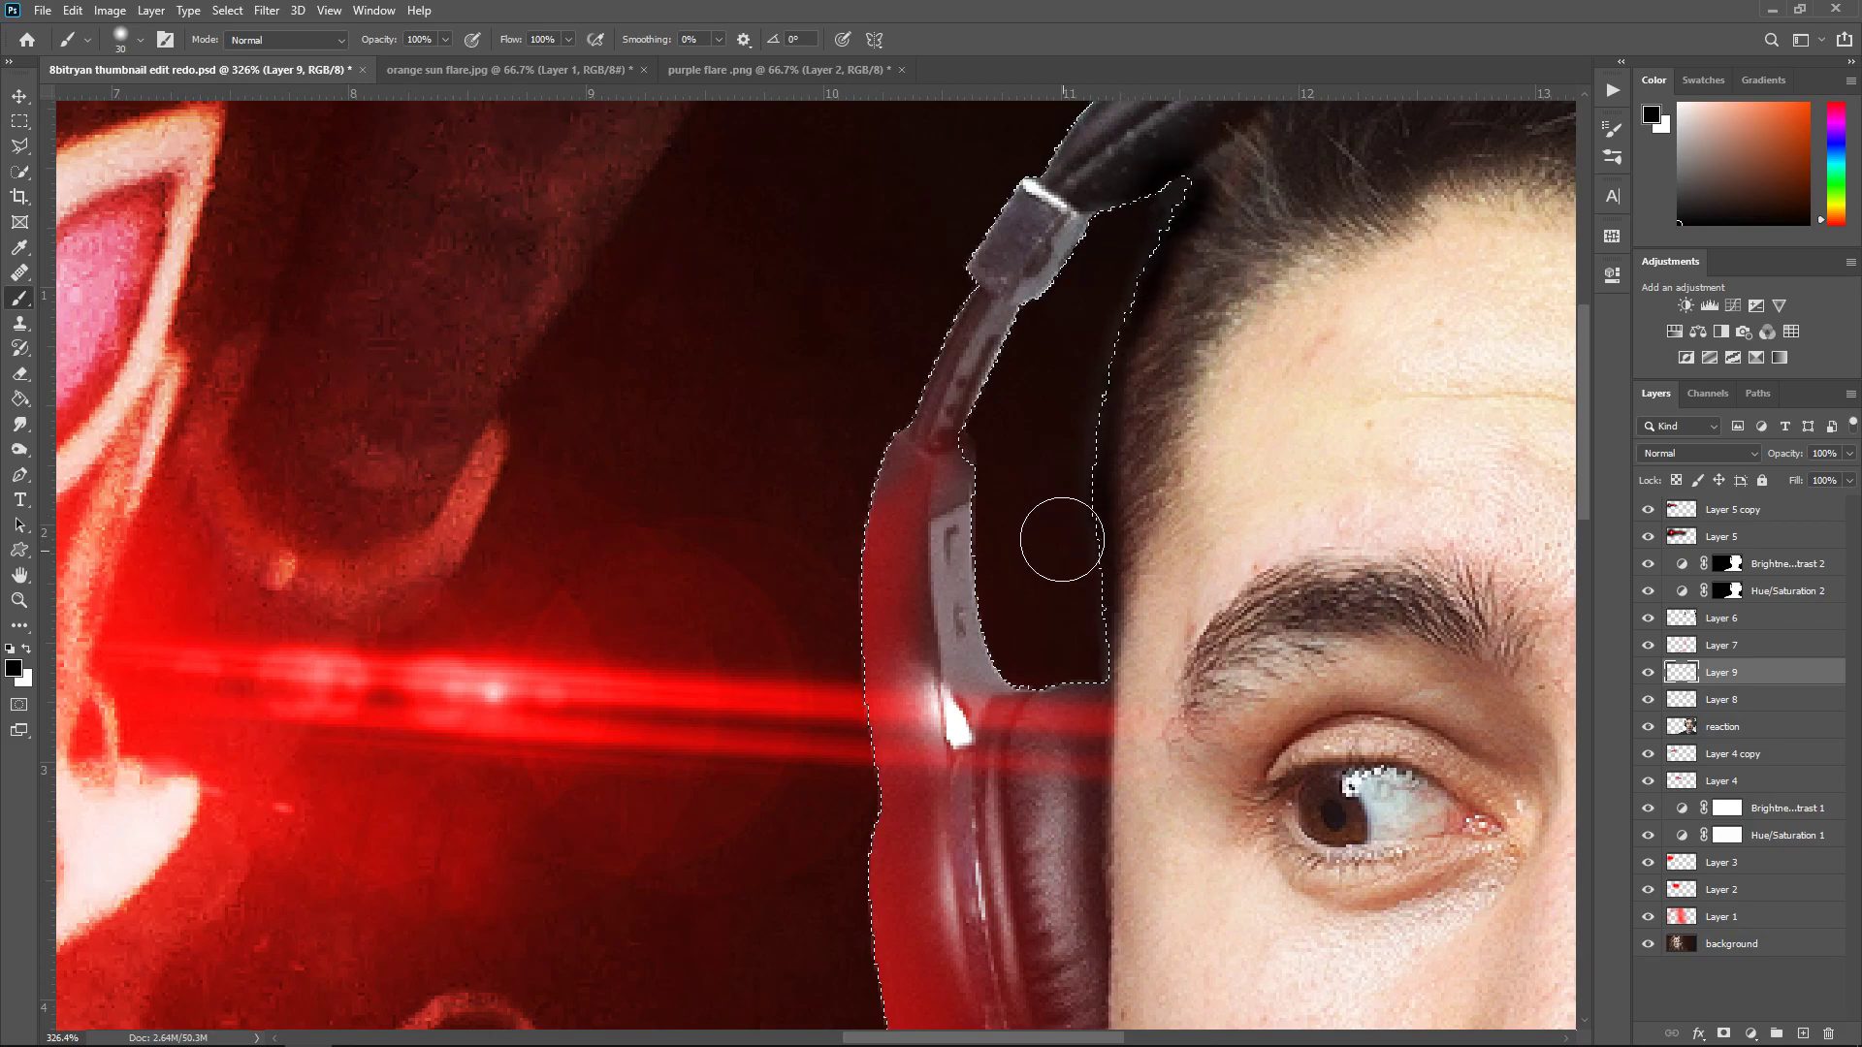
key(ctrl+d)
drag(1849, 453, 1819, 480)
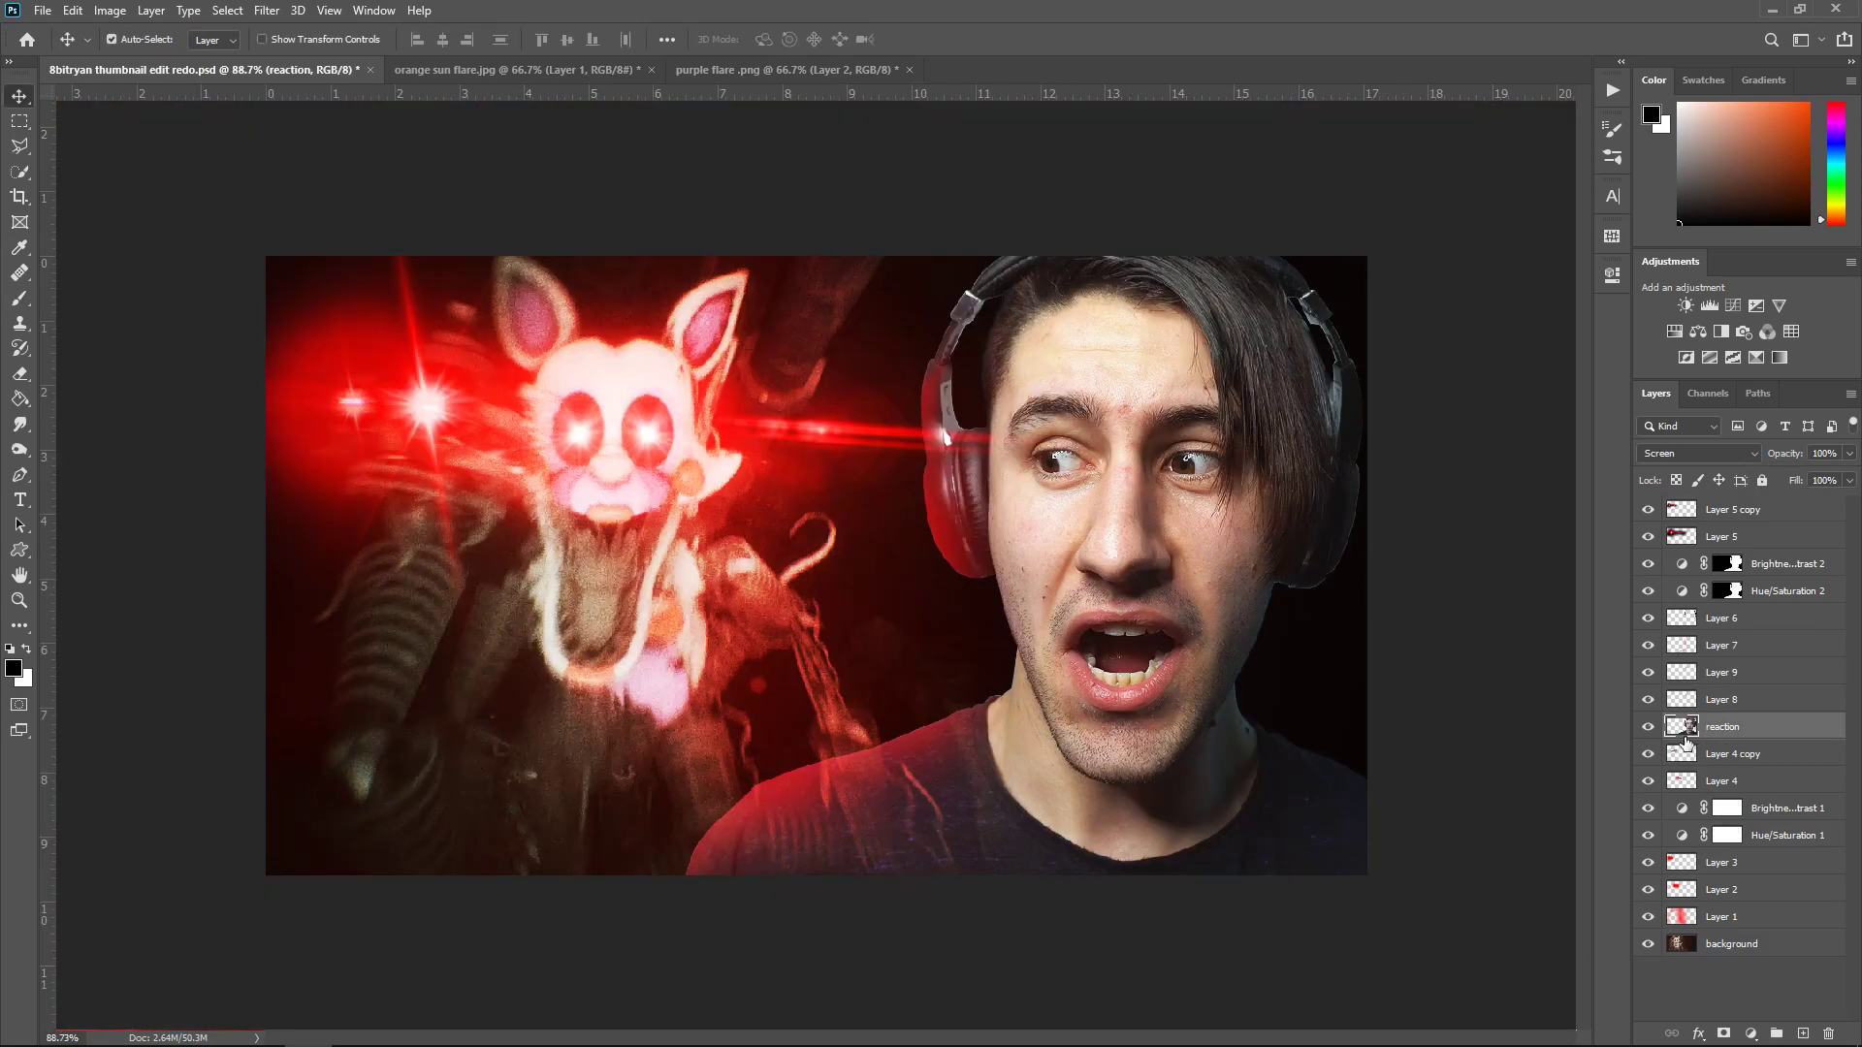
Load the reaction cut-out's outline as a selection and add a new layer directly above it for shading with the Brush
ctrl+click(1687, 729)
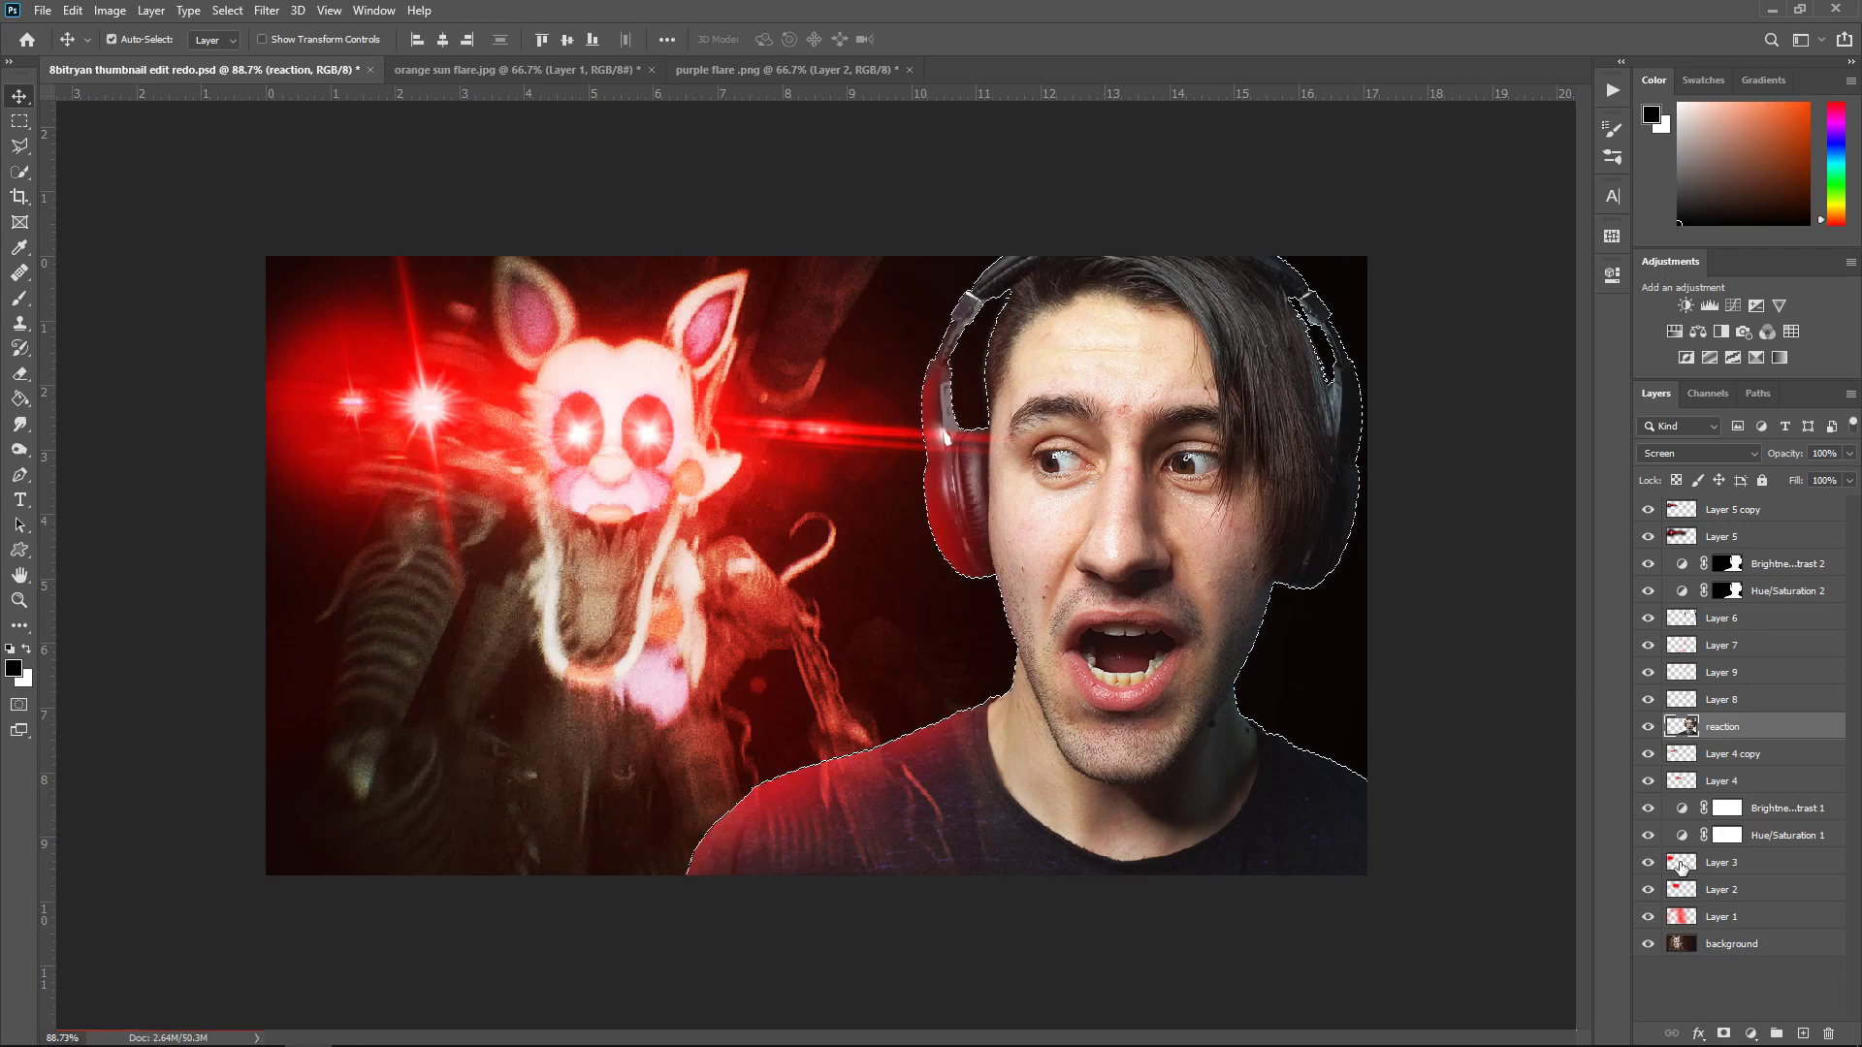
click(1802, 1033)
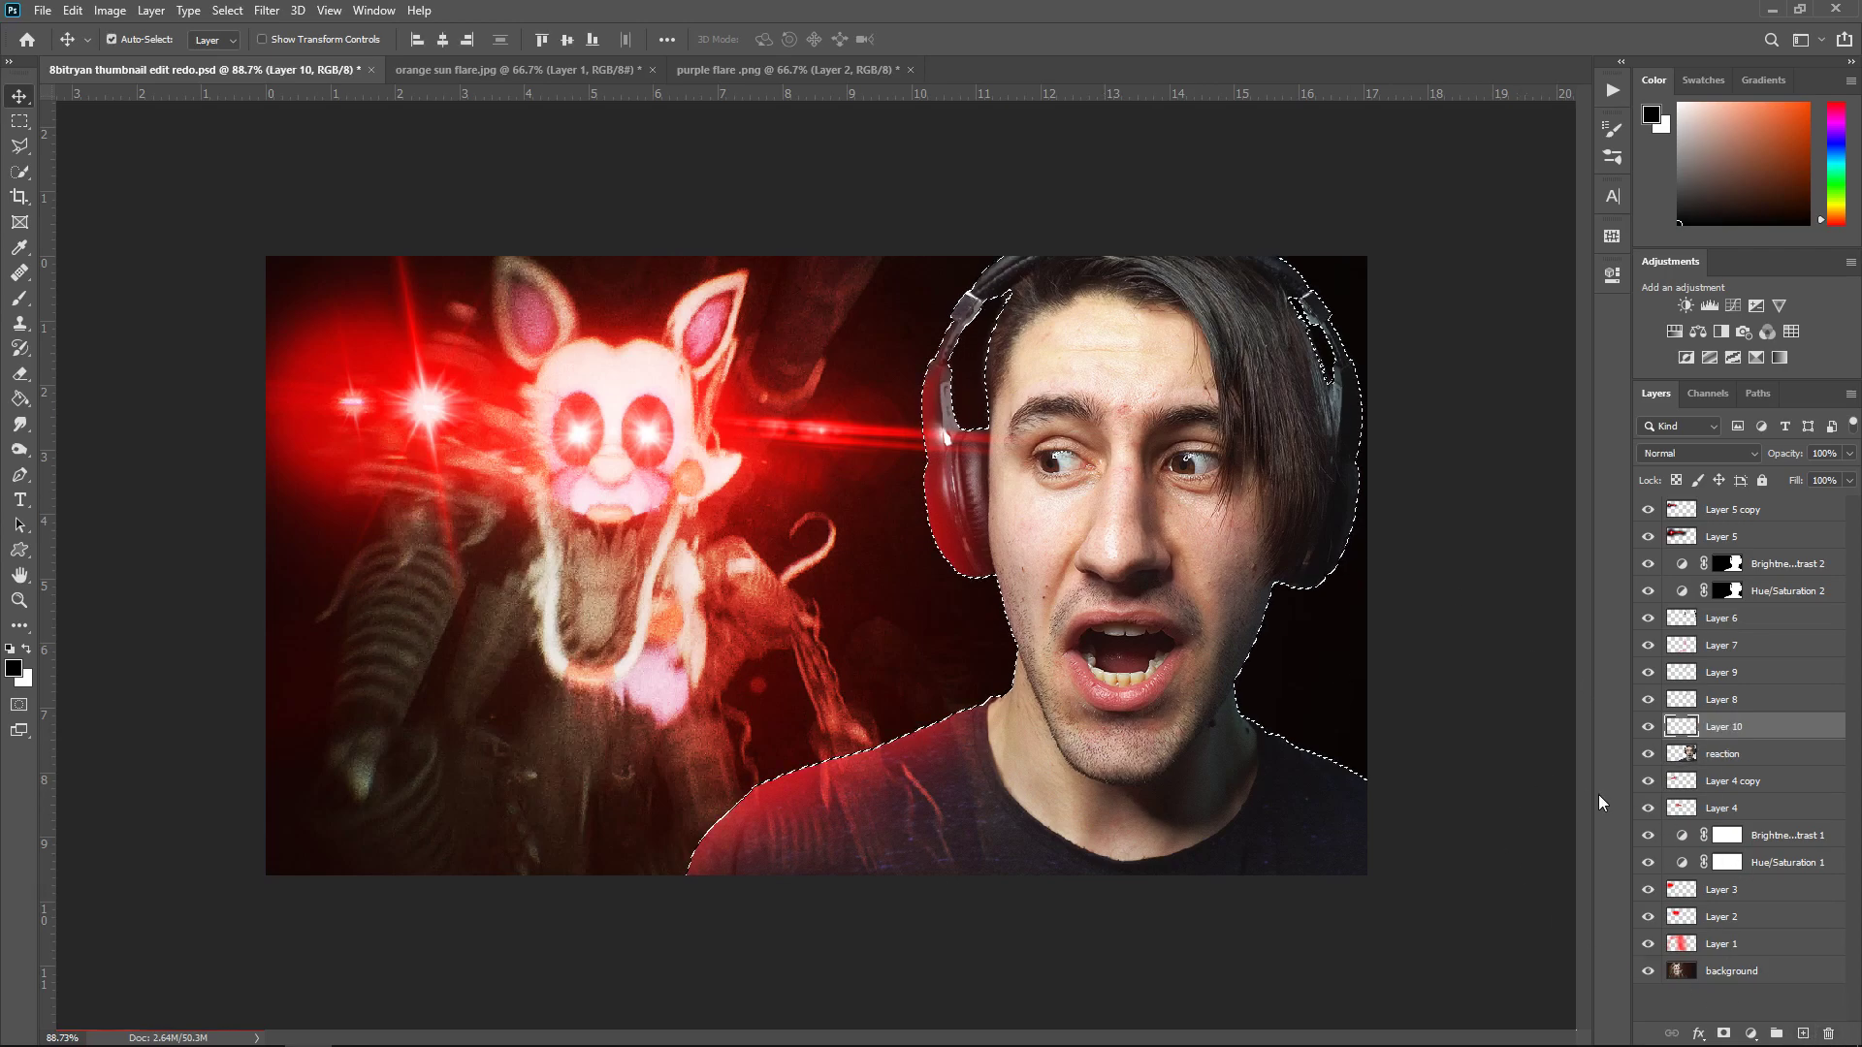
click(19, 301)
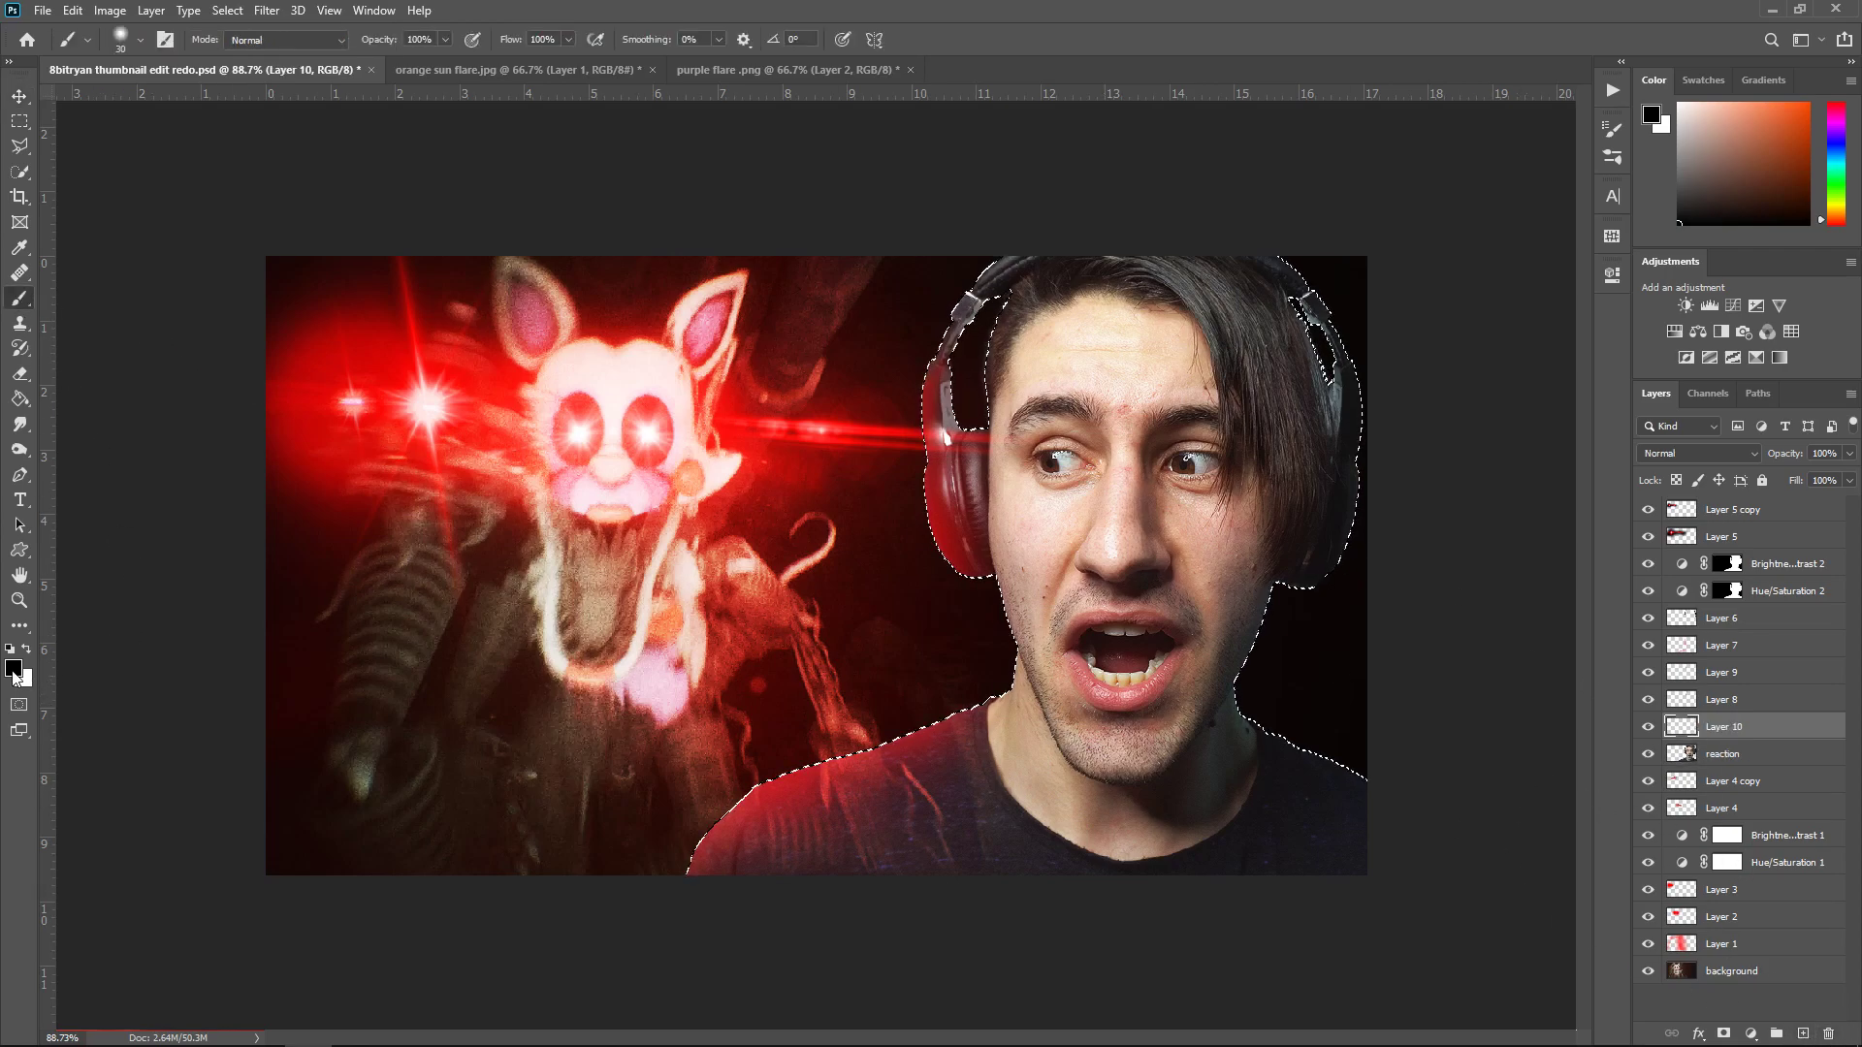
Paint soft black shadows over the far-side hair, headphone and shoulder inside the selection, enlarging the brush up to 600 px
key(bracketright)
key(bracketright)
key(bracketright)
key(bracketright)
key(bracketright)
key(bracketright)
key(bracketright)
key(bracketright)
key(bracketright)
key(bracketright)
drag(1309, 635, 1351, 666)
key(bracketright)
mouse_move(1479, 498)
mouse_down()
mouse_move(1442, 363)
mouse_move(1460, 274)
mouse_up()
key(bracketright)
key(bracketright)
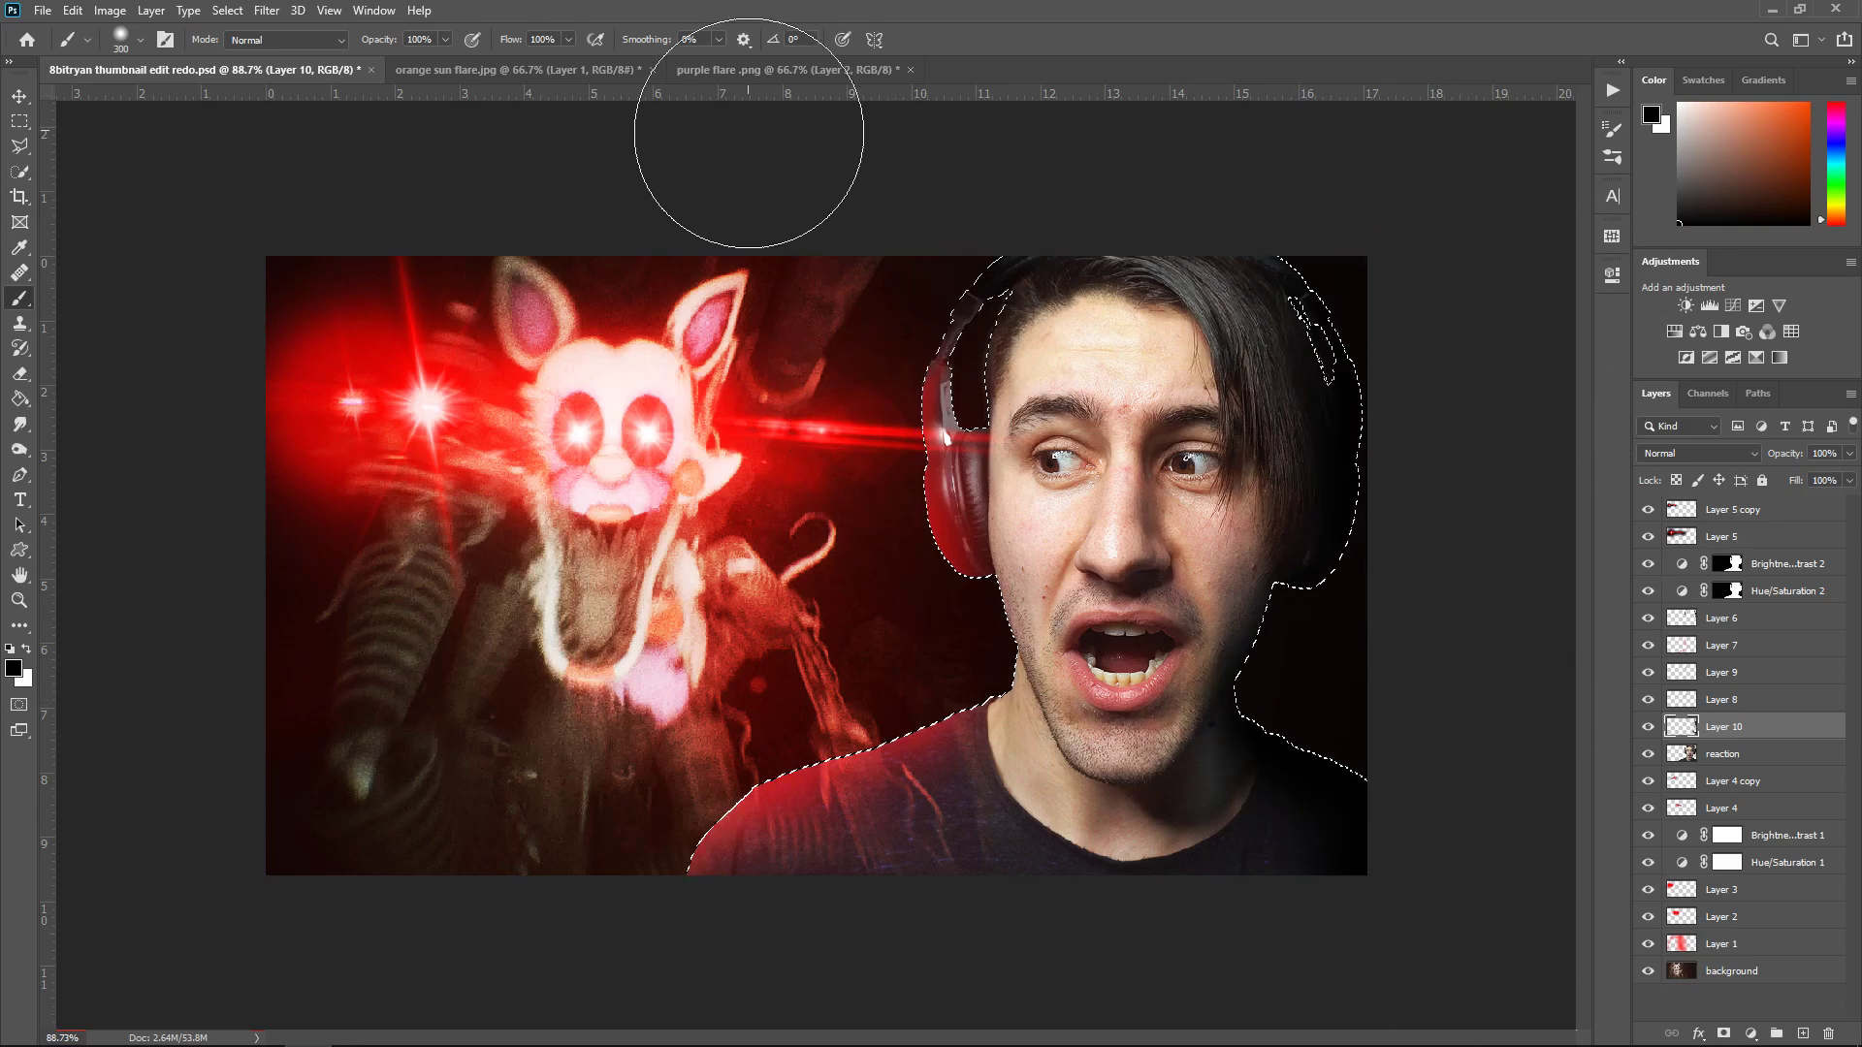
scroll(1091, 640, down, 2)
scroll(1091, 641, down, 1)
key(bracketright)
key(bracketright)
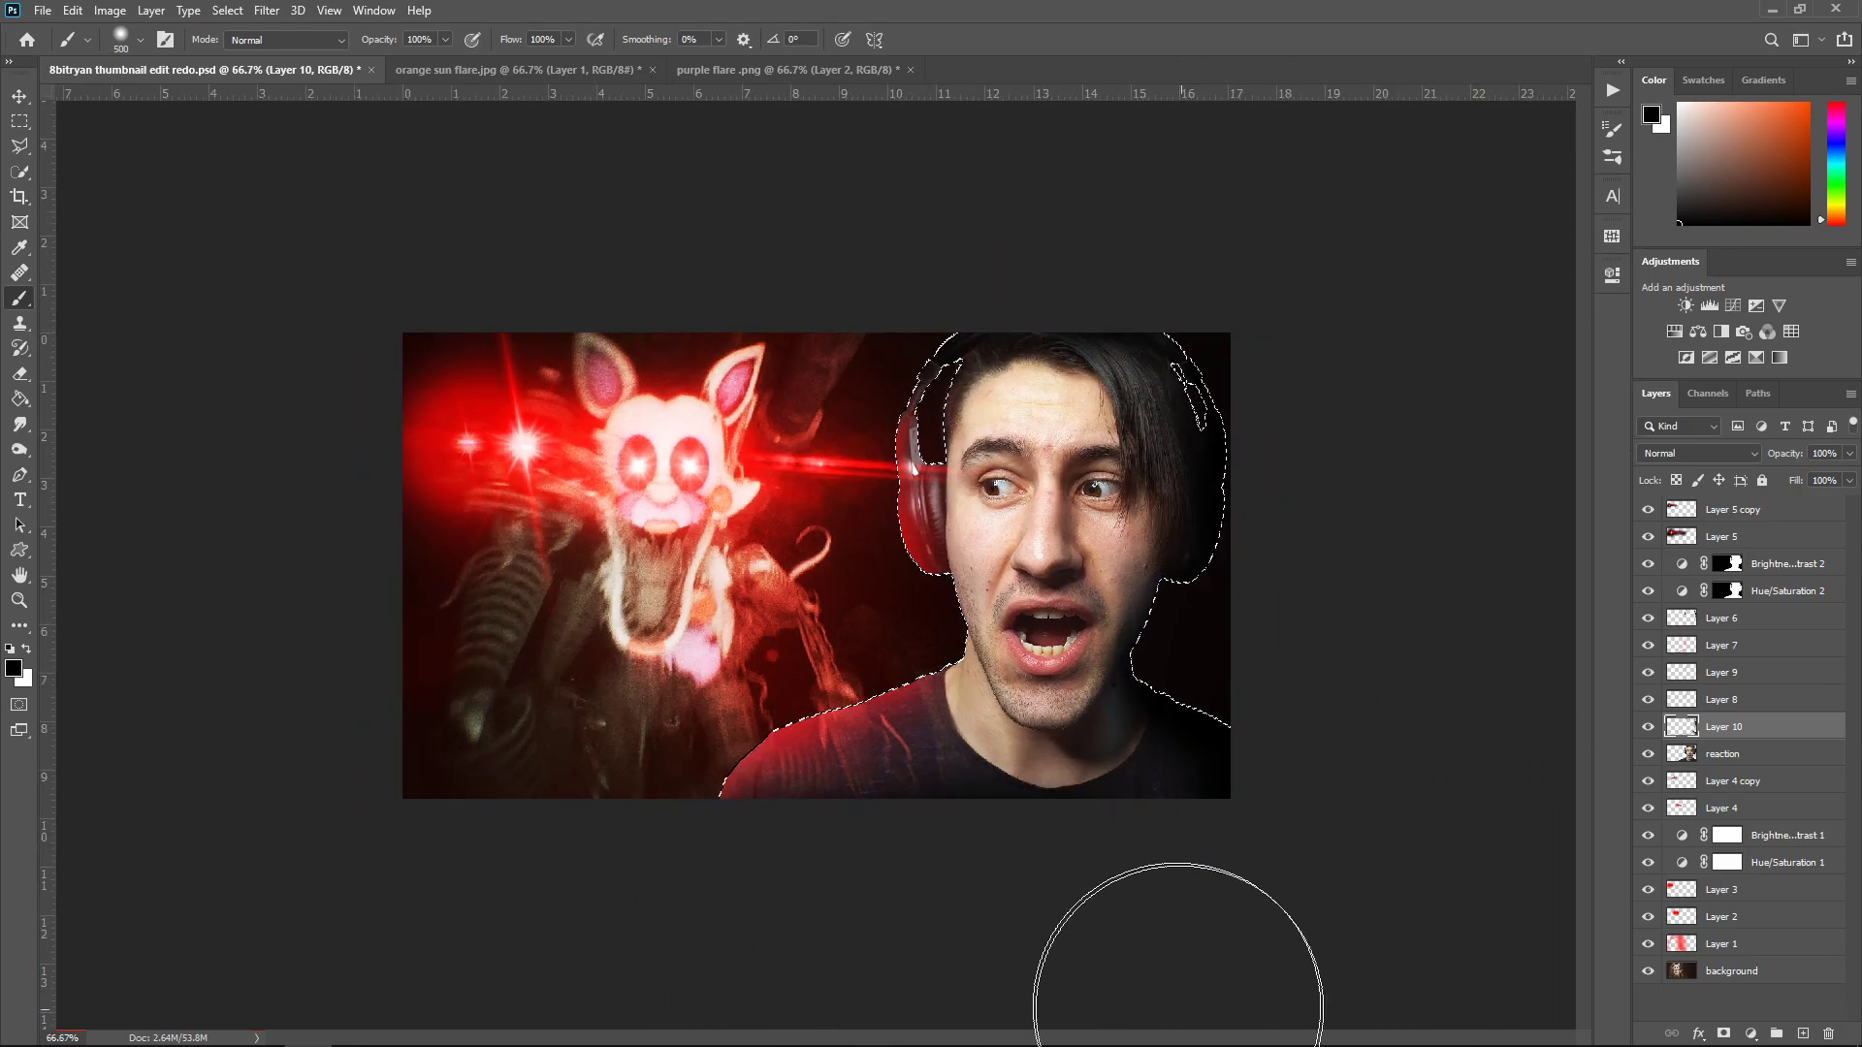
key(bracketright)
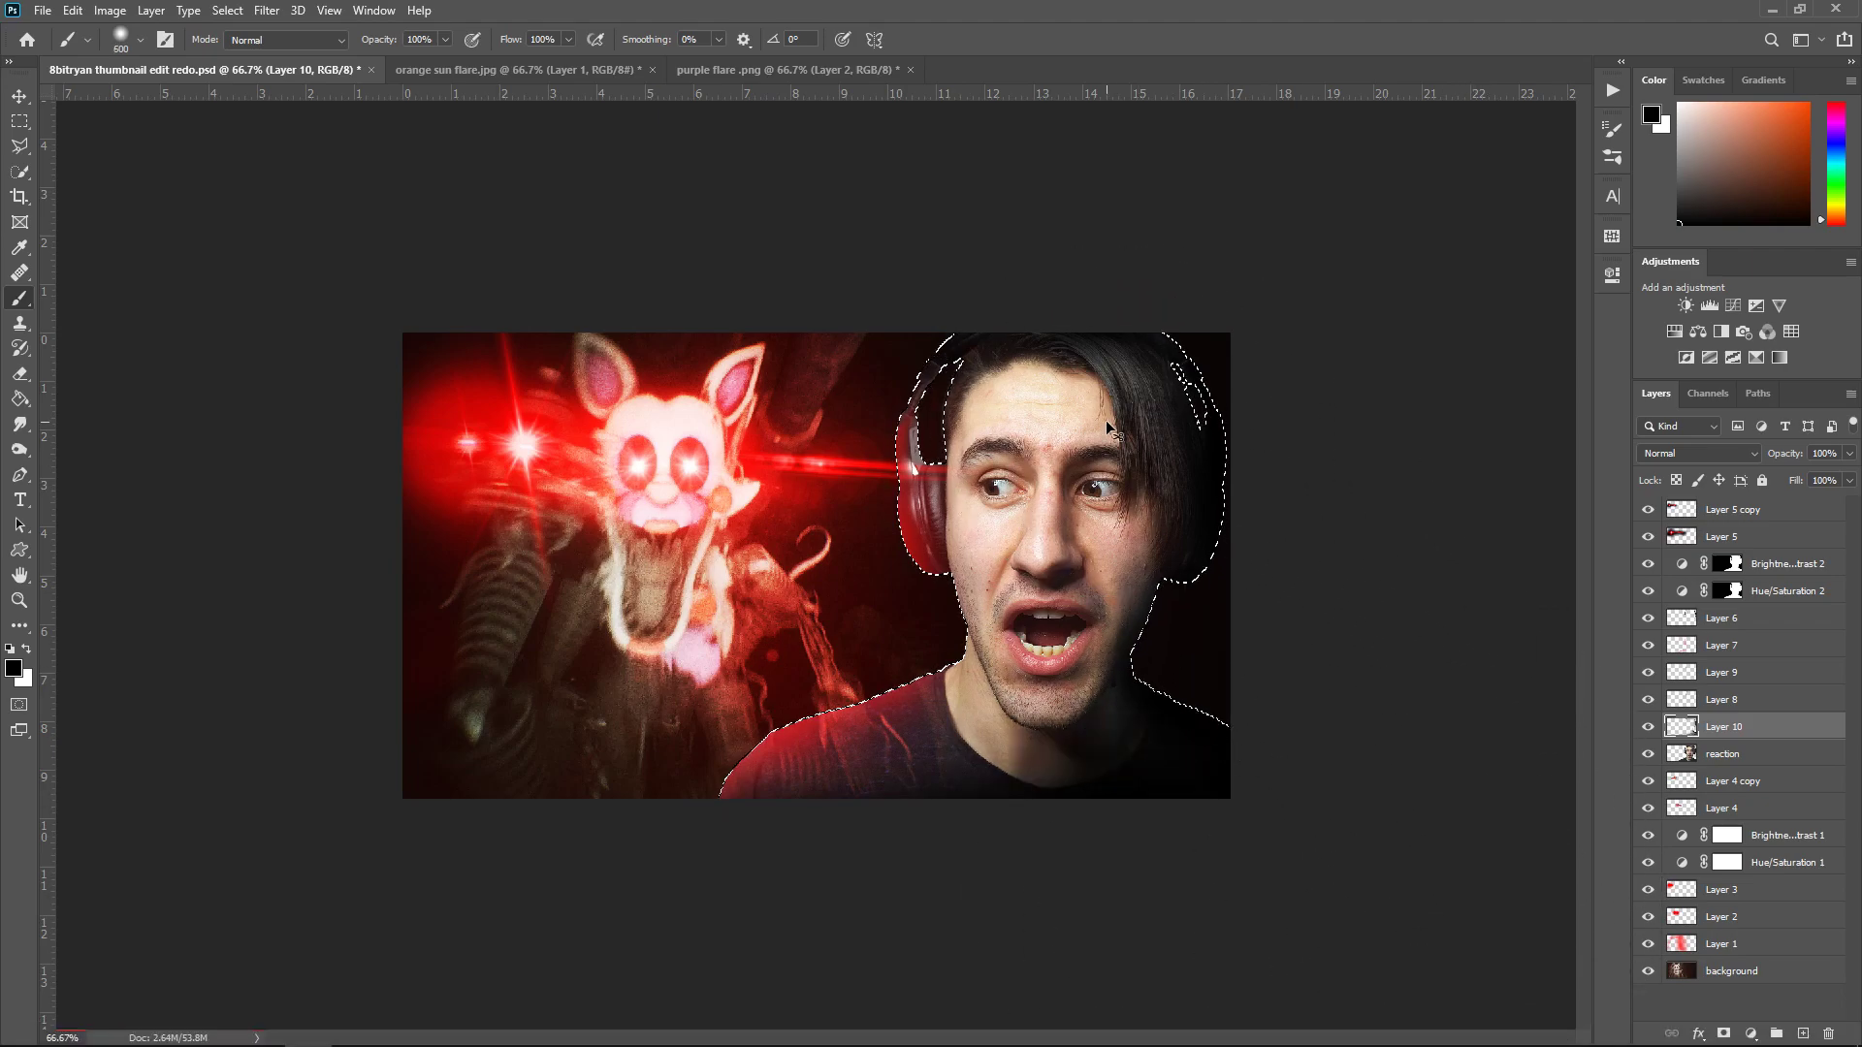
Clear the selection and set the black shadow layer's opacity to 45%
key(ctrl+d)
click(19, 96)
text(45)
key(Return)
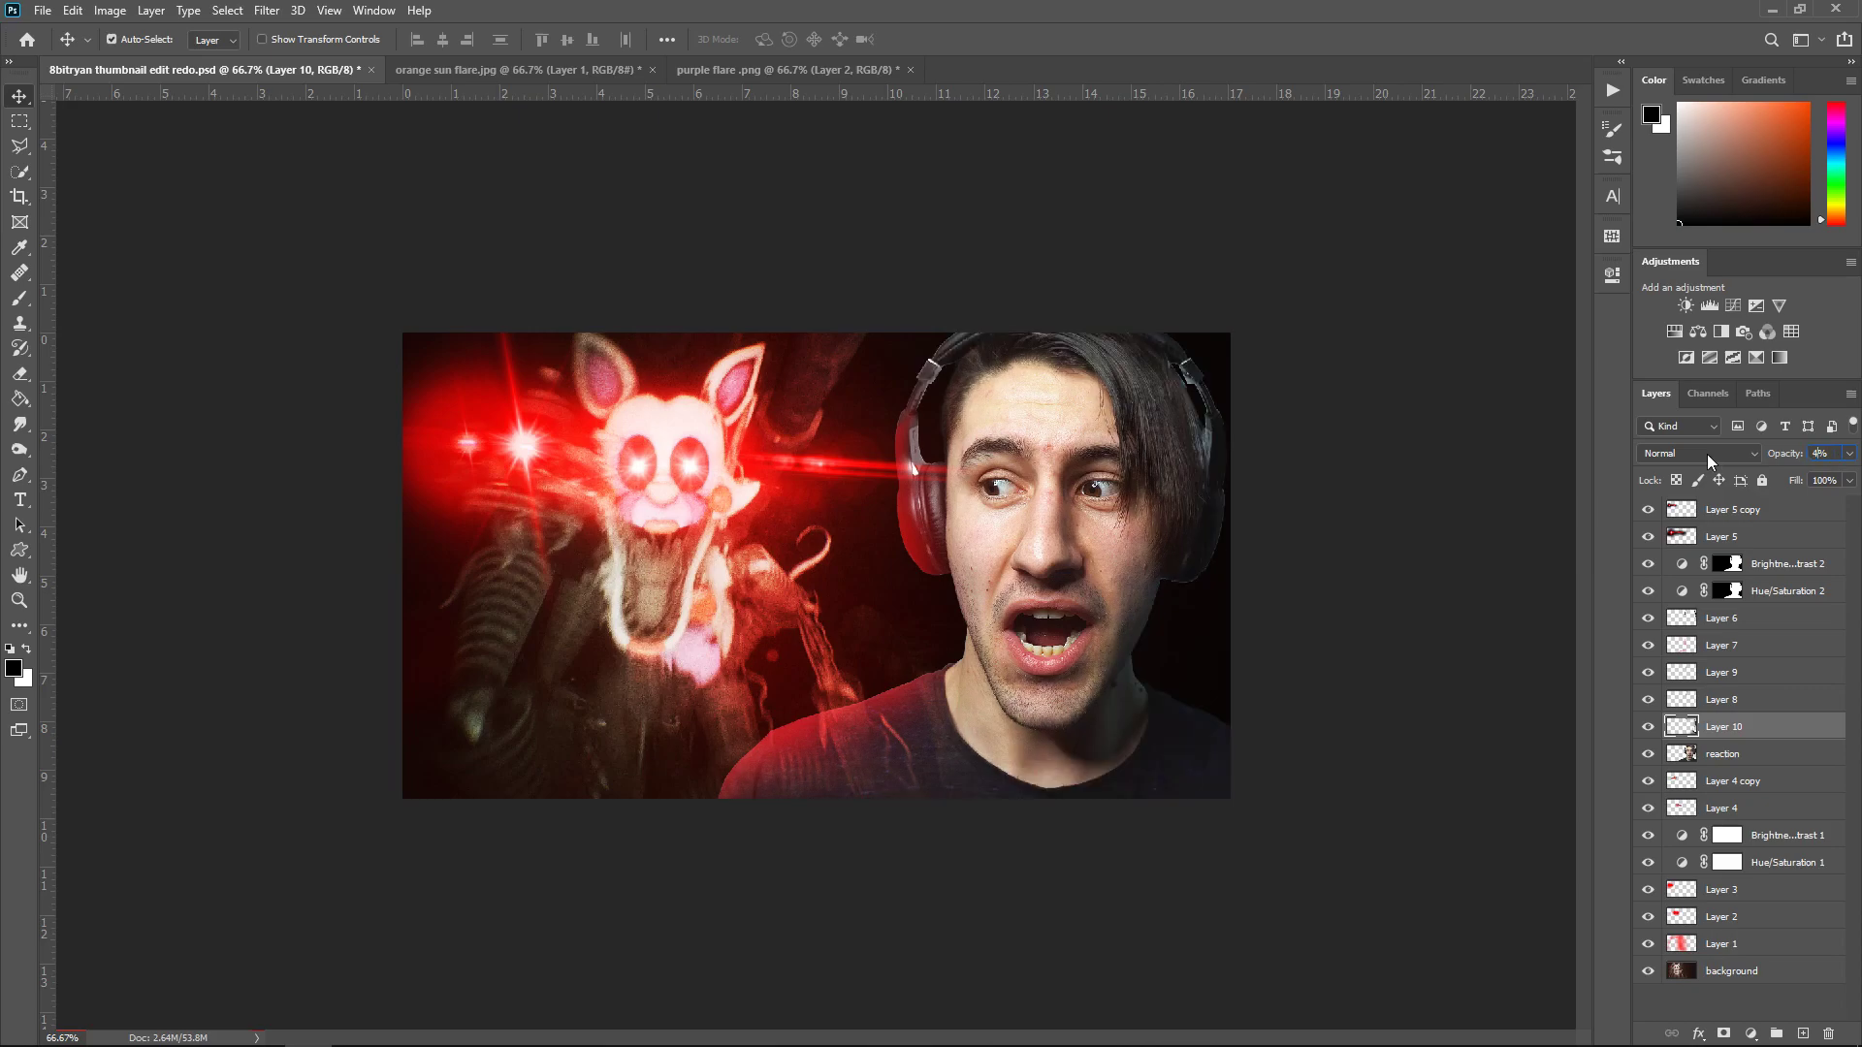
Add a new layer above the reaction layer and darken the far-side headphone and shoulder with a 200 px black brush
click(1753, 755)
click(1806, 1034)
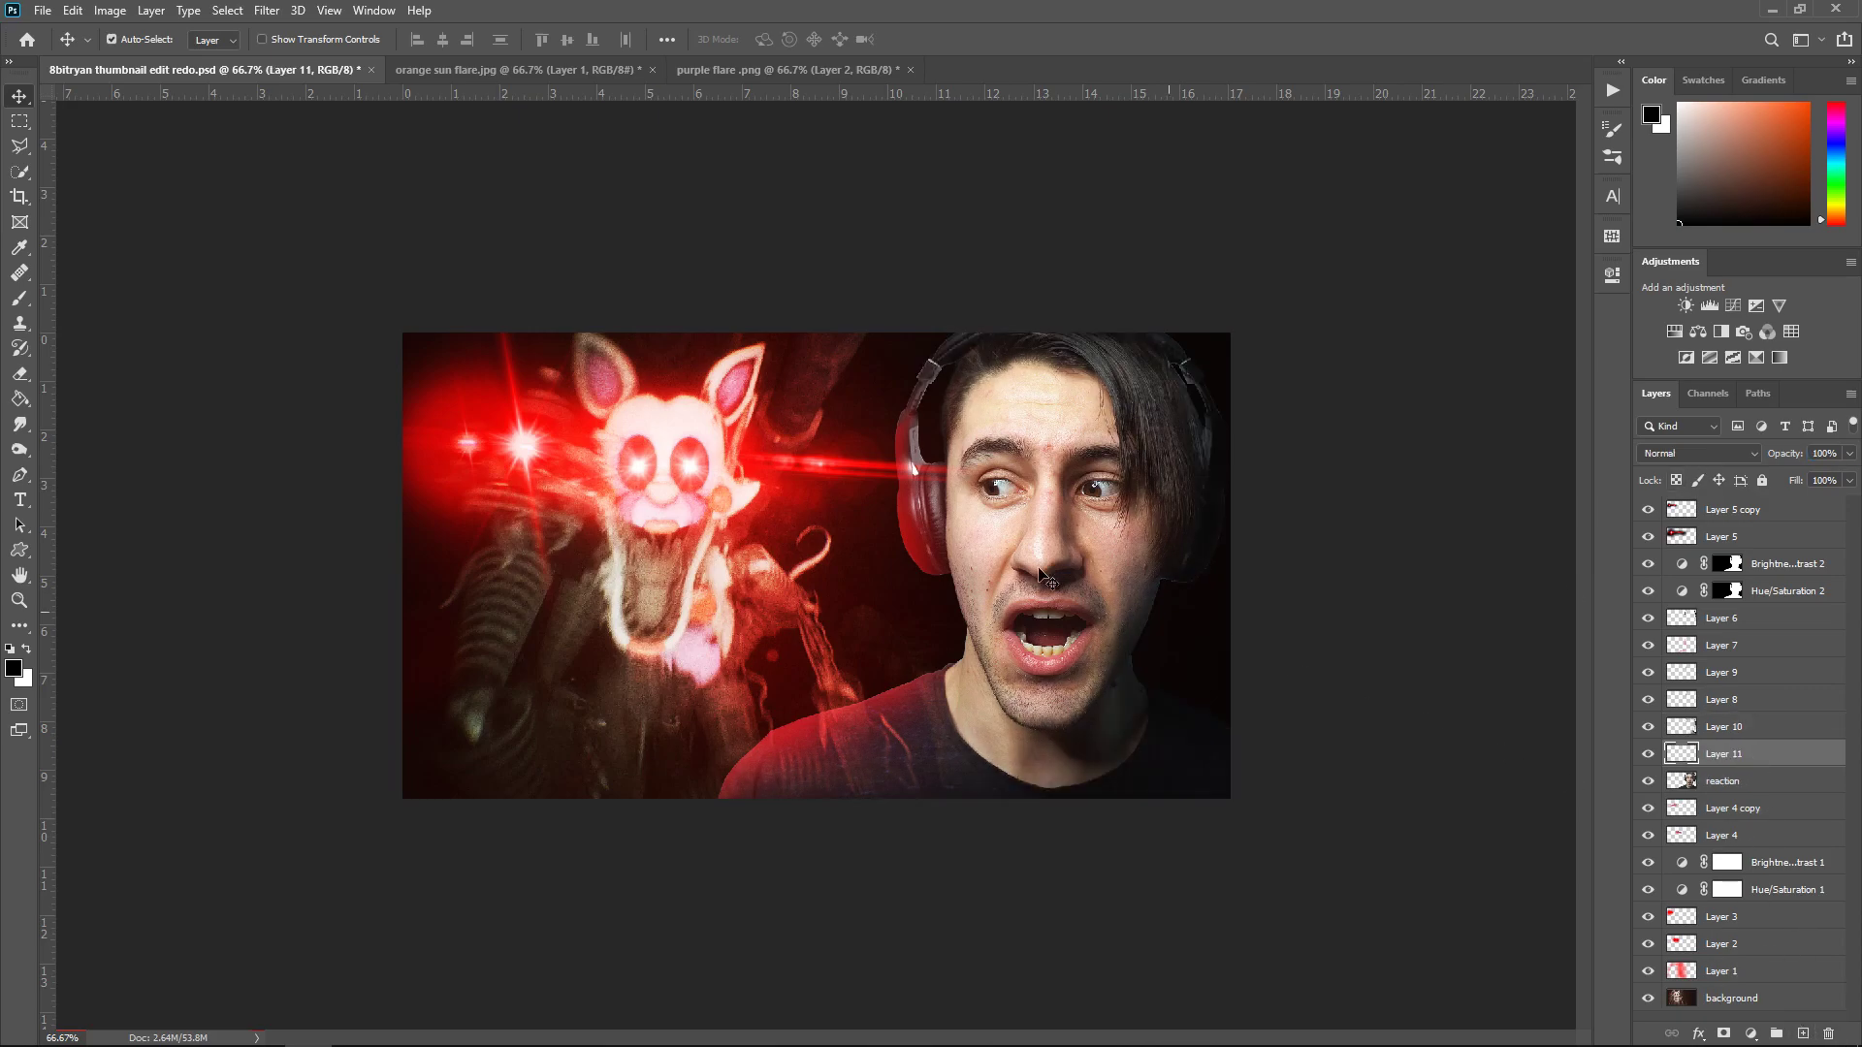
click(20, 297)
key(bracketleft)
key(bracketleft)
key(bracketleft)
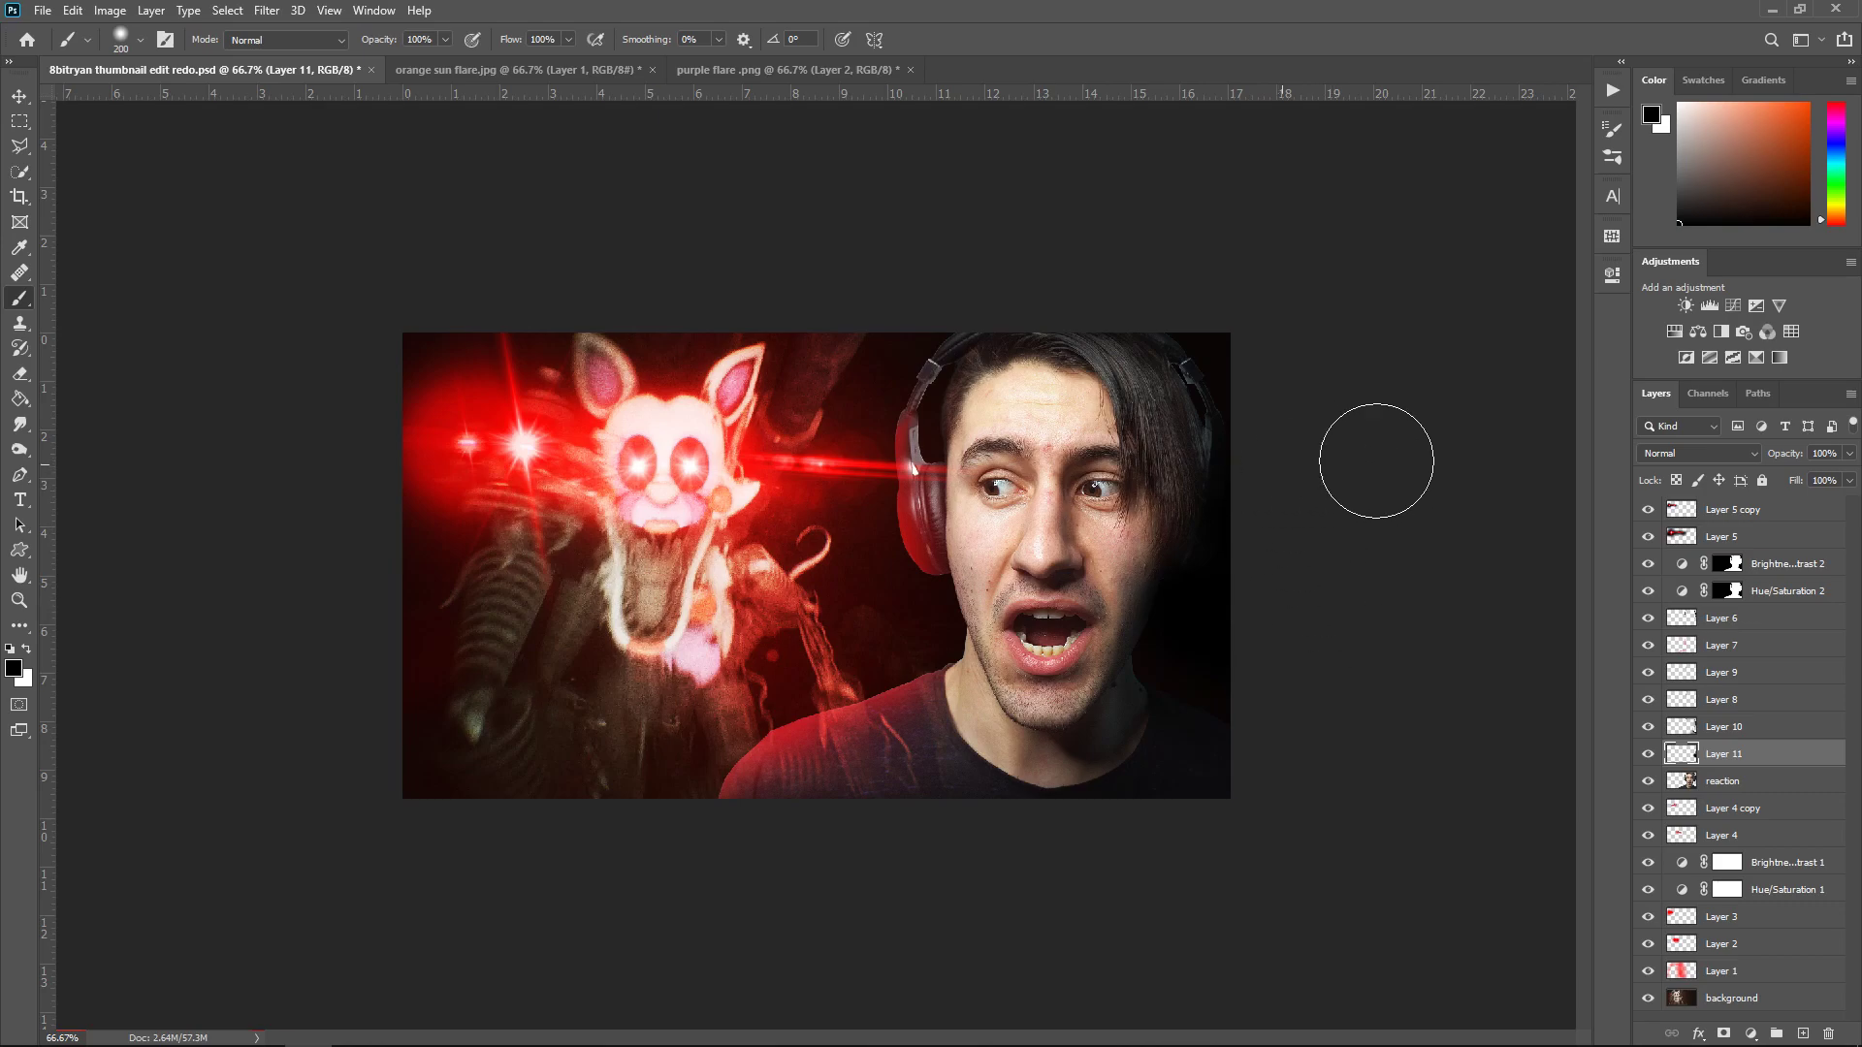
click(1847, 480)
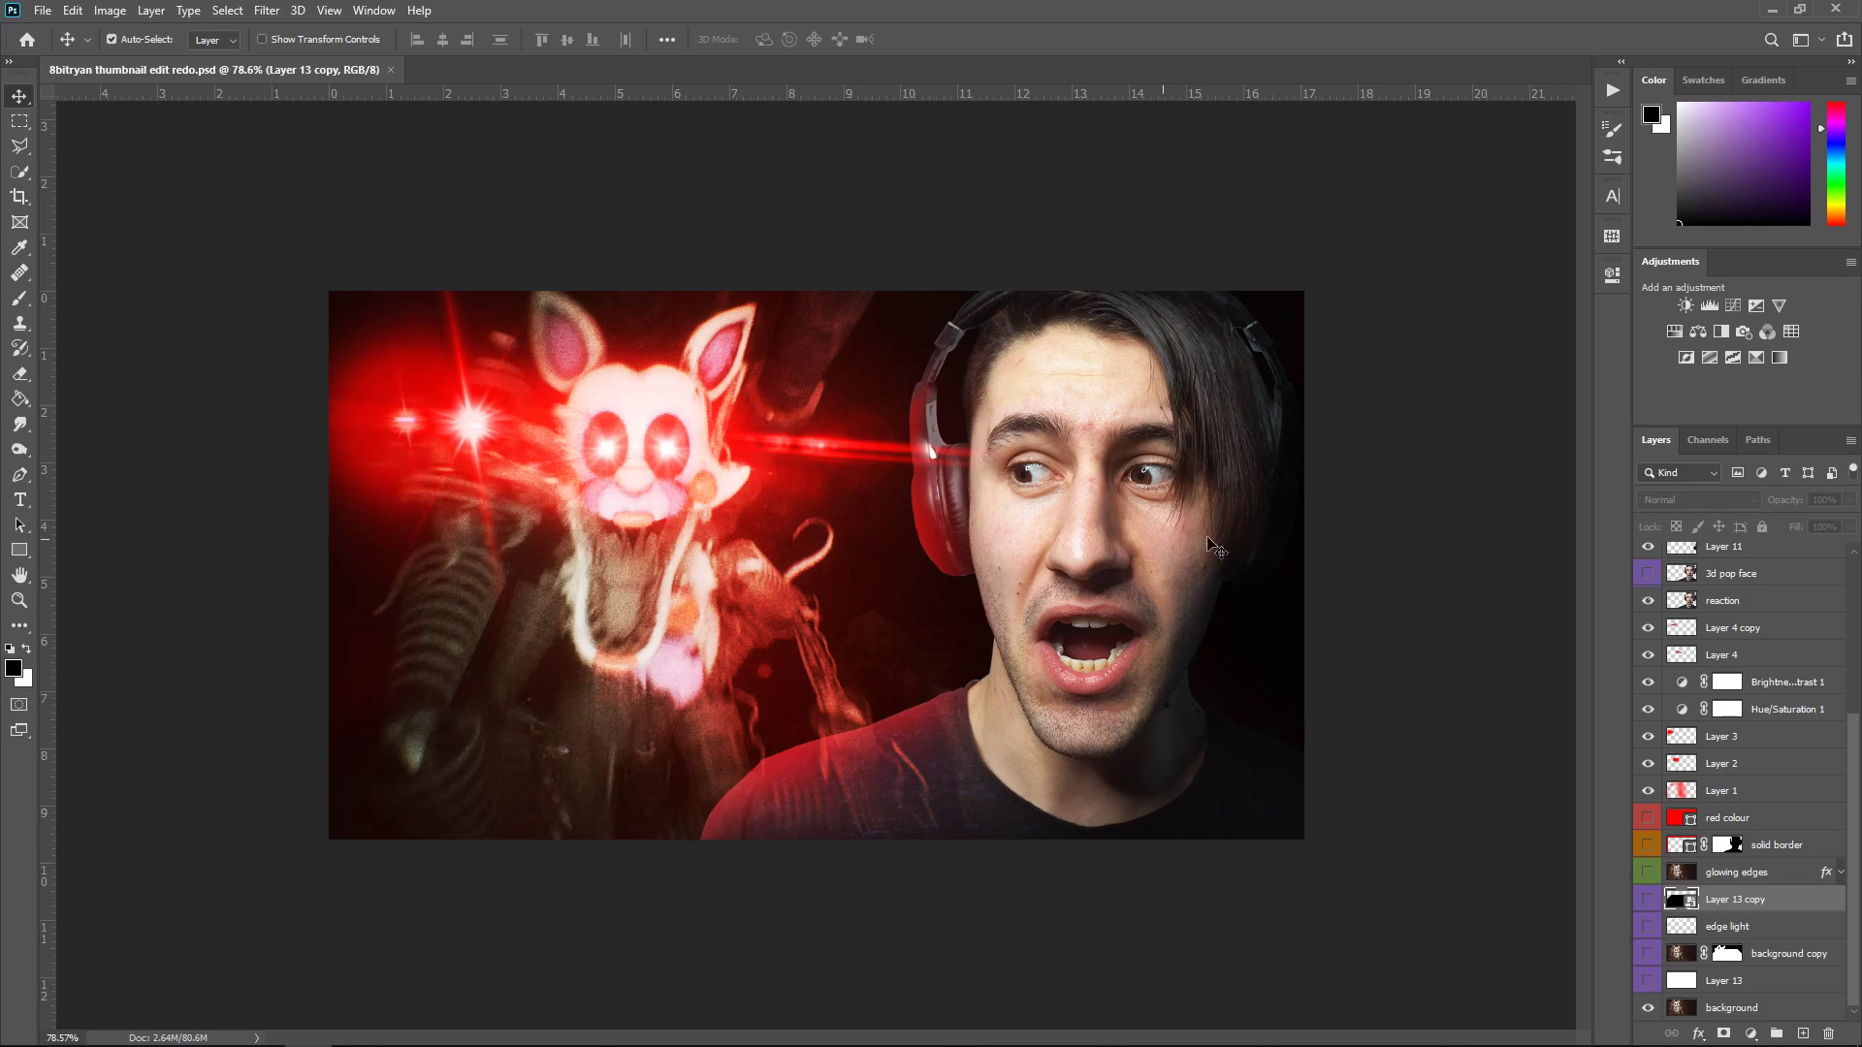
Preview the red colour overlay layer, check its blend settings, and hide it again
click(1648, 817)
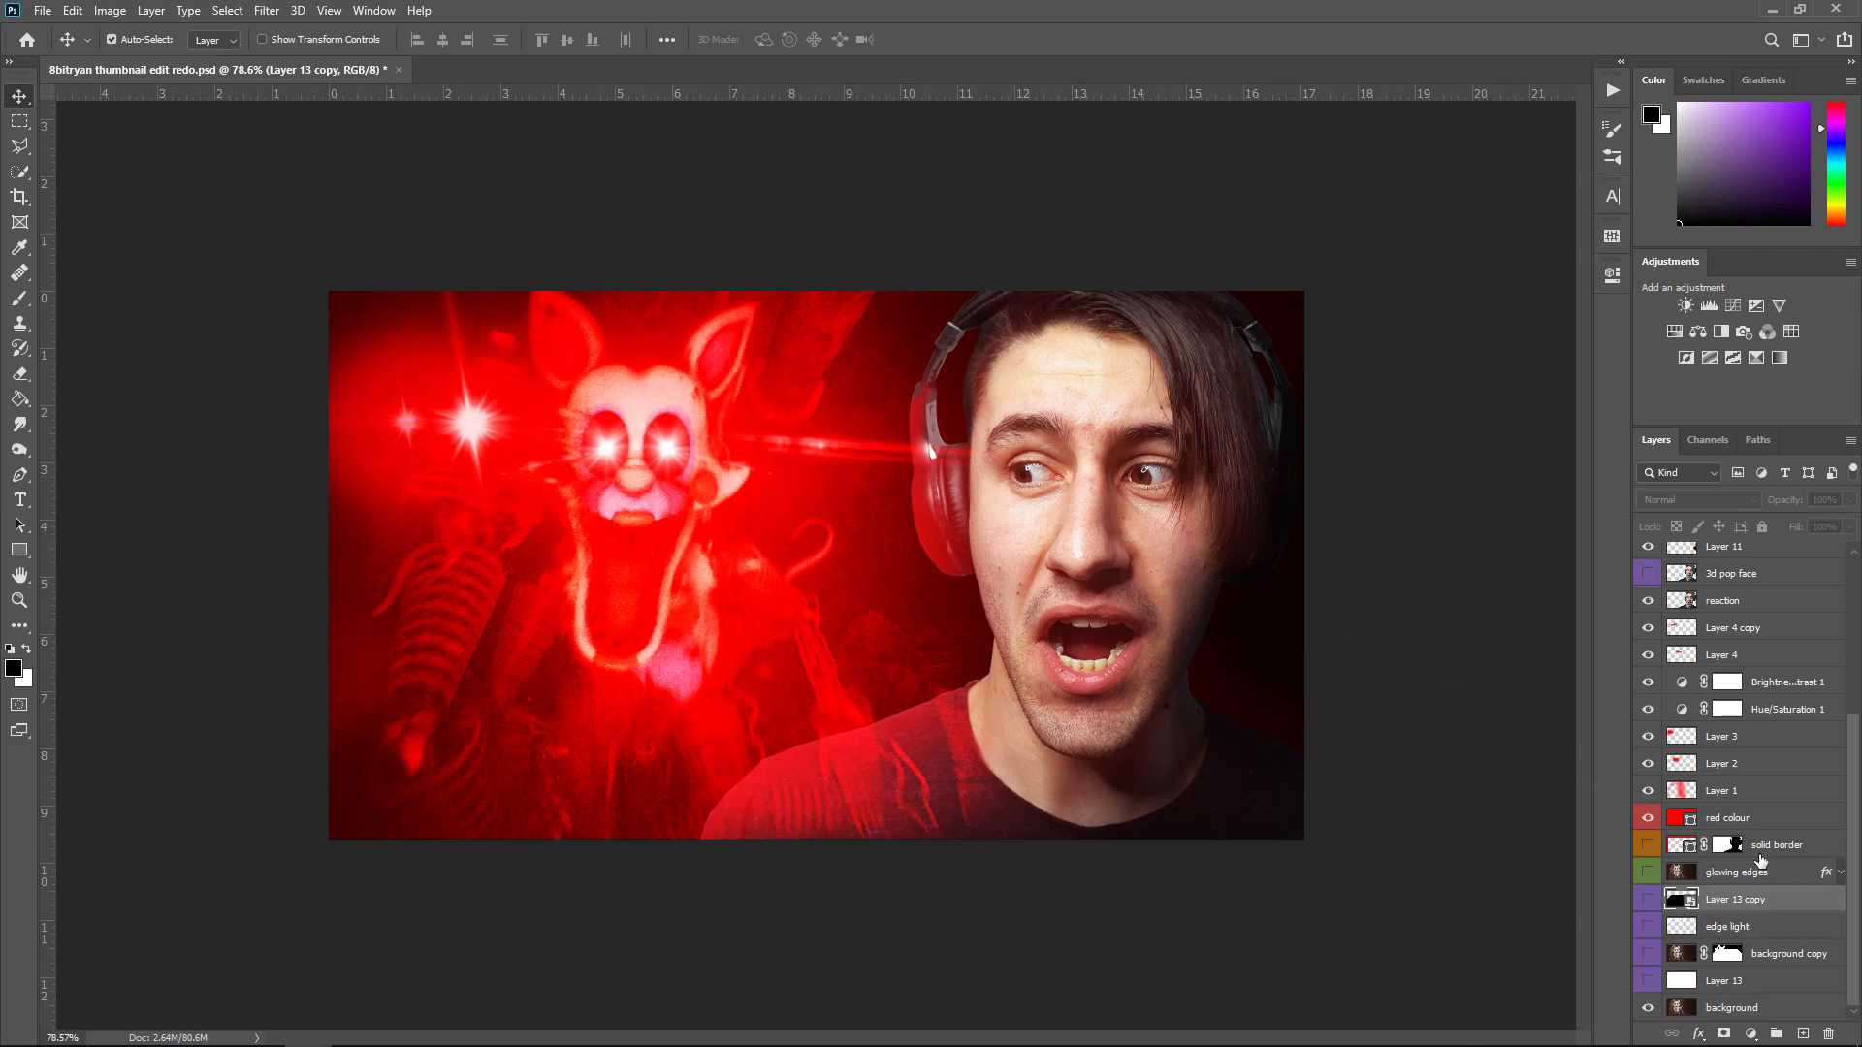
click(1747, 822)
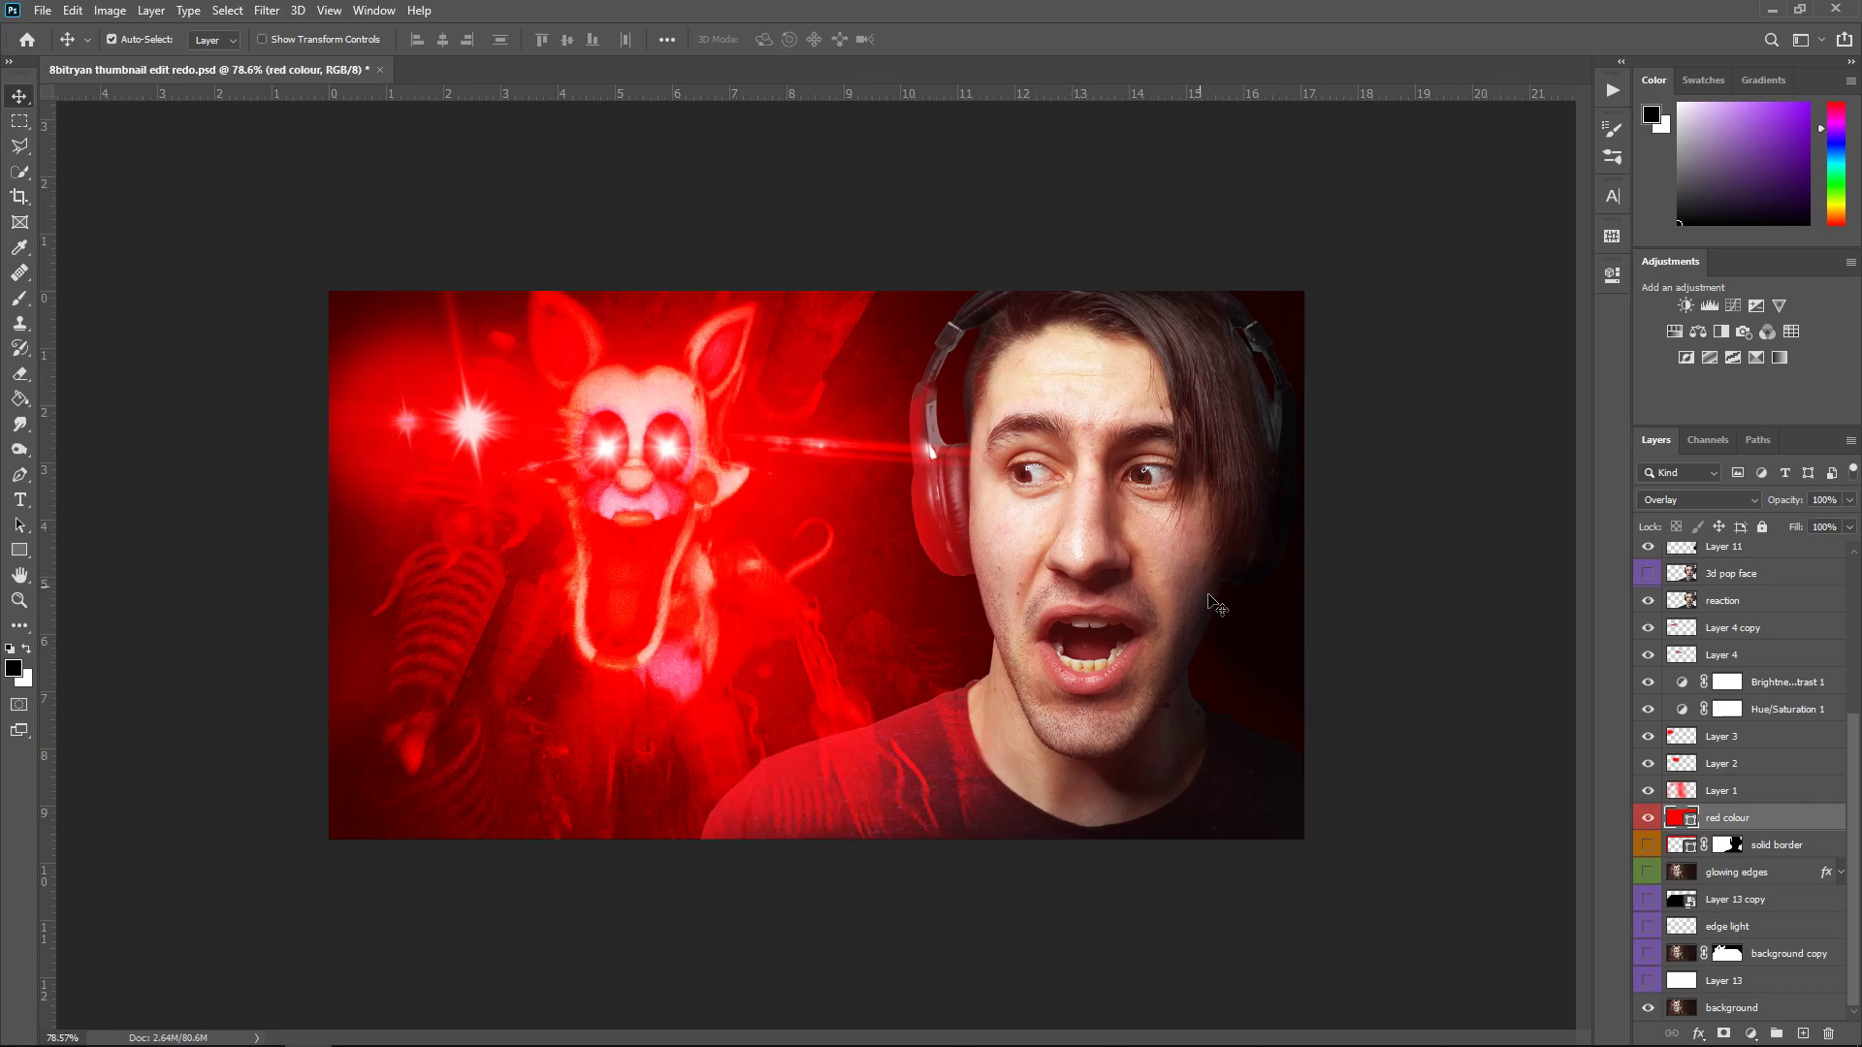
click(1648, 818)
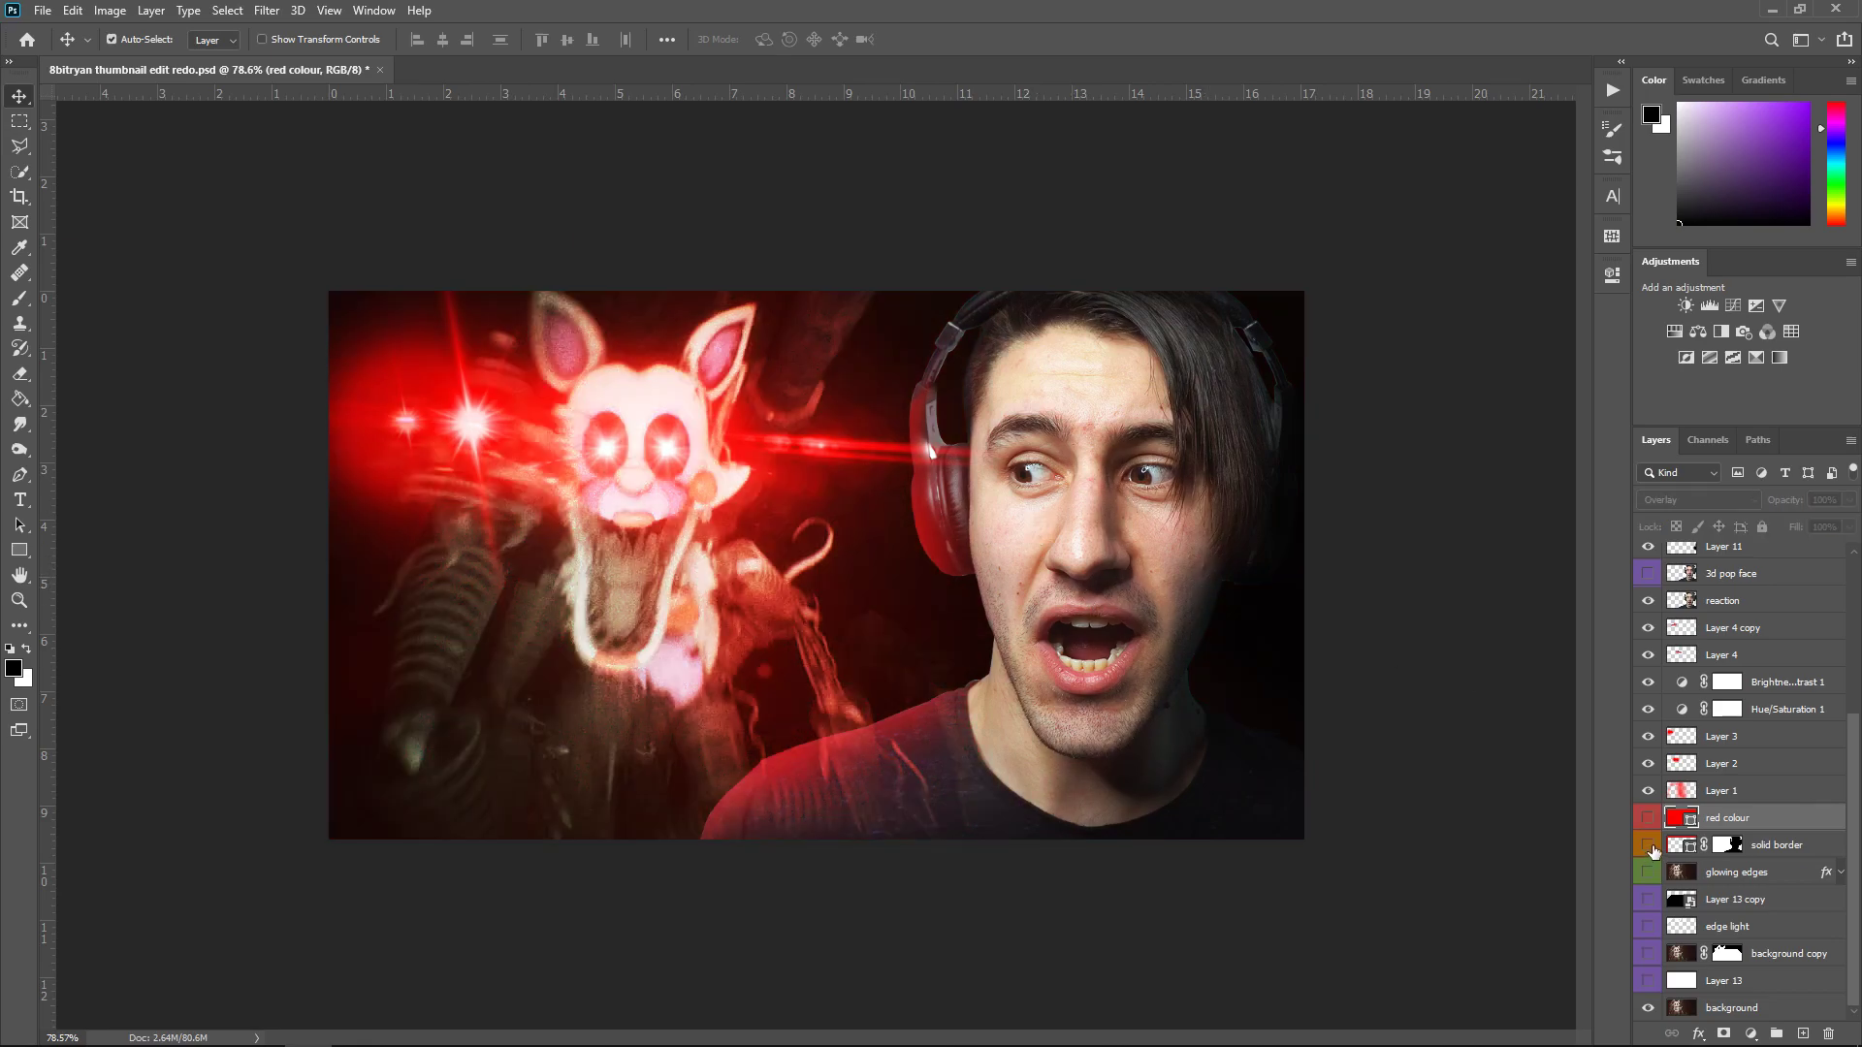
Show the solid border layer around the thumbnail and select its layer mask
click(1648, 844)
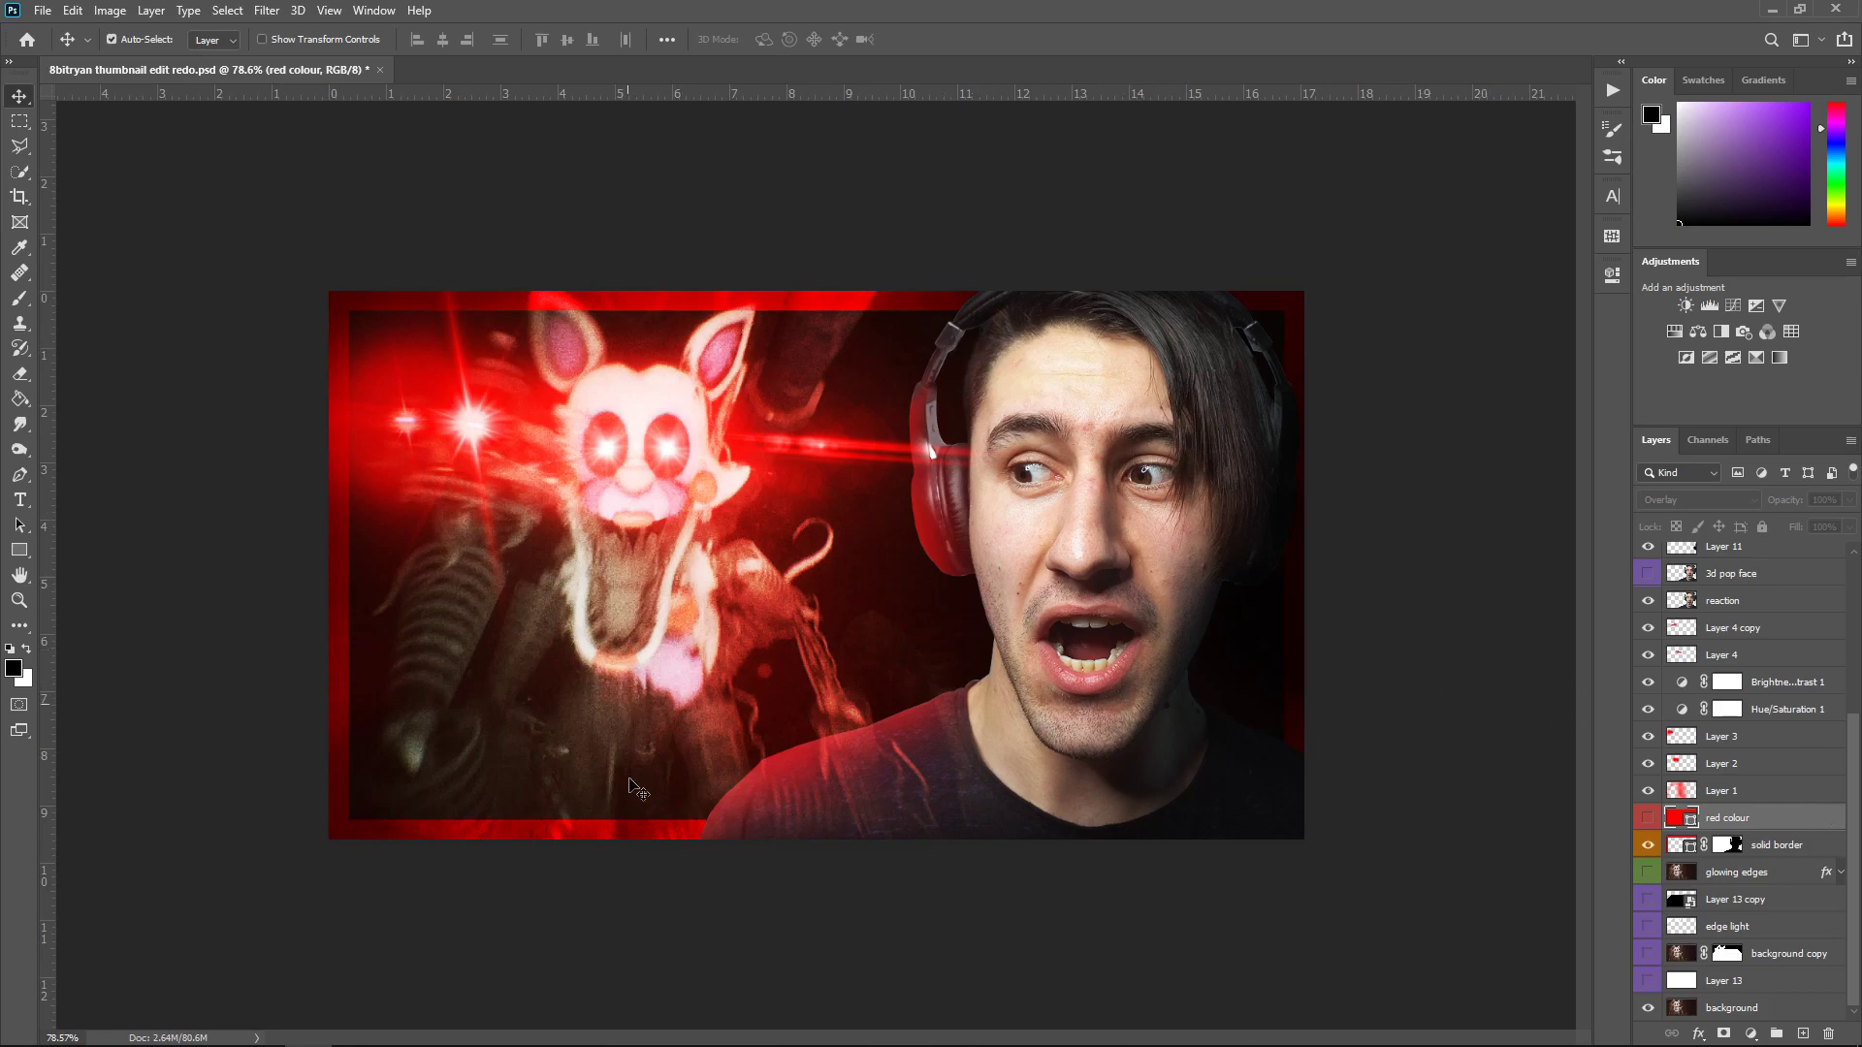
click(1732, 846)
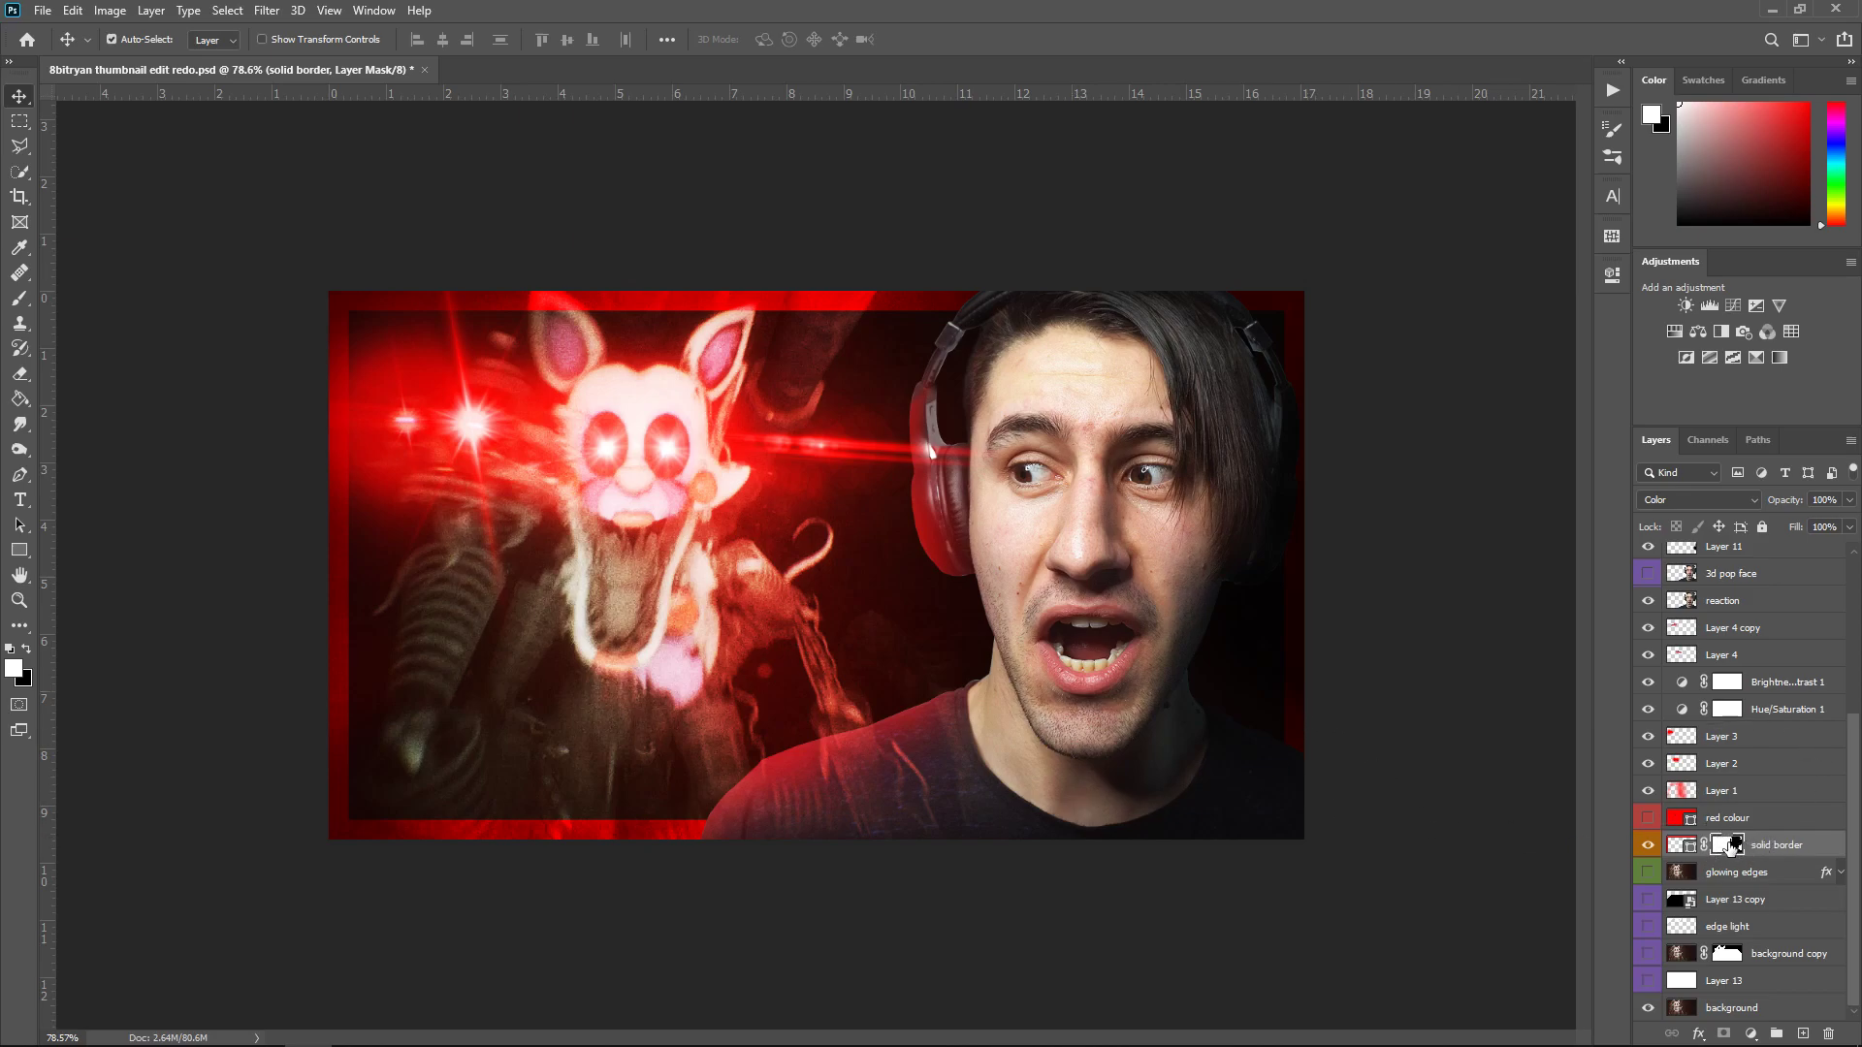
Replace the solid border's layer mask with an inverted mask made from the reaction layer's outline, and hide the border layer
key(alt+BackSpace)
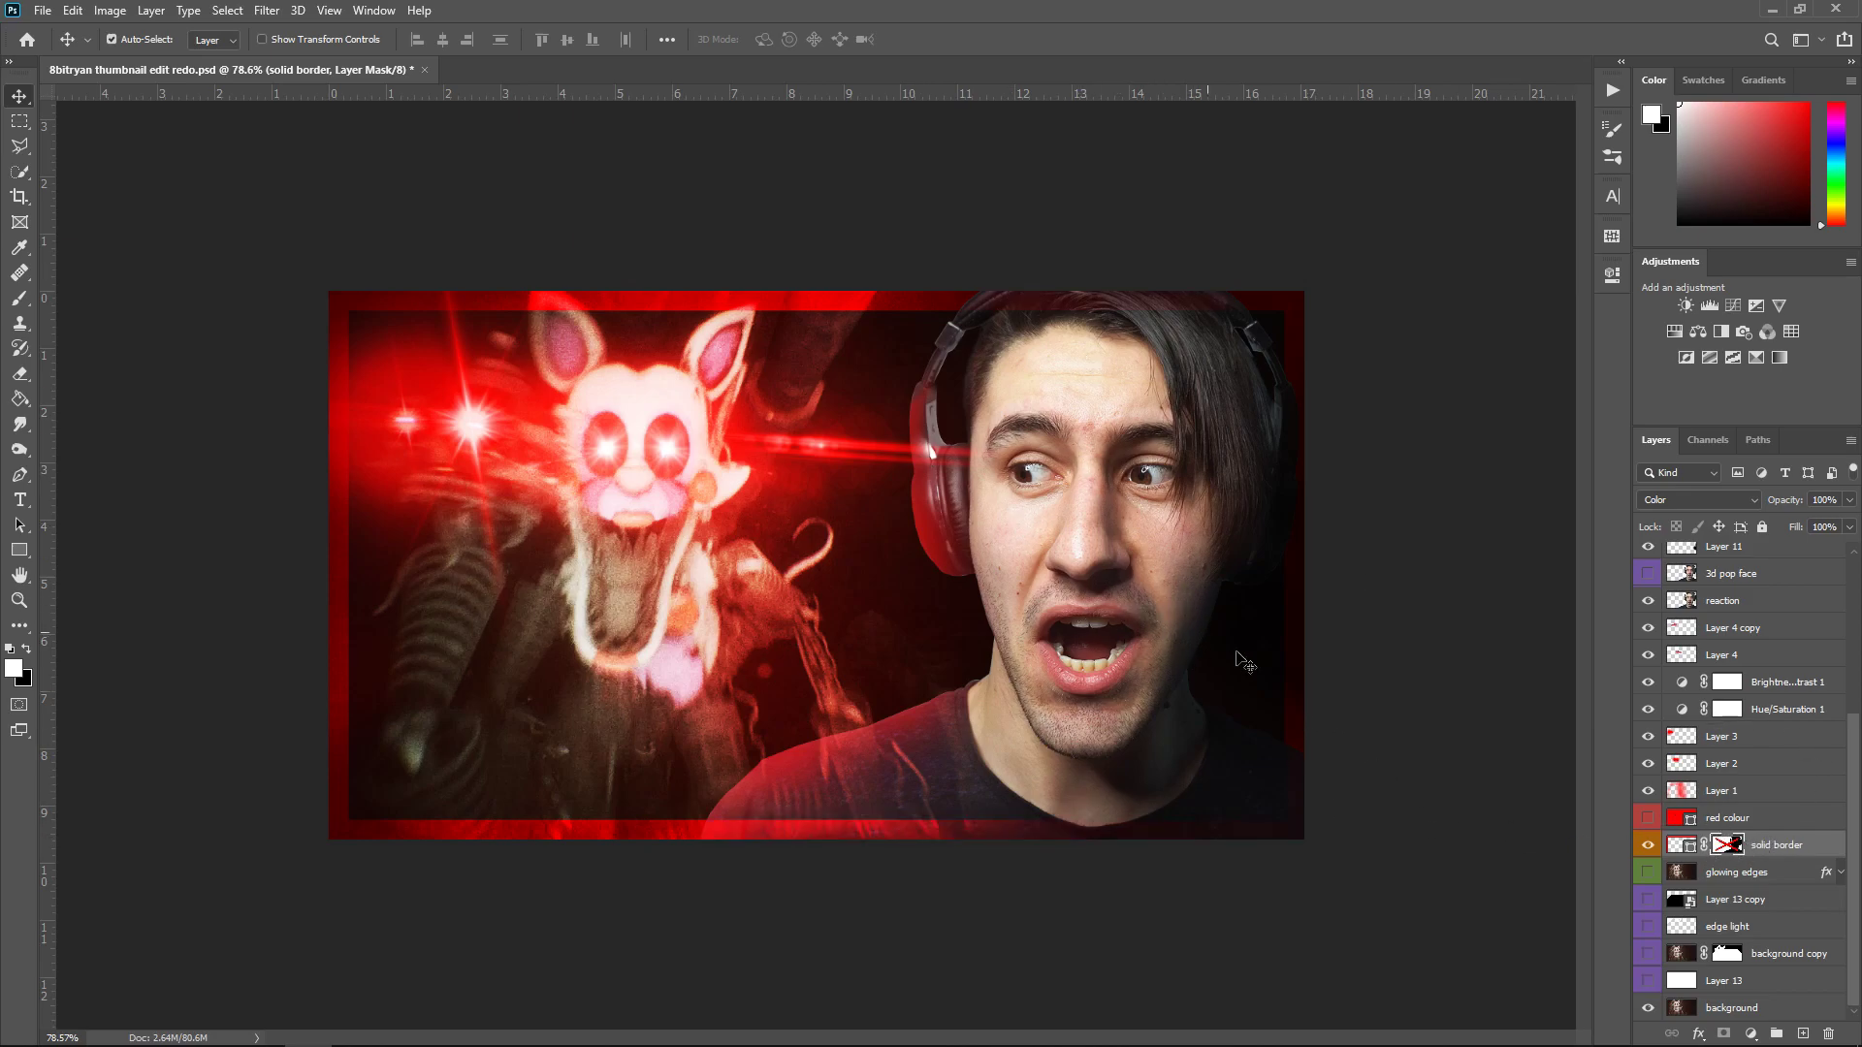
key(Delete)
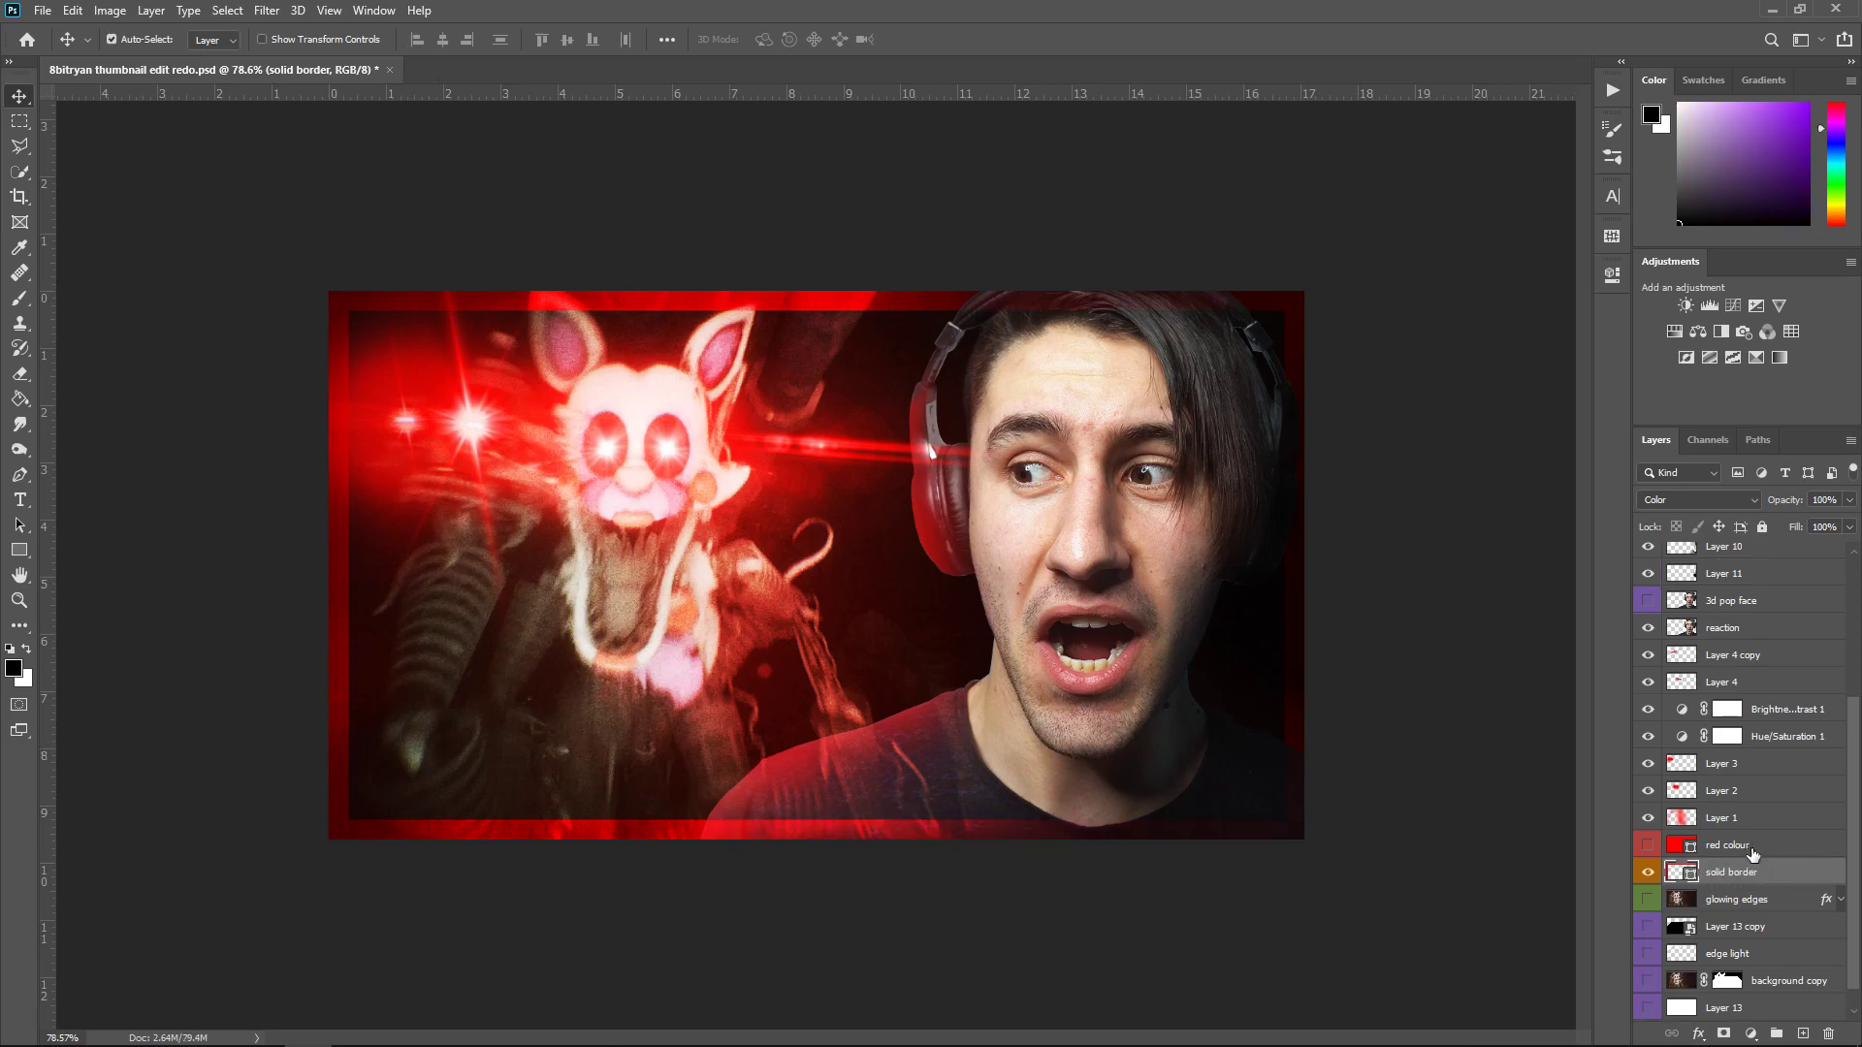
ctrl+click(1686, 633)
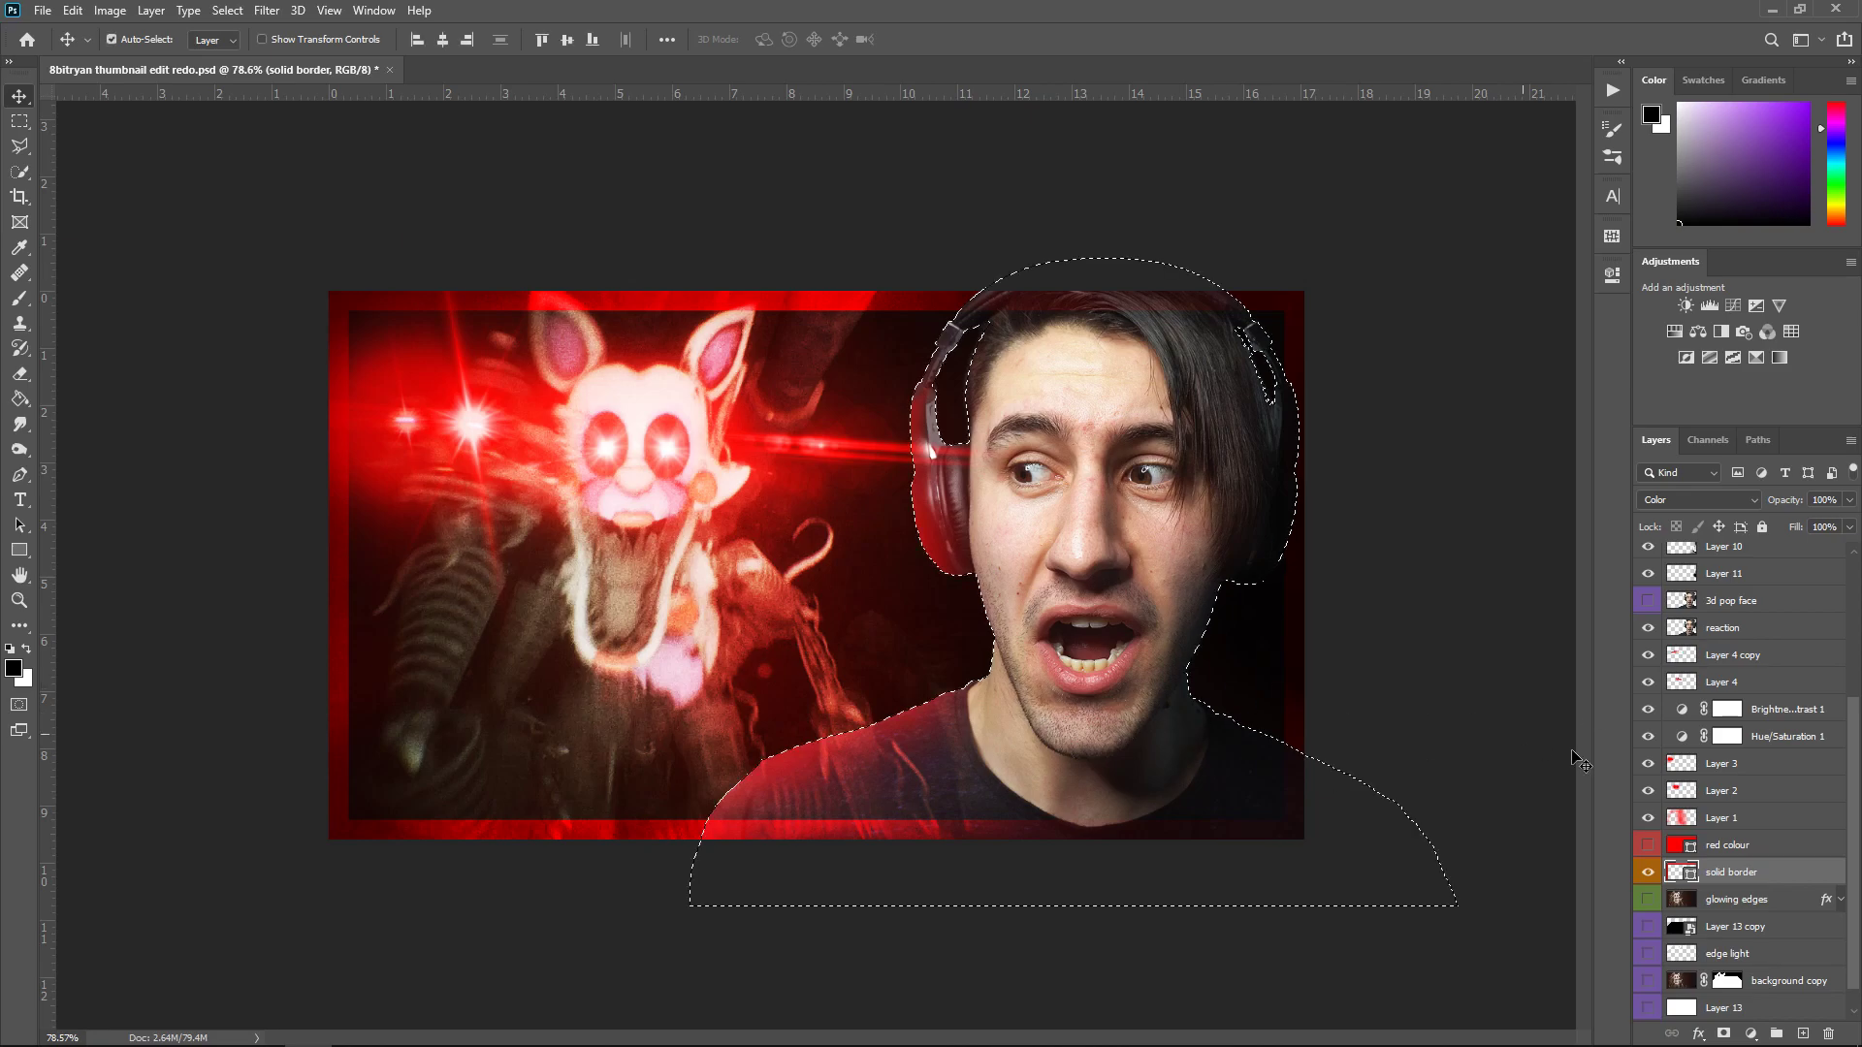
click(1728, 1034)
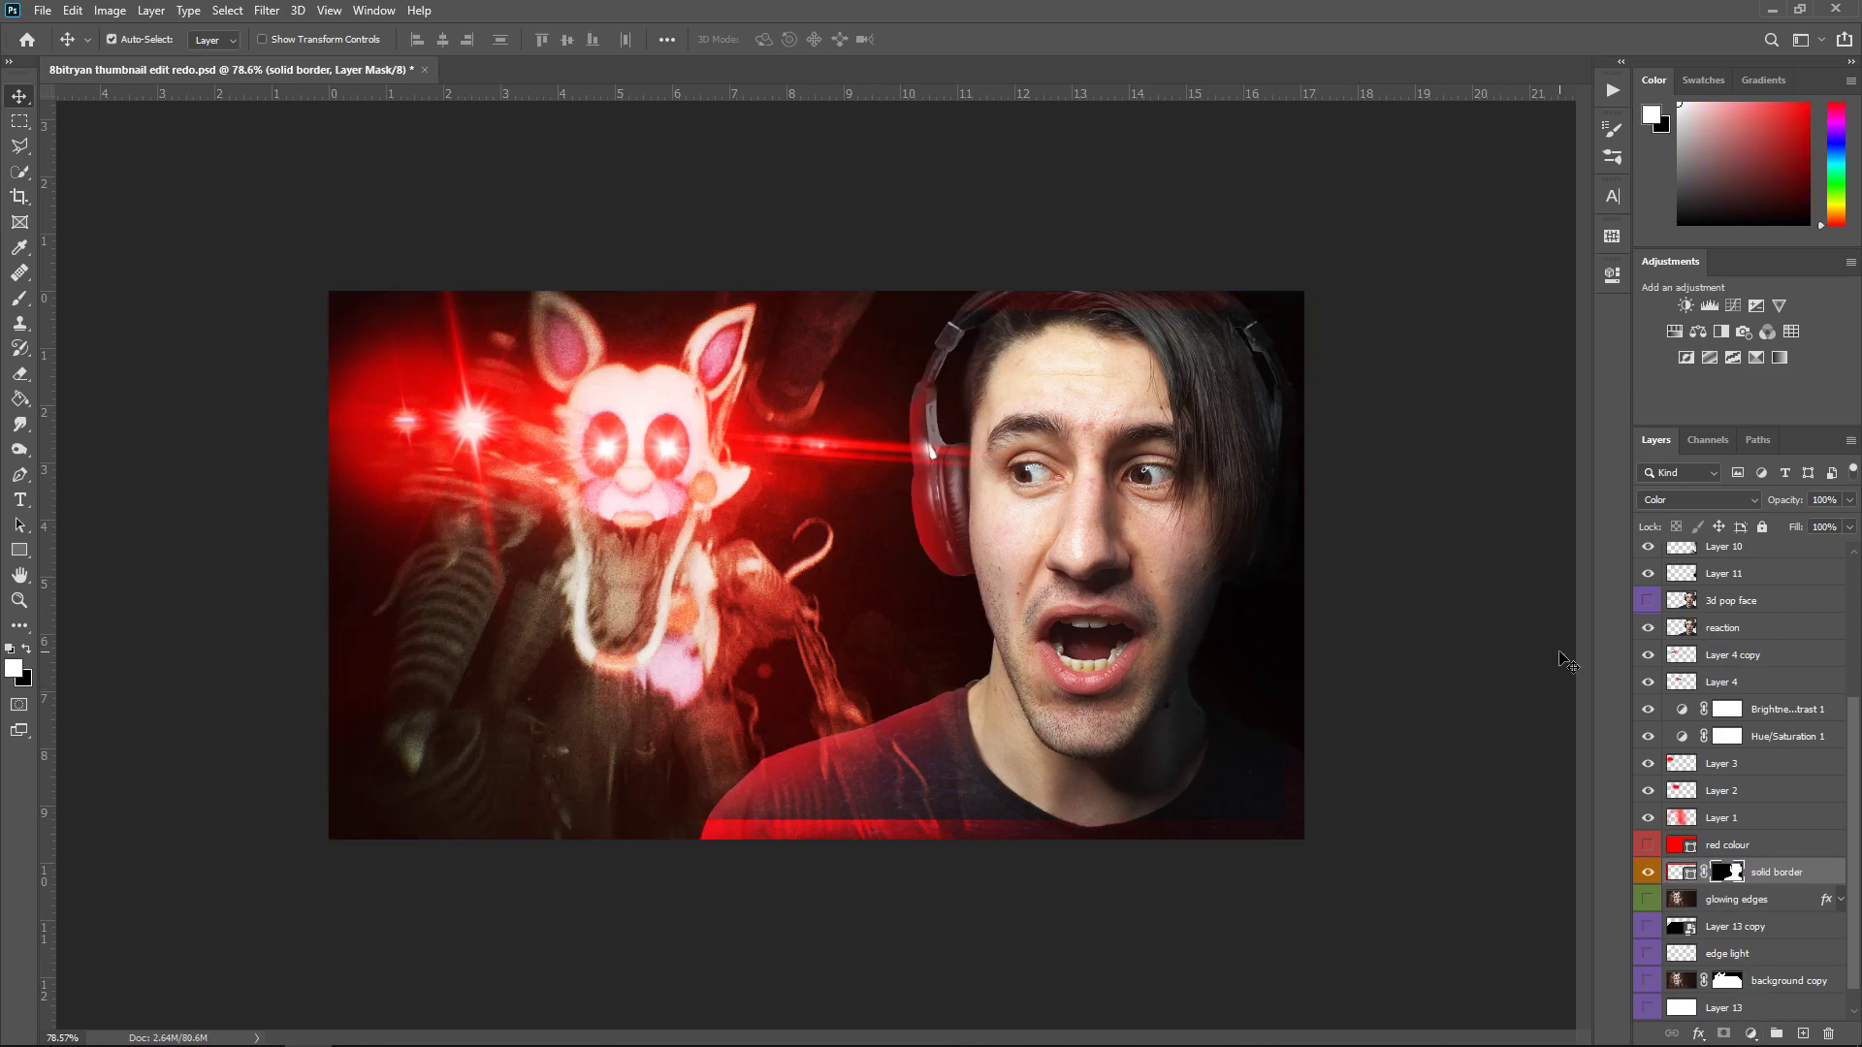
key(ctrl+i)
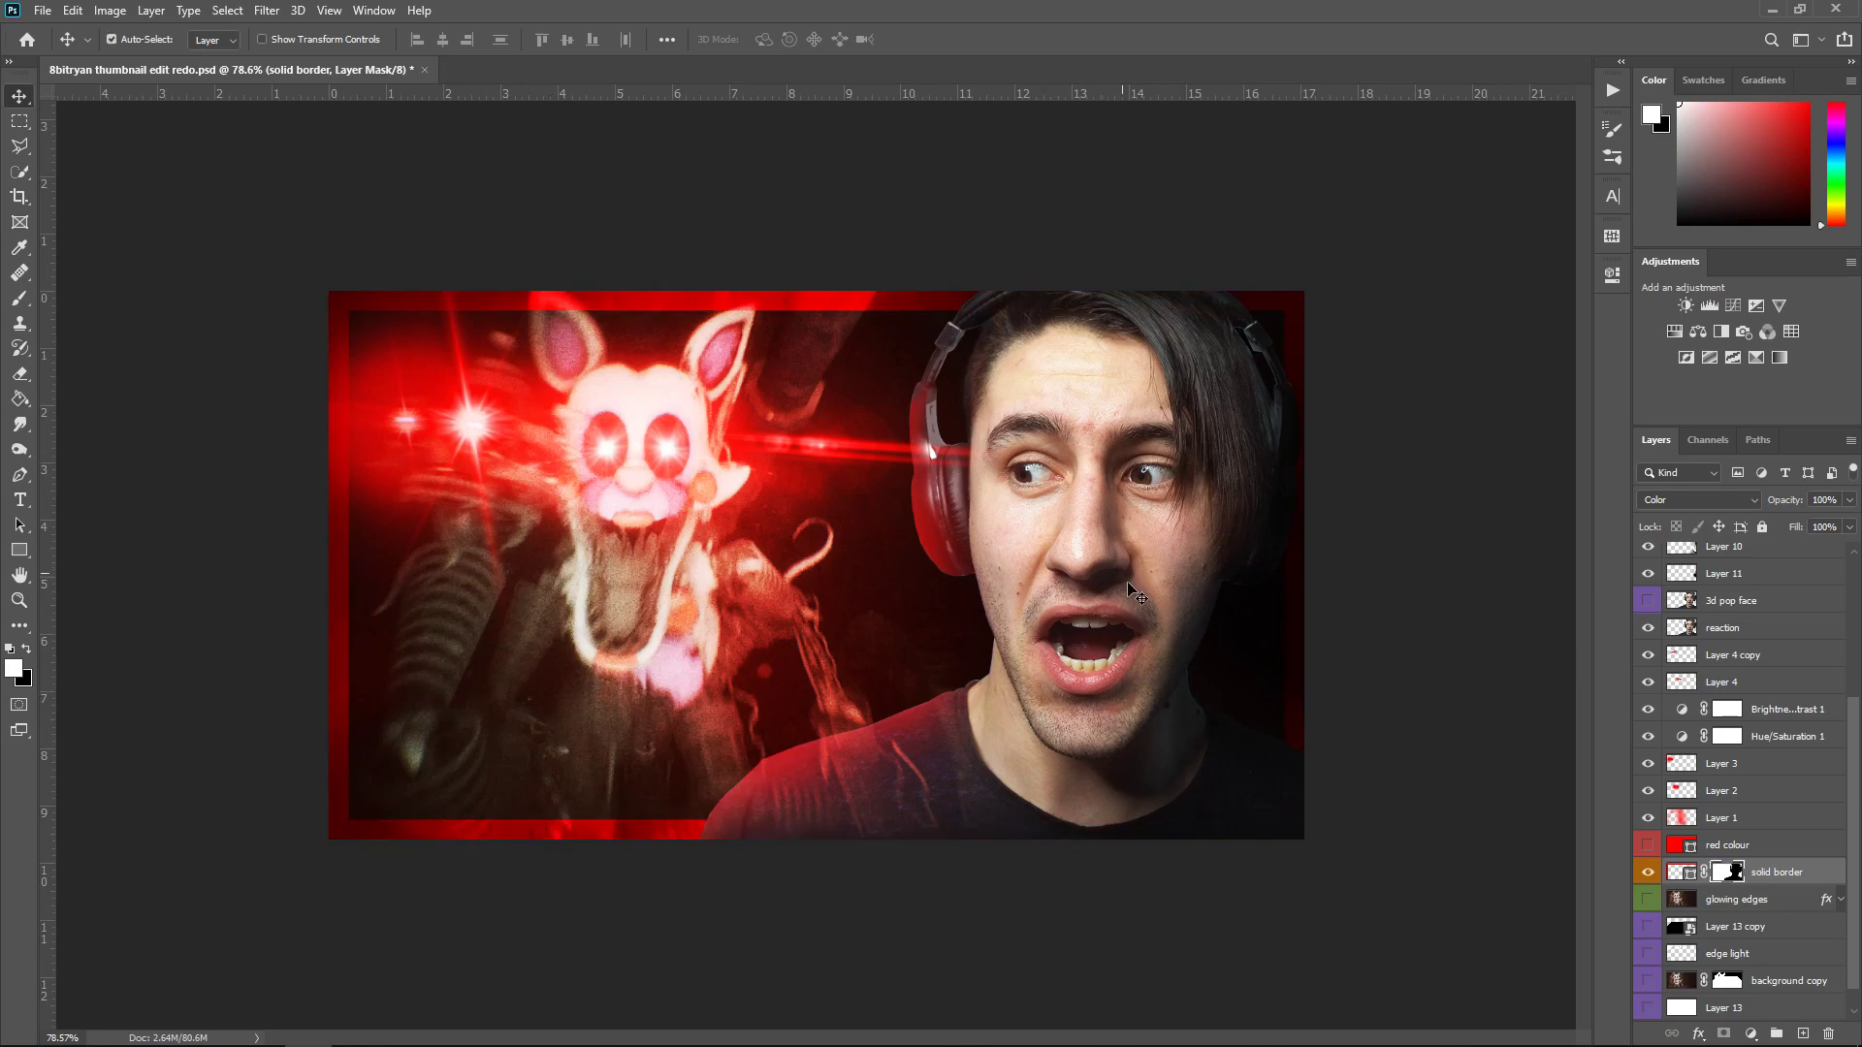
click(1648, 872)
Show the glowing edges layer and examine its Inner Glow settings without changing them
click(1683, 902)
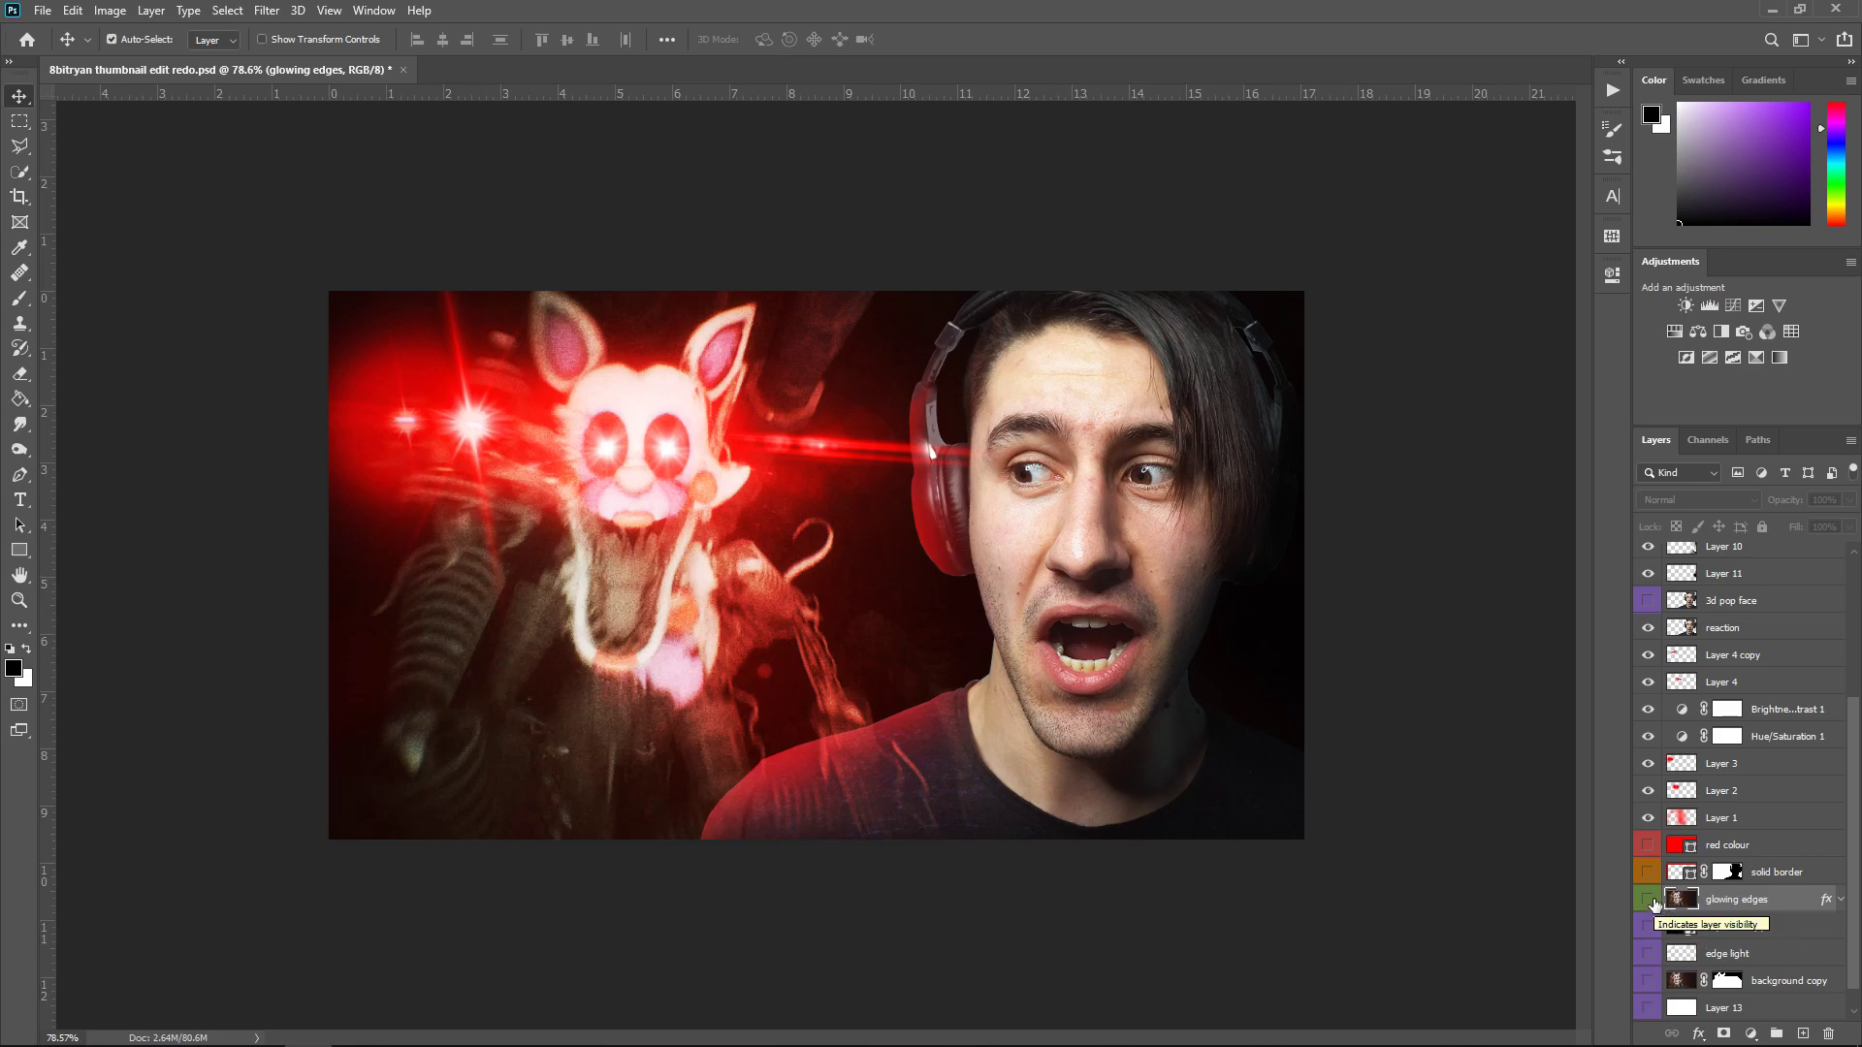
click(1652, 901)
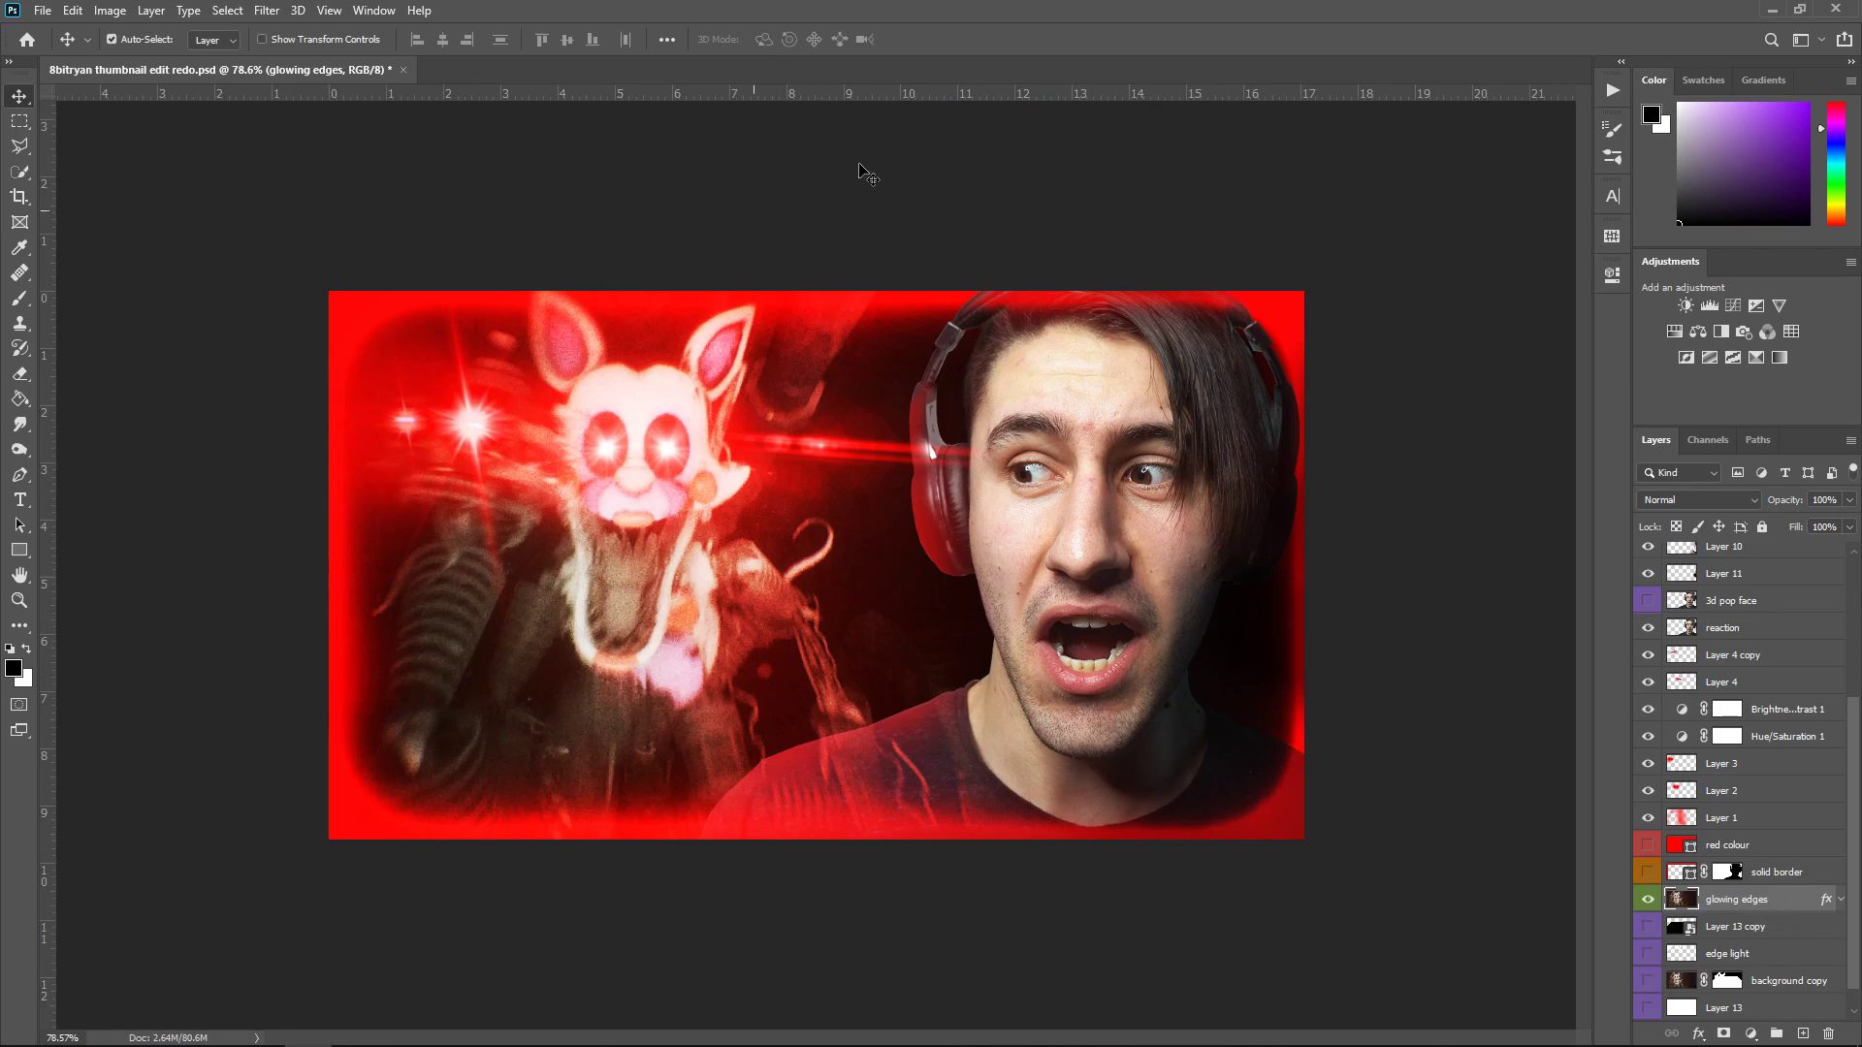
right_click(1781, 905)
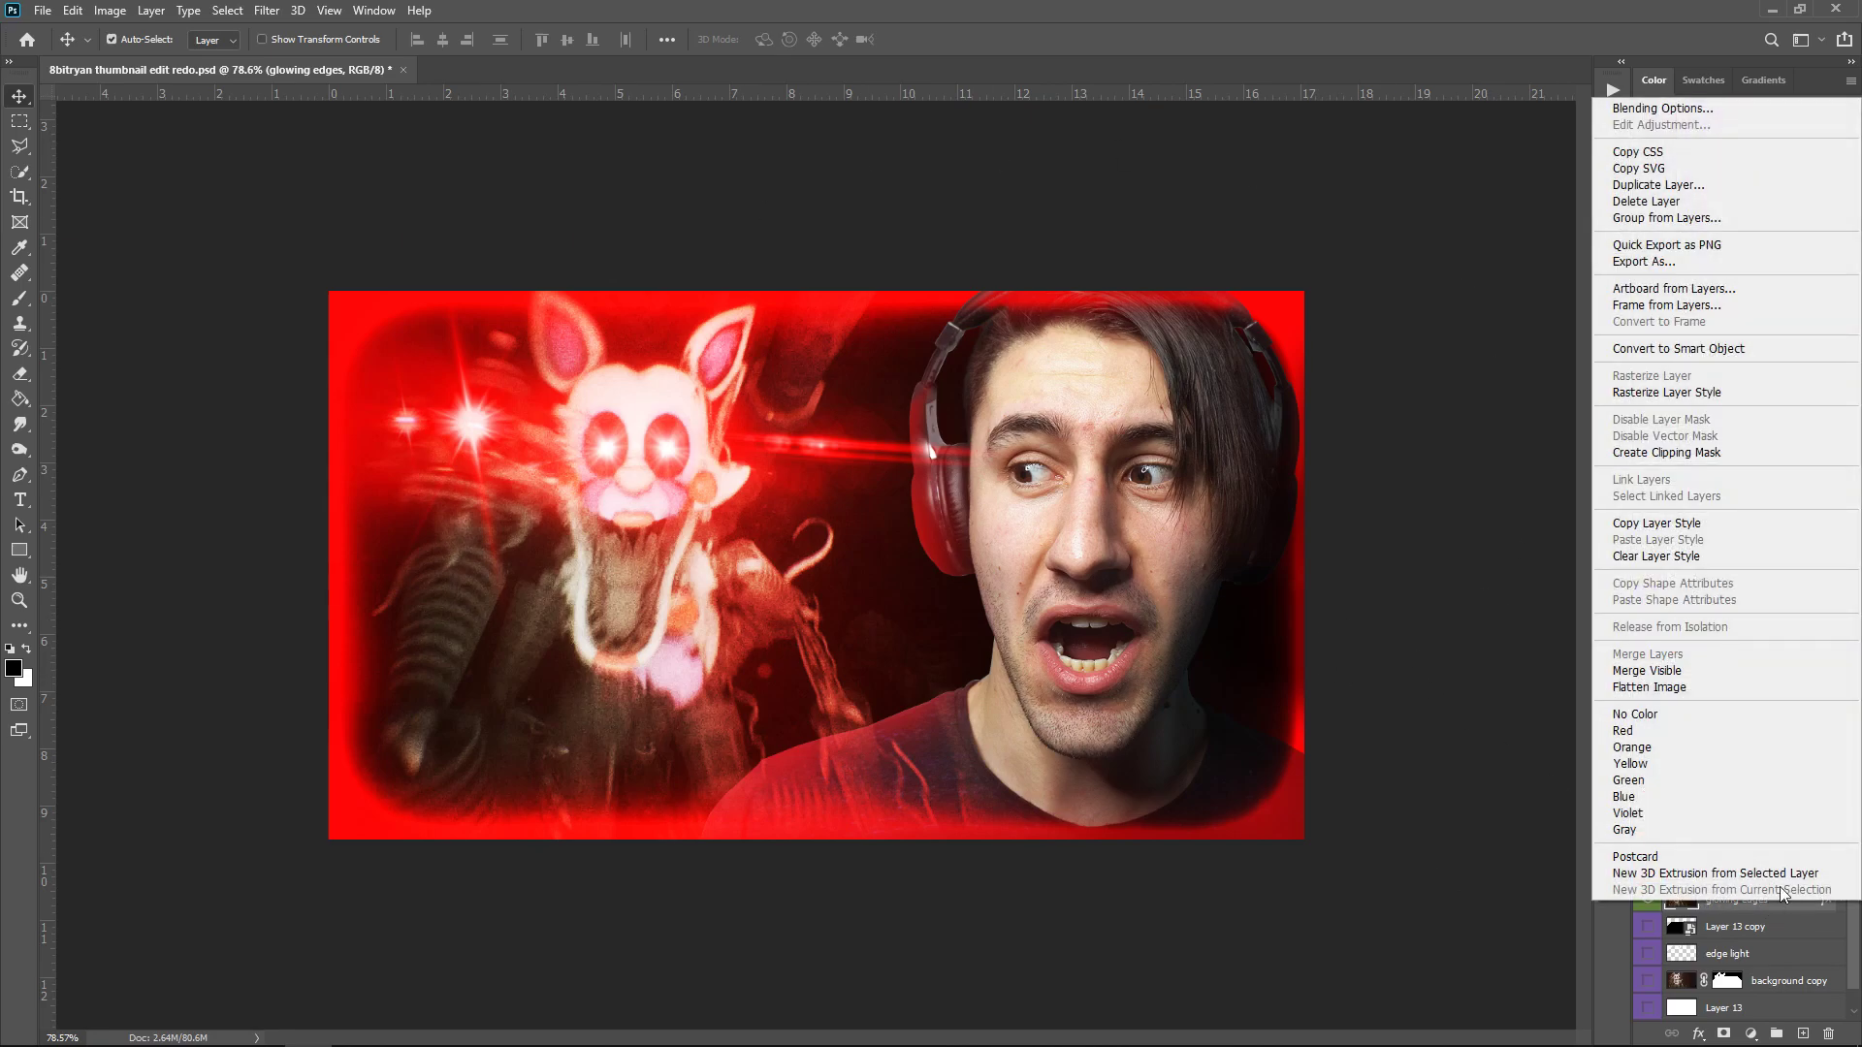
click(1654, 109)
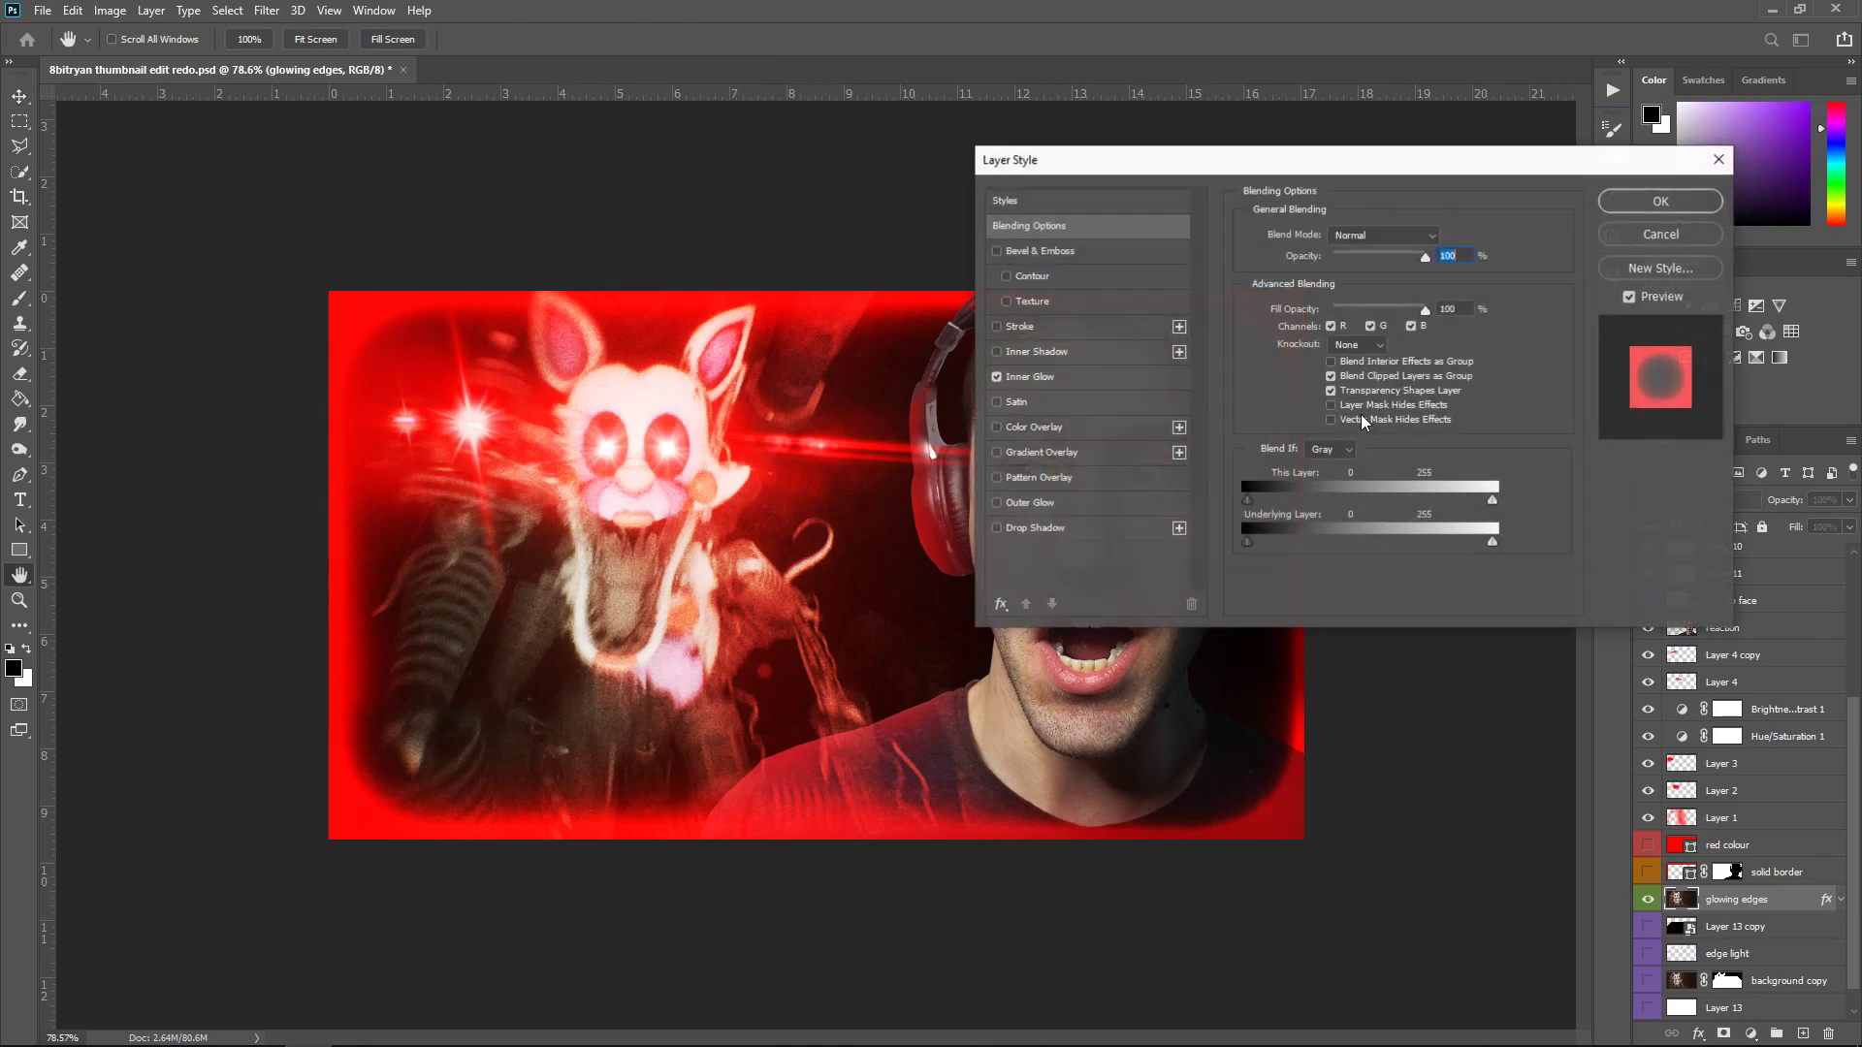
click(1032, 378)
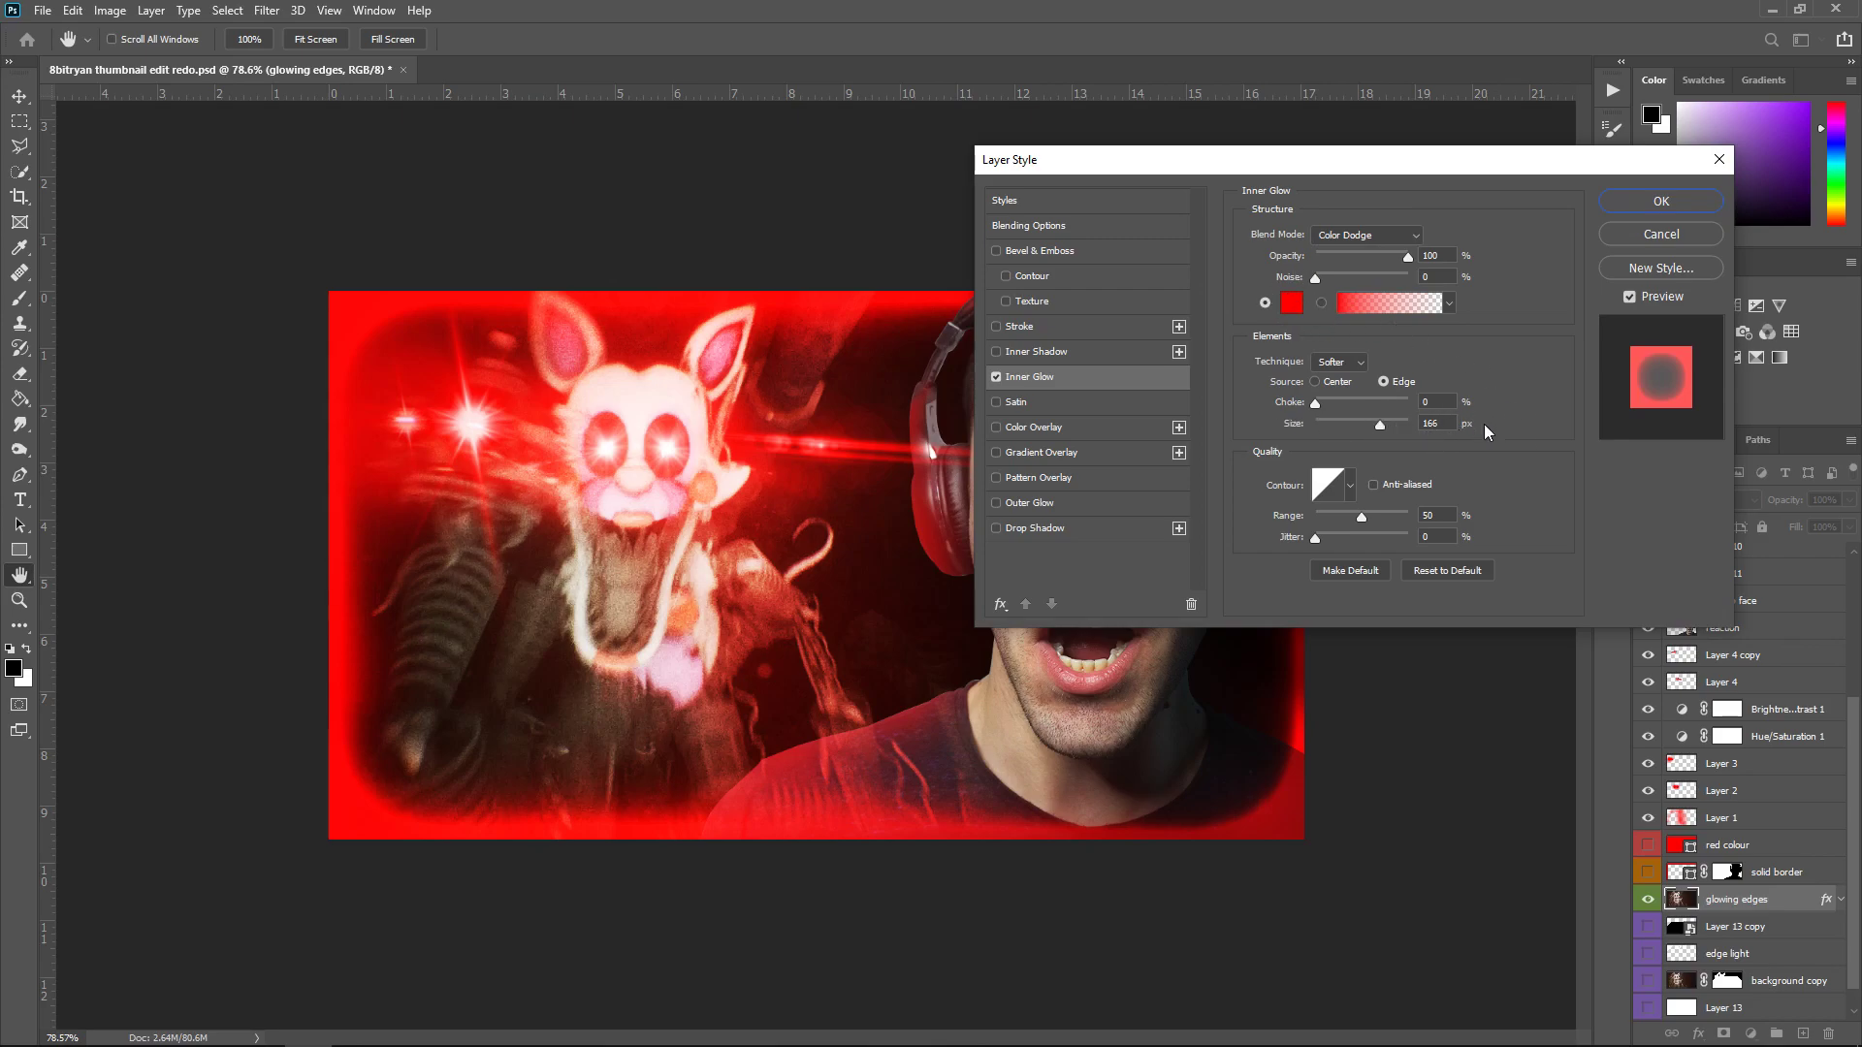
click(1672, 238)
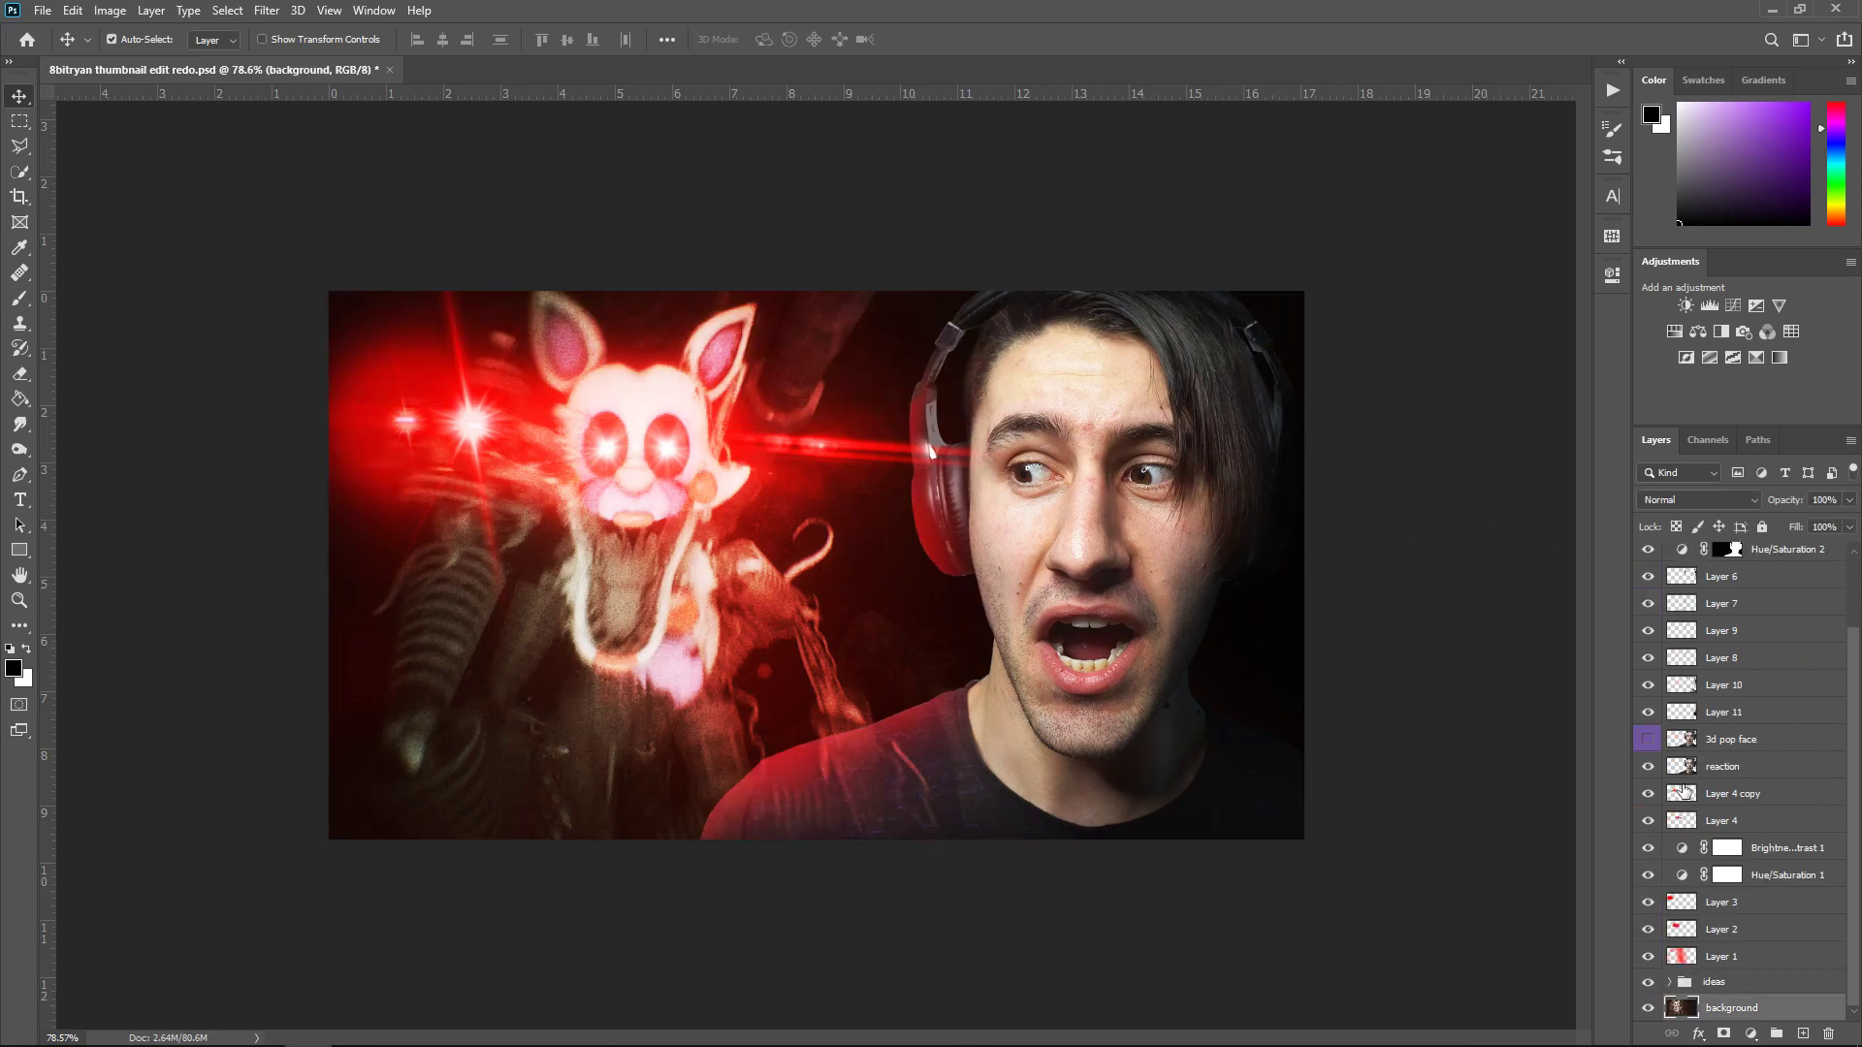
Duplicate the reaction layer, hide the original, and set the copy's blend mode to Normal
click(1732, 771)
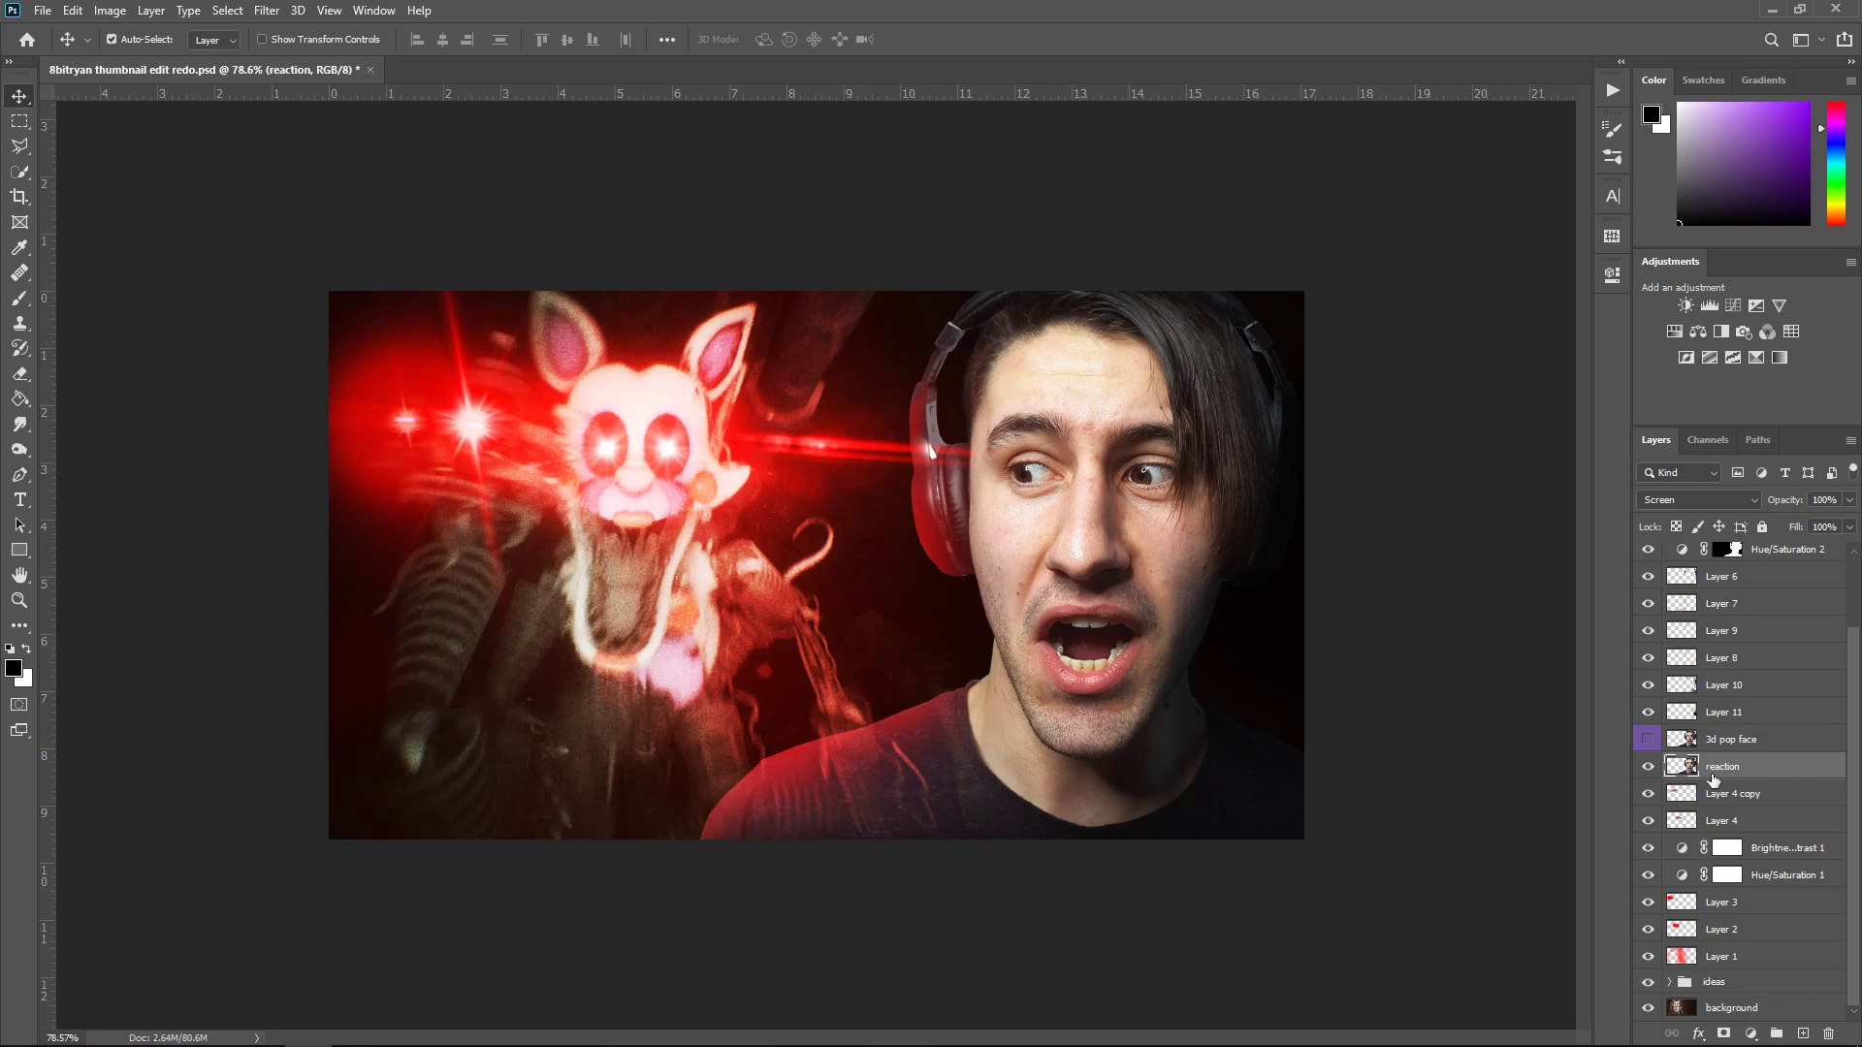
key(ctrl+j)
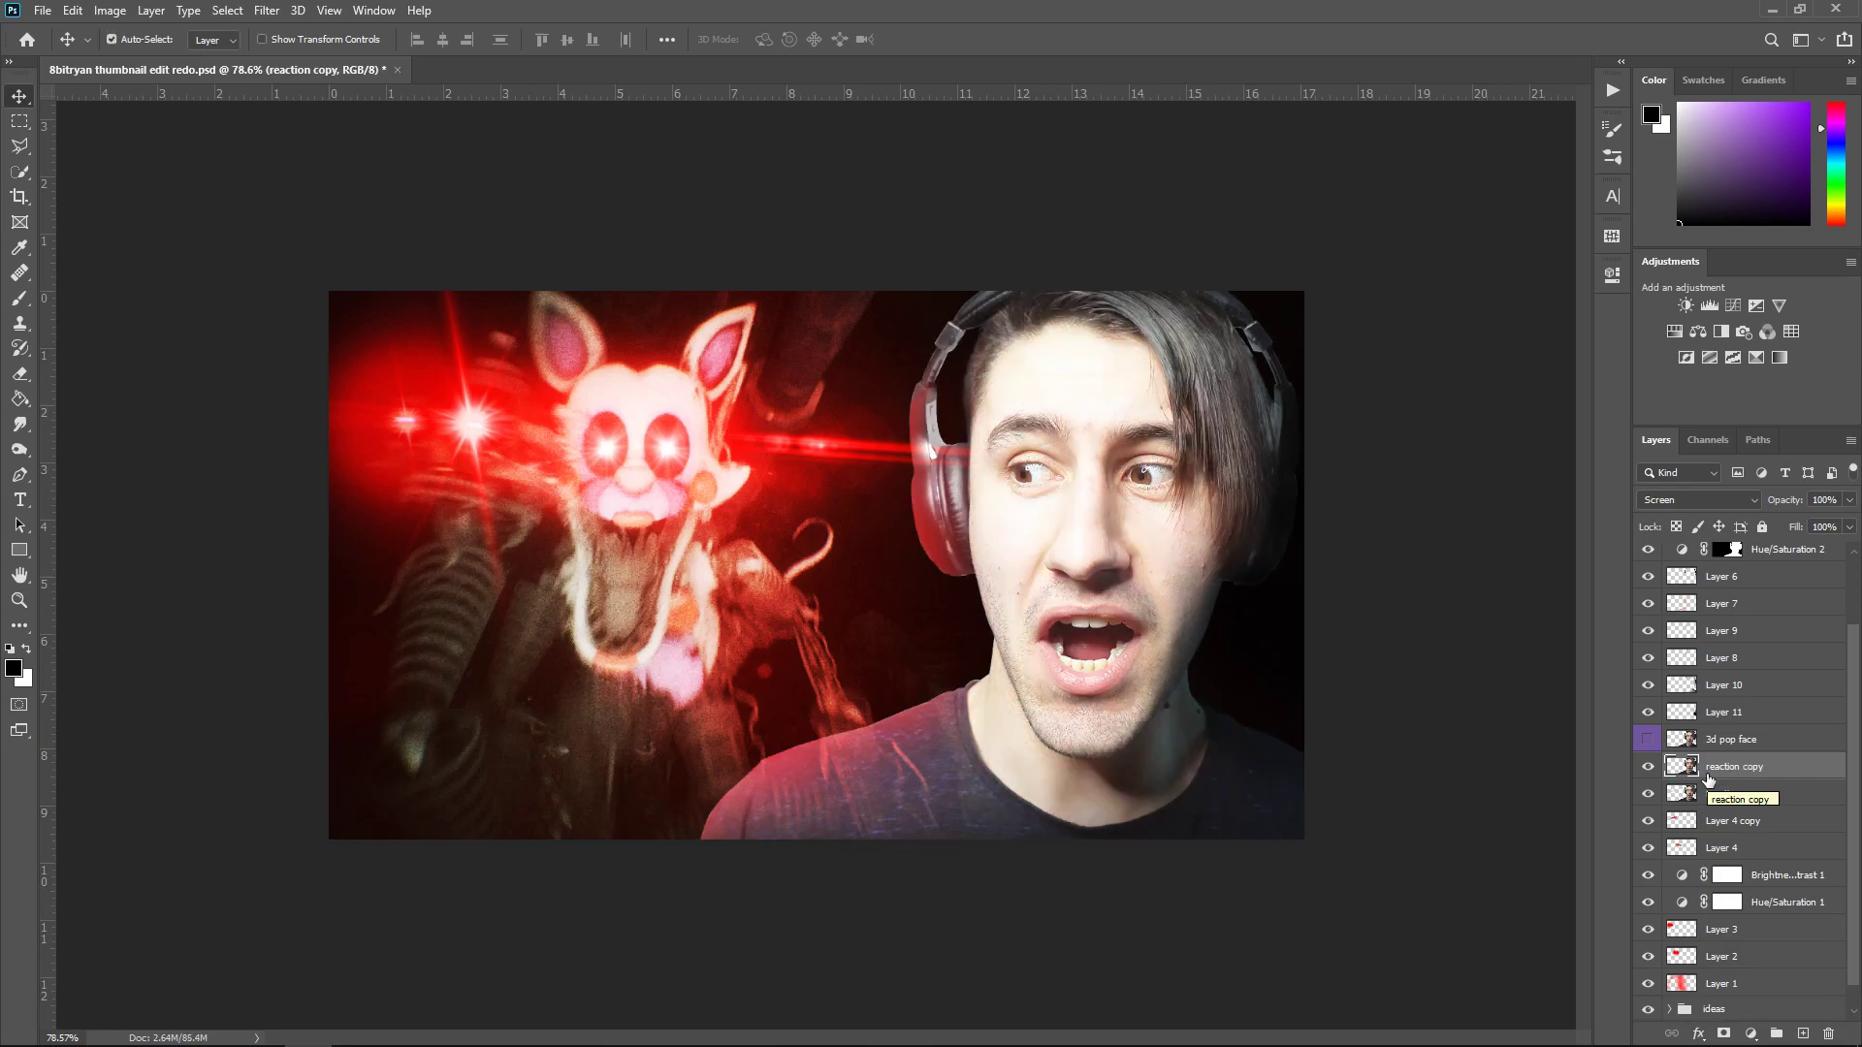
click(1648, 793)
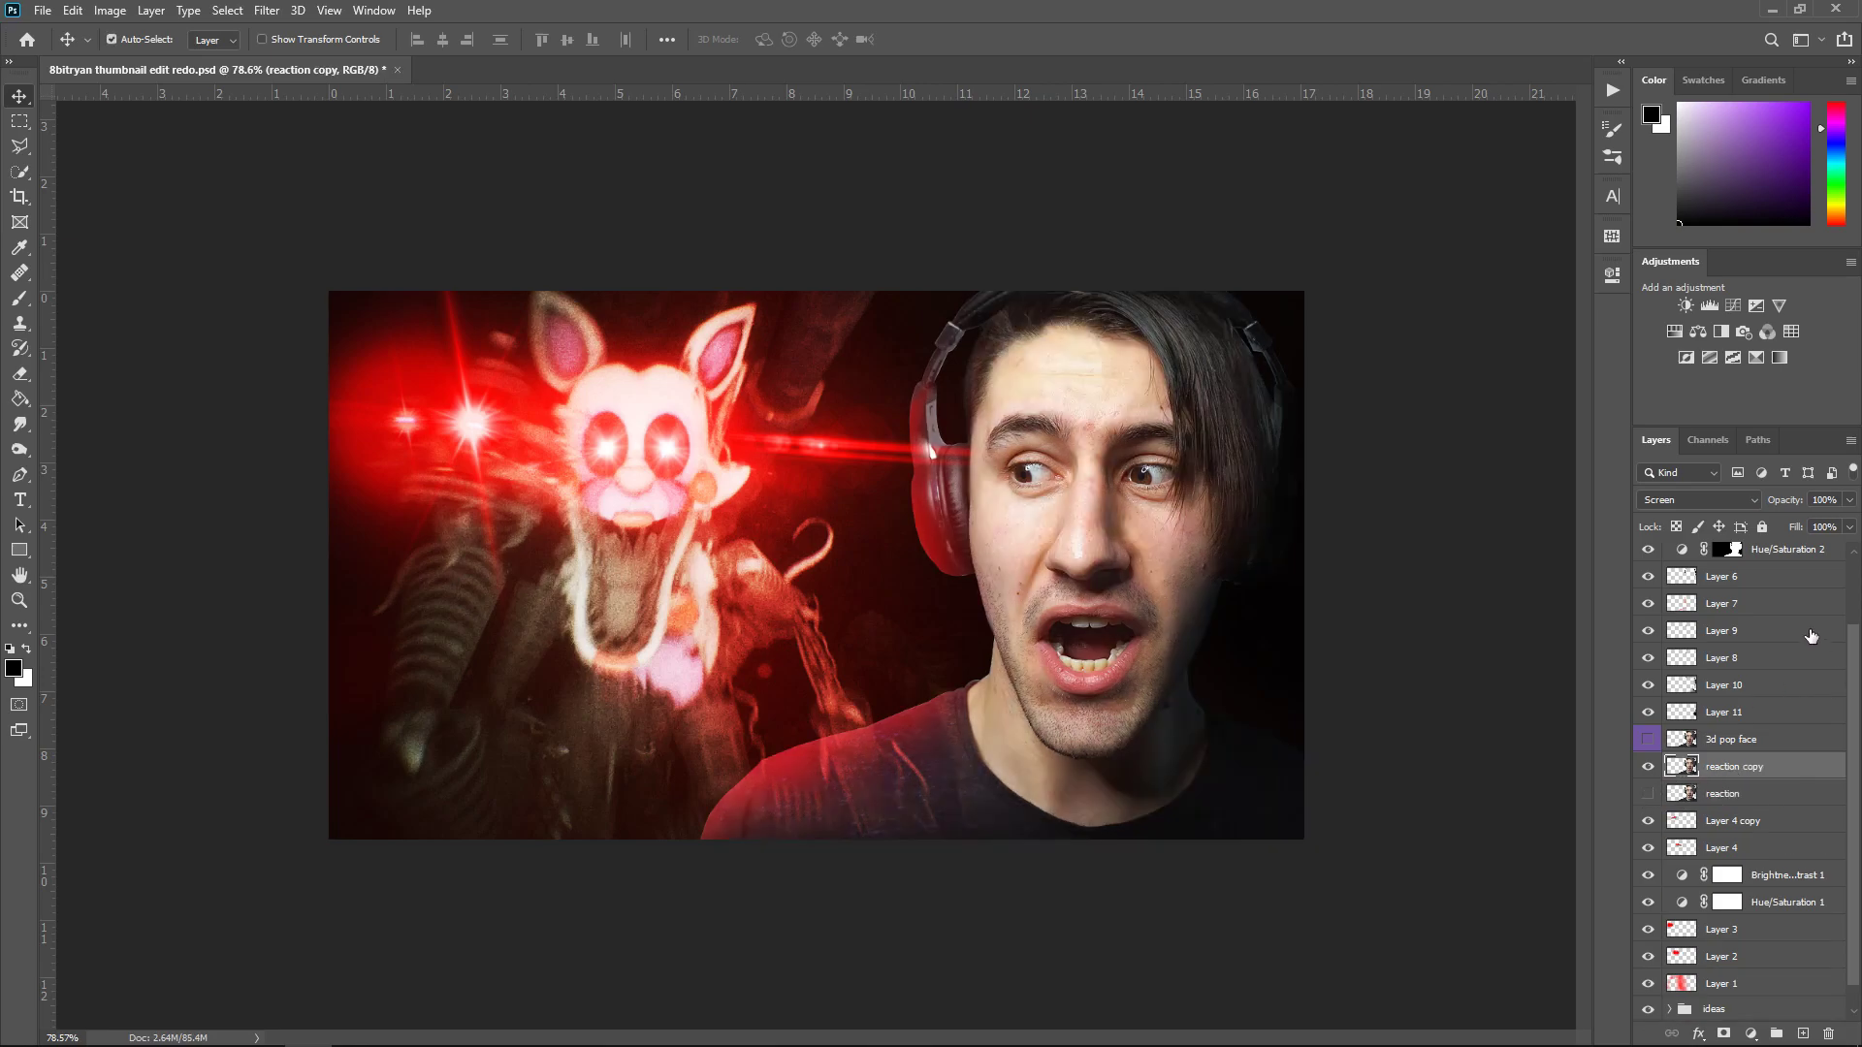
click(1717, 499)
click(1709, 514)
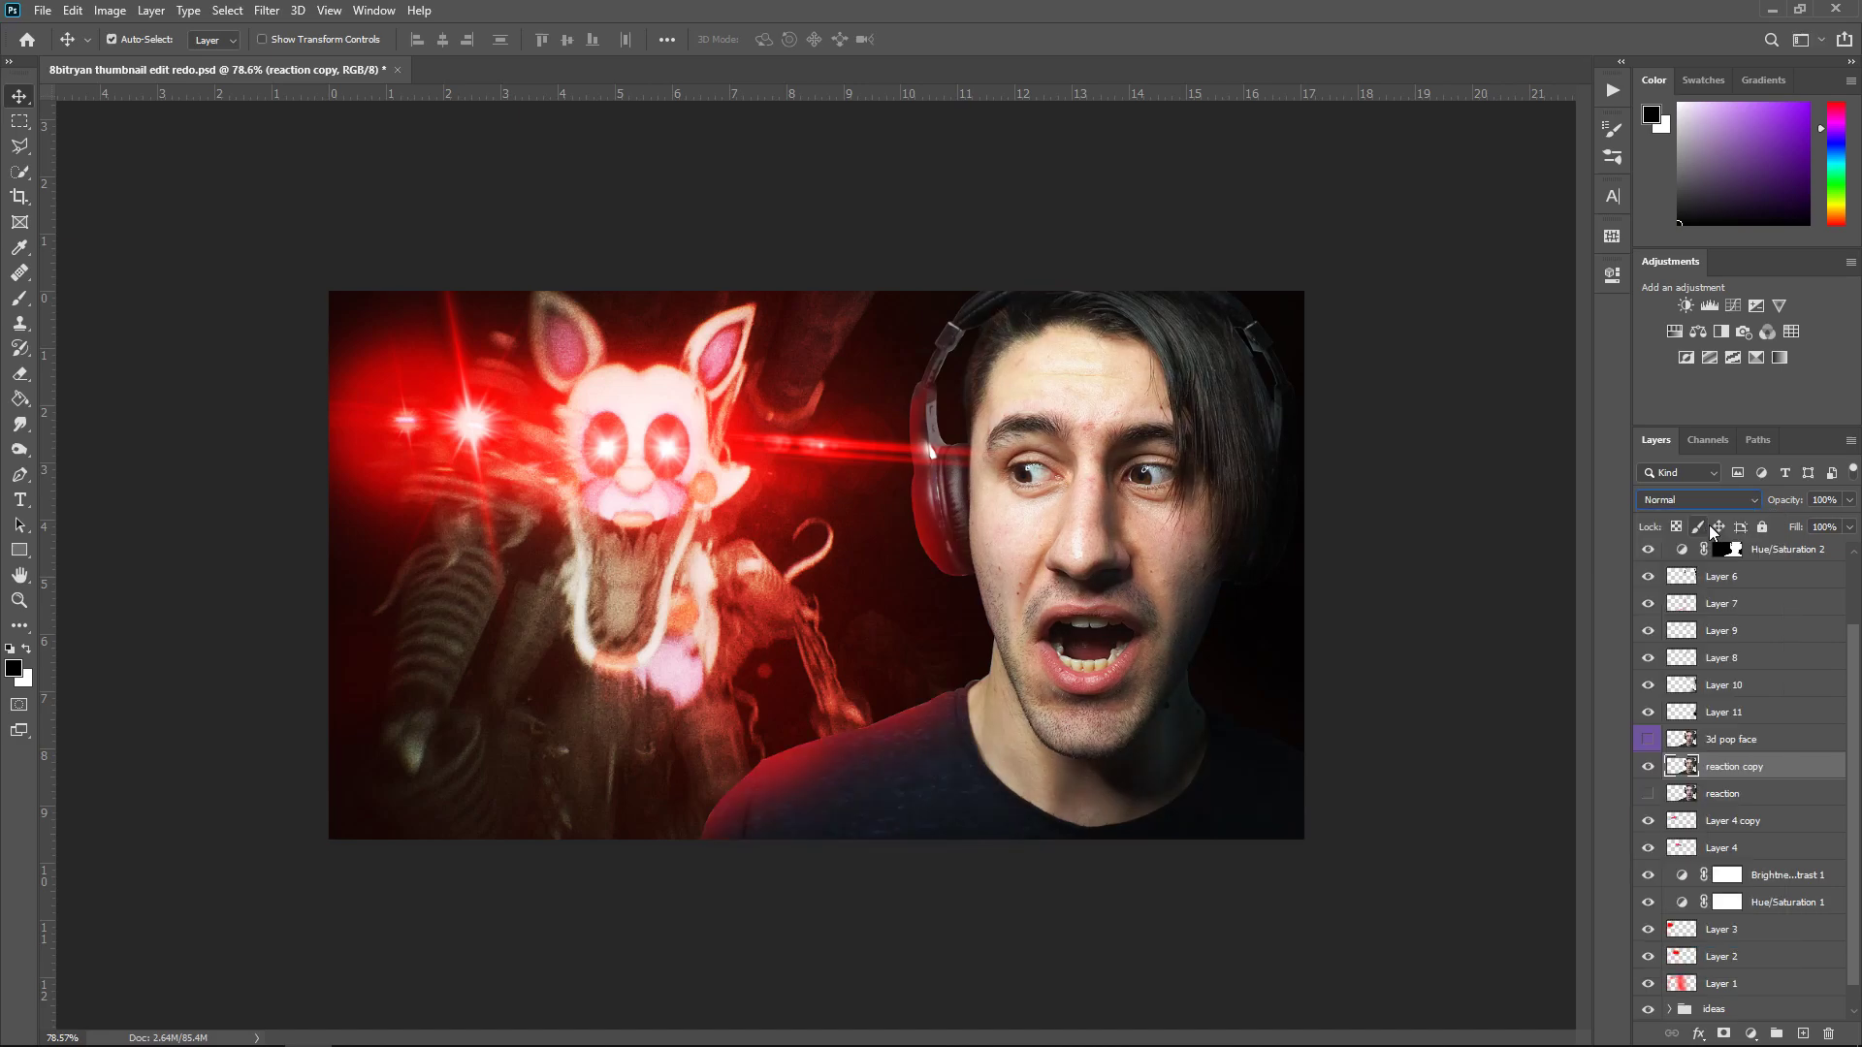
Place guides along all four canvas edges and through the canvas's horizontal and vertical centres
click(934, 236)
drag(927, 93, 915, 286)
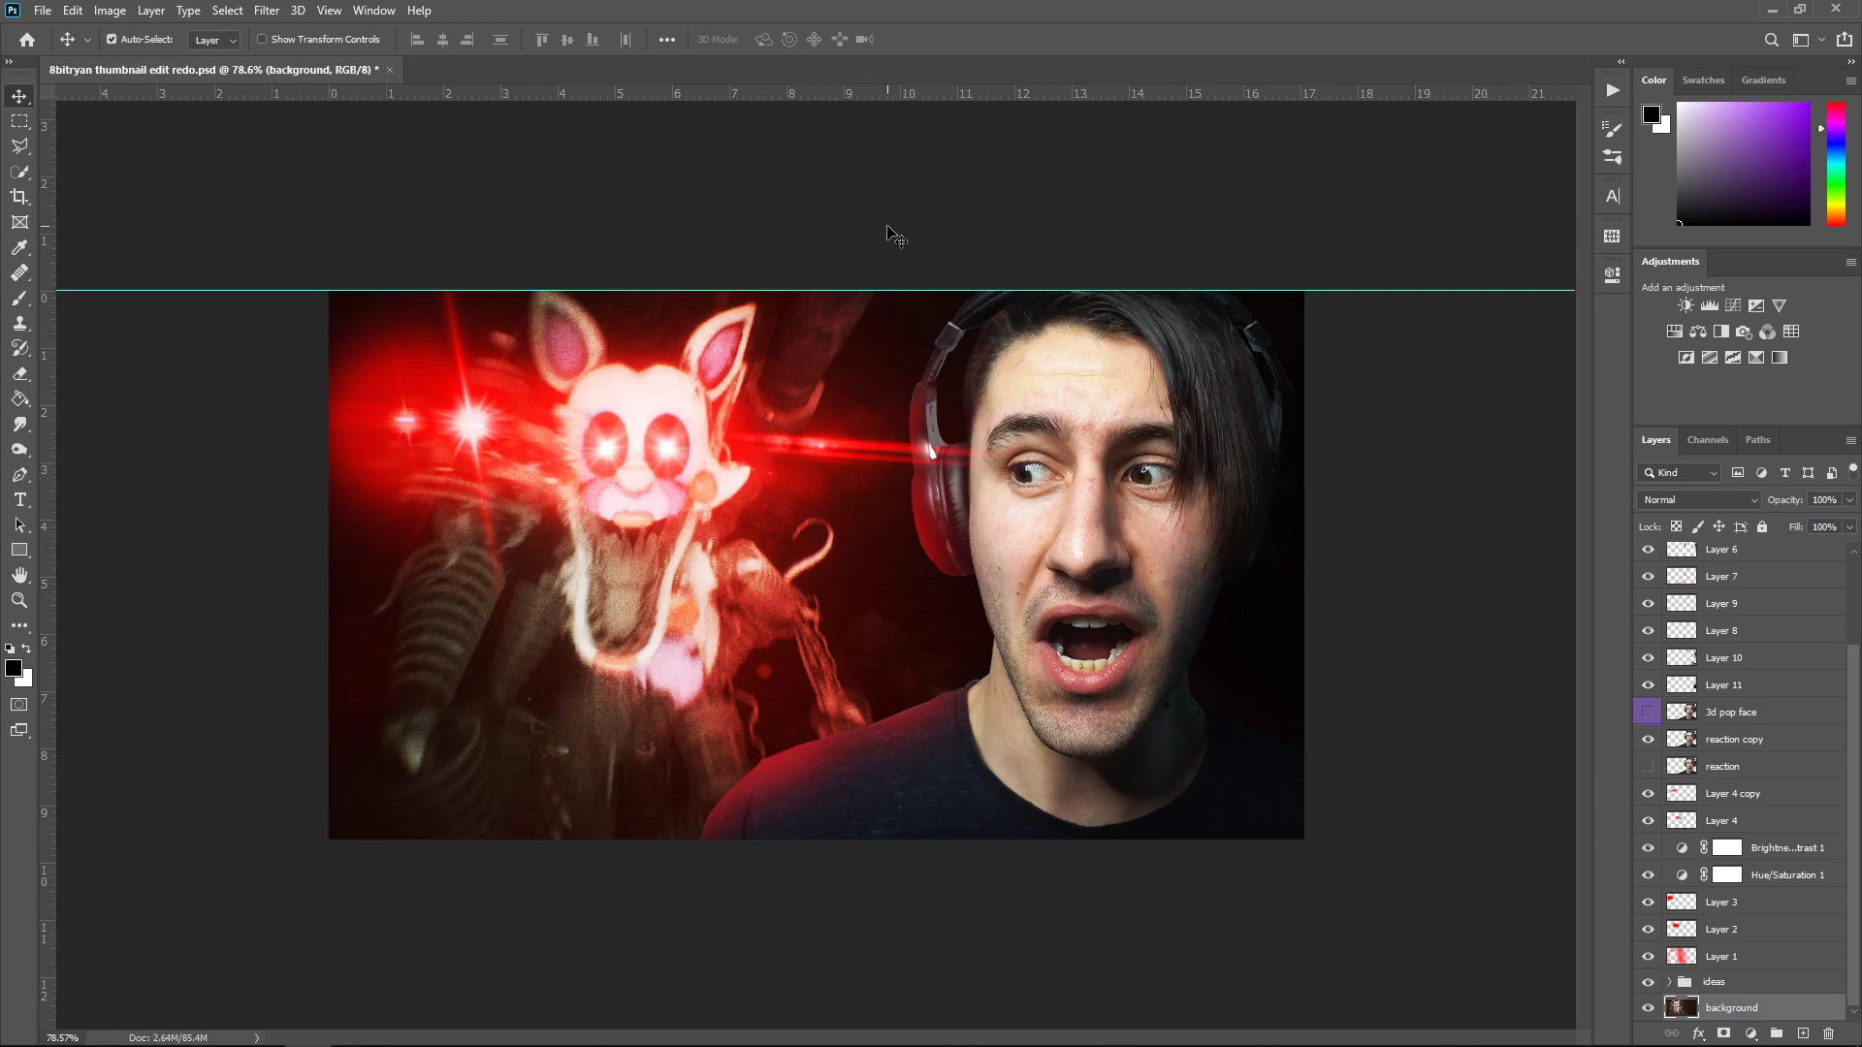
key(ctrl+r)
key(ctrl+r)
drag(762, 94, 771, 839)
drag(49, 462, 329, 481)
drag(48, 415, 1304, 506)
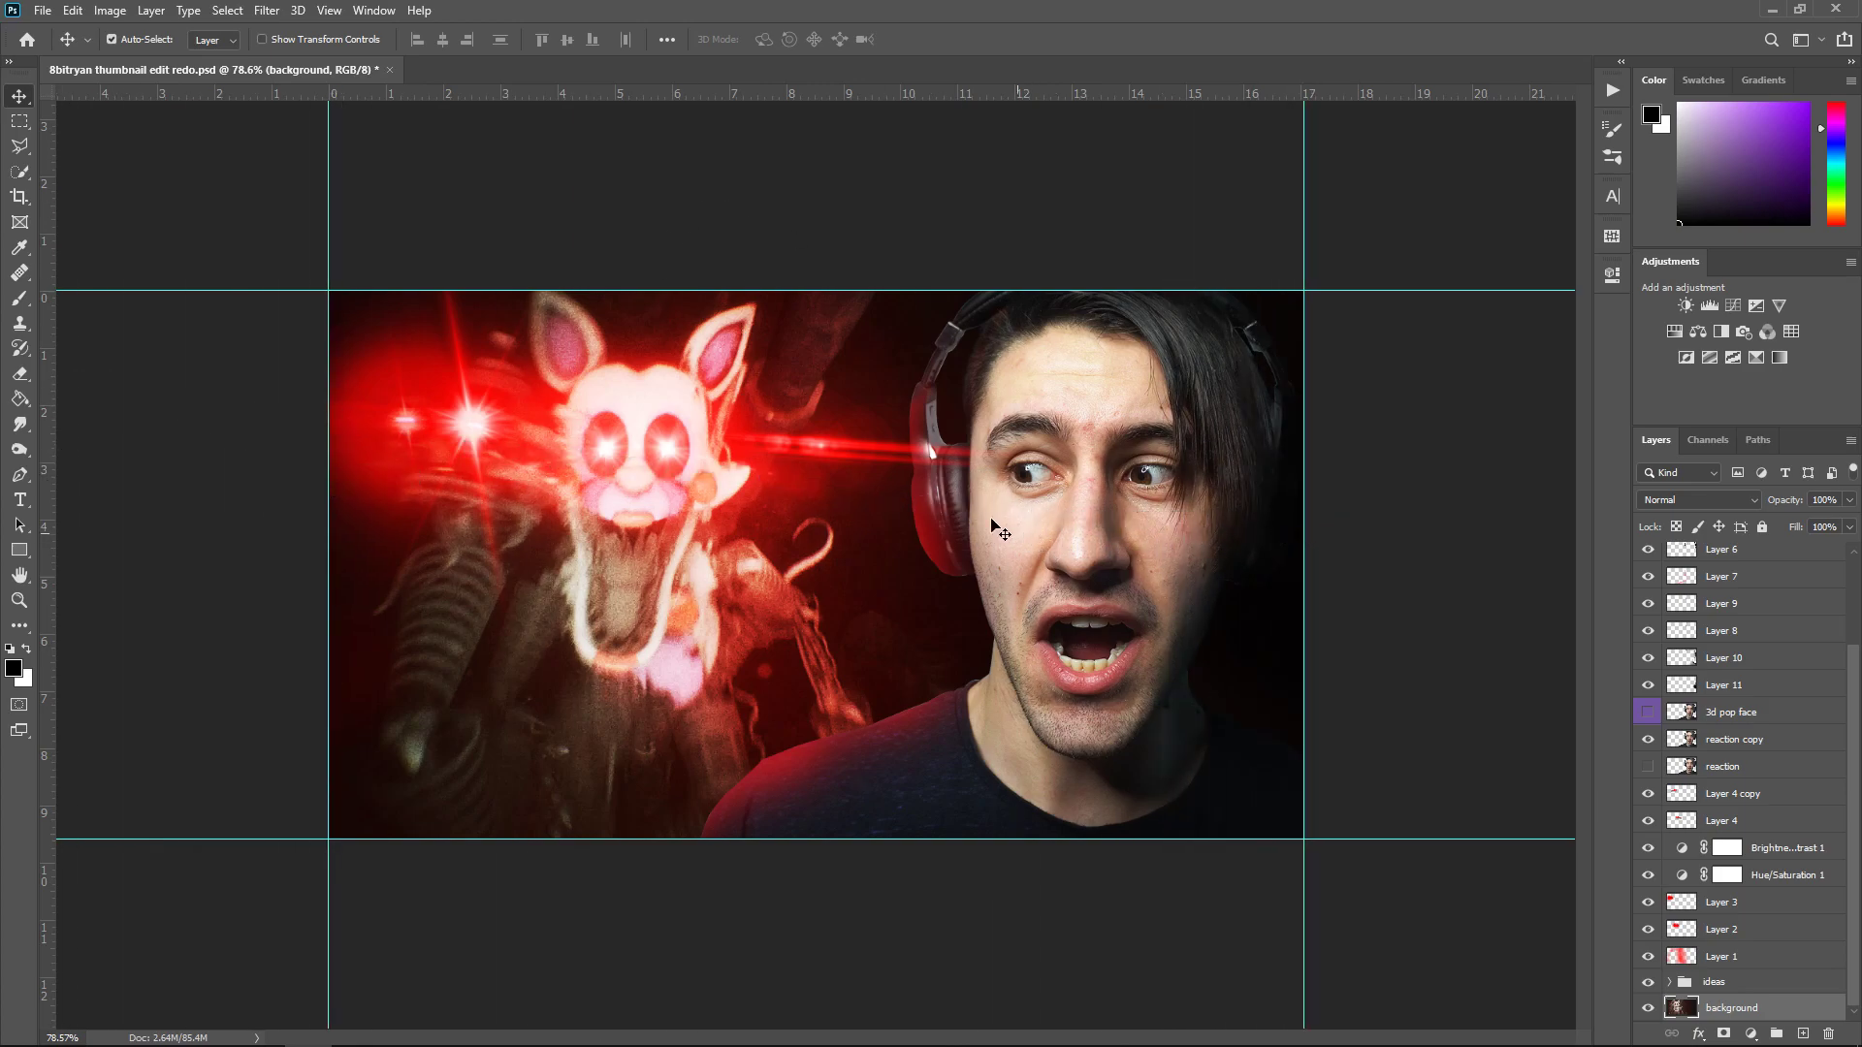
drag(828, 96, 804, 566)
drag(46, 472, 816, 437)
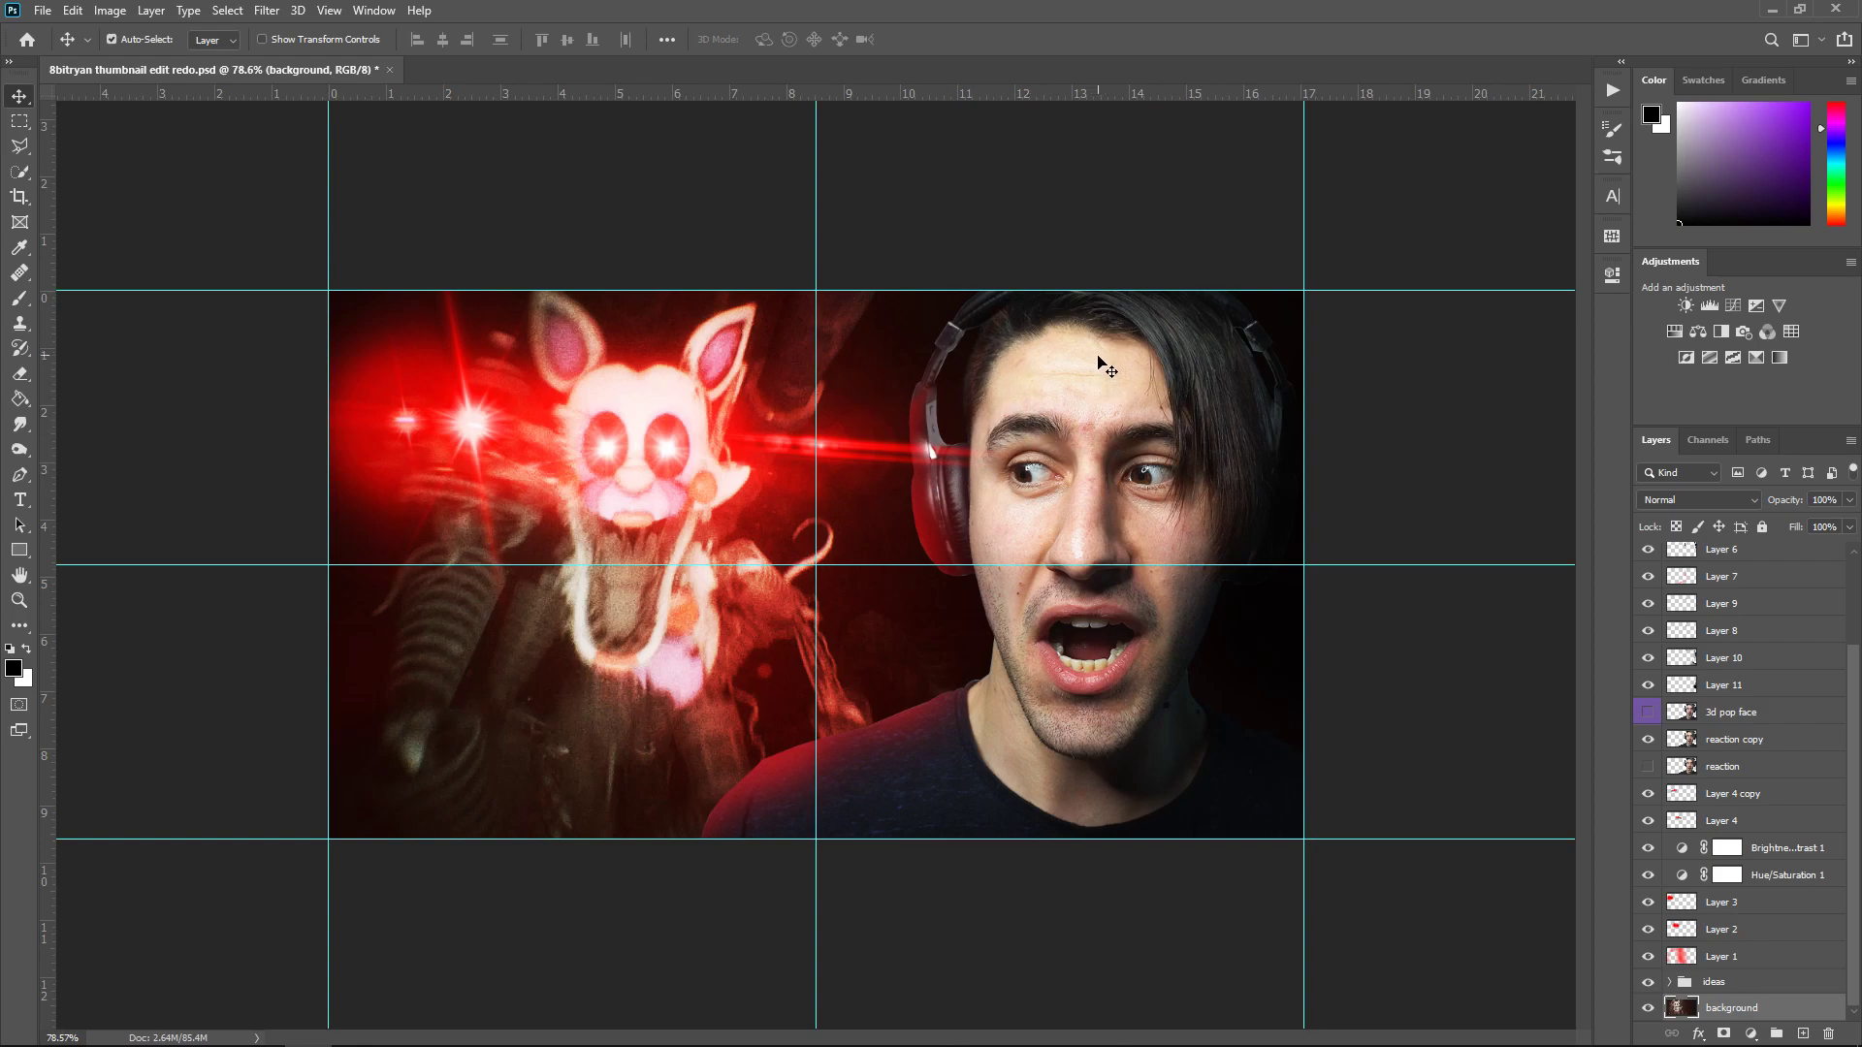
Add a layer above the background and draw a closed Pen path from mid-left edge through the large flare, centre guide and lower canvas corners of the left half
key(p)
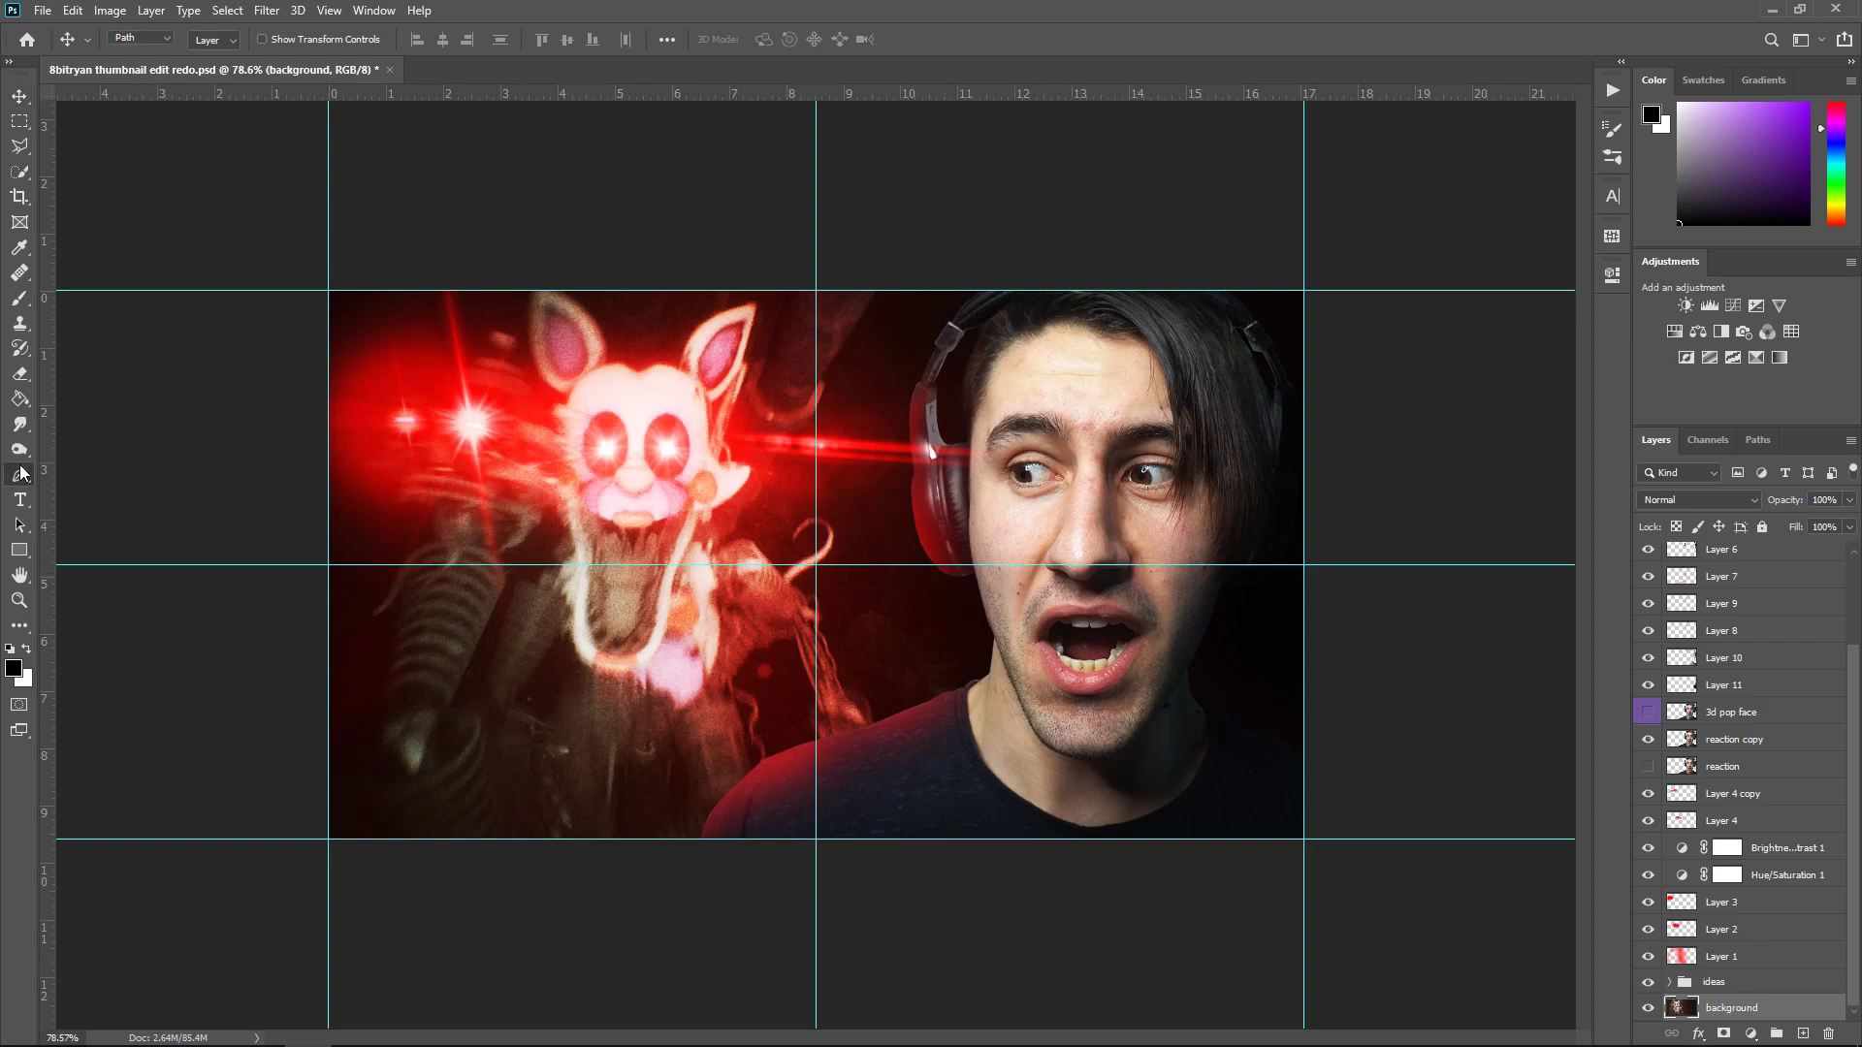
click(328, 564)
key(ctrl+shift+alt+n)
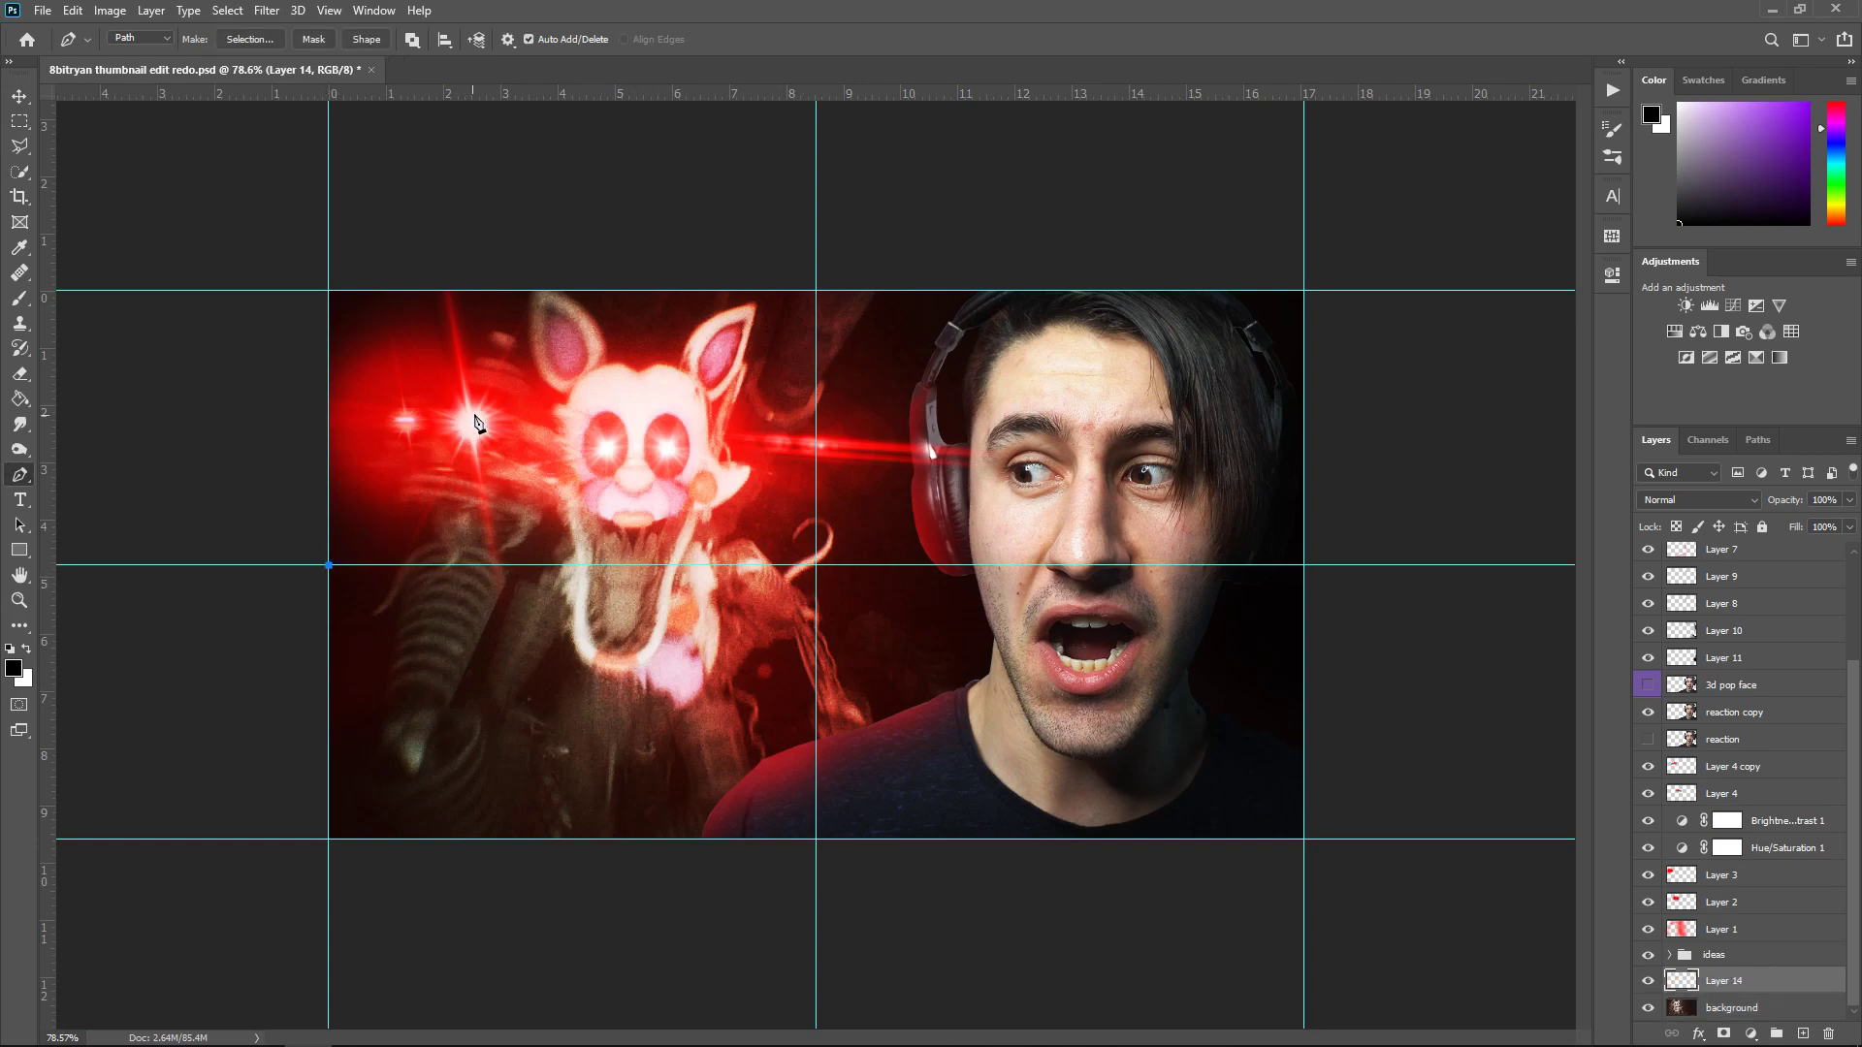
click(470, 424)
click(816, 424)
click(817, 840)
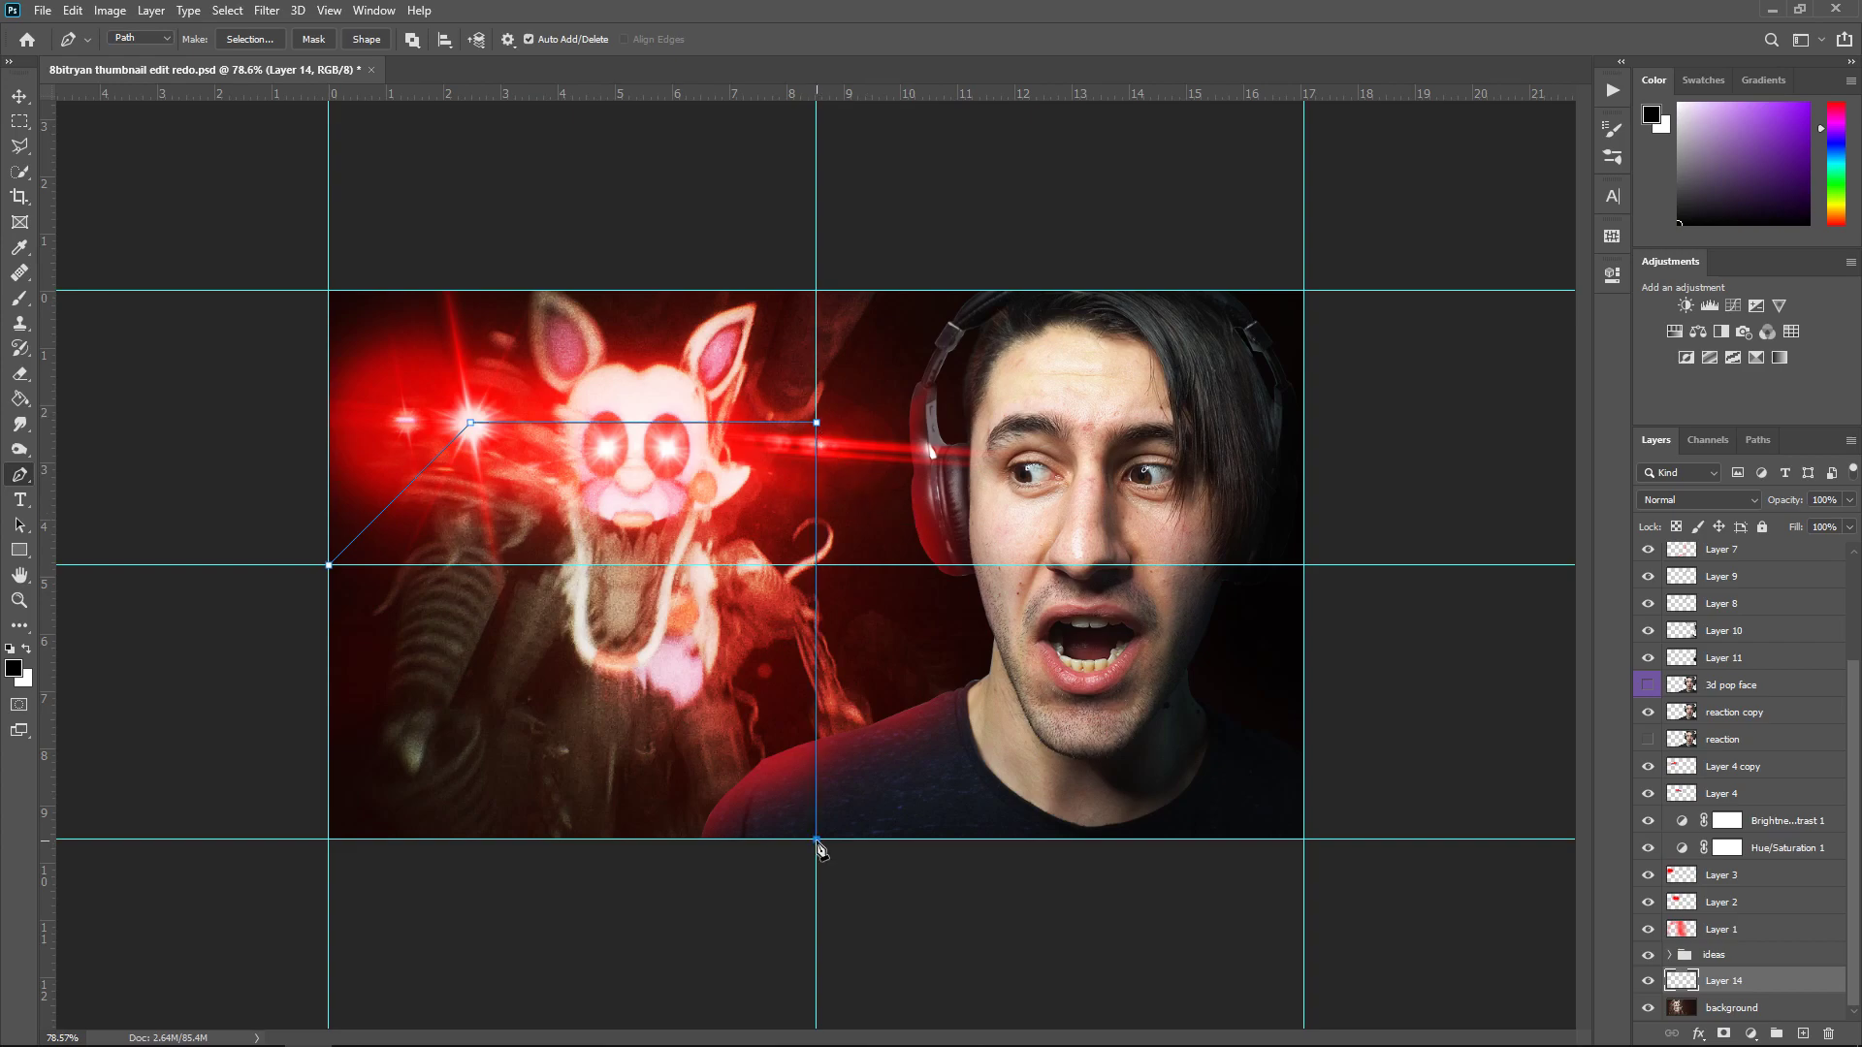
click(330, 841)
click(329, 565)
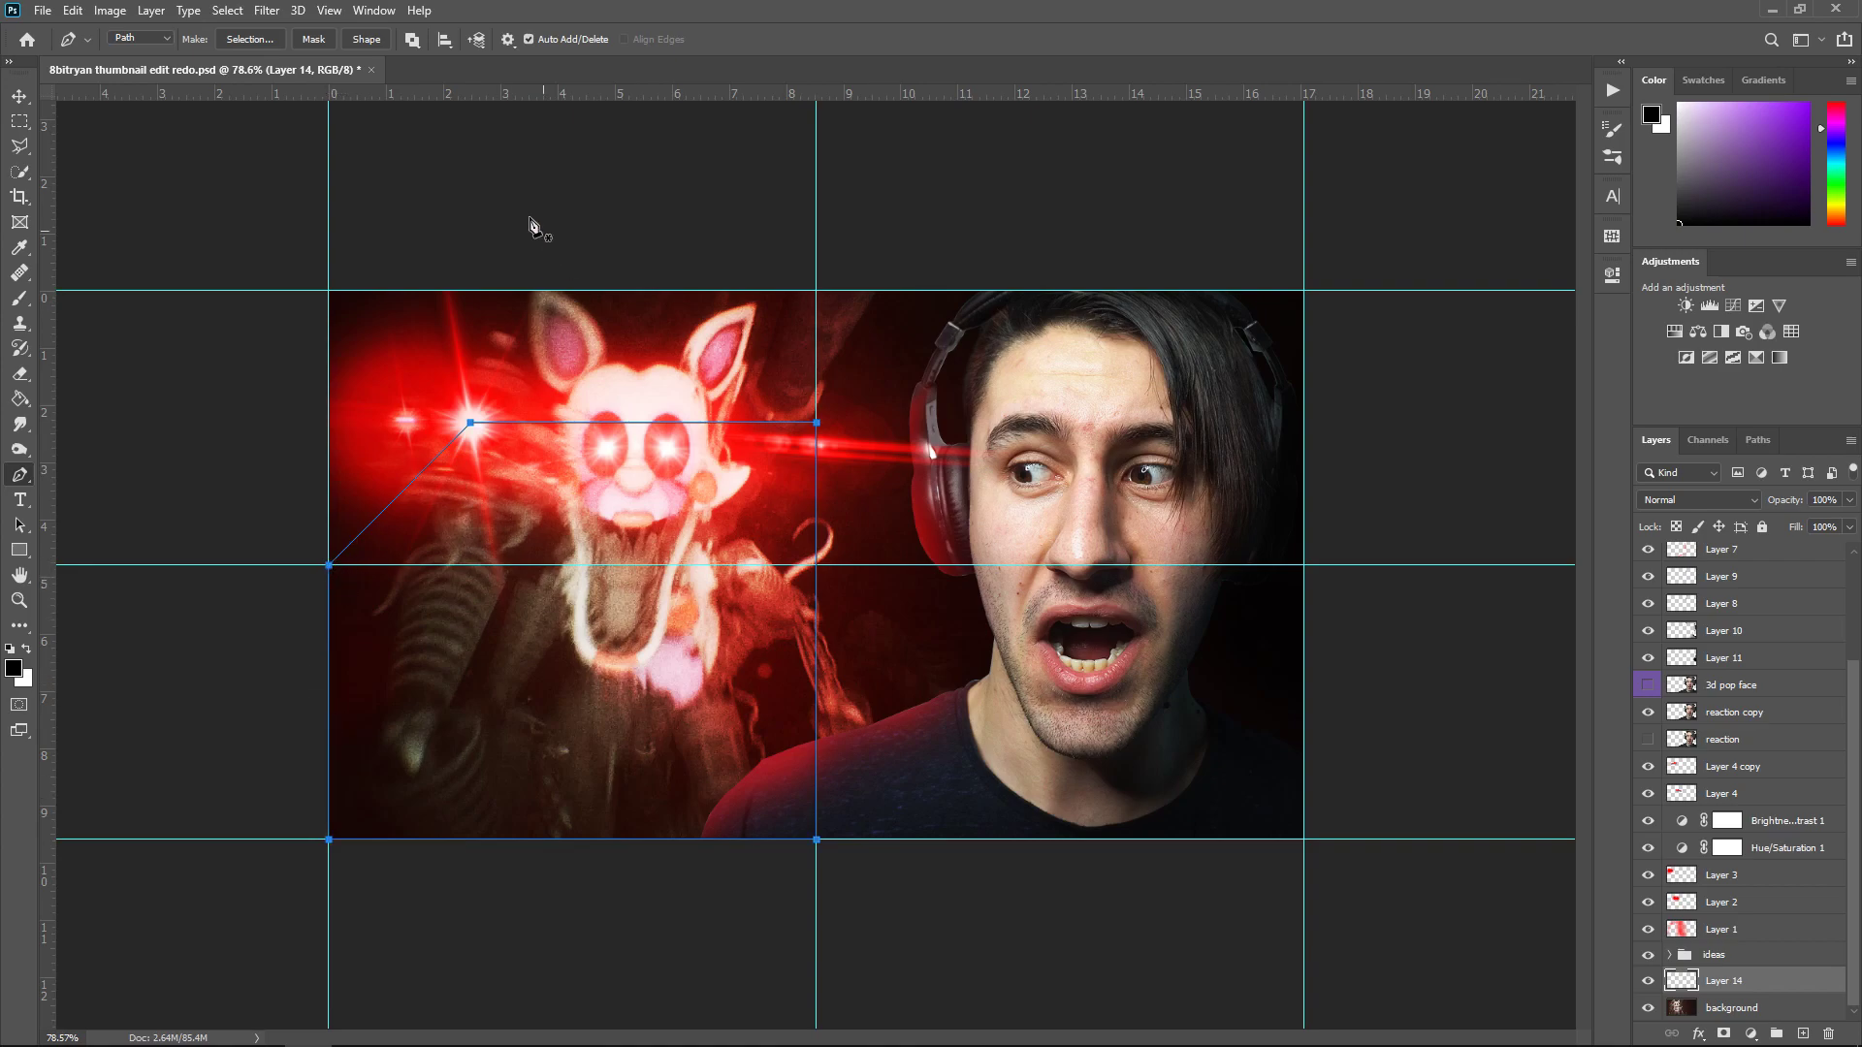
Convert the path into a selection with 0 px feather, fill it with black, and deselect
click(250, 39)
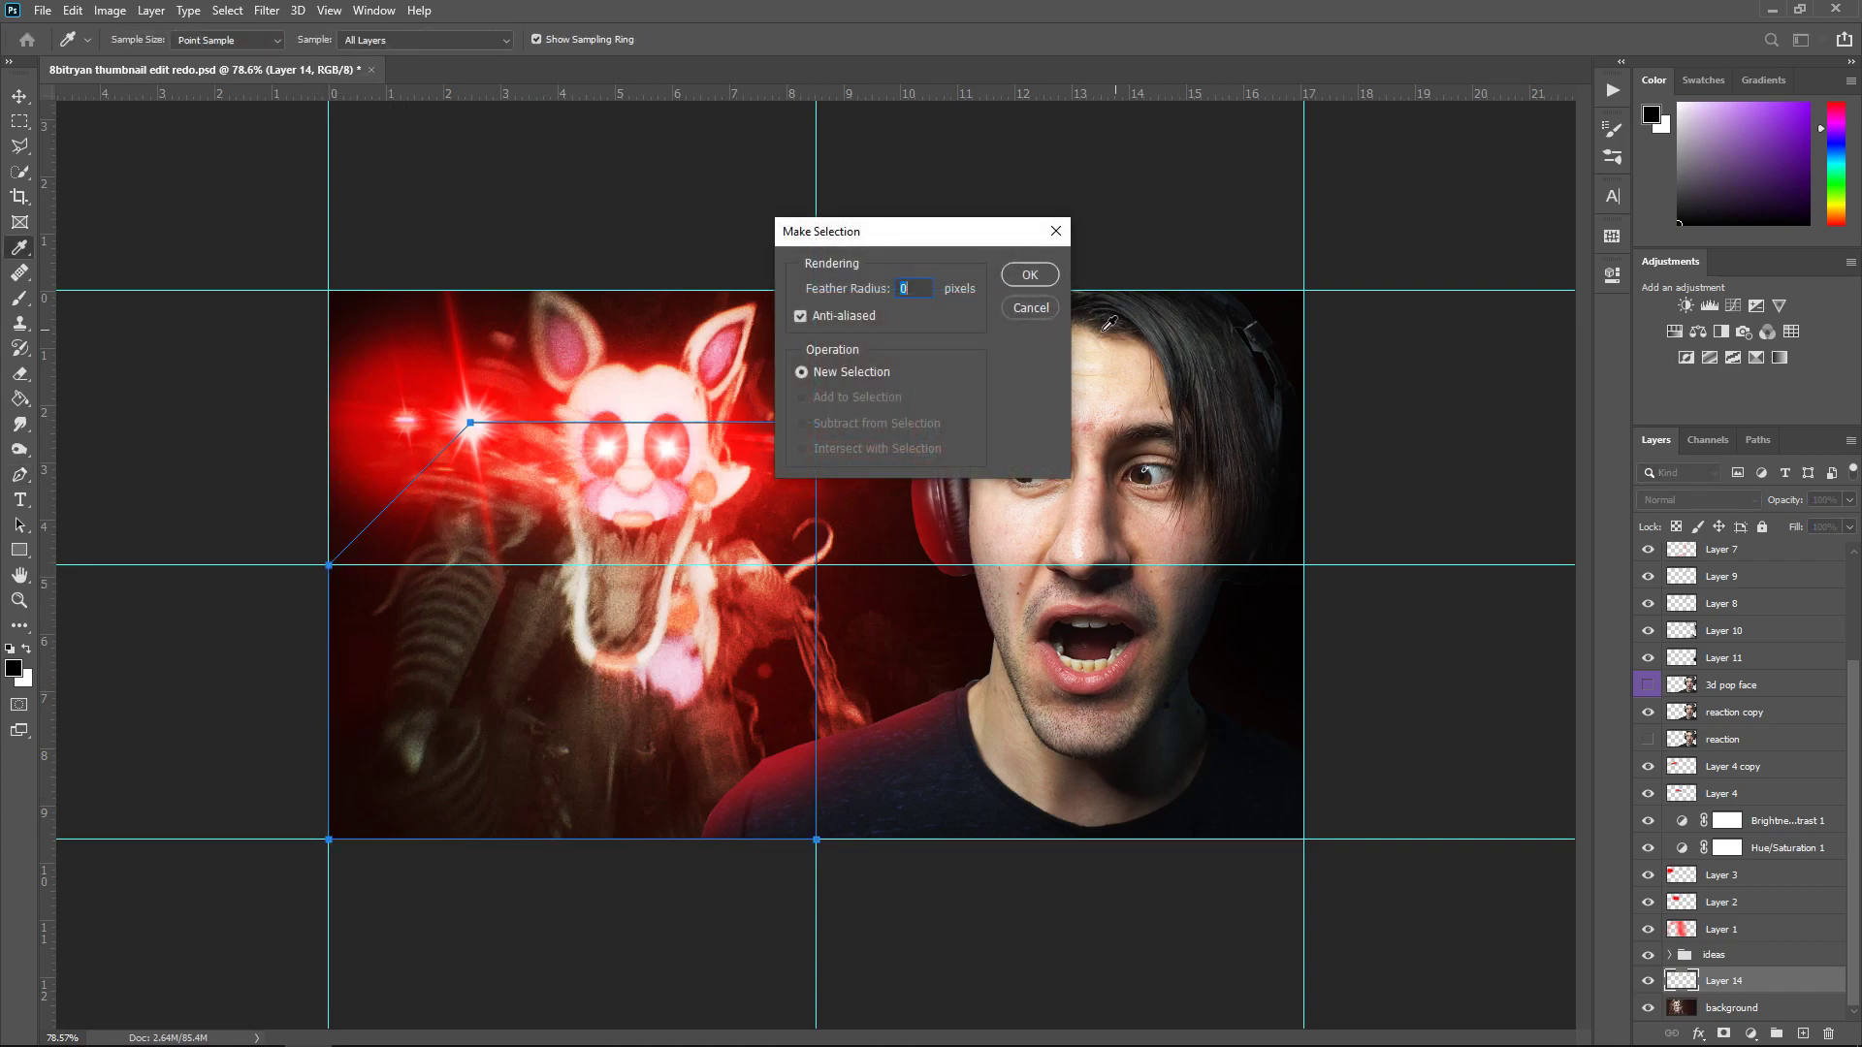
click(1029, 277)
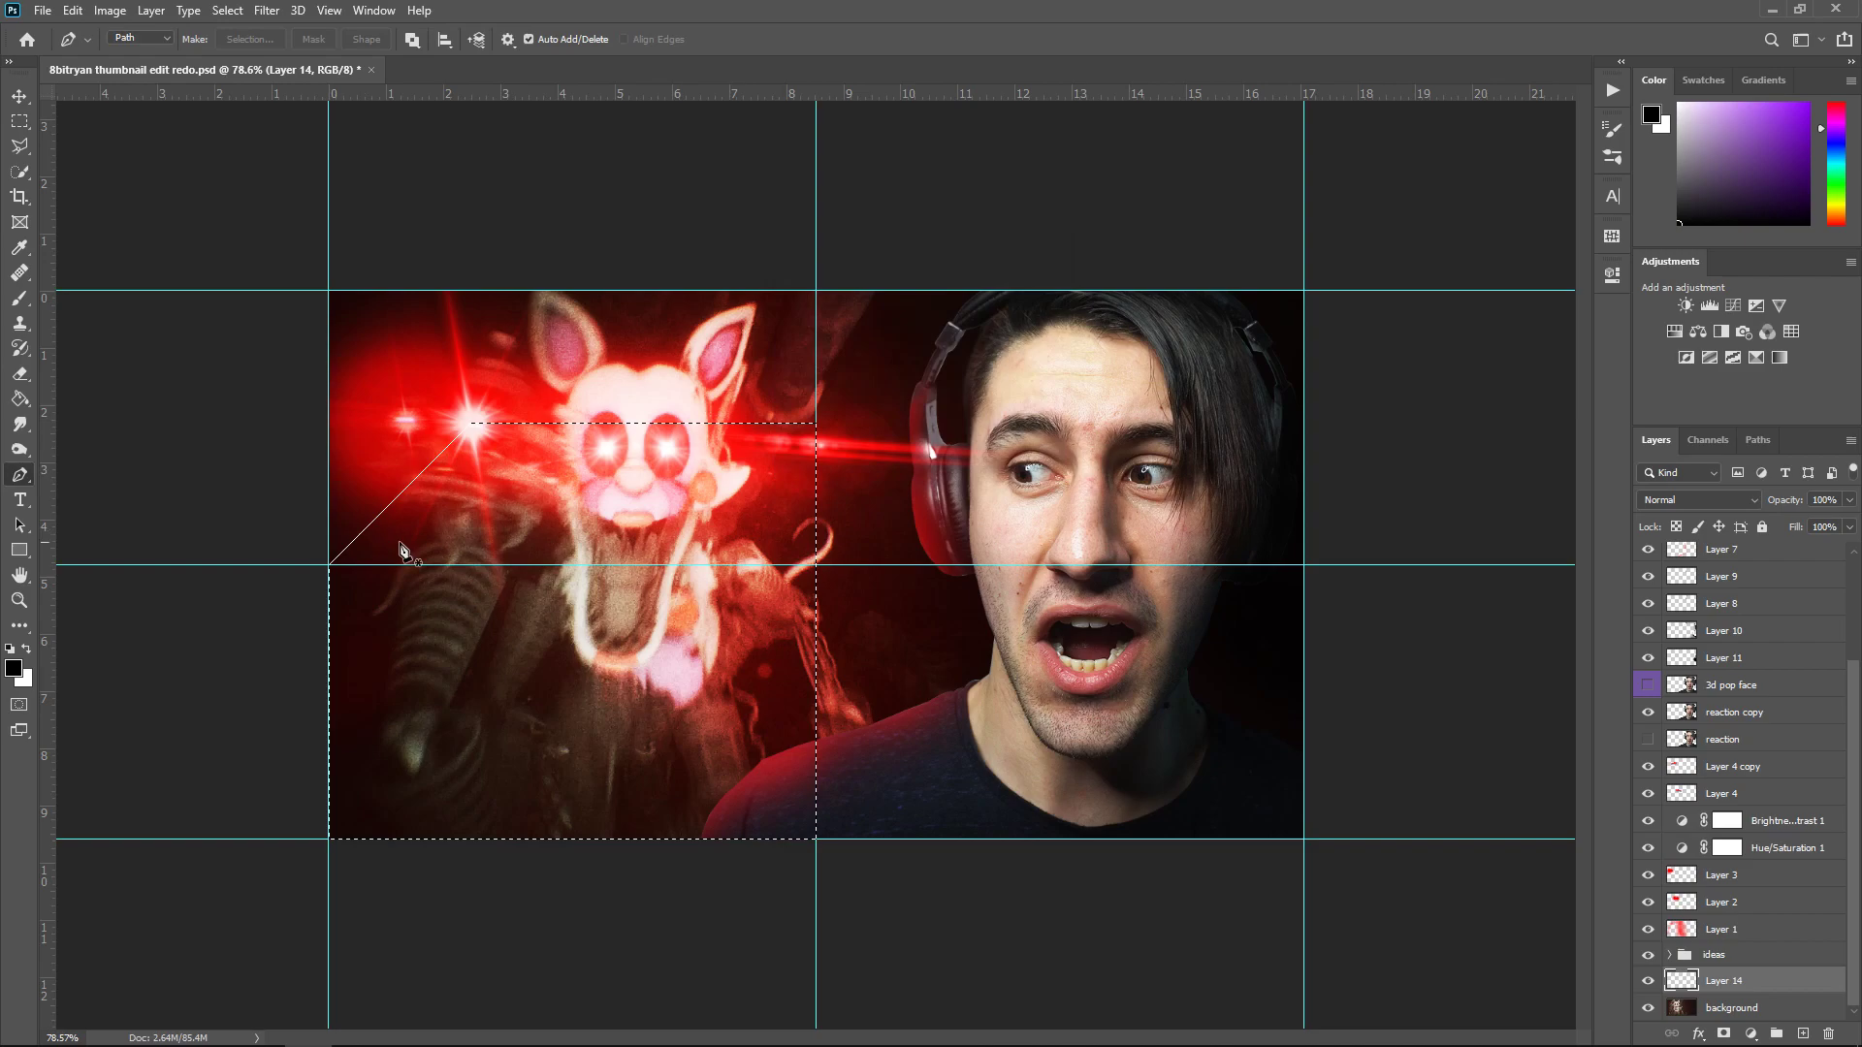
click(22, 399)
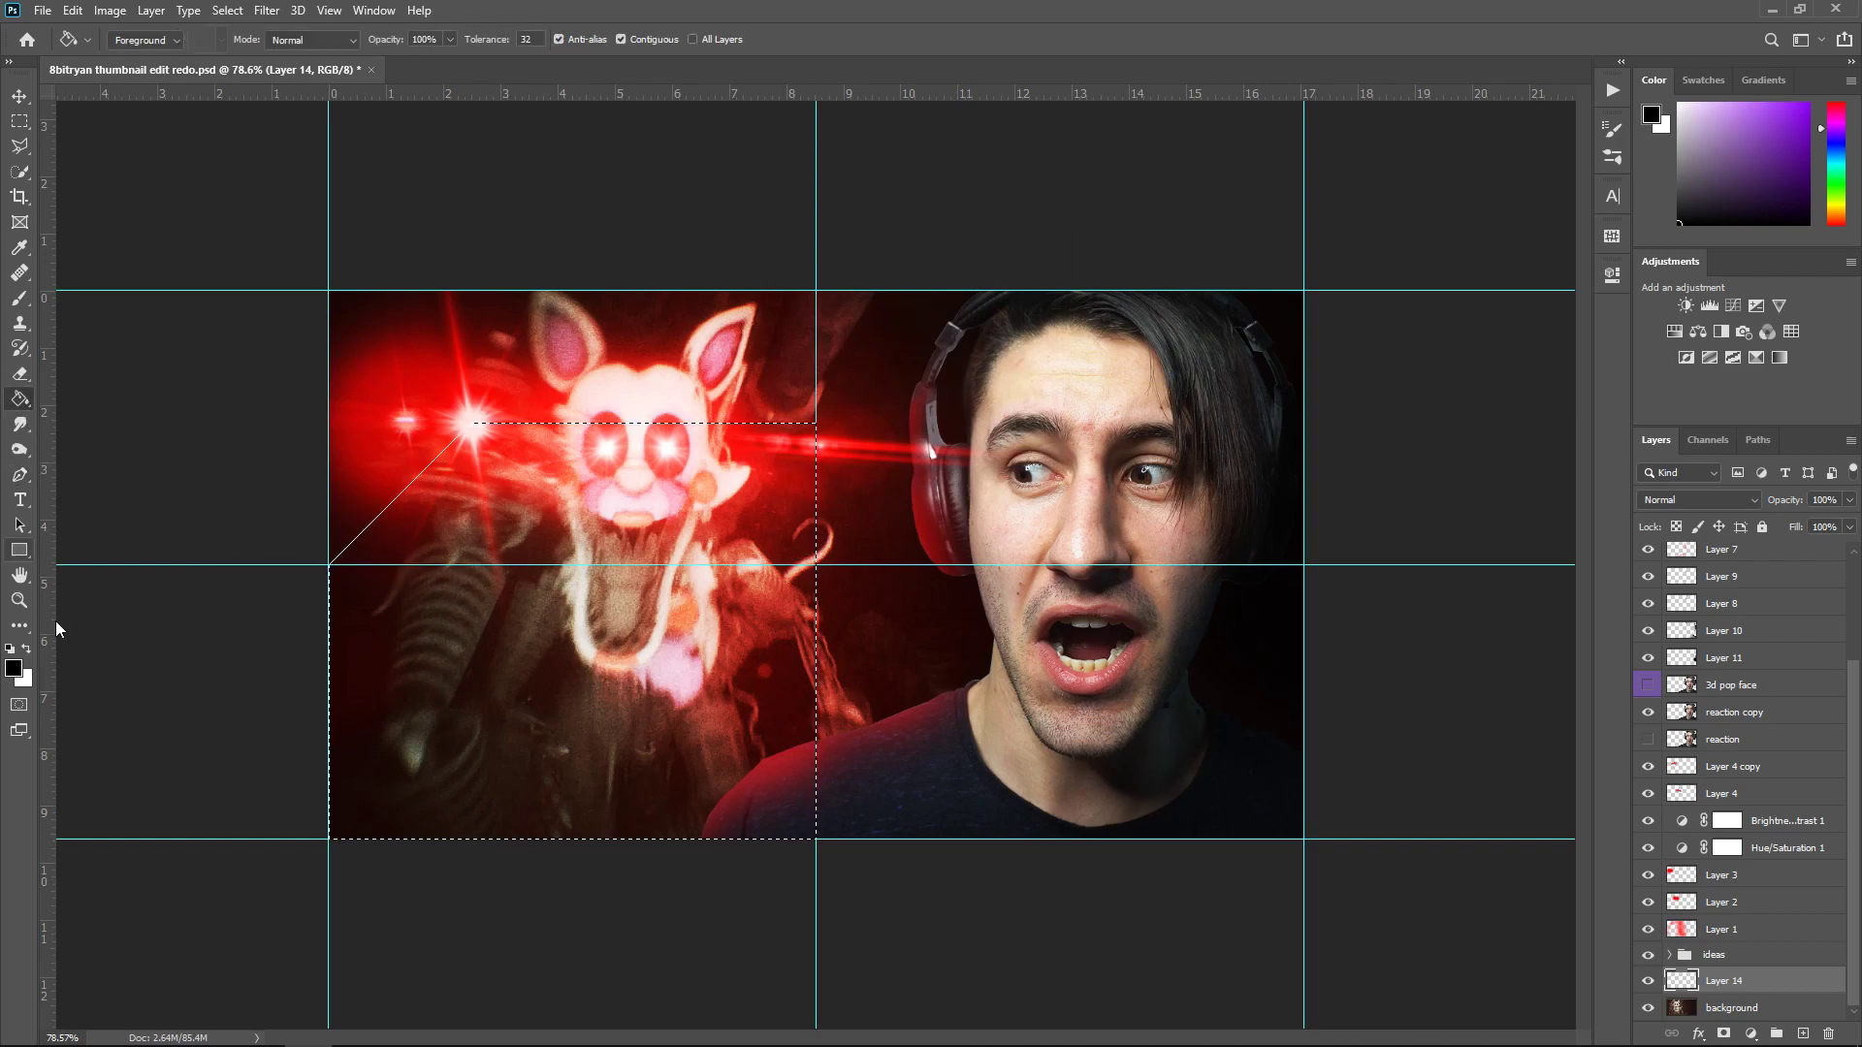
click(584, 694)
click(19, 121)
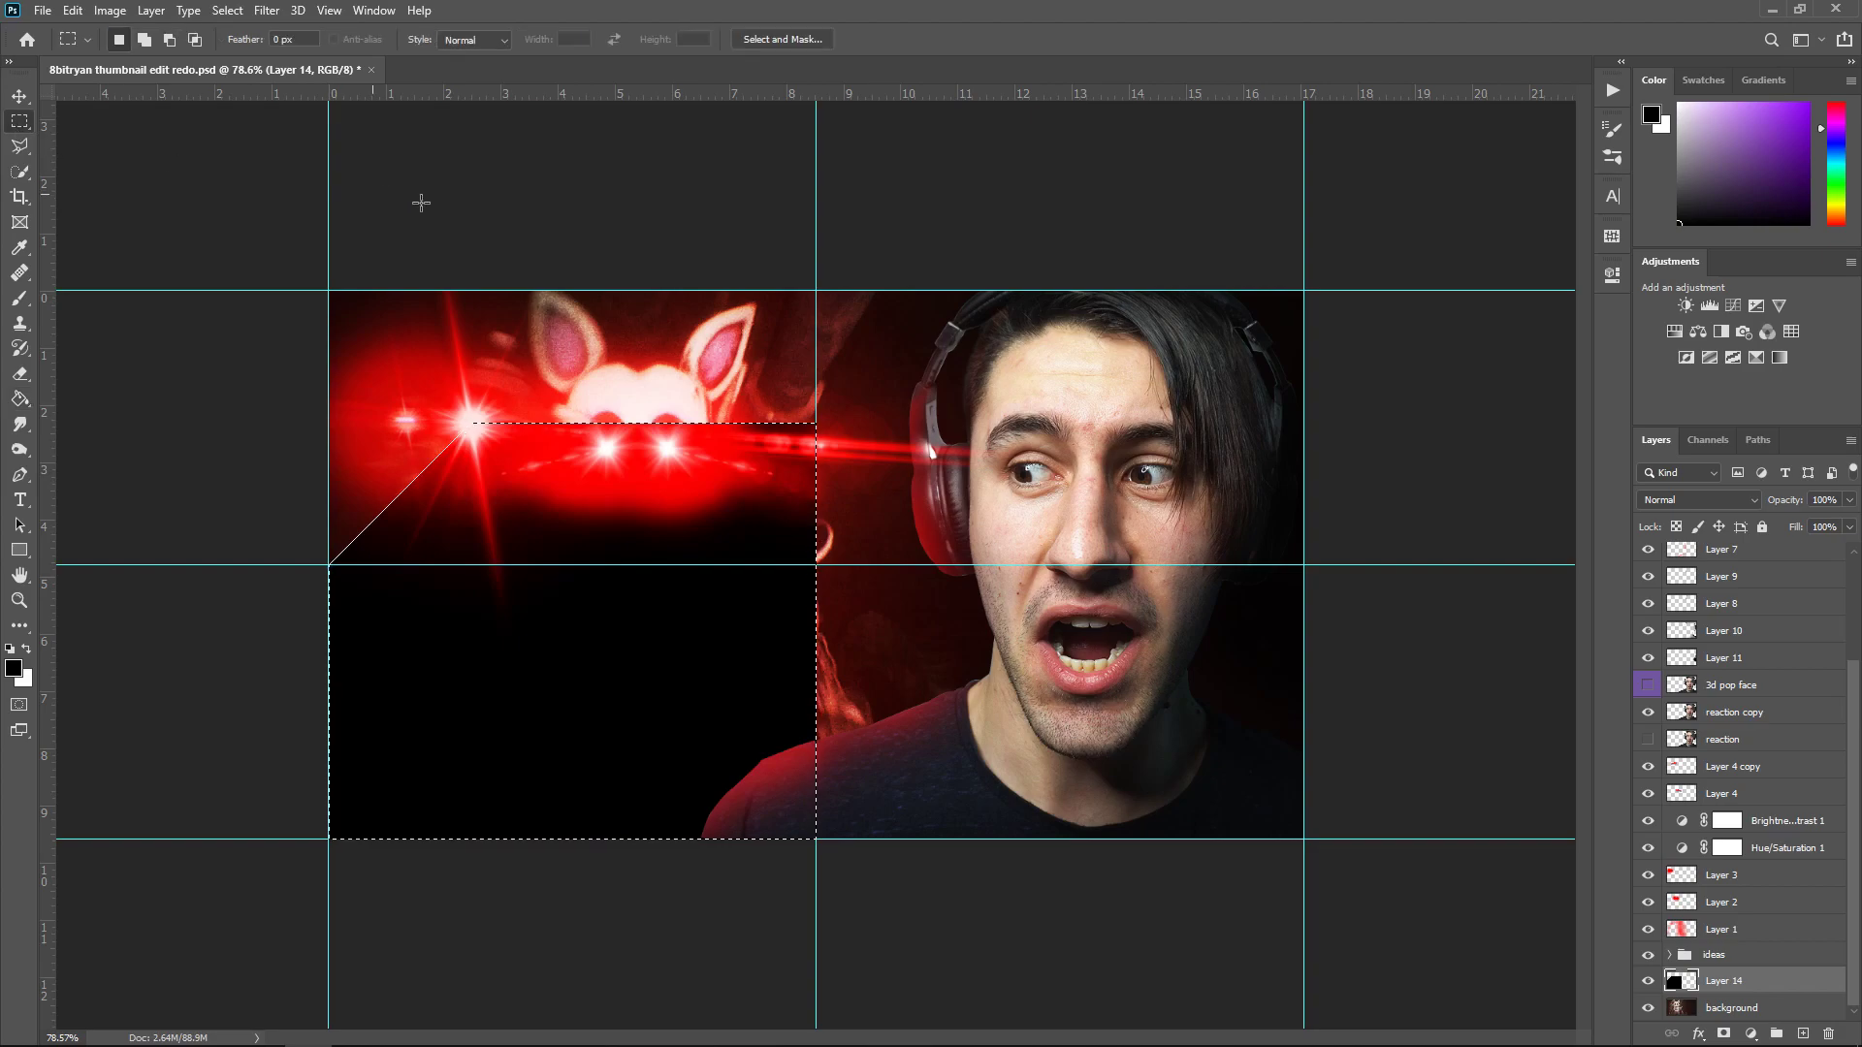
click(19, 97)
key(ctrl+d)
Duplicate the black shape, flip the copy horizontally onto the canvas's right half, and hide the guides
alt+click(1065, 475)
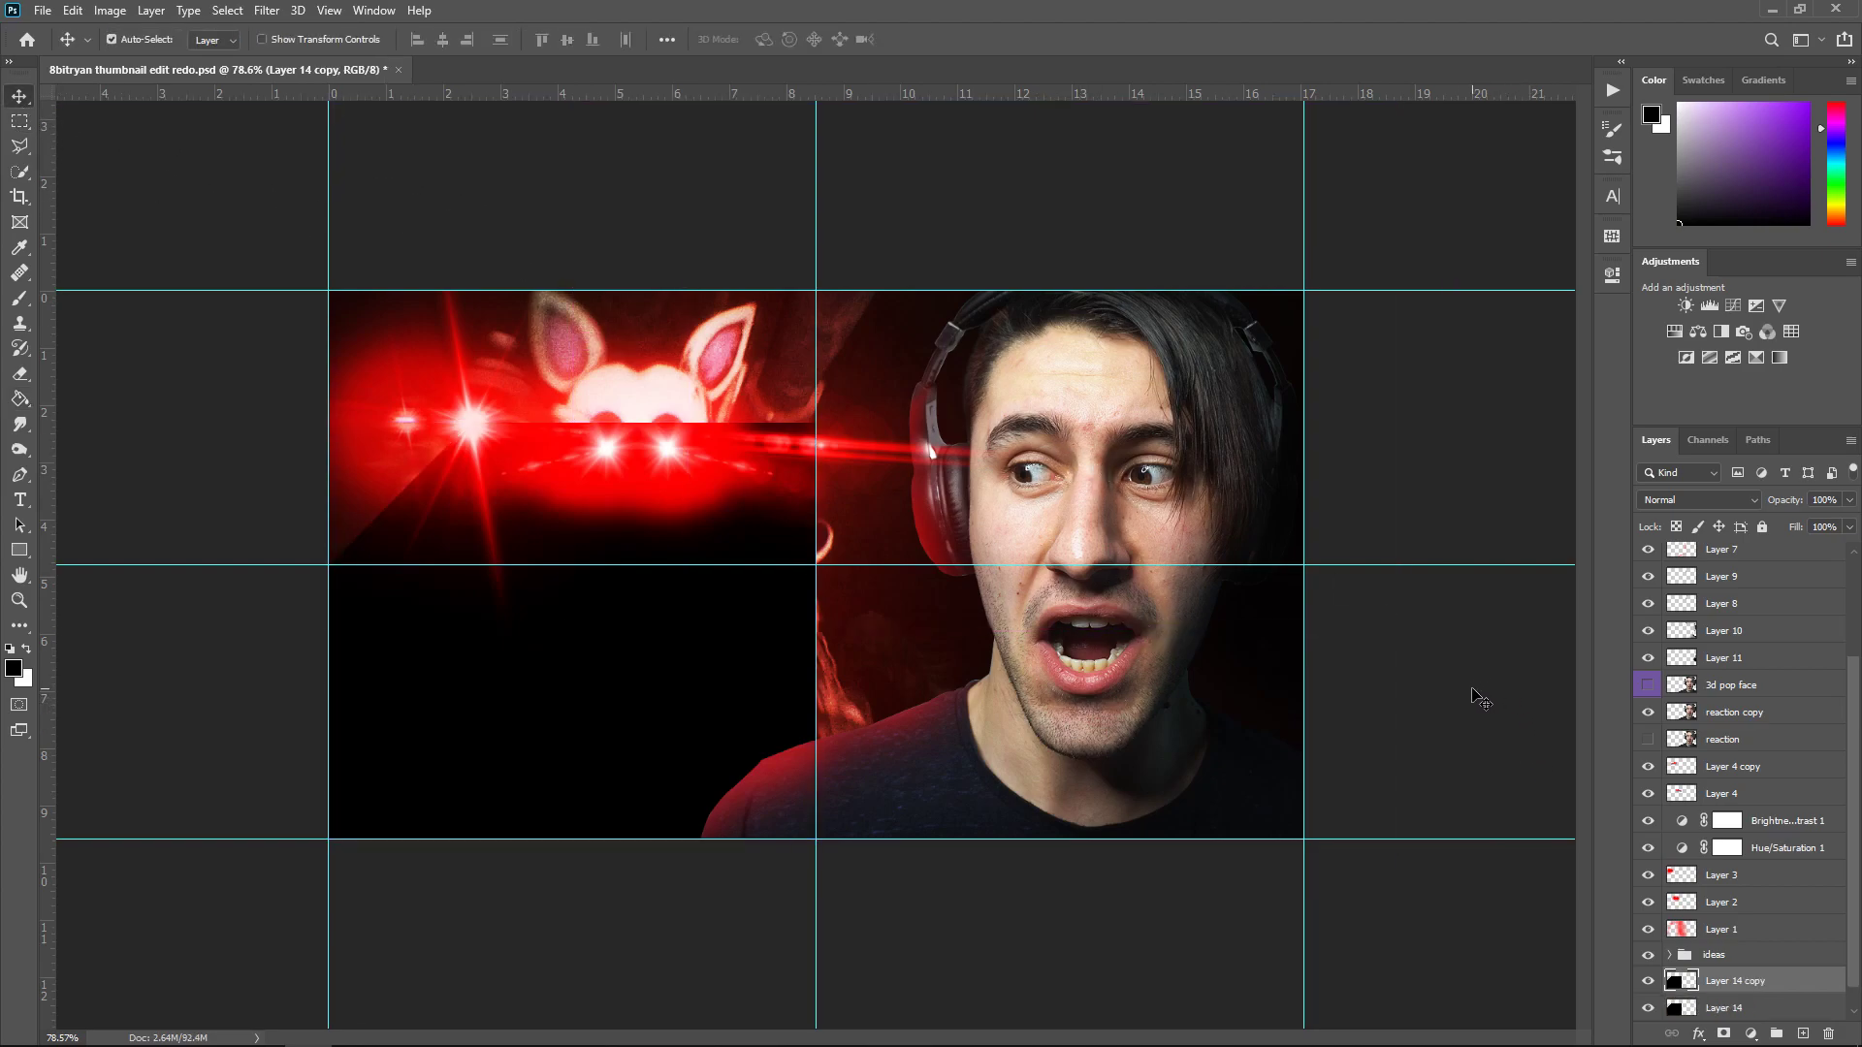
key(ctrl+t)
right_click(711, 676)
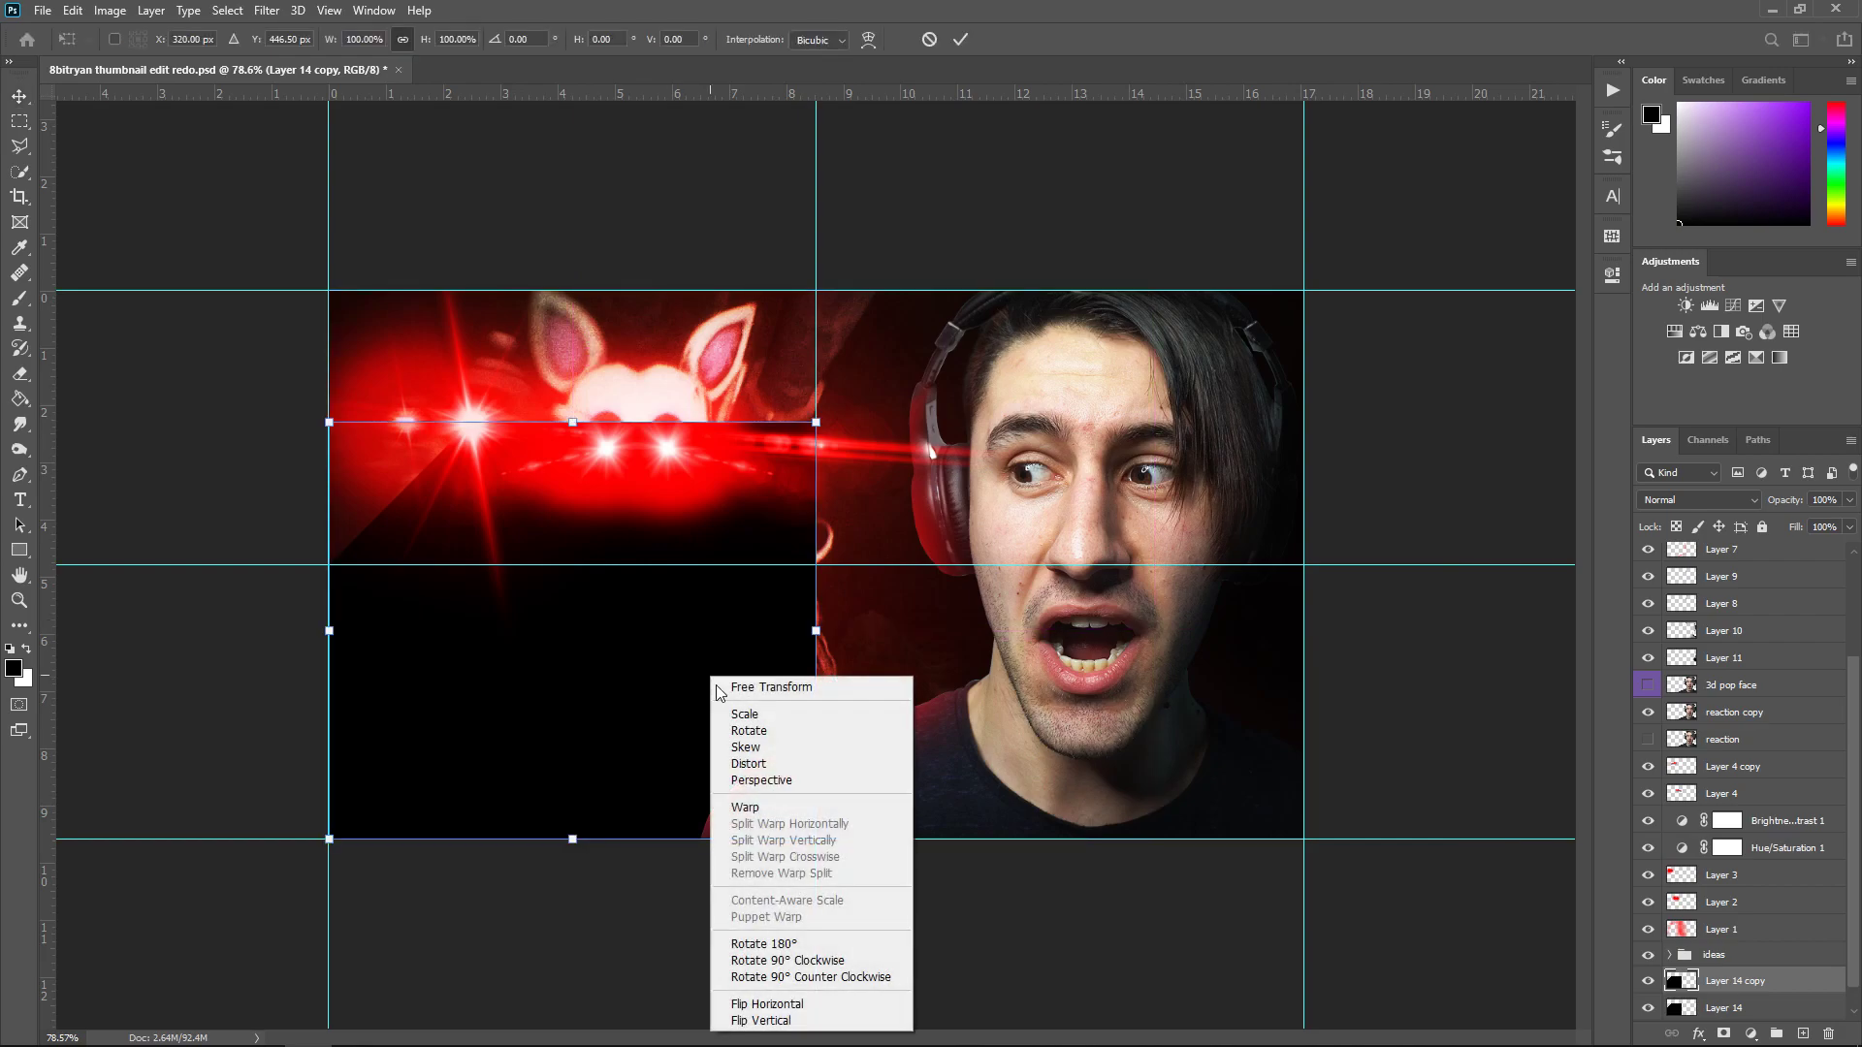
click(779, 1004)
drag(676, 698, 1122, 705)
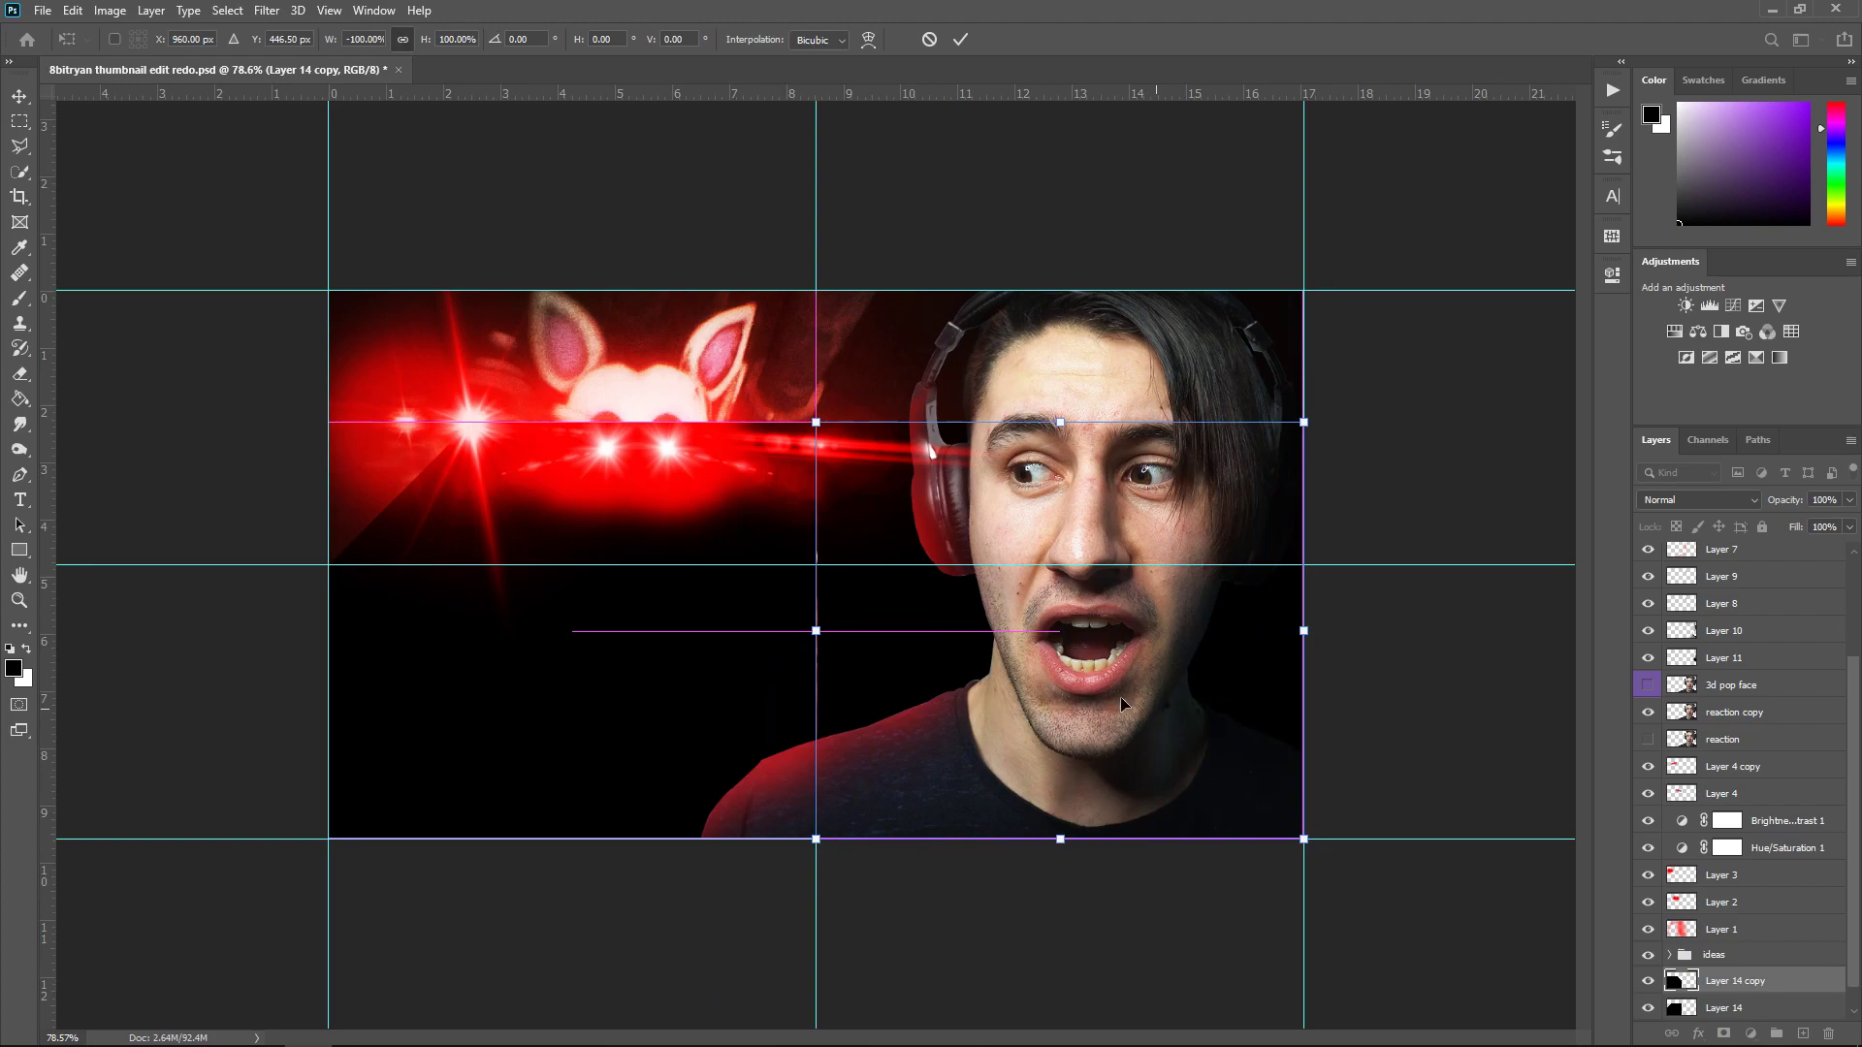
key(Return)
key(ctrl+h)
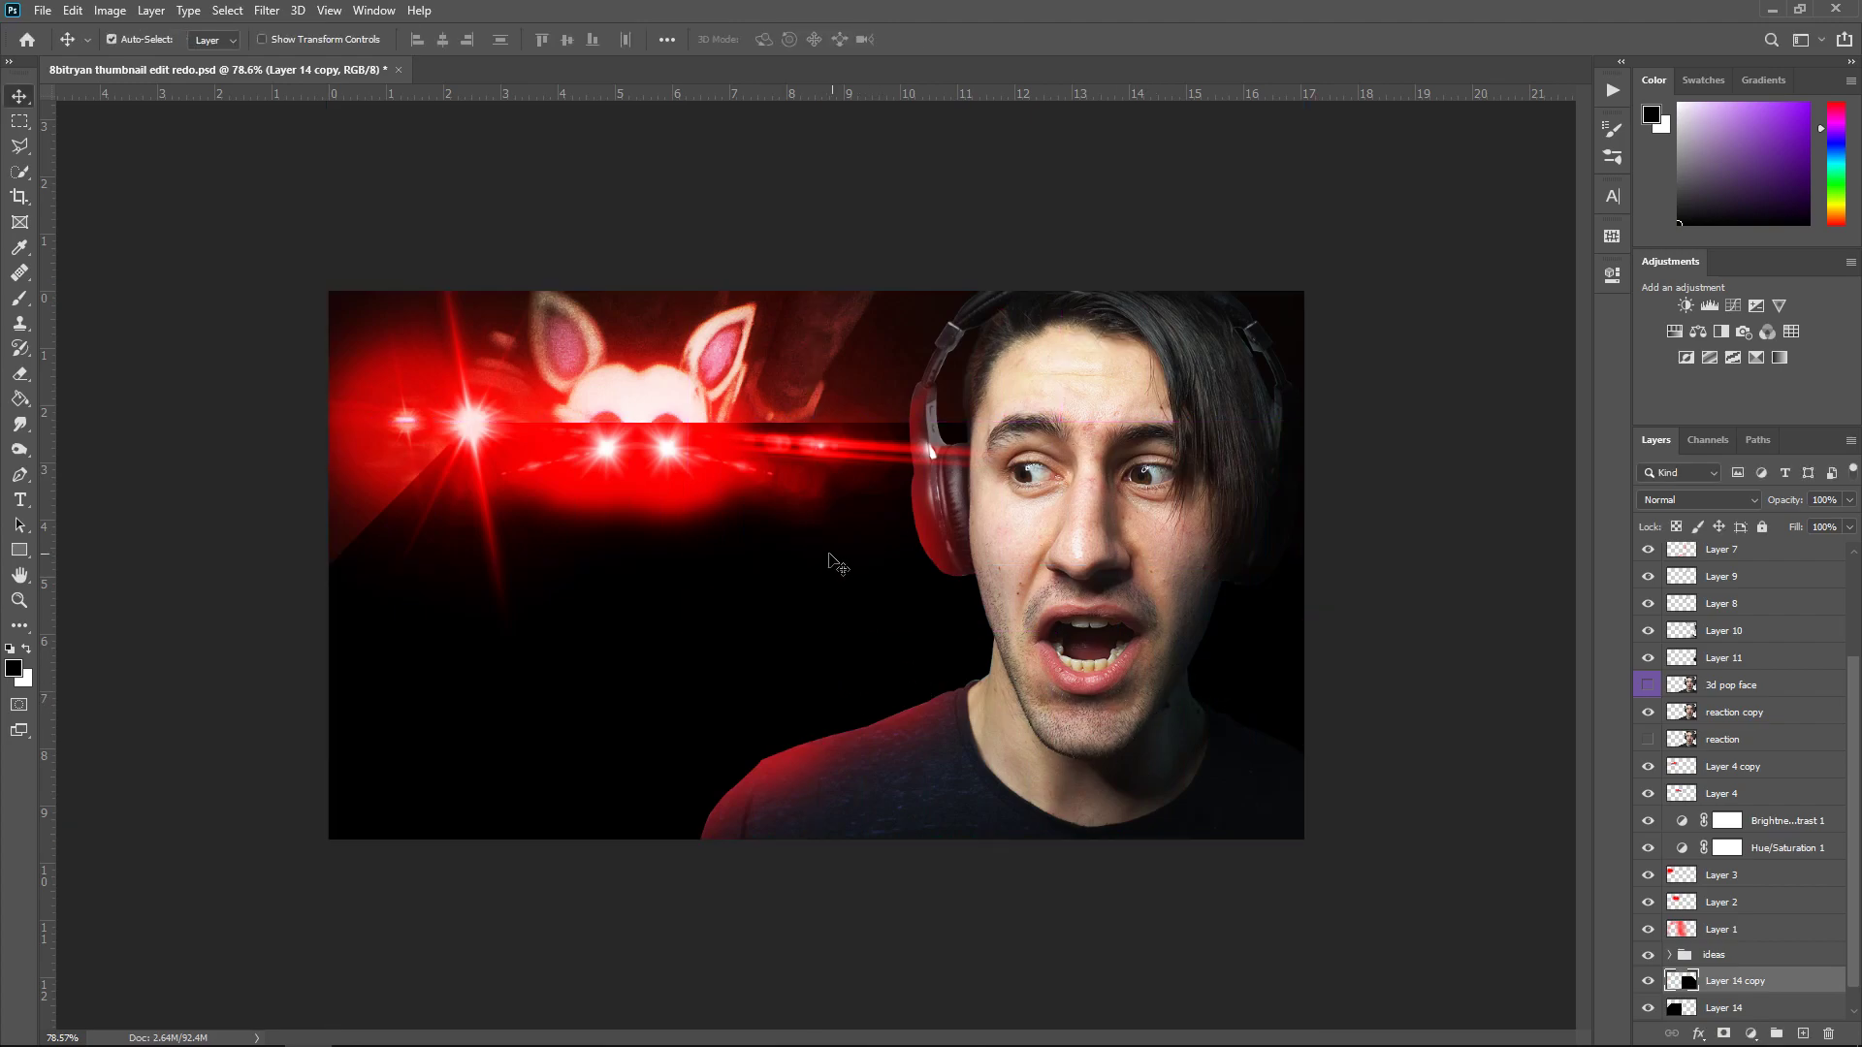
Combine the two black shape layers into one smart object and rasterize it
scroll(1746, 933, down, 1)
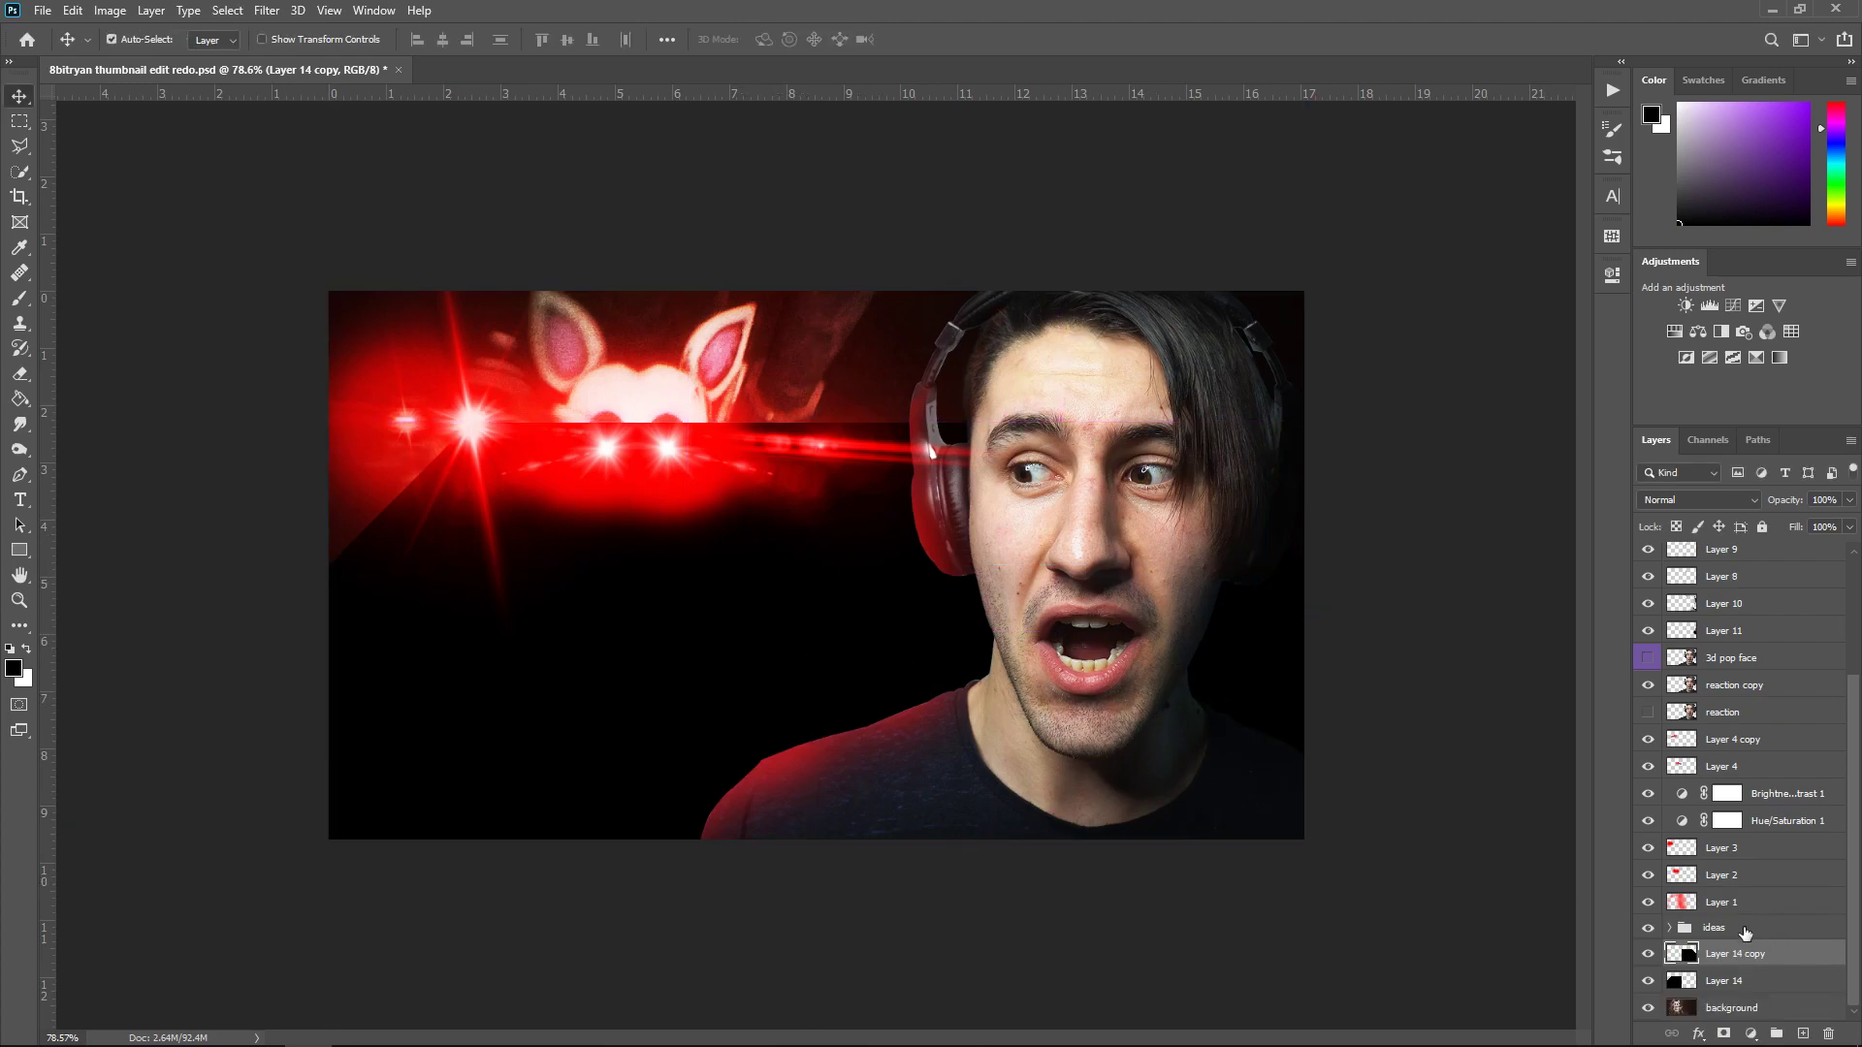
shift+click(1729, 982)
right_click(1734, 948)
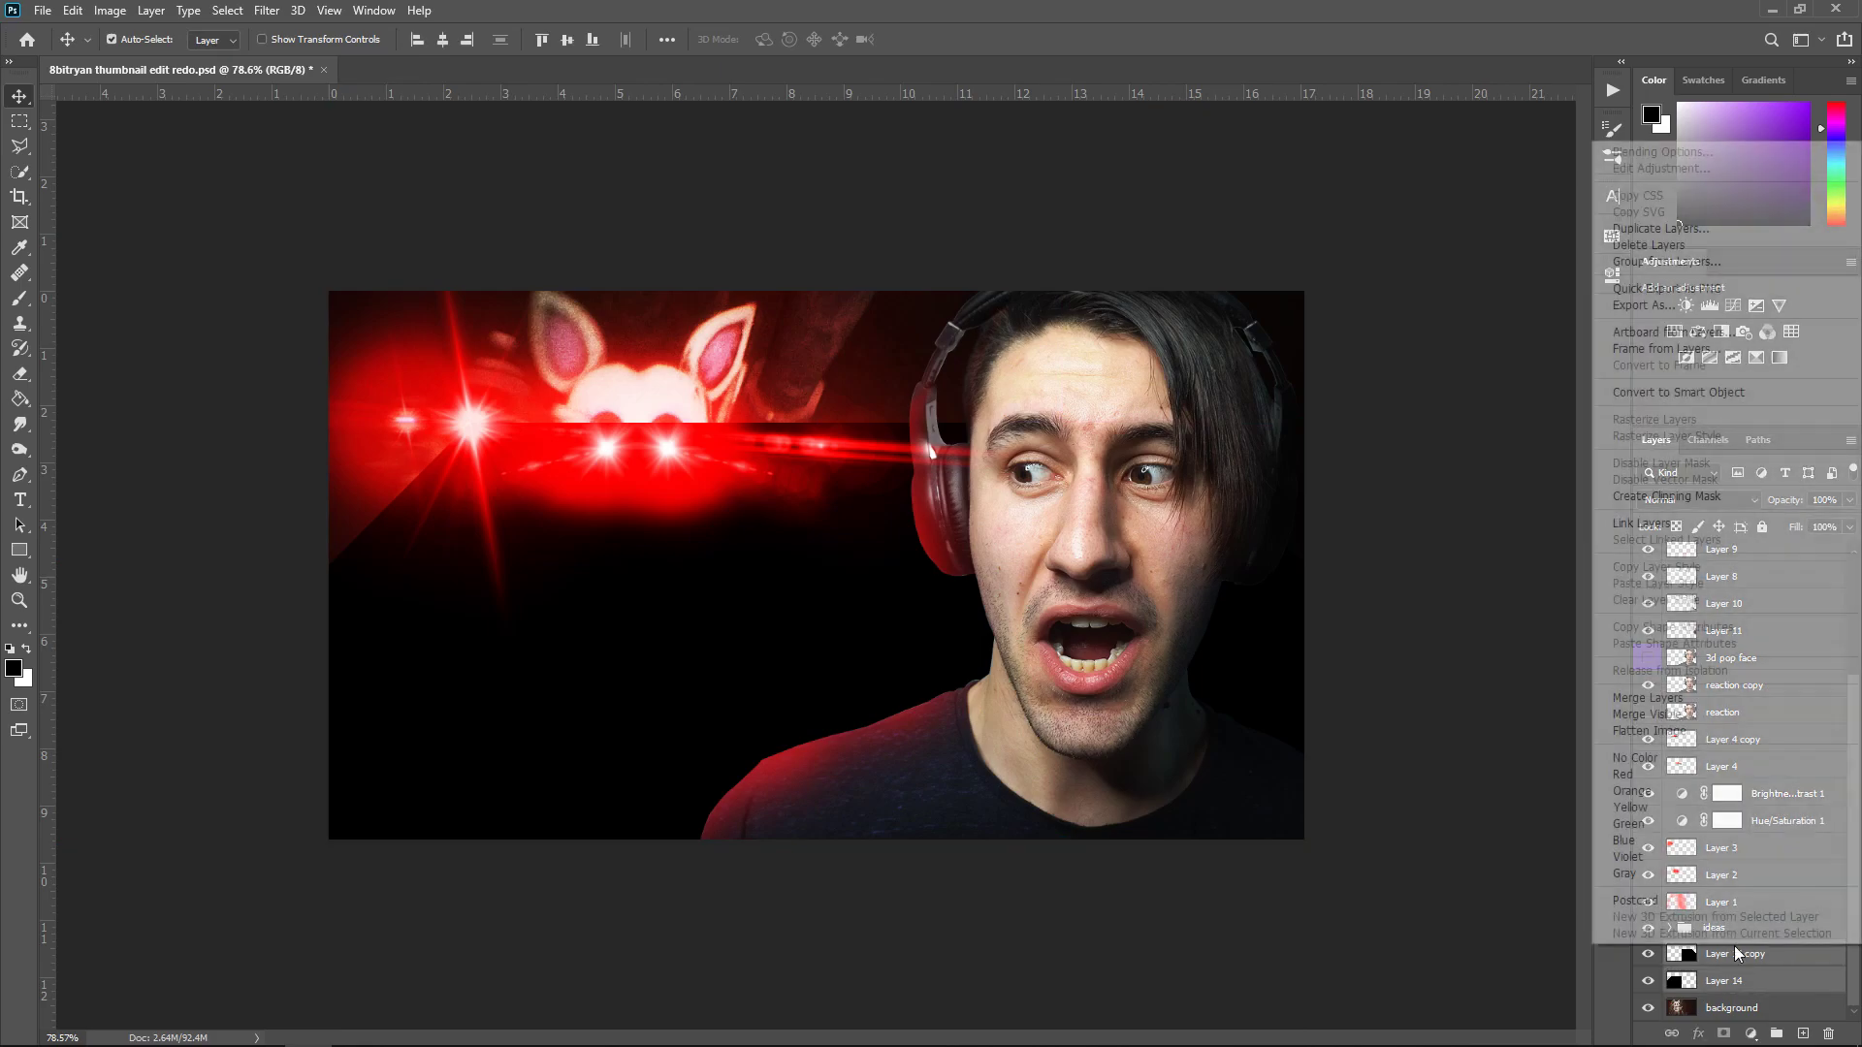
click(1687, 392)
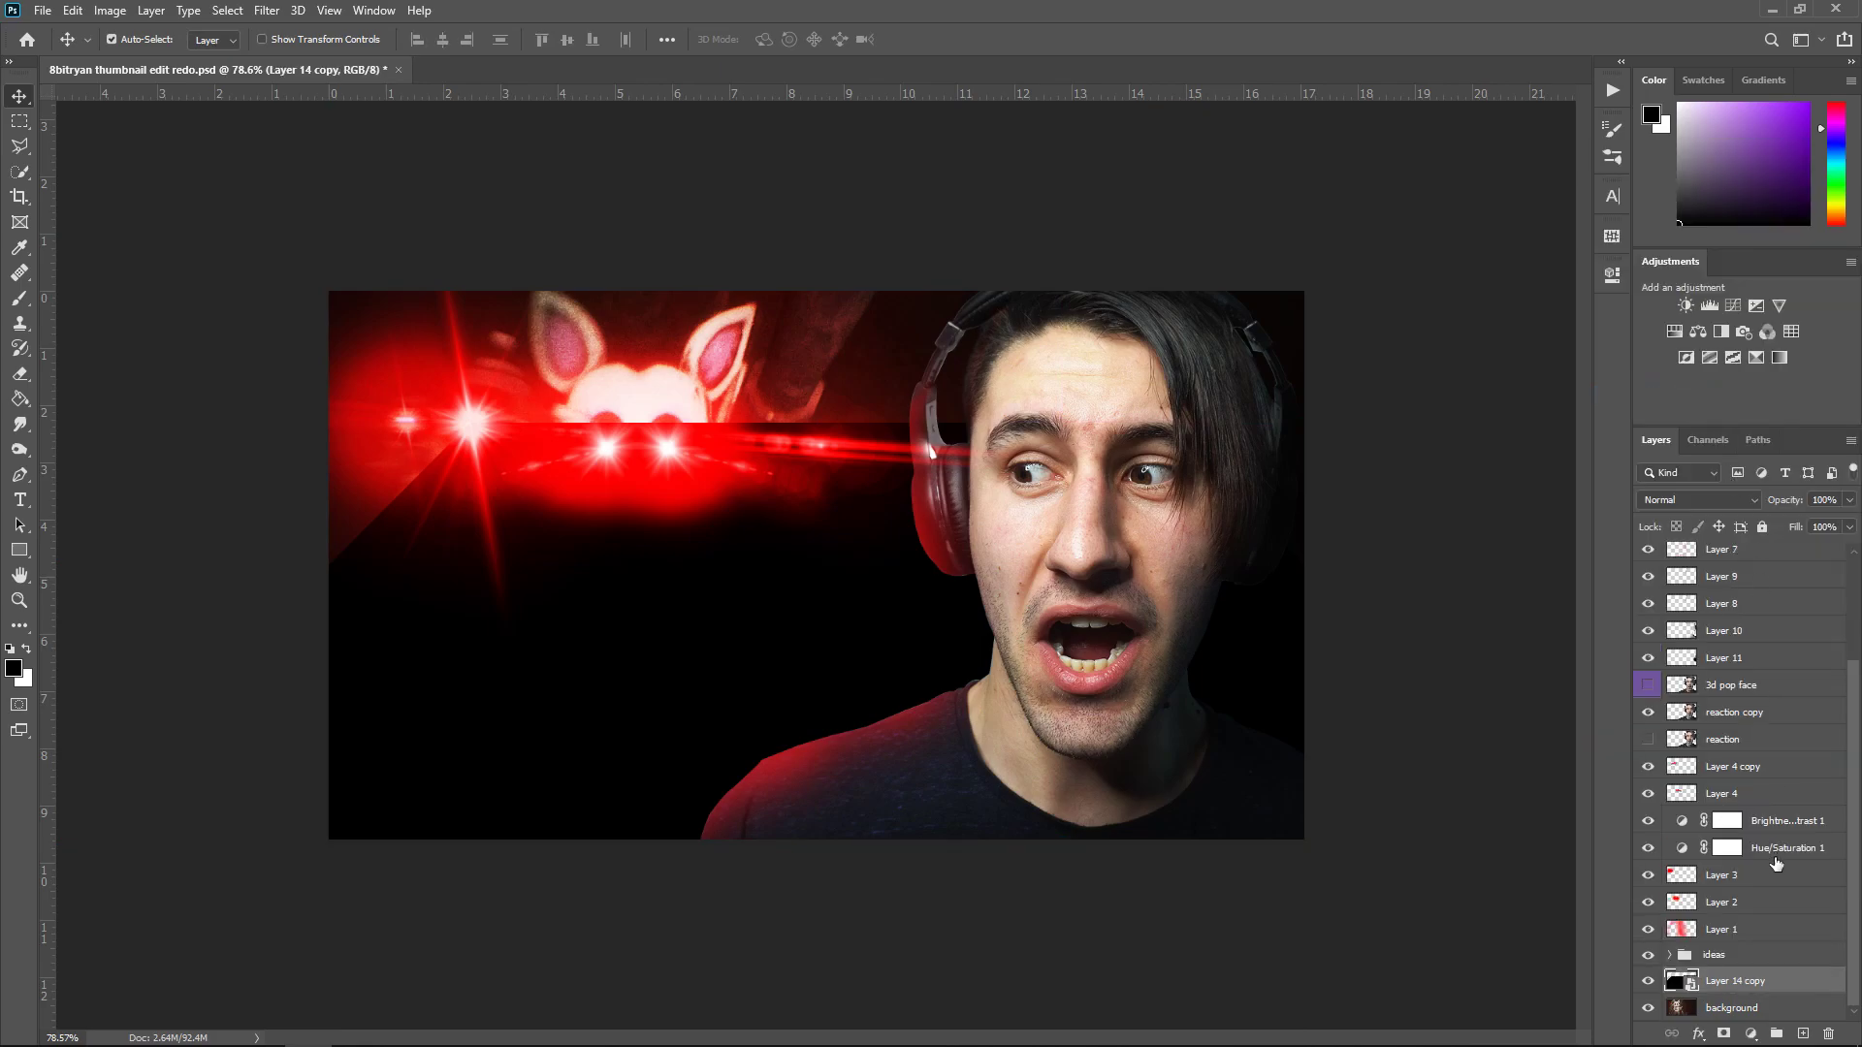
right_click(1736, 980)
click(1649, 615)
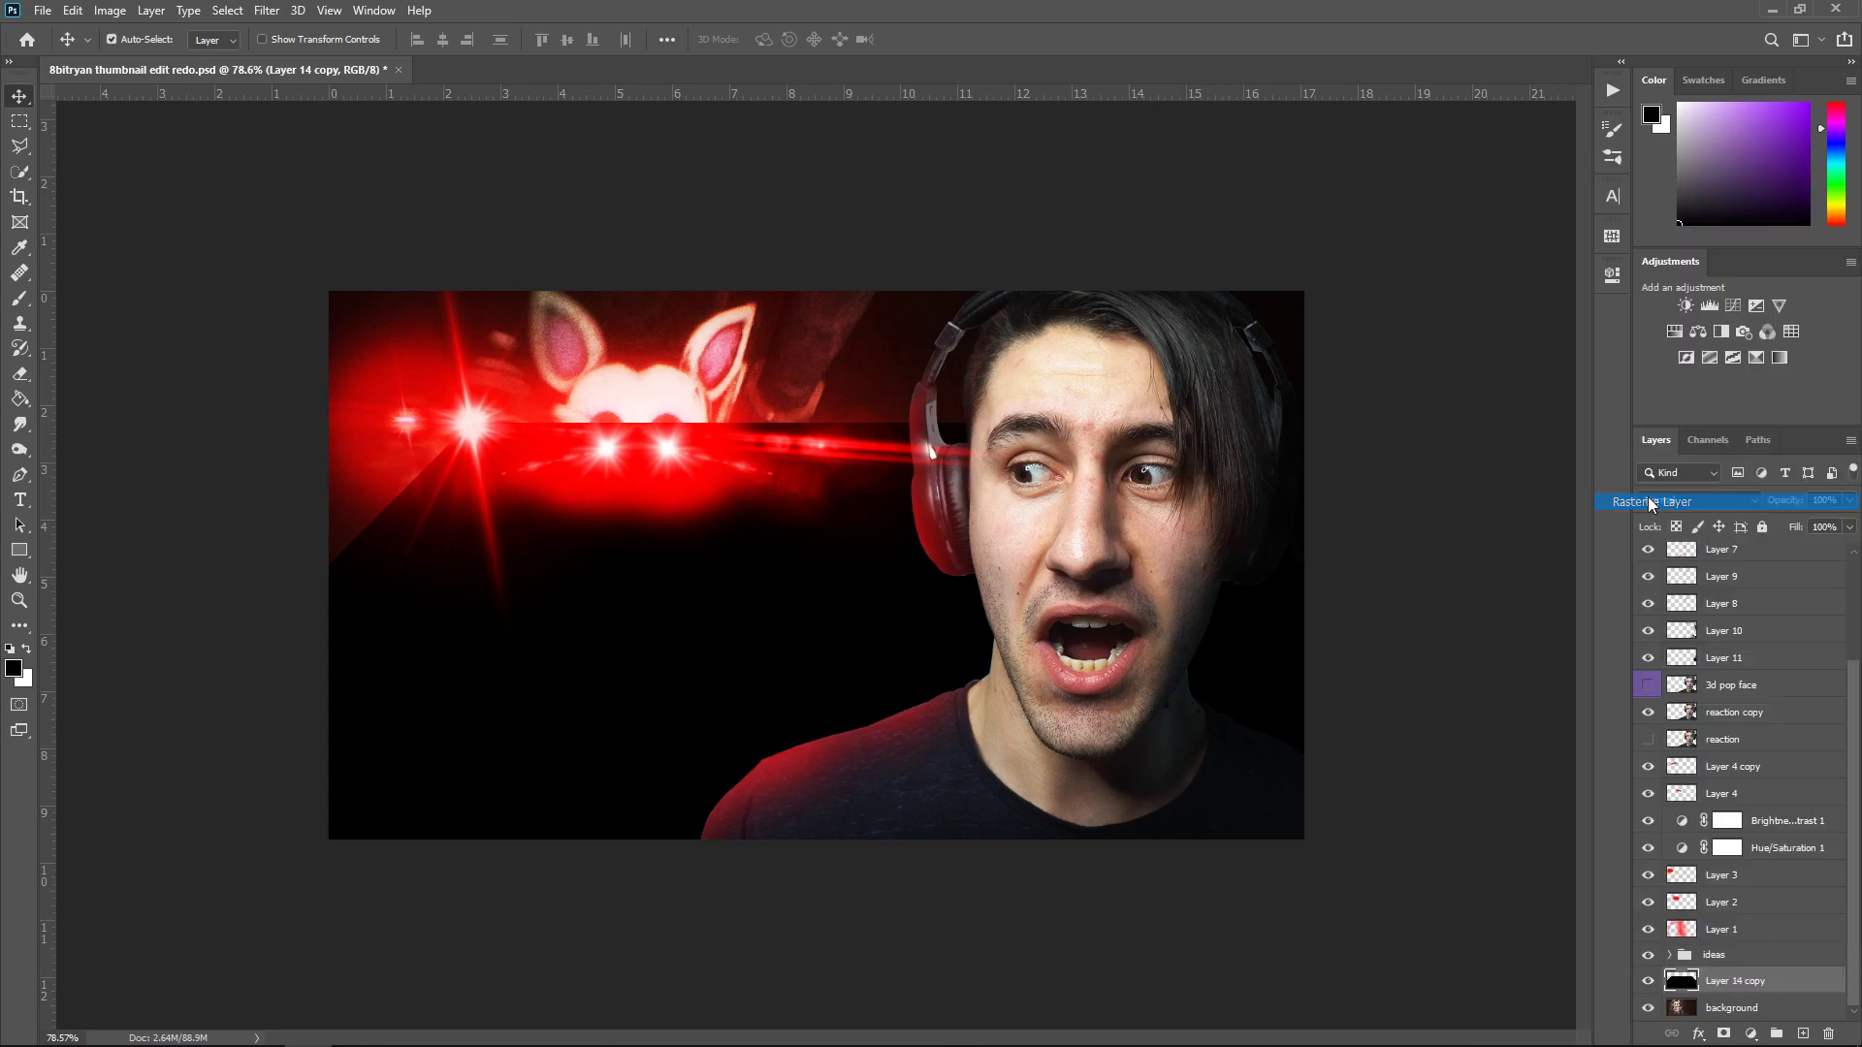
Add a white (#ffffff) solid color fill layer directly above the background layer
click(1741, 1008)
click(1752, 1036)
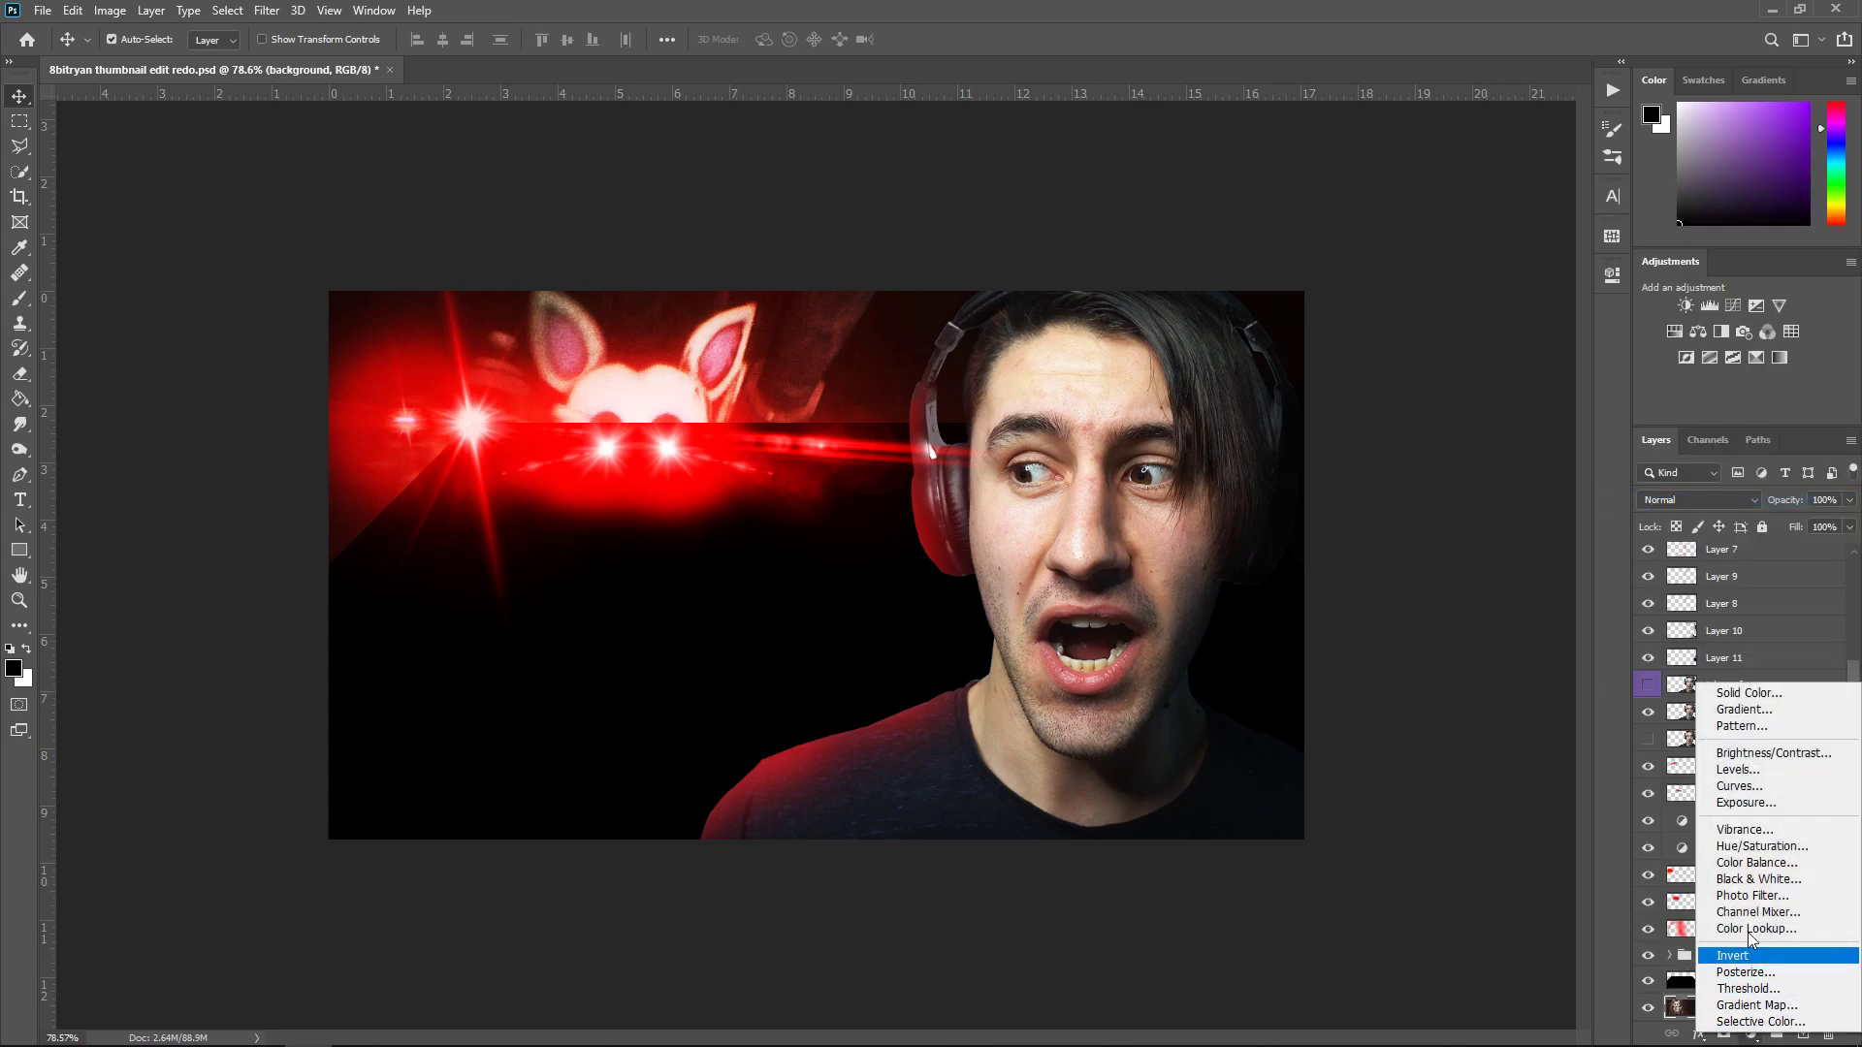
click(1719, 691)
drag(1229, 419, 973, 162)
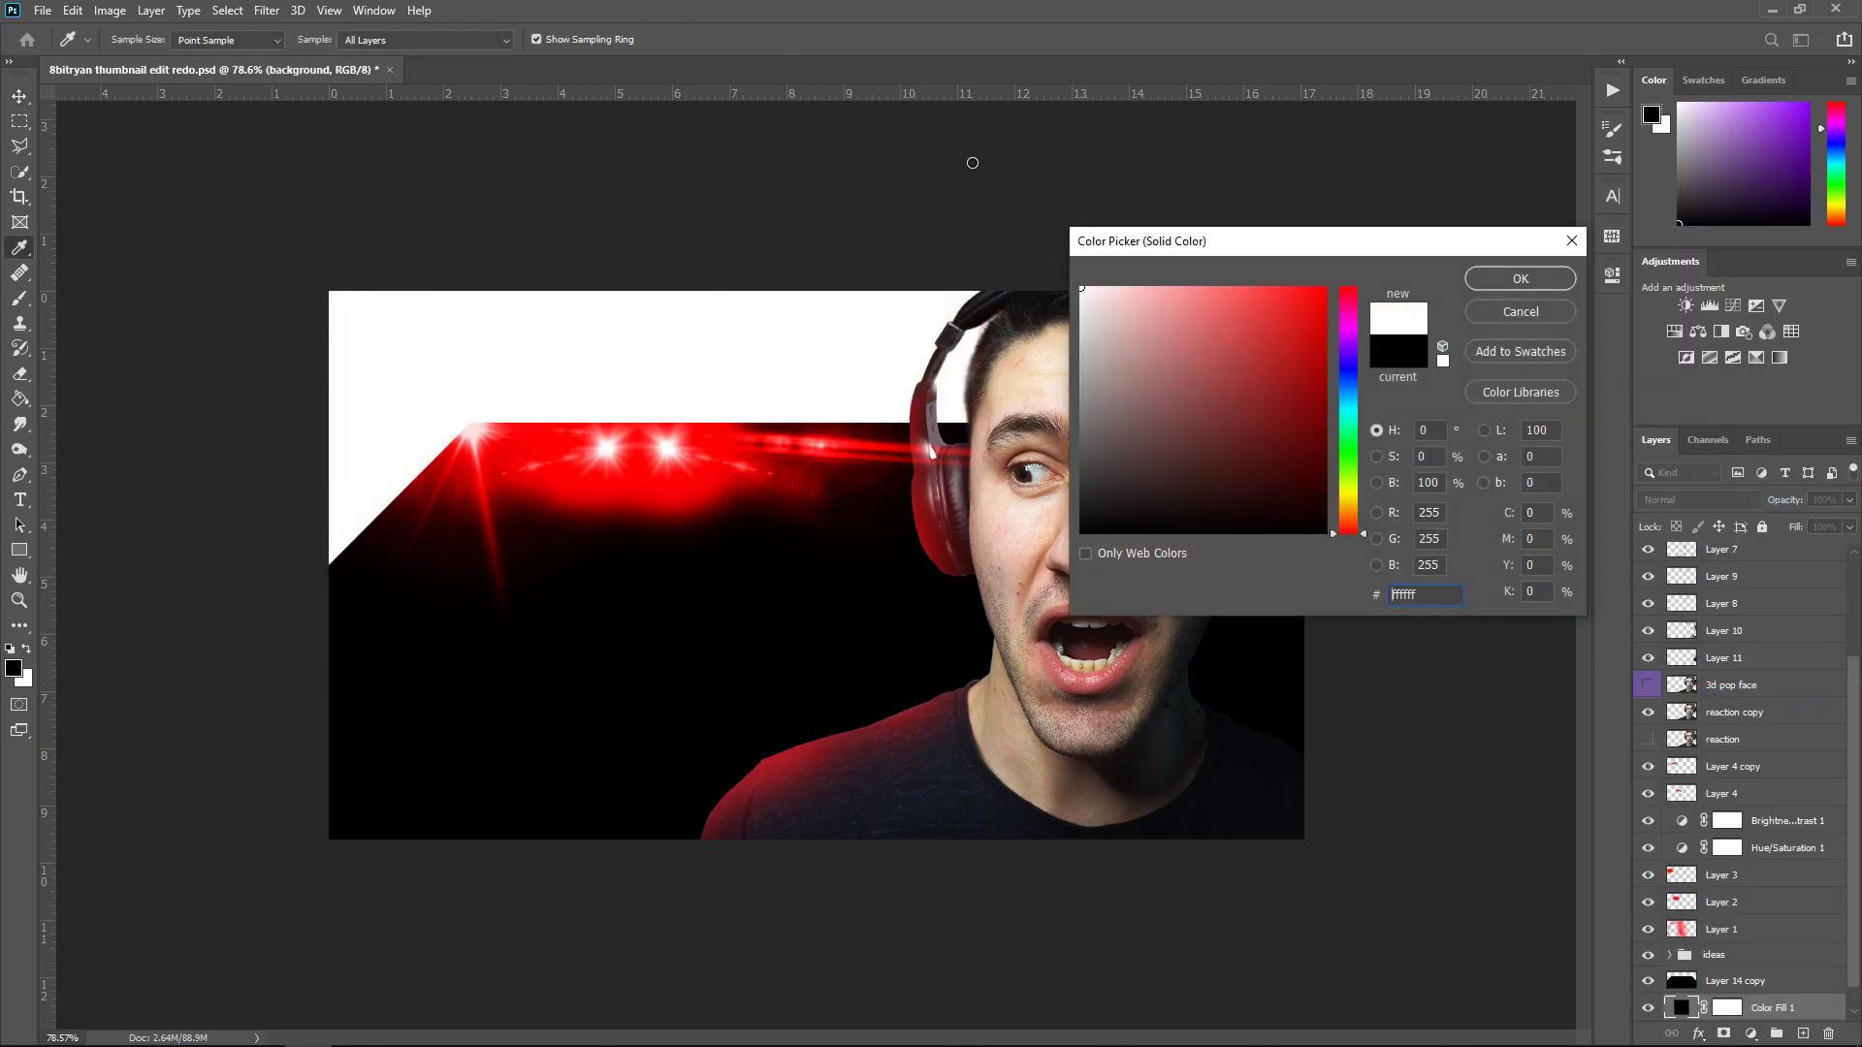
click(1520, 279)
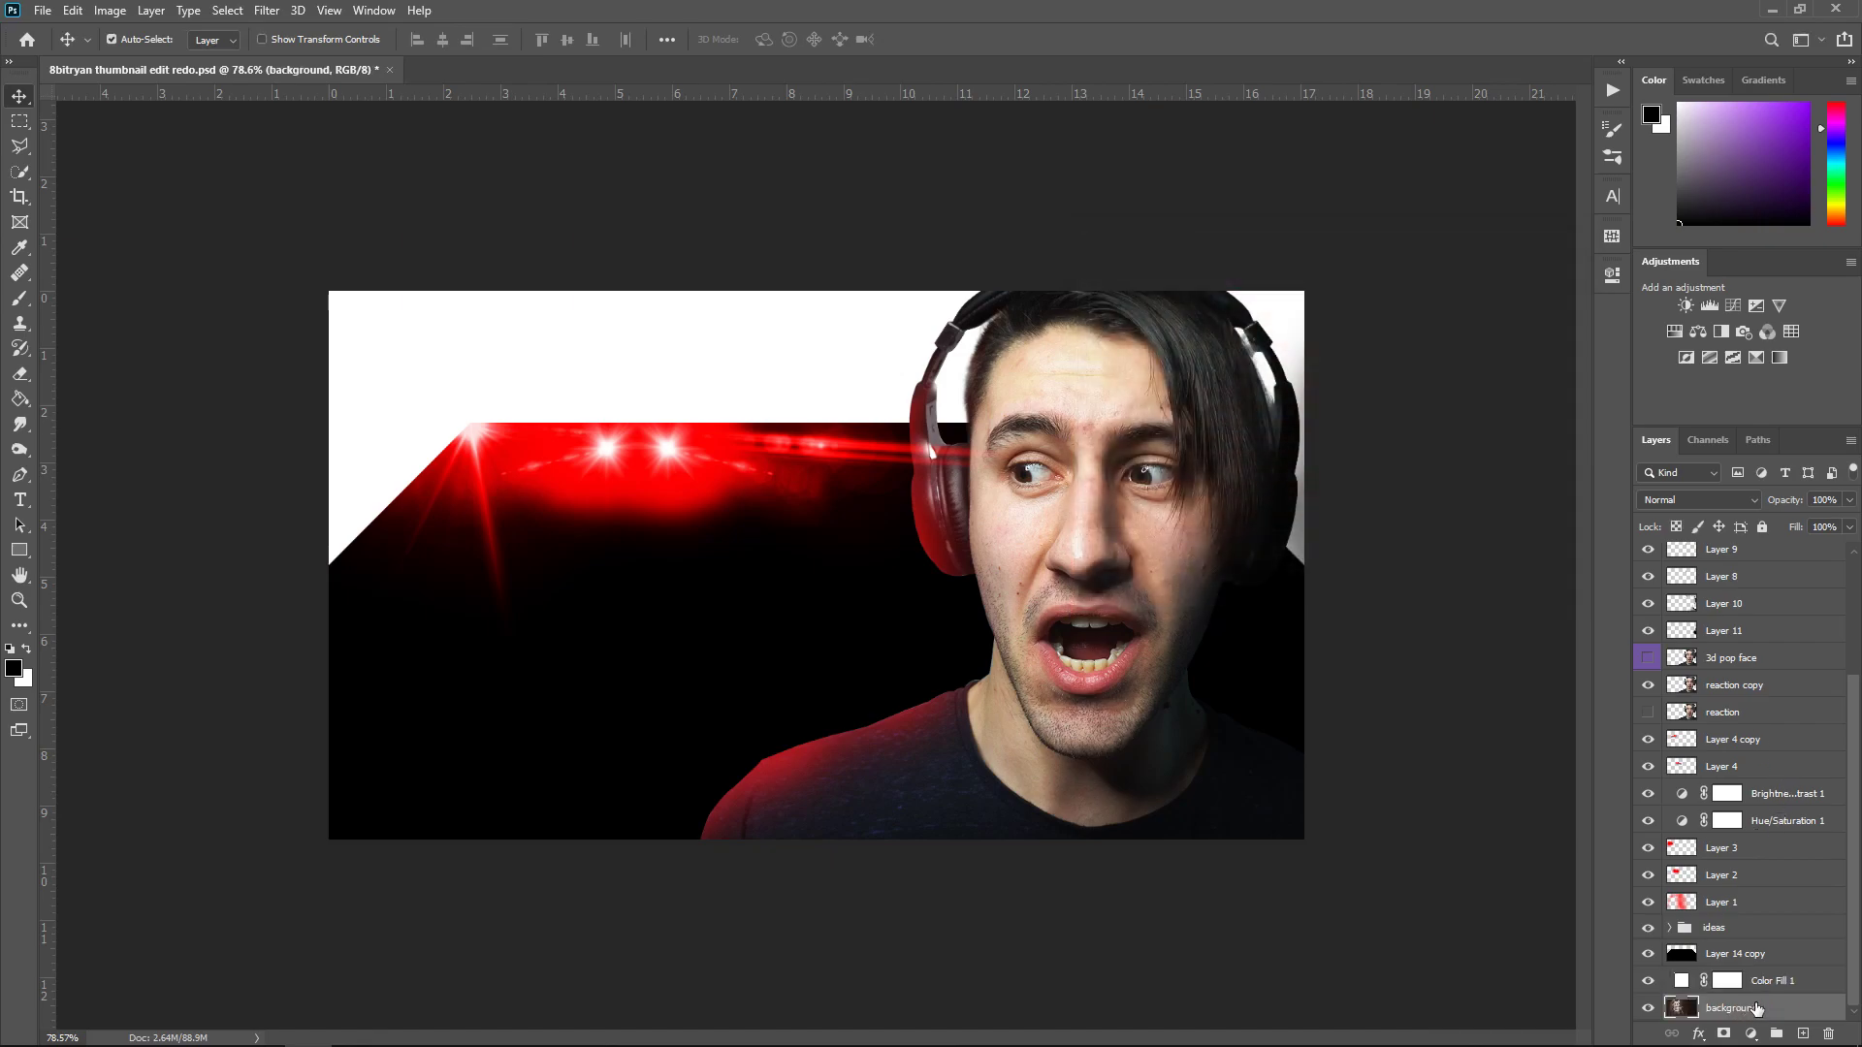
Duplicate the background above the white fill, hide the black shape layer, and mask the copy to that shape's outline
key(ctrl+j)
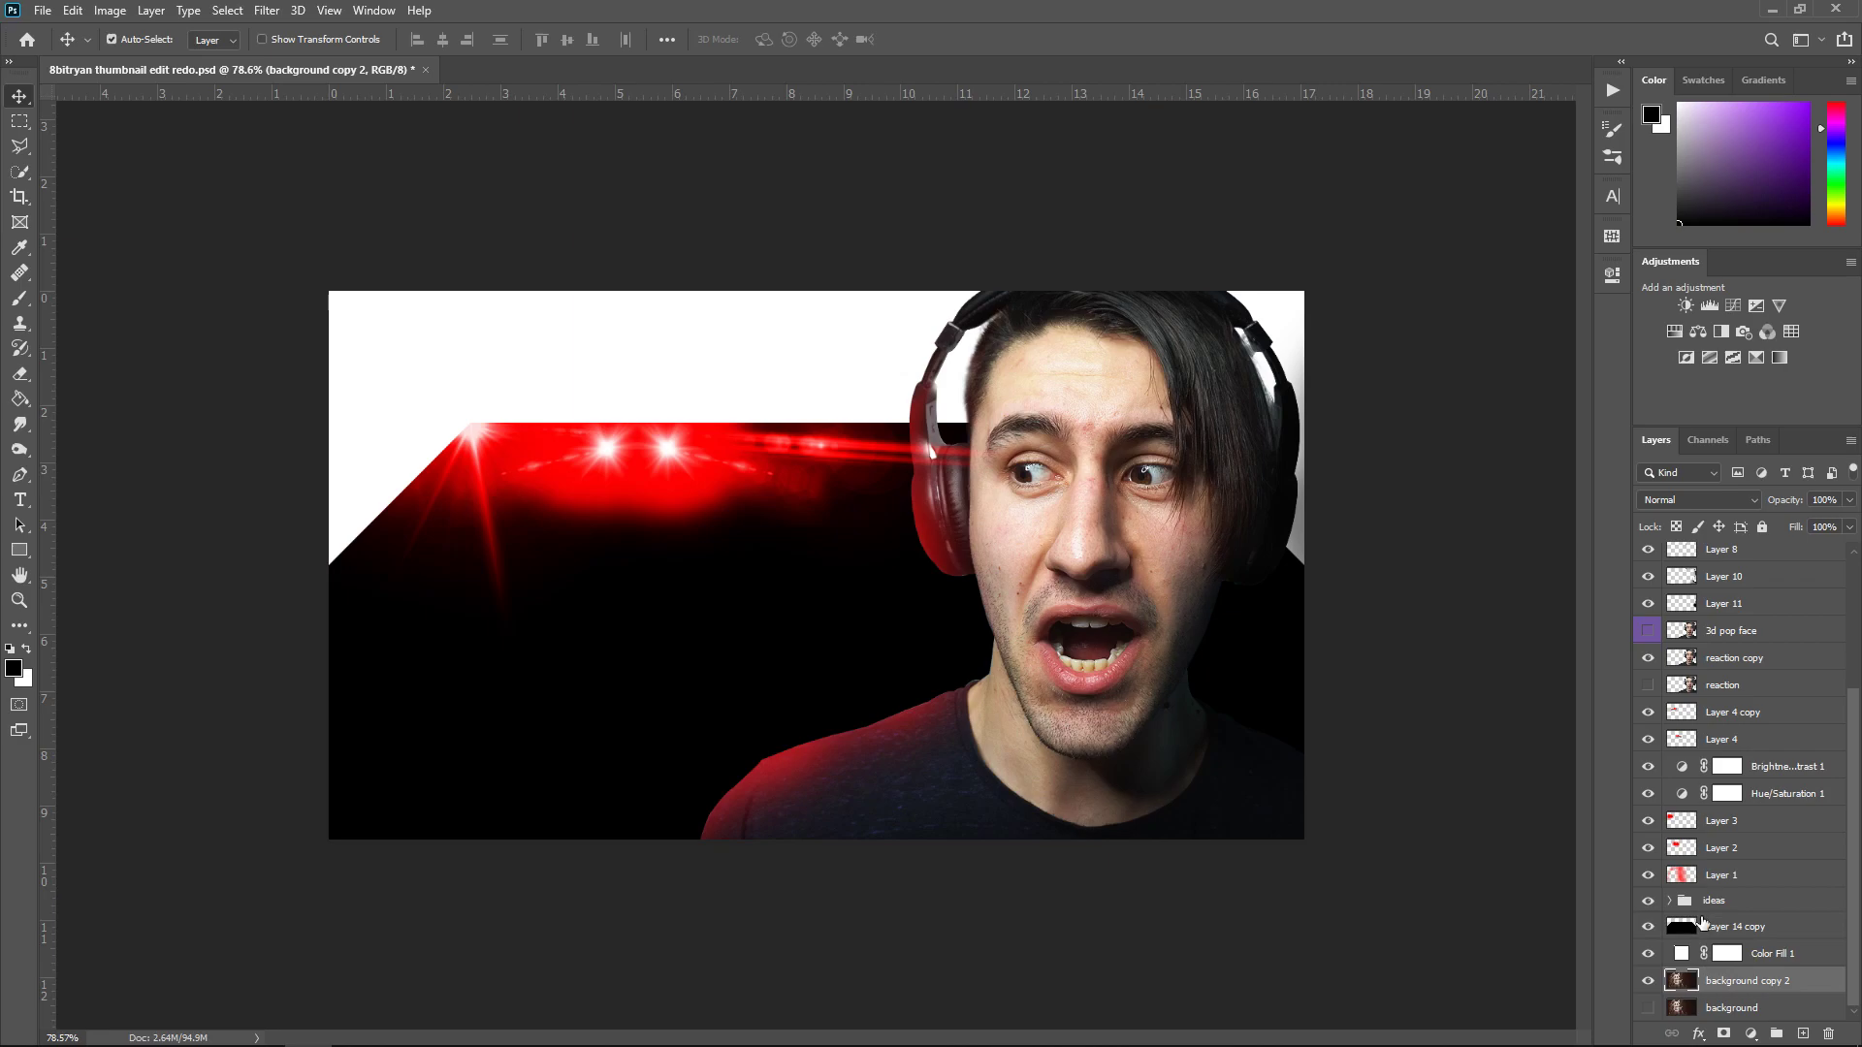
ctrl+click(1683, 928)
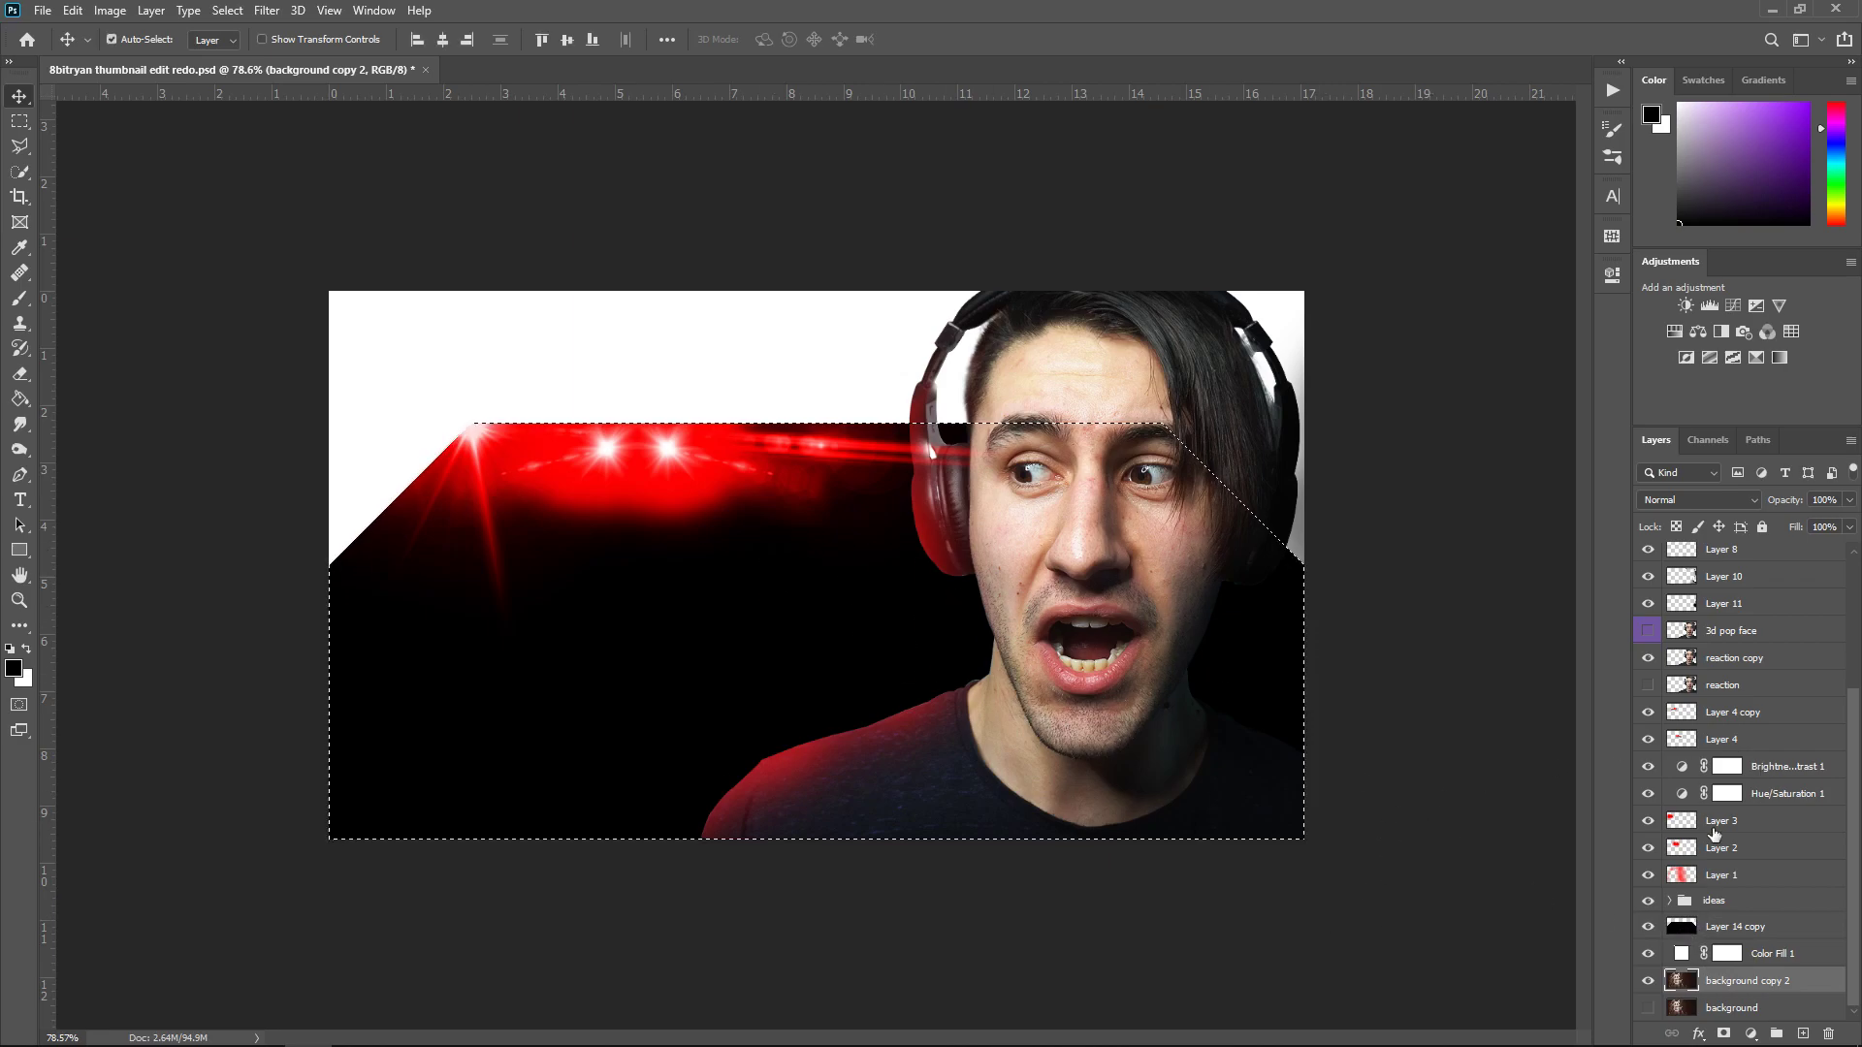
click(1648, 929)
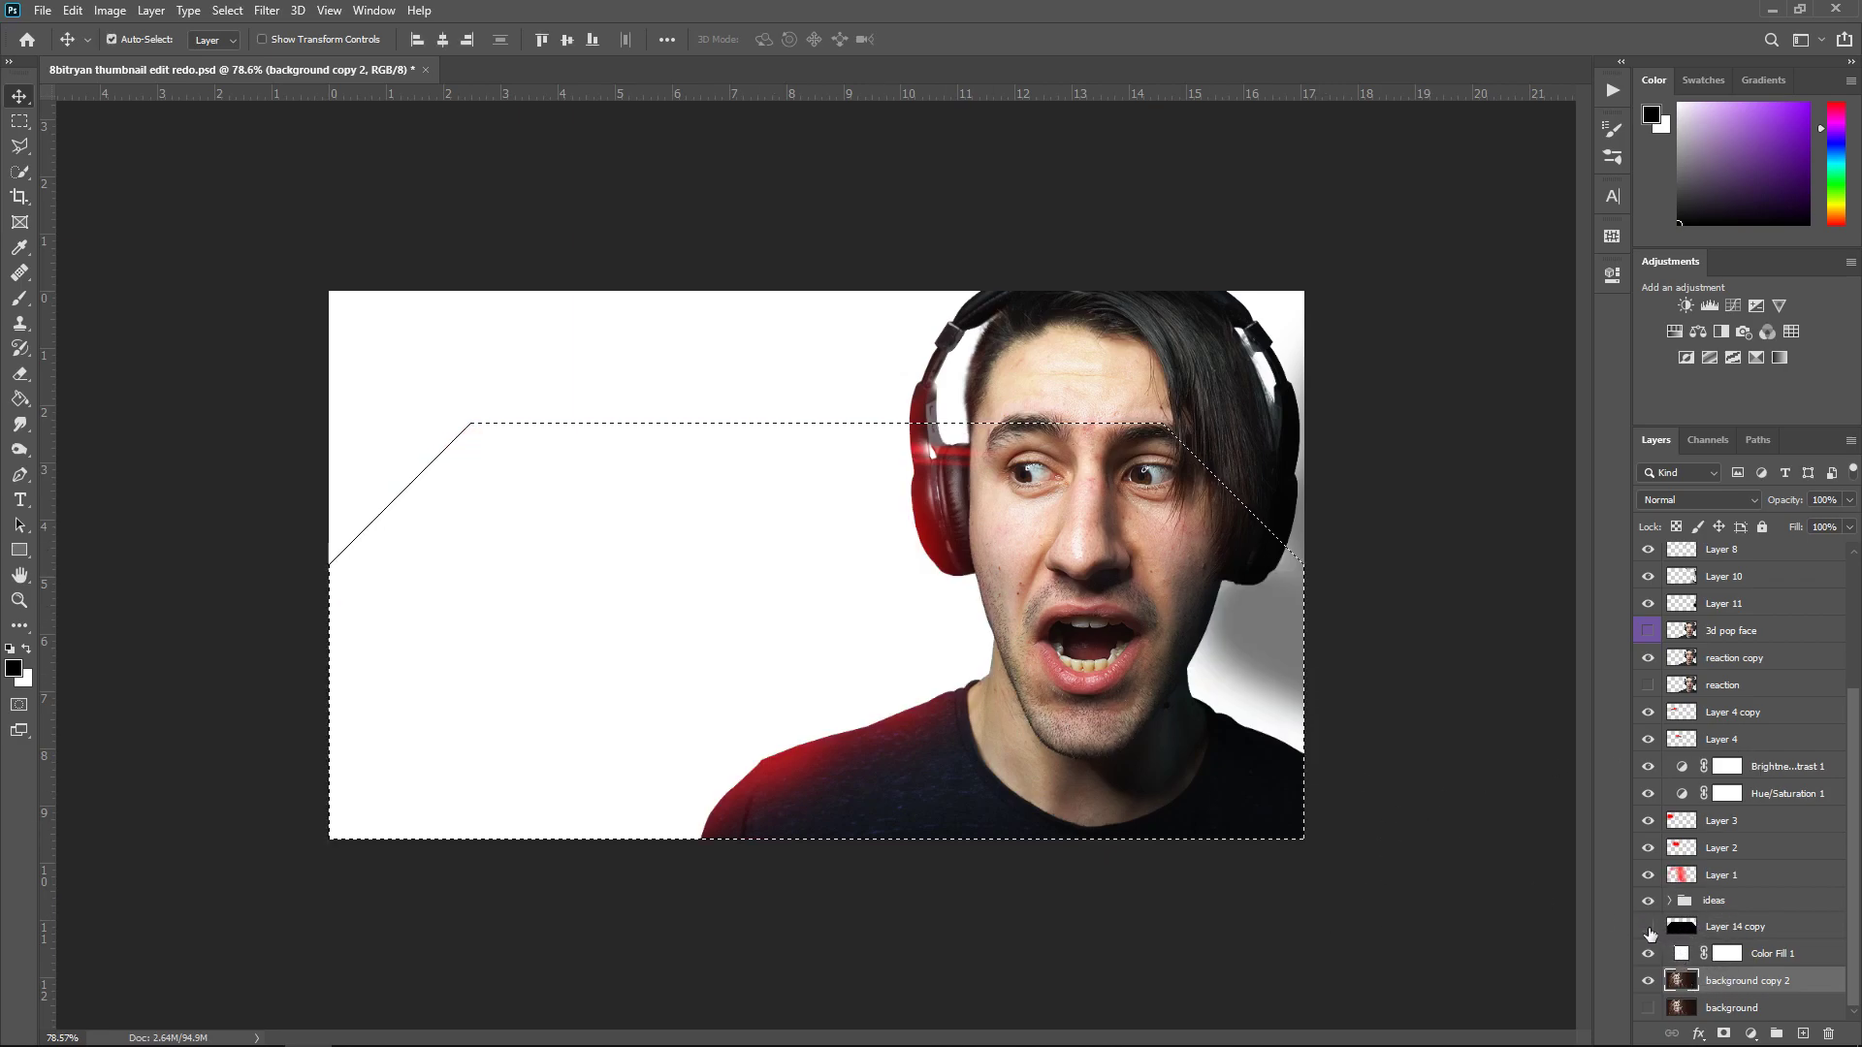
click(1723, 1034)
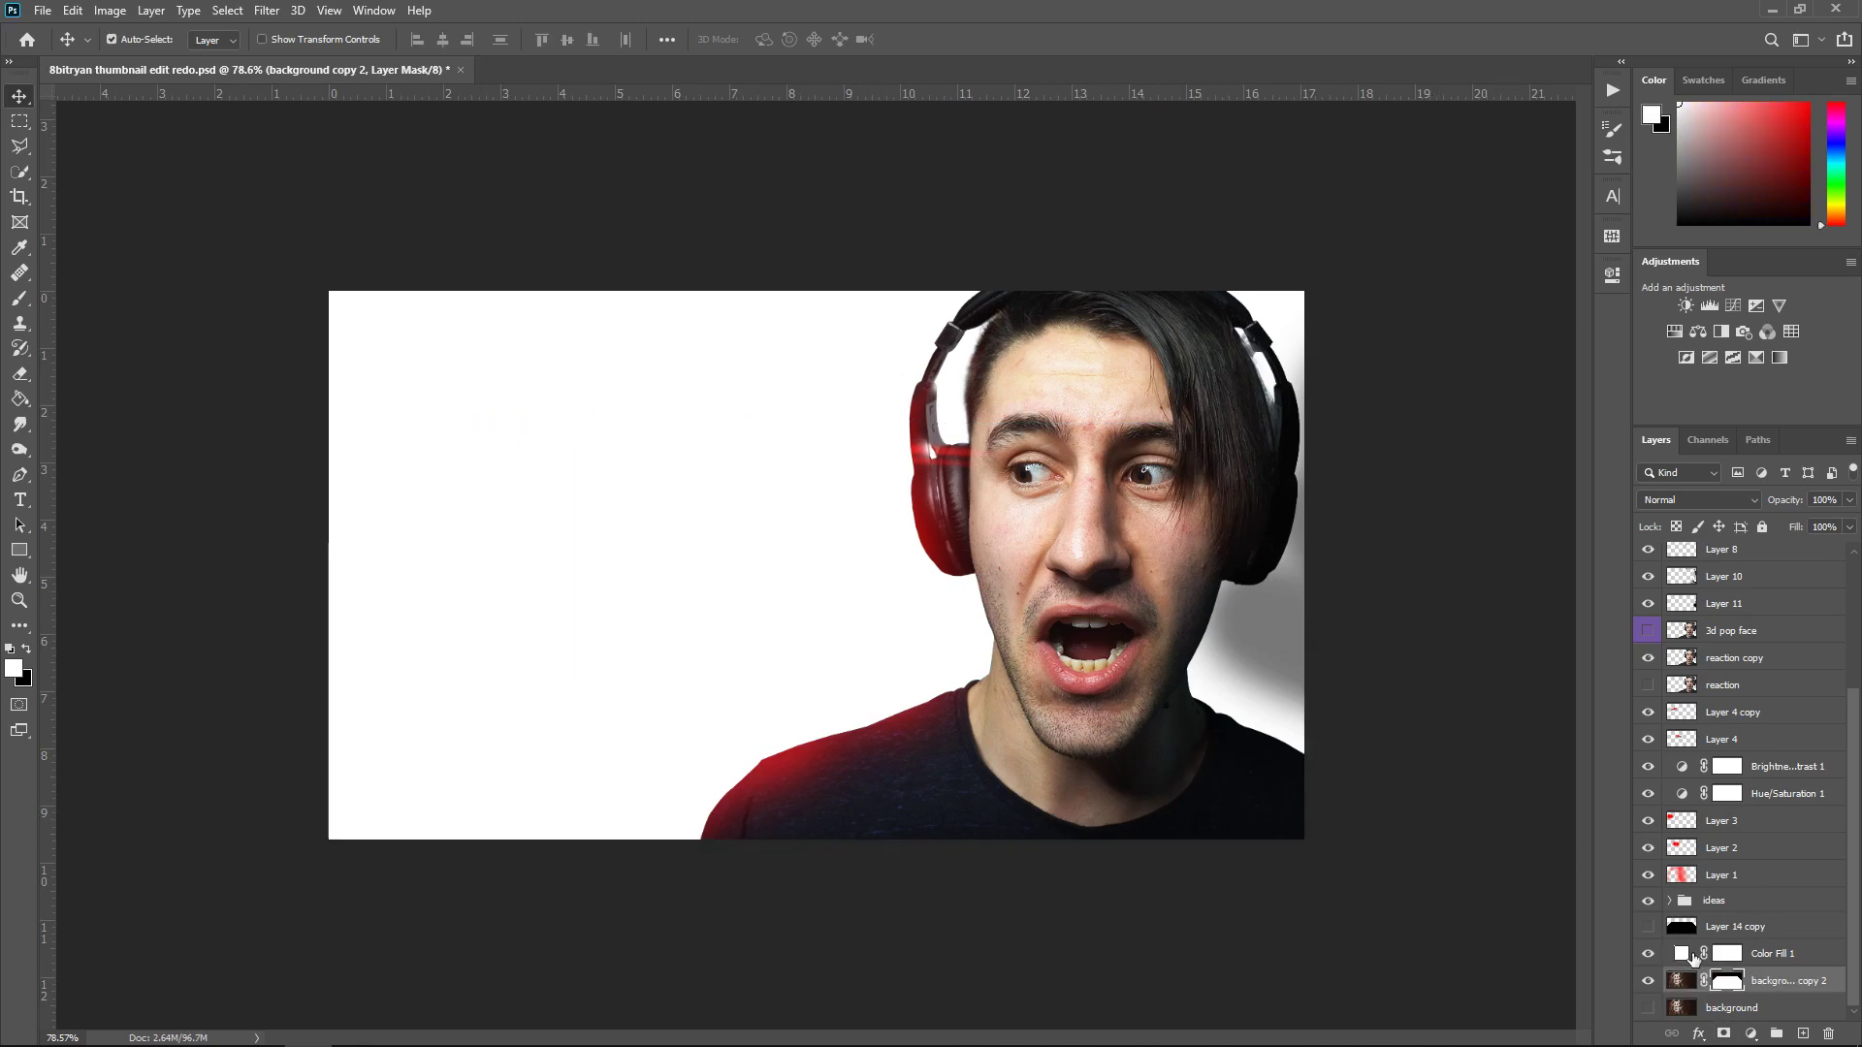
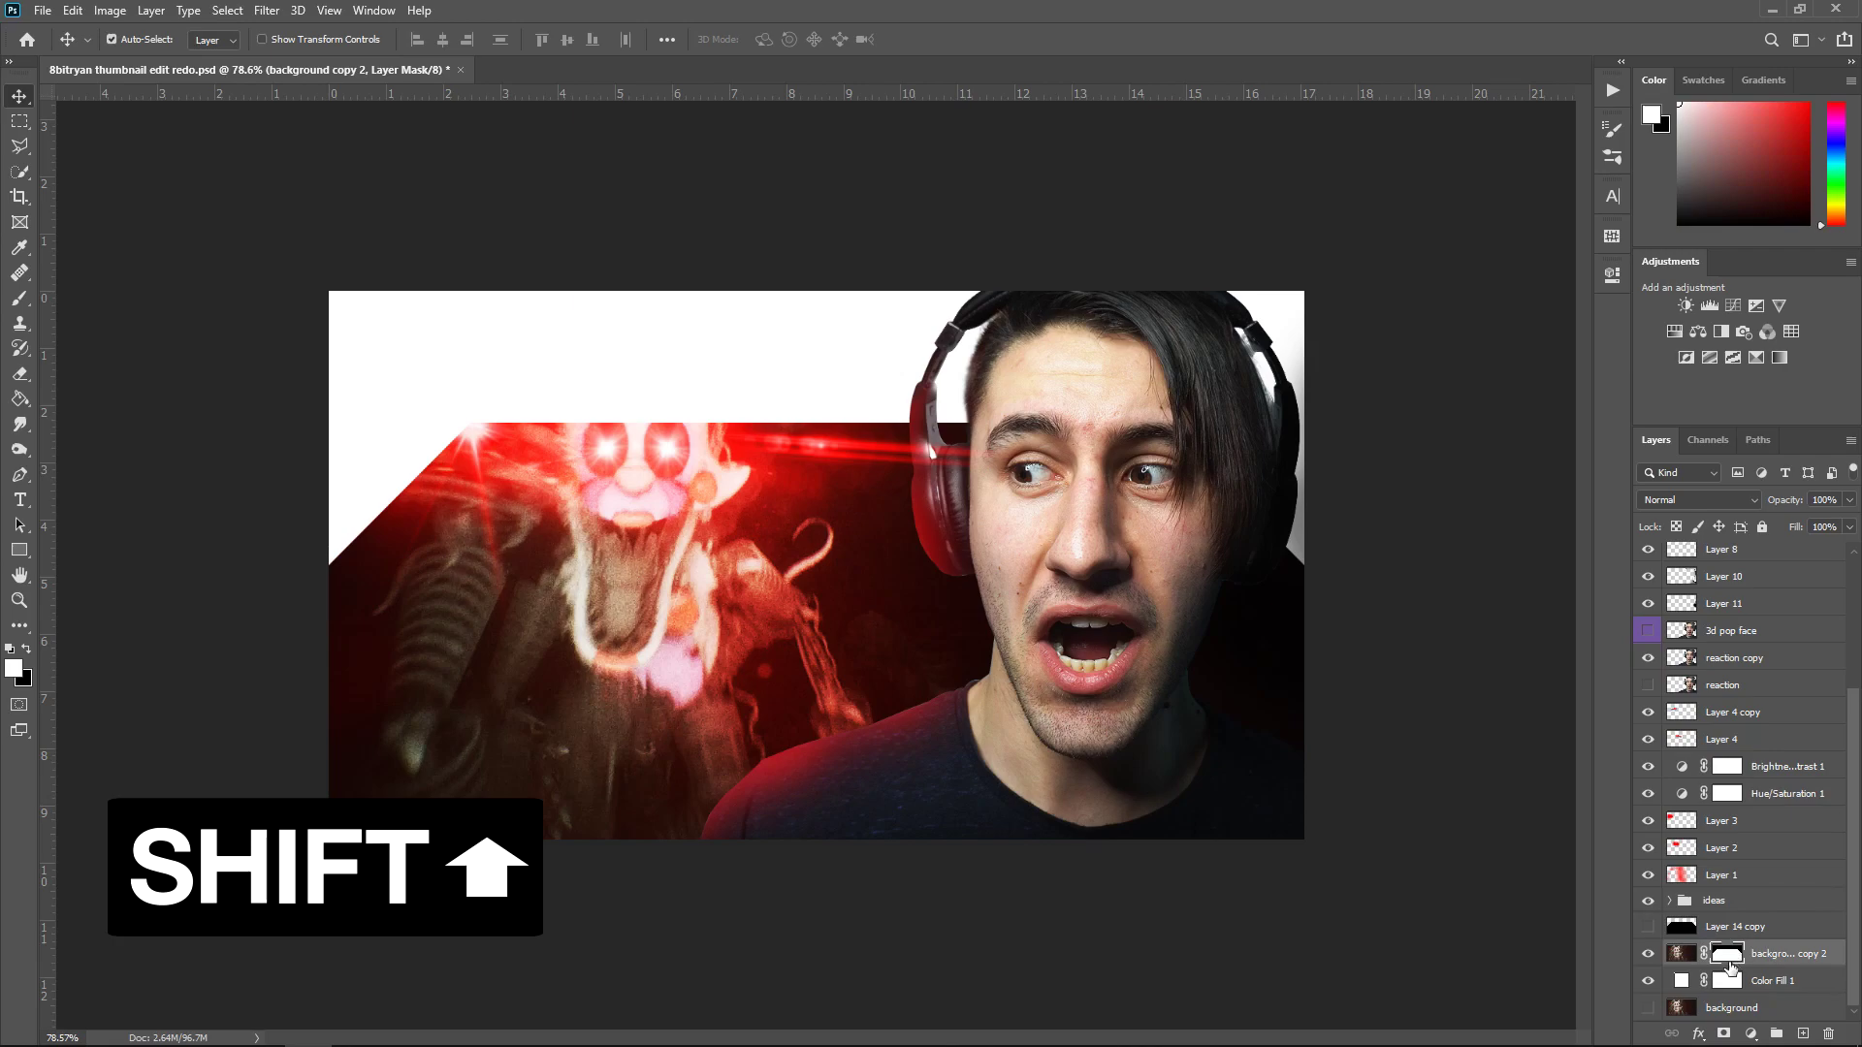
Disable the background copy's mask, show the guides, and start a Pen path around the curled hook beside the fox's shoulder
shift+click(1727, 956)
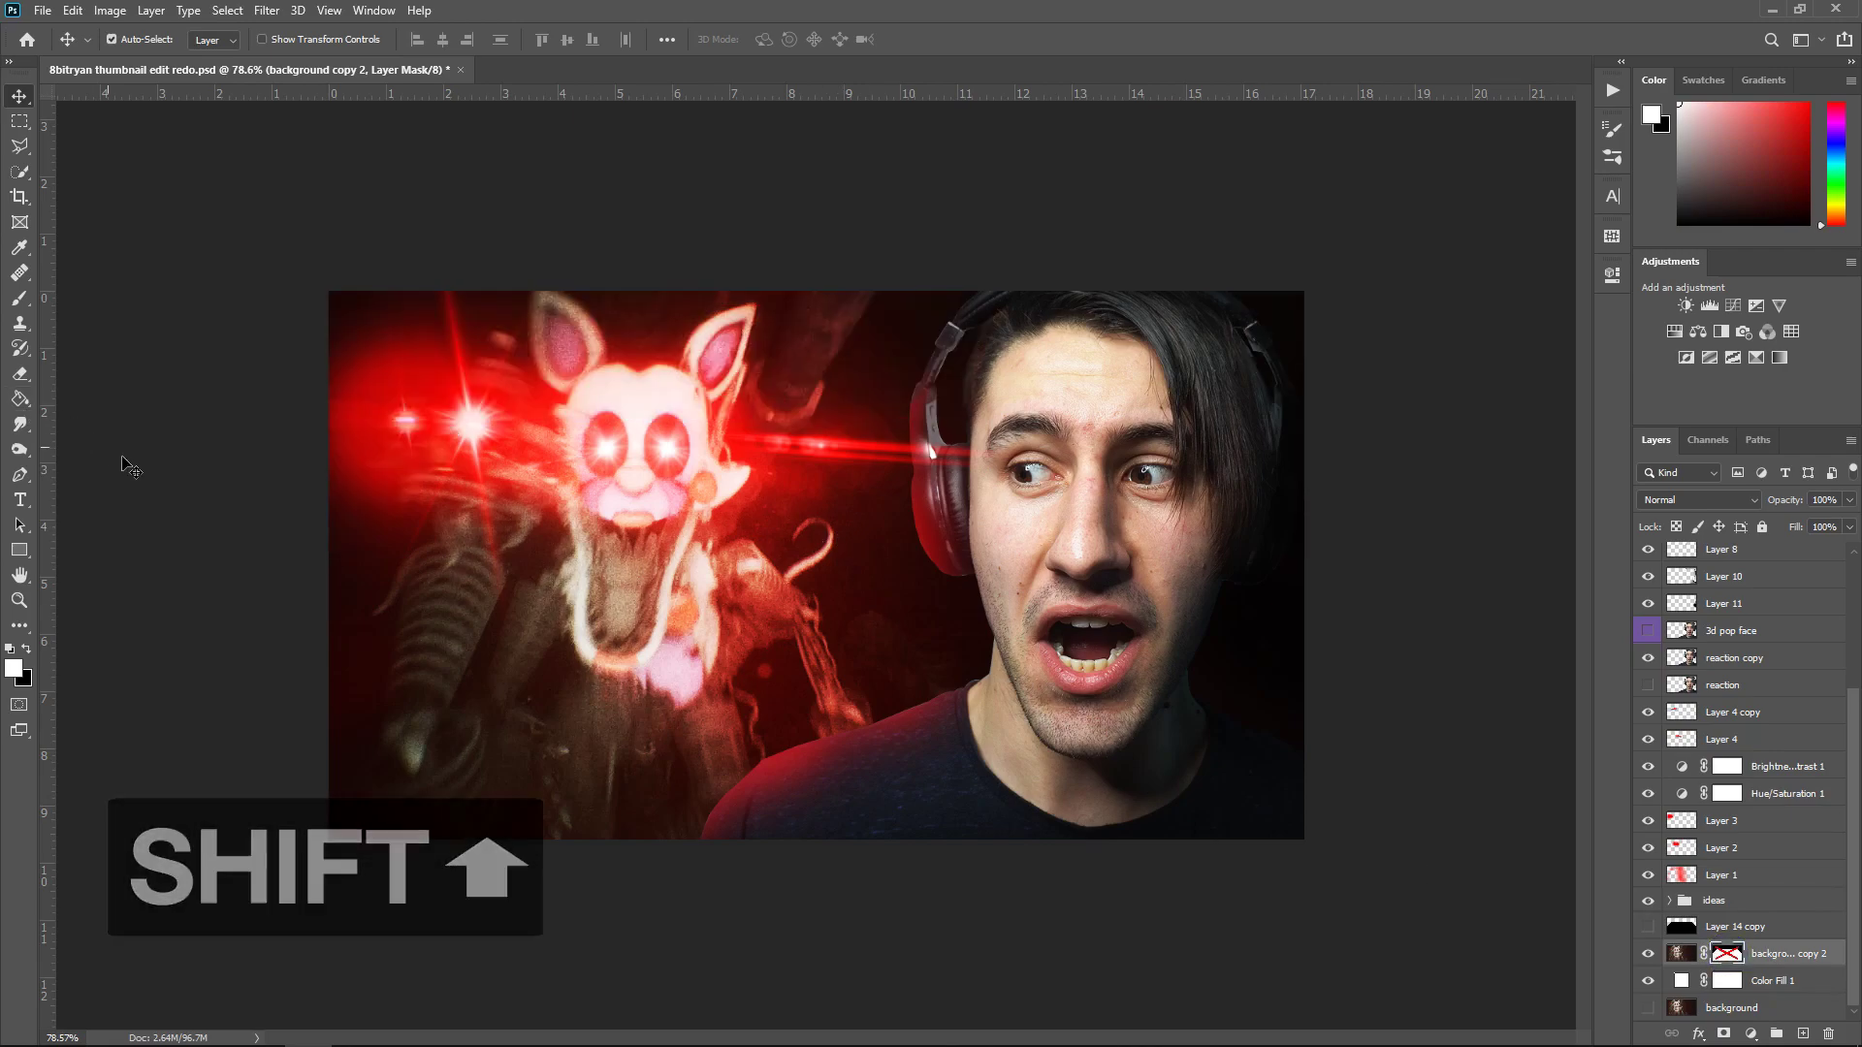
key(ctrl+semicolon)
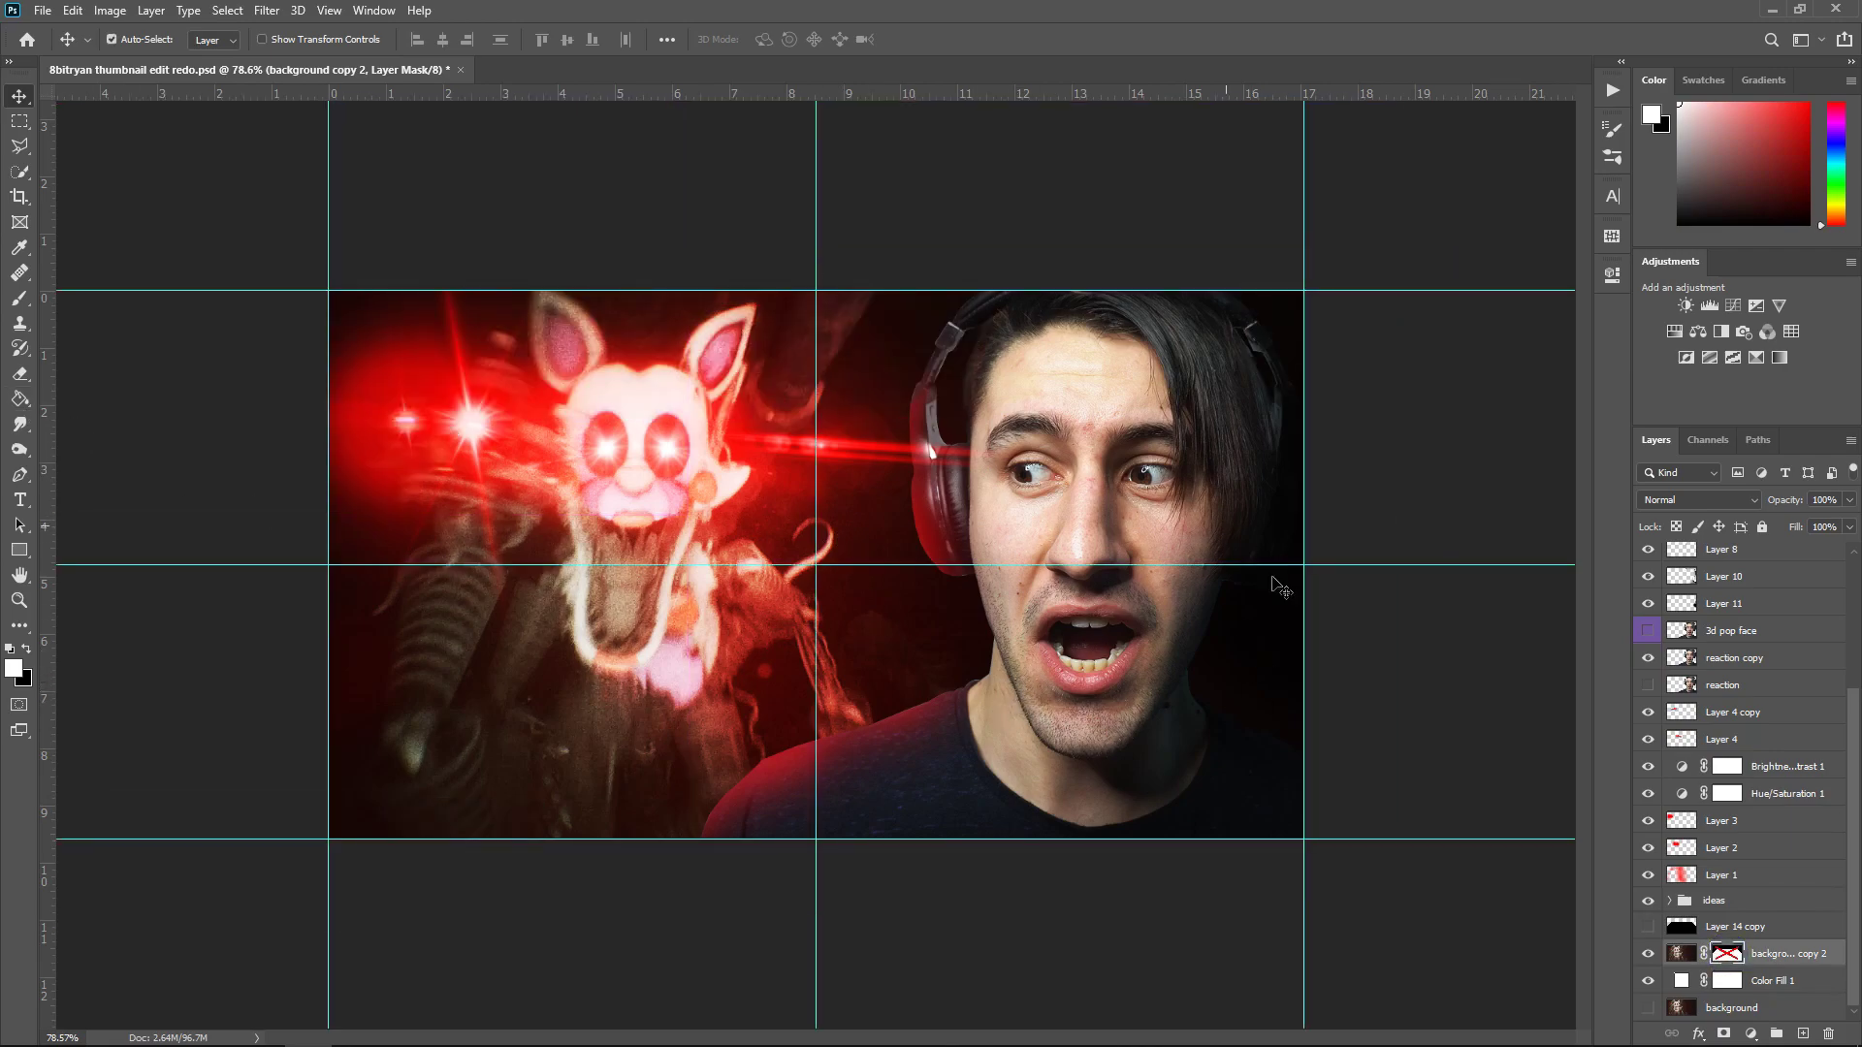
click(20, 475)
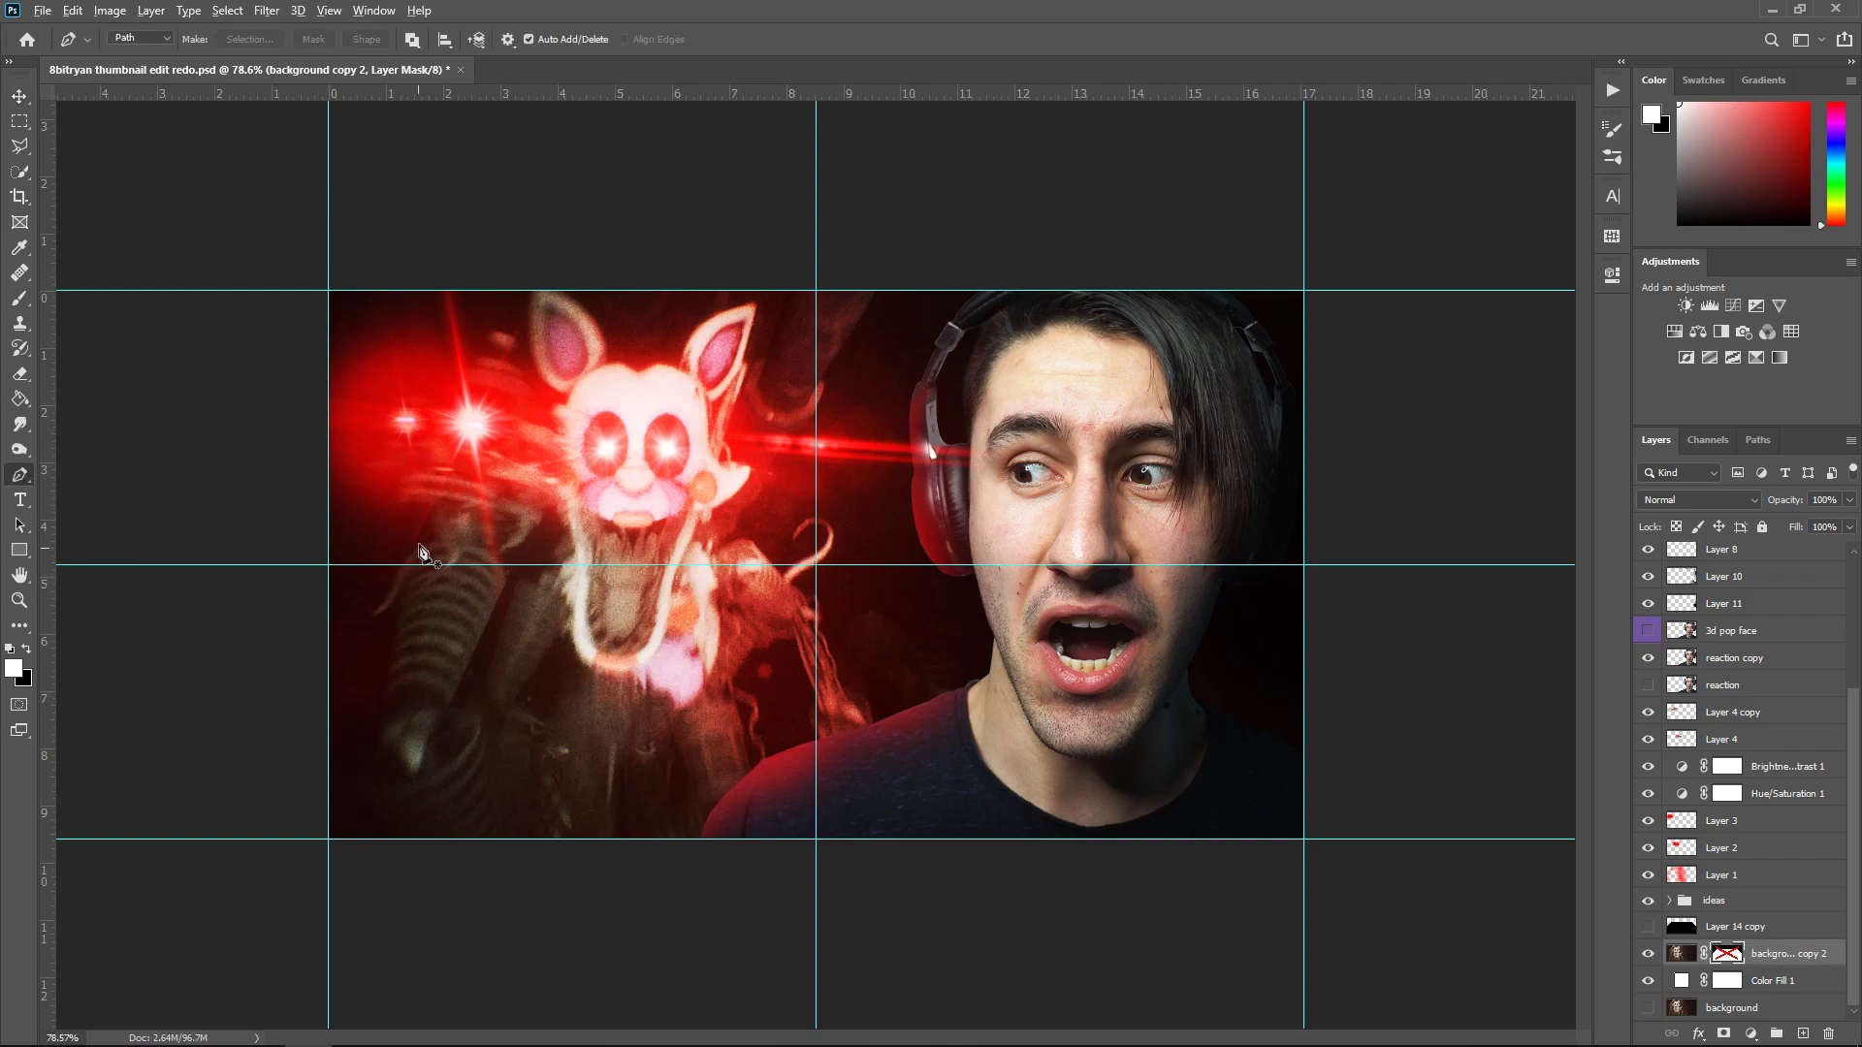
scroll(744, 553, up, 2)
scroll(626, 742, up, 3)
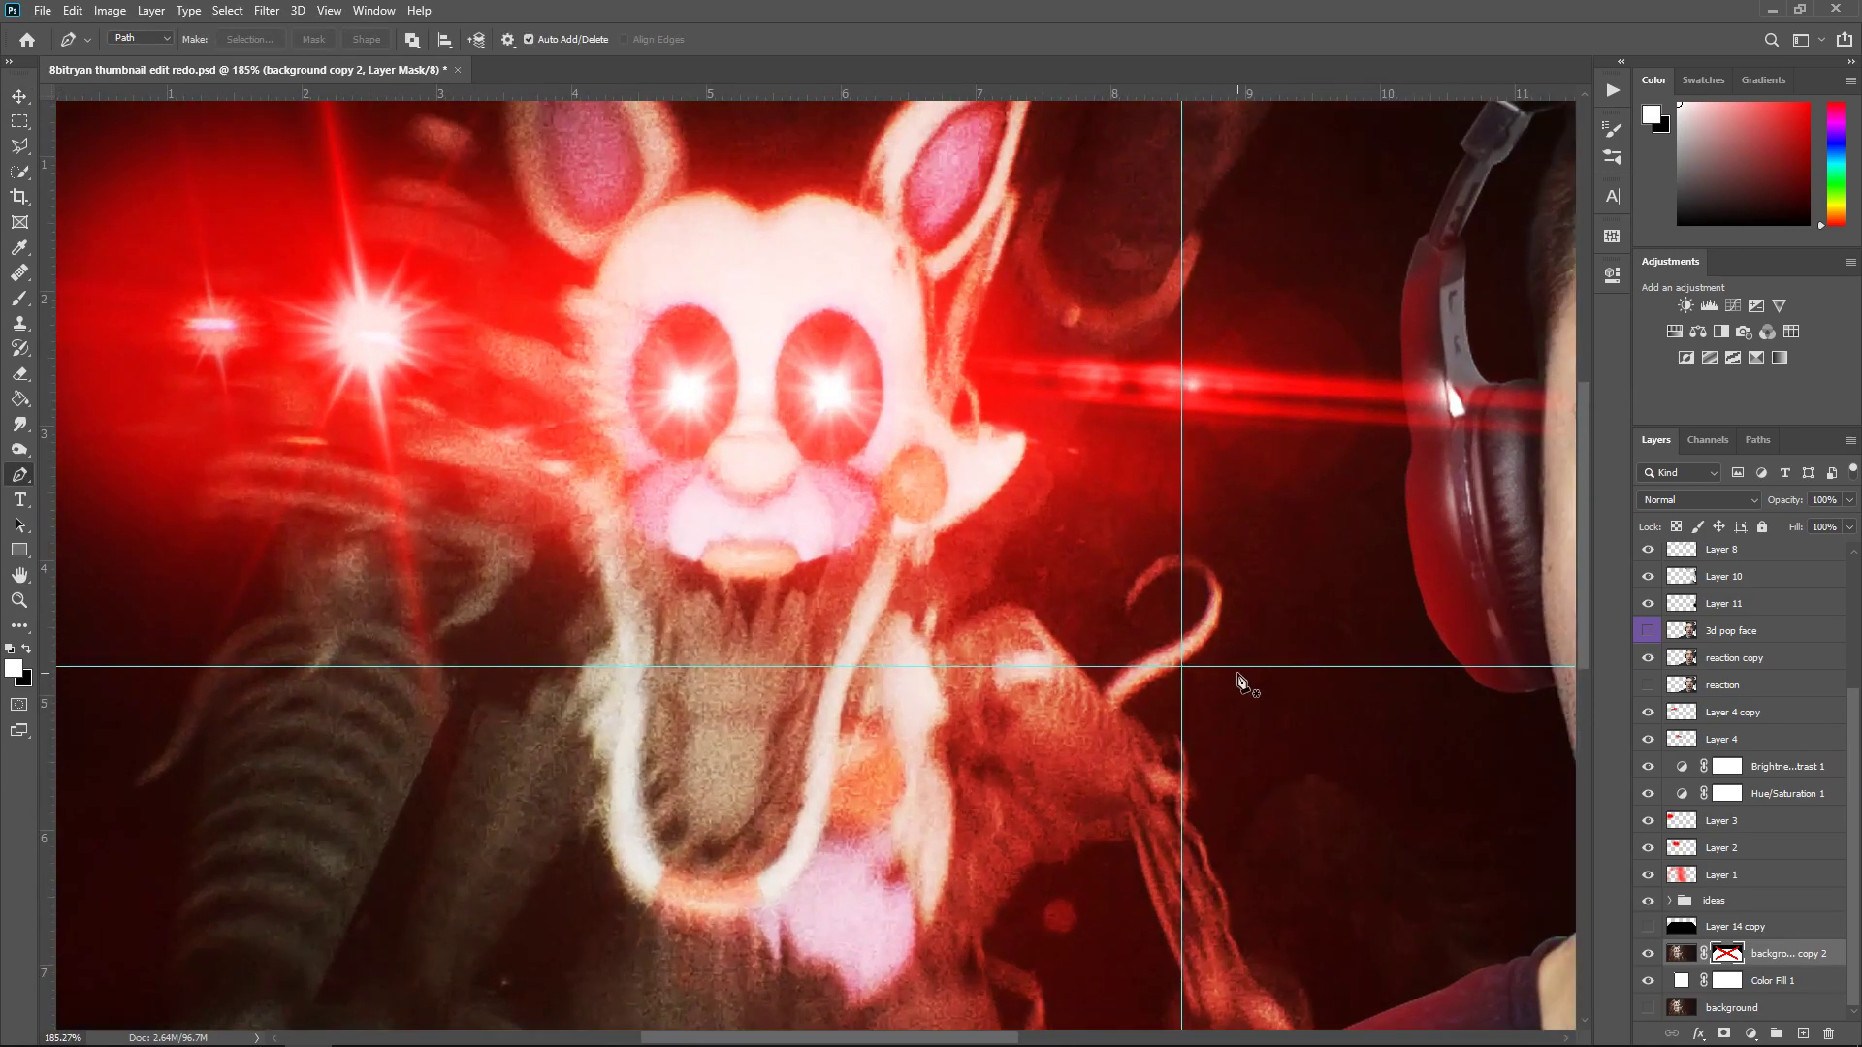
click(852, 573)
click(884, 547)
click(1216, 562)
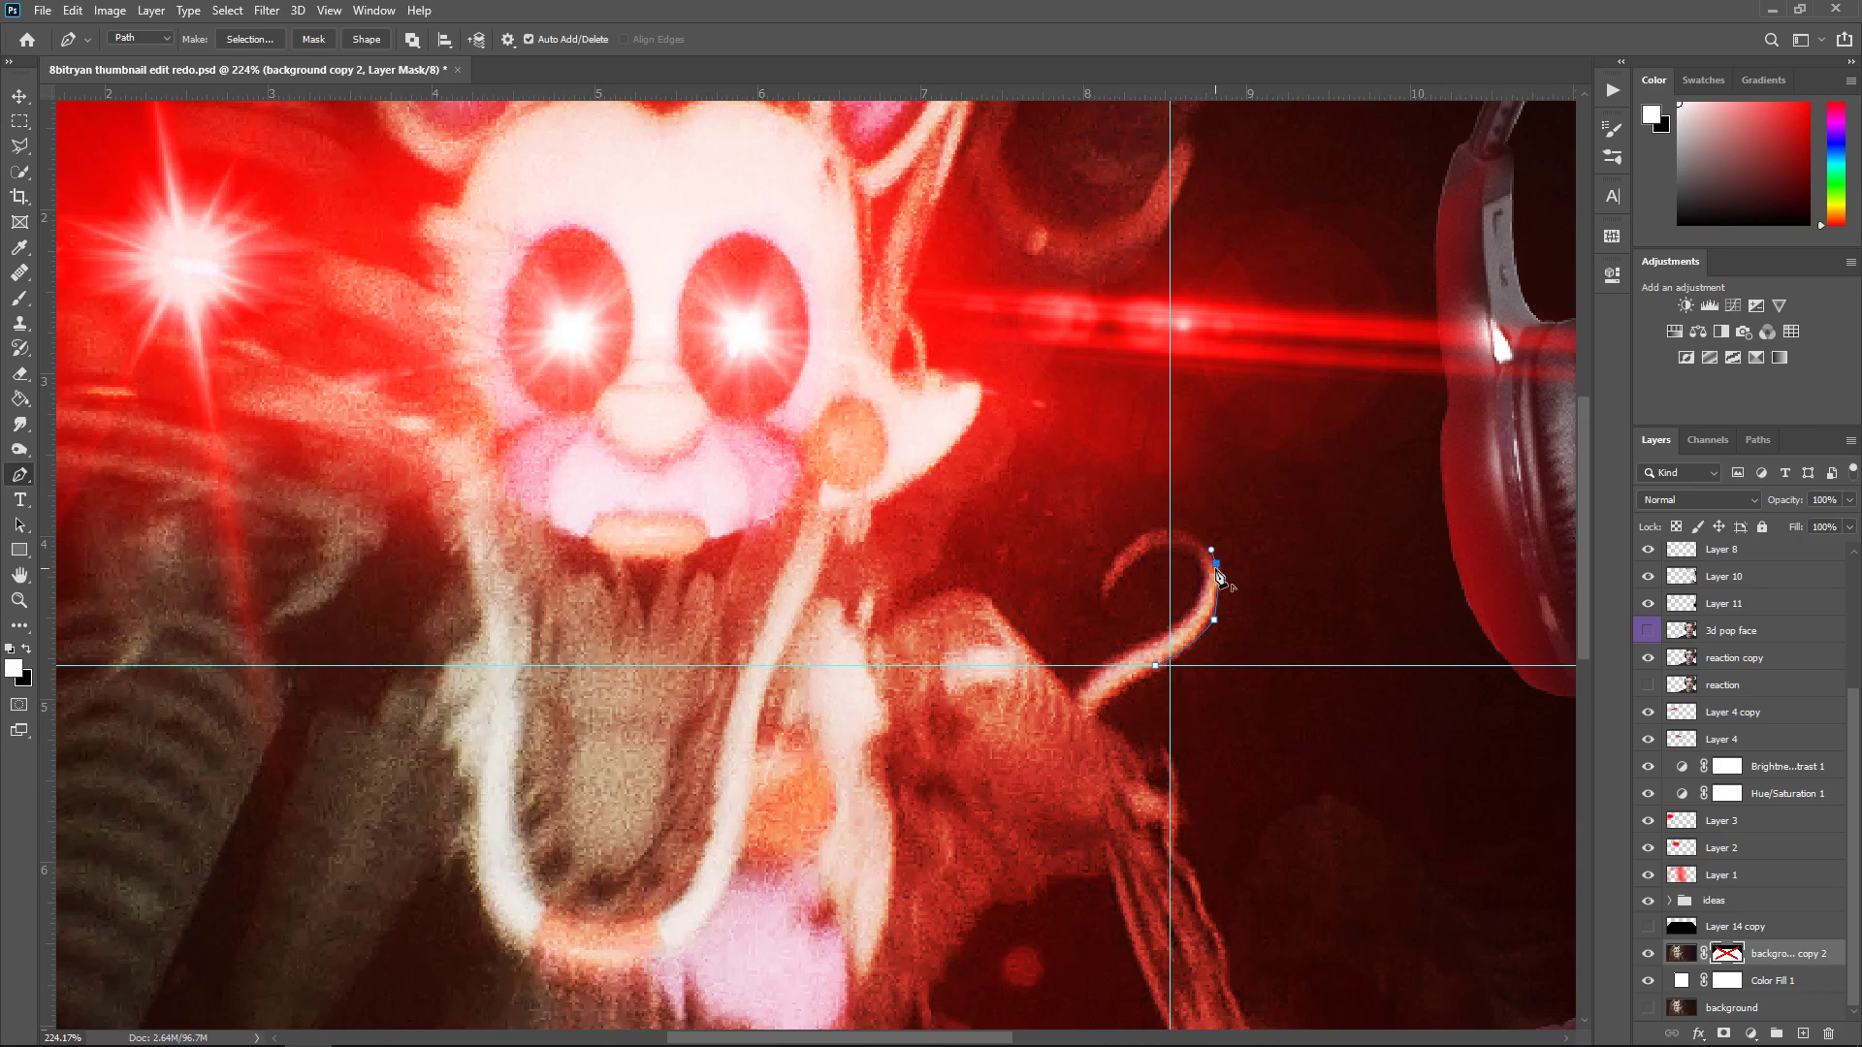
click(1171, 528)
drag(1102, 596, 1091, 668)
click(1109, 590)
mouse_move(1197, 560)
mouse_down()
mouse_move(1225, 588)
mouse_move(1084, 684)
mouse_up()
Continue the Pen path from the jaw up along the fox's pointed right cheek
click(831, 528)
click(846, 536)
click(859, 543)
click(873, 514)
click(879, 499)
click(907, 485)
click(961, 446)
click(975, 415)
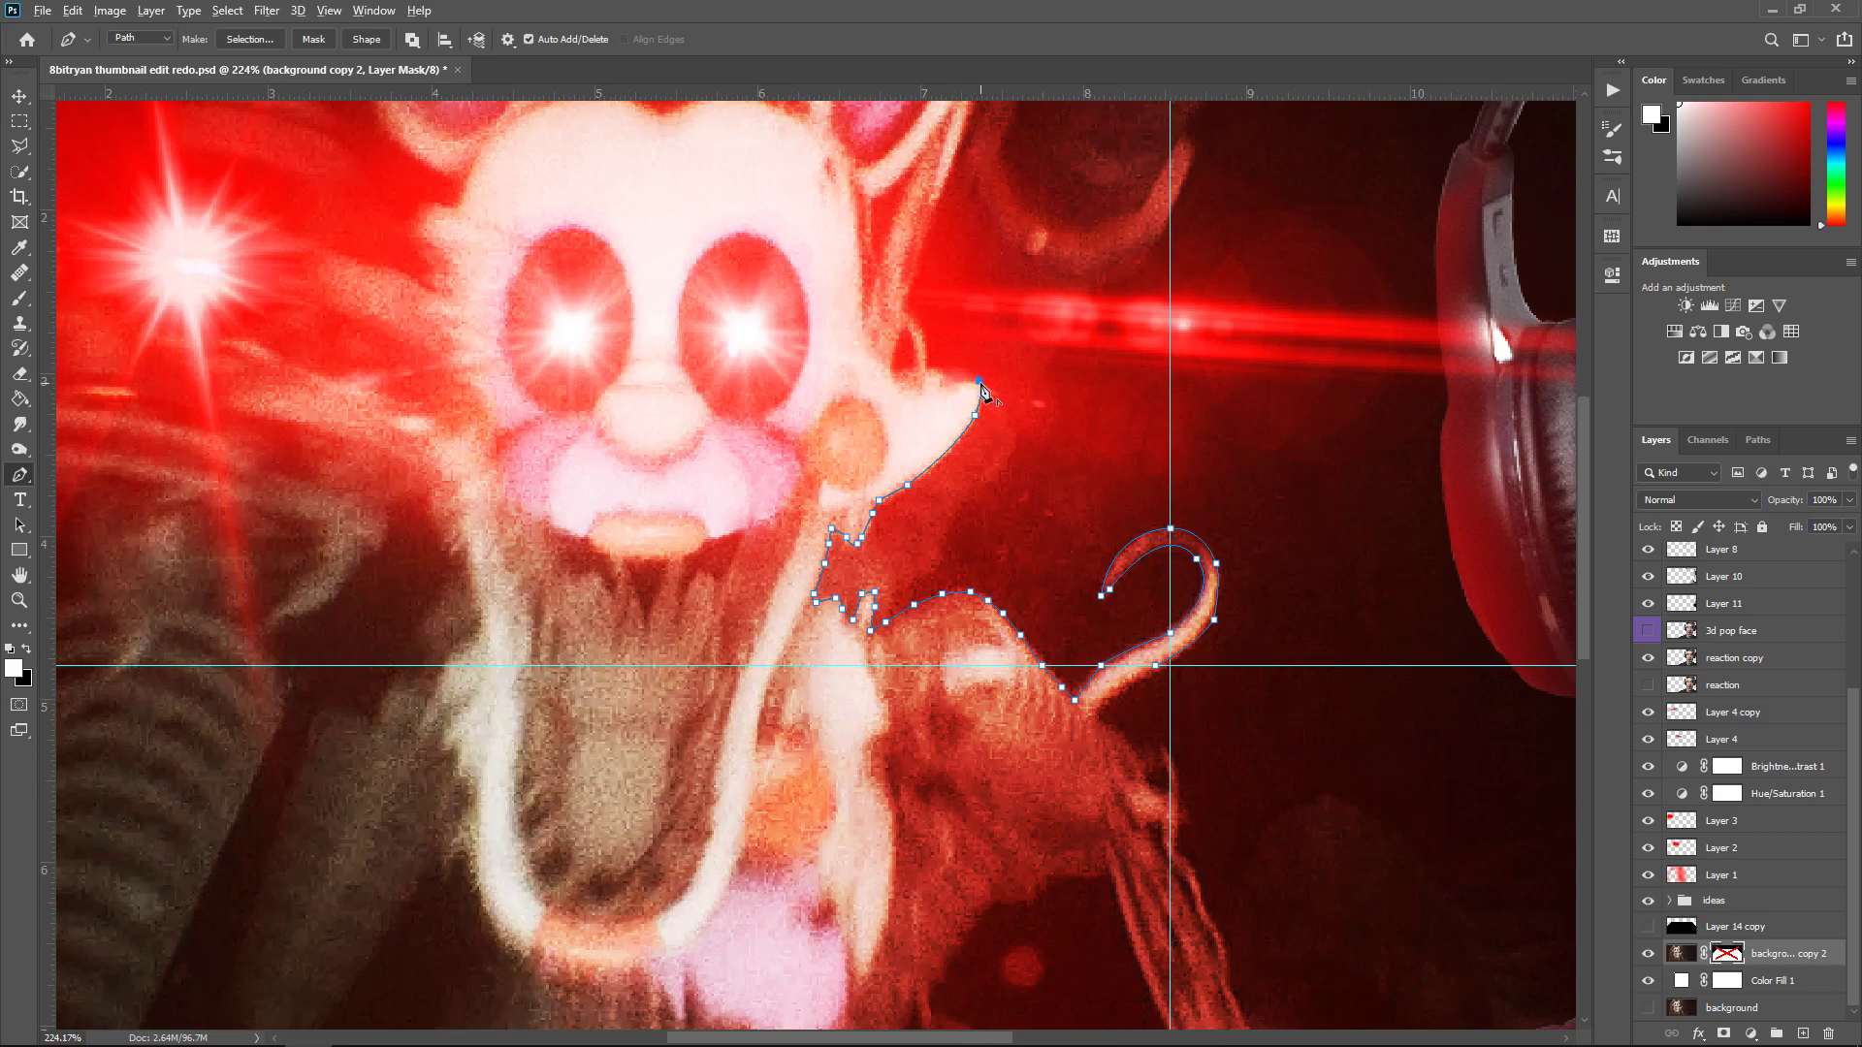
Trace the path up the side of the fox's head and around its right ear
scroll(921, 330, up, 3)
click(969, 337)
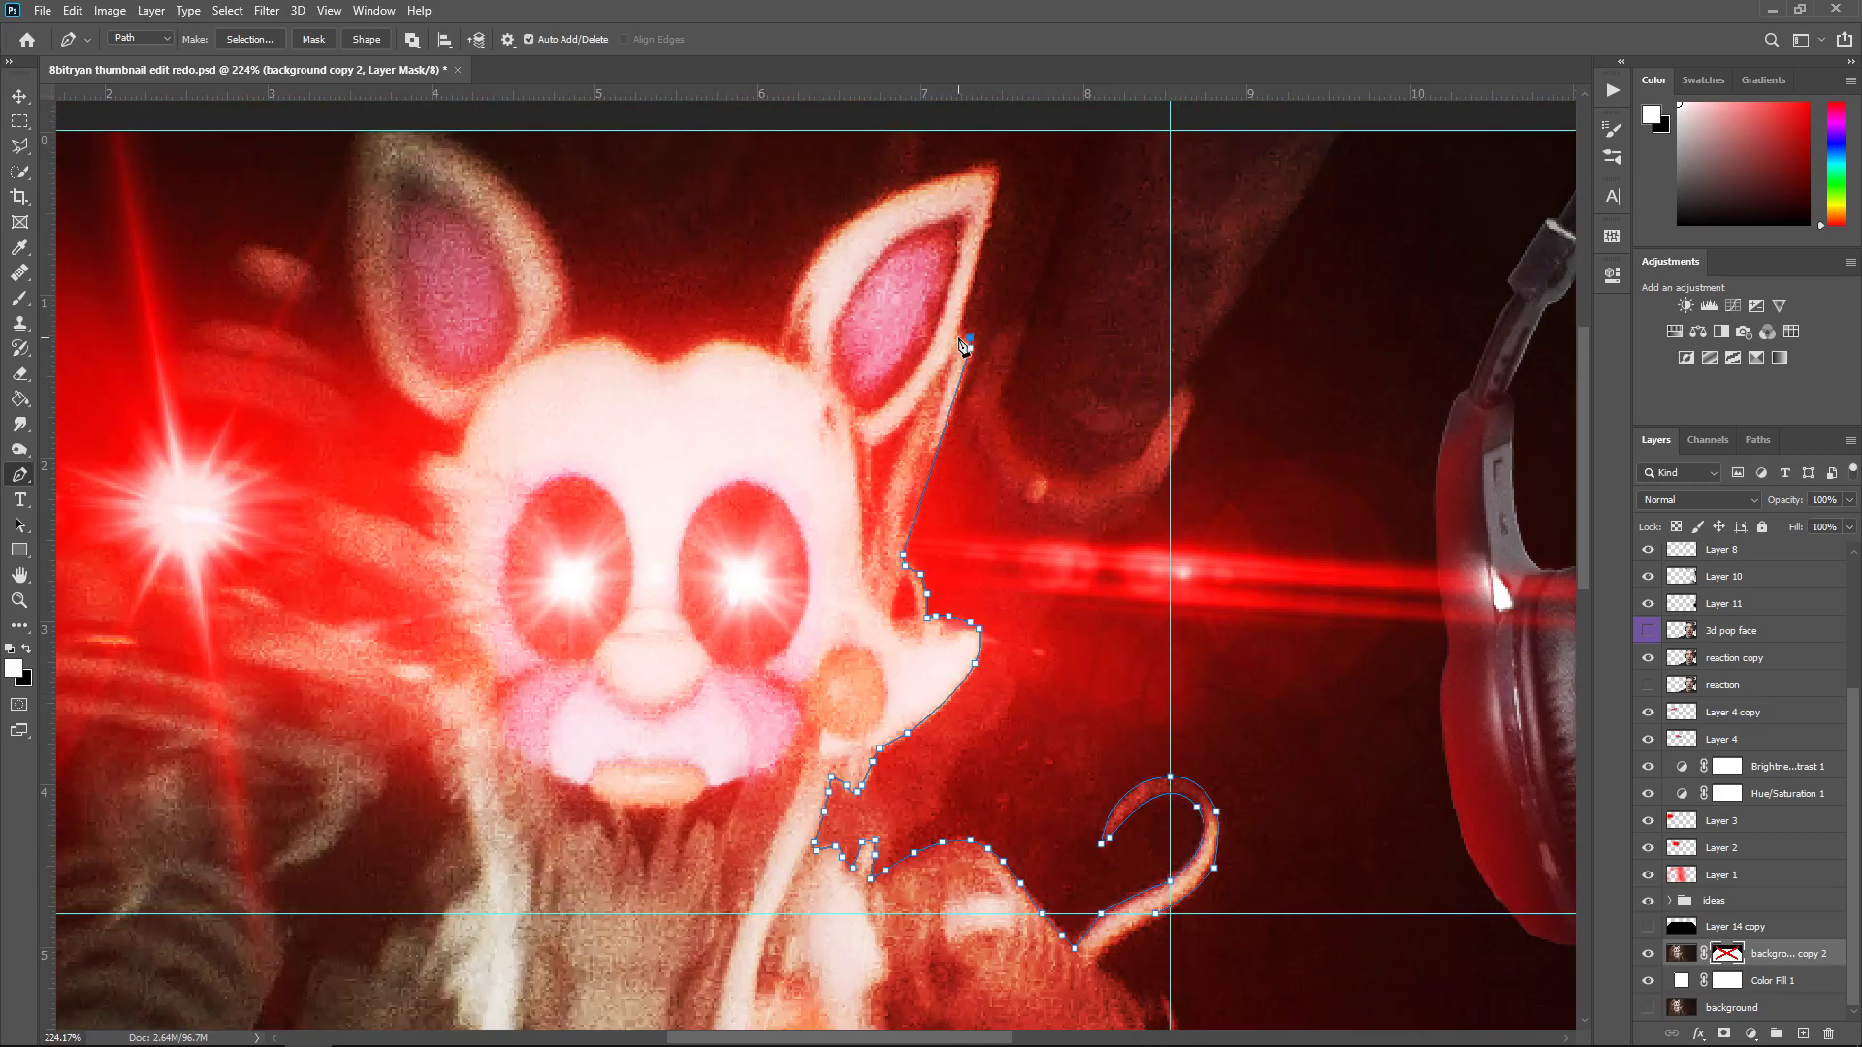
scroll(970, 320, up, 1)
click(1001, 280)
drag(828, 349, 799, 389)
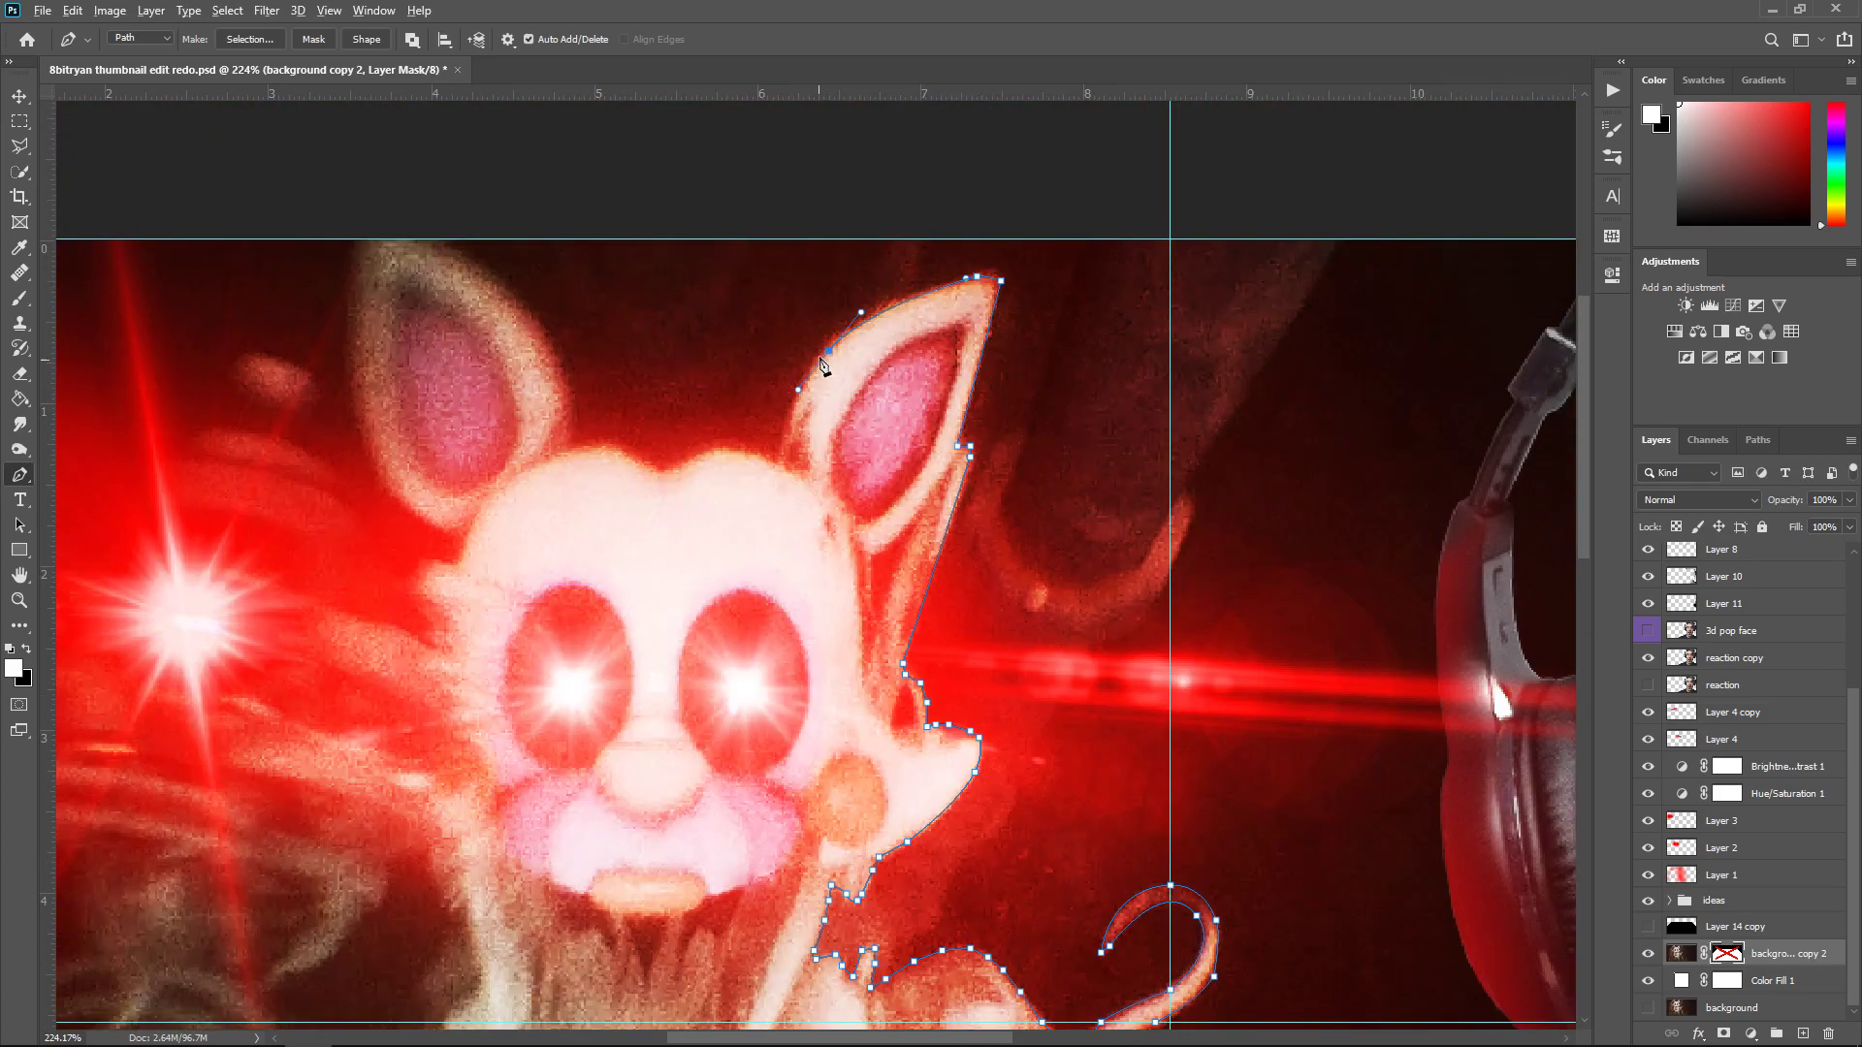
Continue the path over the top of the fox's head and around its left ear along the canvas's upper edge
drag(781, 466, 716, 452)
click(633, 456)
click(607, 448)
click(571, 444)
click(403, 238)
click(348, 239)
scroll(201, 402, up, 2)
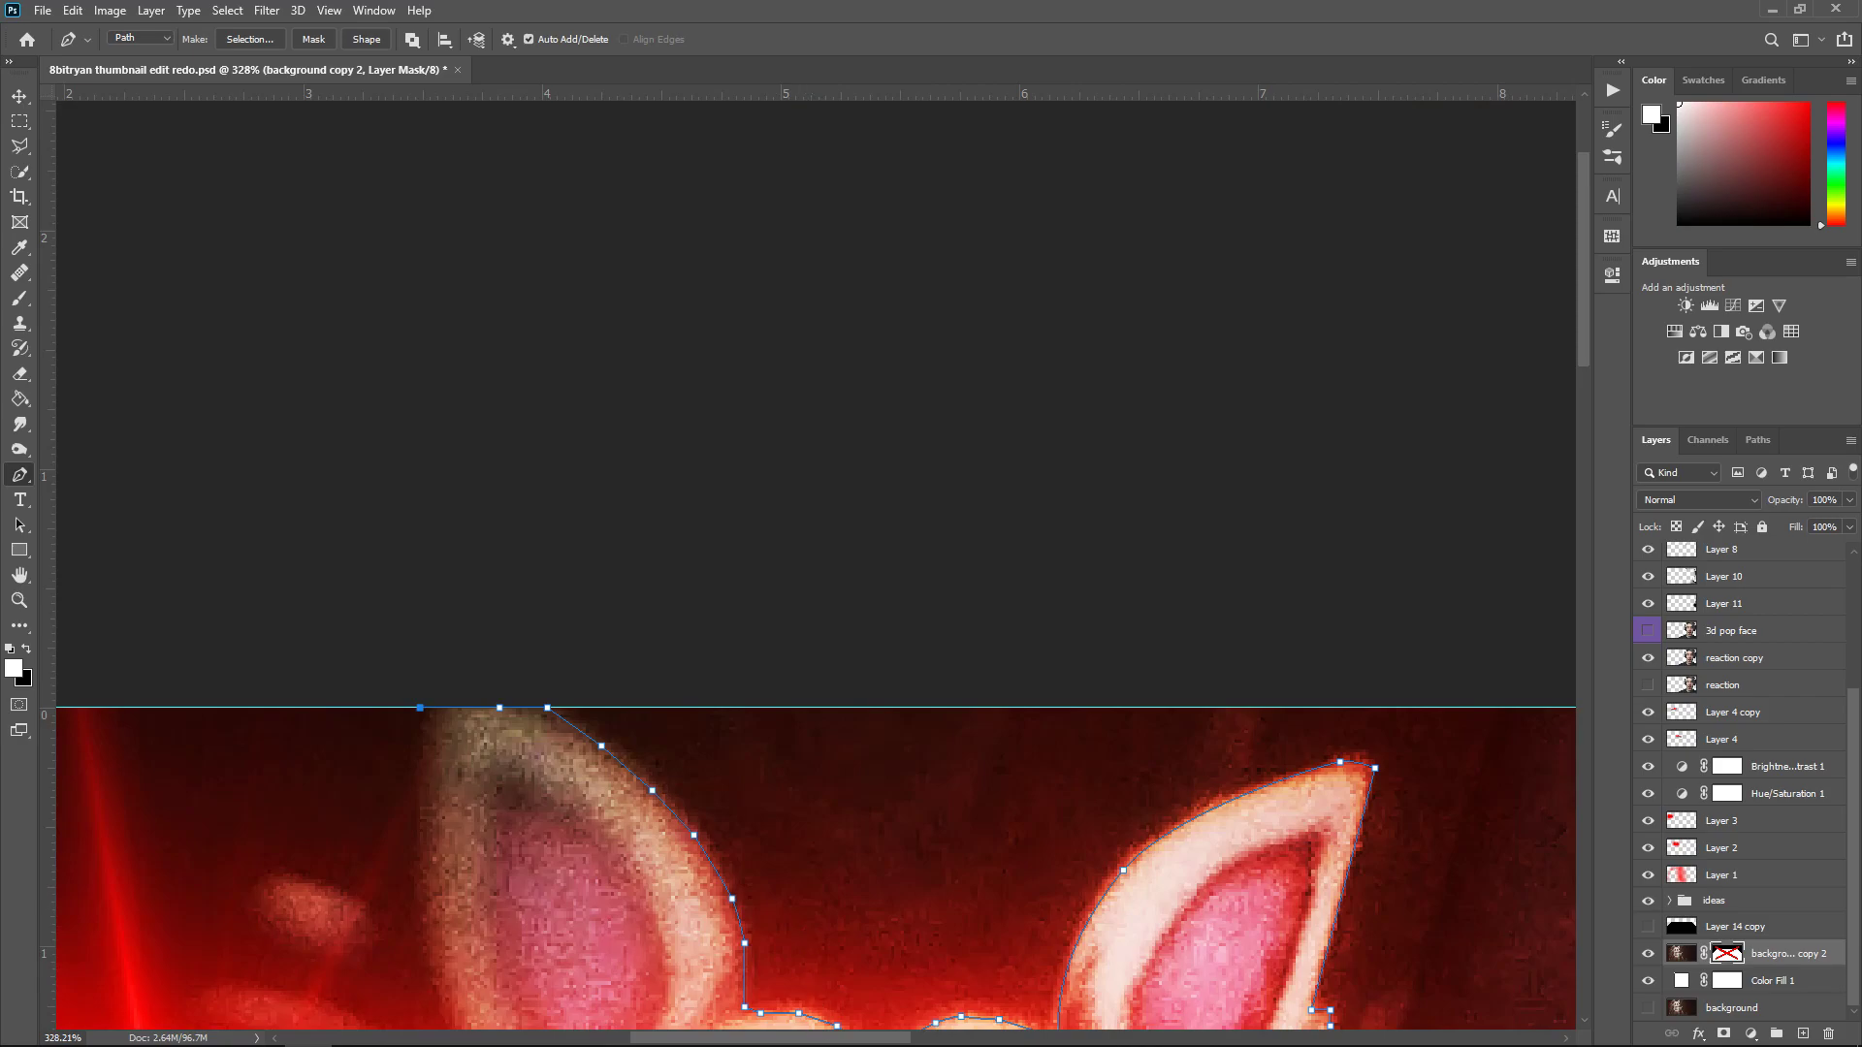
scroll(815, 562, down, 6)
scroll(815, 562, left, 6)
drag(1061, 495, 1175, 614)
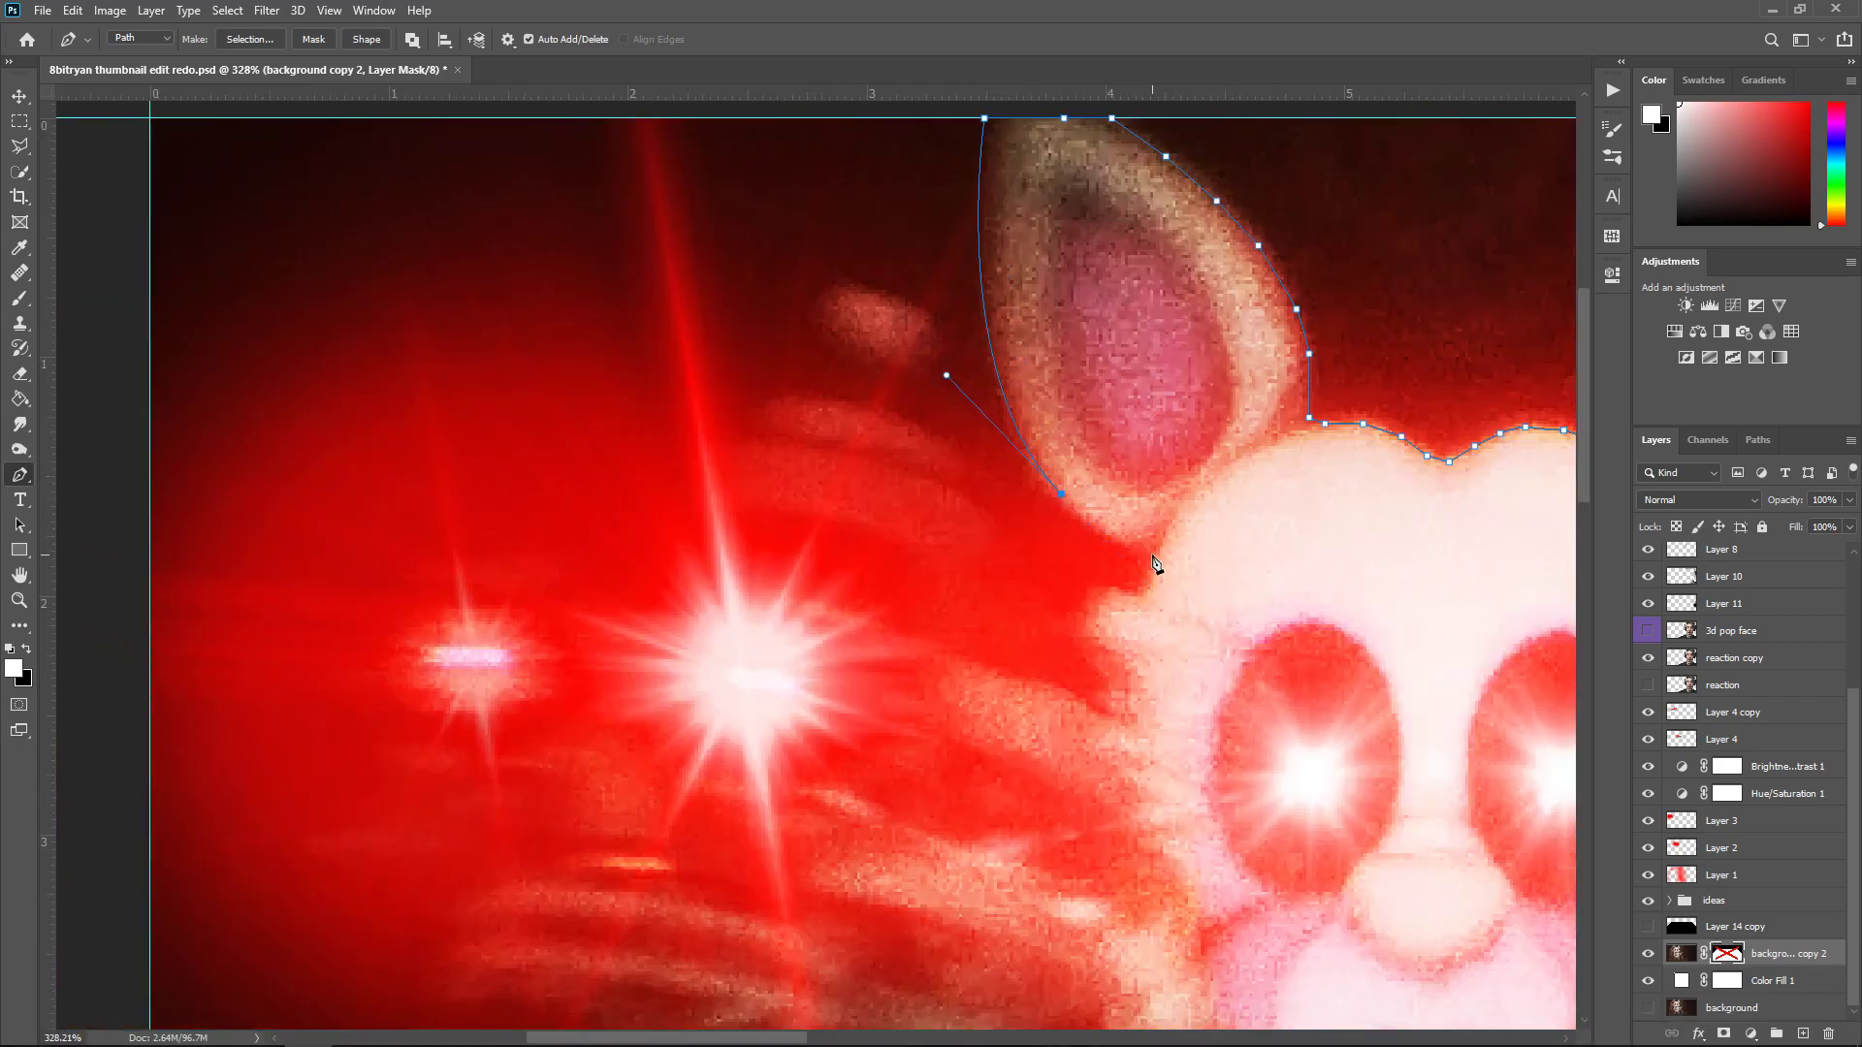
Trace the path from the left ear's base past the cheek fur and along the gap toward the second head
click(1147, 551)
click(1153, 568)
click(1144, 589)
click(1128, 596)
click(1109, 589)
click(1090, 595)
click(1077, 609)
click(1076, 631)
click(1017, 682)
click(982, 672)
click(929, 580)
Continue the path up the second head's right side and around the small round knob on top
click(1000, 534)
click(965, 466)
click(899, 417)
click(892, 380)
click(939, 334)
click(860, 287)
click(813, 305)
click(822, 344)
click(848, 363)
click(848, 385)
click(845, 400)
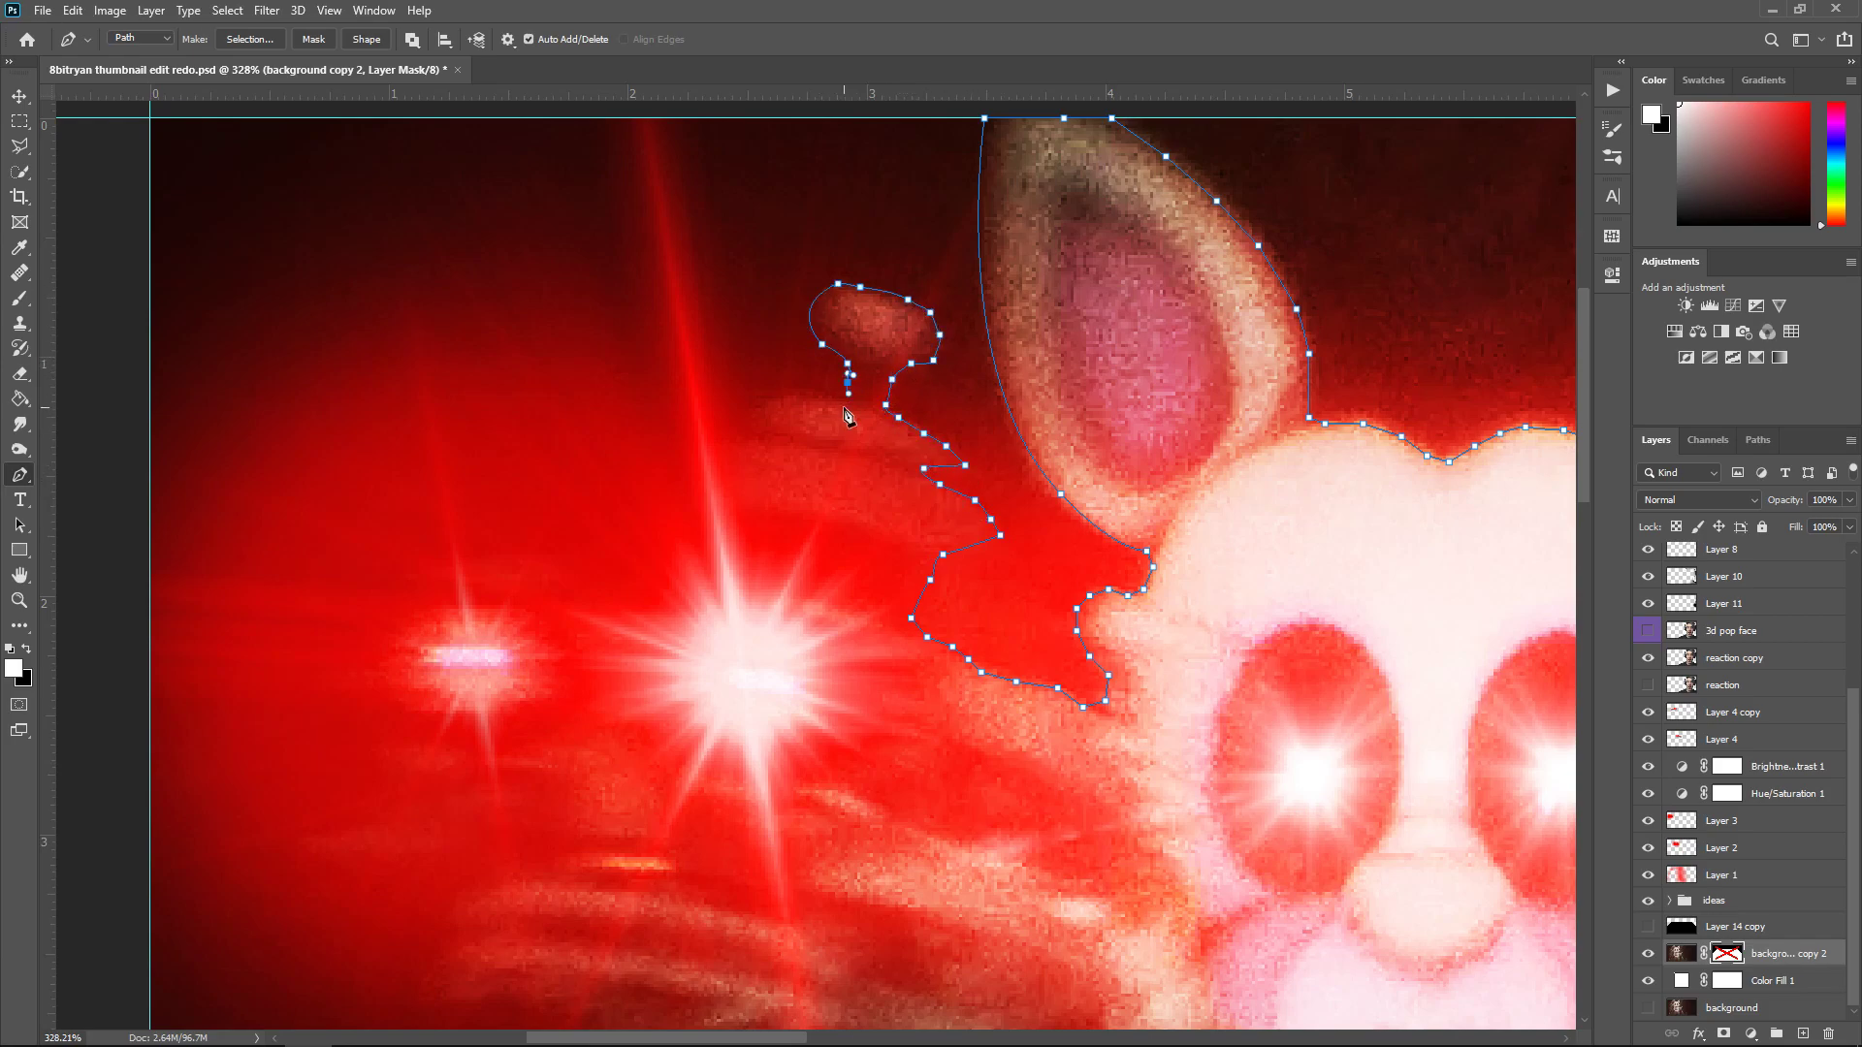
Trace the path down the second head's left side and past the large flare toward the small flare
click(819, 396)
click(794, 394)
click(766, 401)
click(762, 440)
click(737, 443)
click(717, 495)
click(717, 583)
click(644, 619)
drag(644, 619, 967, 436)
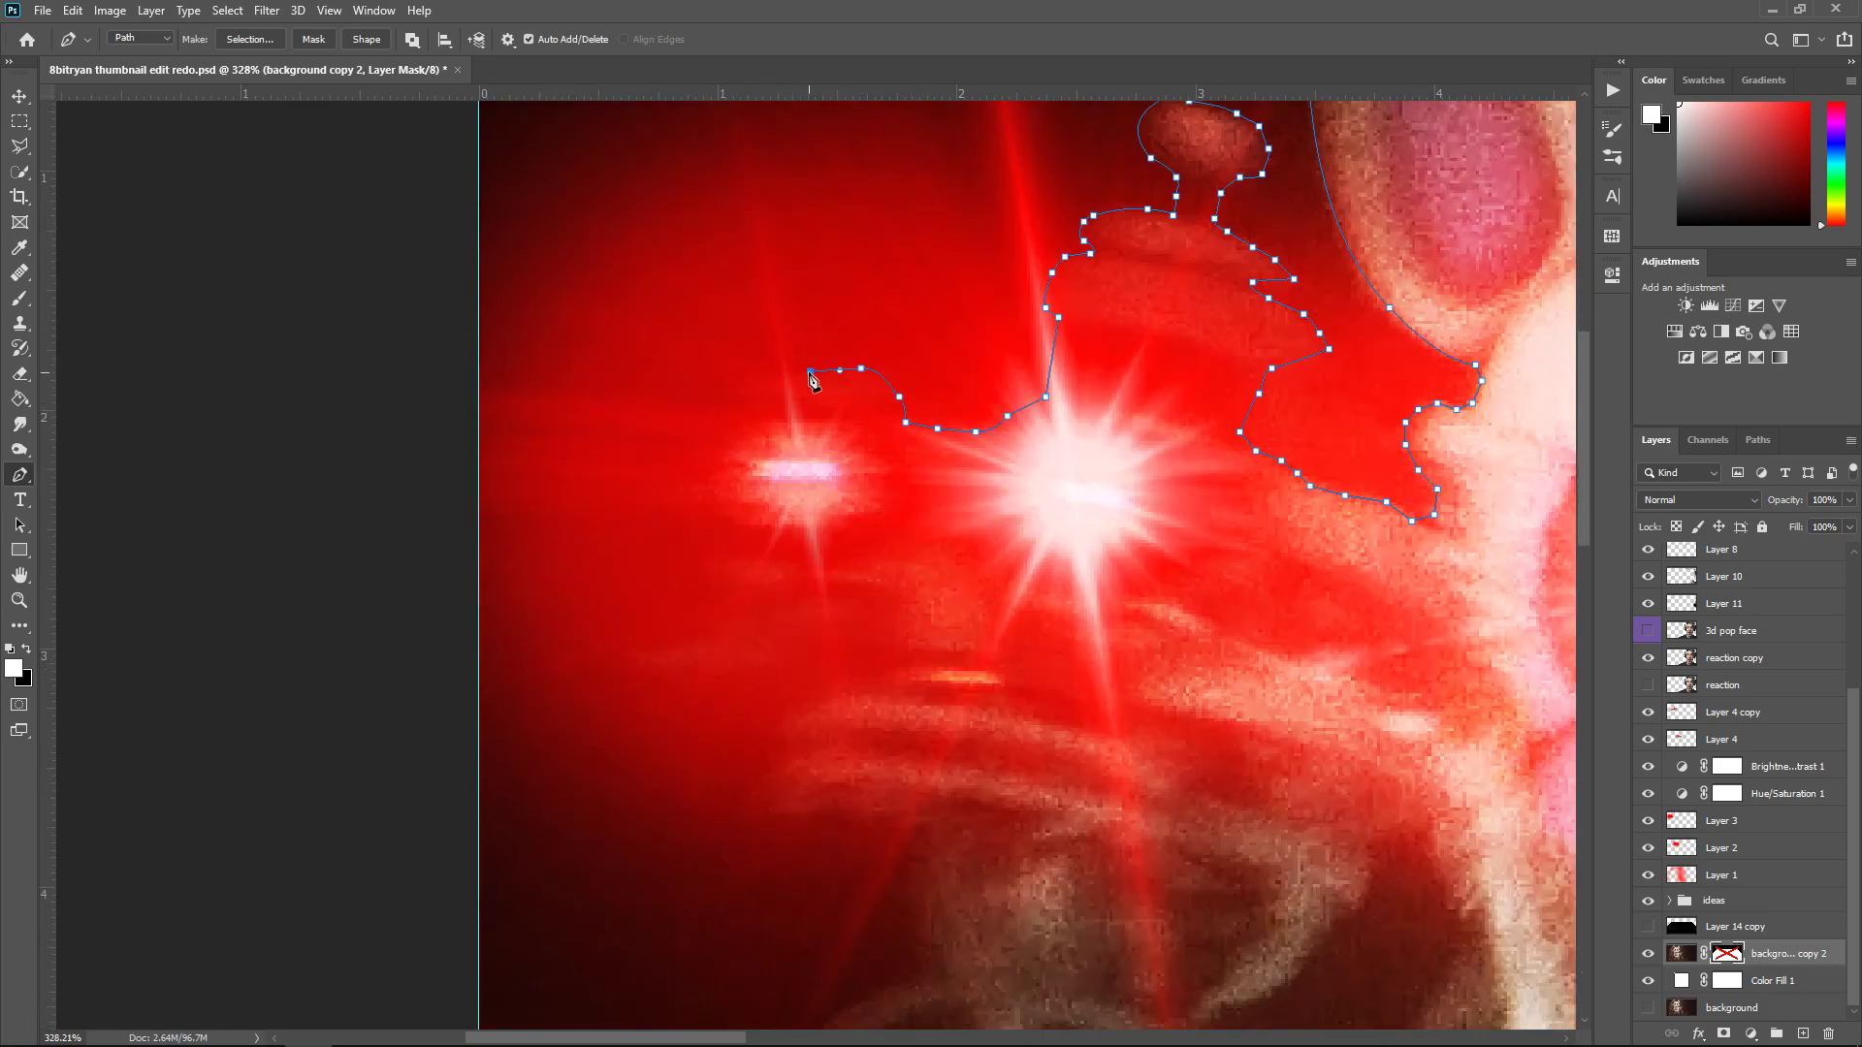
Continue the path around the small flare and down the jagged left edge of the second head
click(735, 411)
click(697, 485)
click(709, 585)
click(660, 652)
click(660, 674)
click(804, 665)
click(795, 710)
click(792, 754)
click(759, 790)
click(839, 816)
click(909, 833)
Trace the path down to the fox's left shoulder and close it across the body below the horizontal centre guide
scroll(921, 679, down, 5)
click(915, 562)
click(915, 588)
click(868, 627)
click(800, 679)
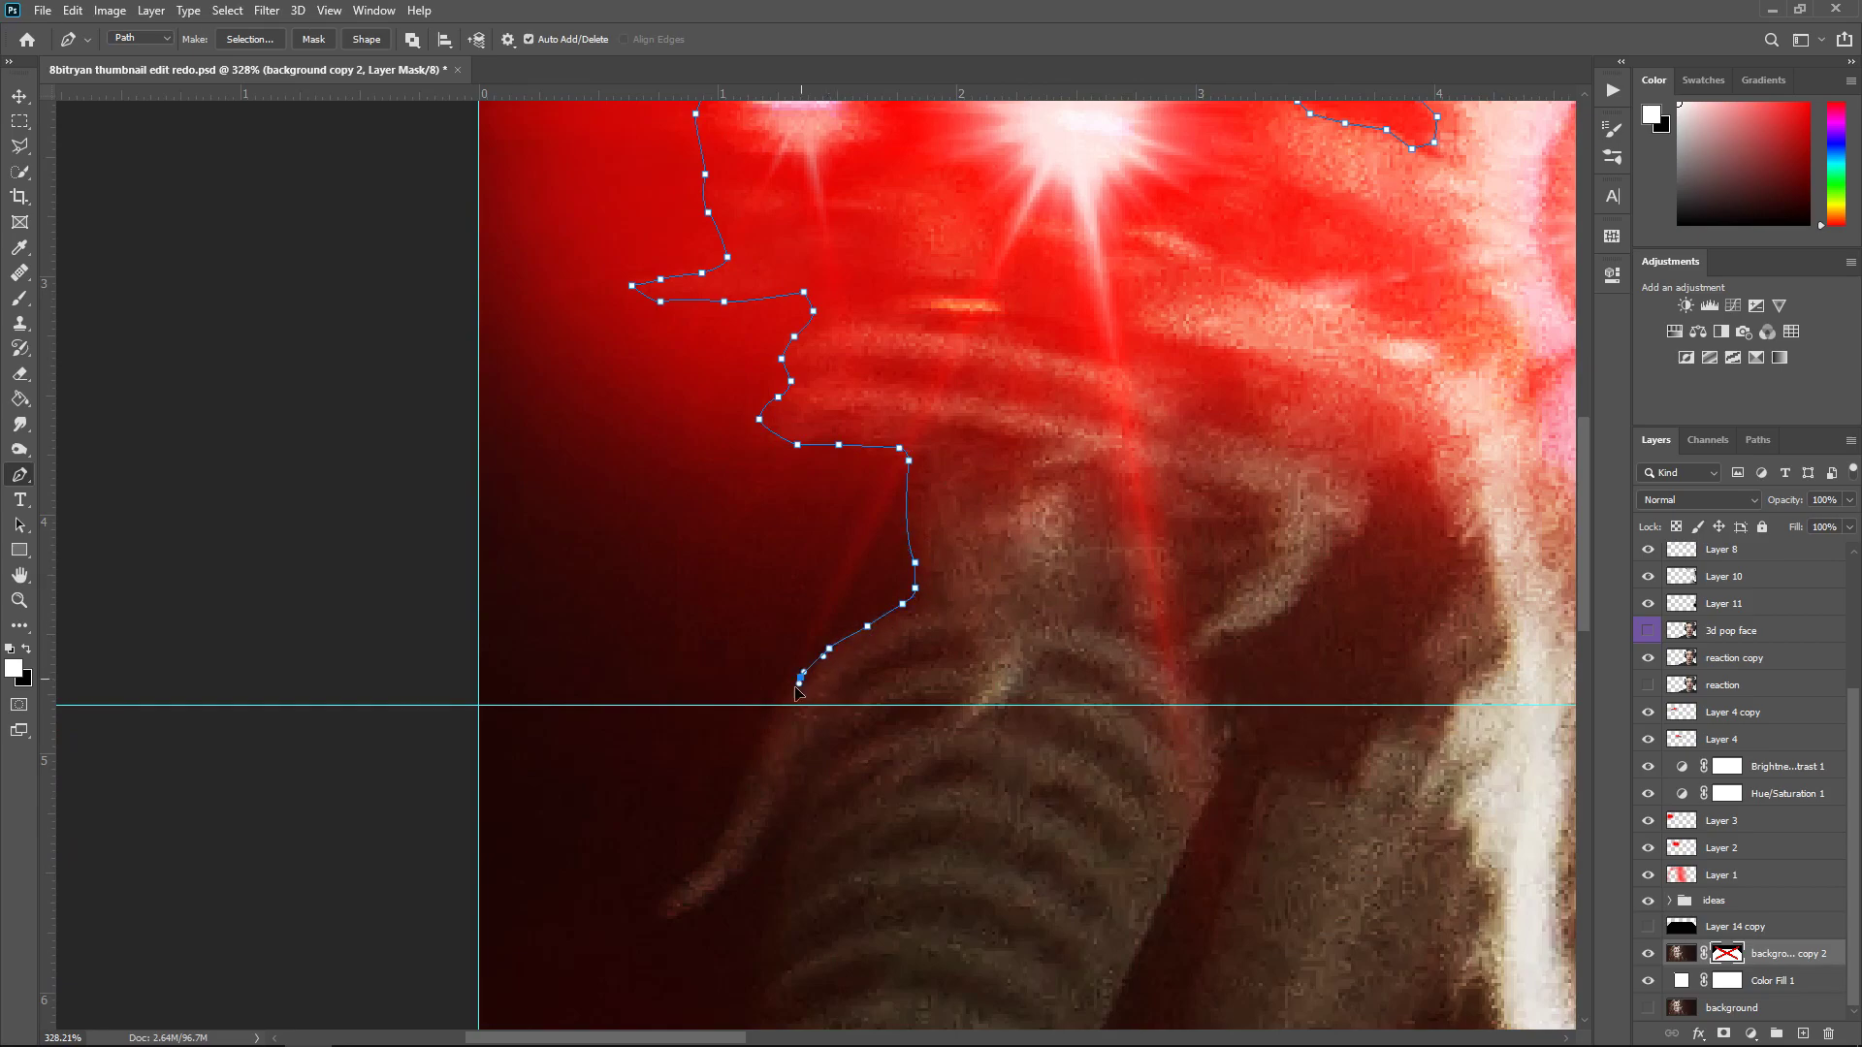
key(ctrl+0)
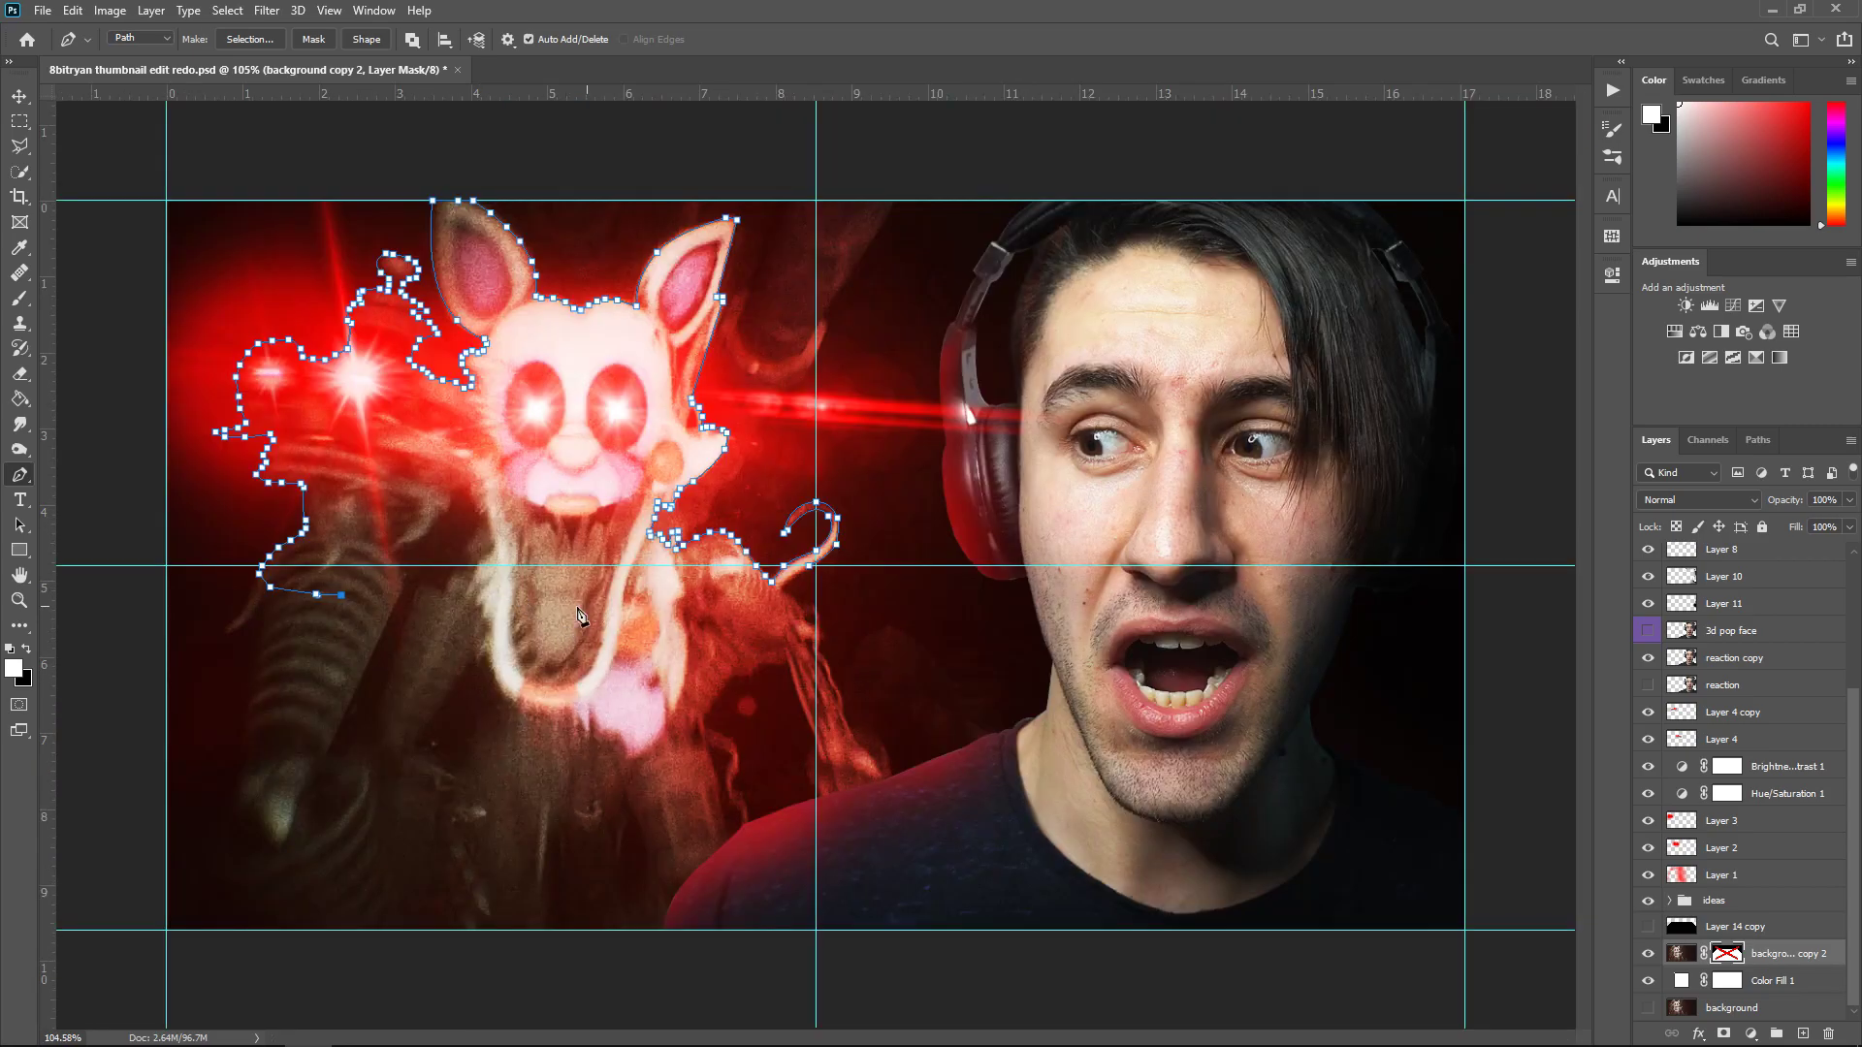
click(504, 627)
click(669, 609)
click(811, 574)
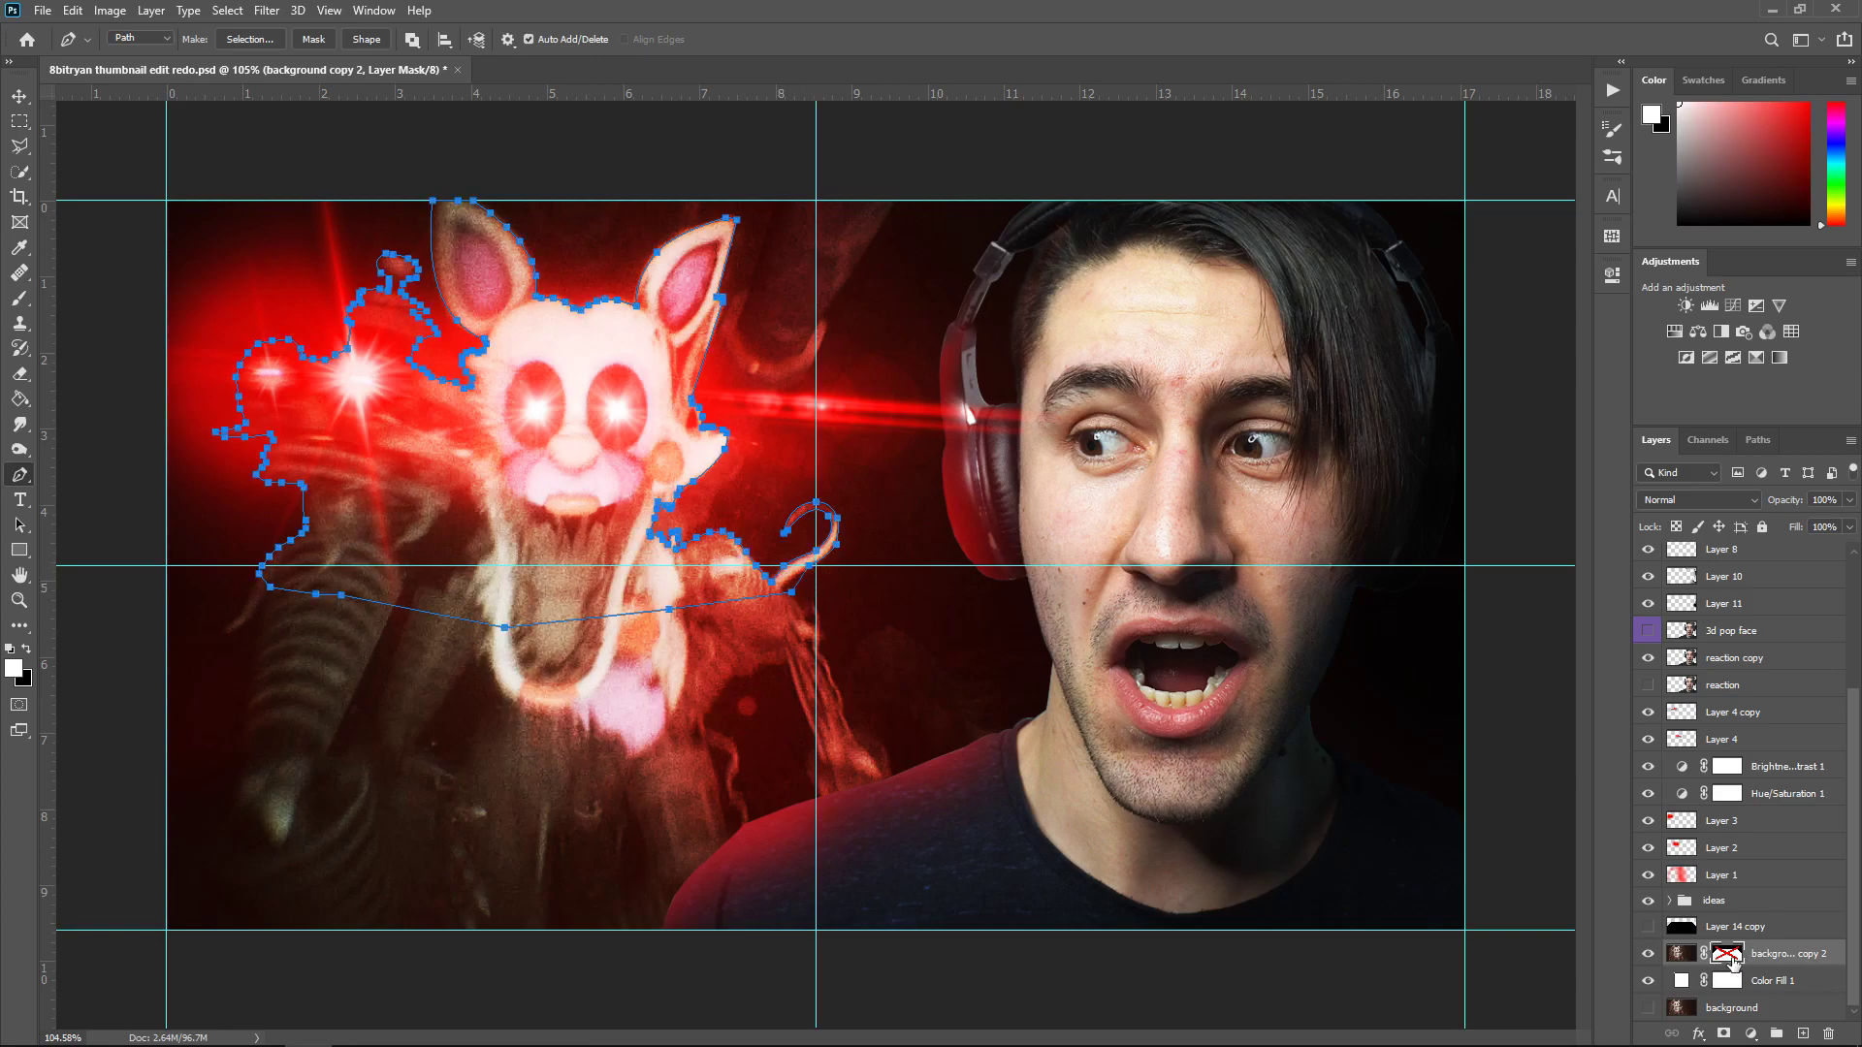
Re-enable the background copy's layer mask and convert the closed path into a new selection with 0 px feather
shift+click(1733, 960)
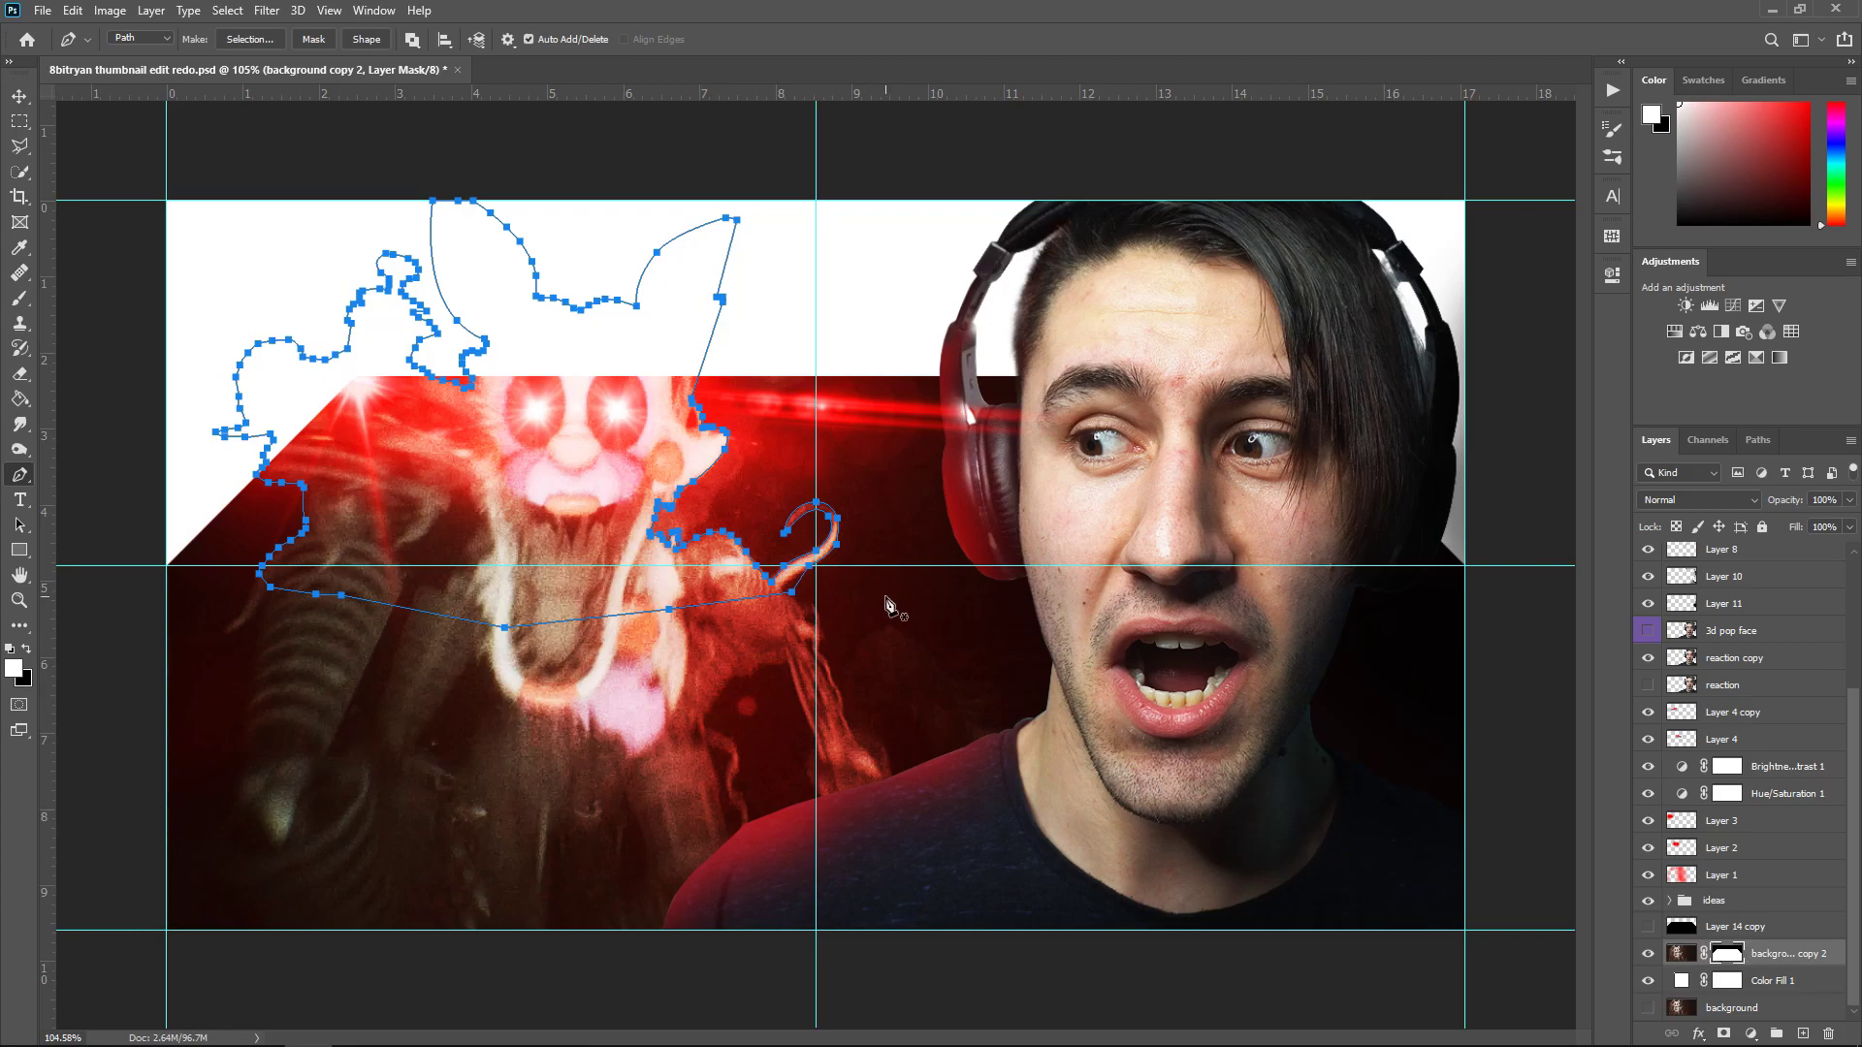
click(250, 40)
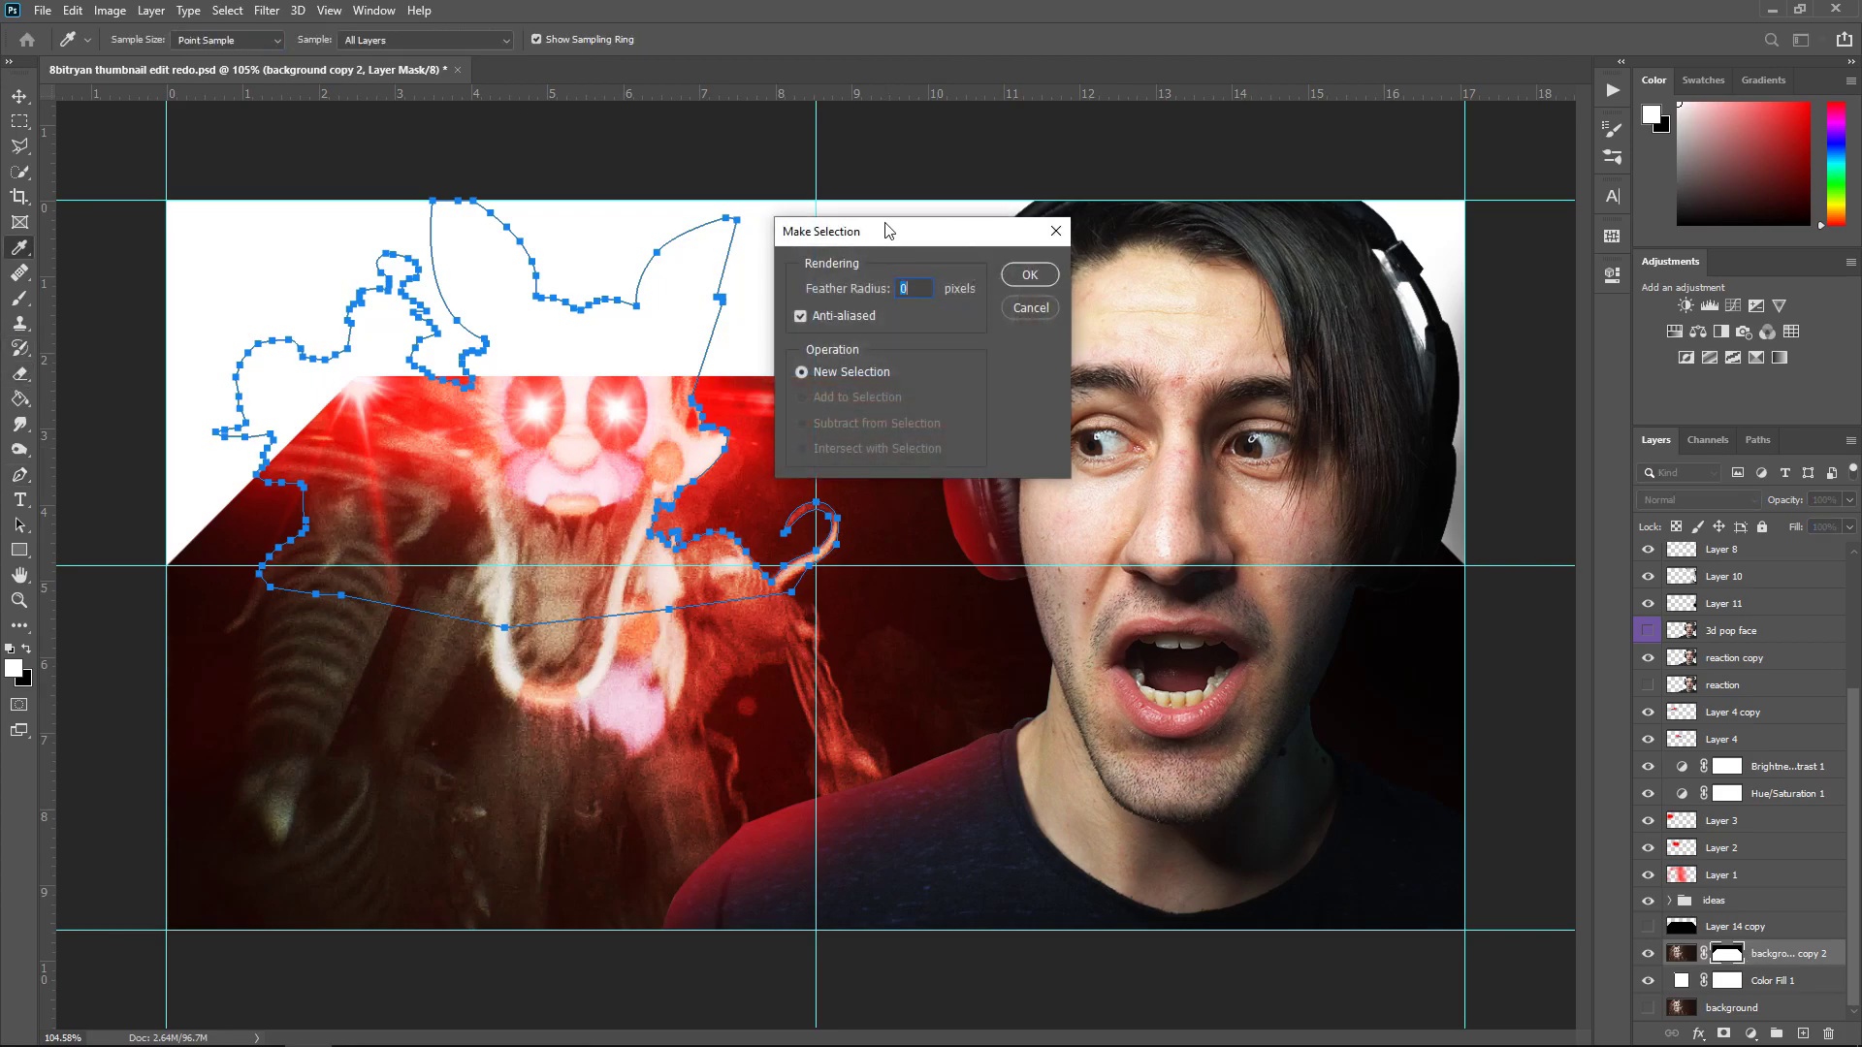
click(1016, 278)
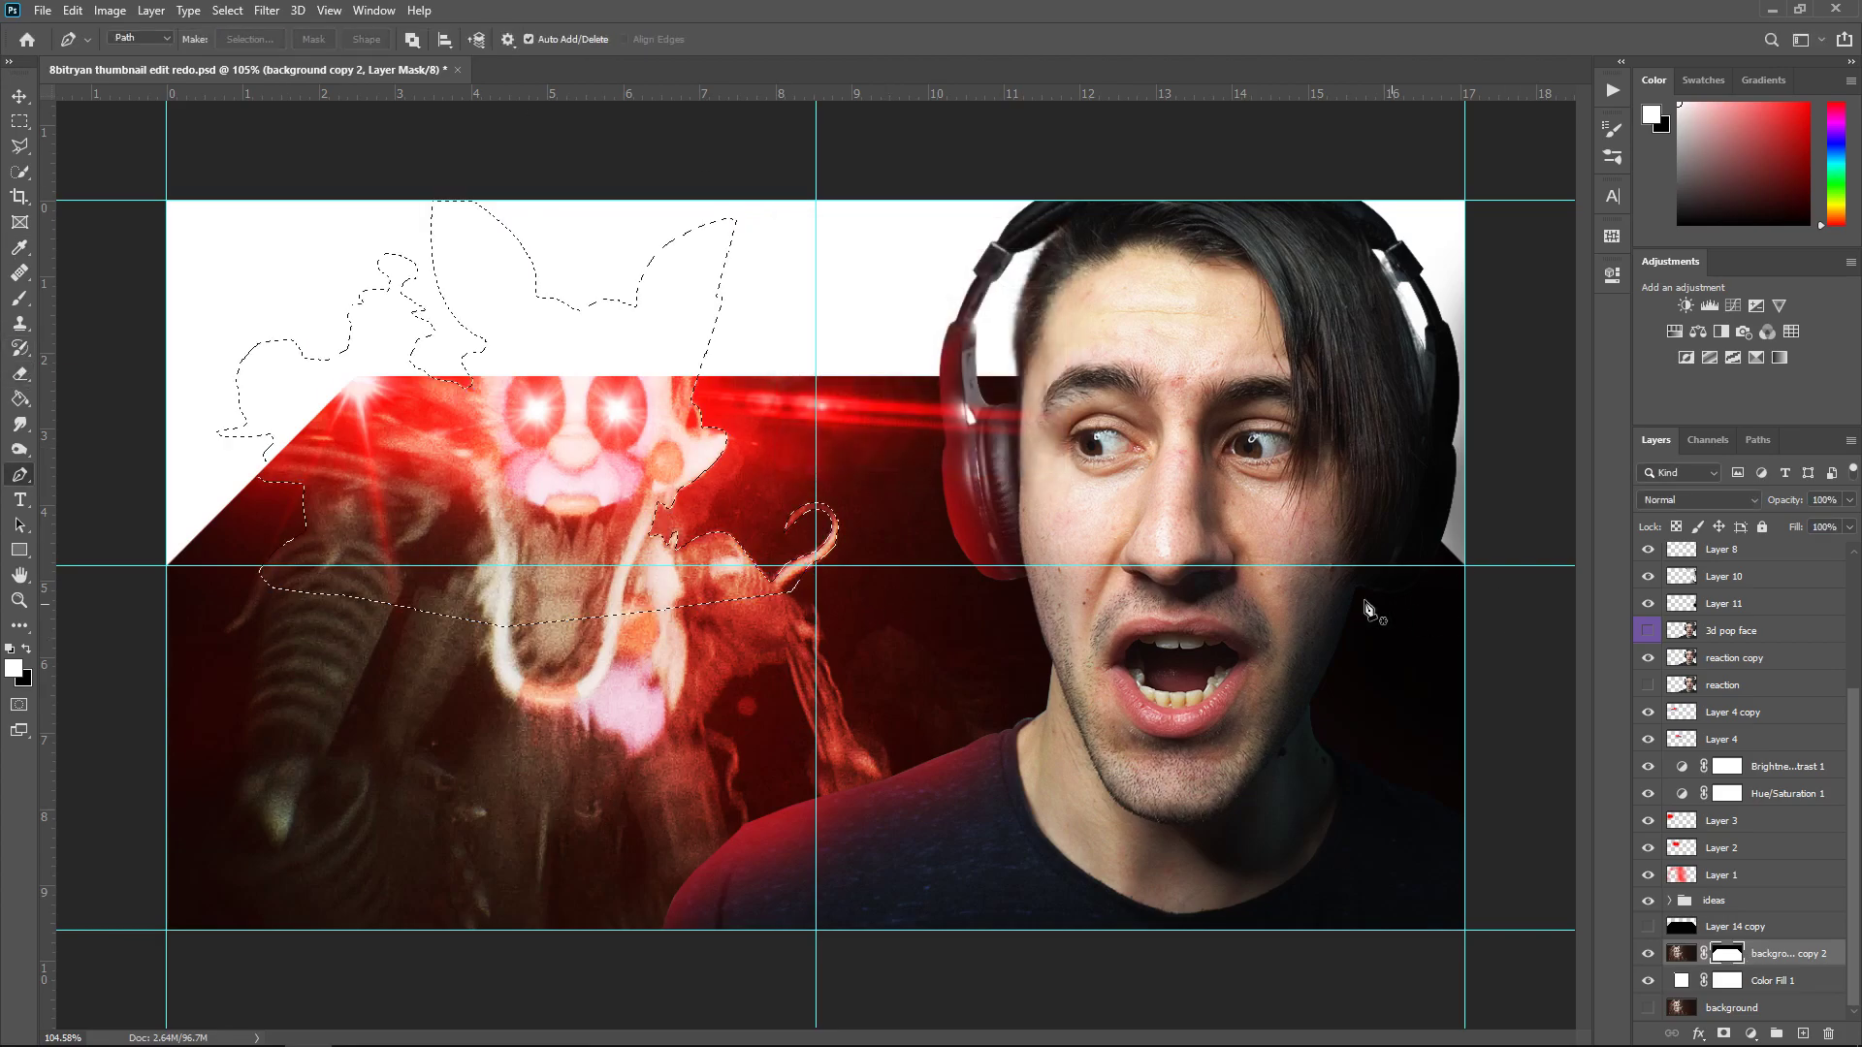
Fill the selected fox outline with white on the layer mask using the Paint Bucket, and deselect
click(20, 402)
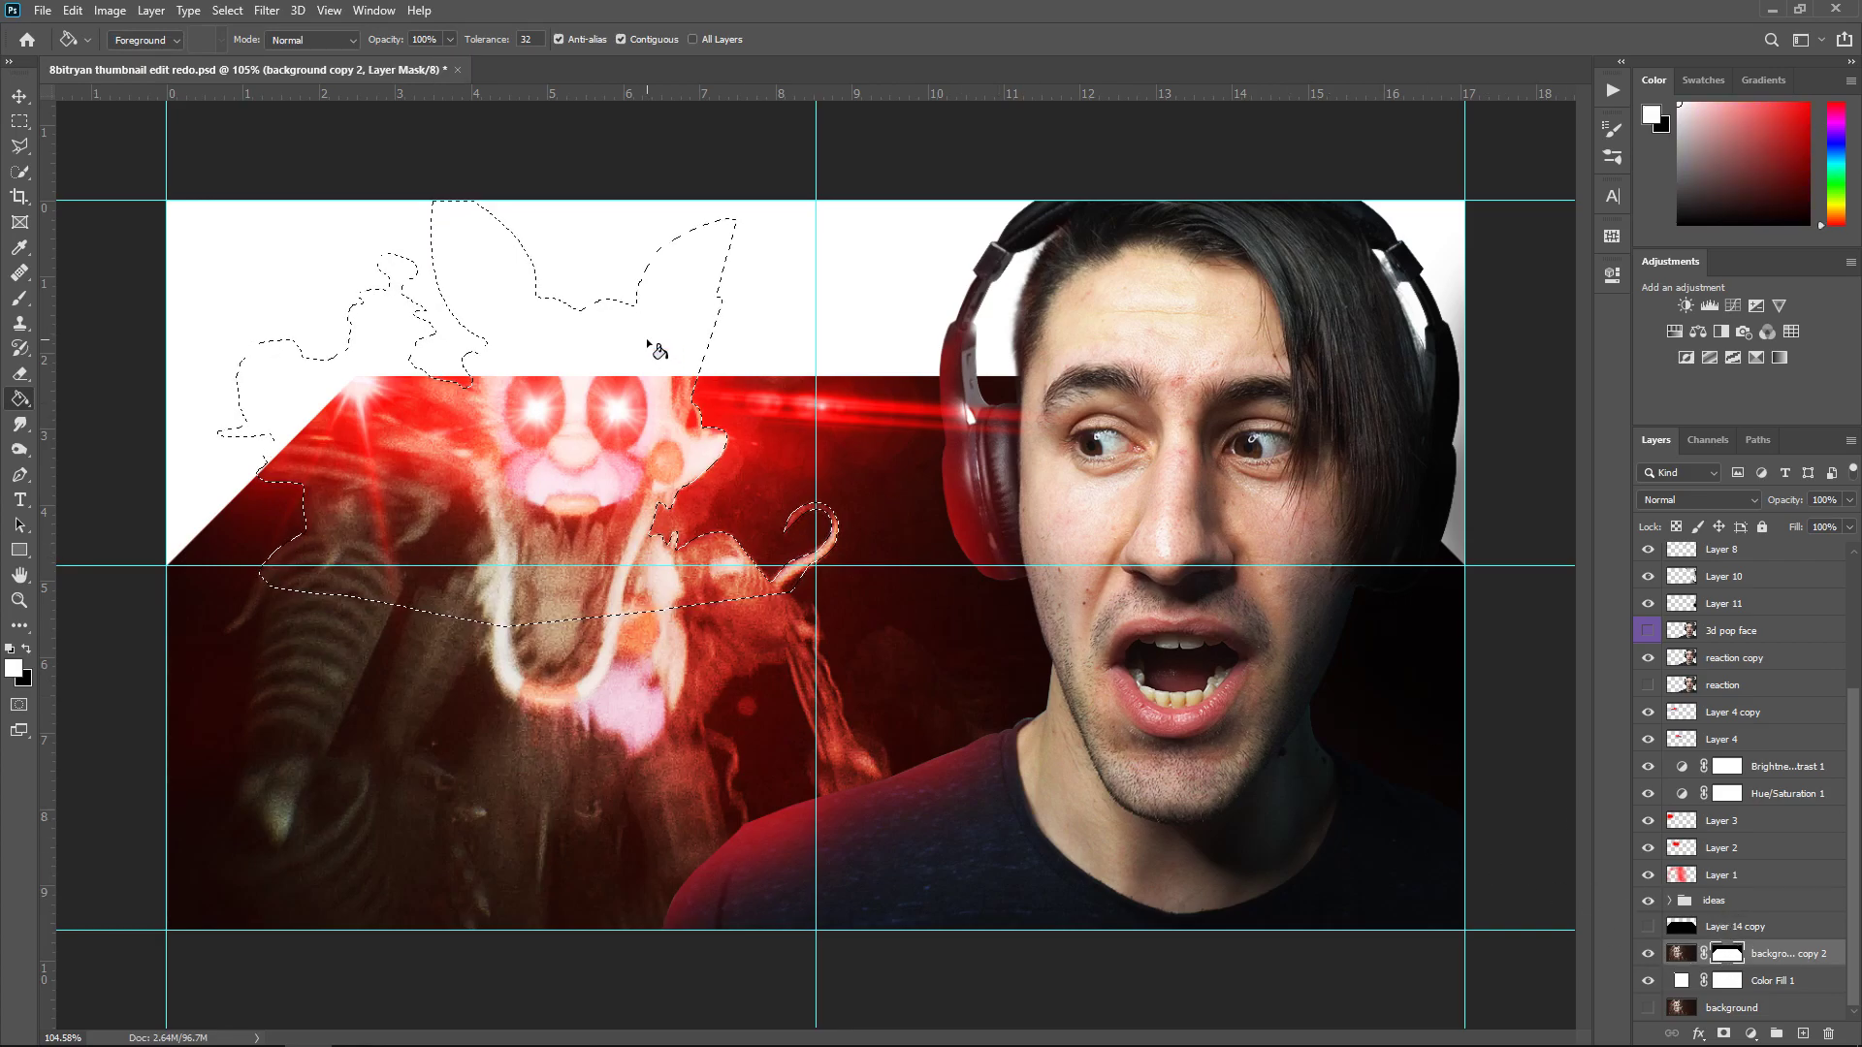
click(605, 355)
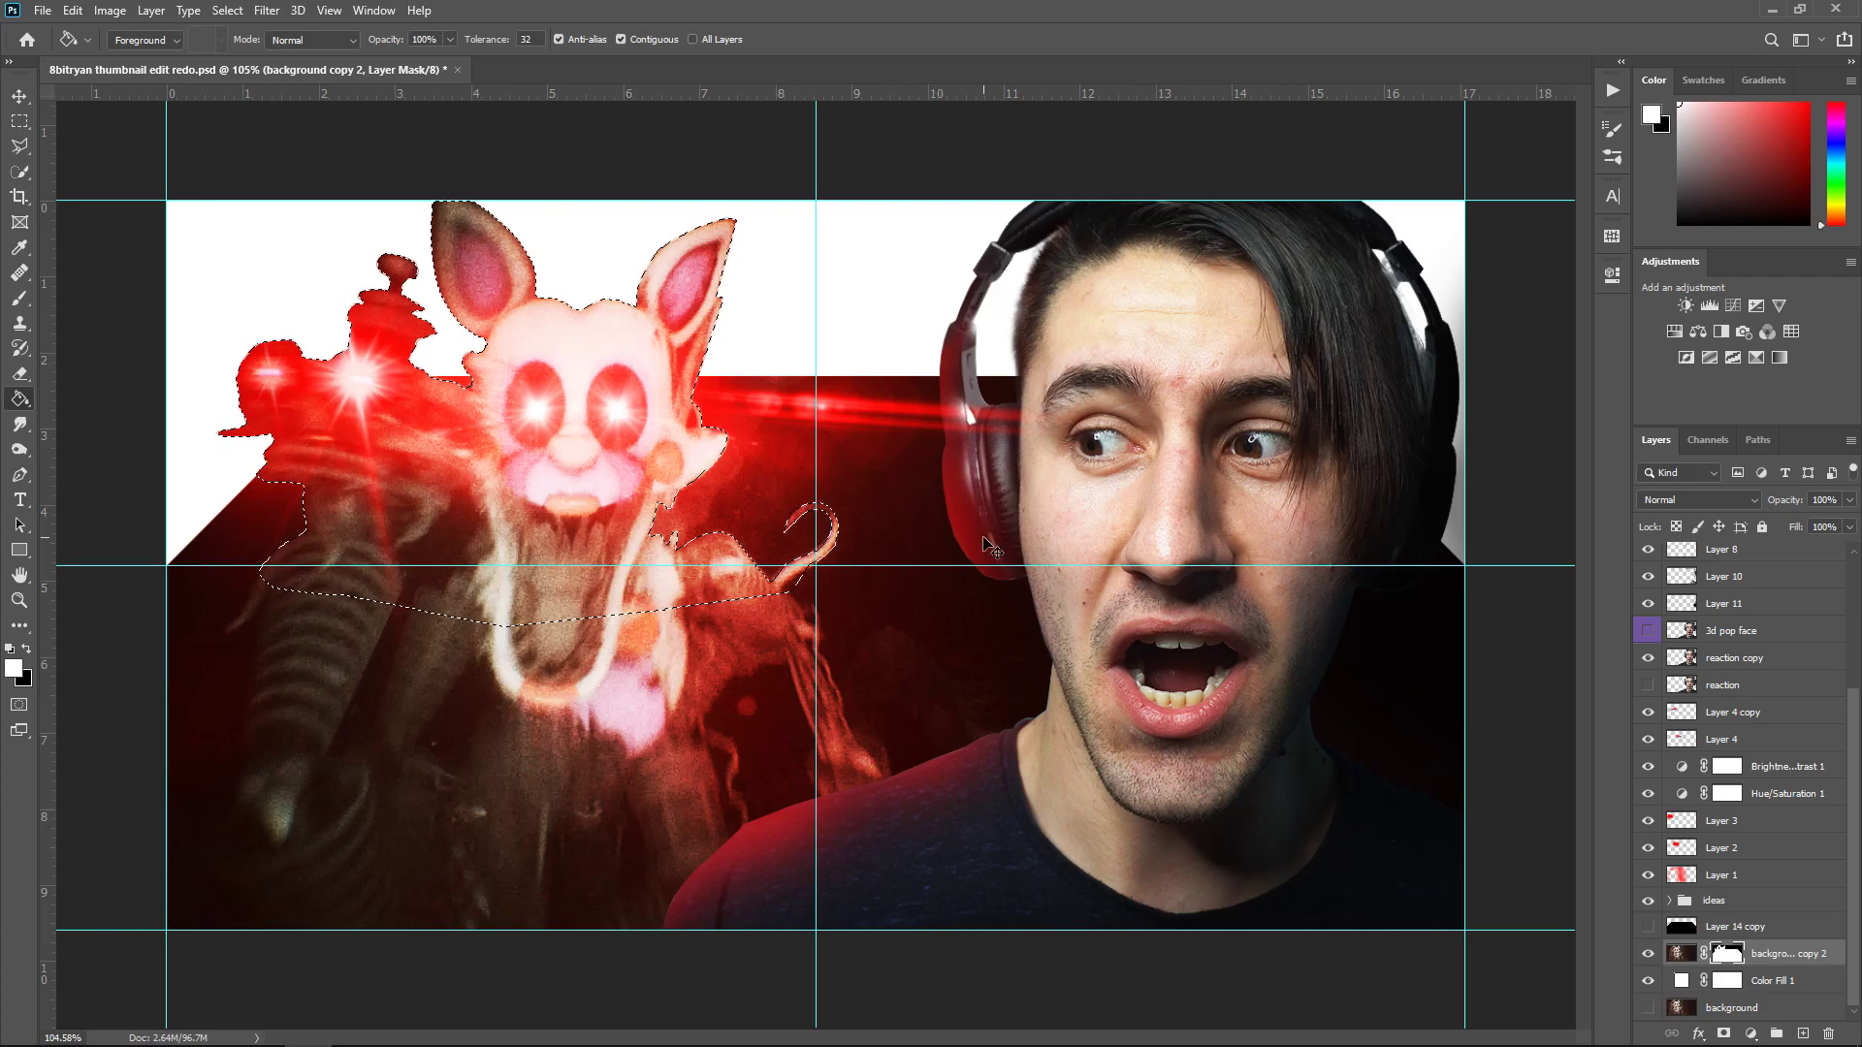
key(ctrl+d)
Add a layer above the masked background copy and brush soft white over the tips of the fox's ears
key(b)
scroll(914, 533, down, 1)
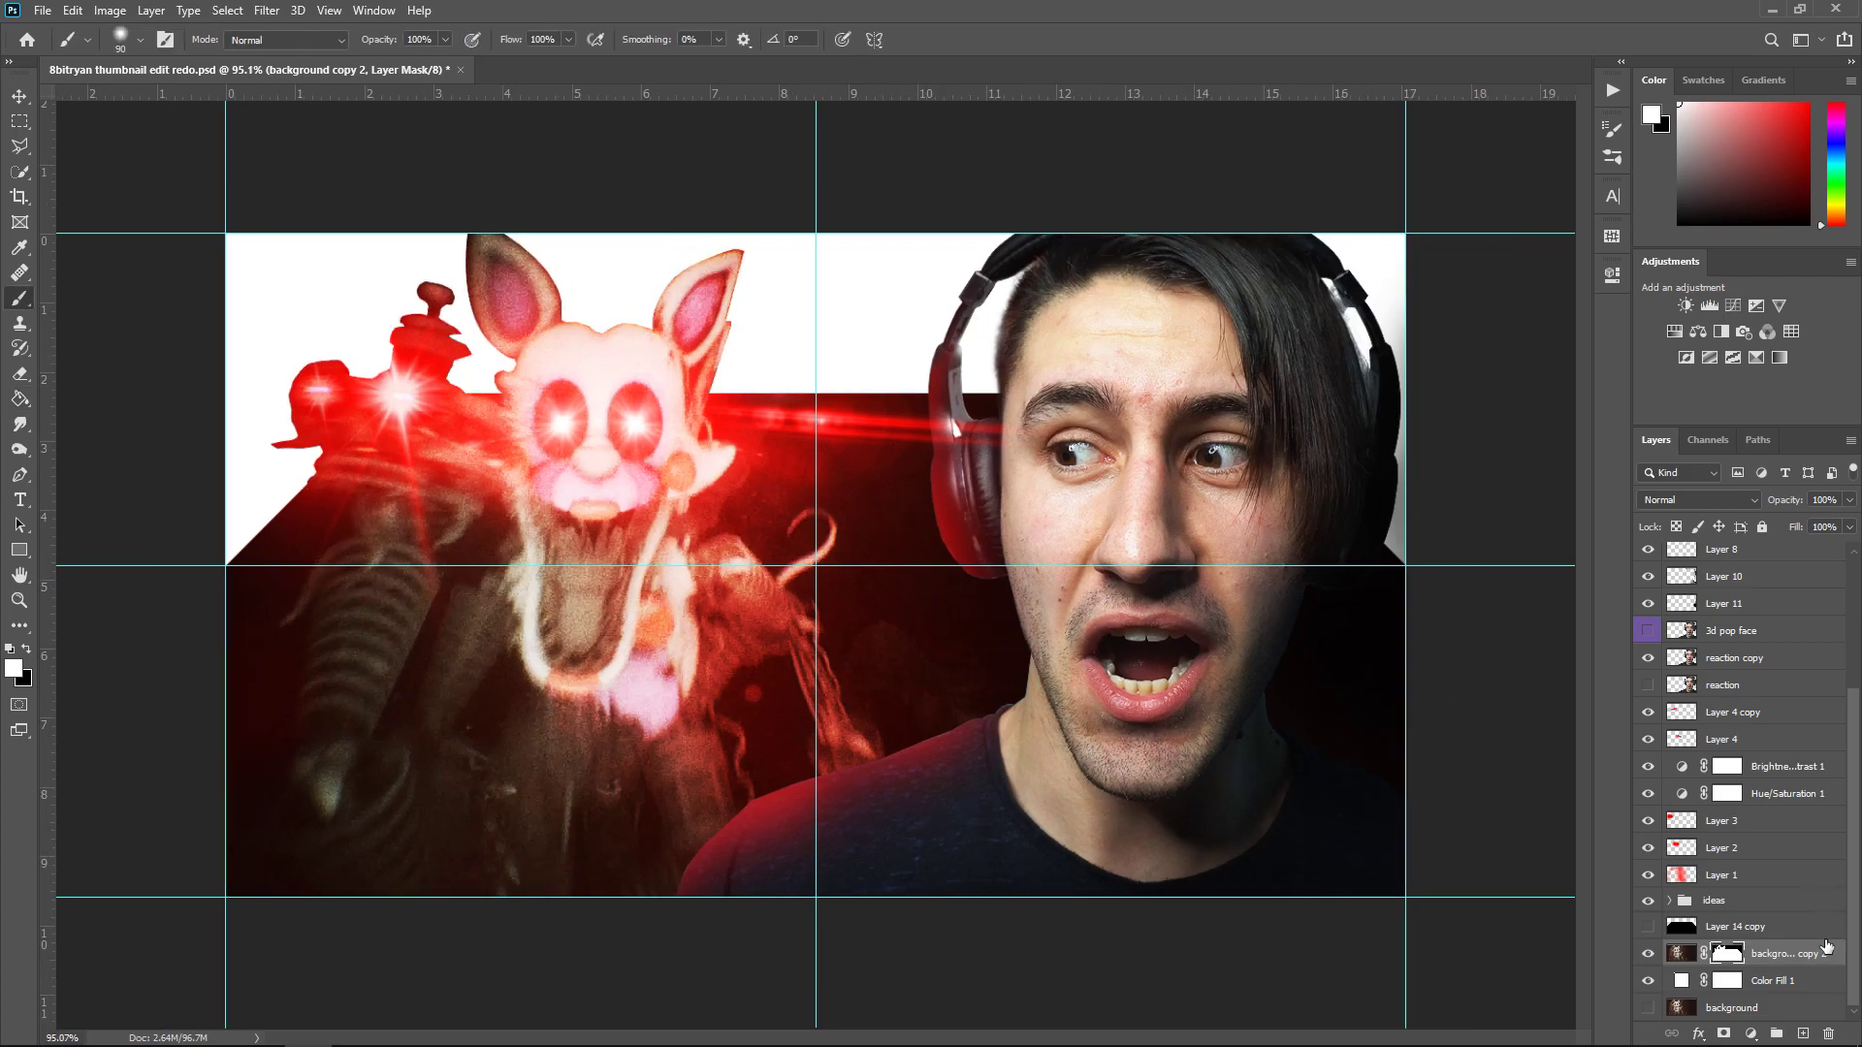
click(1804, 1034)
key(x)
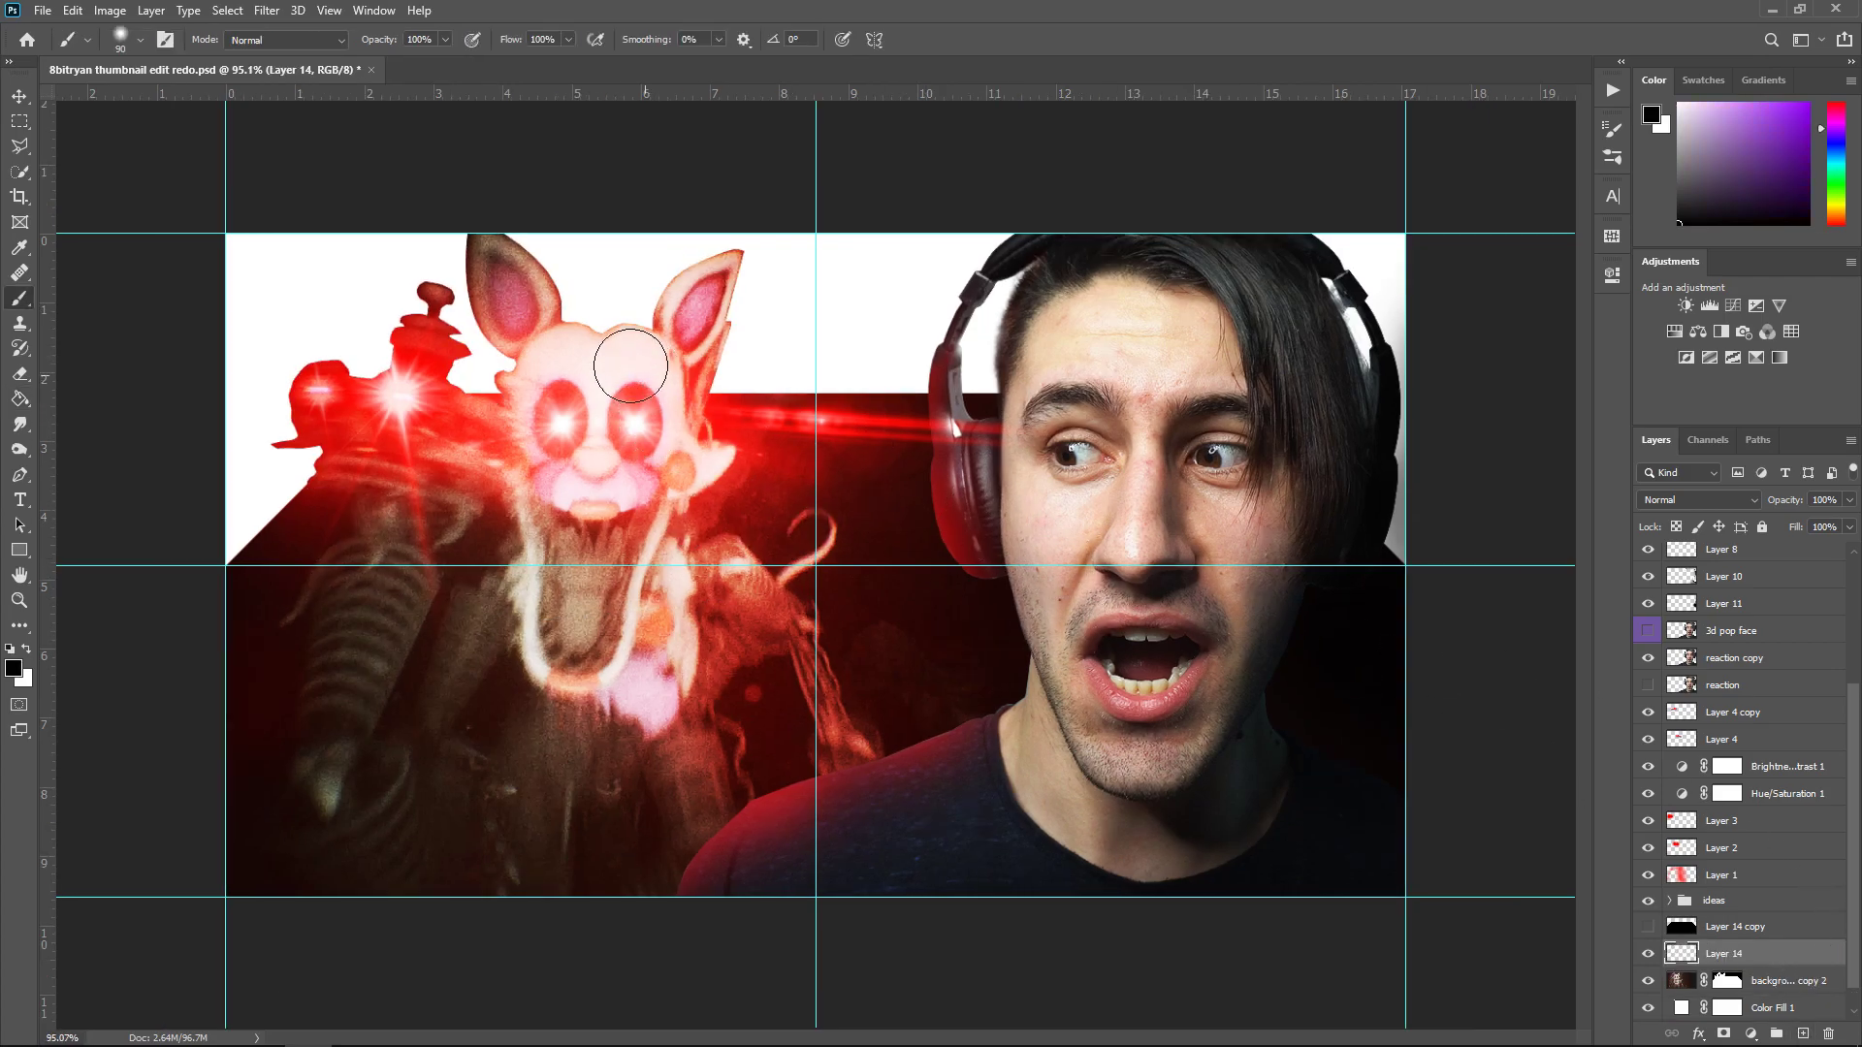
click(26, 650)
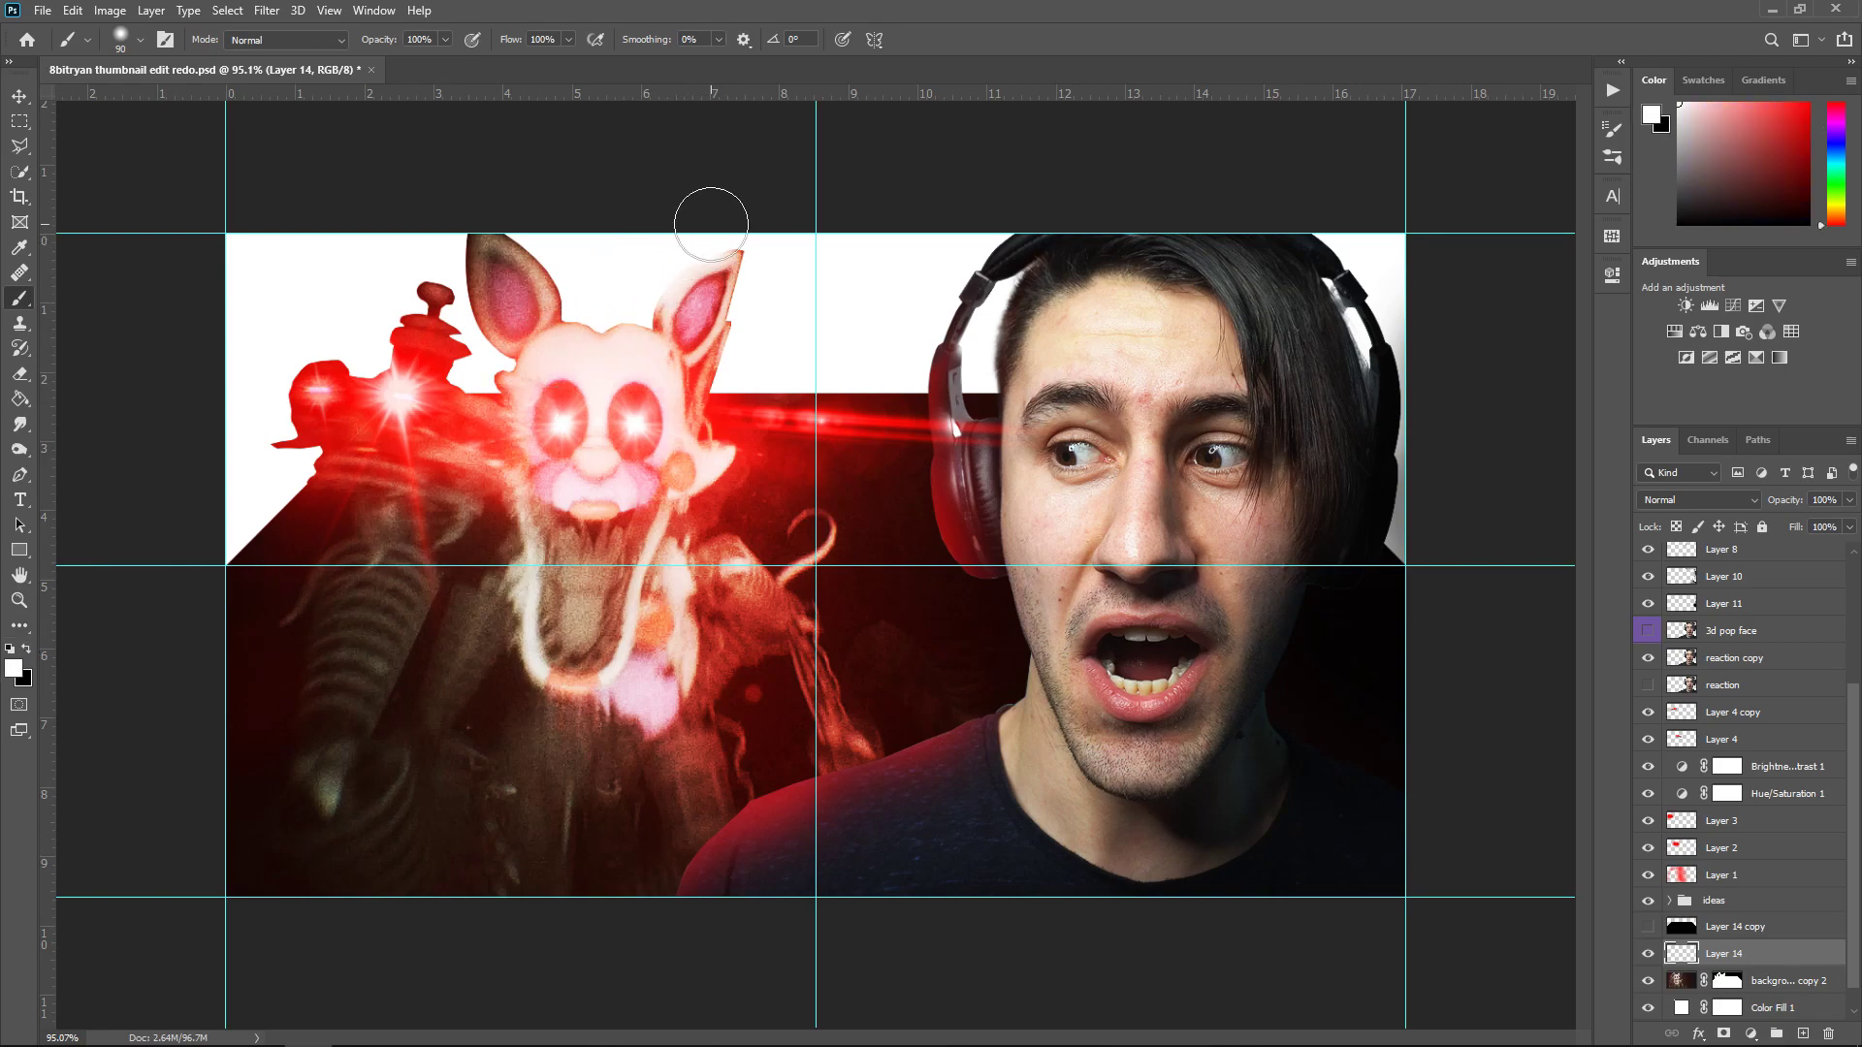
mouse_move(776, 242)
mouse_down()
mouse_move(605, 236)
mouse_move(509, 257)
mouse_up()
Change the white brush layer's blend mode to Color Dodge
click(1691, 499)
click(1696, 564)
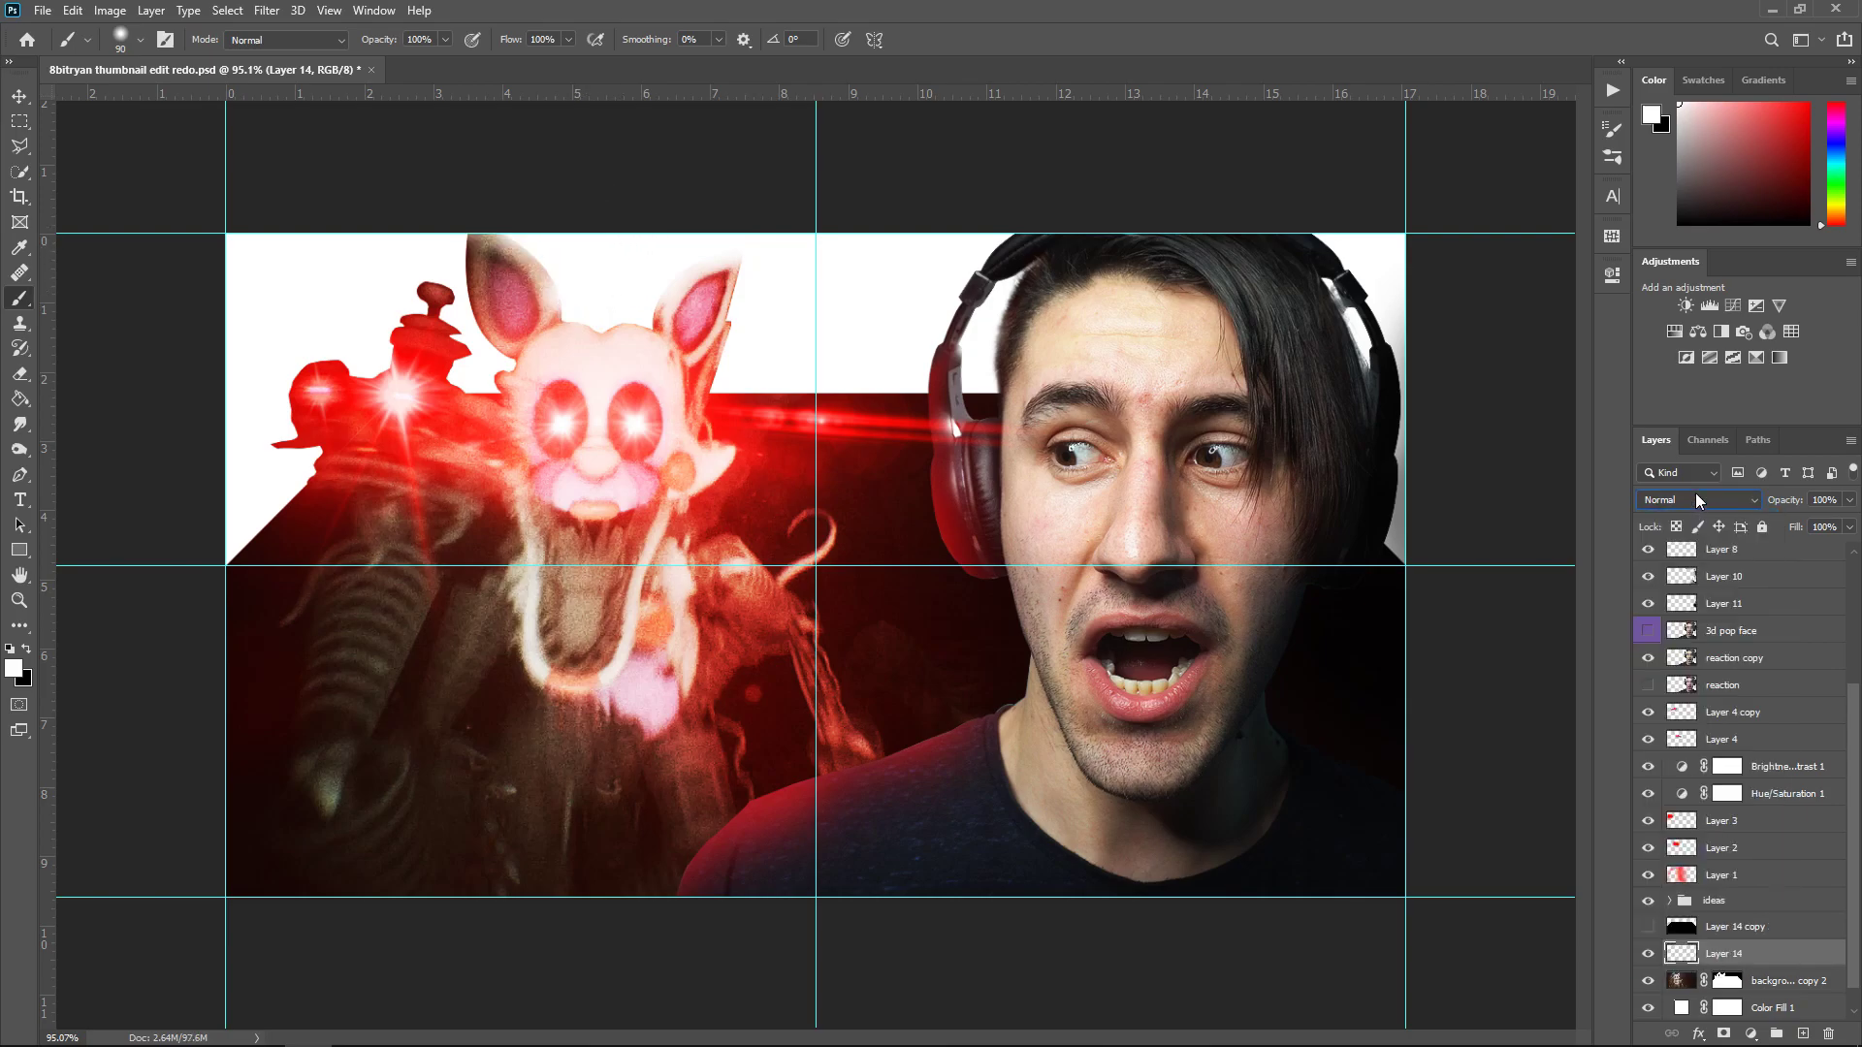
click(1693, 499)
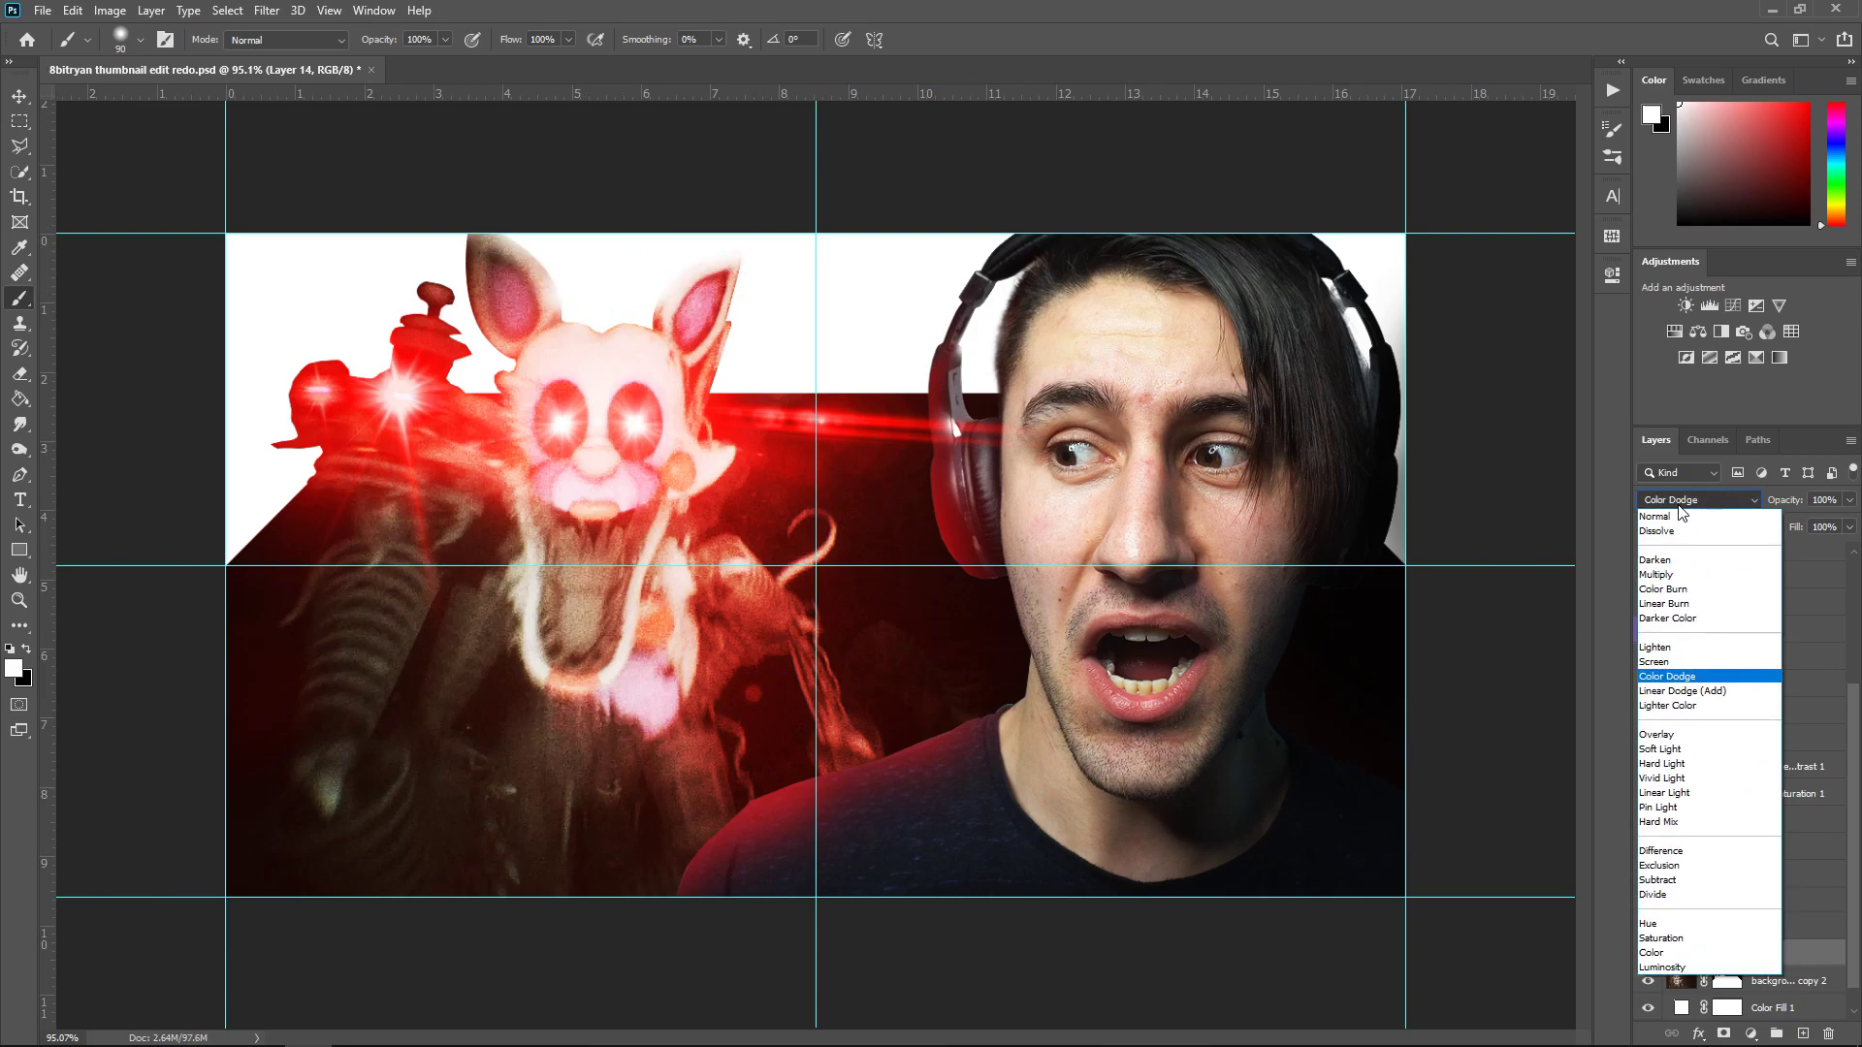